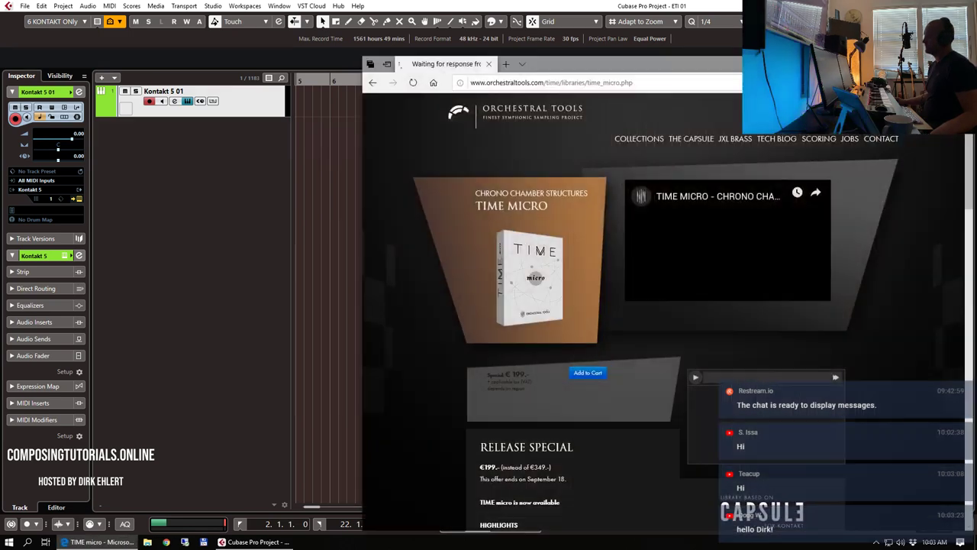
# - Review the TIME micro product page's release special, highlights and specifications in the maximized browser, and close the page
pyautogui.doubleClick(674, 67)
pyautogui.scroll(-2, 529, 263)
pyautogui.scroll(1, 508, 242)
pyautogui.scroll(-1, 412, 243)
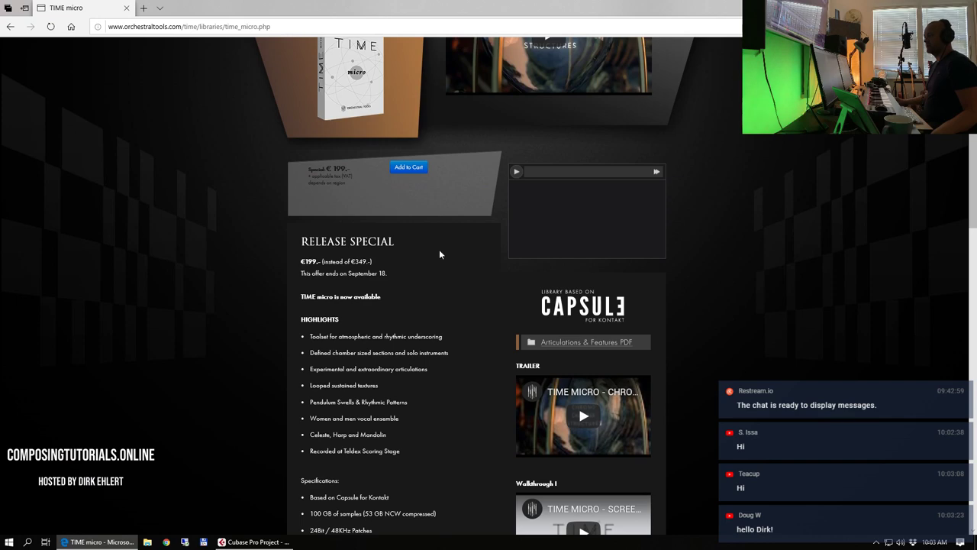
pyautogui.scroll(-1, 428, 236)
pyautogui.scroll(2, 442, 252)
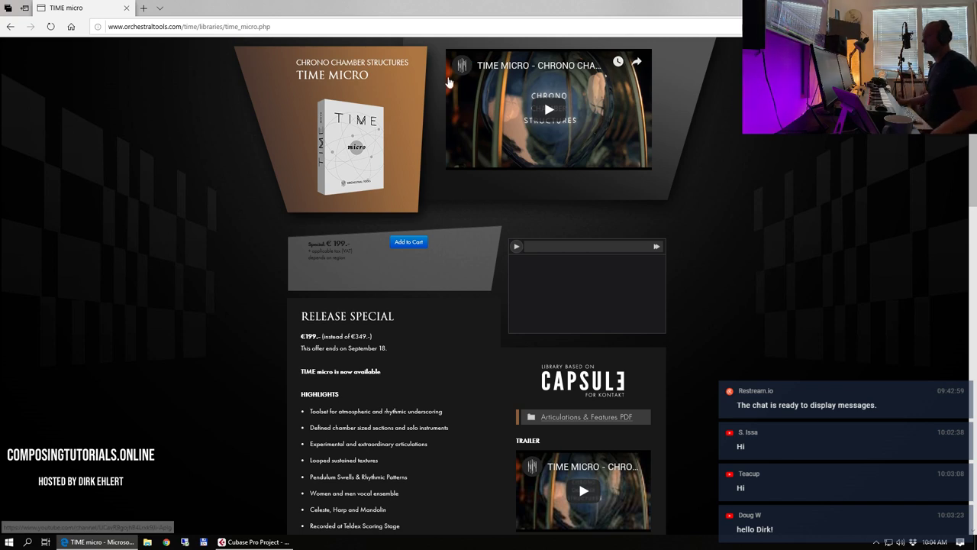
pyautogui.click(124, 8)
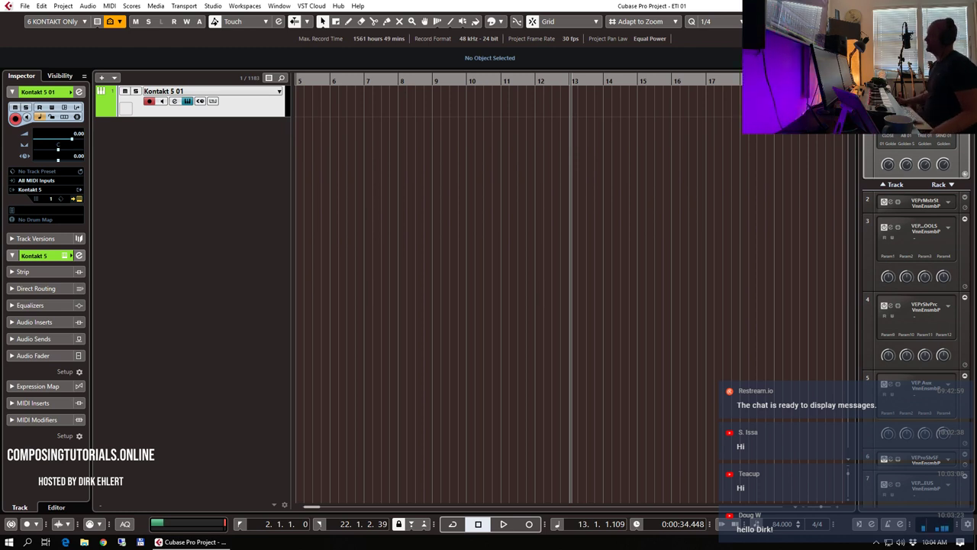
# - Clear the Kontakt 5 track's instrument rack and load 01. Golden Steelwork from Time Micro's Single Instruments, Time Orchestra folder
pyautogui.click(188, 101)
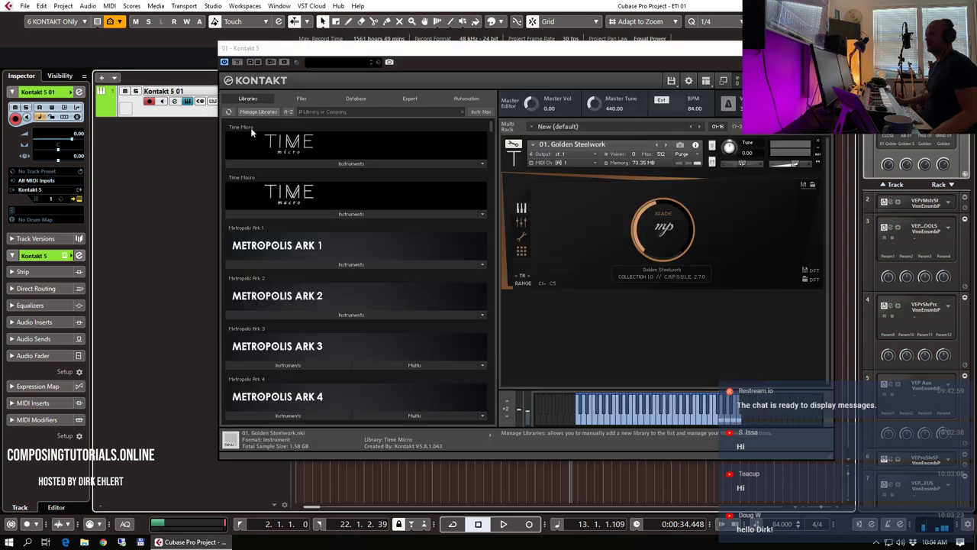
pyautogui.click(818, 141)
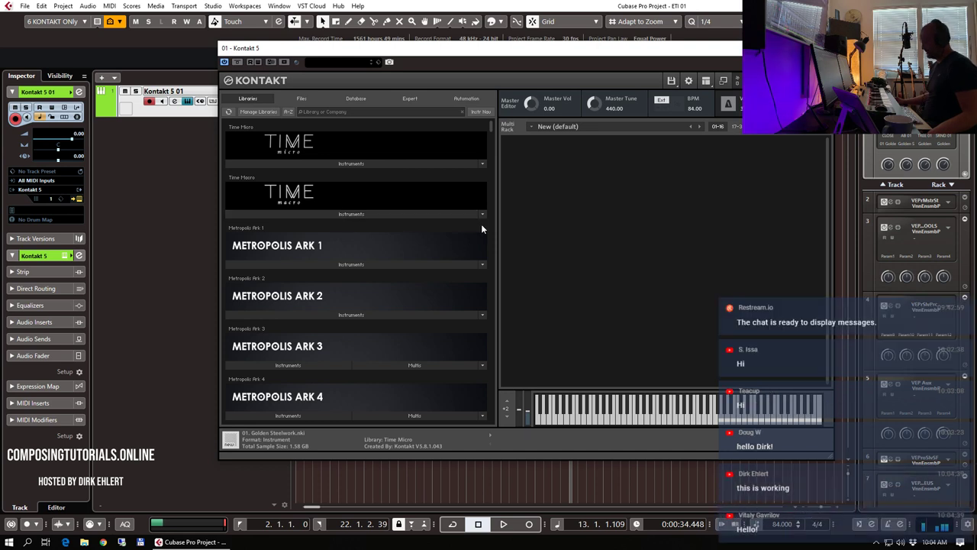
pyautogui.click(368, 163)
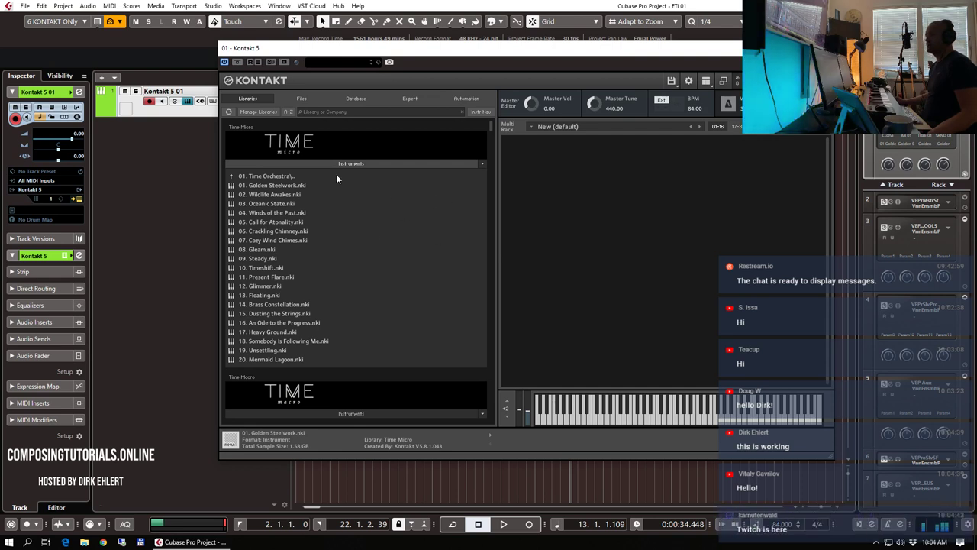
pyautogui.click(301, 176)
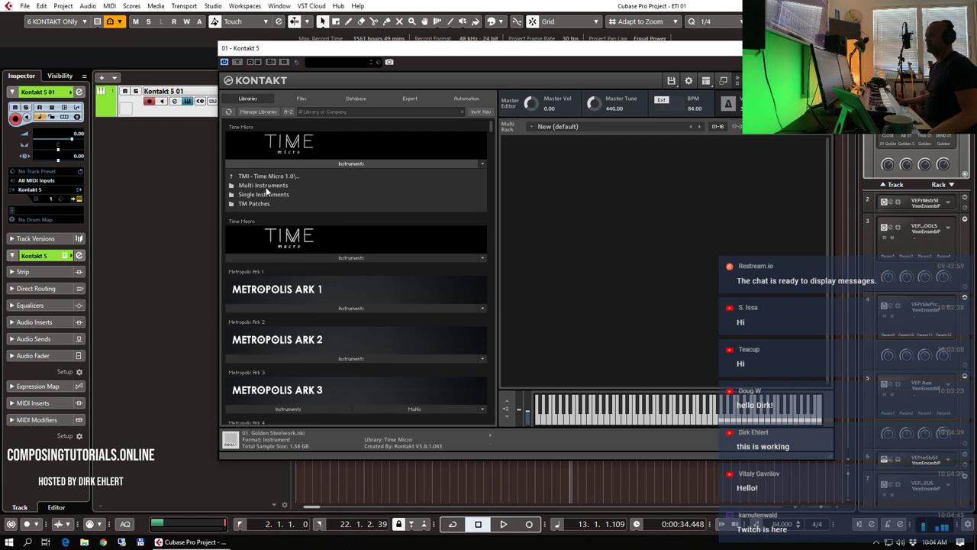
pyautogui.click(268, 194)
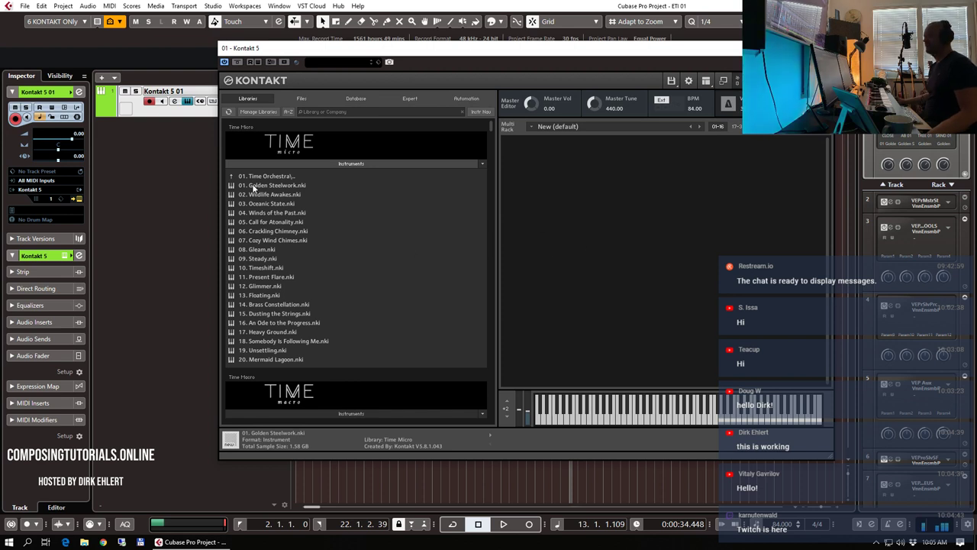
pyautogui.moveTo(256, 187); pyautogui.dragTo(598, 287)
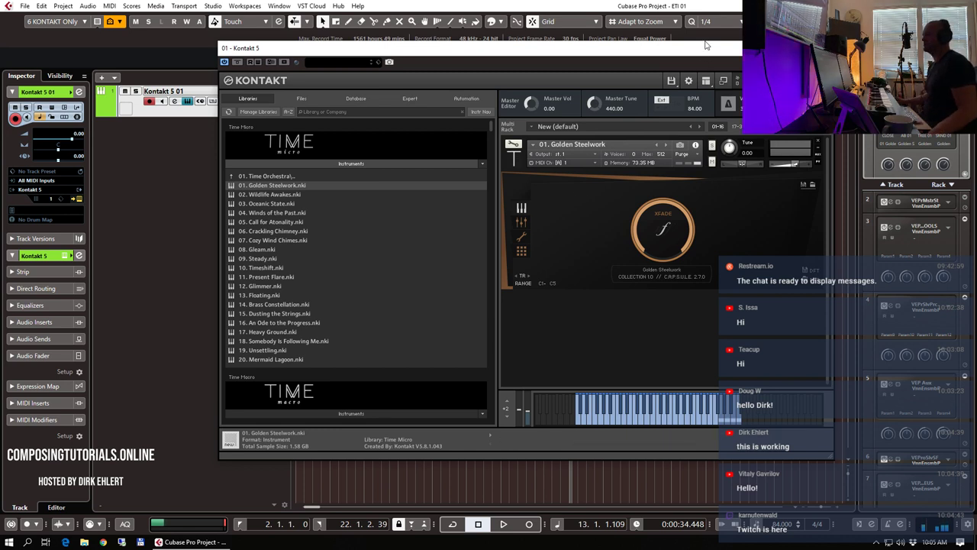
# - Move the Kontakt window higher on the screen and extend its height, and close the window
pyautogui.moveTo(694, 50); pyautogui.dragTo(662, 1)
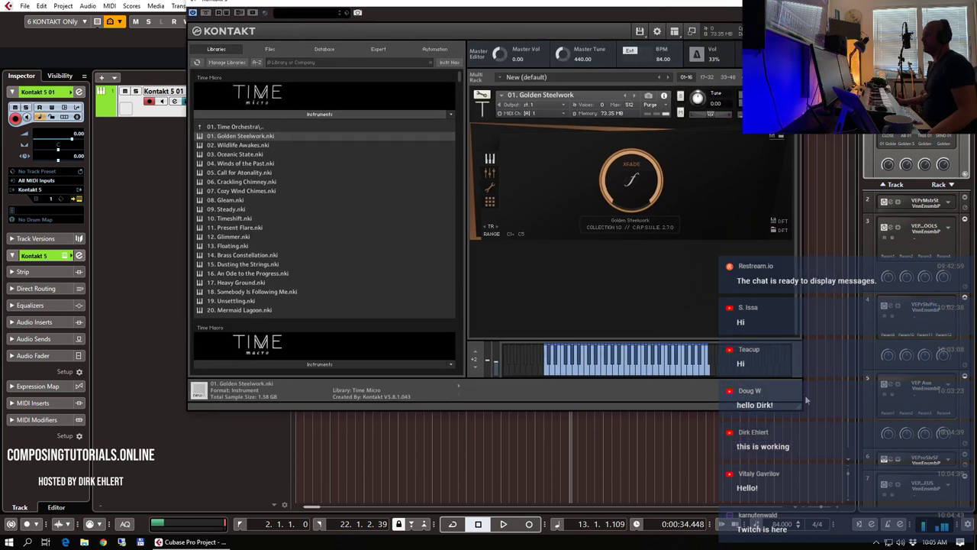
pyautogui.moveTo(798, 408); pyautogui.dragTo(837, 458)
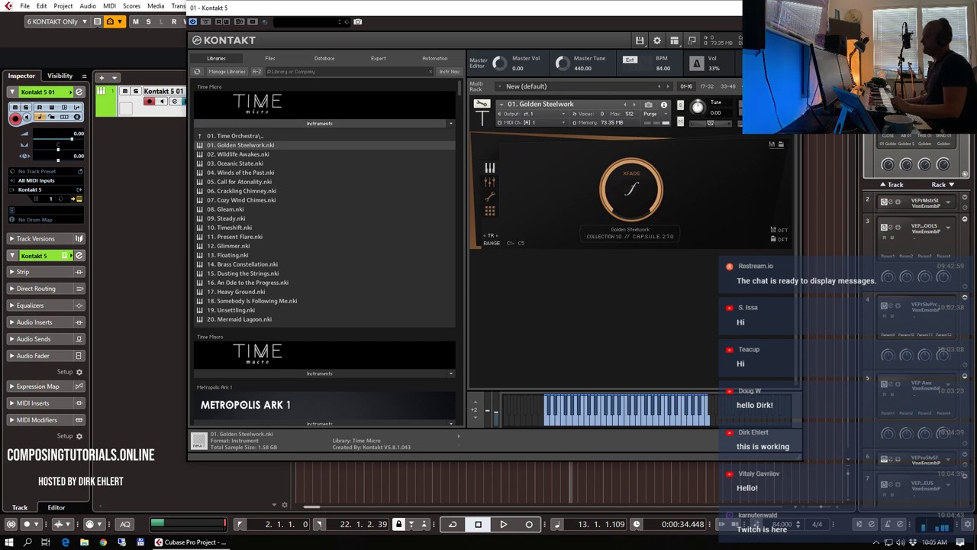
pyautogui.click(791, 8)
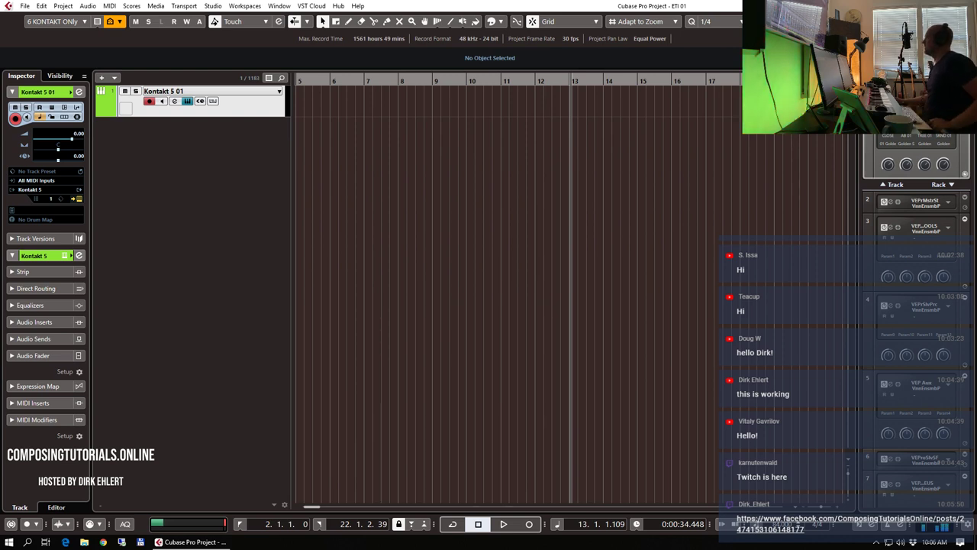
# - Show the Time Micro stream's Facebook post, fetch its commenters in Comment Picker with duplicate users filtered, and close both pages
pyautogui.moveTo(580, 0); pyautogui.dragTo(467, 105)
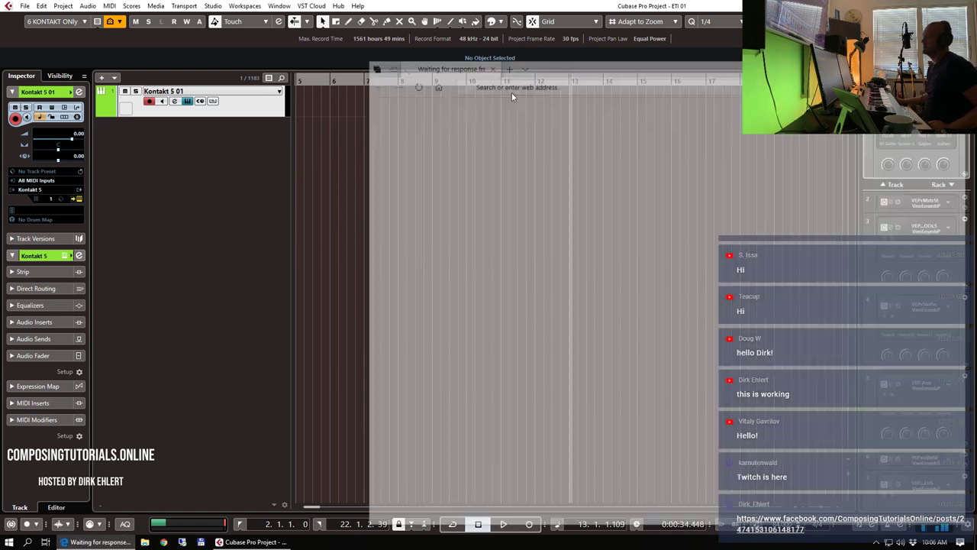
pyautogui.moveTo(615, 67); pyautogui.dragTo(548, 1)
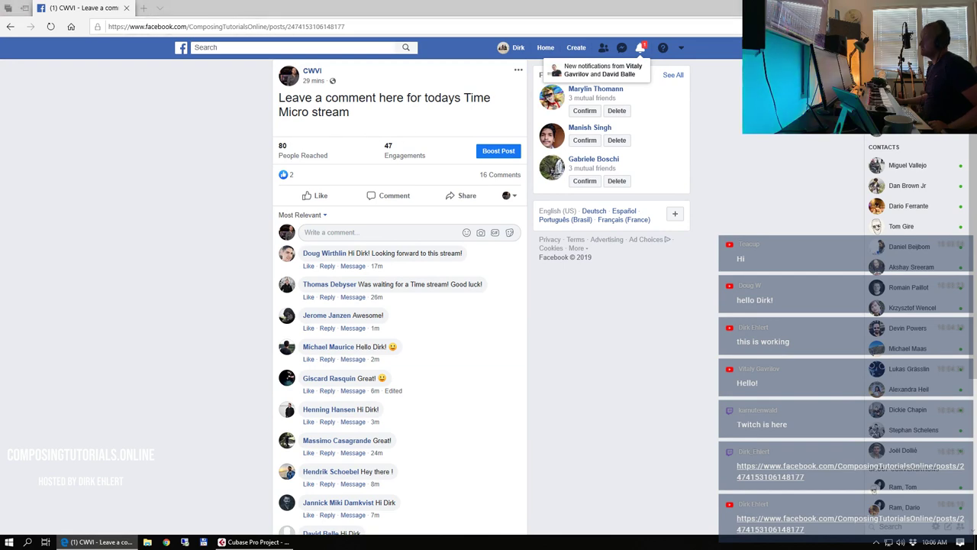
pyautogui.moveTo(324, 1); pyautogui.dragTo(323, 6)
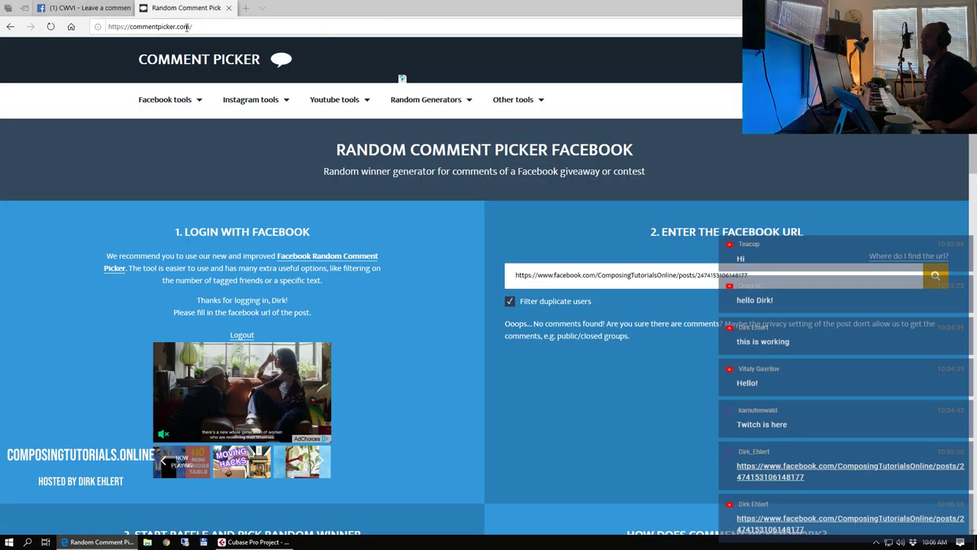
pyautogui.click(936, 276)
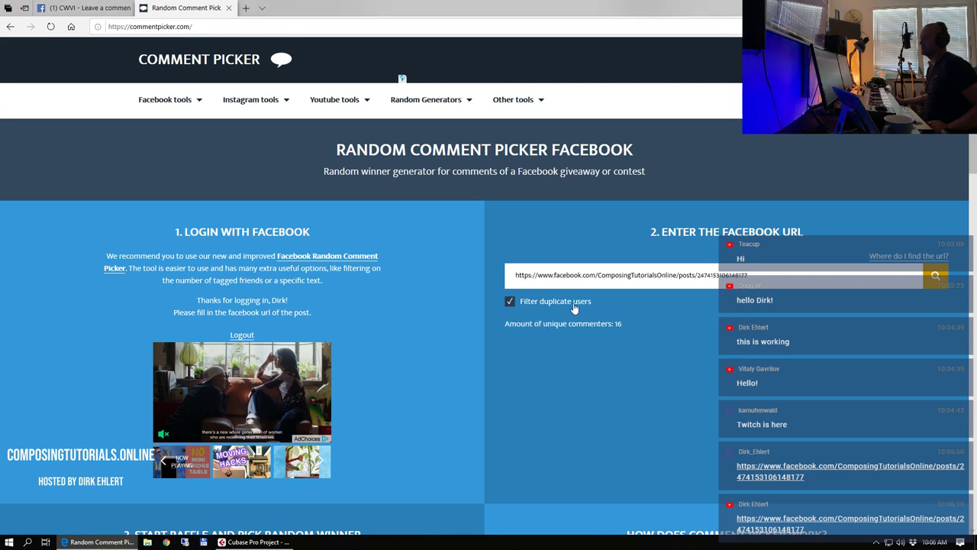
pyautogui.click(228, 9)
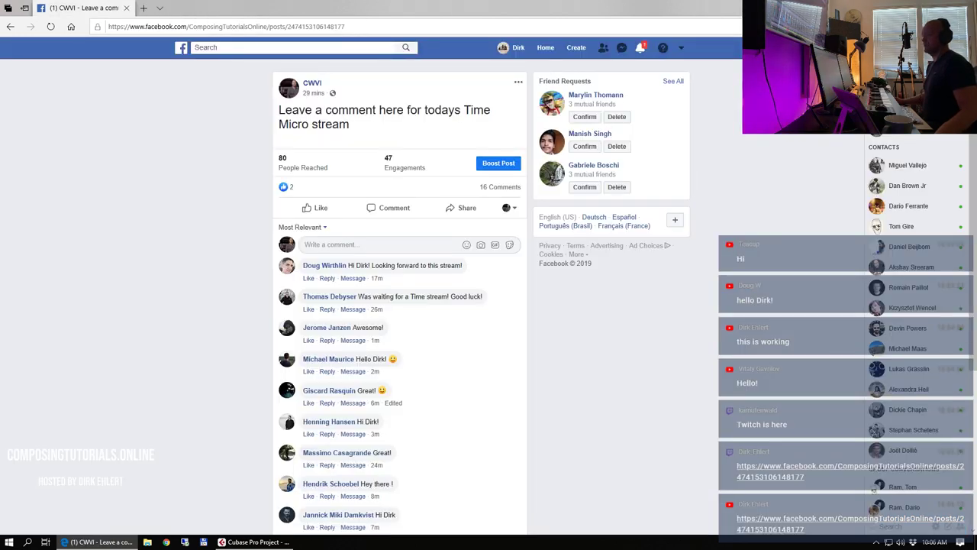
pyautogui.click(126, 7)
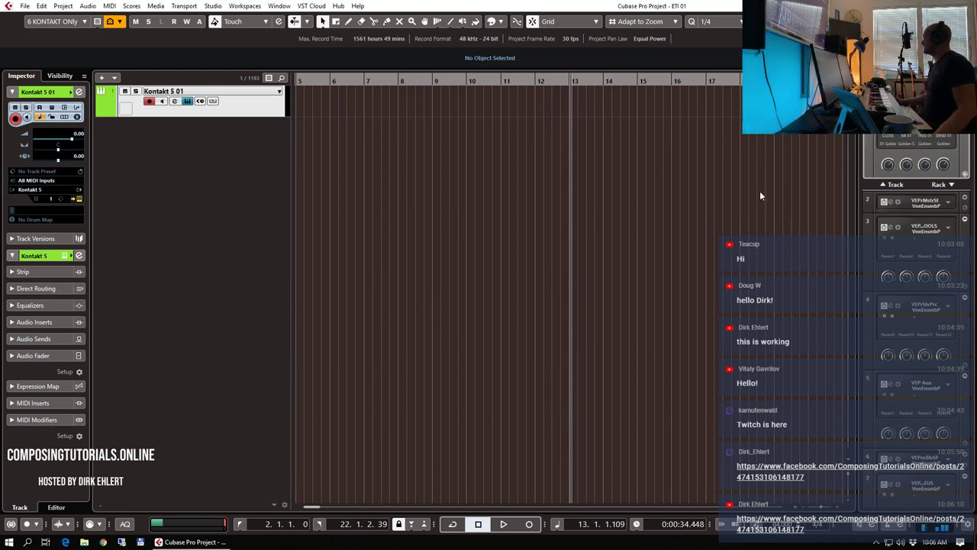
# - Reopen the track's Kontakt instrument and load 01. String Ensemble Multi from Time Micro's Multi Instruments folder
pyautogui.press('F11')
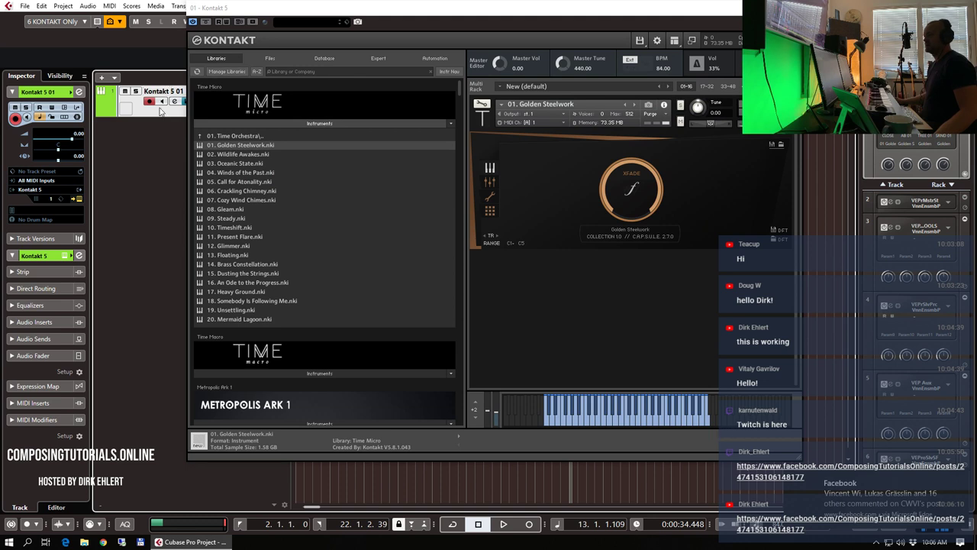
pyautogui.click(225, 137)
pyautogui.click(220, 138)
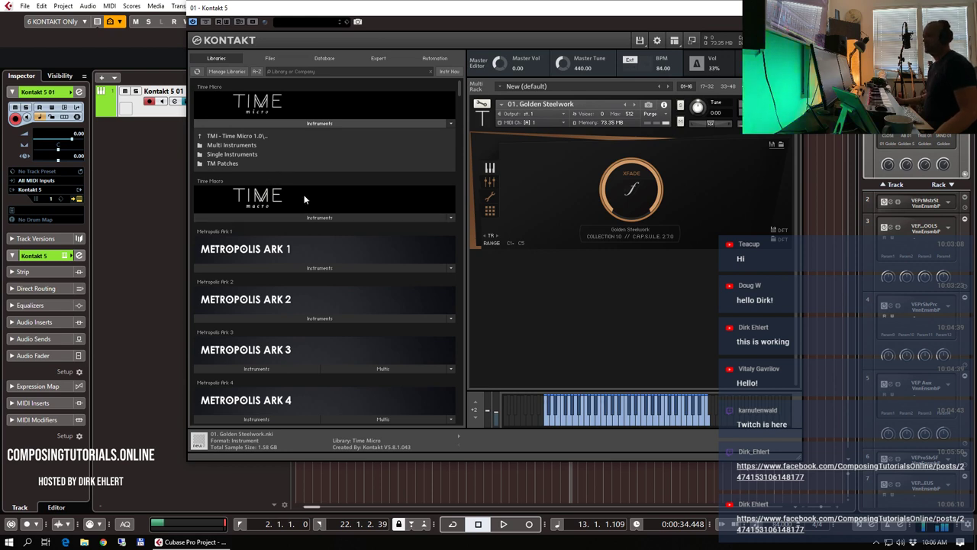
pyautogui.click(227, 145)
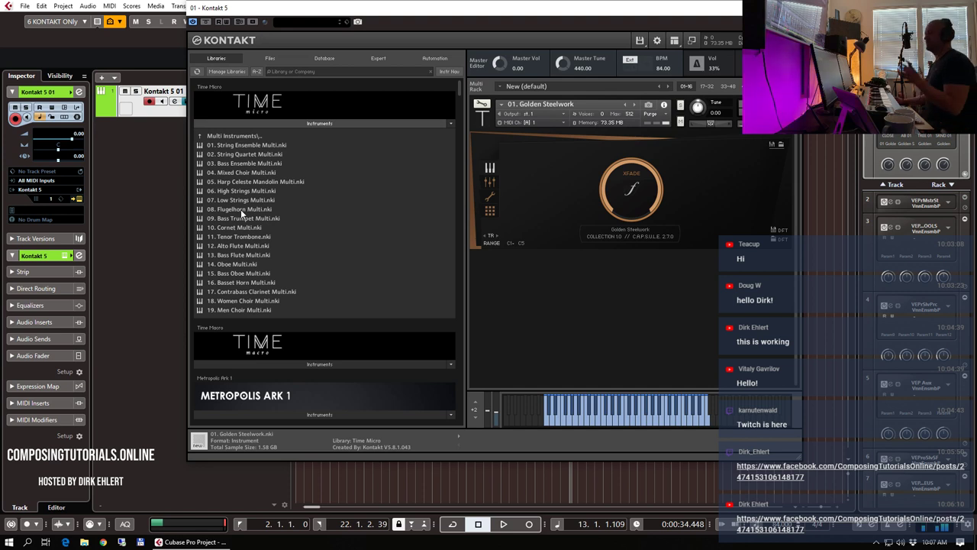
pyautogui.doubleClick(242, 145)
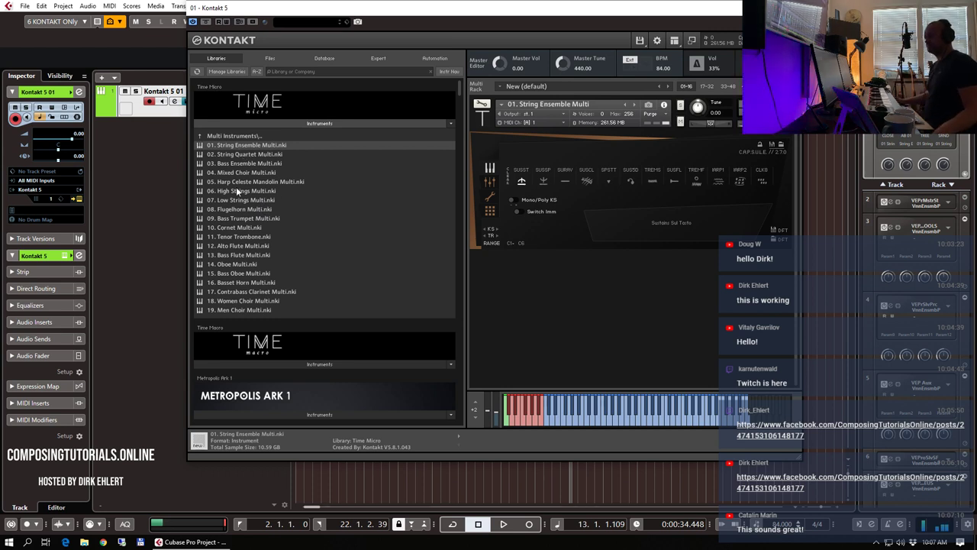
# - Look over the Flugelhorn, Alto Flute, Women Choir and Men Choir multis, and return to Time Micro's main folder list
pyautogui.click(245, 211)
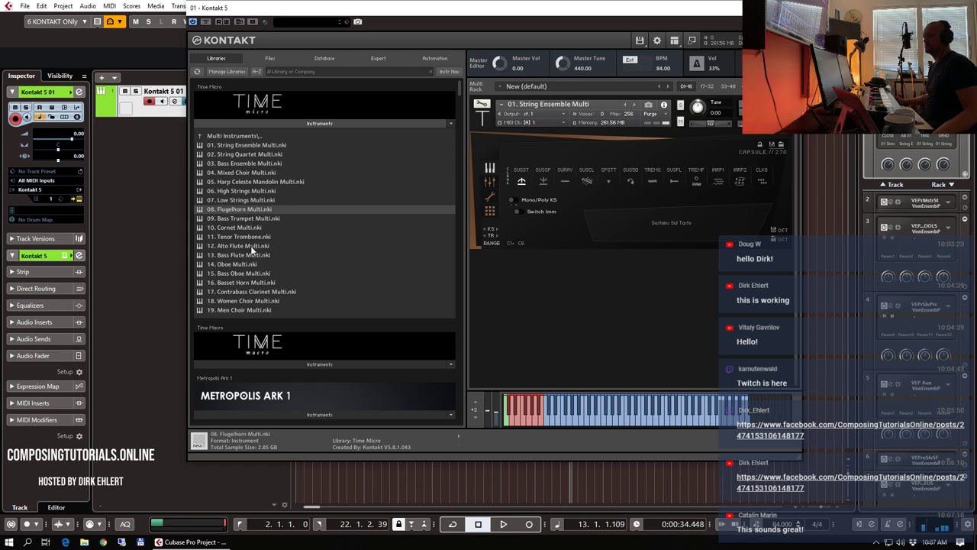
pyautogui.click(253, 247)
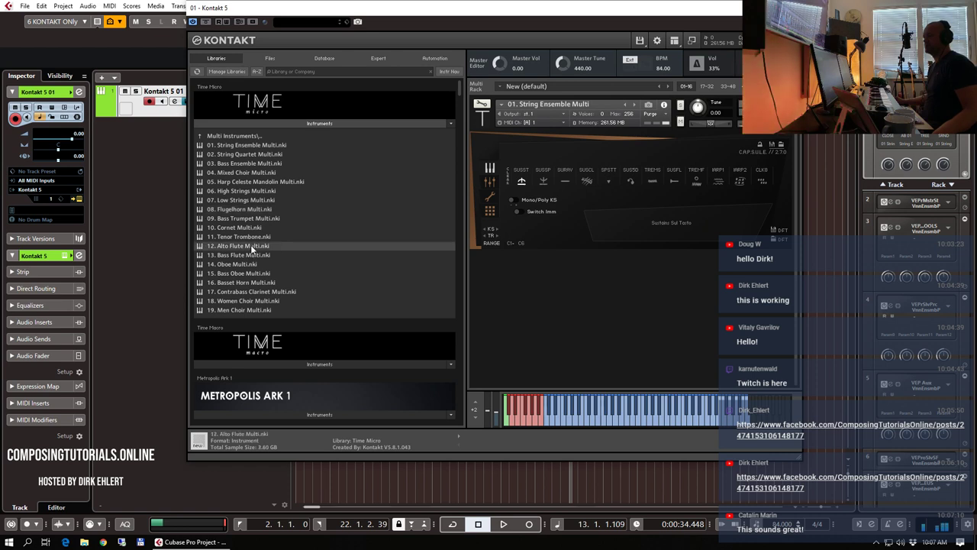
pyautogui.click(230, 302)
pyautogui.click(228, 309)
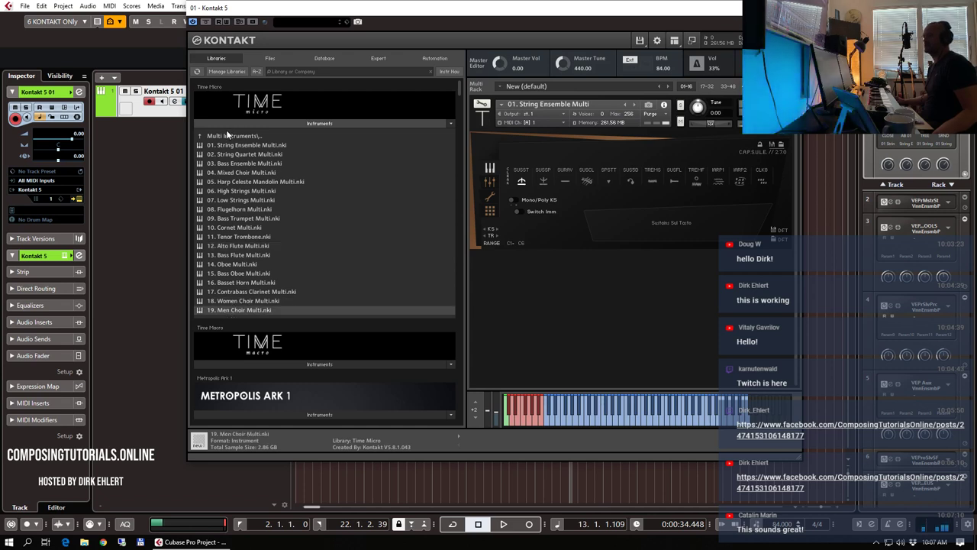
pyautogui.doubleClick(225, 136)
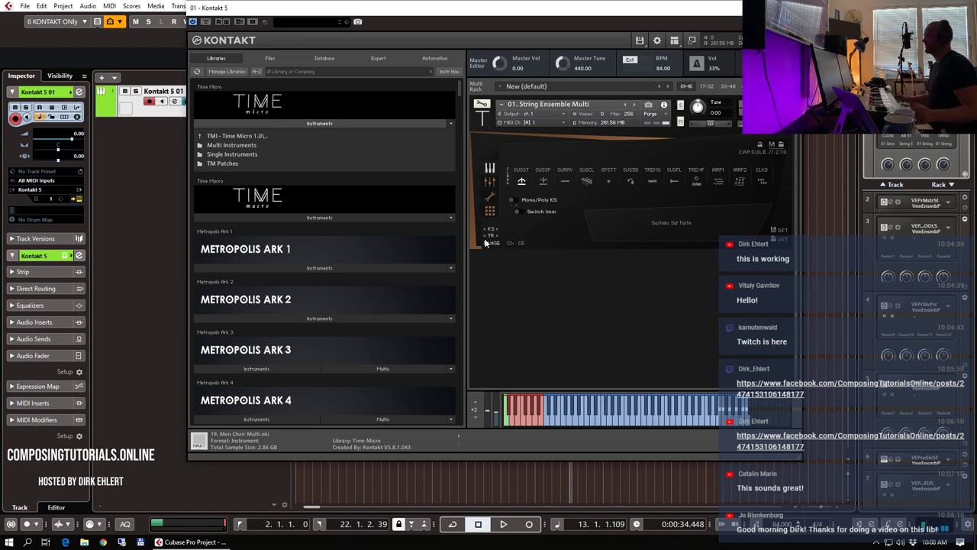
# - Browse Time Micro's Single Instruments, looking into the Time Orchestra and String Ensemble folders
pyautogui.click(253, 154)
pyautogui.click(255, 135)
pyautogui.click(235, 153)
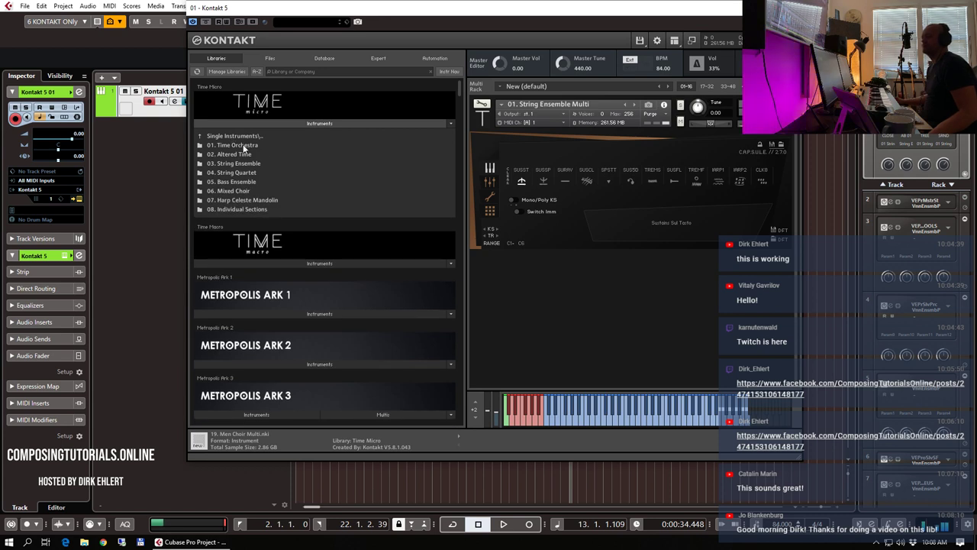
pyautogui.click(242, 148)
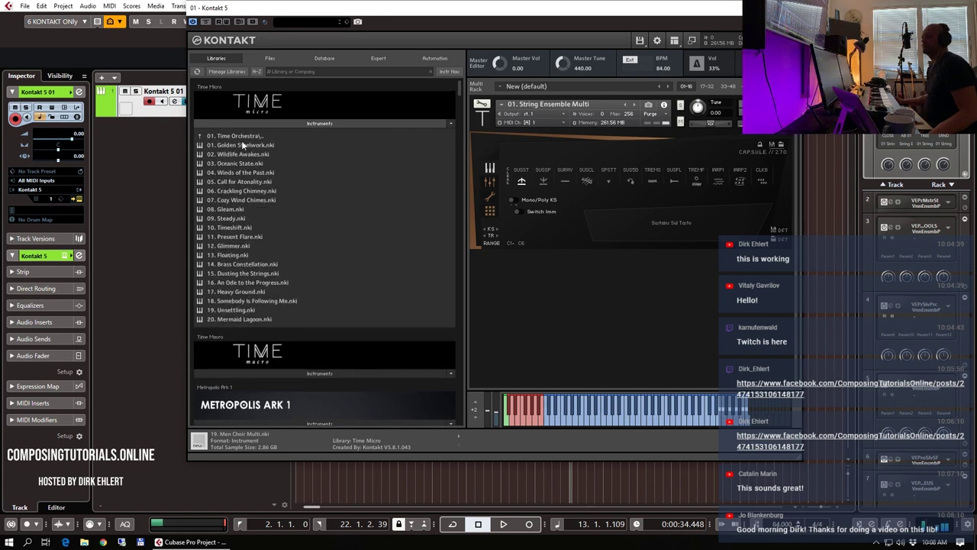
pyautogui.click(231, 137)
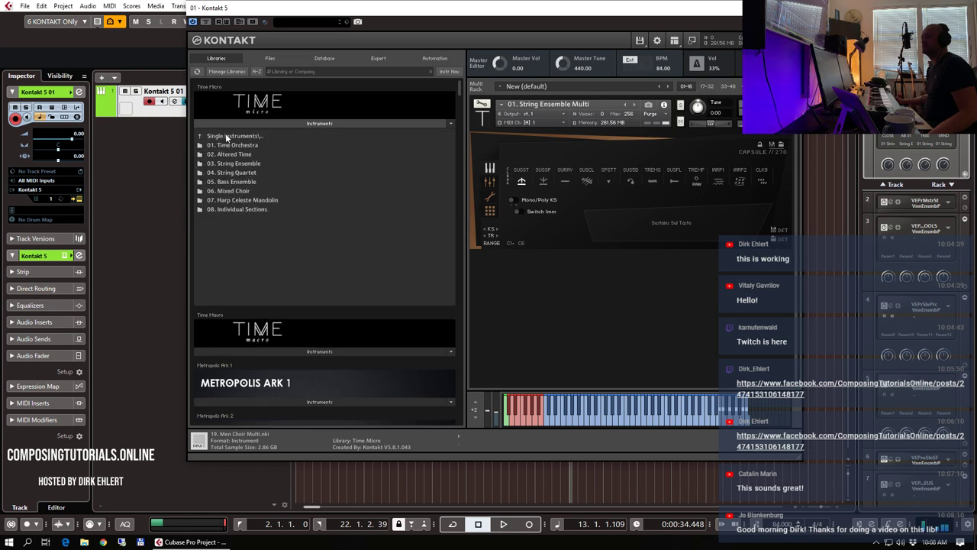
pyautogui.click(243, 163)
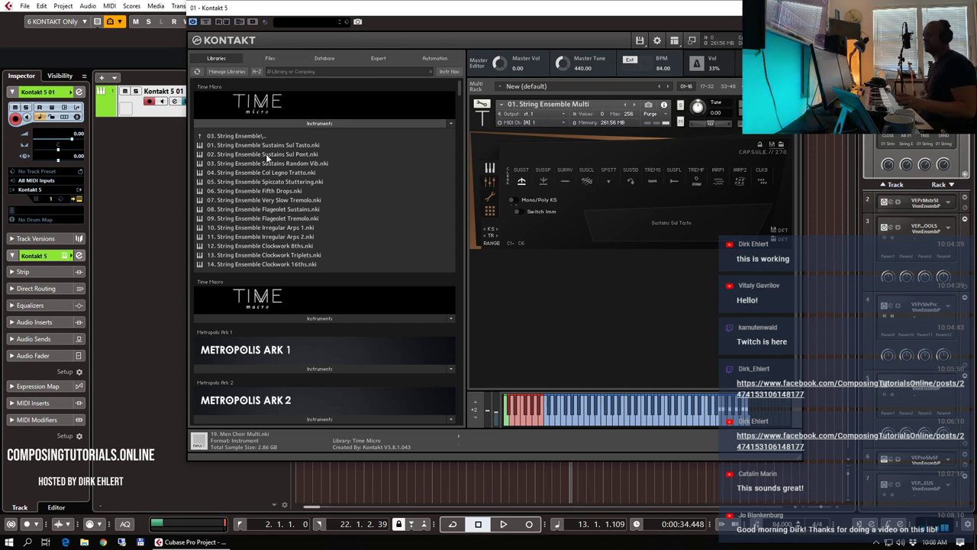
pyautogui.click(246, 136)
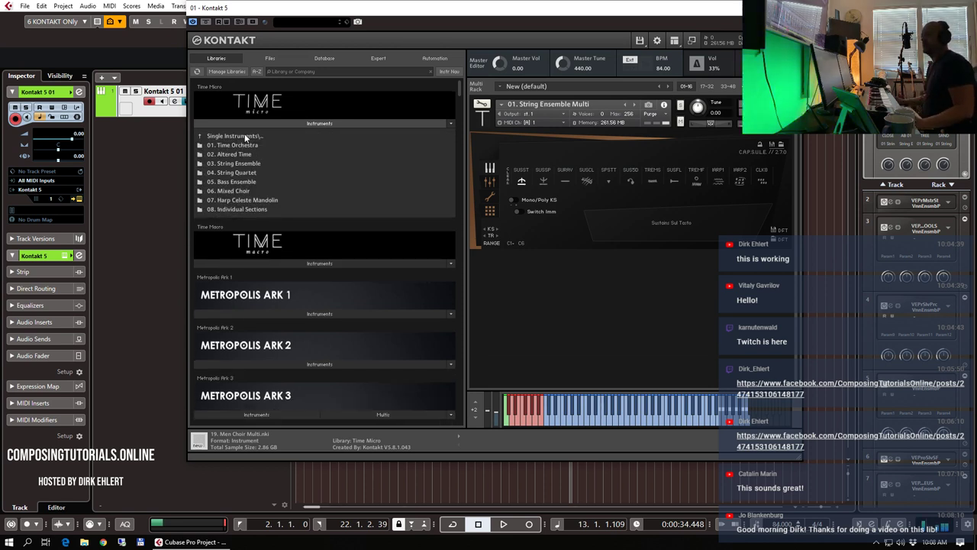
# - Examine the subfolders of Time Micro's TM Patches and return to the library's main folder list
pyautogui.click(246, 136)
pyautogui.click(229, 164)
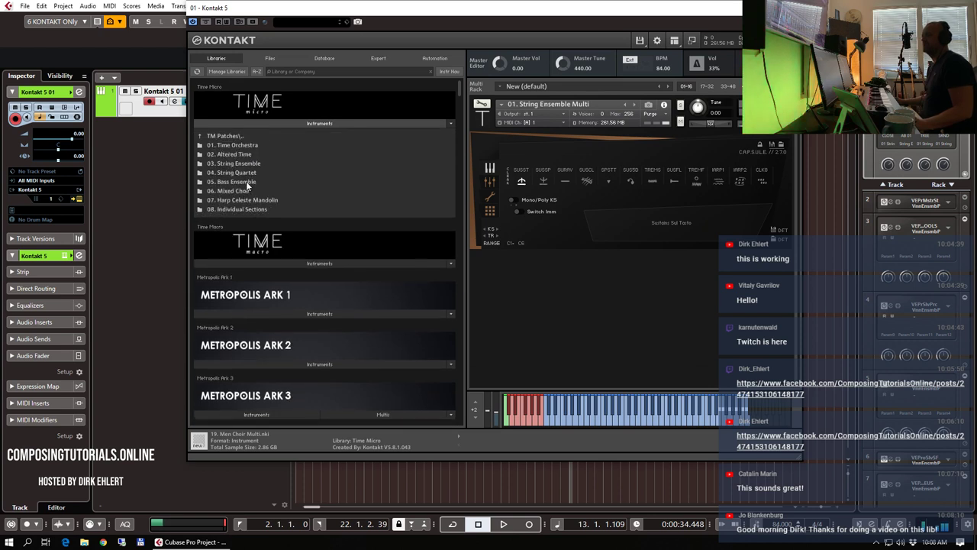
pyautogui.click(232, 136)
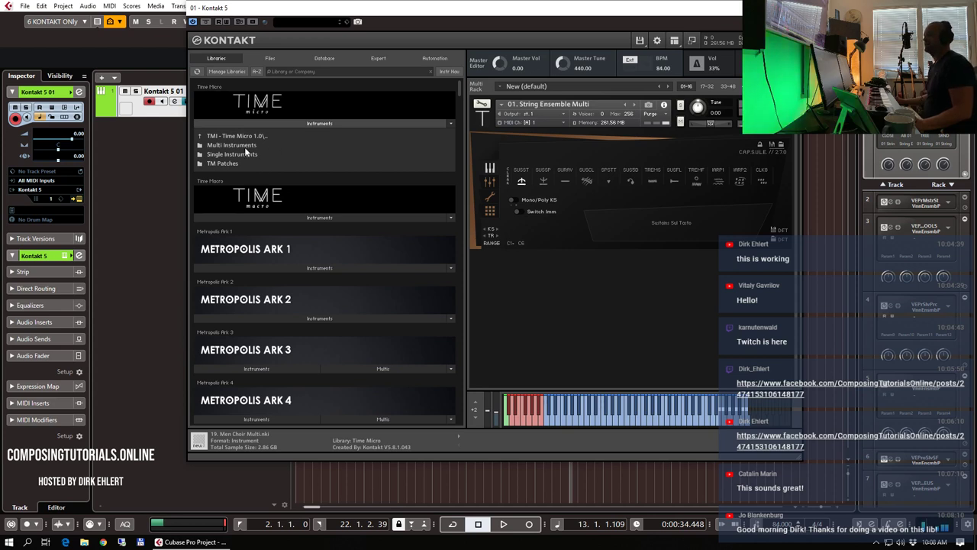
# - Revisit Time Micro's Single Instruments, looking into the Time Orchestra folder and returning to the category list
pyautogui.doubleClick(234, 154)
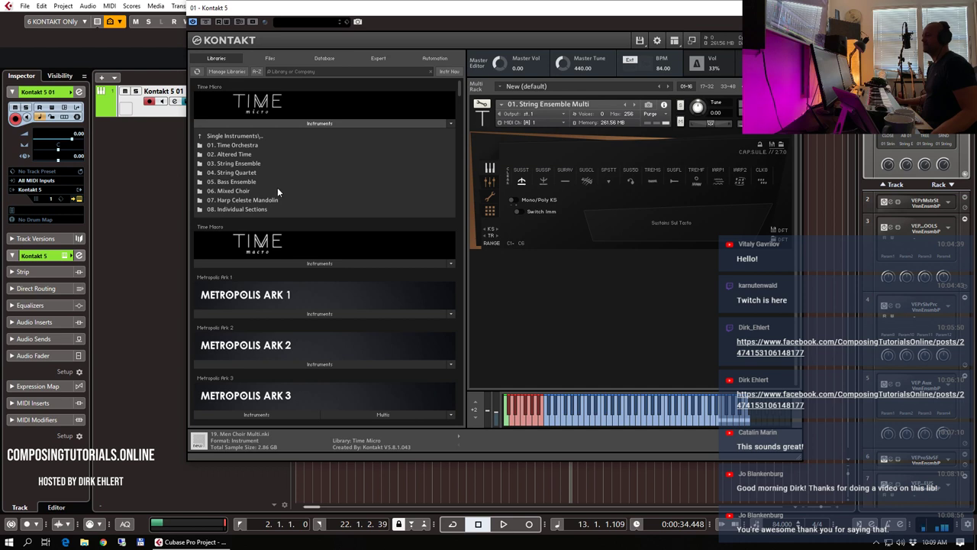
pyautogui.doubleClick(242, 144)
pyautogui.click(243, 135)
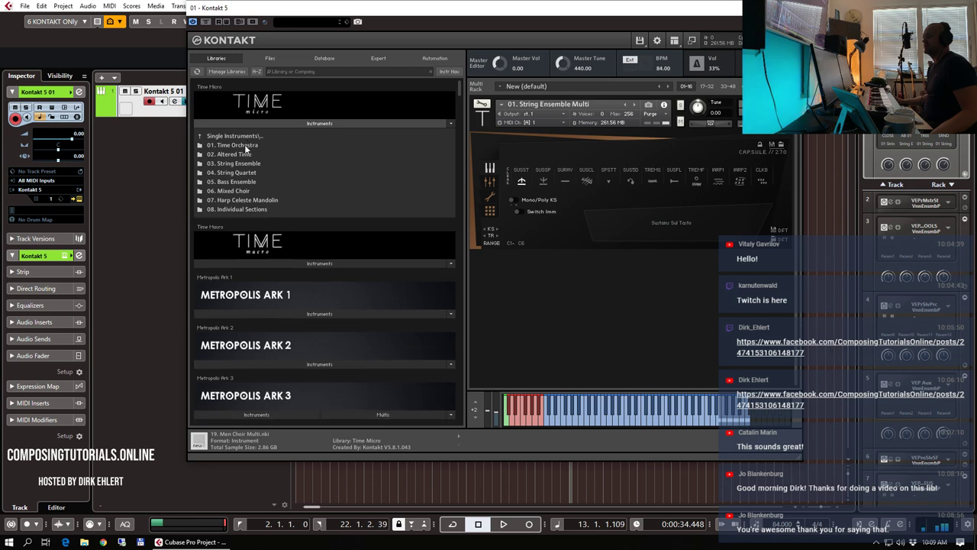
# - Load Golden Steelwork from the Time Orchestra folder, and advance through Wildlife Awakes to Oceanic State
pyautogui.click(244, 144)
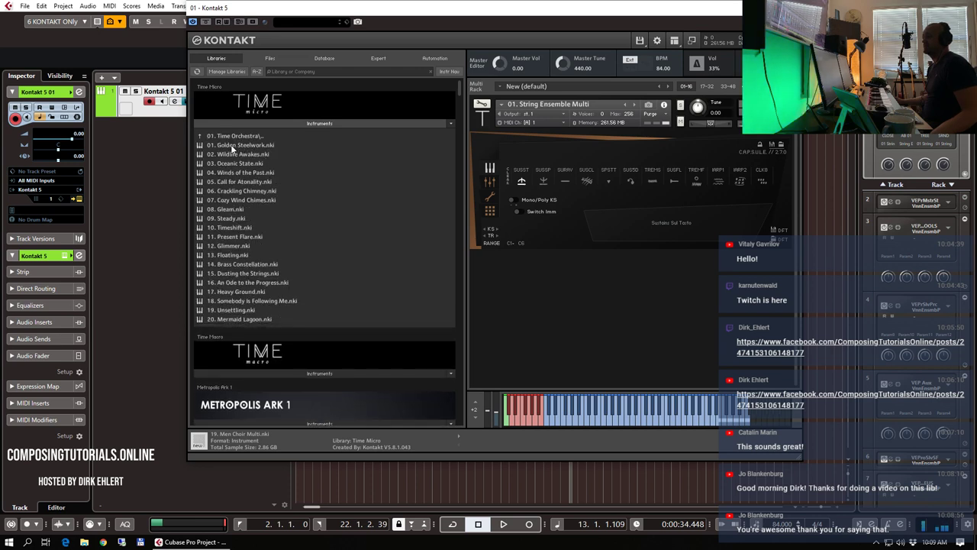
pyautogui.click(232, 145)
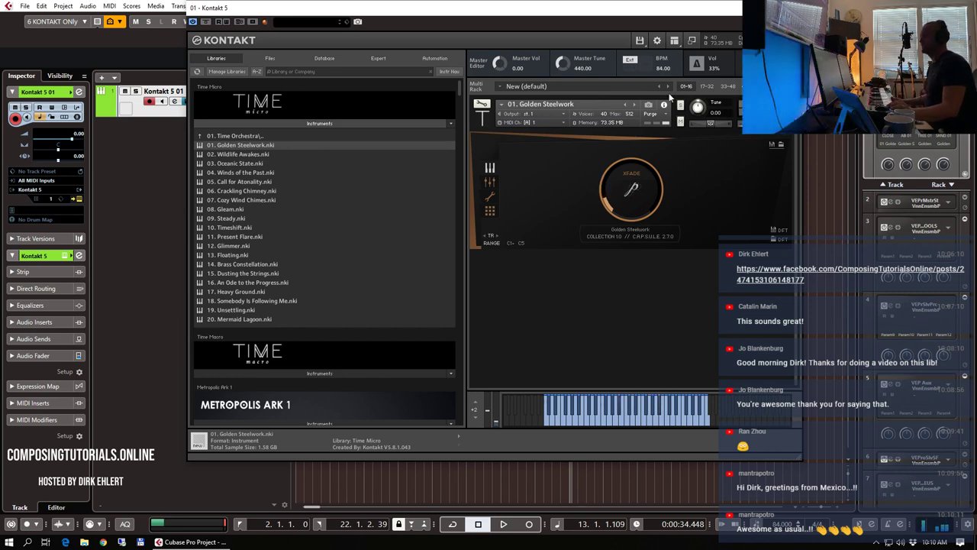
pyautogui.click(635, 104)
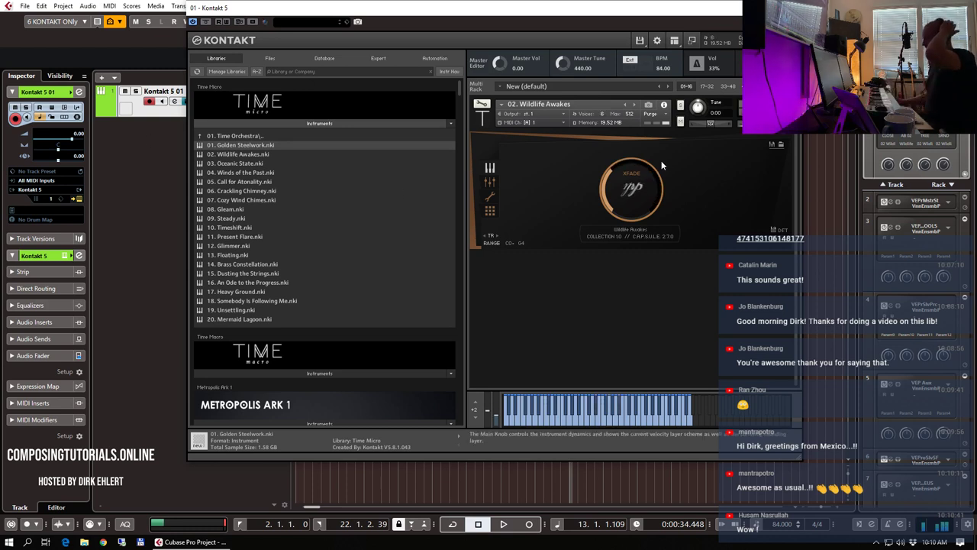
pyautogui.click(632, 104)
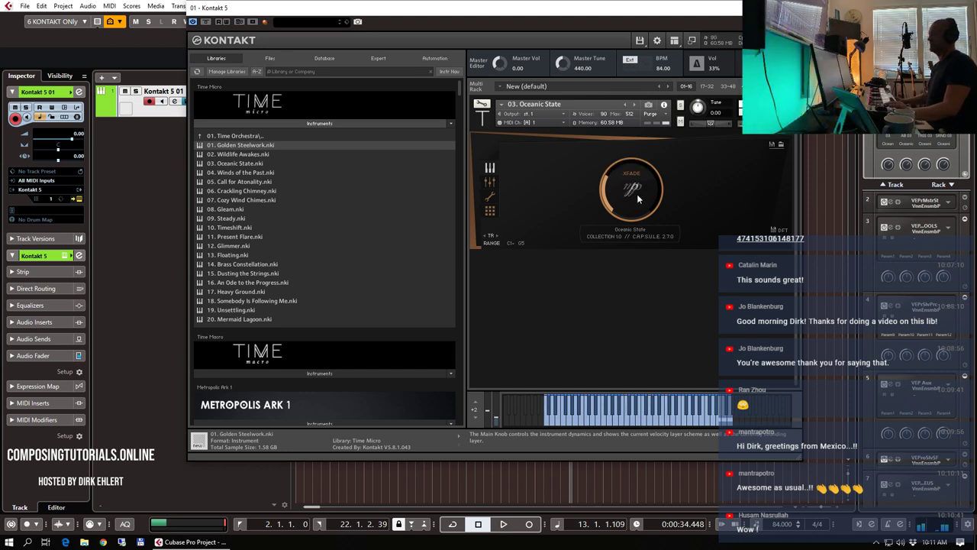
# - In Oceanic State's mixer view, load the Close mic position and unload the AB, Tree and Surround positions
pyautogui.click(490, 182)
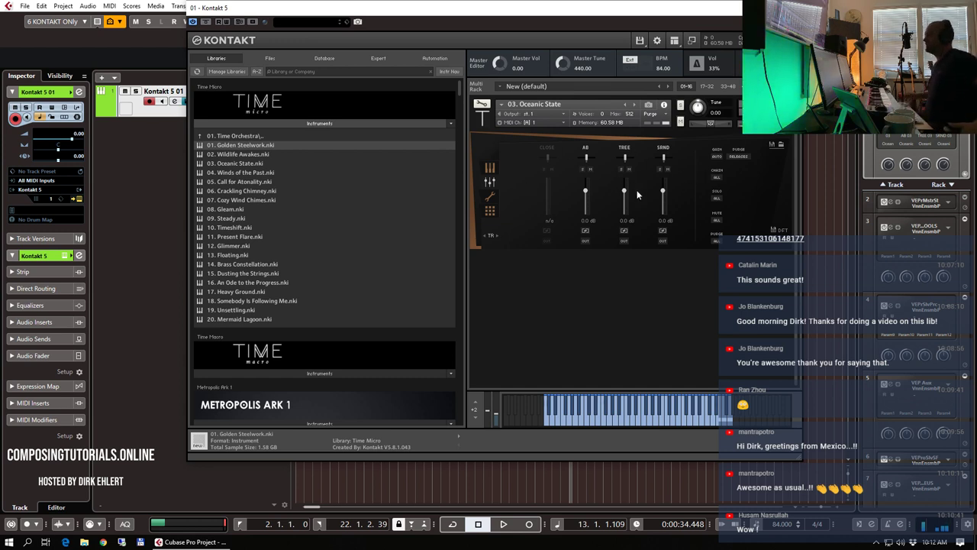
pyautogui.click(489, 168)
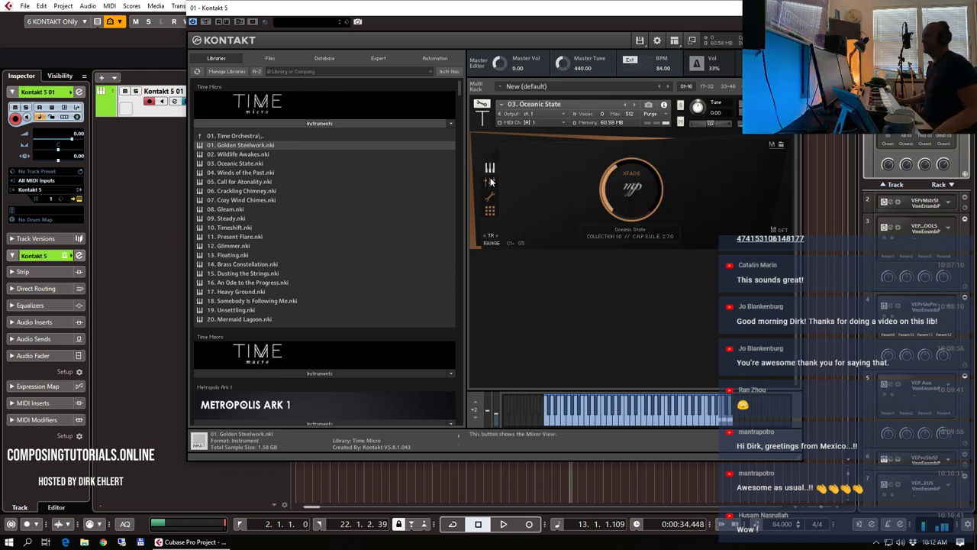
pyautogui.click(490, 181)
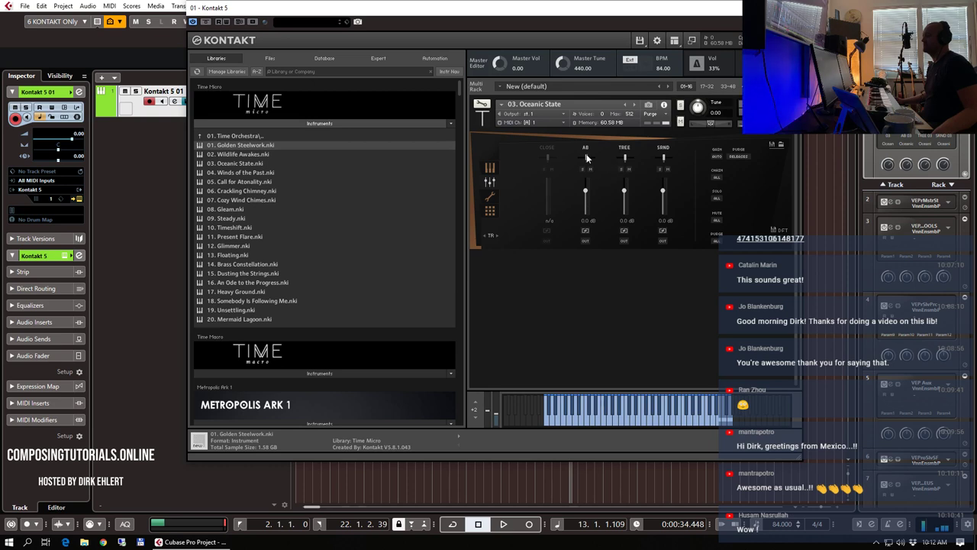
pyautogui.click(555, 147)
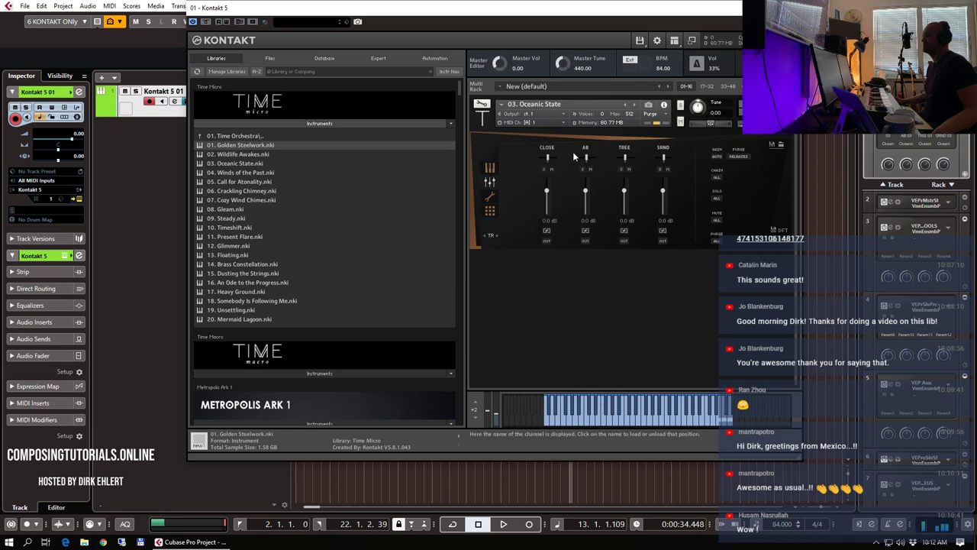
pyautogui.click(585, 147)
pyautogui.click(619, 147)
pyautogui.click(662, 148)
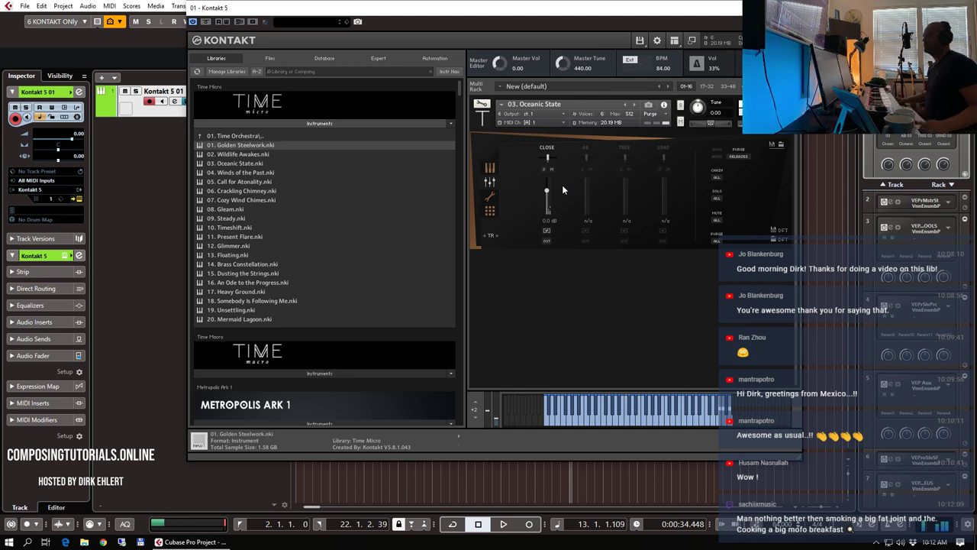
# - Load the Time Orchestra patches Winds of the Past, Call for Atonality, Gleam and Glimmer in turn, each replacing the previous instrument
pyautogui.click(246, 172)
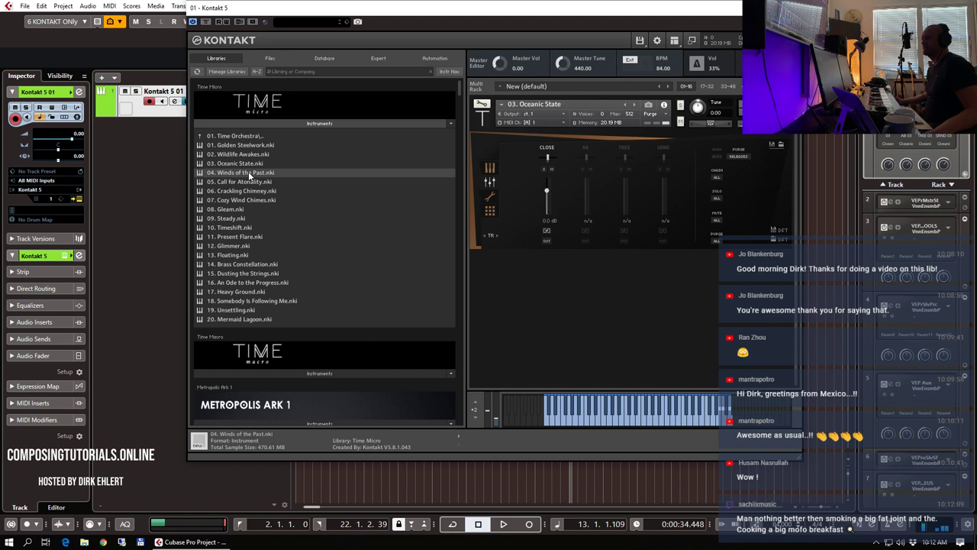
pyautogui.moveTo(249, 174); pyautogui.dragTo(576, 138)
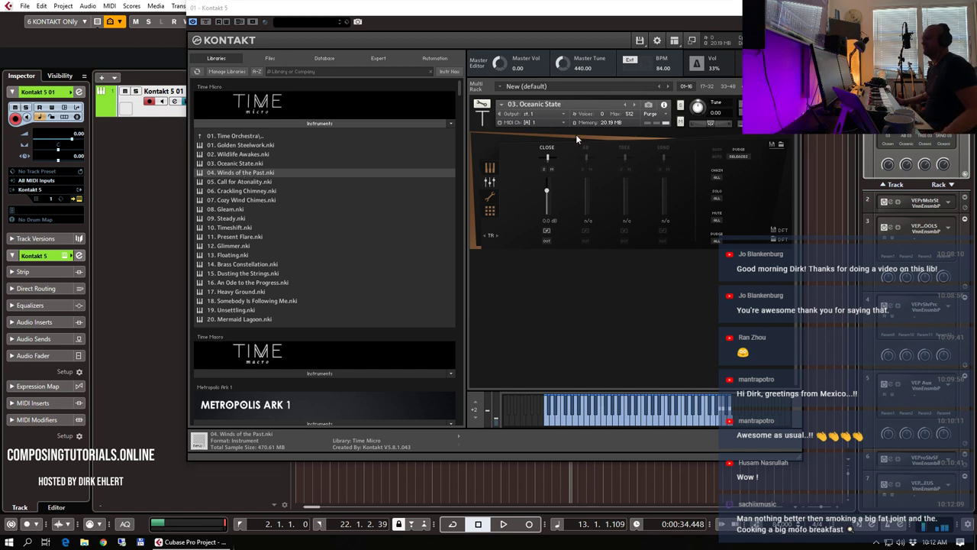
pyautogui.click(493, 307)
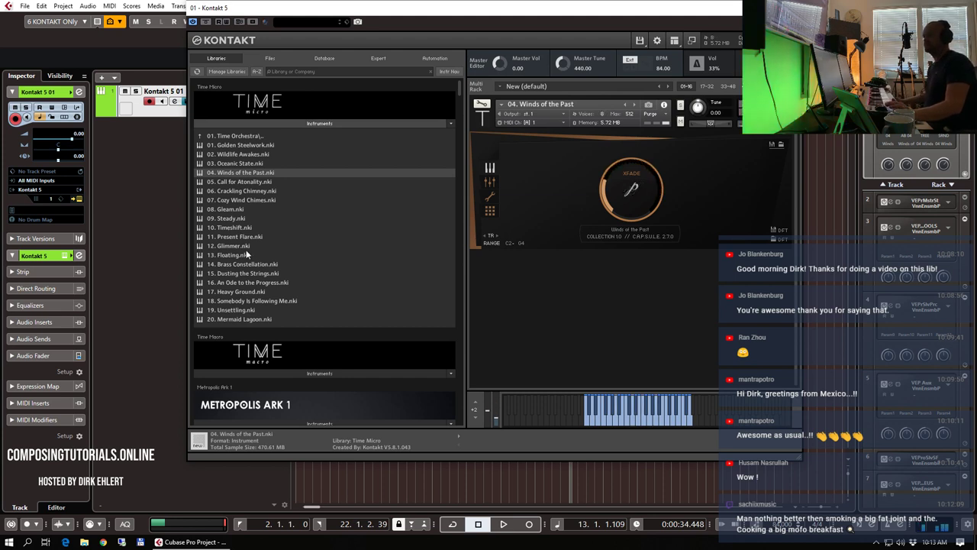
pyautogui.click(238, 195)
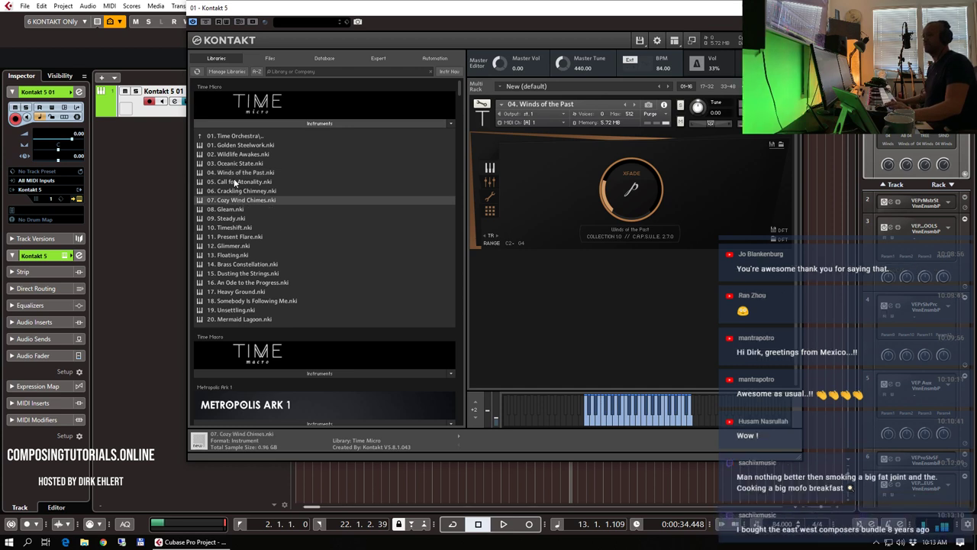
pyautogui.doubleClick(235, 182)
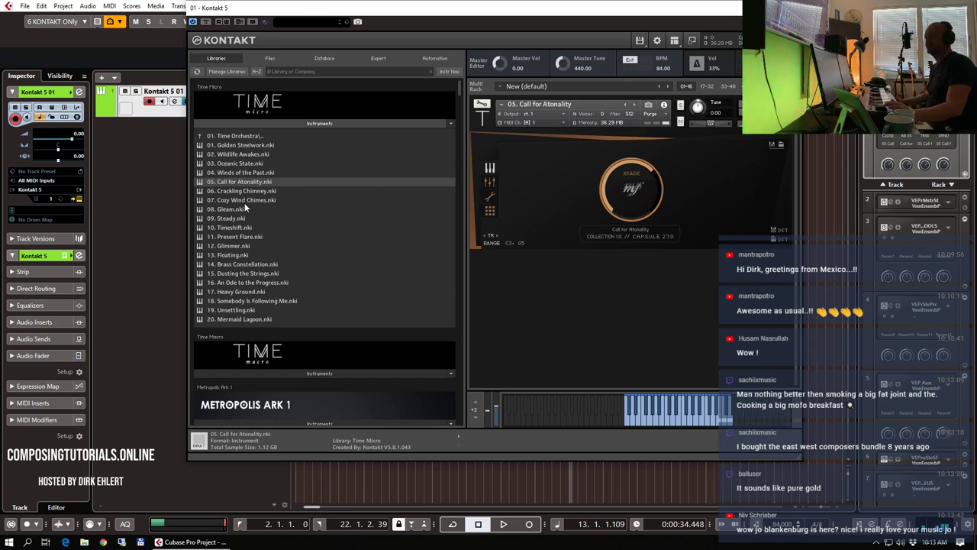
pyautogui.moveTo(241, 209); pyautogui.dragTo(550, 216)
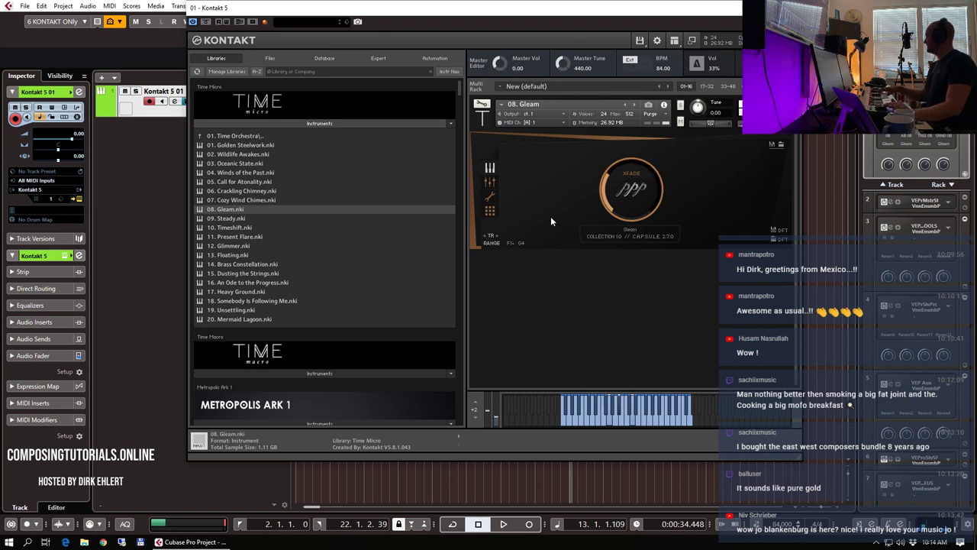
pyautogui.doubleClick(263, 245)
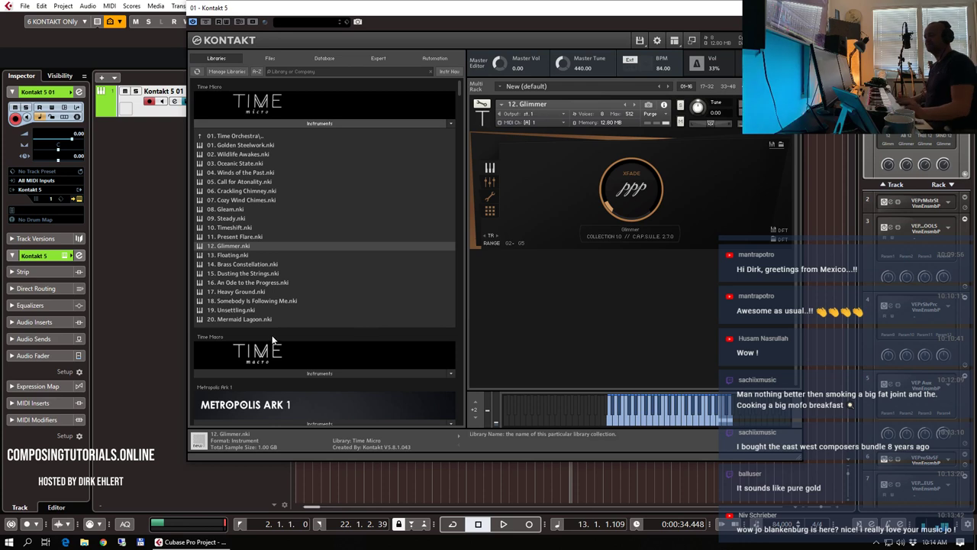
# - Go back to the Single Instruments categories and open the Altered Time folder
pyautogui.click(243, 135)
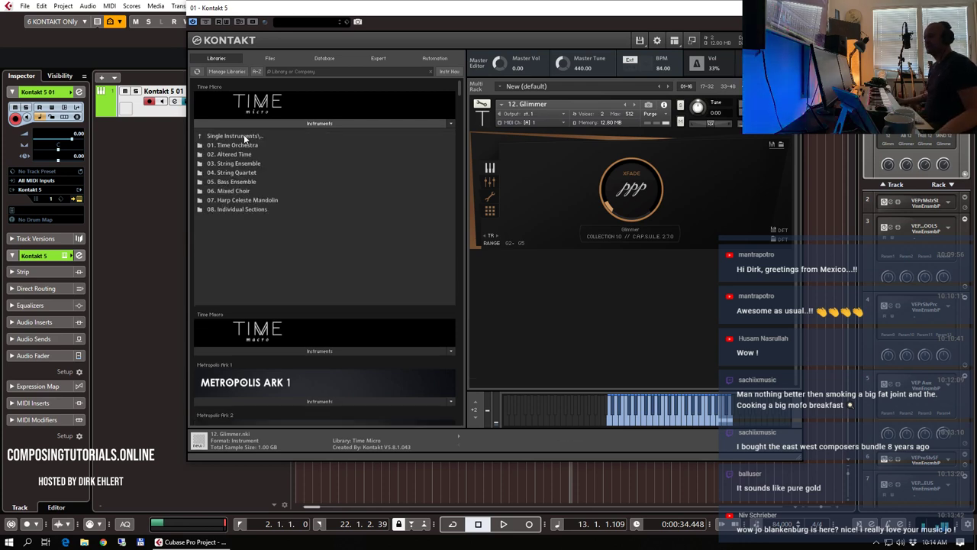
pyautogui.doubleClick(244, 144)
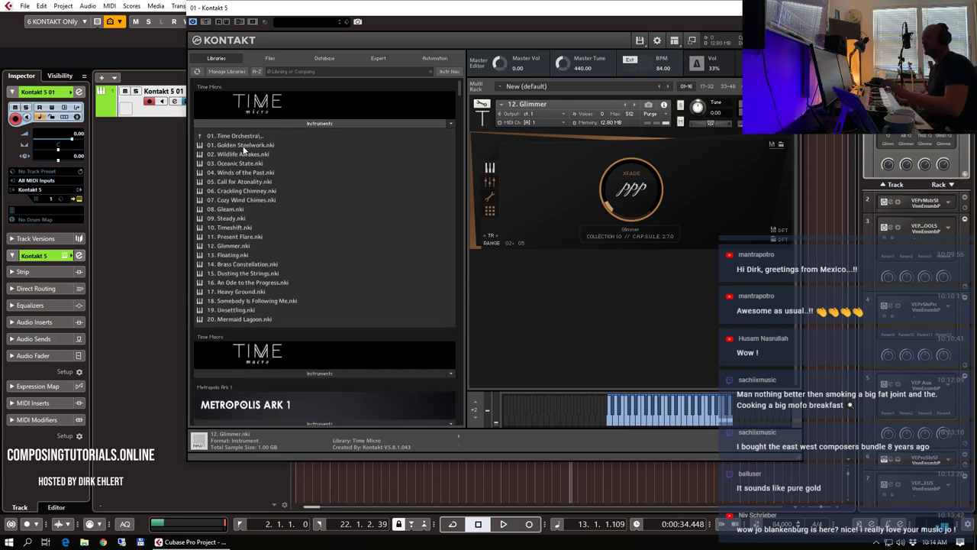
pyautogui.click(240, 135)
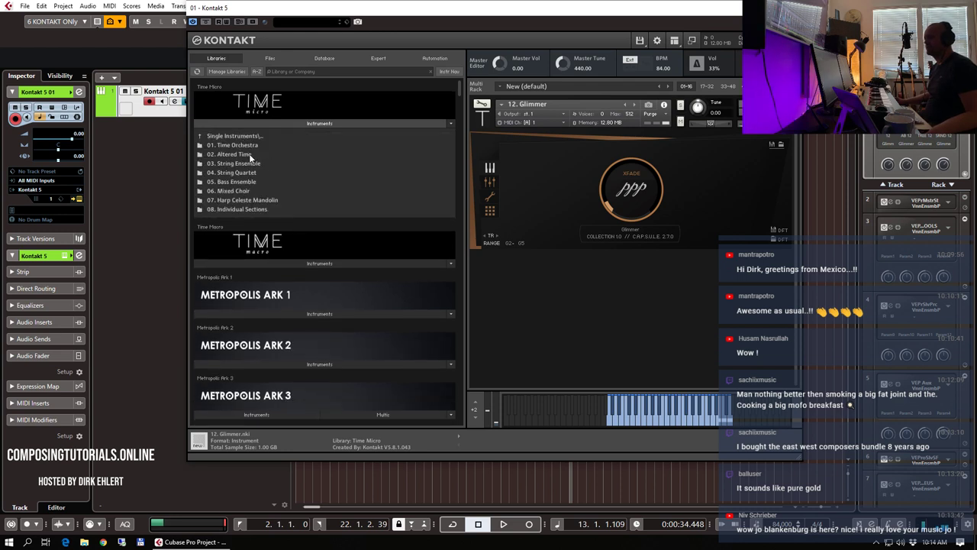
pyautogui.doubleClick(248, 154)
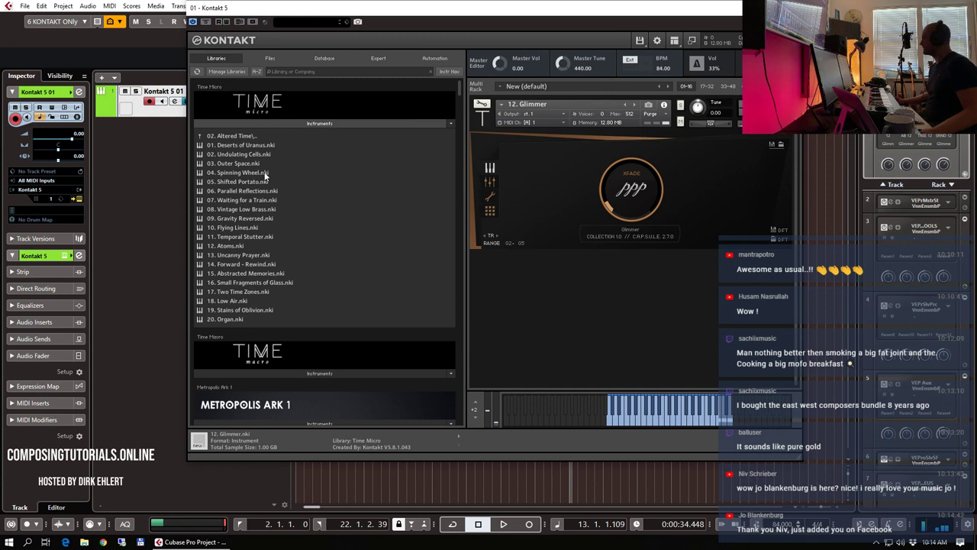
pyautogui.doubleClick(243, 136)
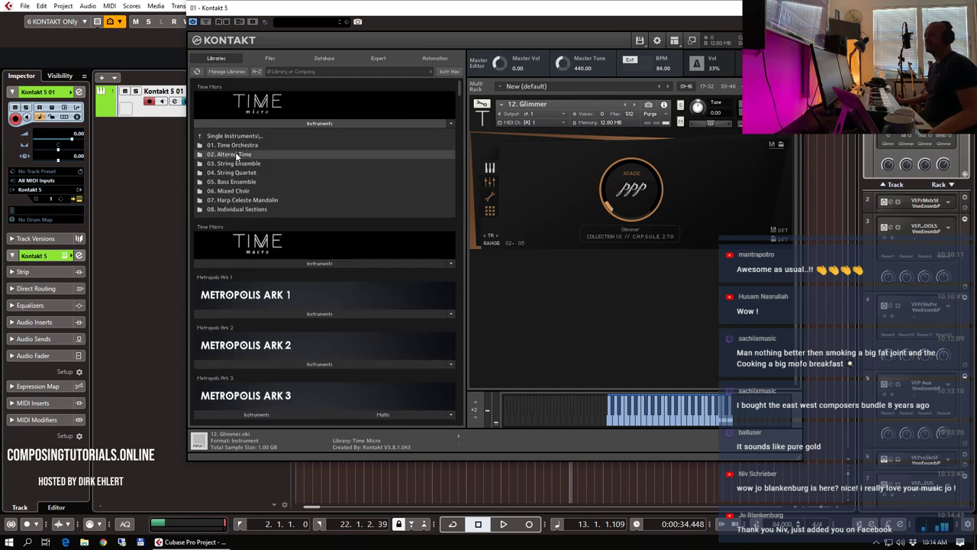
pyautogui.doubleClick(235, 153)
# - Load the Altered Time patches Deserts of Uranus, Undulating Cells, Outer Space, Parallel Reflections and Stains of Oblivion one after another
pyautogui.doubleClick(236, 145)
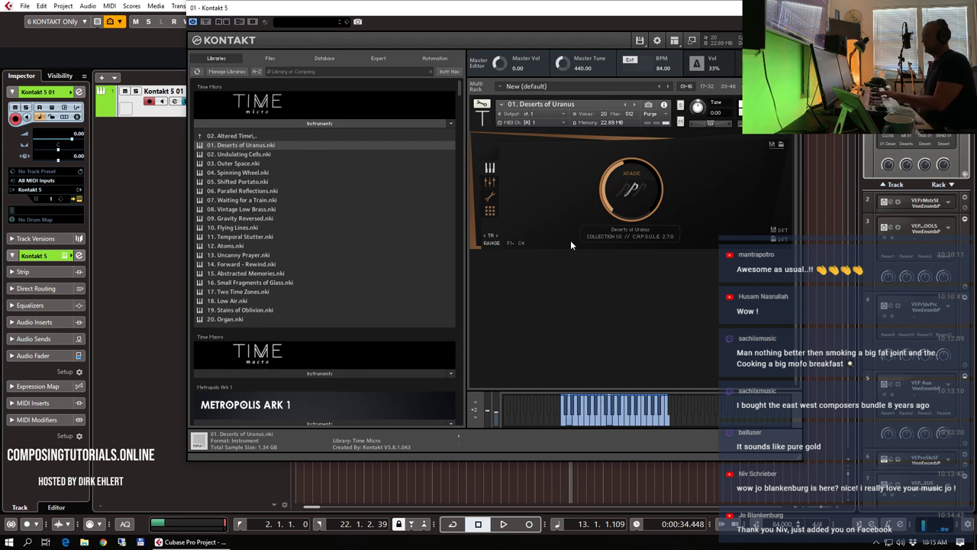
pyautogui.click(633, 106)
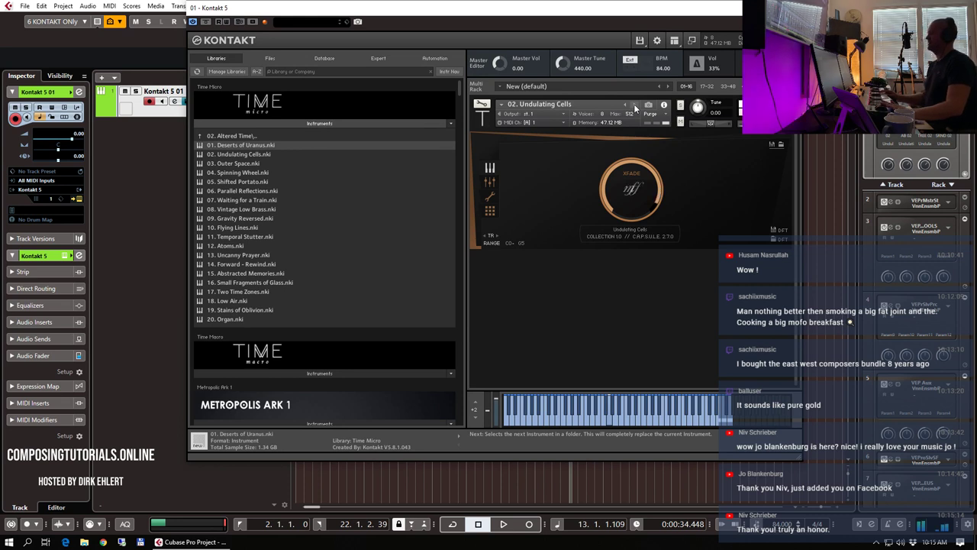
pyautogui.doubleClick(259, 160)
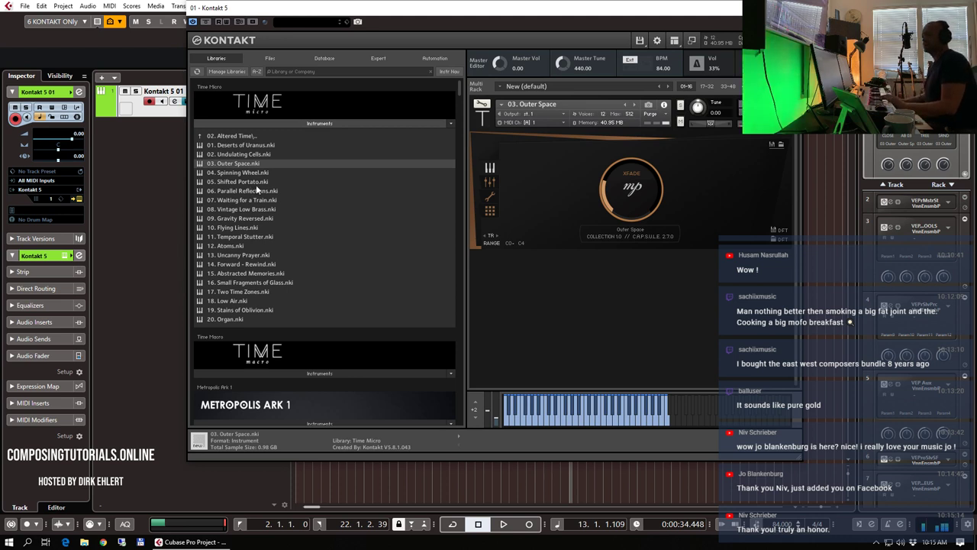
pyautogui.click(224, 191)
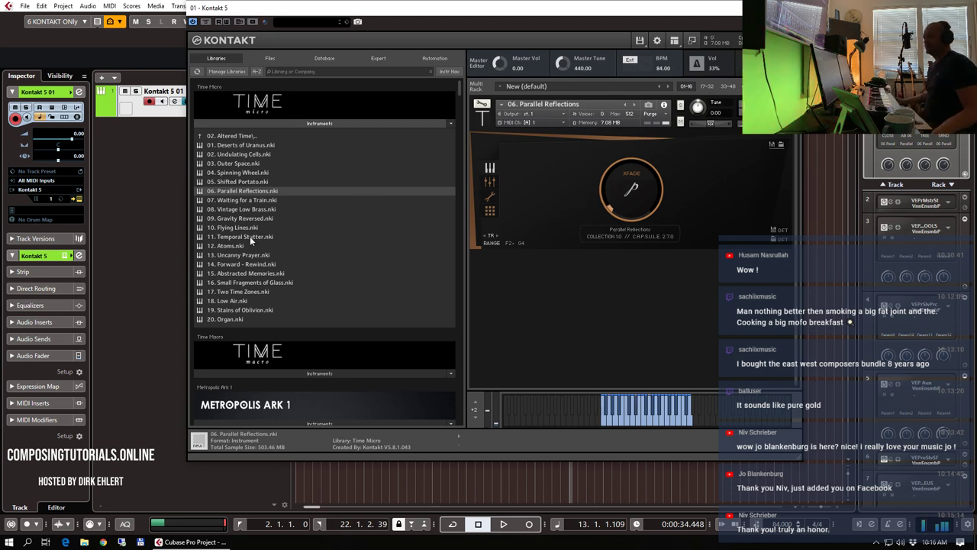
pyautogui.click(239, 308)
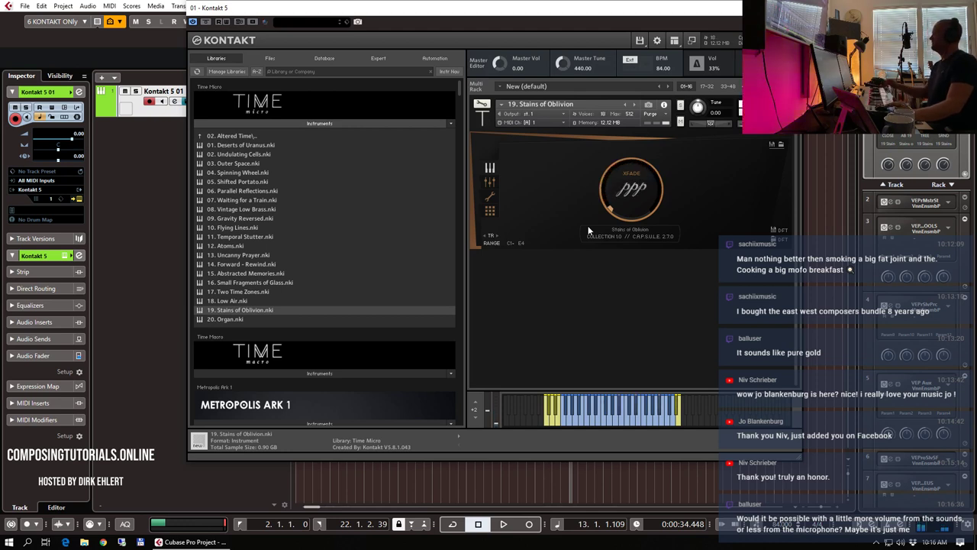
# - Look over the patches in the String Ensemble folder and return to Time Micro's main folder list
pyautogui.click(255, 135)
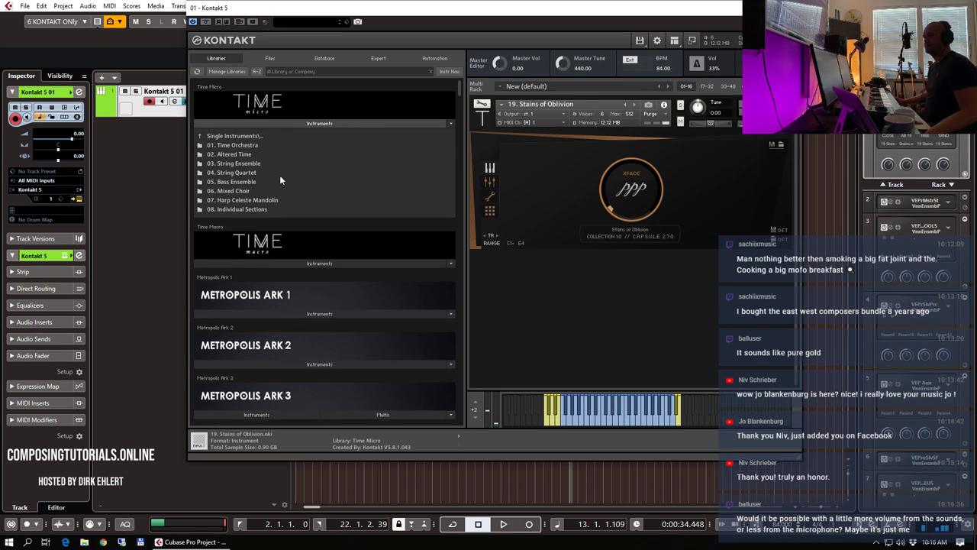
pyautogui.doubleClick(236, 163)
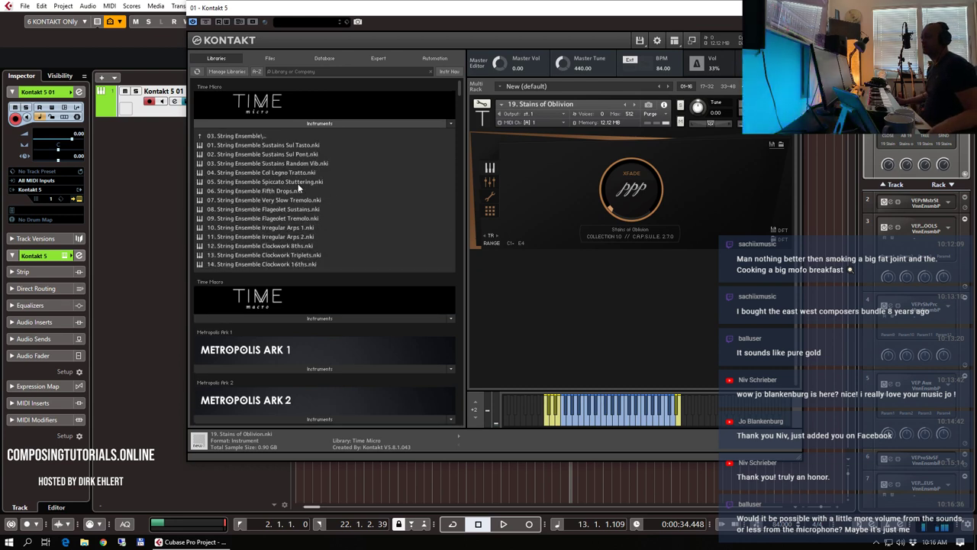
pyautogui.doubleClick(255, 136)
pyautogui.doubleClick(249, 136)
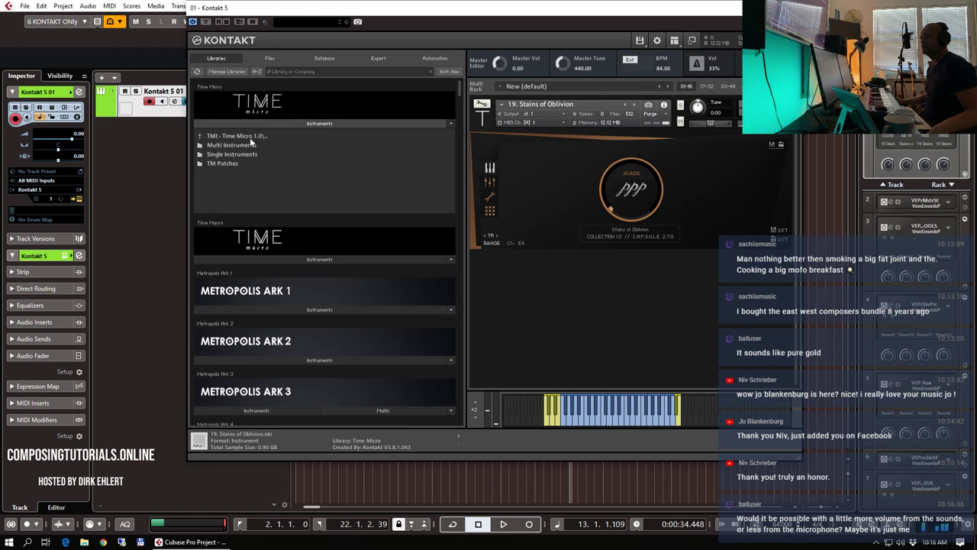
# - Load String Ensemble Multi from Multi Instruments and switch its articulation to Sustains Sul Pont, then to Sus Random Vib
pyautogui.doubleClick(242, 145)
pyautogui.doubleClick(251, 145)
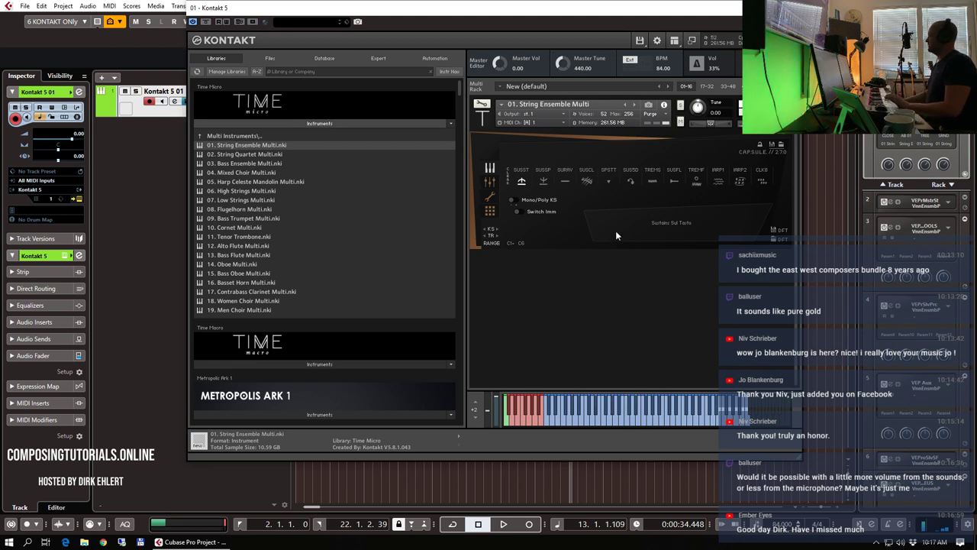
pyautogui.click(542, 180)
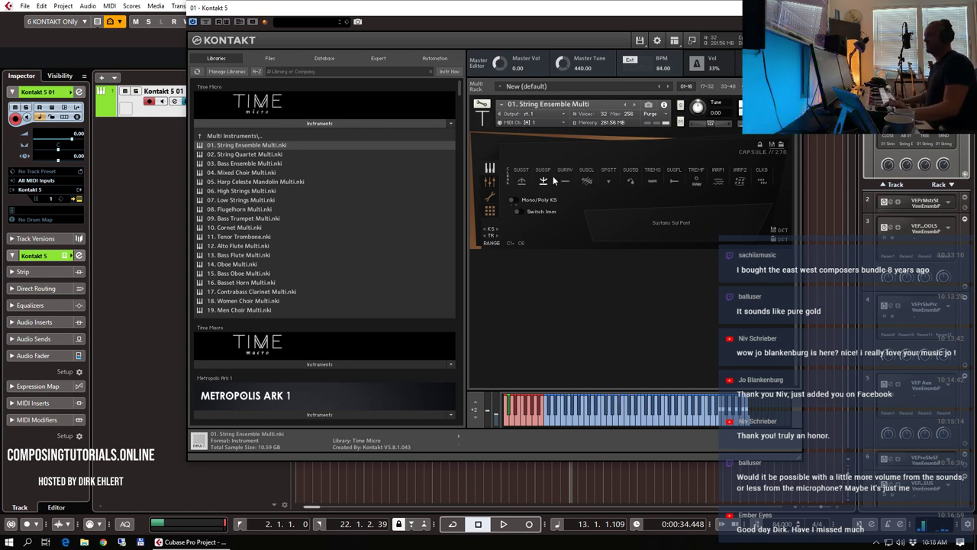
pyautogui.click(565, 181)
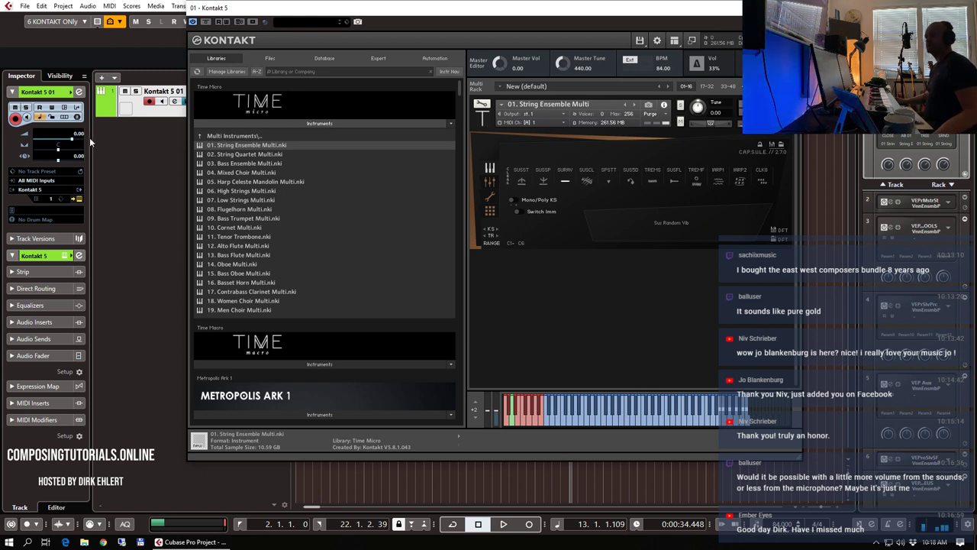
# - Raise the Kontakt track's volume to 3.78 and switch the articulation to Col Legno Tratto, then to Spiccato Stuttering
pyautogui.moveTo(73, 139); pyautogui.dragTo(83, 156)
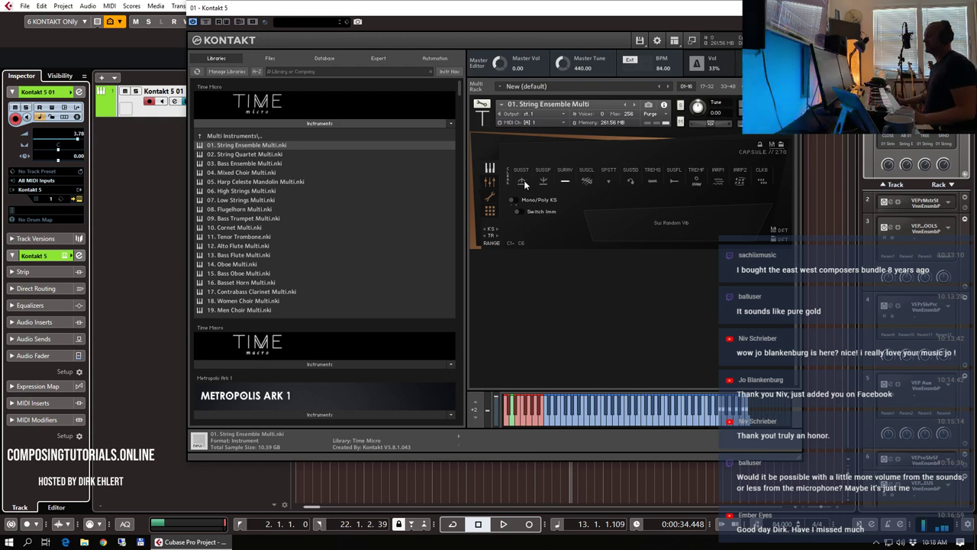
pyautogui.click(587, 181)
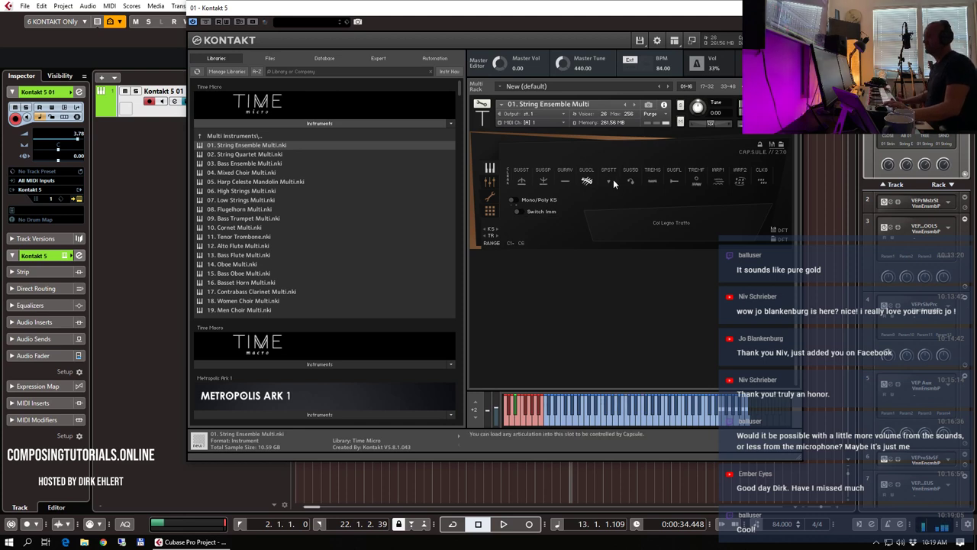
pyautogui.click(608, 181)
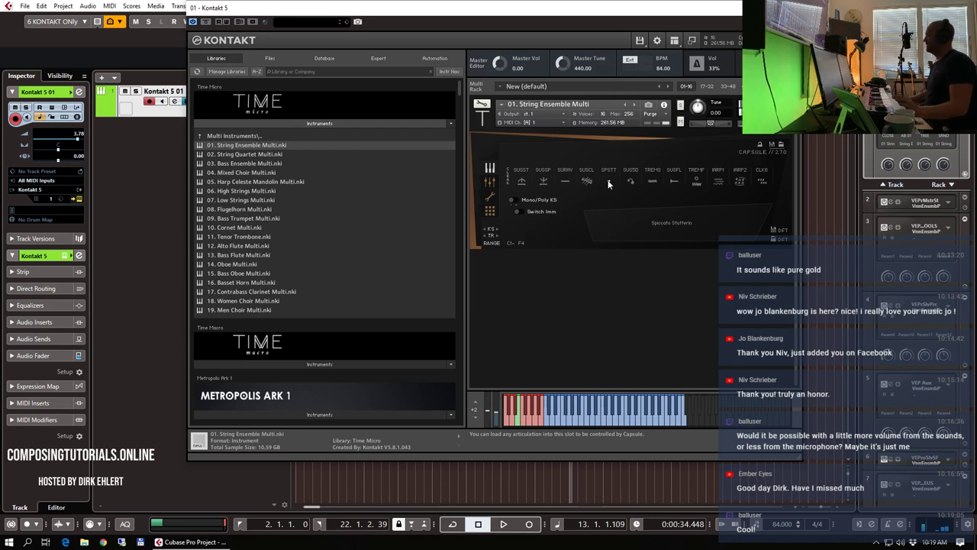
# - Switch the String Ensemble Multi's articulation to Fifth Drops
pyautogui.click(630, 182)
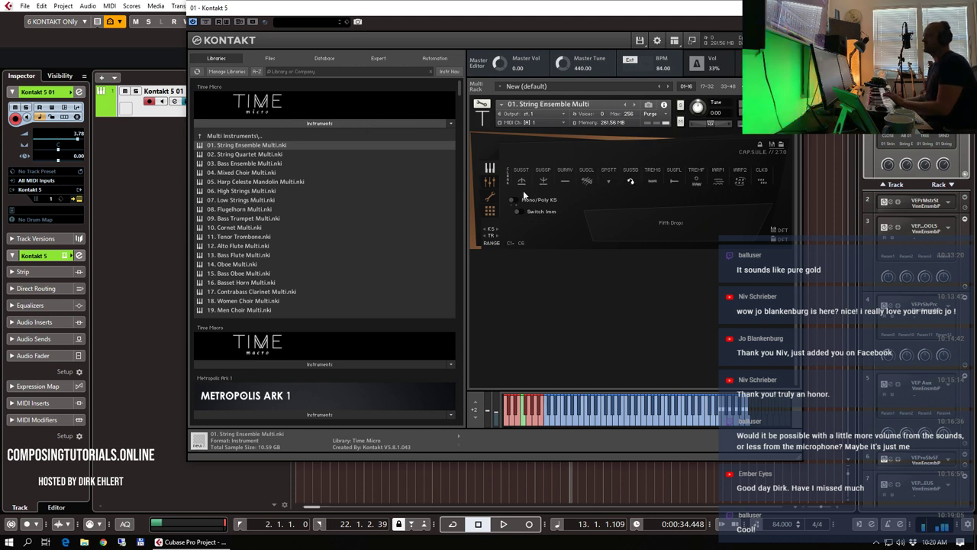
# - Layer a second String Ensemble Multi on MIDI channel A 1 beneath the first one, and remove that second copy
pyautogui.moveTo(242, 144); pyautogui.dragTo(665, 245)
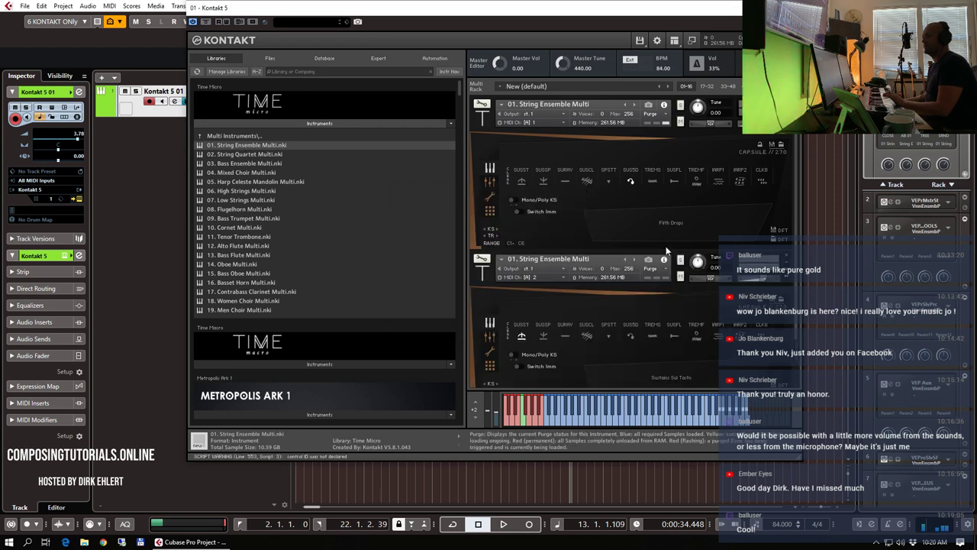
pyautogui.click(538, 277)
pyautogui.moveTo(568, 296)
pyautogui.click(623, 299)
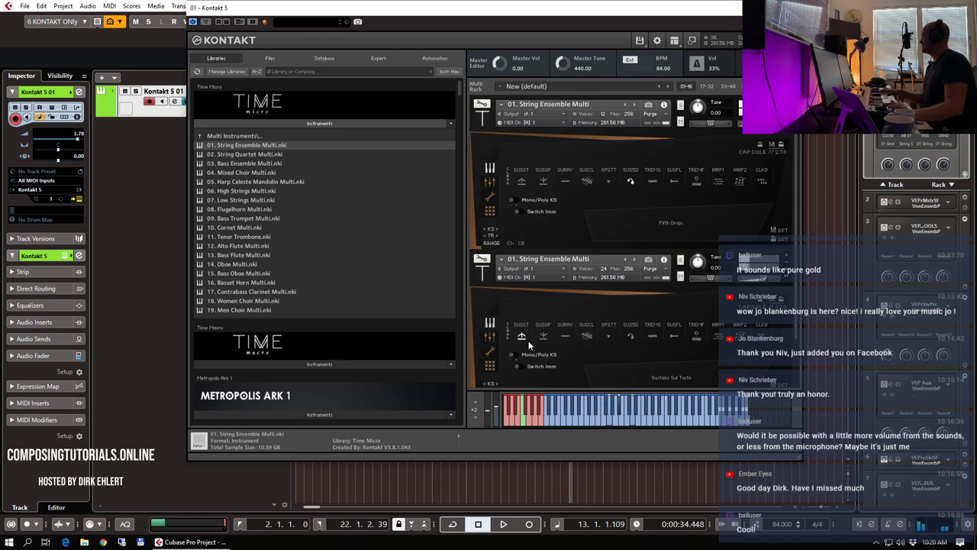
pyautogui.click(757, 123)
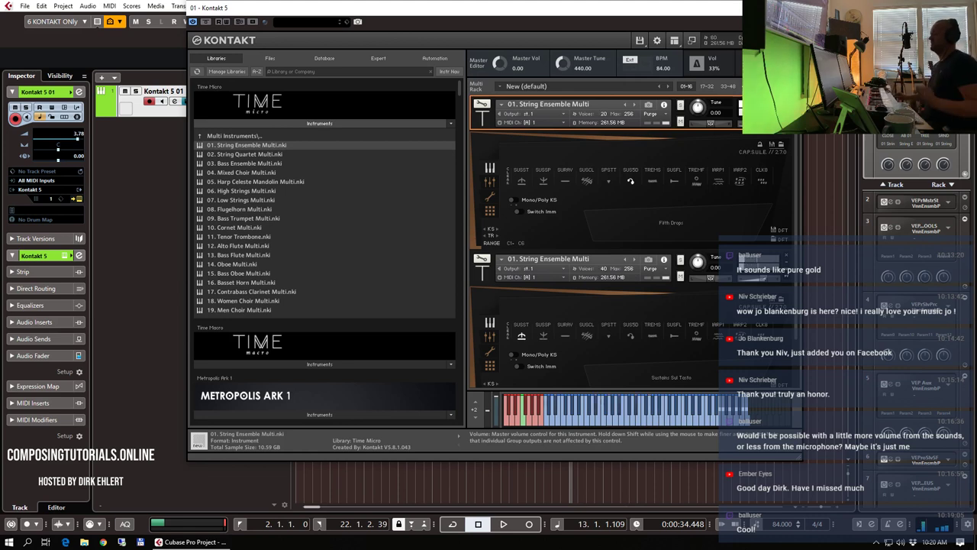
pyautogui.click(786, 256)
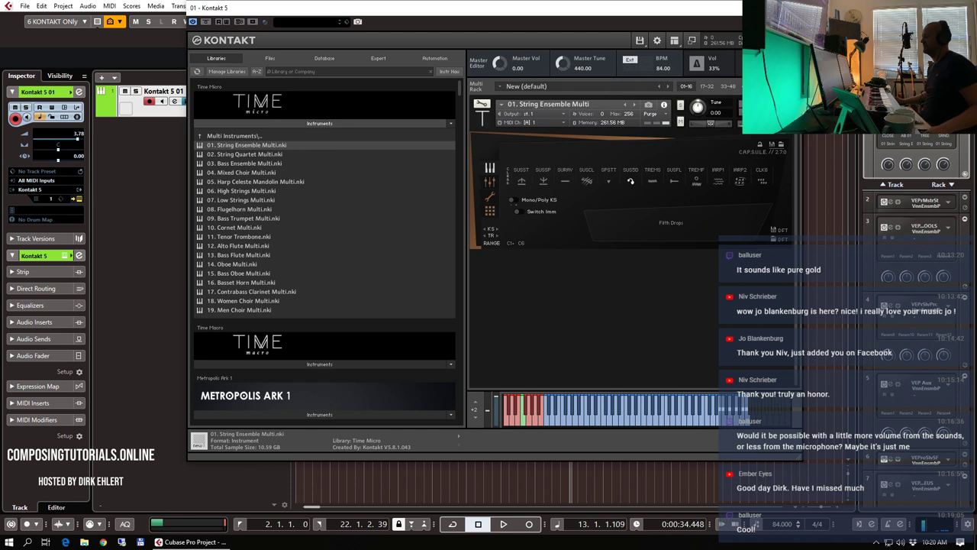
# - Switch the articulation in turn to Very Slow Trem, Flageolet Sustains, Flageolet Tremolo, Irregular Arps 1, Irregular Arps 2 and Clockwork 8ths
pyautogui.click(651, 177)
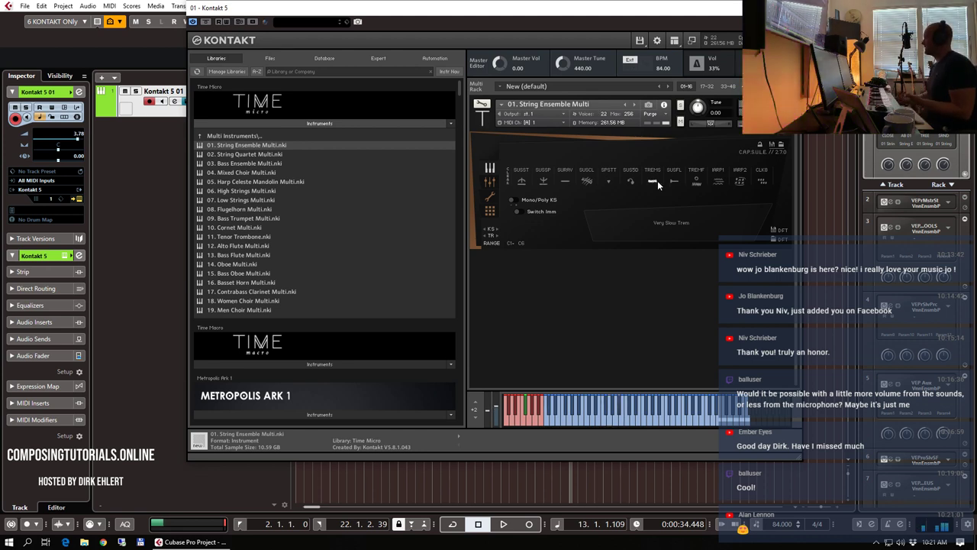
pyautogui.click(672, 181)
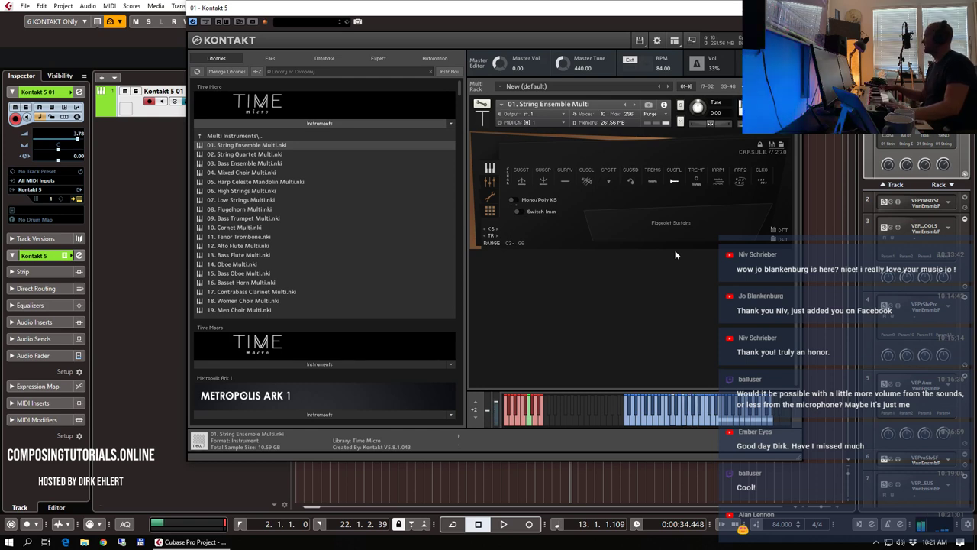
pyautogui.click(696, 181)
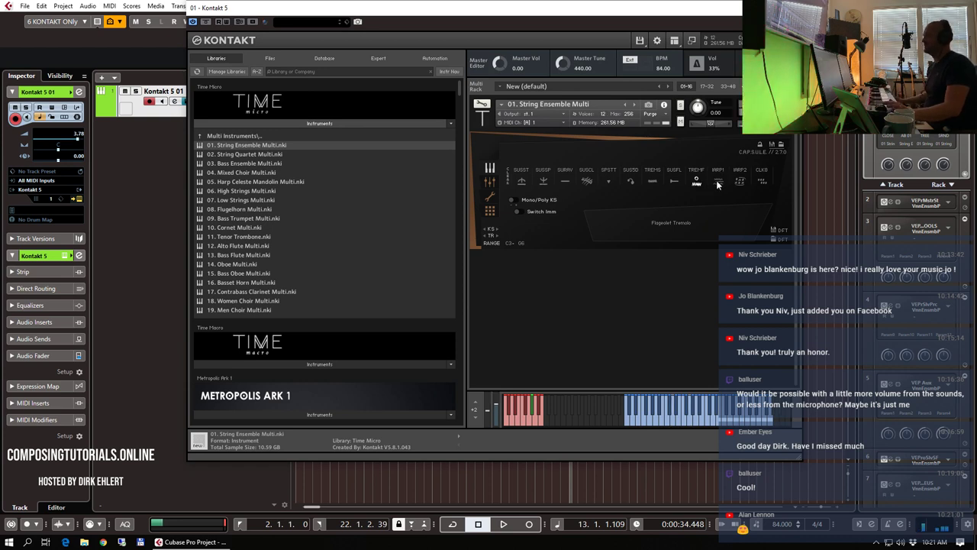
pyautogui.click(718, 182)
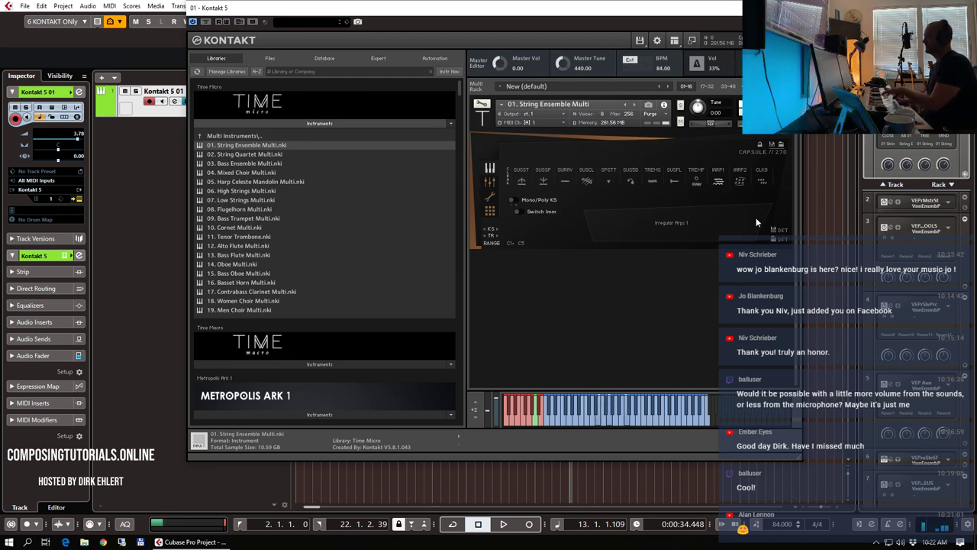
pyautogui.click(739, 182)
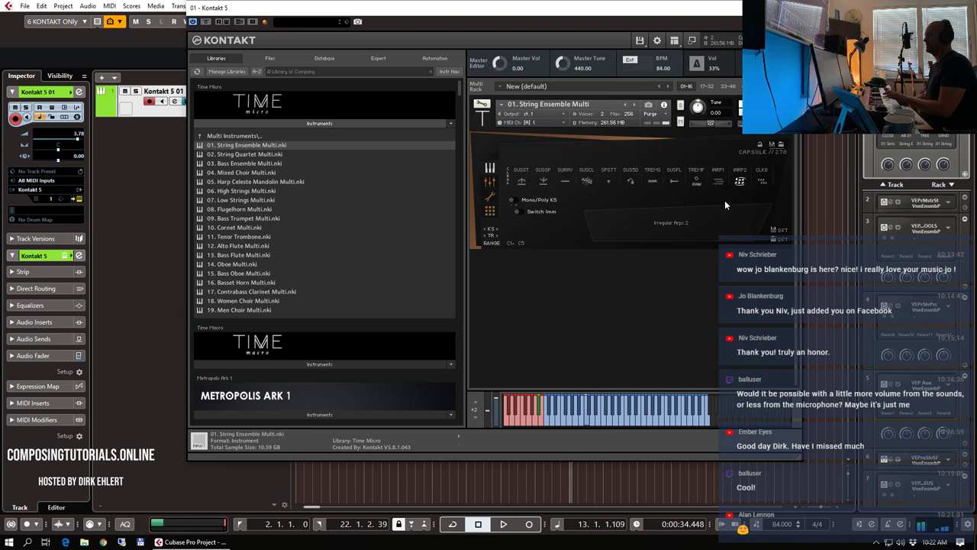
pyautogui.click(762, 181)
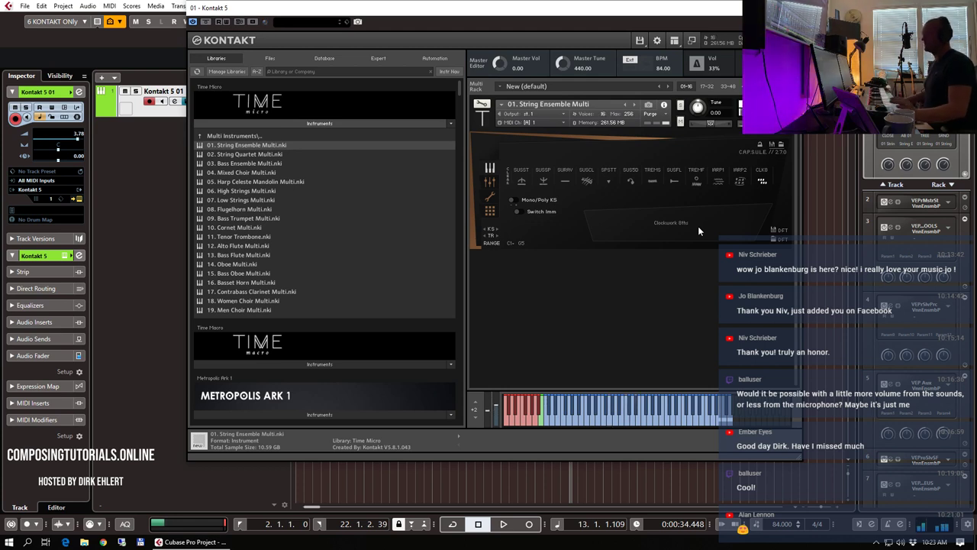
# - Replace the loaded instrument with String Quartet Multi and switch its articulation to Detache Texture, Pendulum Swells and Clockwork Spicc
pyautogui.doubleClick(249, 153)
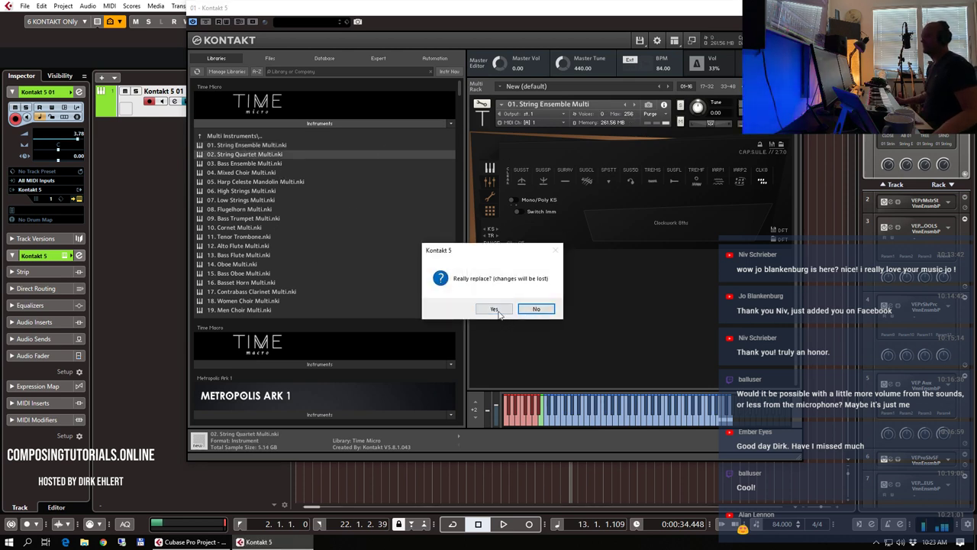
pyautogui.click(496, 309)
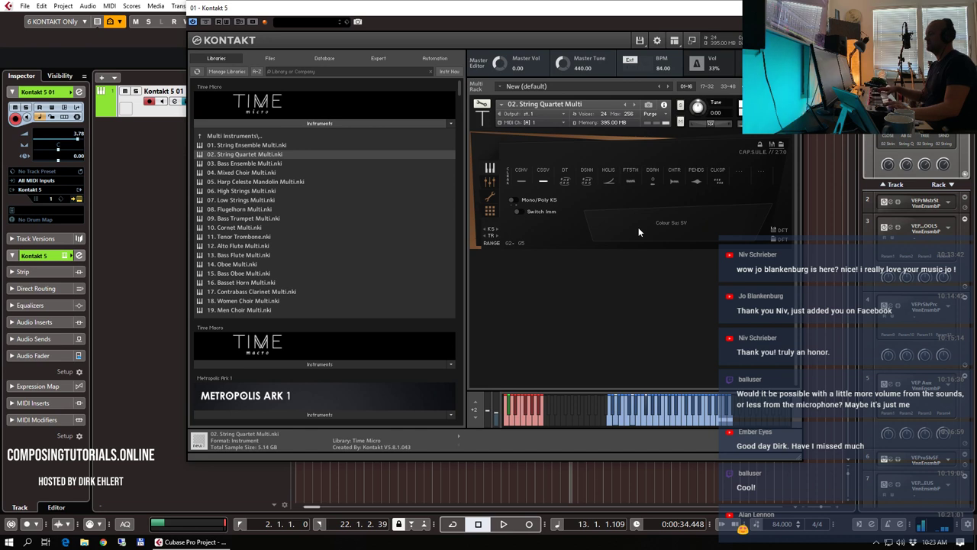
pyautogui.click(566, 180)
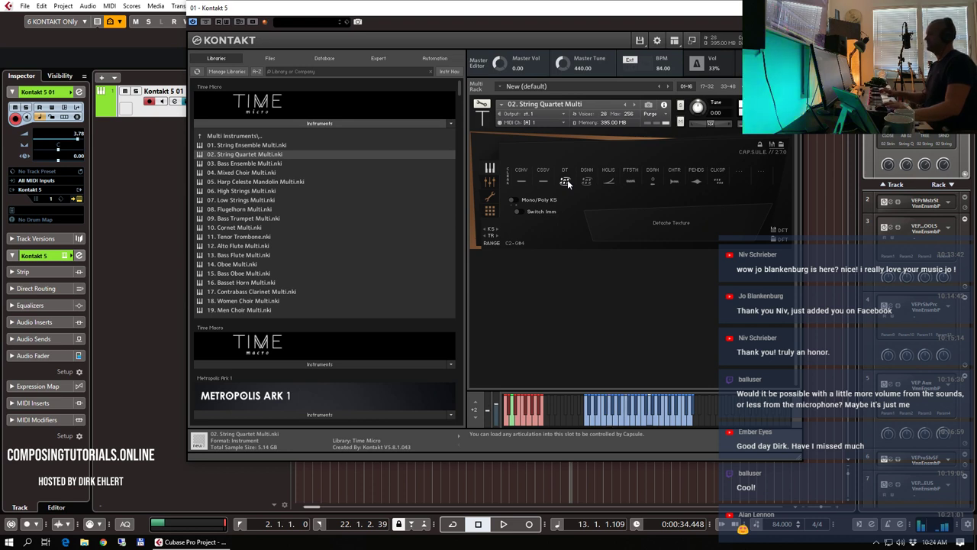
pyautogui.click(697, 181)
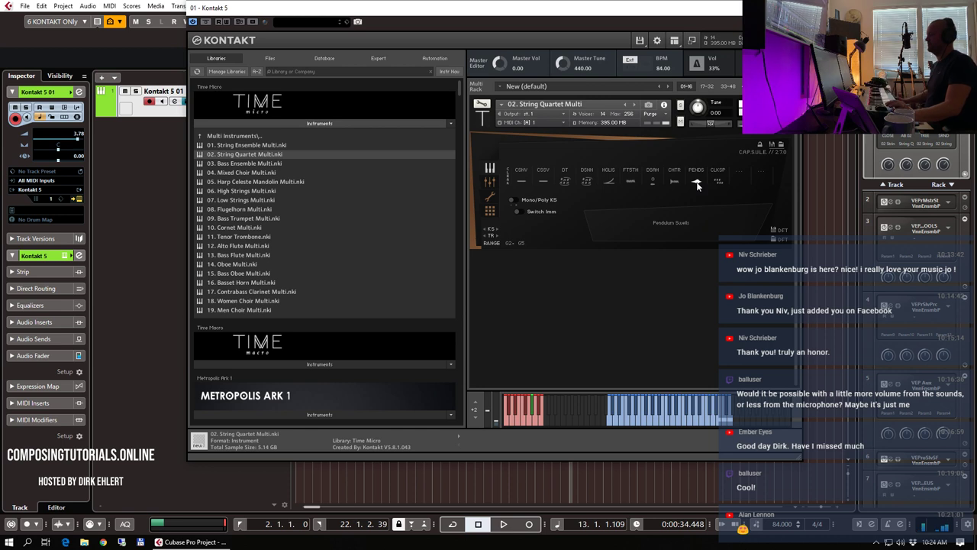
pyautogui.click(715, 183)
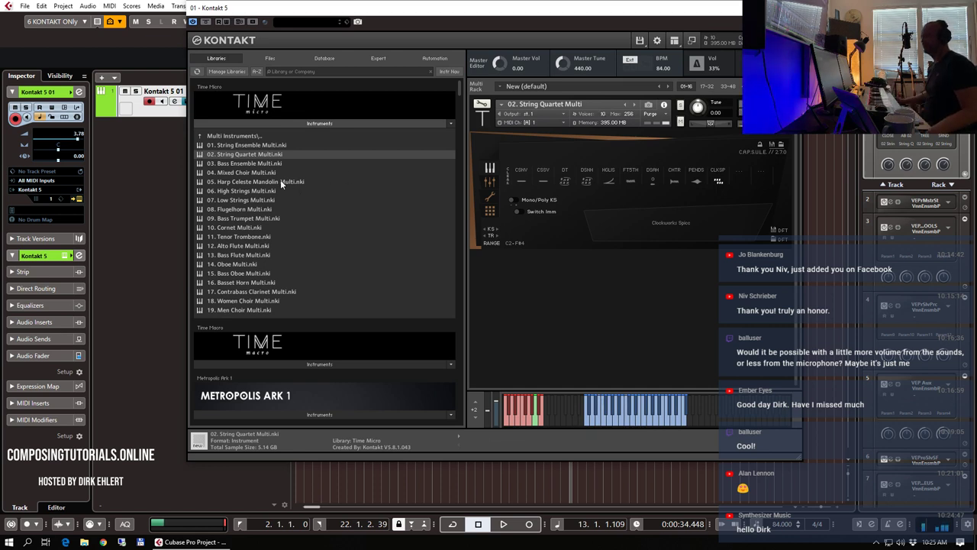
# - Replace the String Quartet with Bass Ensemble Multi and step its articulation through SNRY to Sus Rand Swells
pyautogui.doubleClick(248, 162)
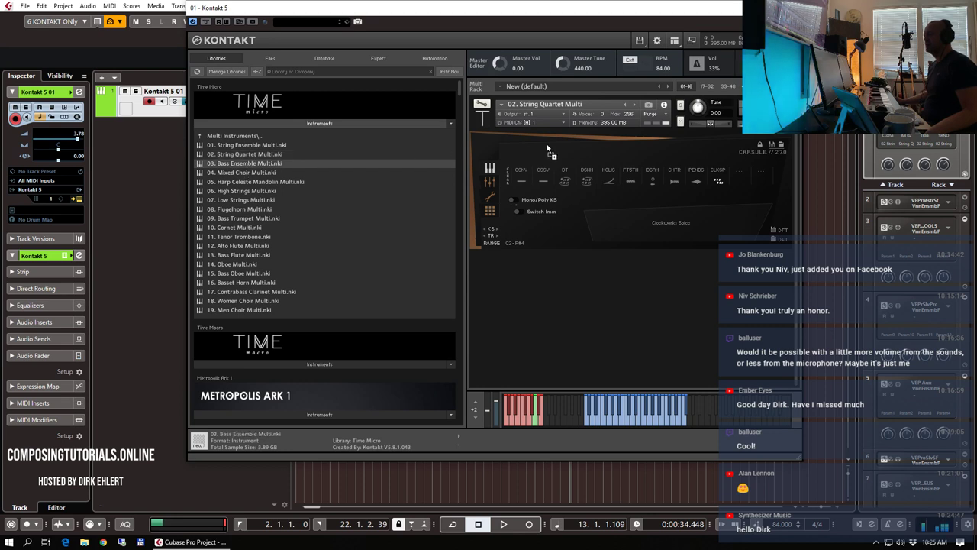
pyautogui.click(503, 308)
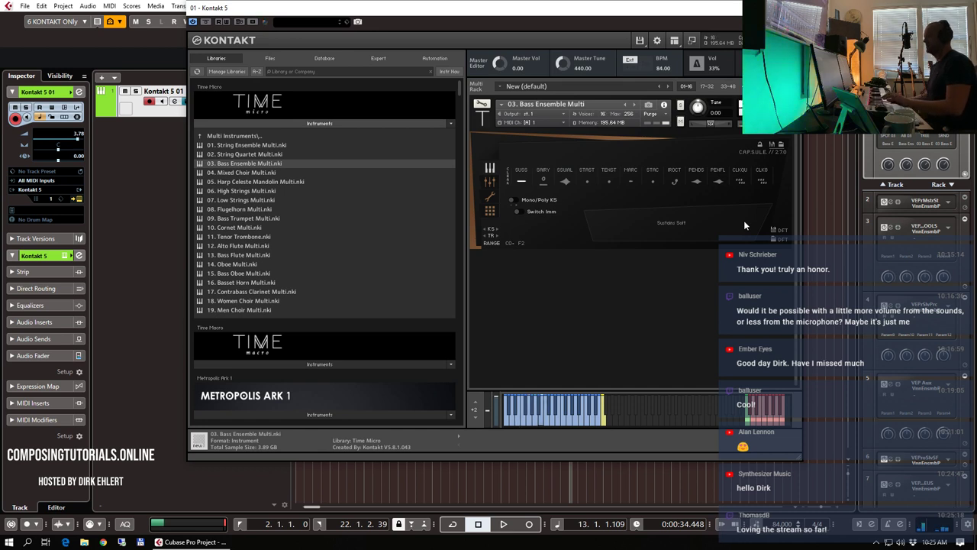
pyautogui.click(543, 181)
pyautogui.click(565, 182)
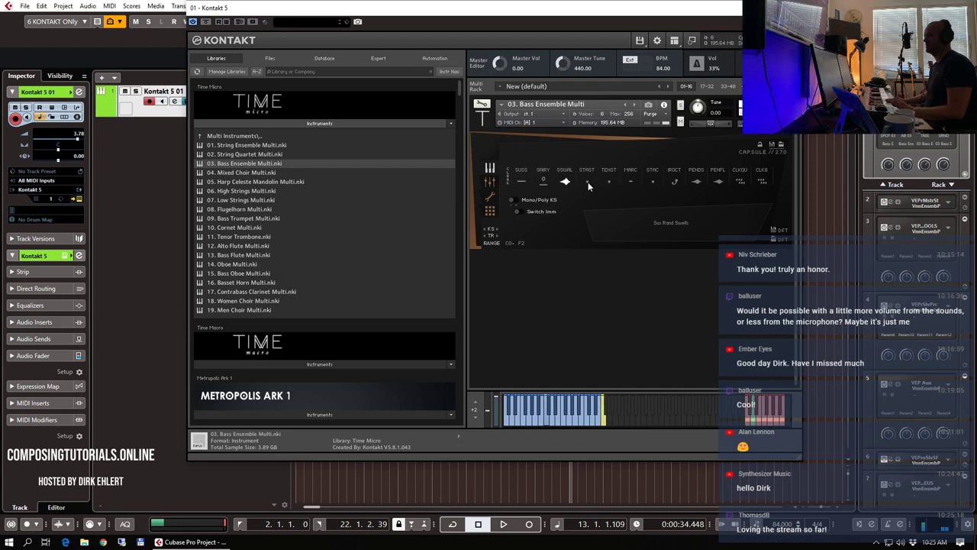
# - Switch the Bass Ensemble's articulation in turn to Staccato Stutt, Tenuto Stutt, Marcato and Irregular Octaves
pyautogui.click(587, 183)
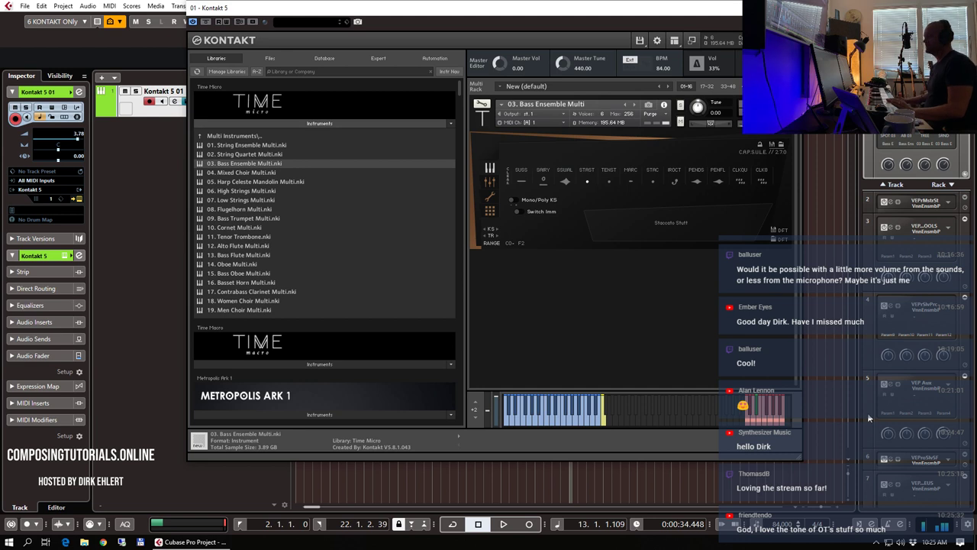
pyautogui.click(609, 182)
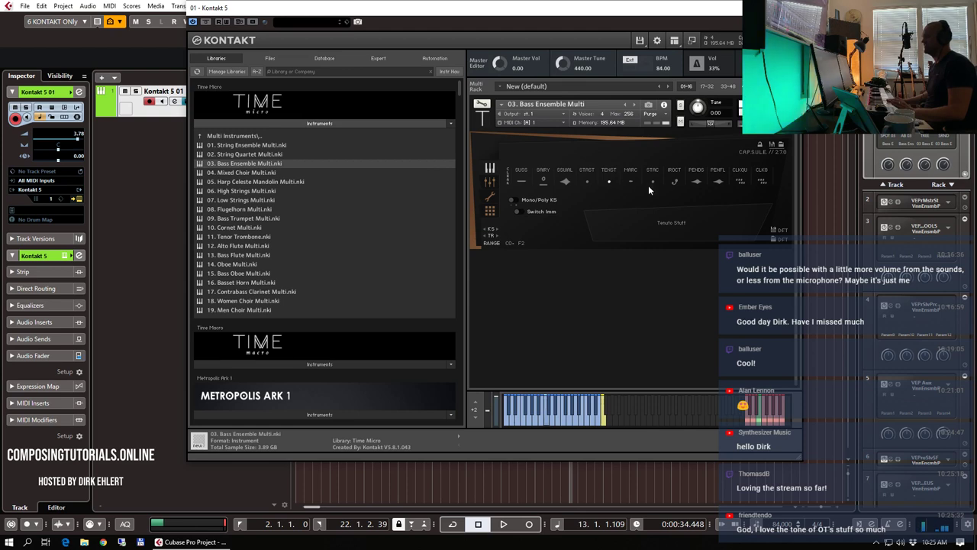
pyautogui.click(630, 181)
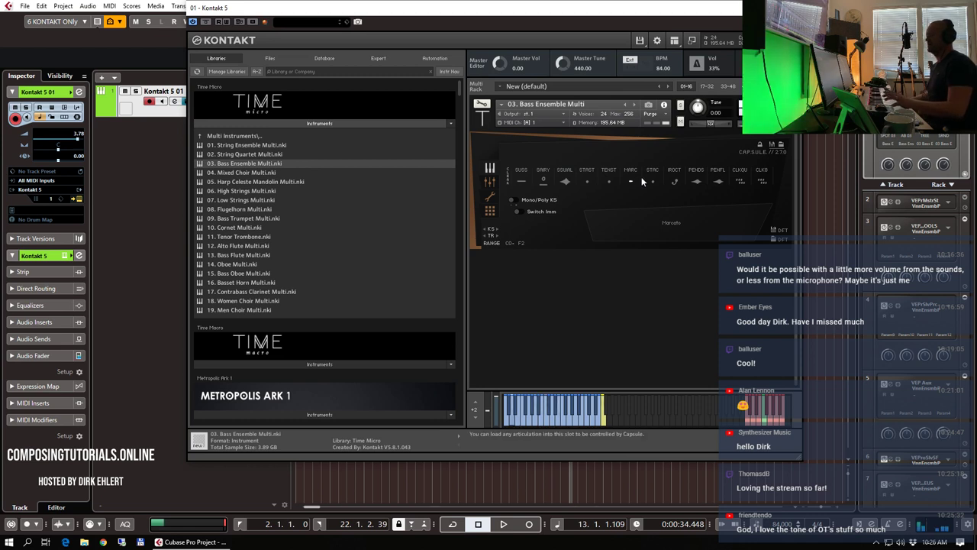
pyautogui.click(675, 182)
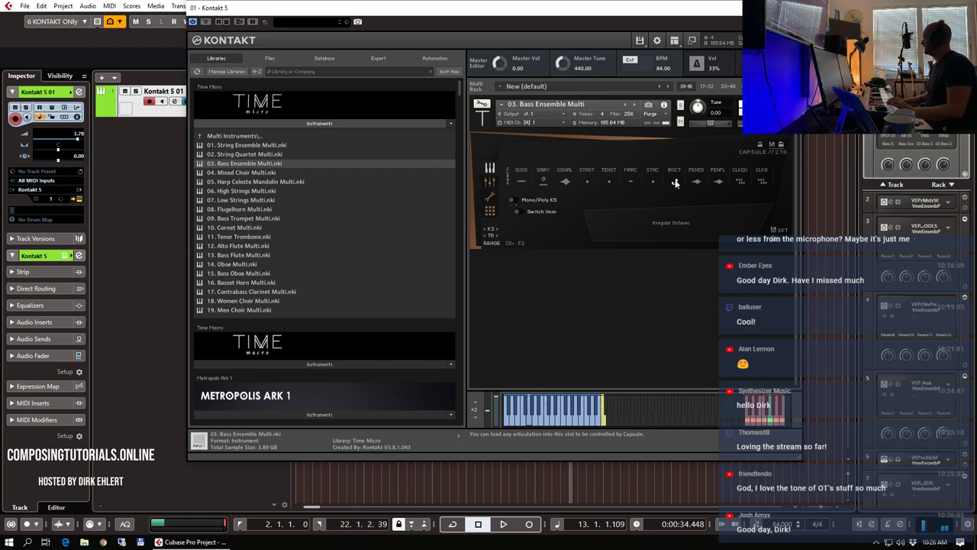
pyautogui.click(674, 183)
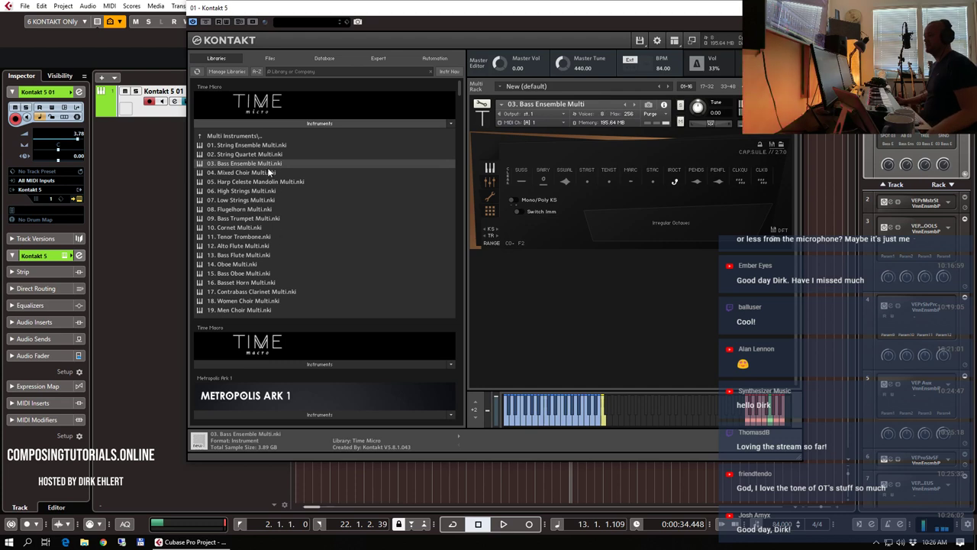
# - Look over the Flugelhorn patches under Single Instruments' Individual Sections and return to the Multi Instruments folder
pyautogui.click(231, 135)
pyautogui.click(231, 153)
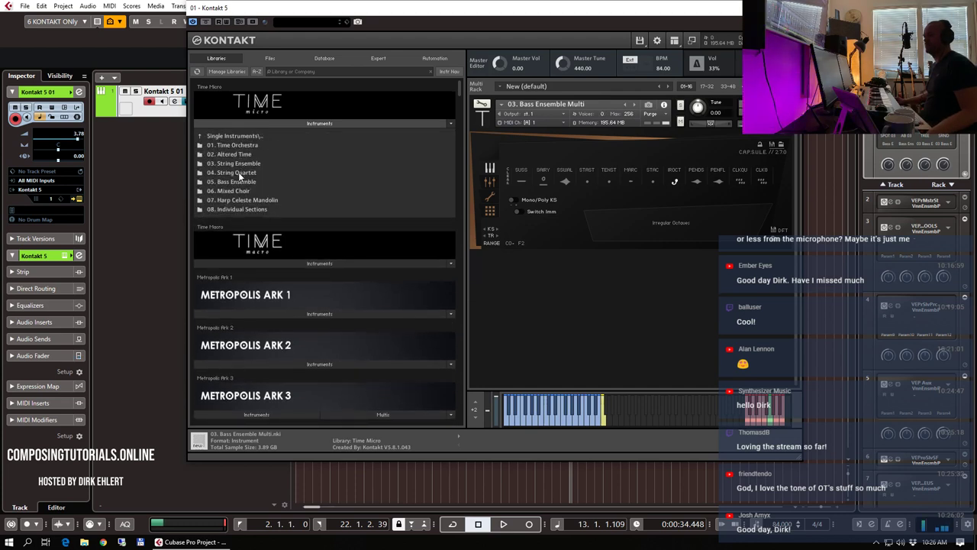
pyautogui.click(248, 207)
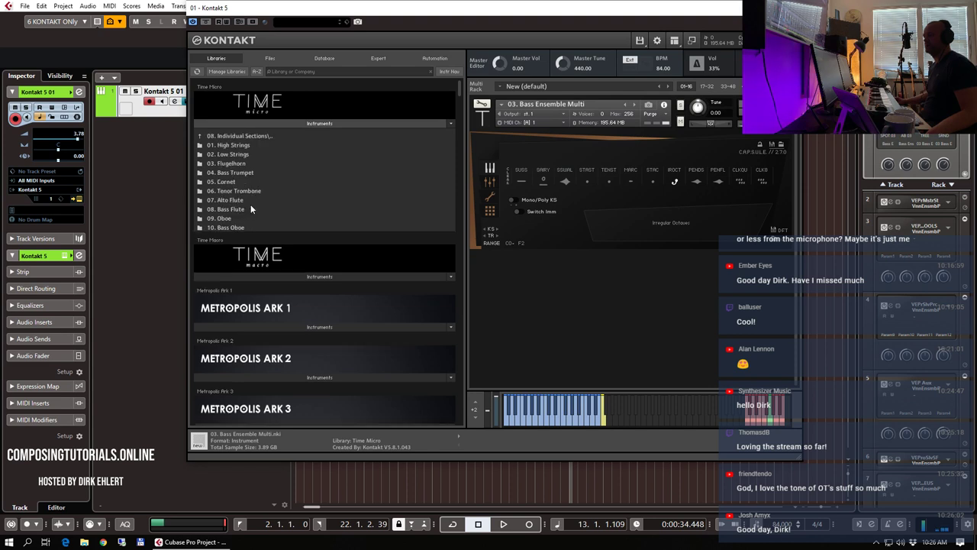
pyautogui.click(231, 163)
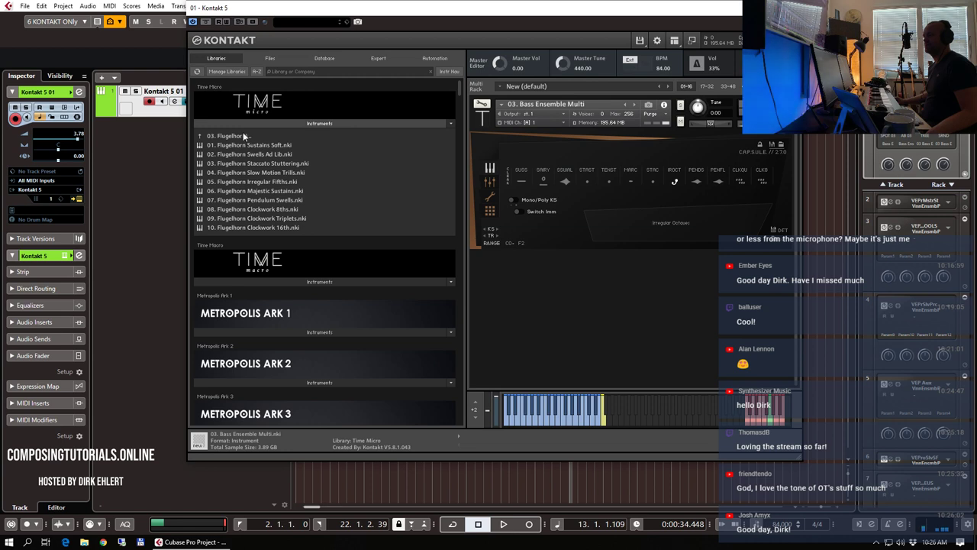
pyautogui.click(243, 135)
pyautogui.click(242, 135)
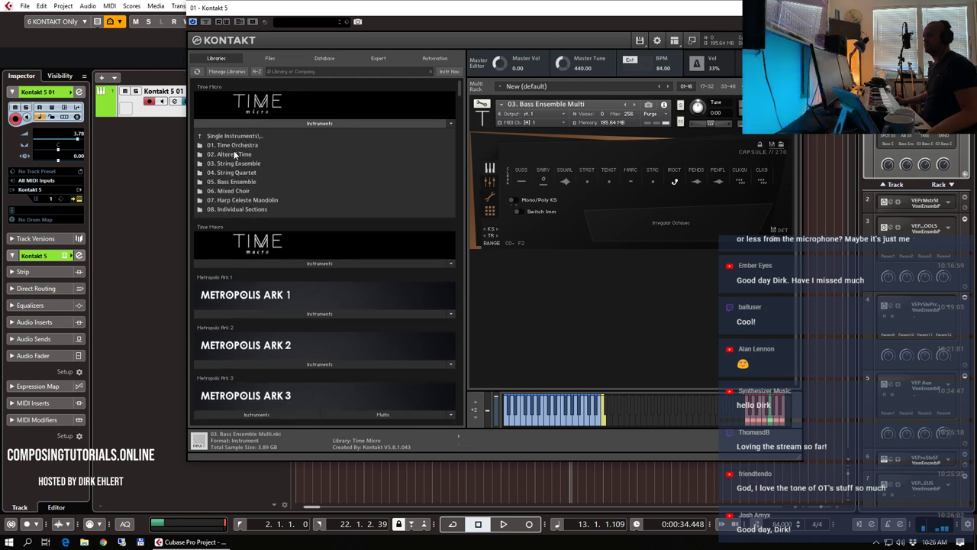
pyautogui.click(232, 136)
pyautogui.click(230, 144)
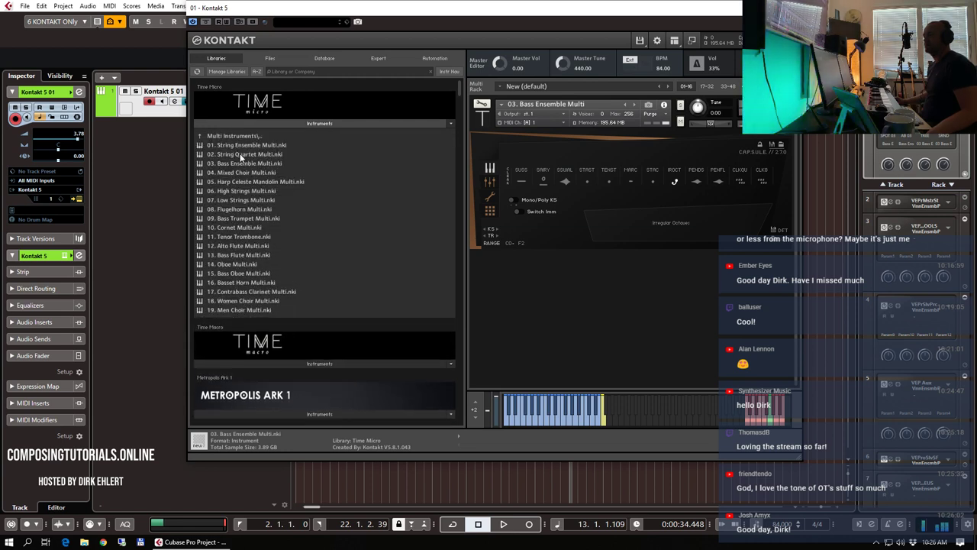
# - Replace the Bass Ensemble with Flugelhorn Multi and switch its articulation to PENDS
pyautogui.moveTo(242, 208); pyautogui.dragTo(491, 172)
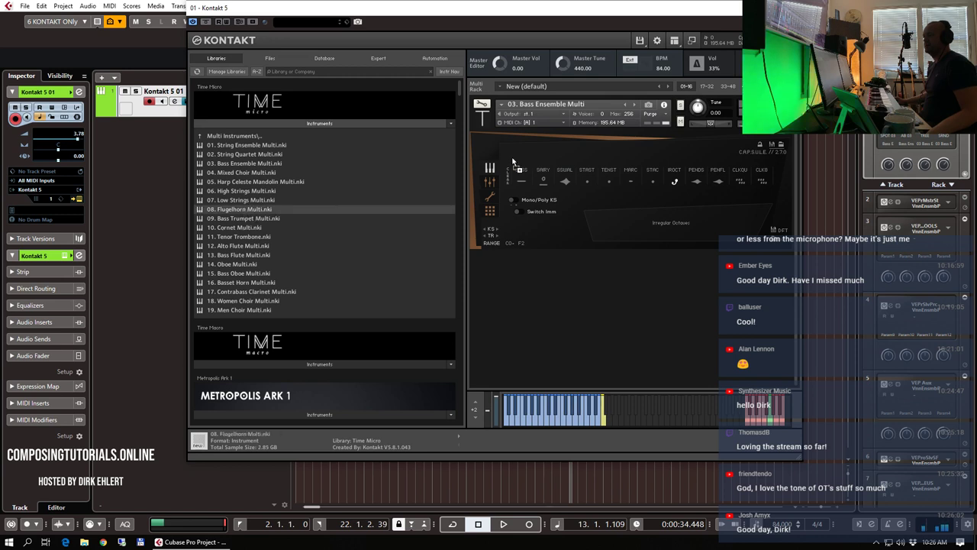
pyautogui.click(488, 309)
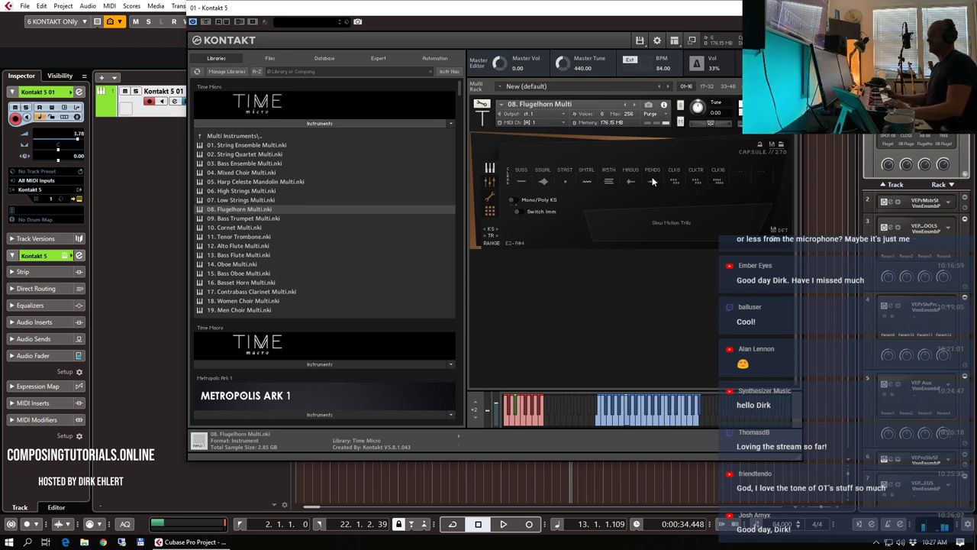
pyautogui.click(653, 180)
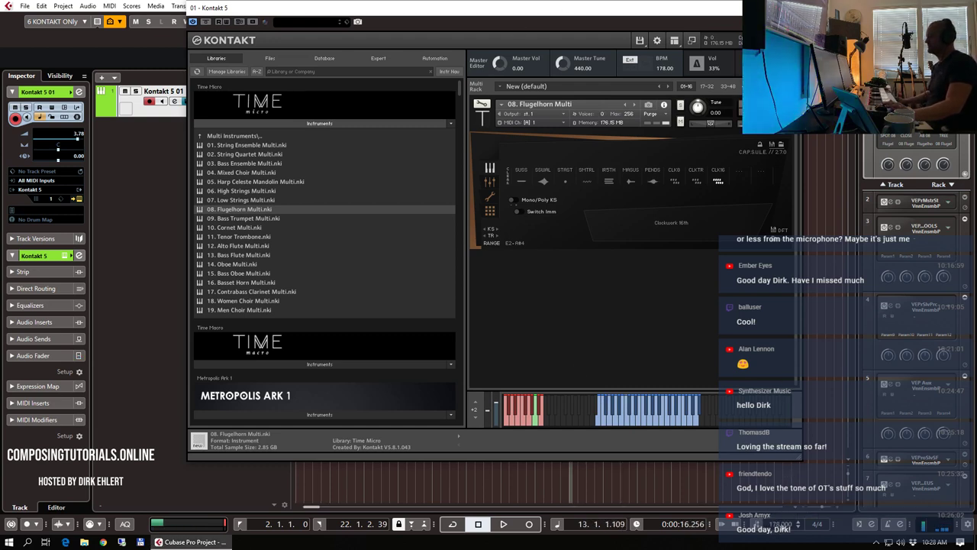
# - Set the Cubase project tempo to 150 BPM for the flugelhorn's Clockwork 16th articulation
pyautogui.doubleClick(778, 526)
pyautogui.click(774, 525)
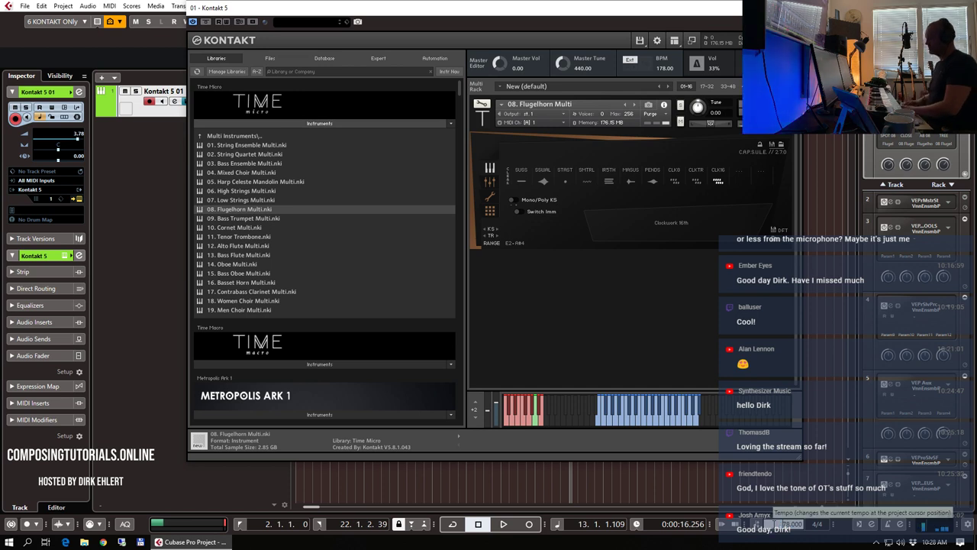
pyautogui.write('150')
pyautogui.press('Return')
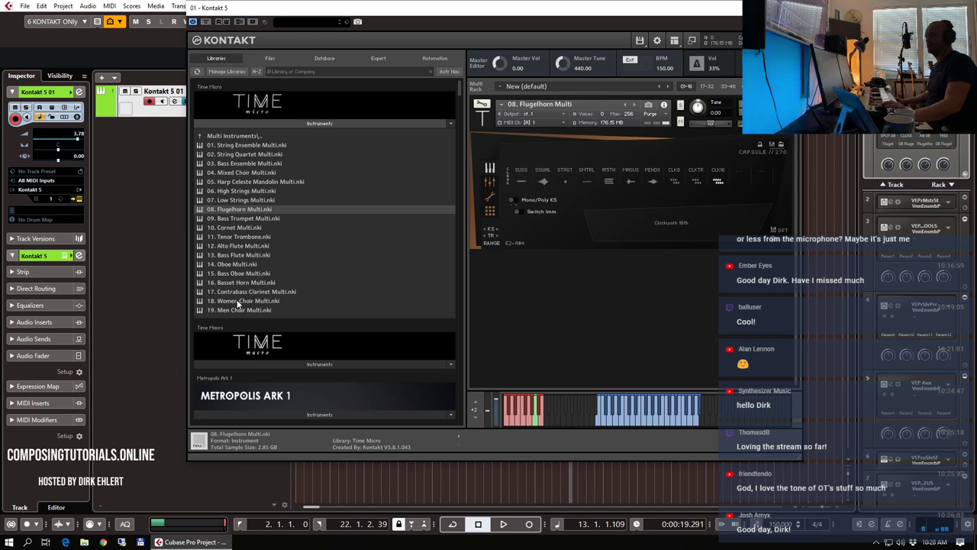
# - Replace the Flugelhorn with 04. Mixed Choir Multi from the Multi Instruments folder
pyautogui.click(229, 137)
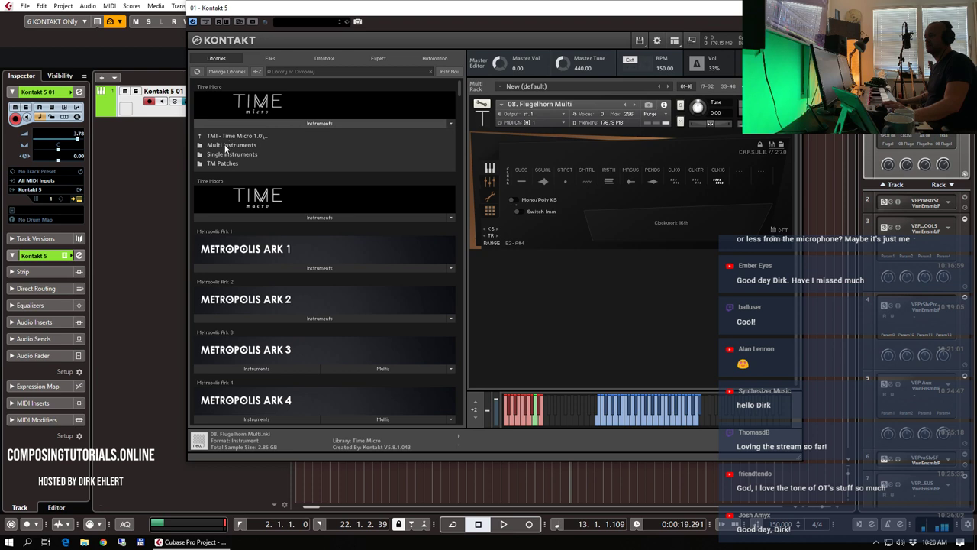
pyautogui.click(229, 145)
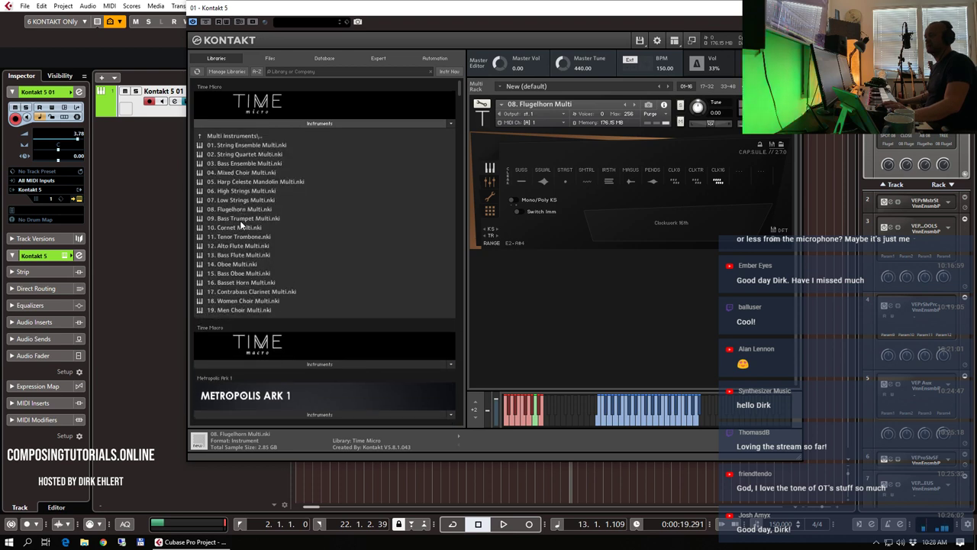
pyautogui.doubleClick(242, 173)
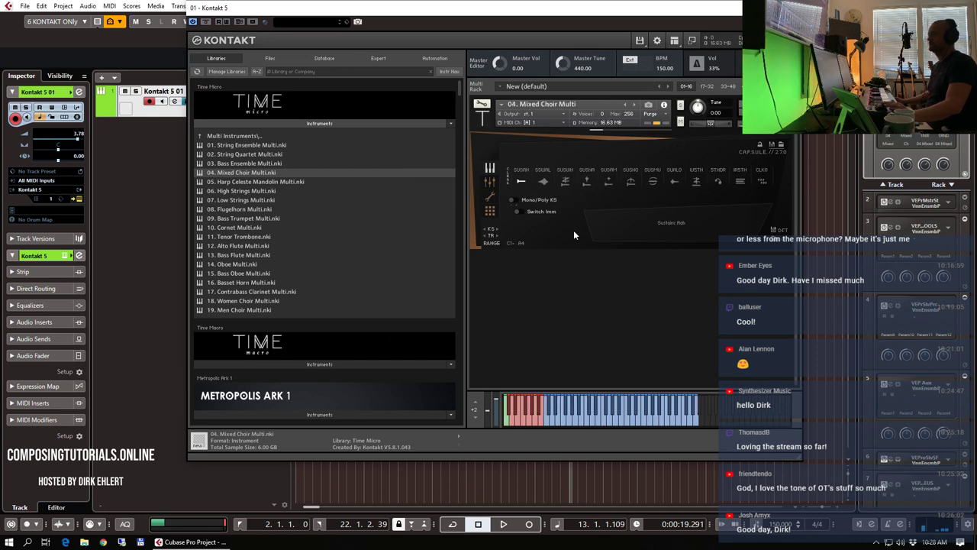
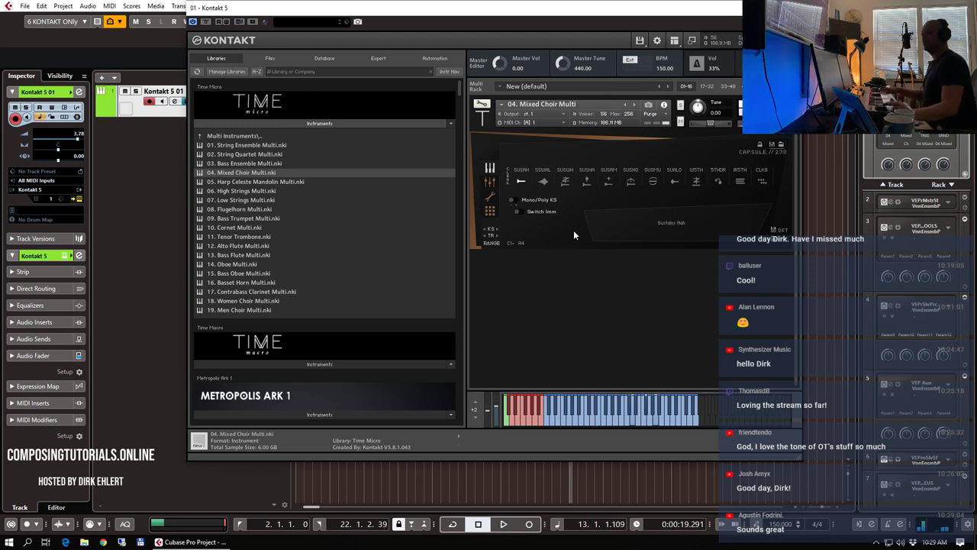
# - Switch the Mixed Choir's articulation in turn to Swells Ad Lib, Sus Uh Ad Lib Ot, Irregular Fifths and Clockwork 8th
pyautogui.click(545, 182)
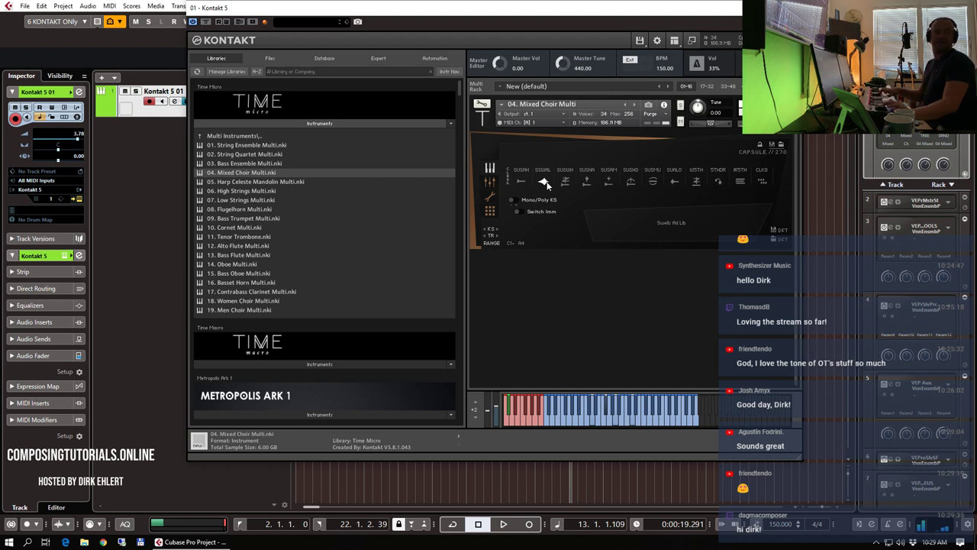
pyautogui.click(674, 183)
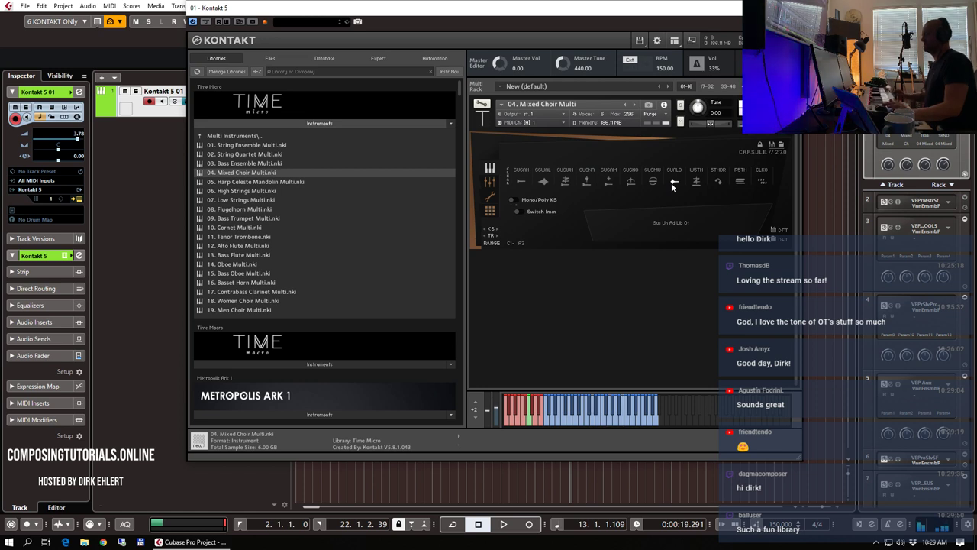
pyautogui.click(742, 181)
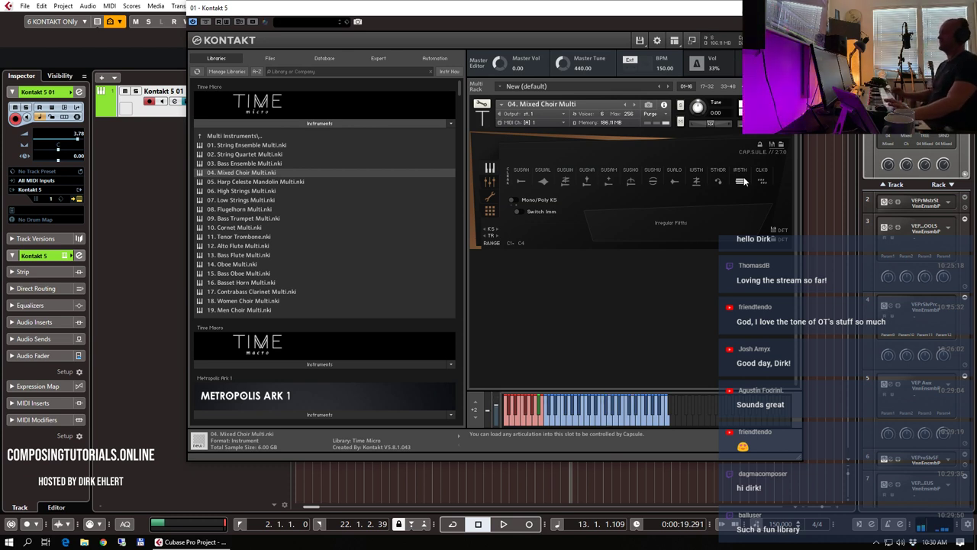
pyautogui.click(761, 183)
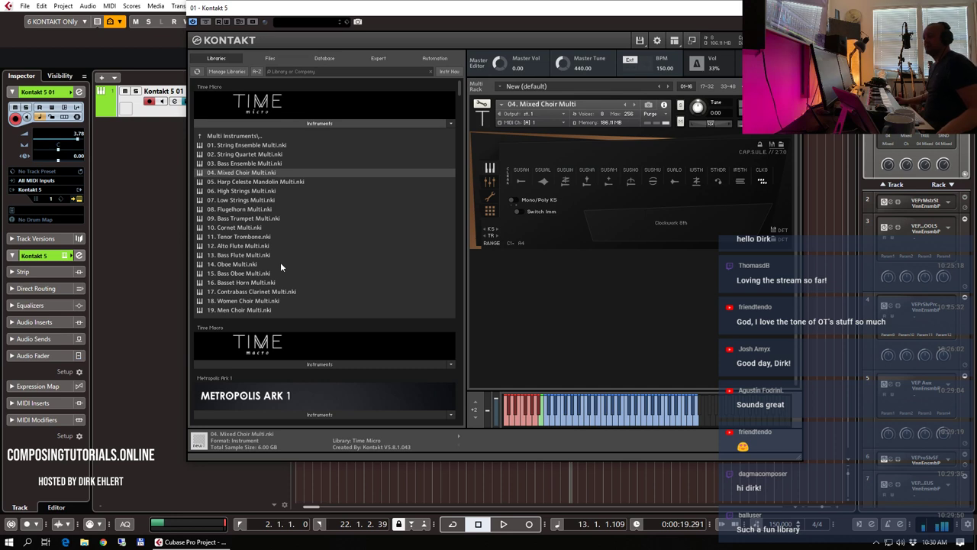
# - Replace the Mixed Choir with 17. Contrabass Clarinet Multi
pyautogui.click(256, 300)
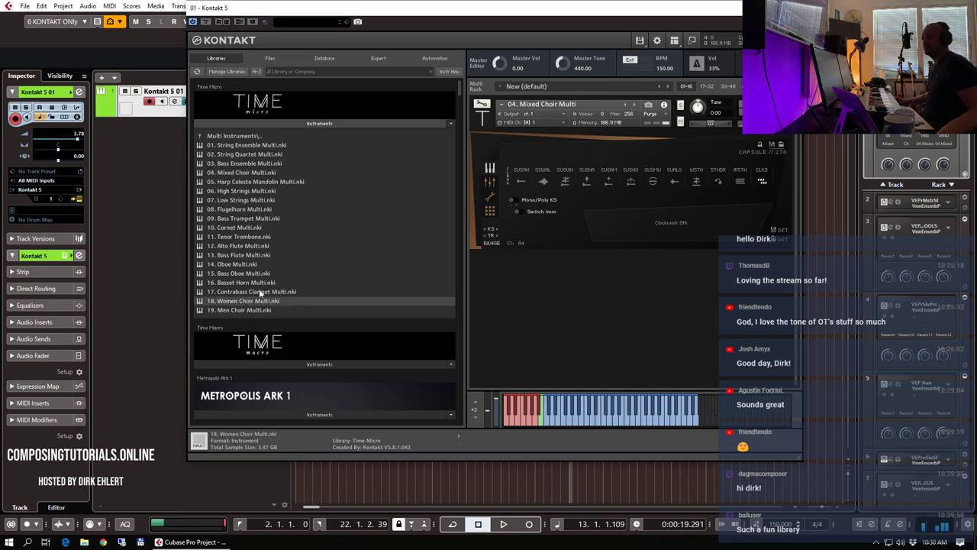
pyautogui.doubleClick(260, 293)
pyautogui.press('Return')
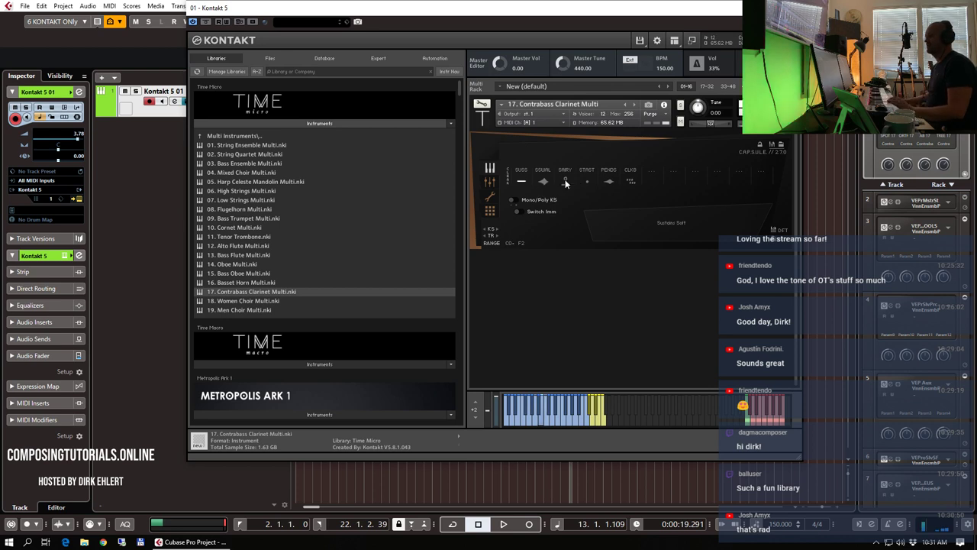
# - Switch the Contrabass Clarinet's articulation in turn to Sustains Airy, Stacc Stuttering, Pendulum Swells and Clockwork 8ths
pyautogui.click(565, 181)
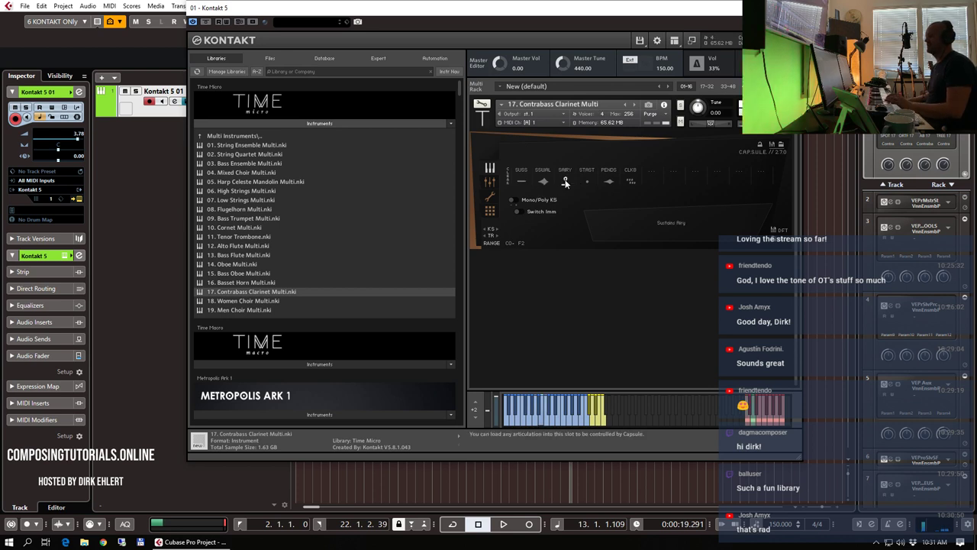
pyautogui.click(588, 181)
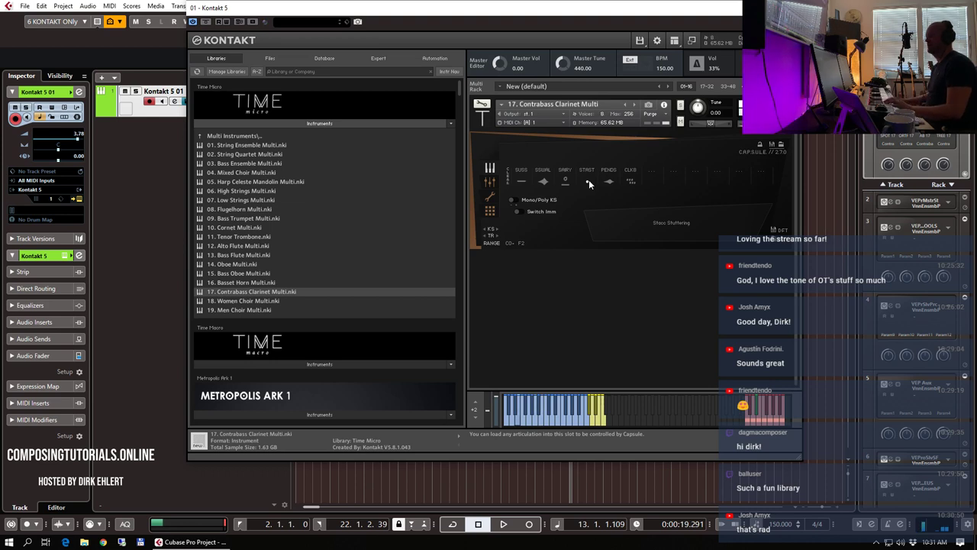
pyautogui.click(609, 184)
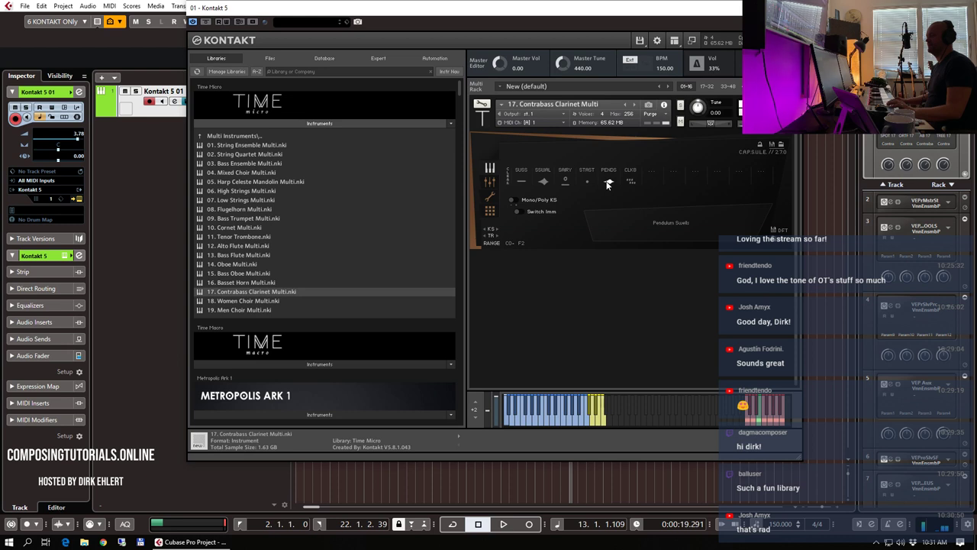
pyautogui.click(628, 185)
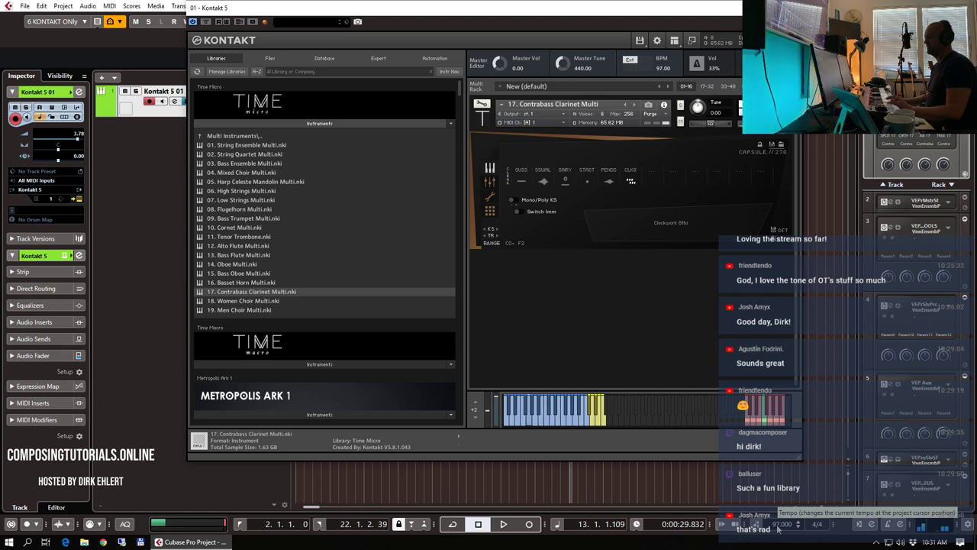
# - Set the Cubase project tempo to 80 BPM for the Contrabass Clarinet's Clockwork 8ths articulation
pyautogui.click(777, 526)
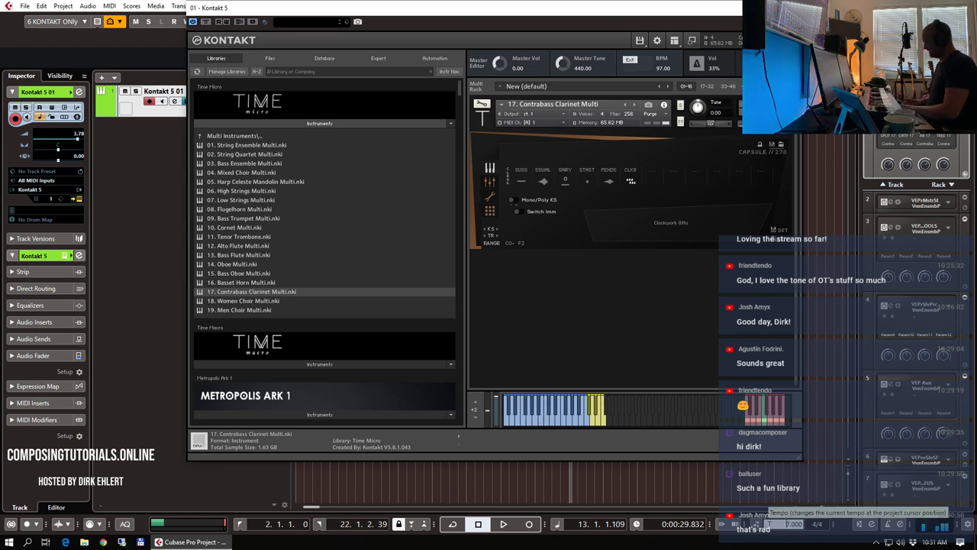
pyautogui.write('80')
pyautogui.press('Return')
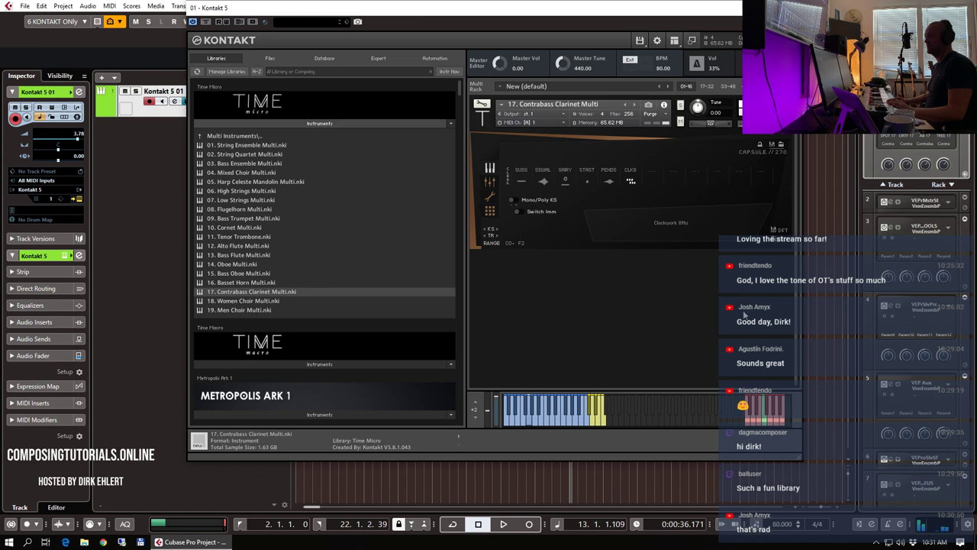
# - Alternate the Contrabass Clarinet between Pendulum Swells and Clockwork 8ths, ending on Pendulum Swells
pyautogui.click(608, 182)
pyautogui.click(631, 186)
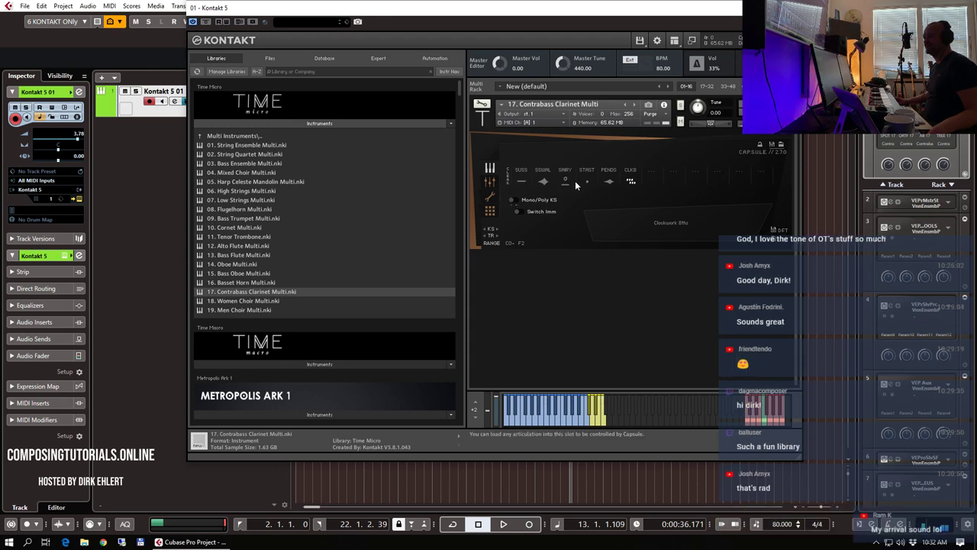
pyautogui.click(609, 183)
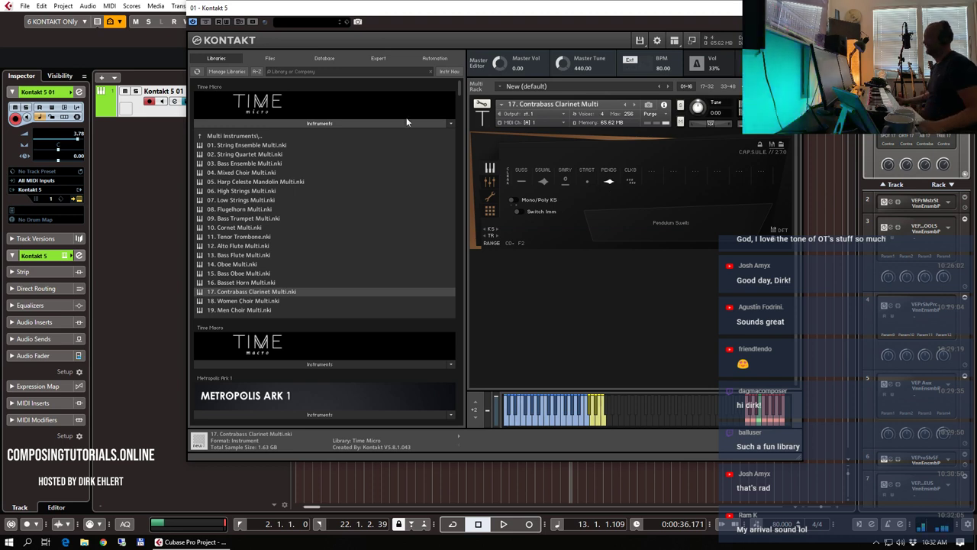
# - Close and reopen the Kontakt window, and look over the Contrabass Clarinet's mixer, instrument settings and performance views
pyautogui.click(271, 135)
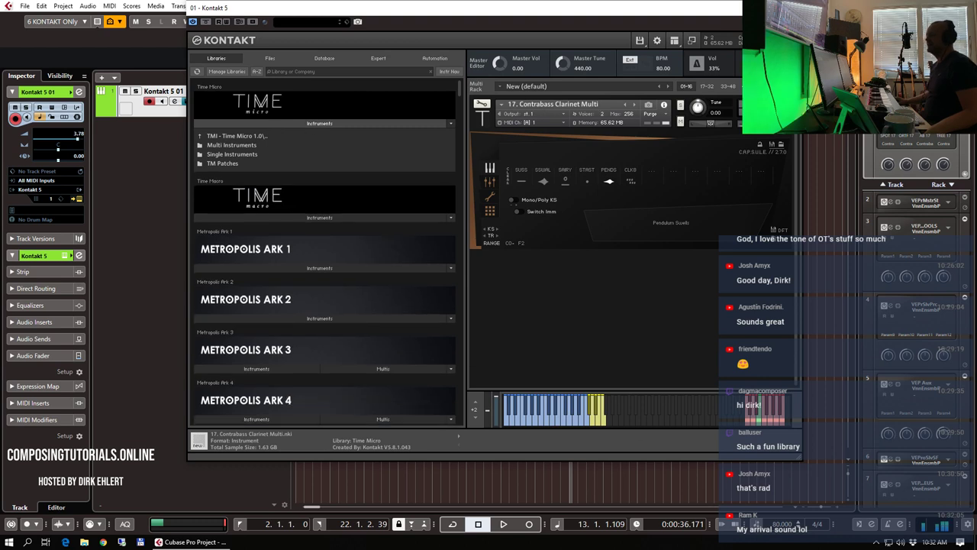
pyautogui.click(791, 8)
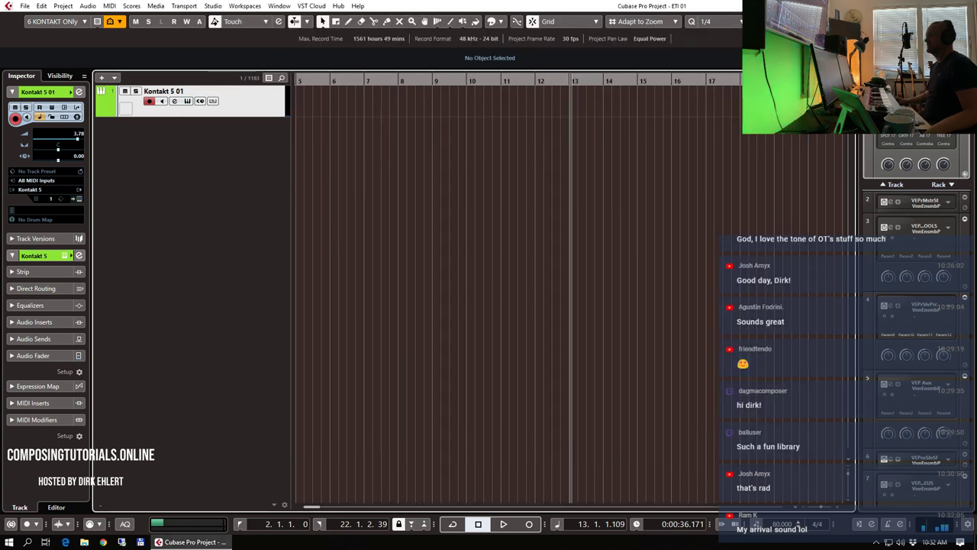
pyautogui.click(79, 199)
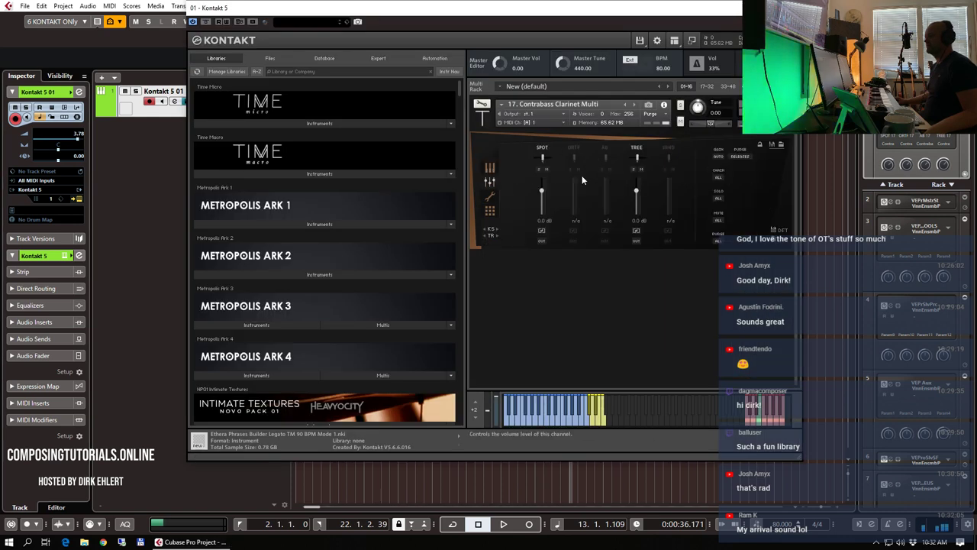
pyautogui.click(489, 169)
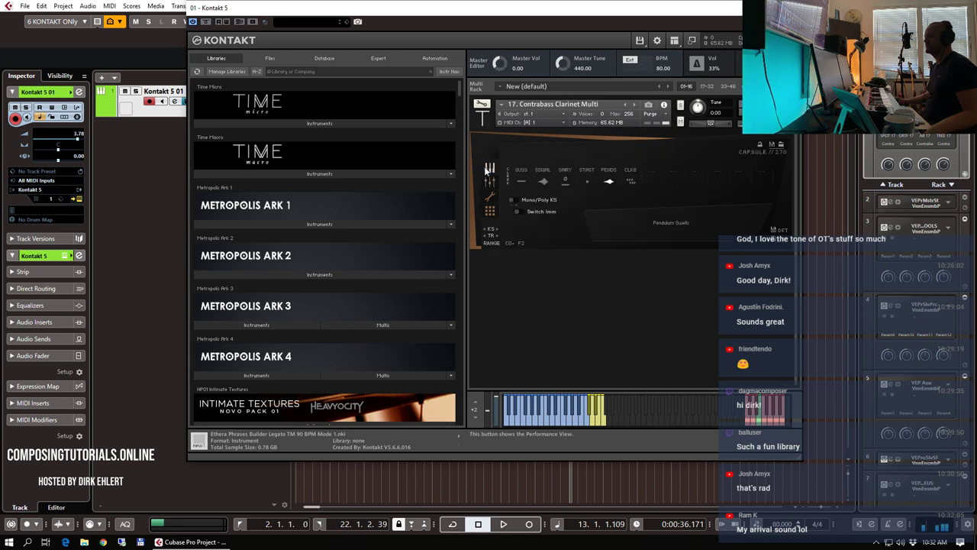
pyautogui.click(490, 183)
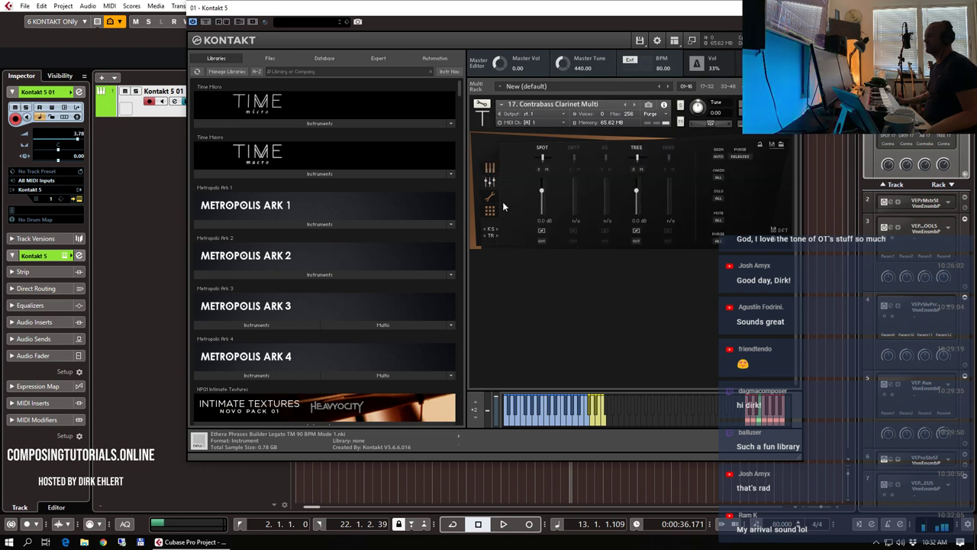
pyautogui.click(490, 196)
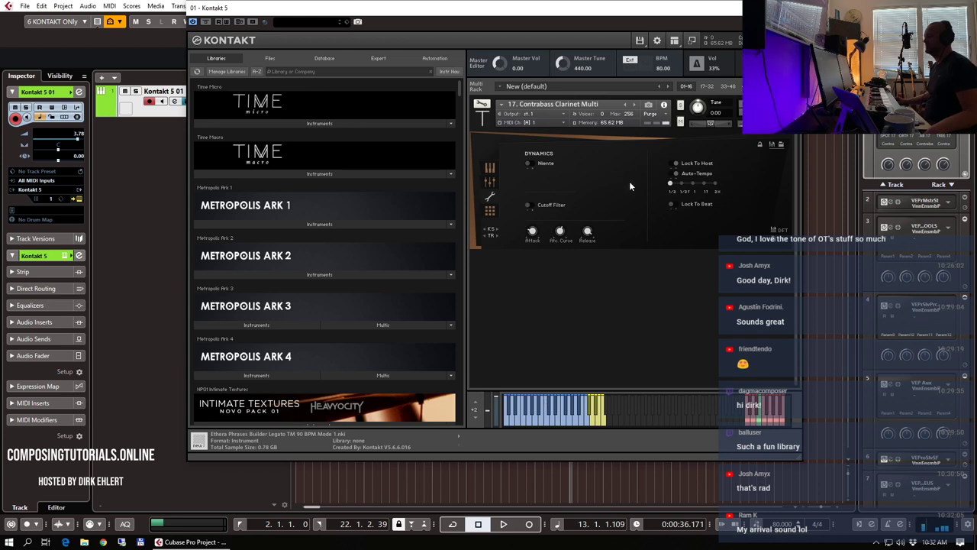
pyautogui.click(491, 167)
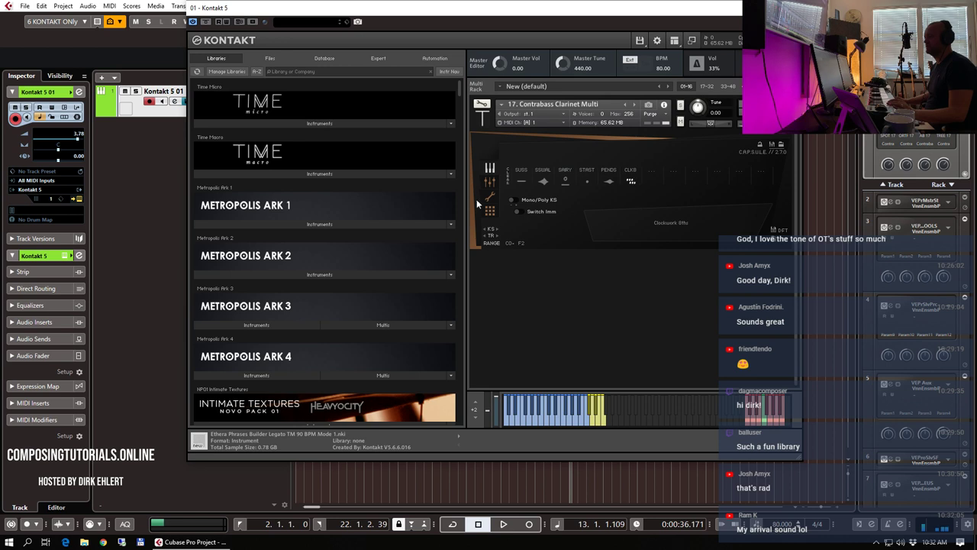
# - Turn off Auto-Tempo in the Contrabass Clarinet's instrument settings
pyautogui.click(490, 198)
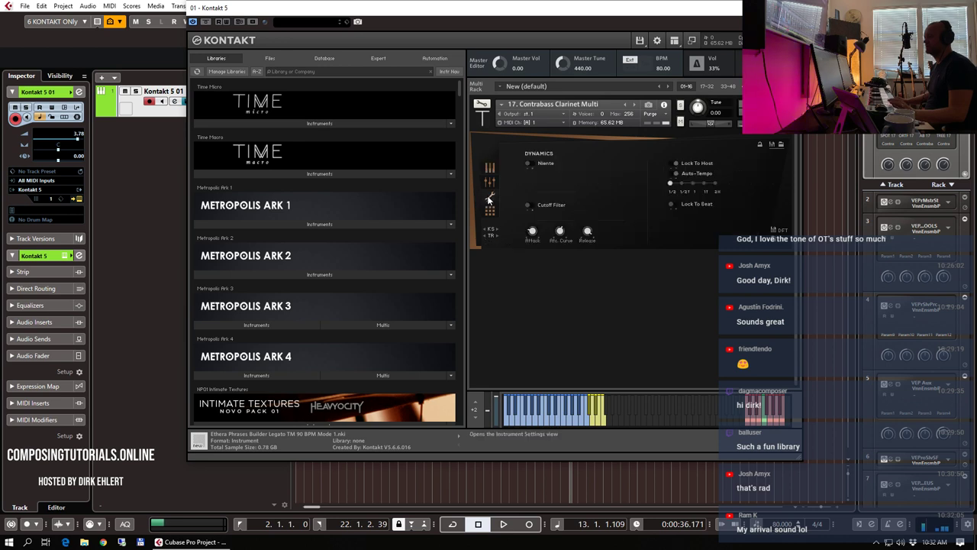
pyautogui.click(672, 175)
pyautogui.moveTo(667, 184)
pyautogui.mouseDown()
pyautogui.moveTo(696, 186)
pyautogui.moveTo(654, 187)
pyautogui.mouseUp()
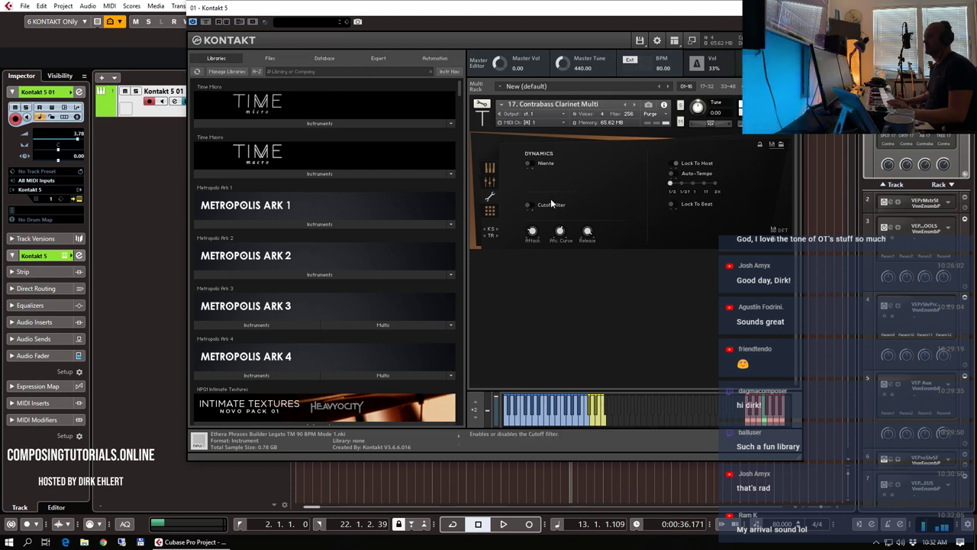
# - Look at the CLK8 articulation's own settings page with its volume range and round robin options, and return to the performance view
pyautogui.click(489, 167)
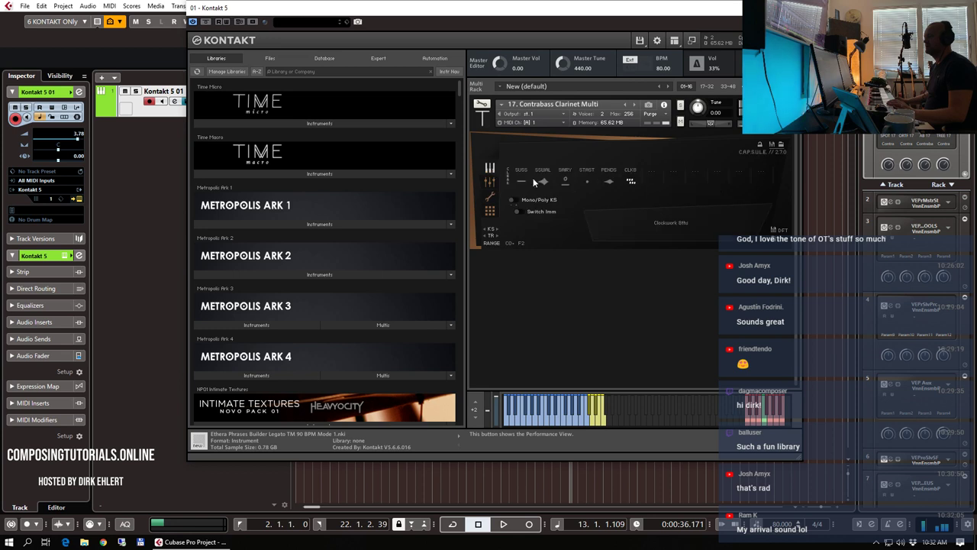
pyautogui.click(631, 174)
pyautogui.click(637, 163)
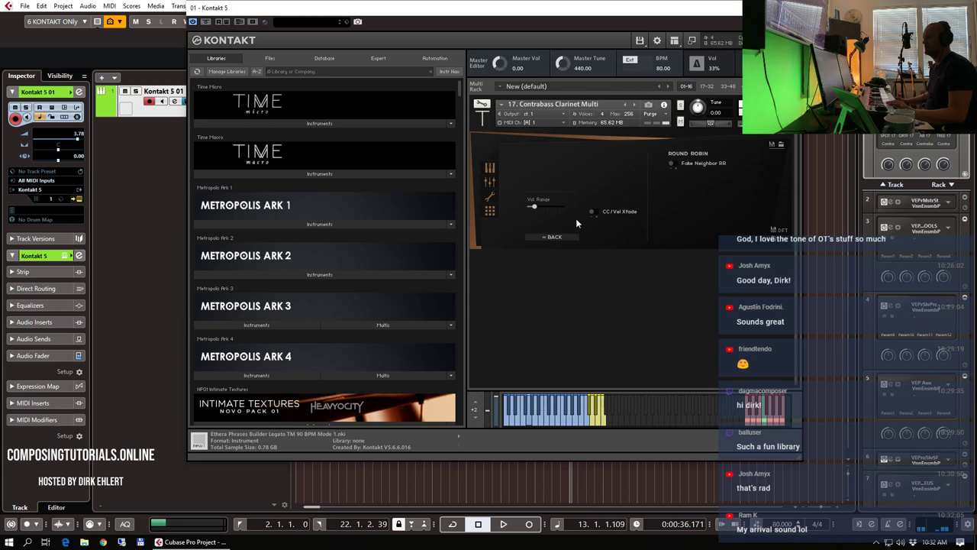
pyautogui.click(561, 237)
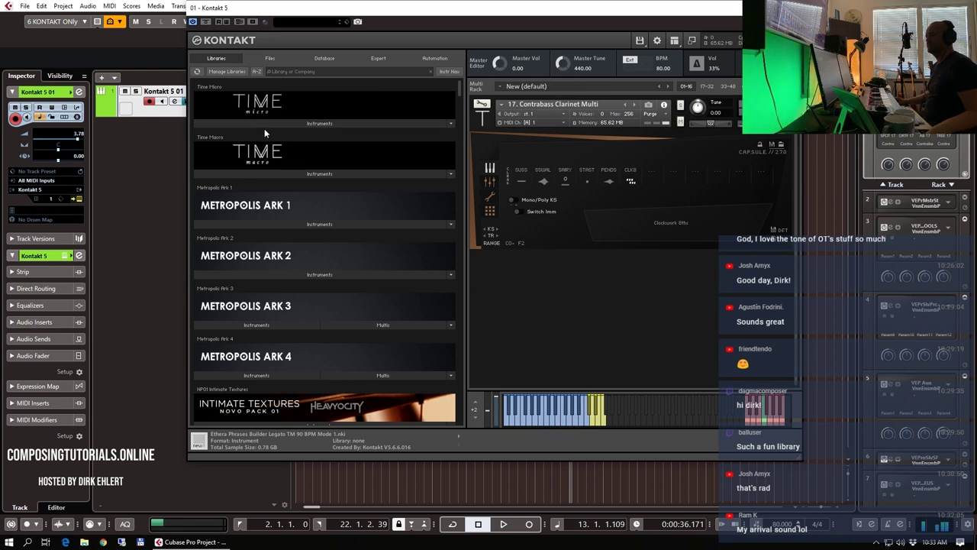
# - Close the Kontakt window, switch the Cubase track visibility configuration to TIME MICRO, and look through its track list
pyautogui.click(792, 7)
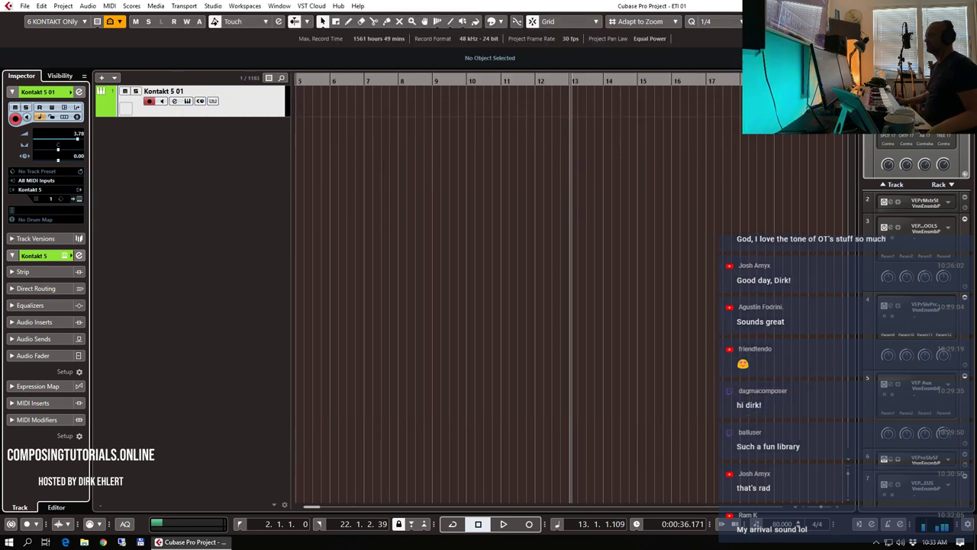
pyautogui.click(272, 104)
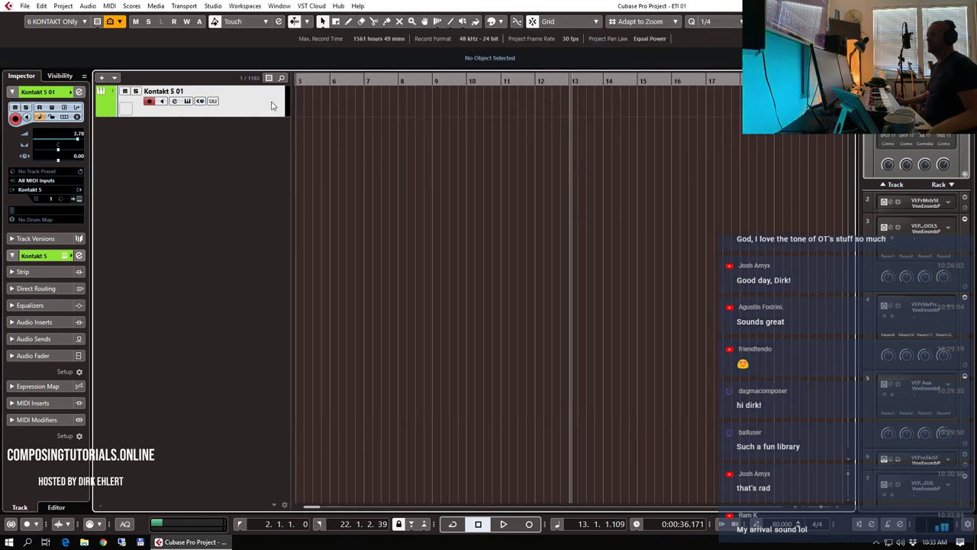
pyautogui.click(80, 21)
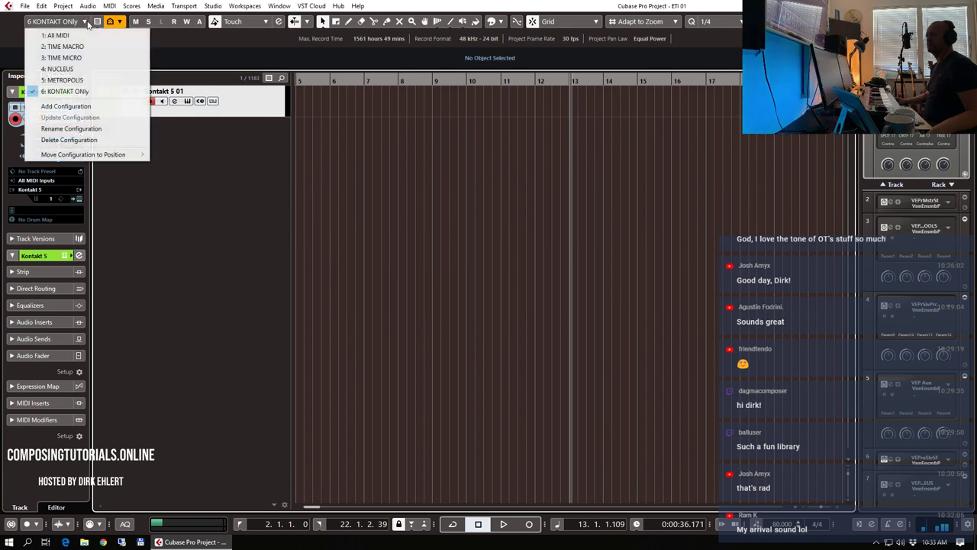
pyautogui.click(80, 60)
pyautogui.scroll(-10, 358, 185)
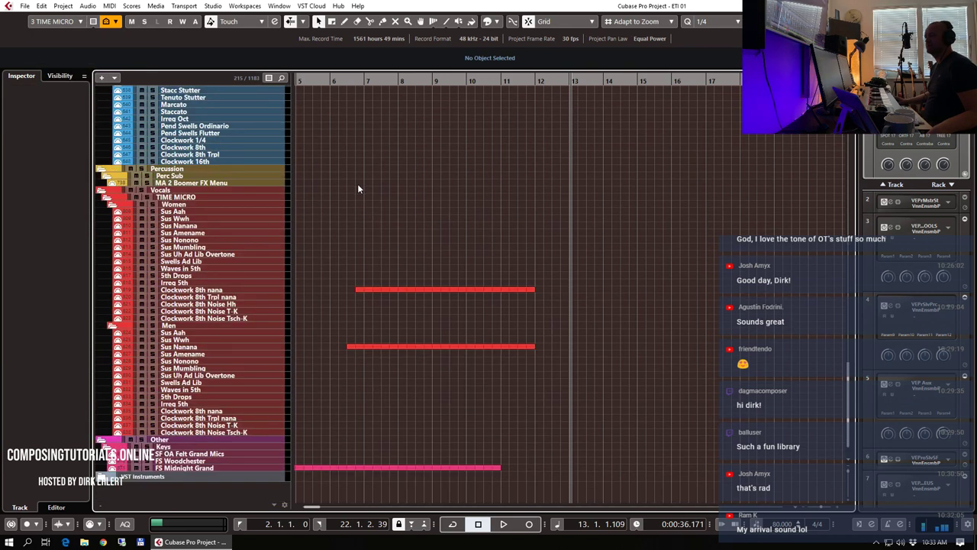
pyautogui.scroll(10, 357, 188)
pyautogui.scroll(-10, 357, 188)
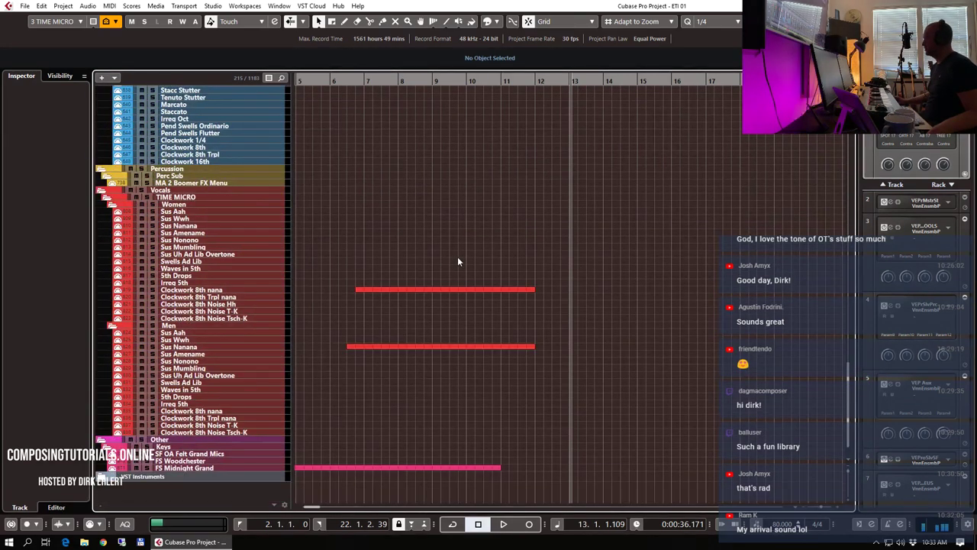
# - Select the Sus Sul Tasto track in the TIME MICRO Strings High folder to audition it
pyautogui.scroll(3, 458, 262)
pyautogui.scroll(10, 457, 257)
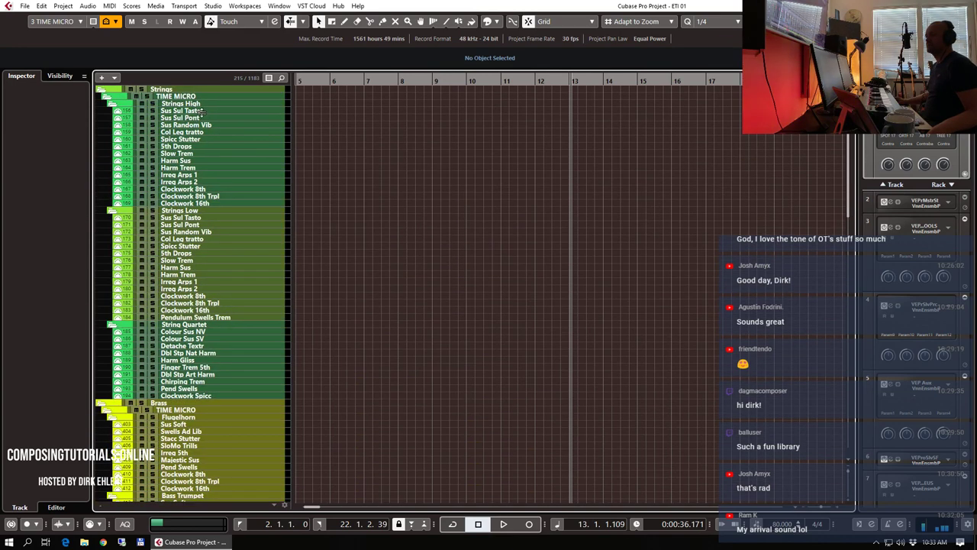
pyautogui.click(202, 112)
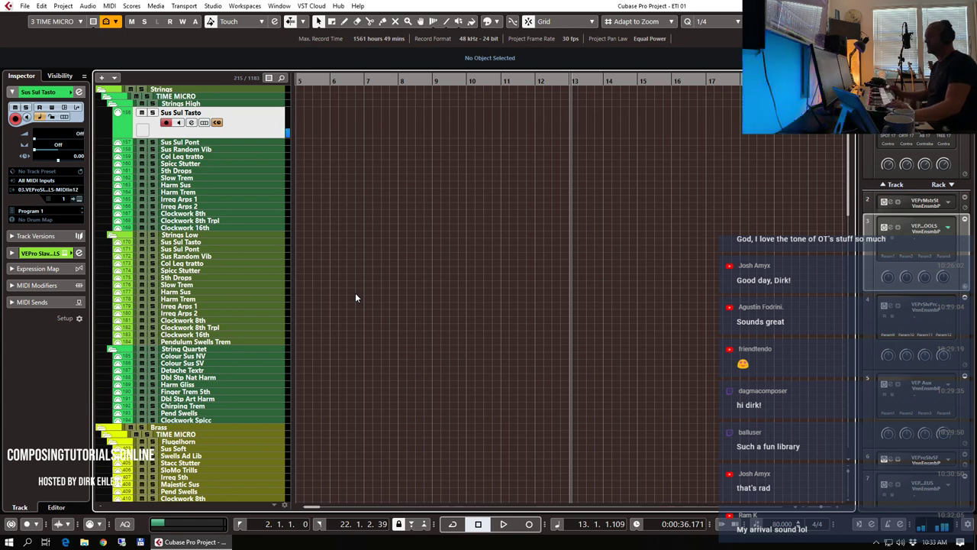
# - Delete the leftover MIDI parts on the Vocals and Keys tracks at the end of the track list
pyautogui.scroll(-15, 562, 211)
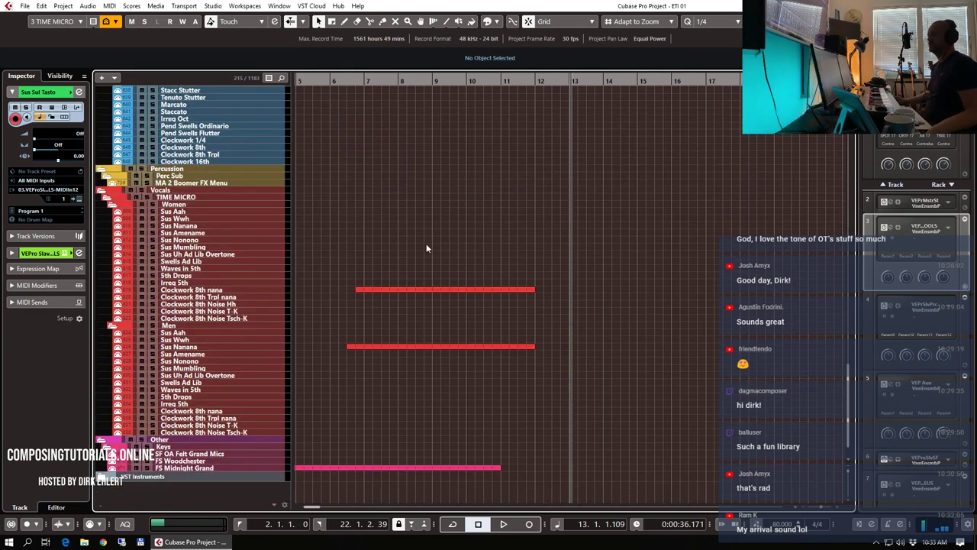
pyautogui.moveTo(394, 230); pyautogui.dragTo(562, 471)
pyautogui.press('Delete')
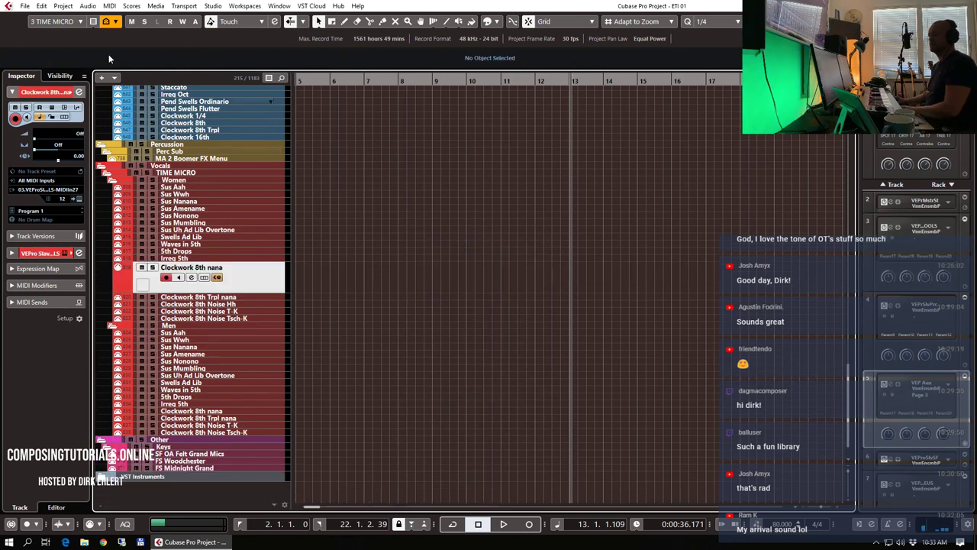
# - Switch the track visibility configuration to All MIDI and delete all remaining MIDI parts in the project
pyautogui.click(80, 22)
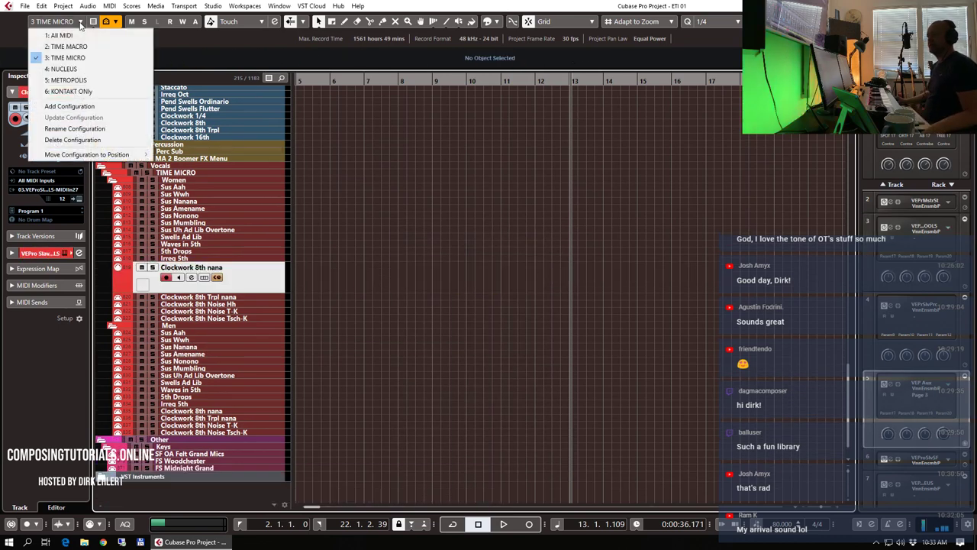
pyautogui.click(81, 36)
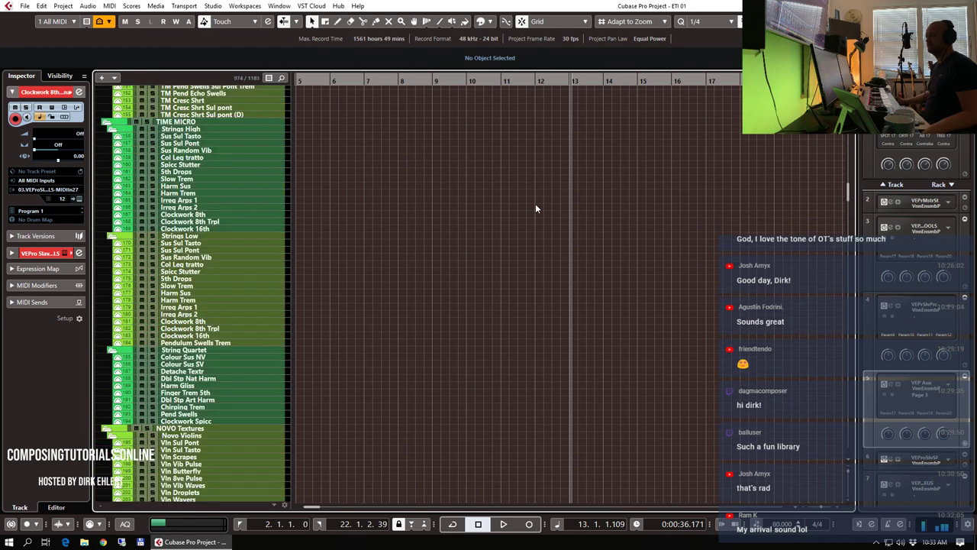
pyautogui.scroll(-20, 537, 206)
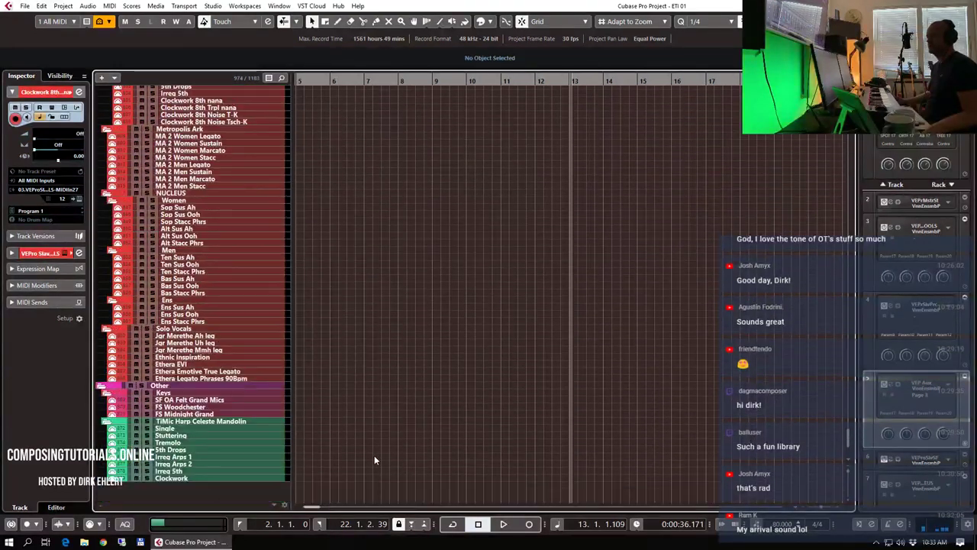
pyautogui.scroll(20, 487, 196)
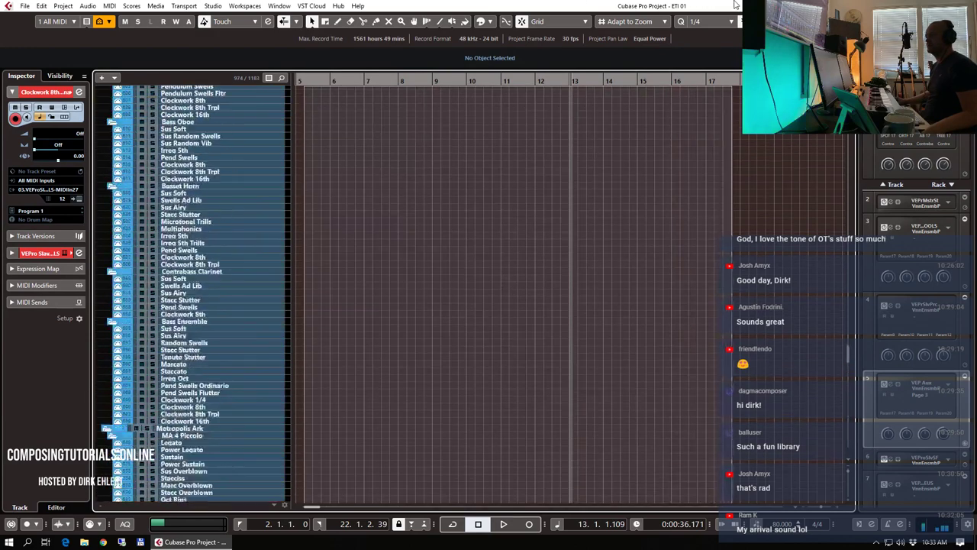
pyautogui.scroll(20, 486, 290)
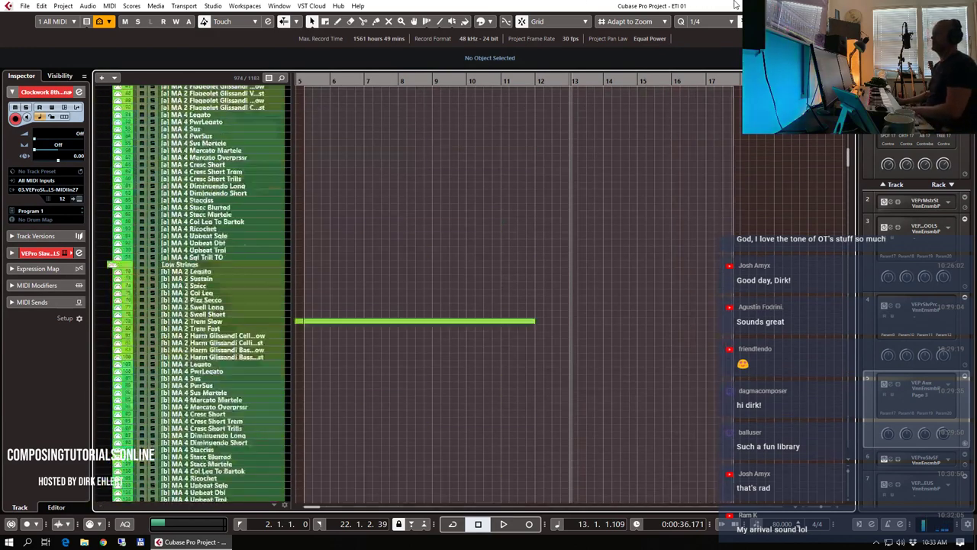
pyautogui.hotkey('ctrl', 'a')
pyautogui.press('Delete')
# - Check the arrangement across the whole All MIDI track list for leftover parts, from Strings to Vocals
pyautogui.press('g')
pyautogui.press('g')
pyautogui.press('g')
pyautogui.press('g')
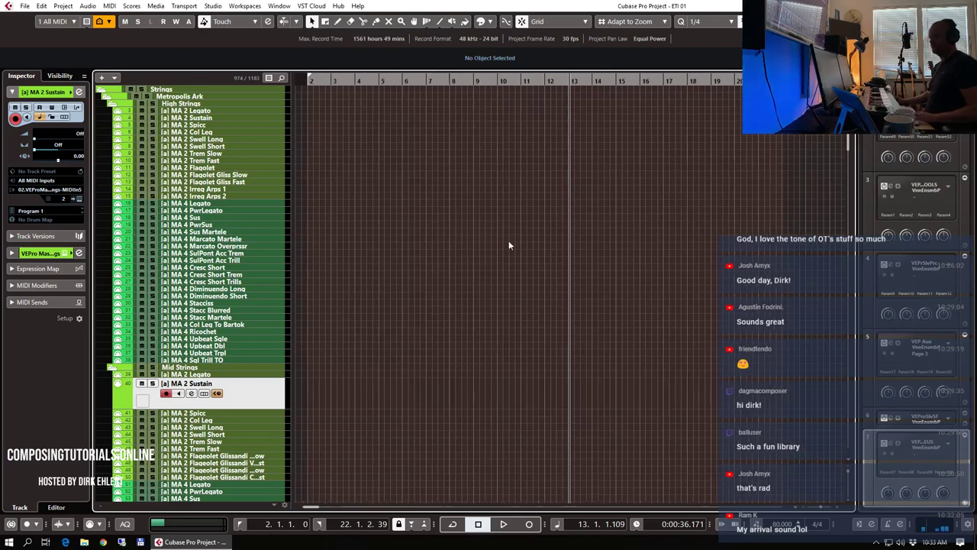
pyautogui.press('g')
pyautogui.scroll(-20, 495, 256)
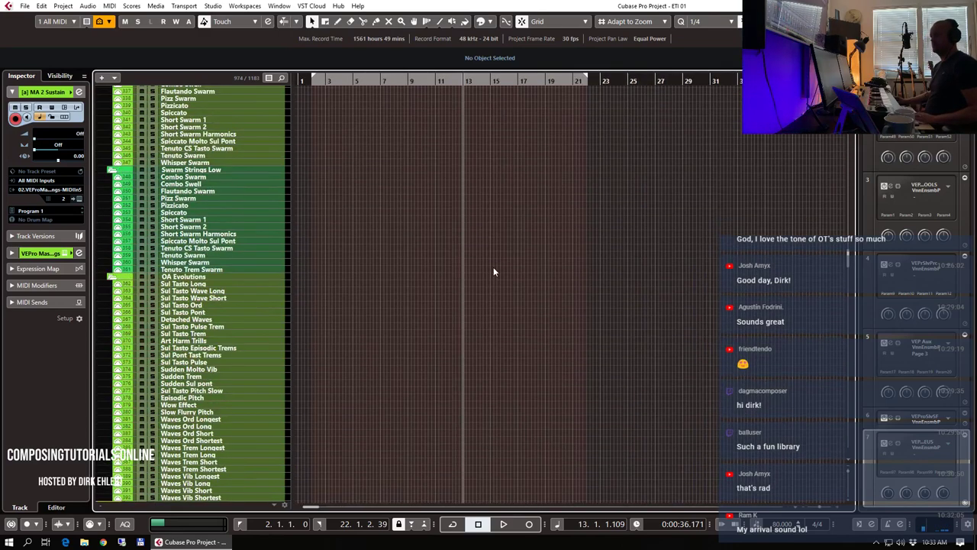
pyautogui.scroll(-20, 493, 269)
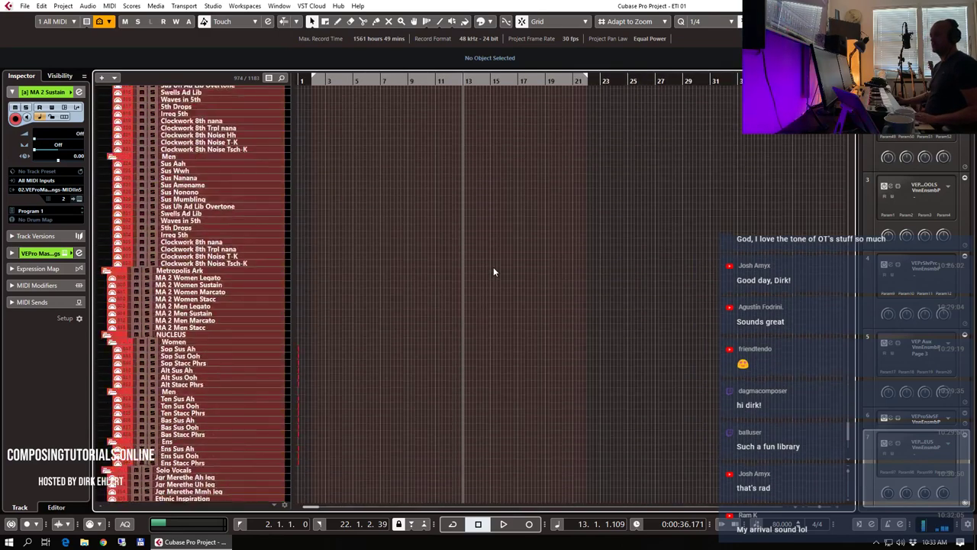
pyautogui.click(325, 118)
pyautogui.scroll(-15, 362, 156)
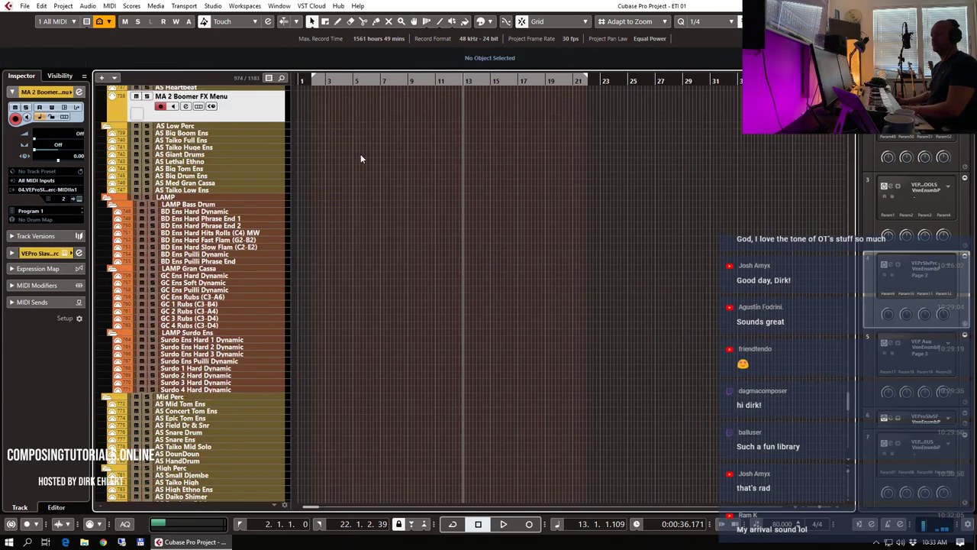
pyautogui.scroll(20, 364, 184)
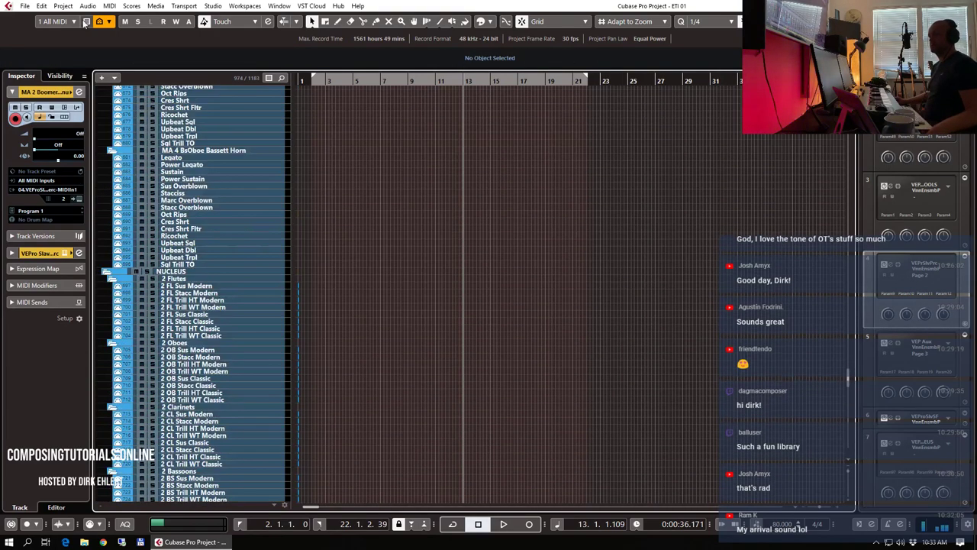
# - Switch visibility back to TIME MICRO and audition Sus Sul Tasto, Spicc Stutter and the String Quartet's Colour Sus SV
pyautogui.click(74, 22)
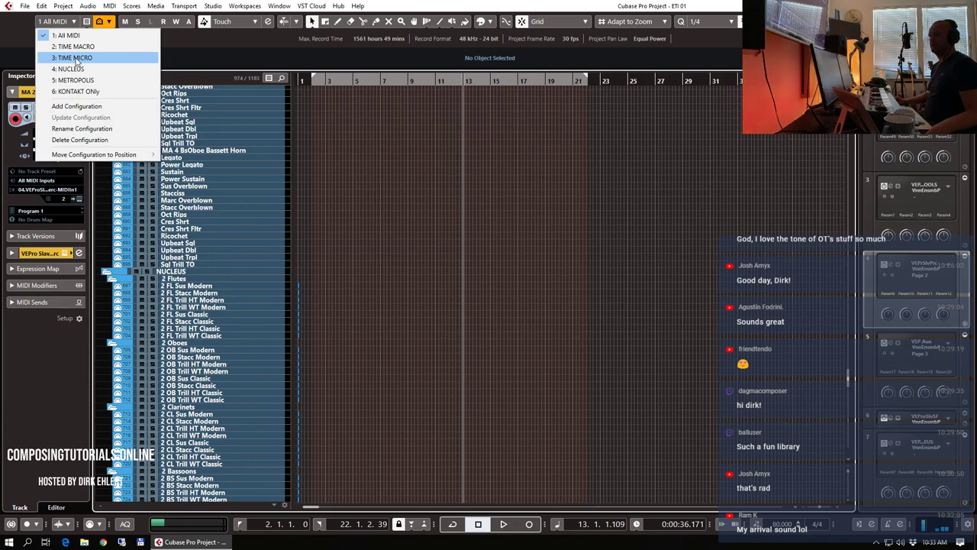
pyautogui.click(76, 58)
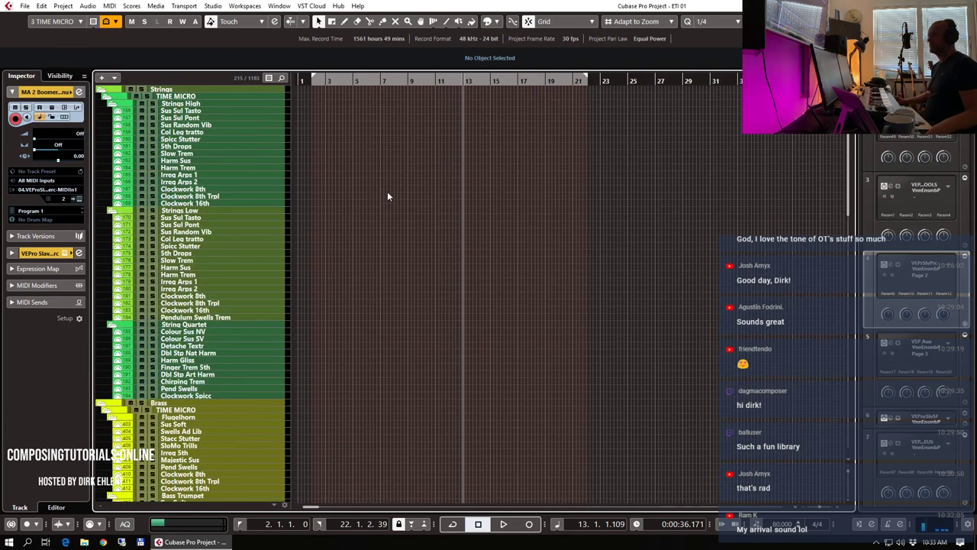
pyautogui.click(191, 113)
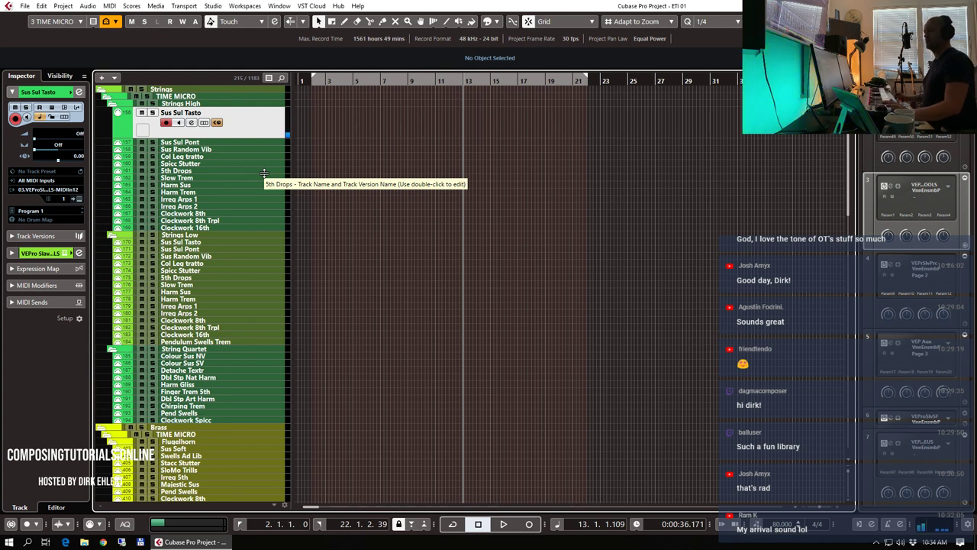
pyautogui.click(195, 164)
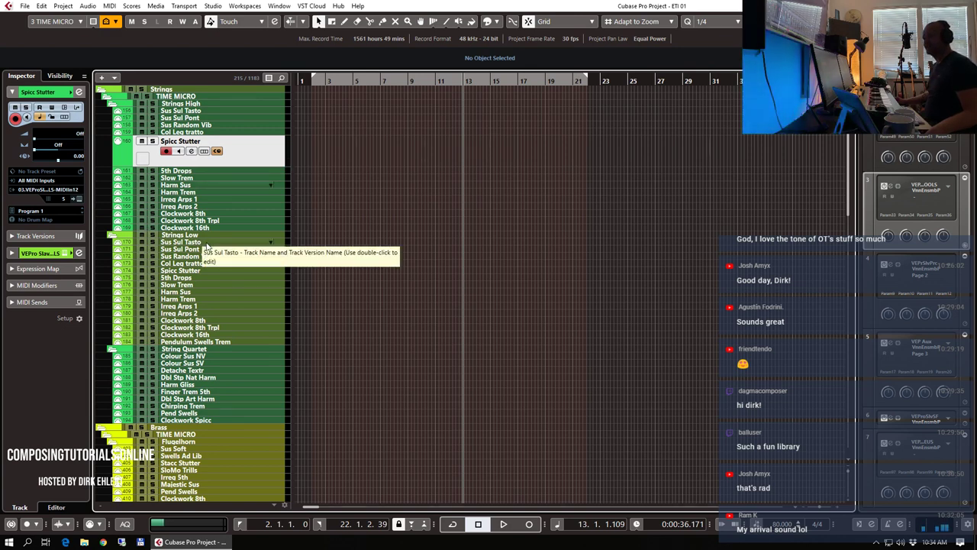
pyautogui.scroll(-3, 204, 243)
pyautogui.click(197, 279)
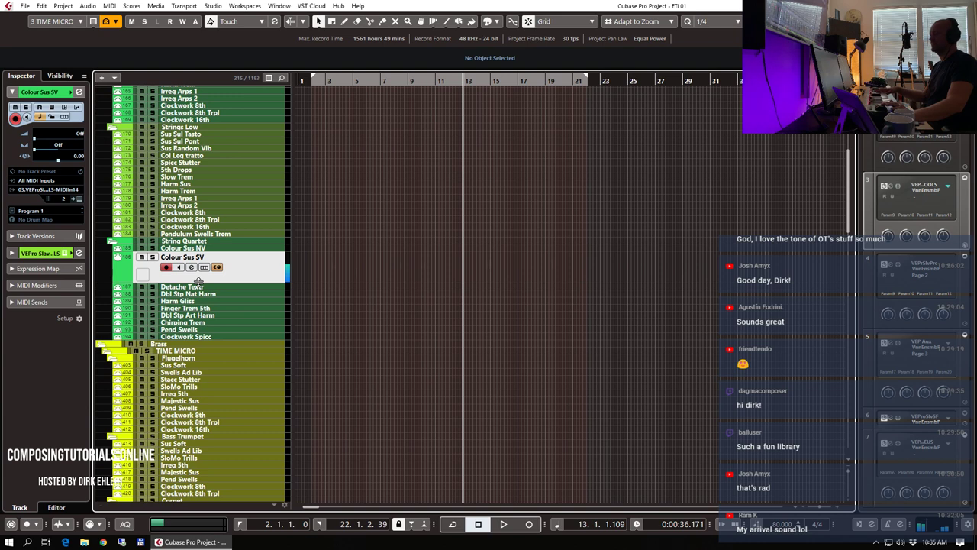
# - Test the metronome click from the left locator at bar 2 and set the project tempo to 76 BPM
pyautogui.press('KP_1')
pyautogui.press('h')
pyautogui.press('h')
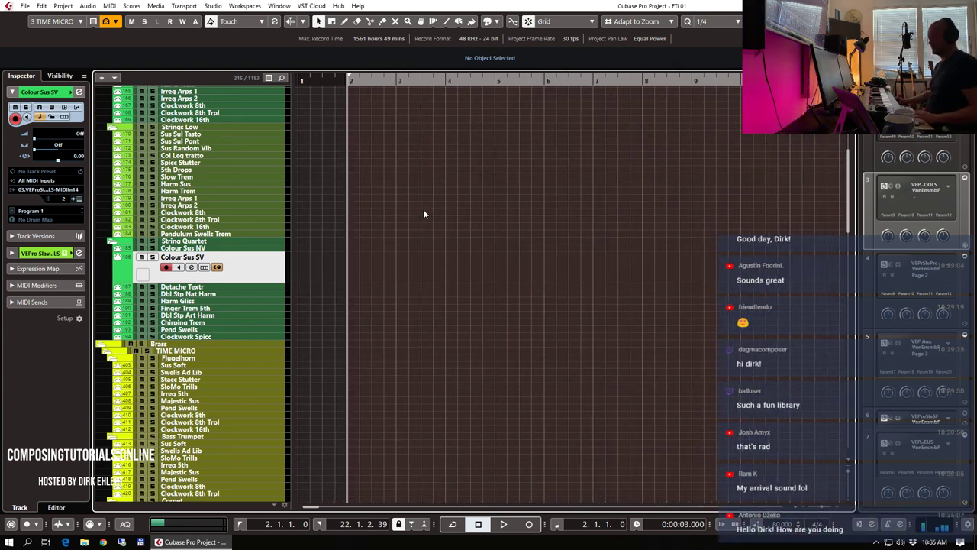
pyautogui.press('space')
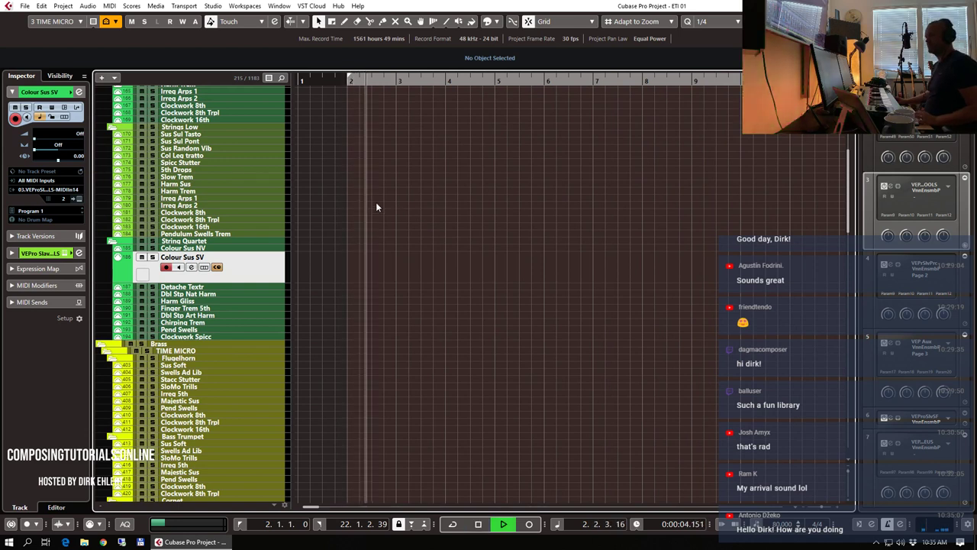
pyautogui.press('space')
pyautogui.press('KP_1')
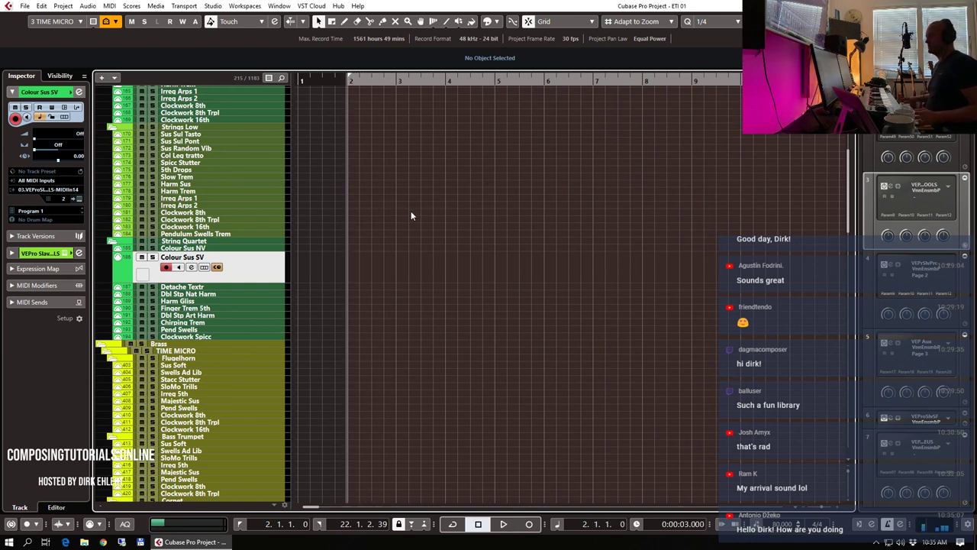
pyautogui.doubleClick(782, 523)
pyautogui.write('76')
pyautogui.press('Return')
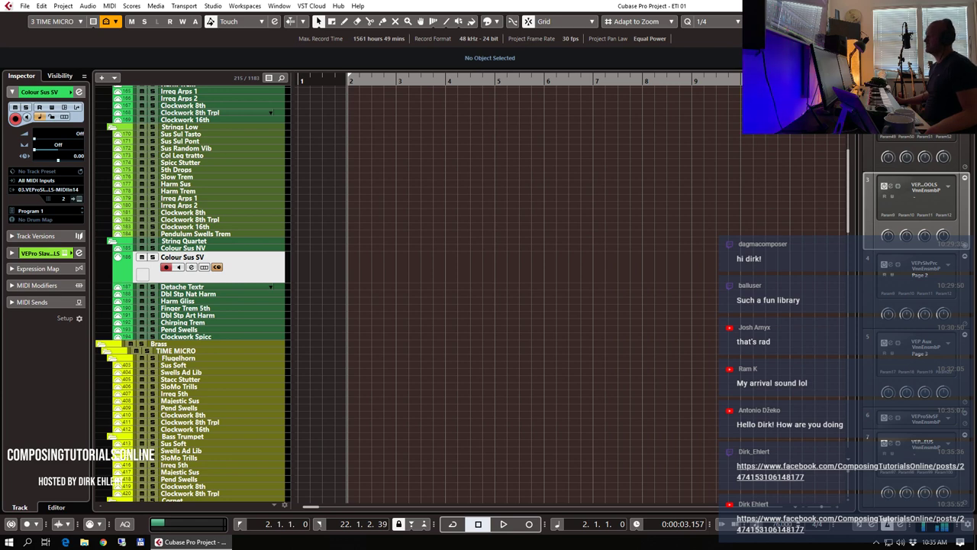
# - Switch to the browser, look through the comments on the Facebook Time Micro stream post, and close the page
pyautogui.moveTo(447, 83); pyautogui.dragTo(569, 4)
pyautogui.scroll(-5, 428, 313)
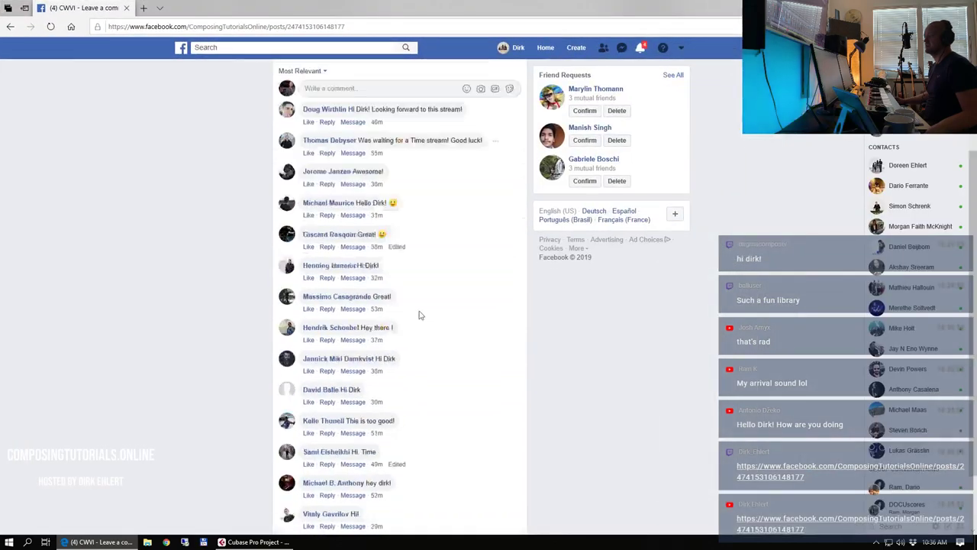
pyautogui.scroll(3, 434, 320)
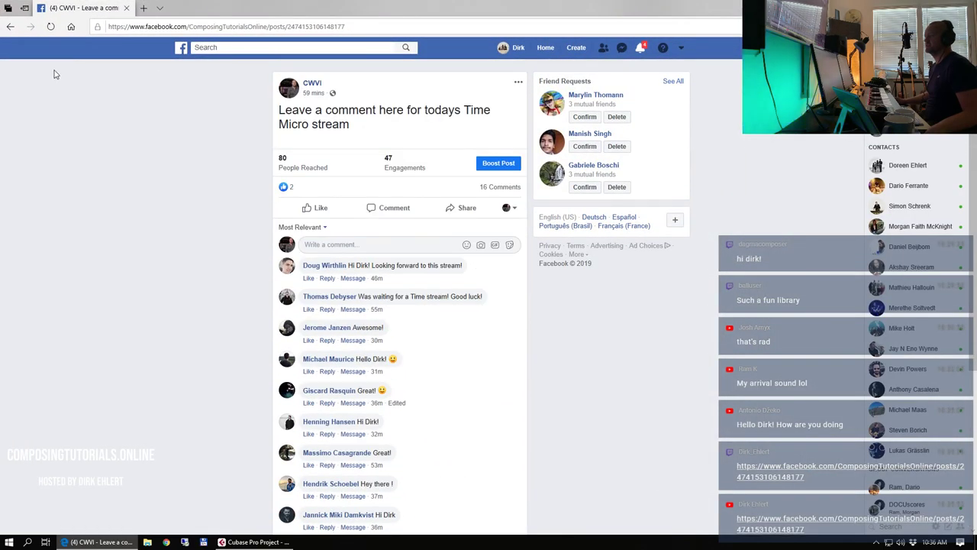
pyautogui.middleClick(88, 6)
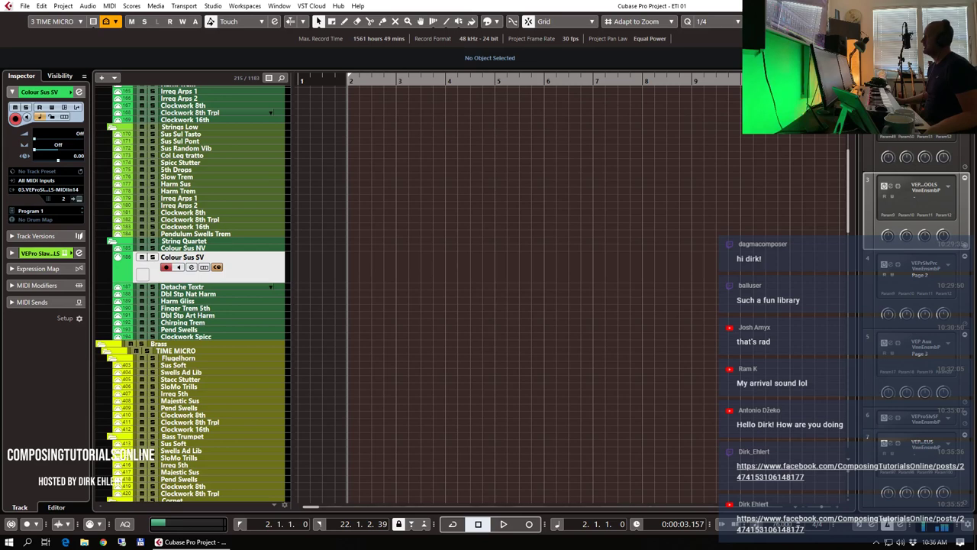
# - Show the Random Comment Picker Facebook page with the post URL in the browser, and close it
pyautogui.moveTo(419, 3); pyautogui.dragTo(421, 60)
pyautogui.moveTo(564, 53); pyautogui.dragTo(555, 1)
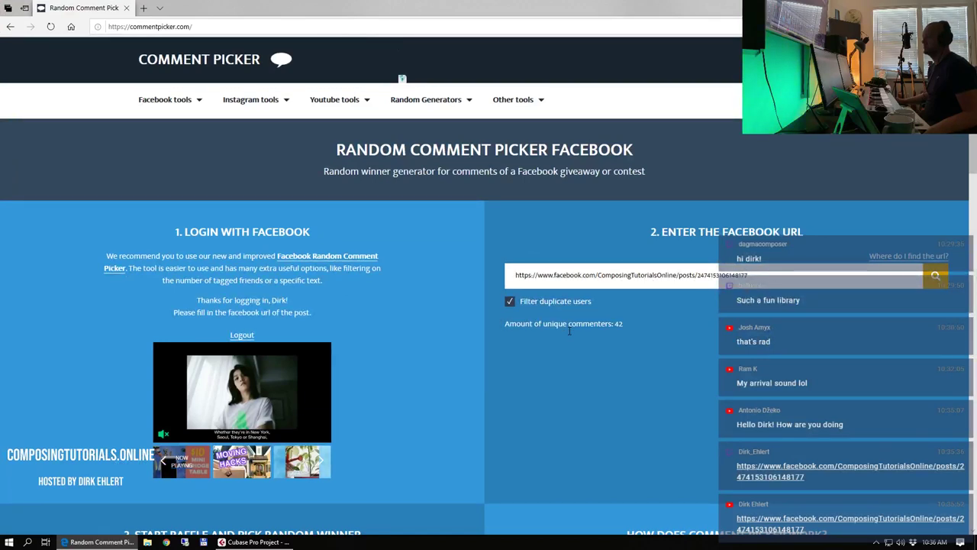
pyautogui.middleClick(88, 9)
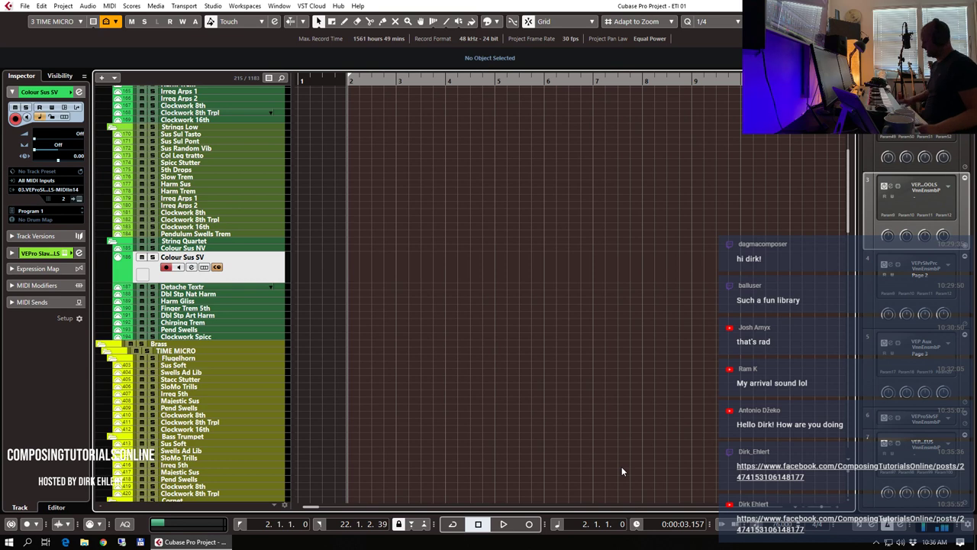
# - Record a chord part on the Colour Sus SV track from bar 2 and inspect its notes and modulation curve
pyautogui.press('KP_Multiply')
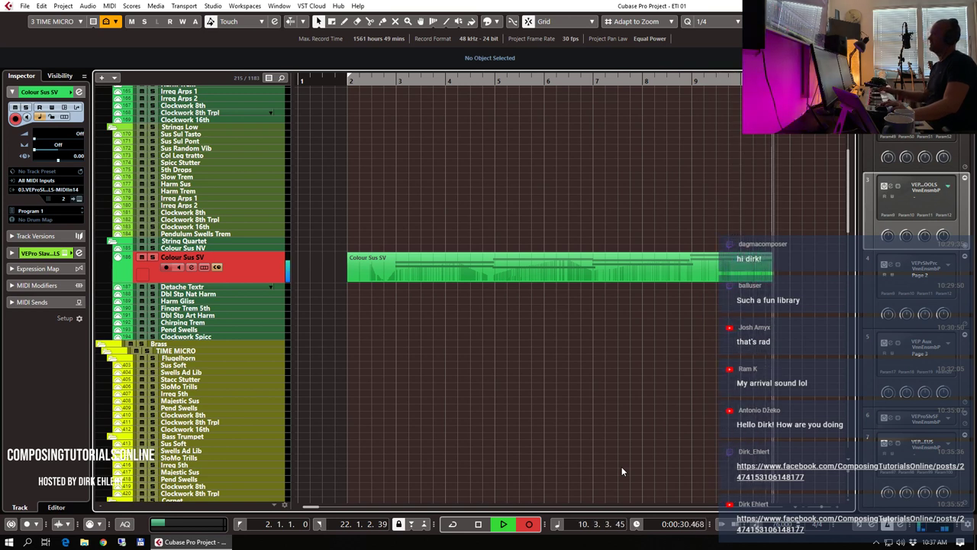
pyautogui.press('space')
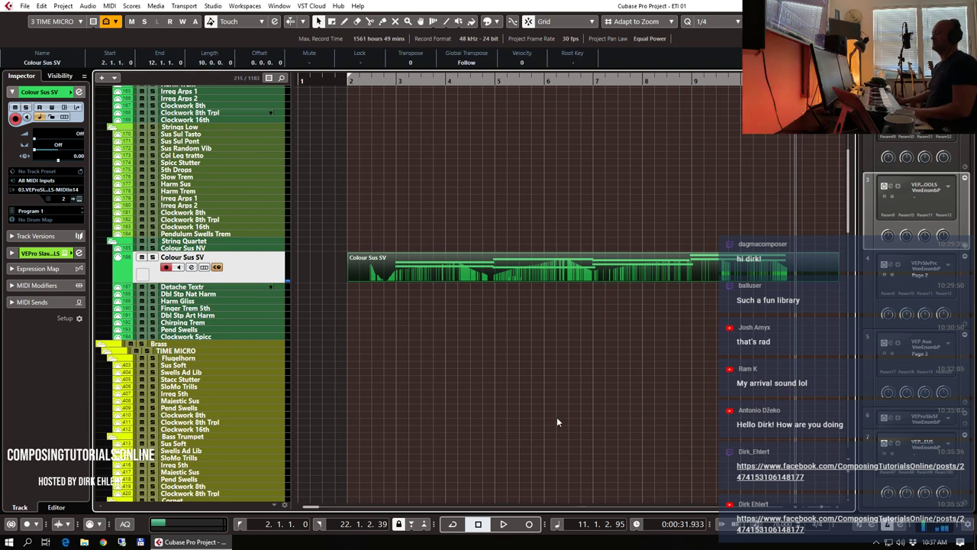
pyautogui.doubleClick(459, 275)
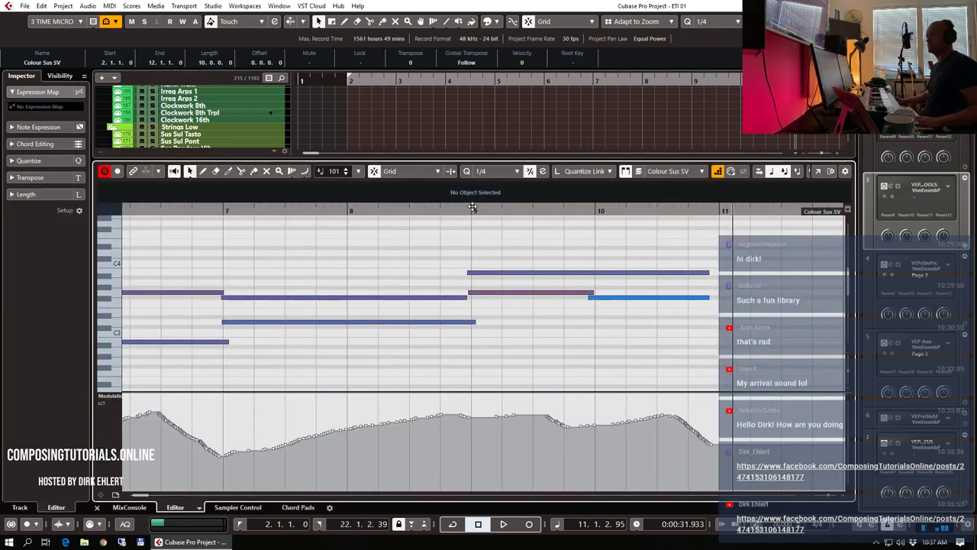
pyautogui.hscroll(-6, 523, 259)
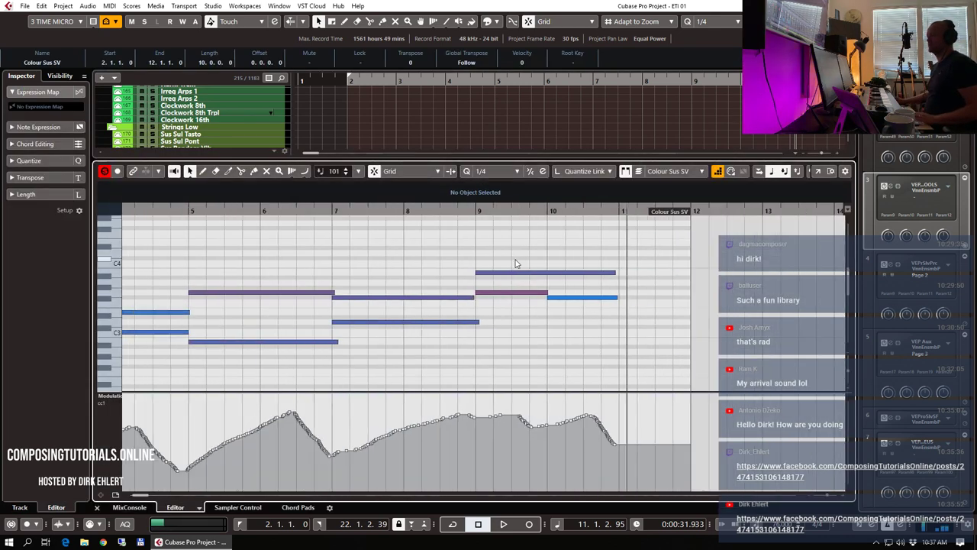
pyautogui.scroll(-3, 523, 264)
pyautogui.press('Return')
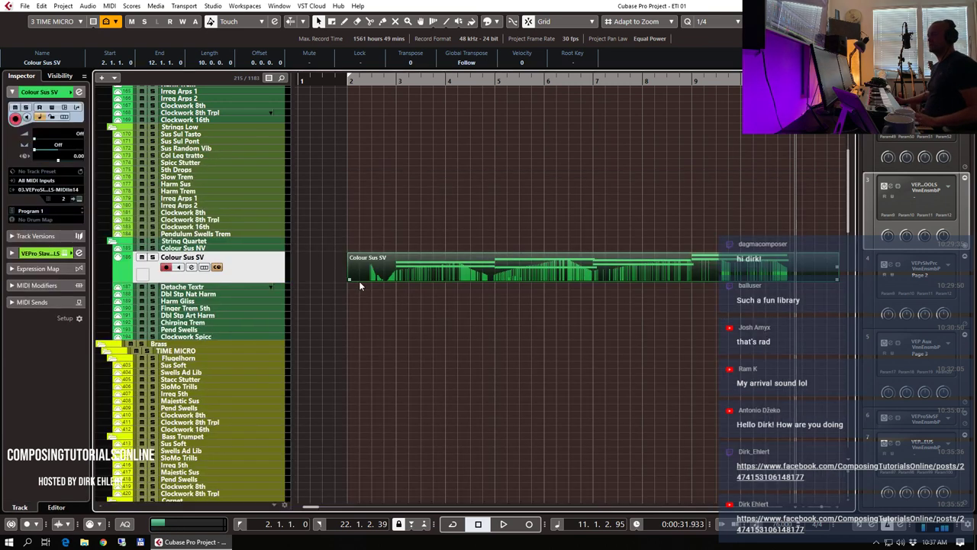
# - Trim the start of the Colour Sus SV part to bar 3 and play back its opening
pyautogui.moveTo(348, 278); pyautogui.dragTo(397, 279)
pyautogui.click(395, 119)
pyautogui.press('space')
pyautogui.scroll(-3, 463, 193)
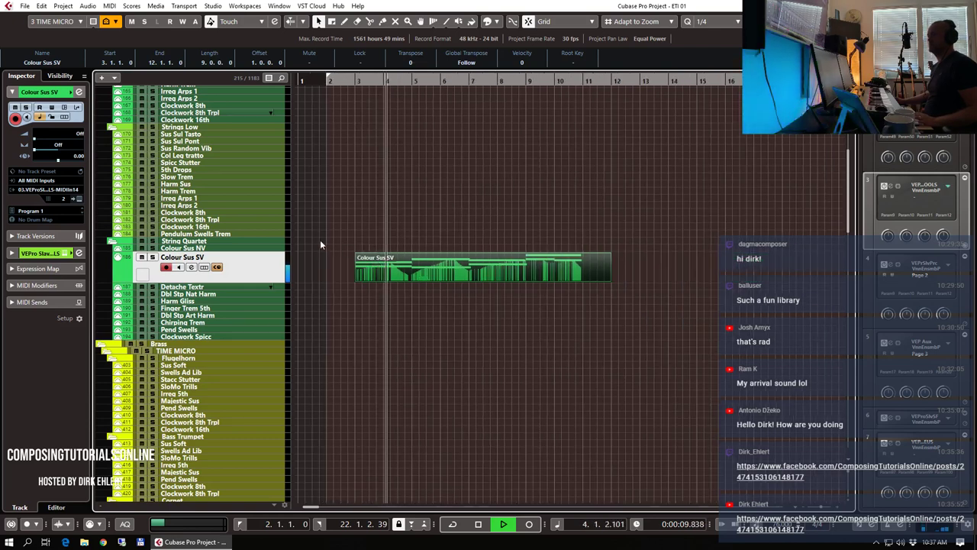
pyautogui.press('space')
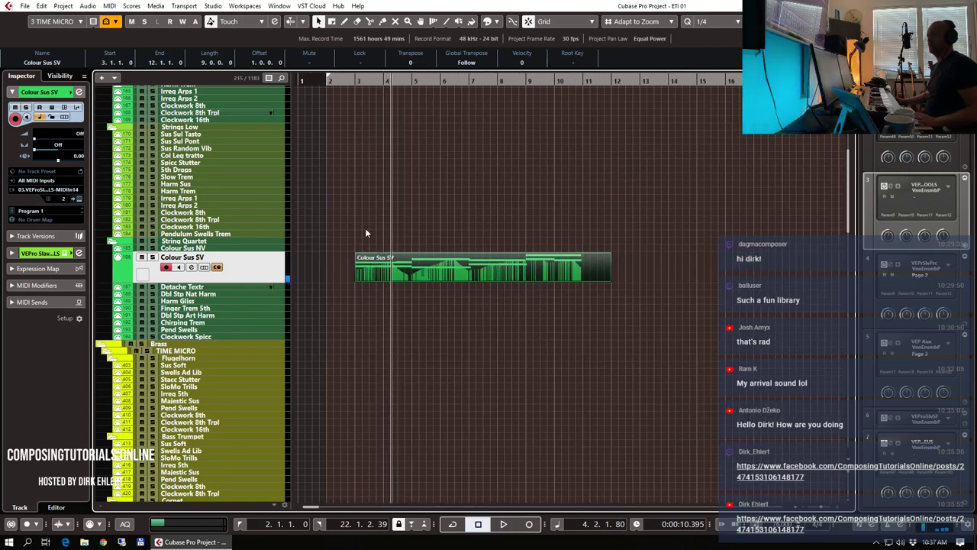
# - Audition the Strings Low Clockwork 8th and 16th tracks, and record a part on the Strings High Clockwork 8th track from bar 2
pyautogui.click(218, 212)
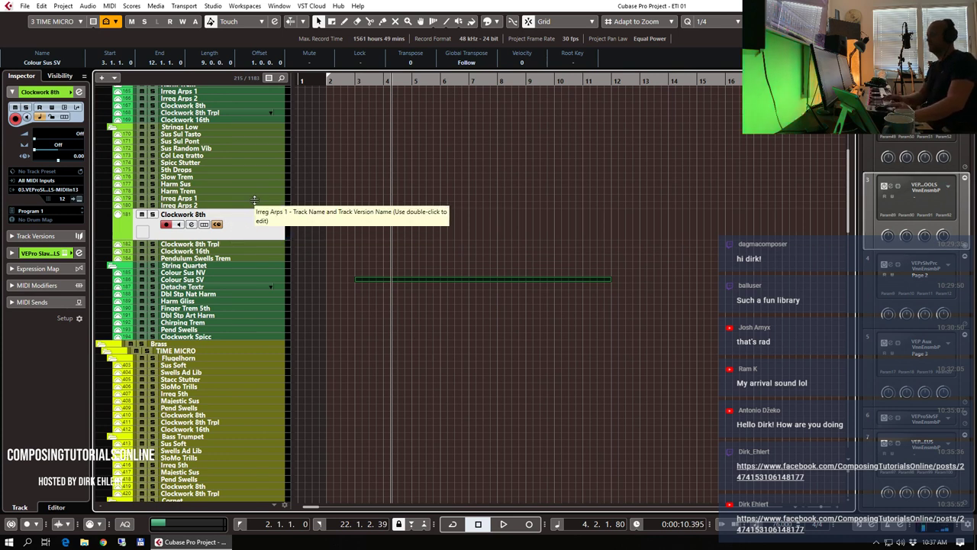
pyautogui.click(220, 250)
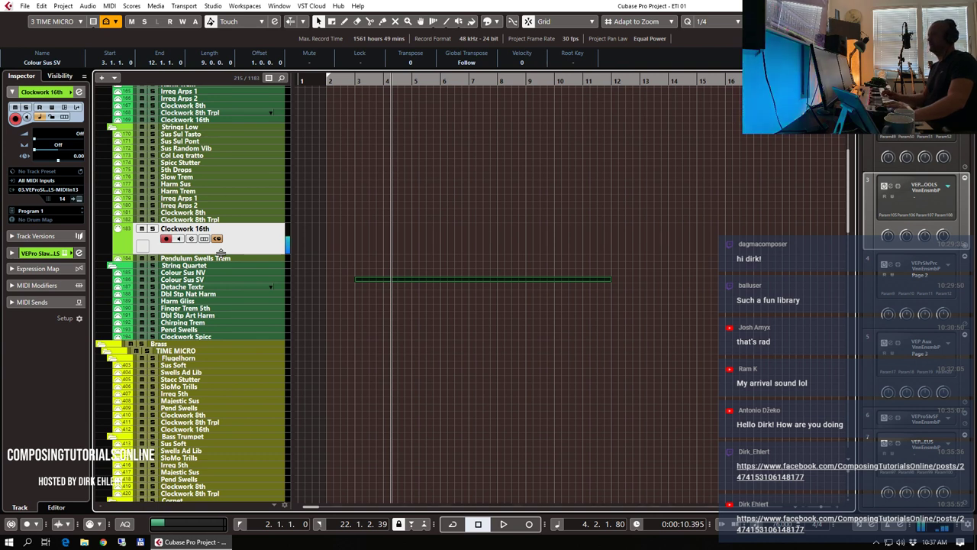
pyautogui.click(204, 107)
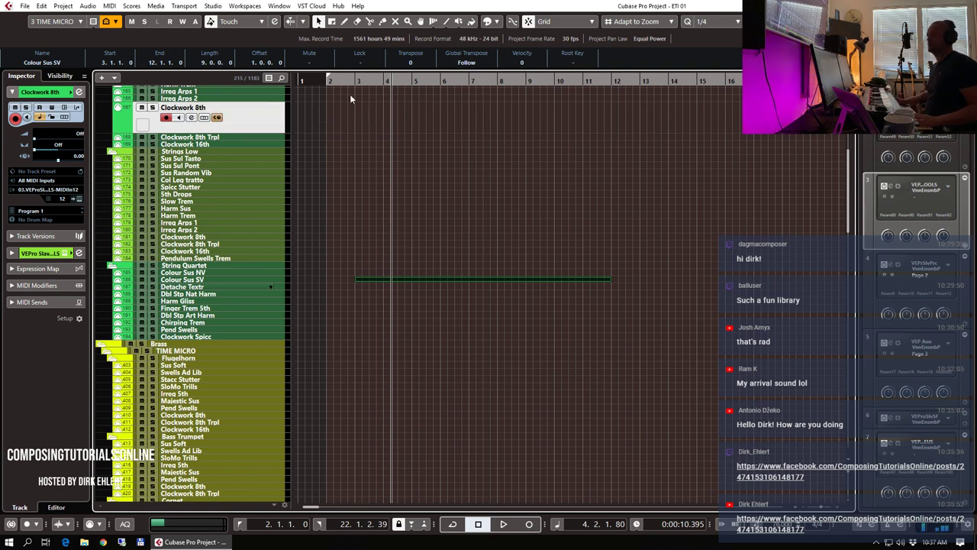
pyautogui.moveTo(343, 85); pyautogui.dragTo(348, 92)
pyautogui.press('KP_Multiply')
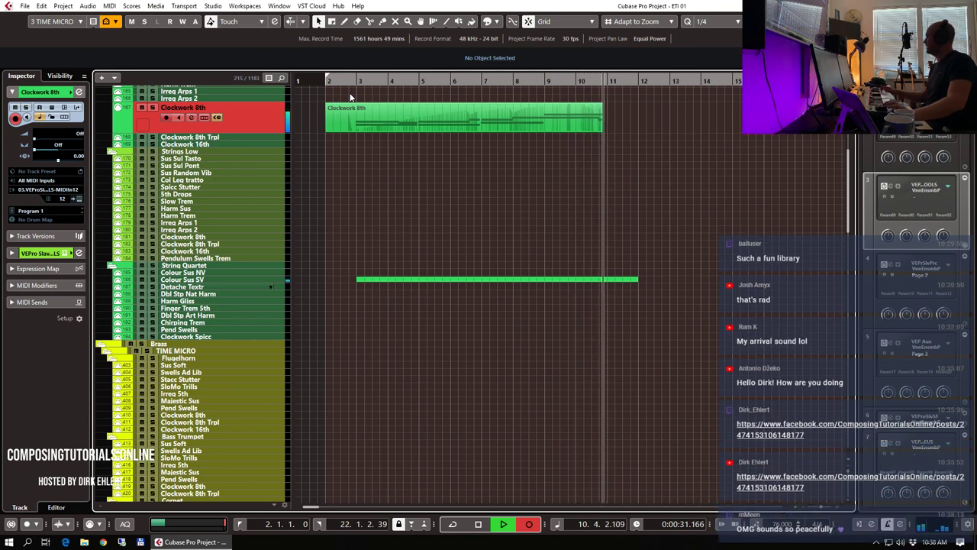
pyautogui.press('space')
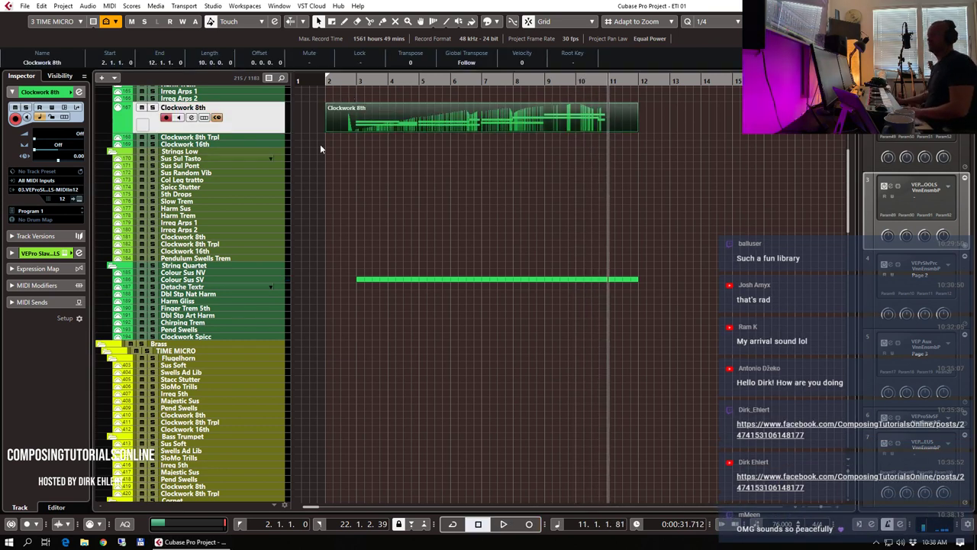
# - Quantize the notes of the recorded Strings High Clockwork 8th part to a 1/8 grid
pyautogui.doubleClick(366, 125)
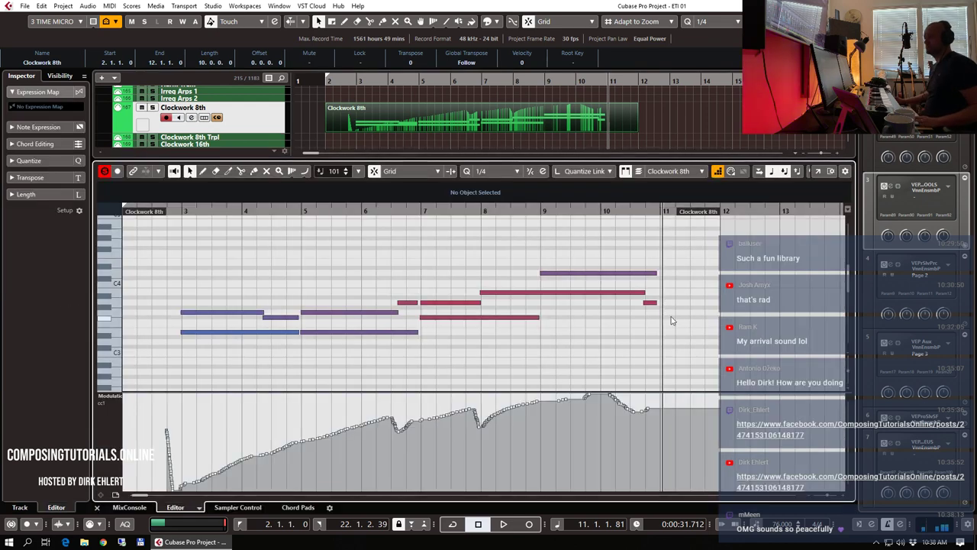
pyautogui.press('q')
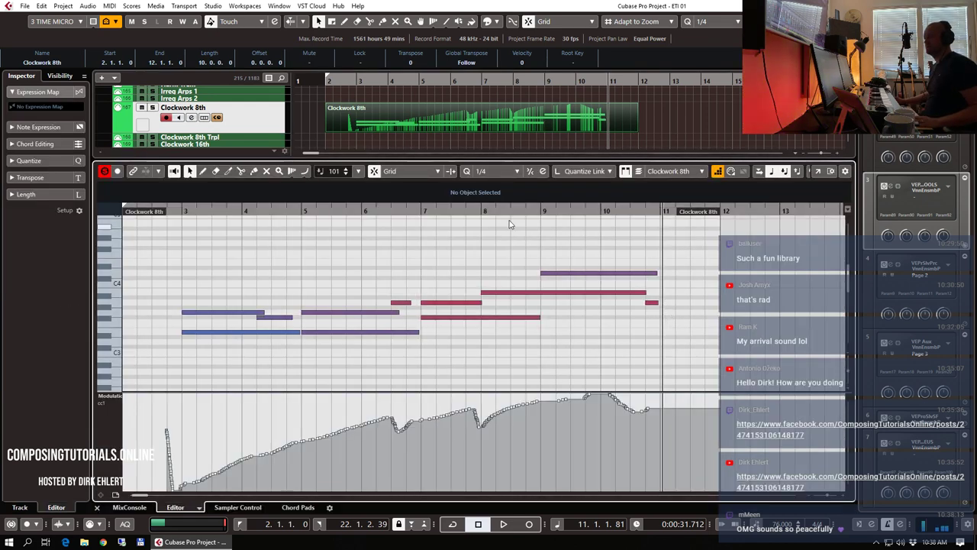
pyautogui.click(485, 172)
pyautogui.click(510, 220)
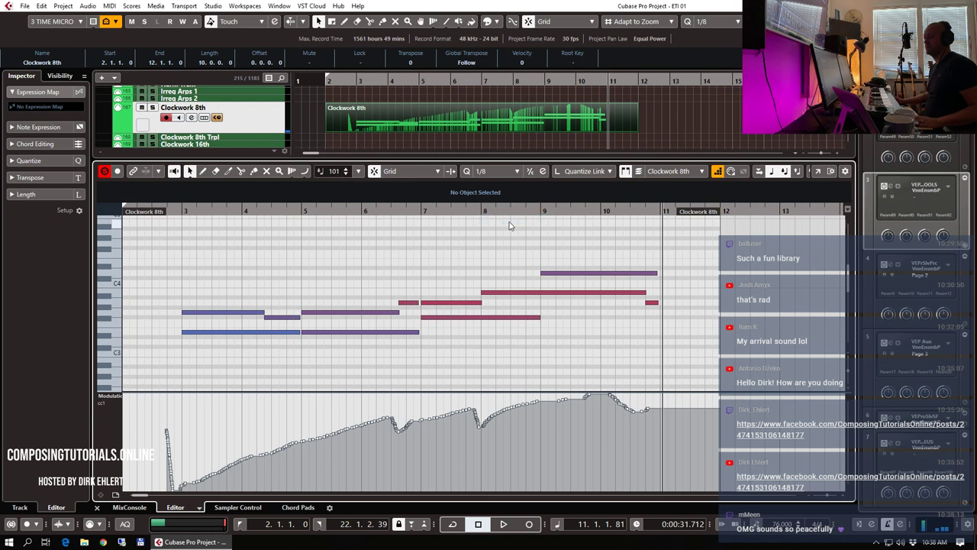
# - Play back the quantized Clockwork 8th part from bar 2 and set the project tempo to 82
pyautogui.click(181, 212)
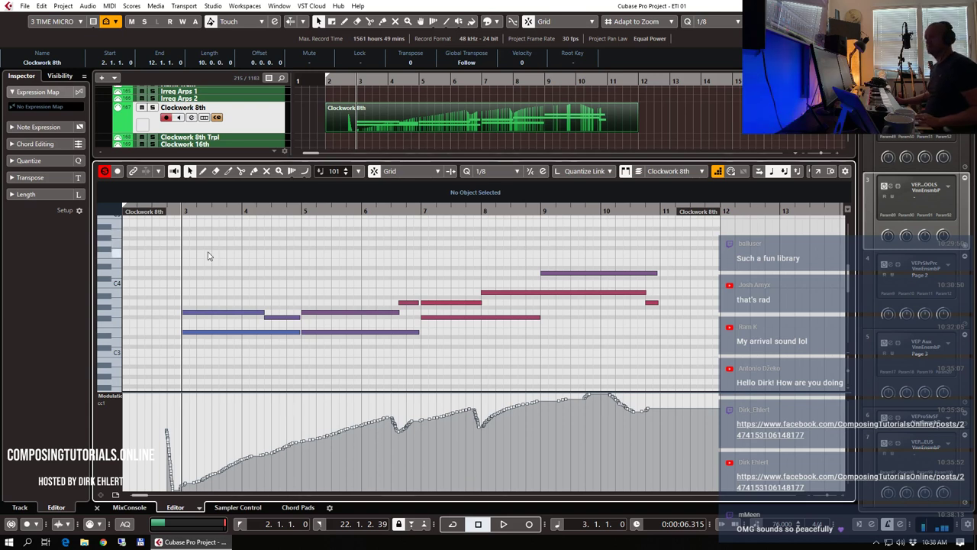
pyautogui.click(153, 213)
pyautogui.moveTo(152, 213); pyautogui.dragTo(175, 229)
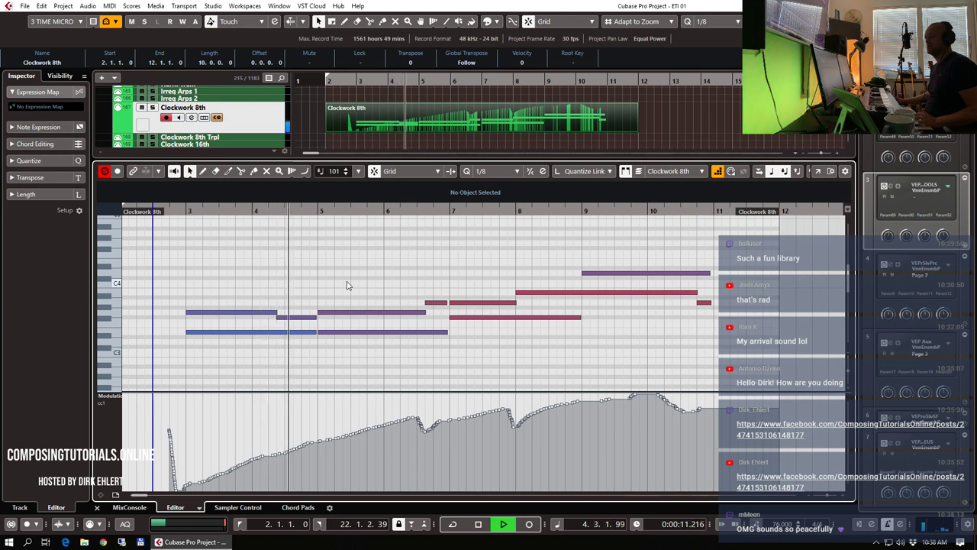
pyautogui.press('space')
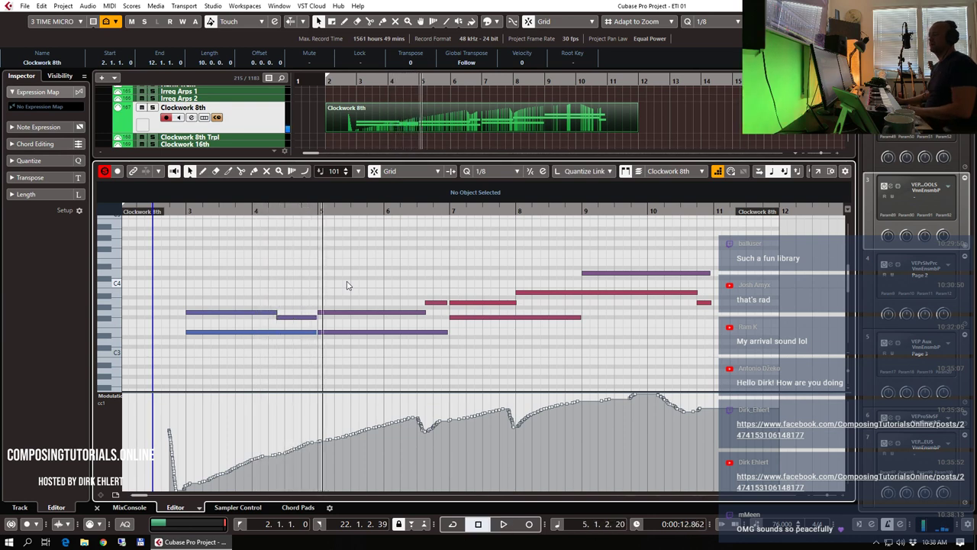
pyautogui.hotkey('ctrl', 'e')
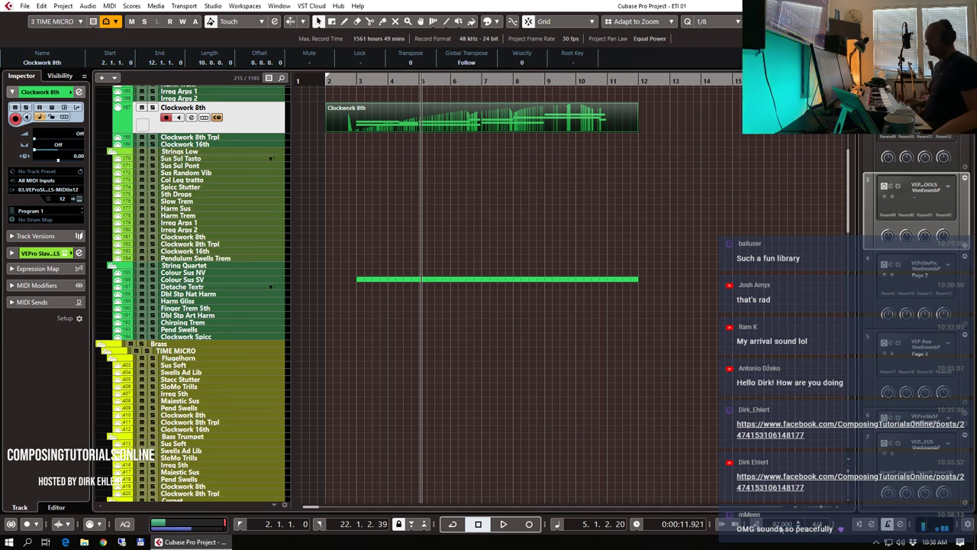
# - Play back the Clockwork 8th and Colour Sus SV parts together from bar 2 into bar 7
pyautogui.click(346, 92)
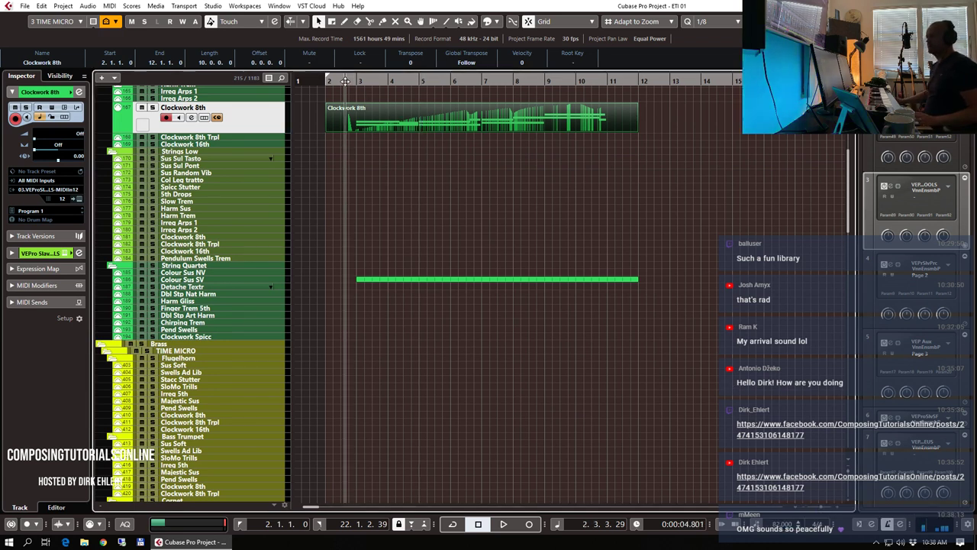
pyautogui.press('space')
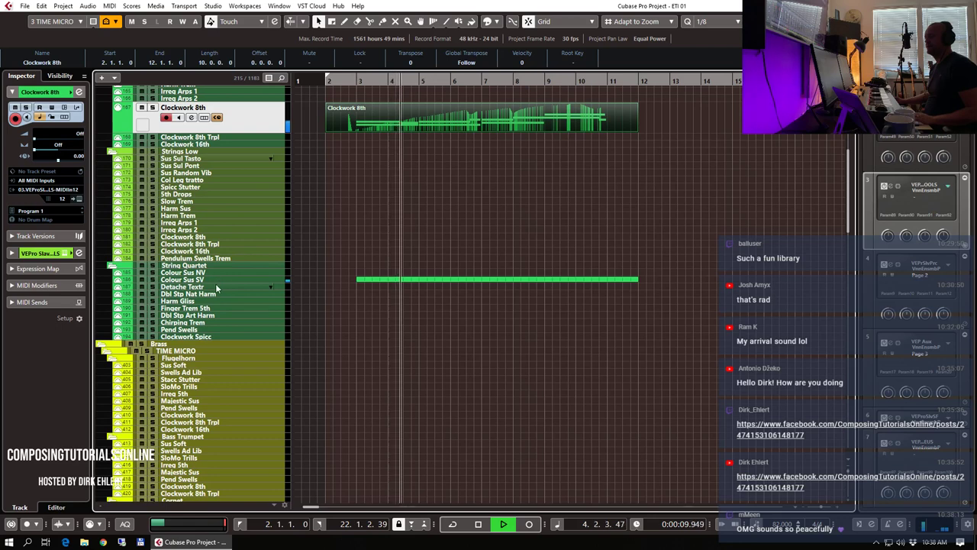
pyautogui.press('h')
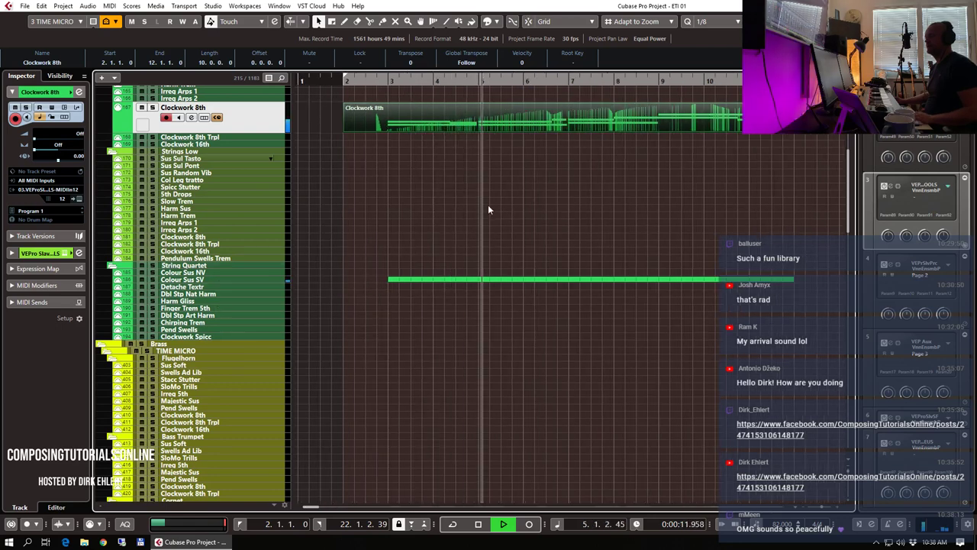
pyautogui.press('h')
pyautogui.press('g')
pyautogui.press('g')
pyautogui.press('g')
pyautogui.press('g')
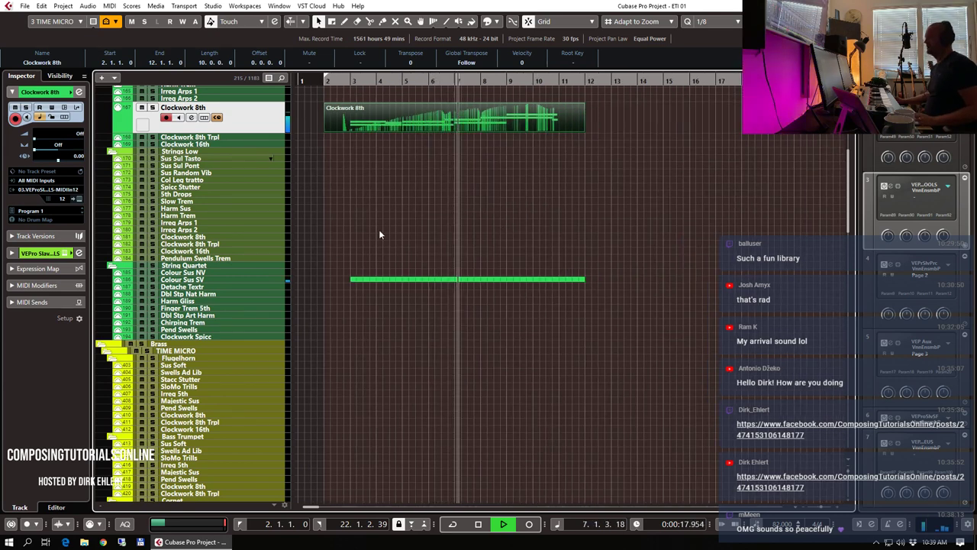
pyautogui.press('space')
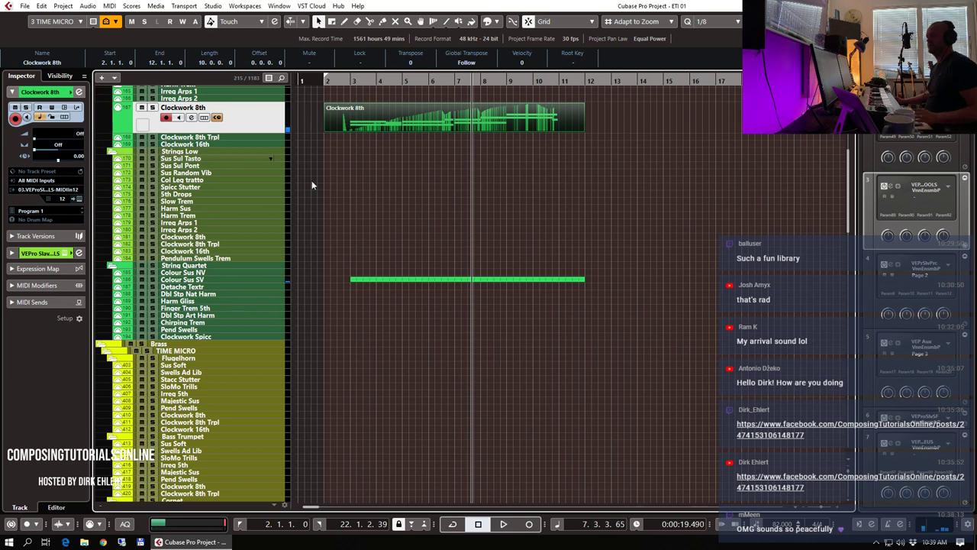
# - Find the Clockwork Spicc track in the String Quartet folder and audition its sound
pyautogui.scroll(3, 243, 189)
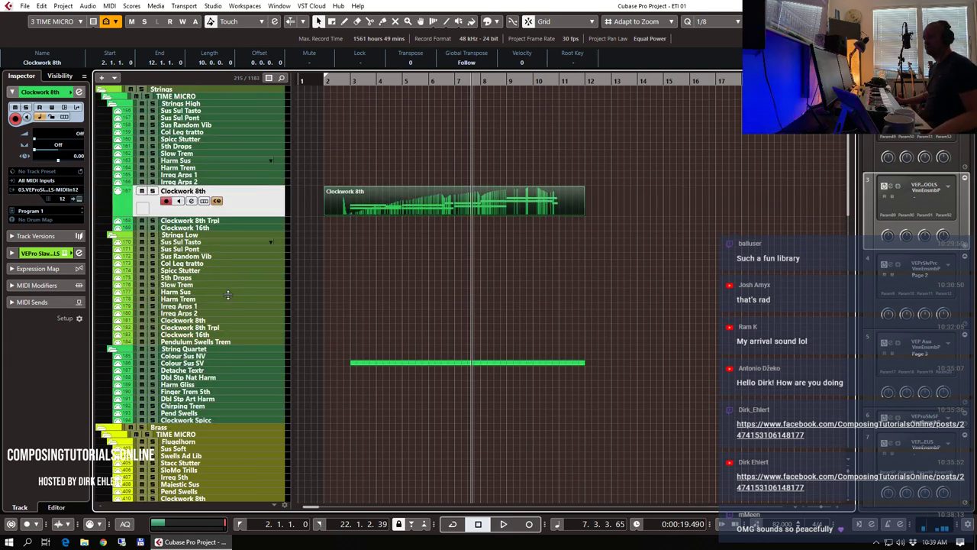
pyautogui.scroll(-3, 230, 276)
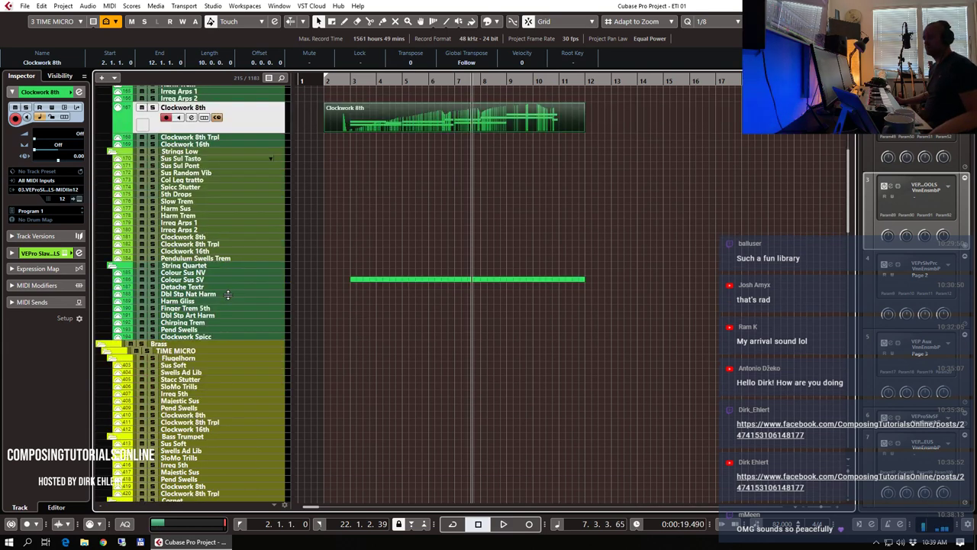
pyautogui.click(221, 335)
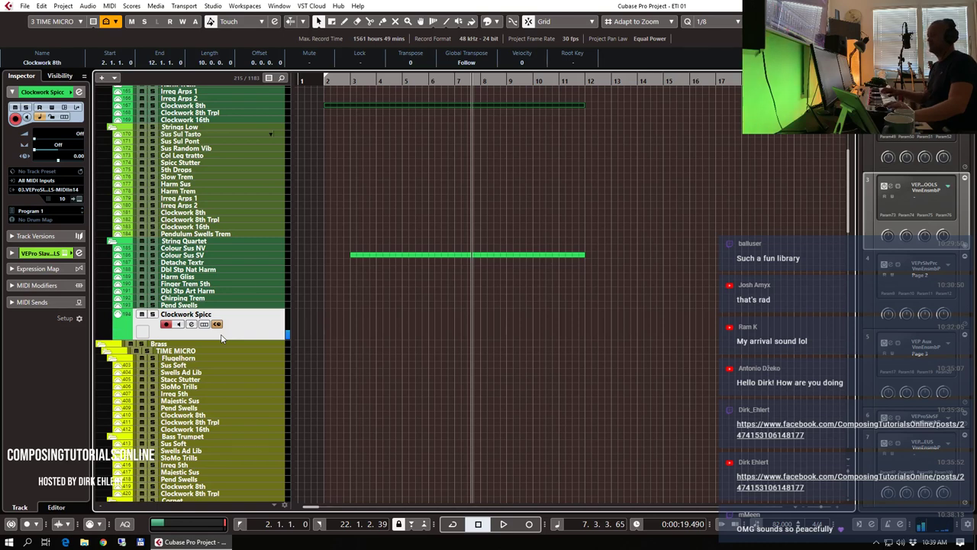
# - Audition the Flugelhorn Clockwork 8th, Sus Soft, Swells Ad Lib and Irreg 5th tracks and the Bass Trumpet Irreg 5th track
pyautogui.scroll(-5, 221, 338)
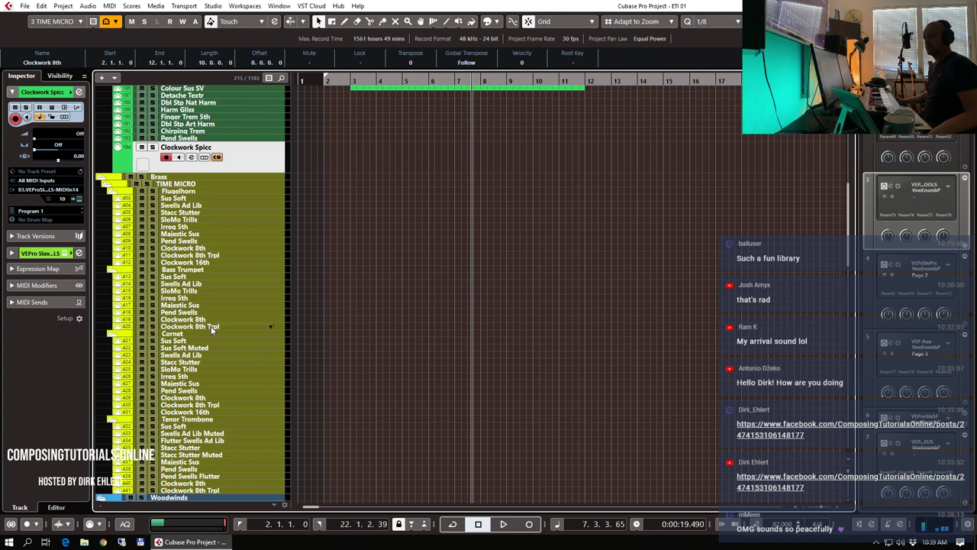
pyautogui.click(205, 248)
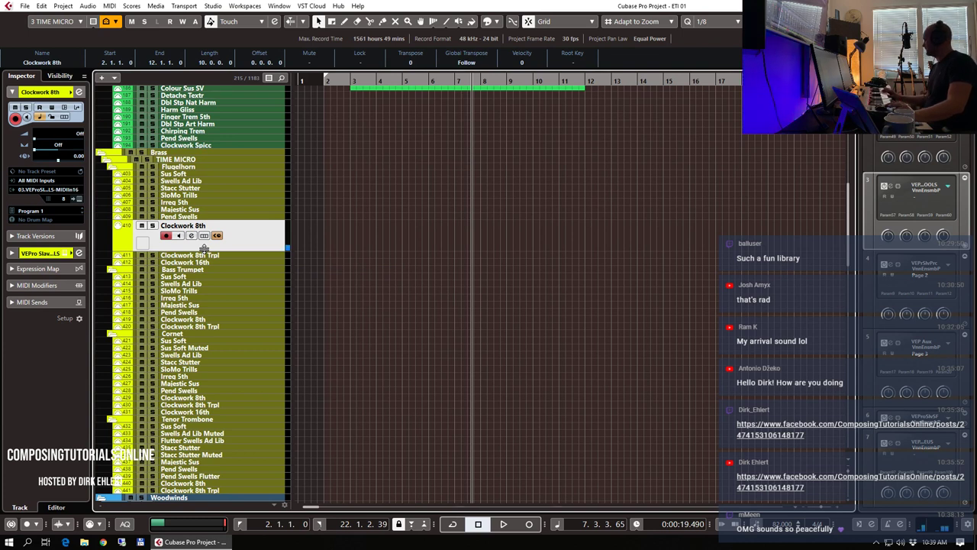
pyautogui.click(190, 174)
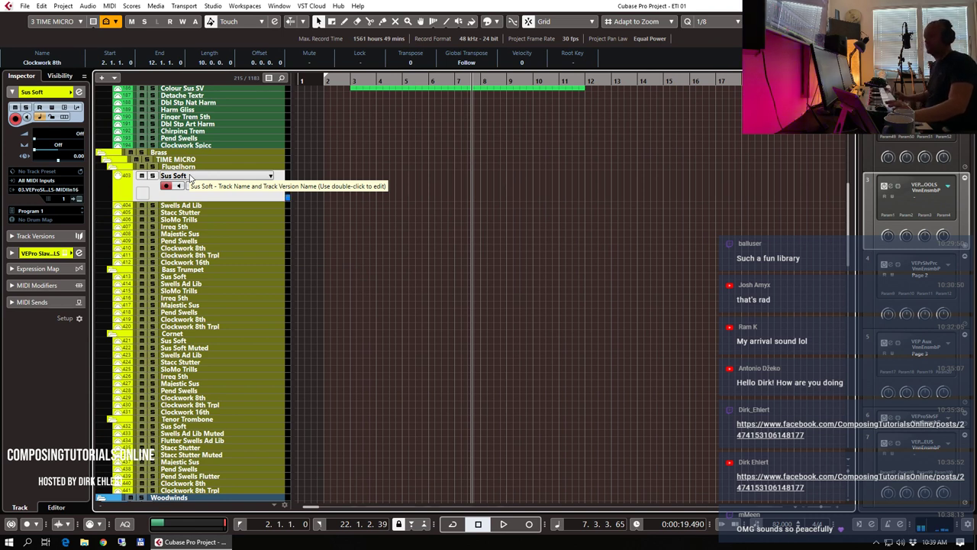
pyautogui.click(194, 205)
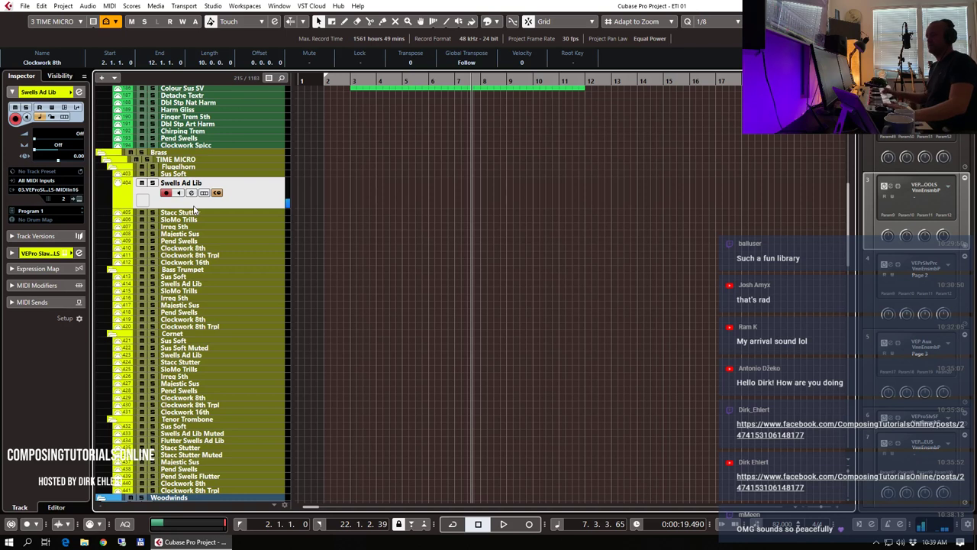
pyautogui.click(202, 227)
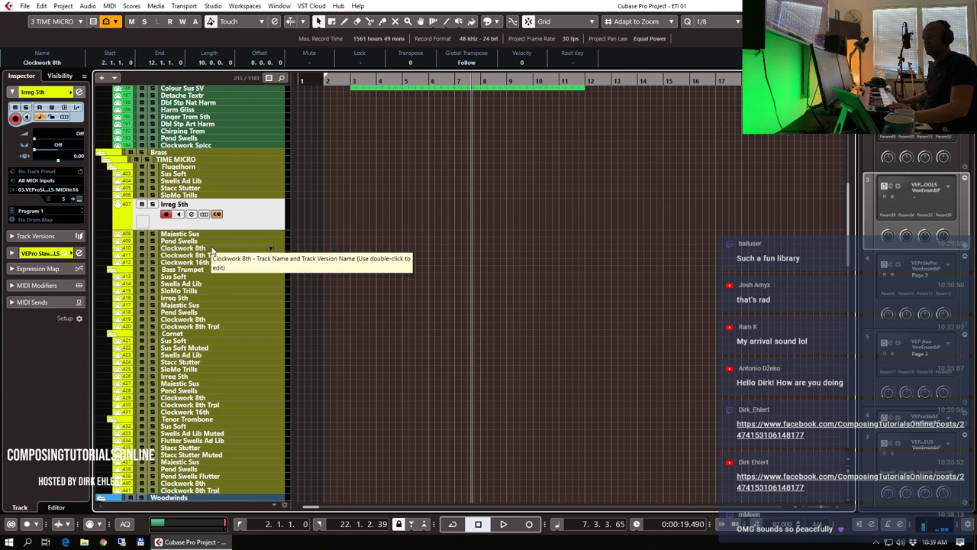
pyautogui.click(200, 297)
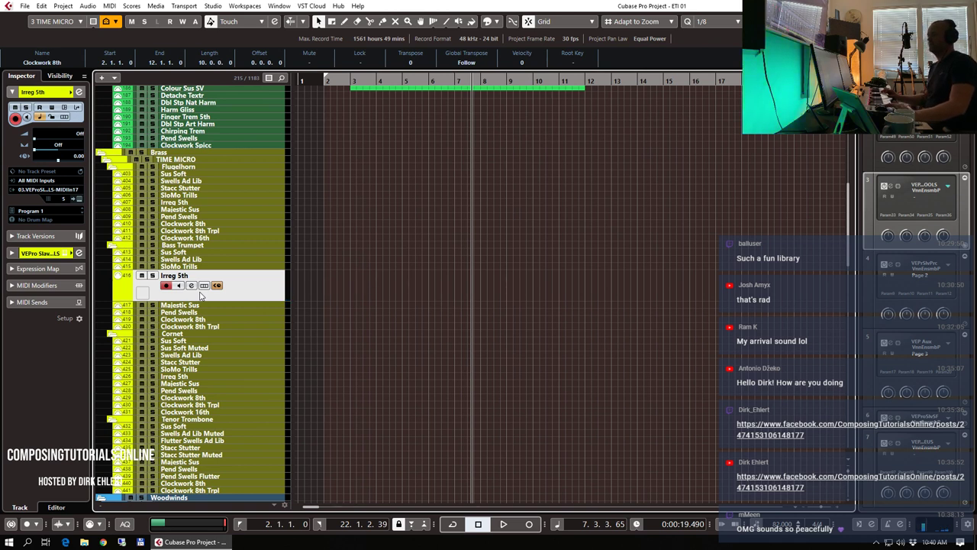
# - Record a two-voice part on the Bass Trumpet Pend Swells track from bar 3 and check its notes and modulation curve
pyautogui.click(194, 312)
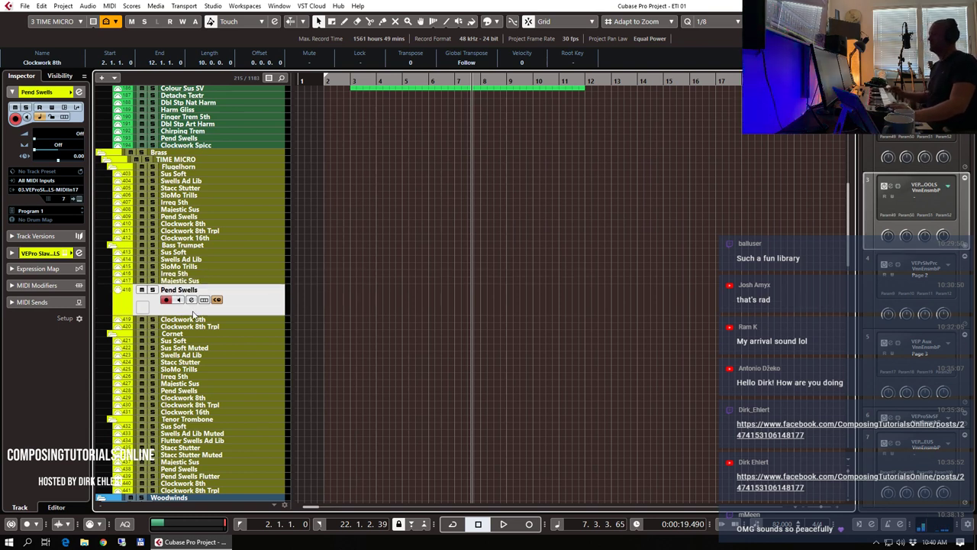
pyautogui.click(353, 80)
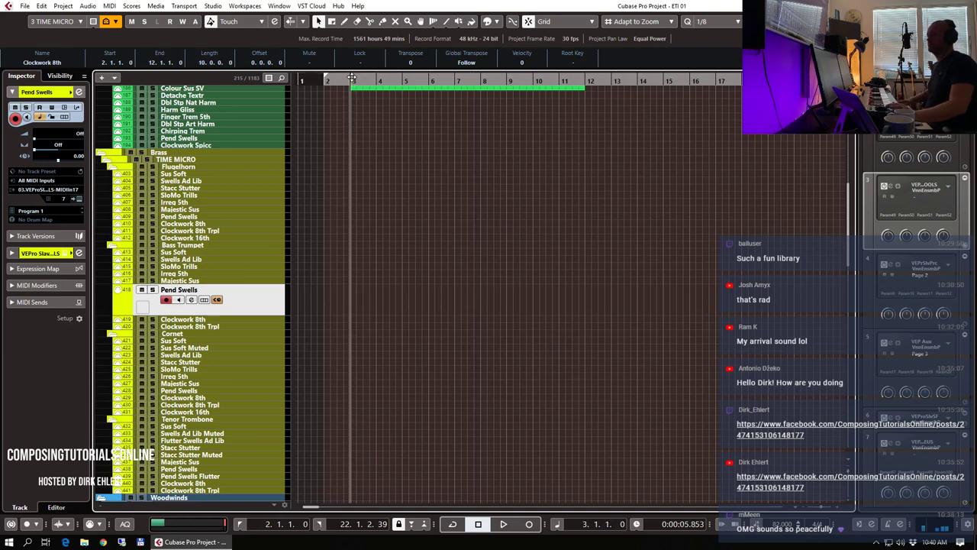
pyautogui.press('KP_Multiply')
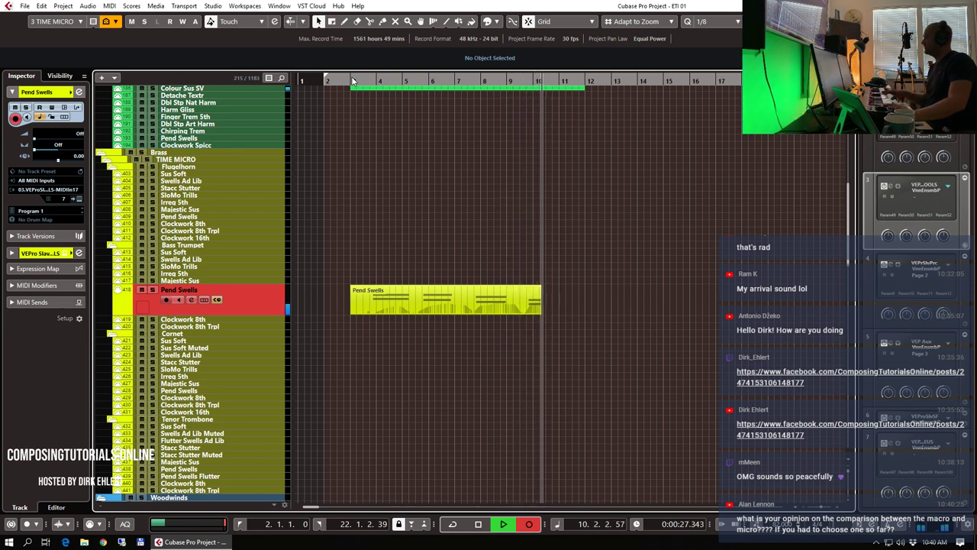
pyautogui.press('space')
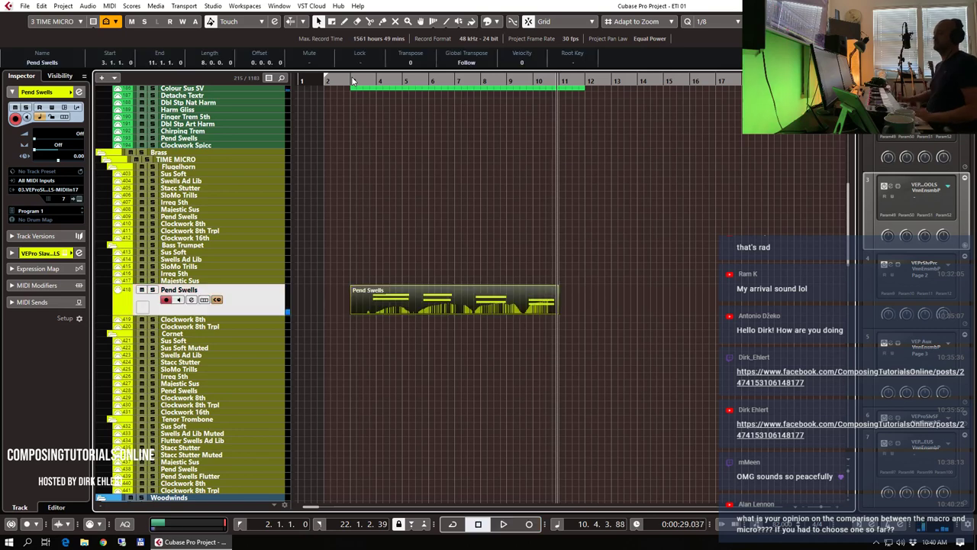
pyautogui.doubleClick(415, 309)
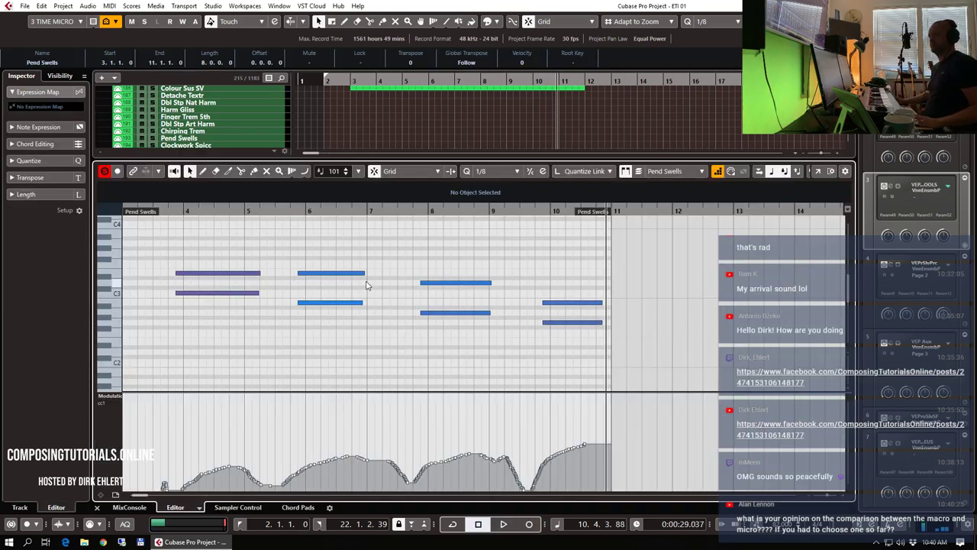
pyautogui.press('Return')
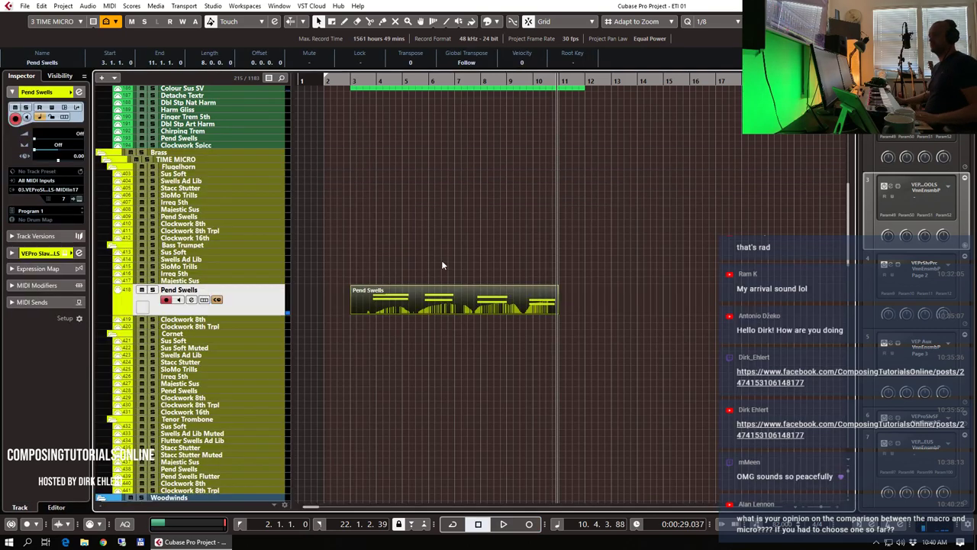
# - Switch the track visibility to the 2 TIME MACRO configuration and audition the High Strings TM Sus Sul Tasto track
pyautogui.scroll(5, 423, 203)
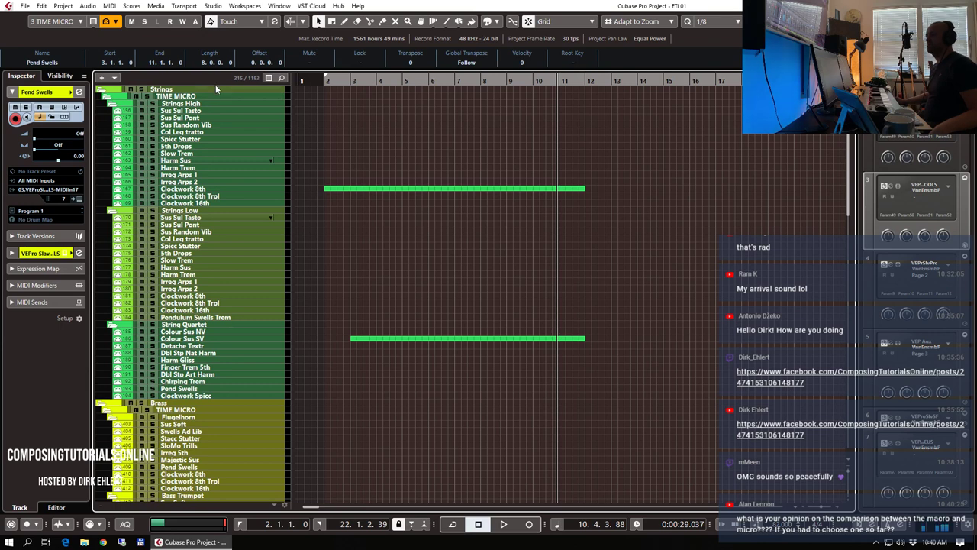
pyautogui.click(82, 22)
pyautogui.click(66, 46)
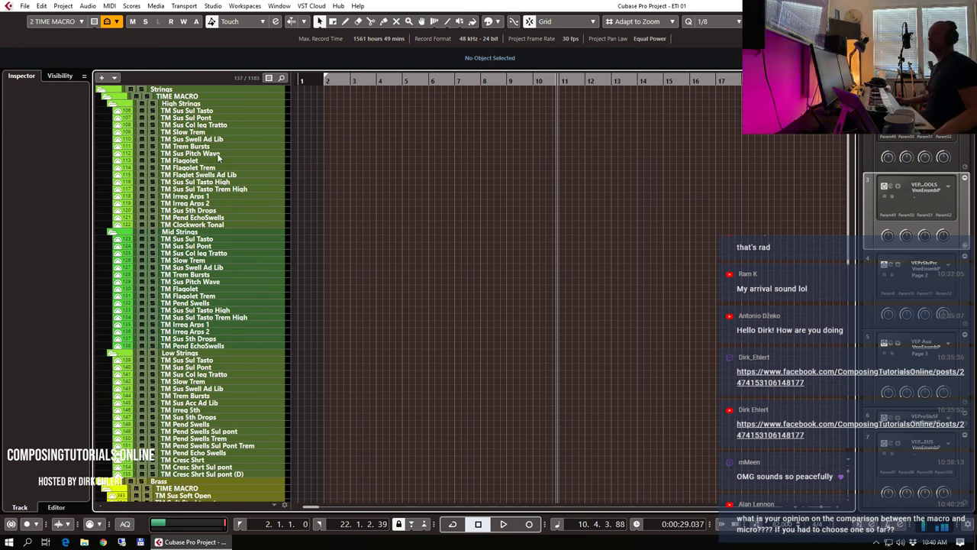
pyautogui.click(215, 112)
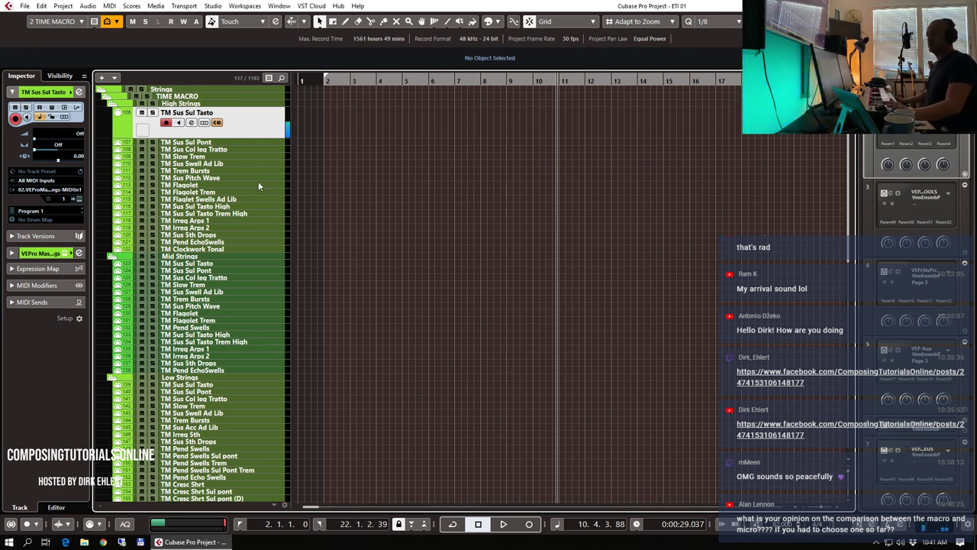
# - Select the TM Trem Bursts track in the High Strings folder and audition its sound
pyautogui.click(220, 171)
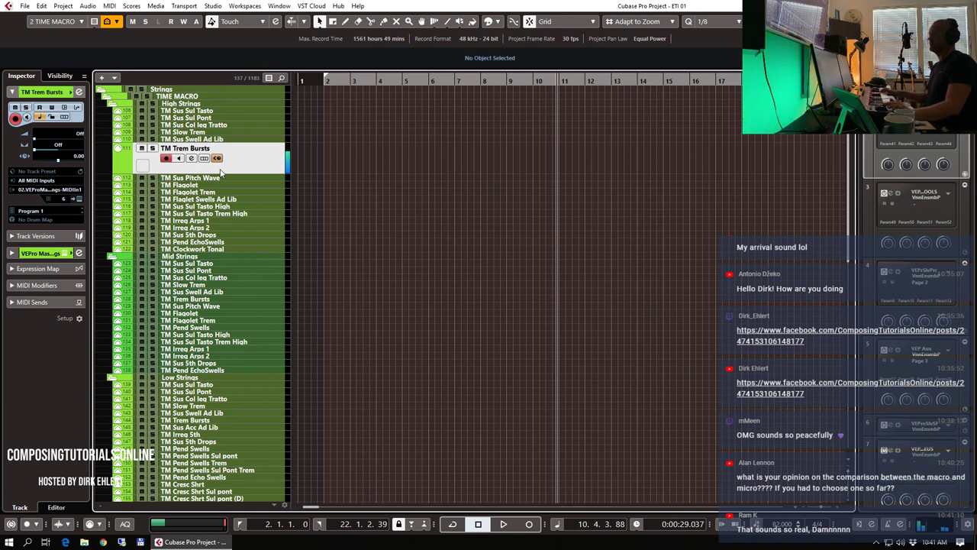
pyautogui.click(325, 79)
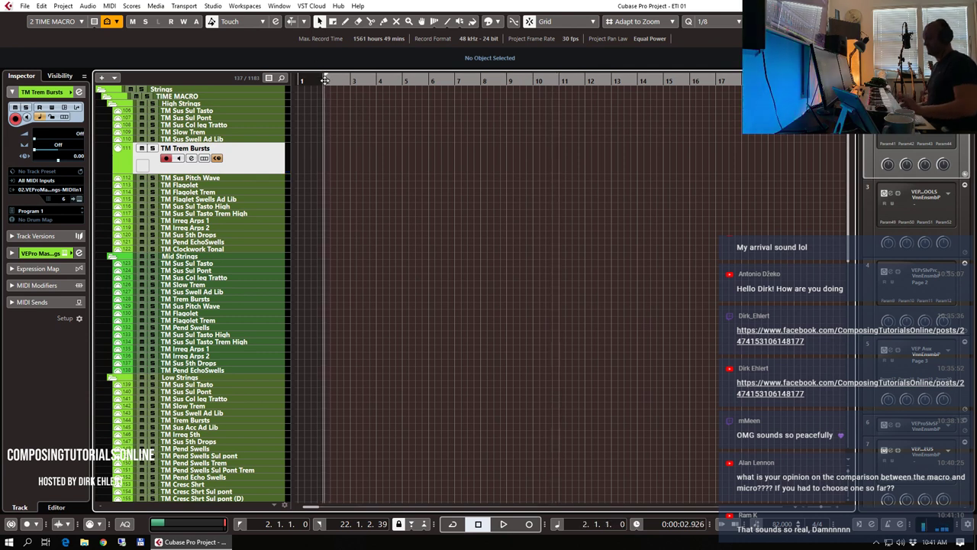
pyautogui.press('KP_Multiply')
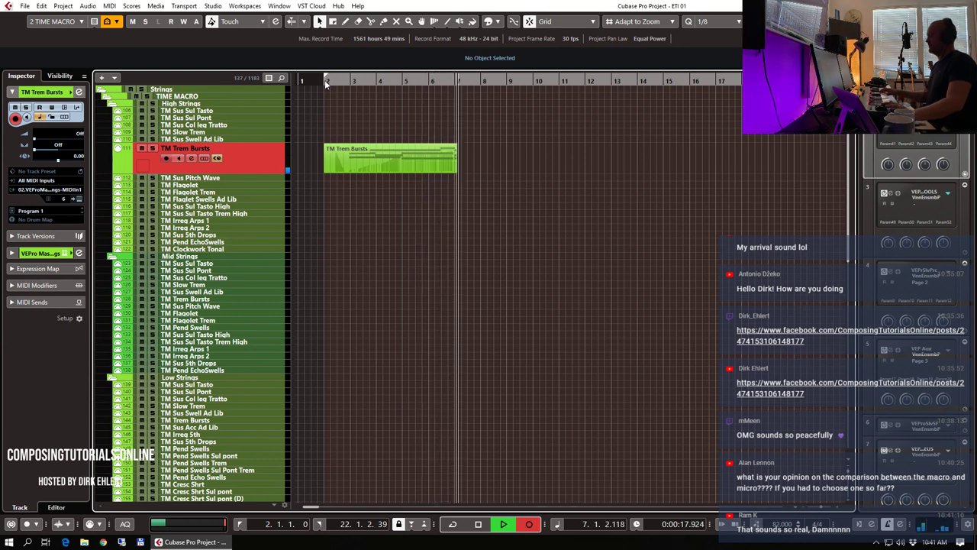
pyautogui.press('space')
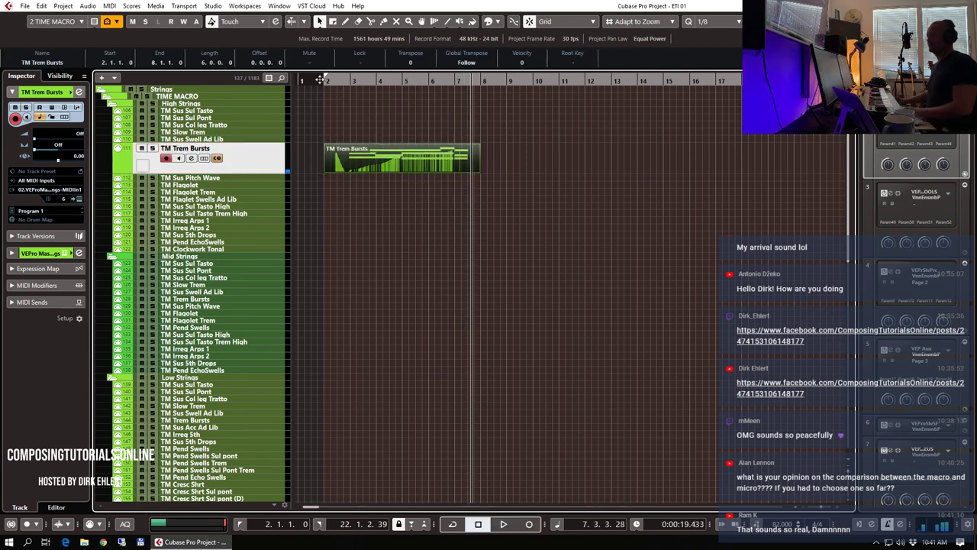
pyautogui.press('Delete')
# - Record a three-voice part with modulation swells on the High Strings TM Trem Bursts track from bar 2
pyautogui.moveTo(325, 79); pyautogui.dragTo(328, 90)
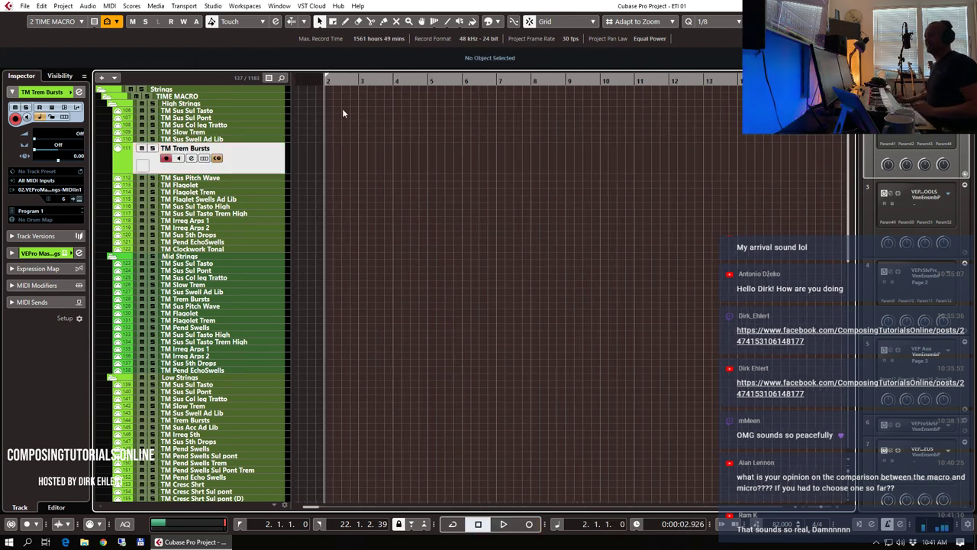
pyautogui.press('KP_Multiply')
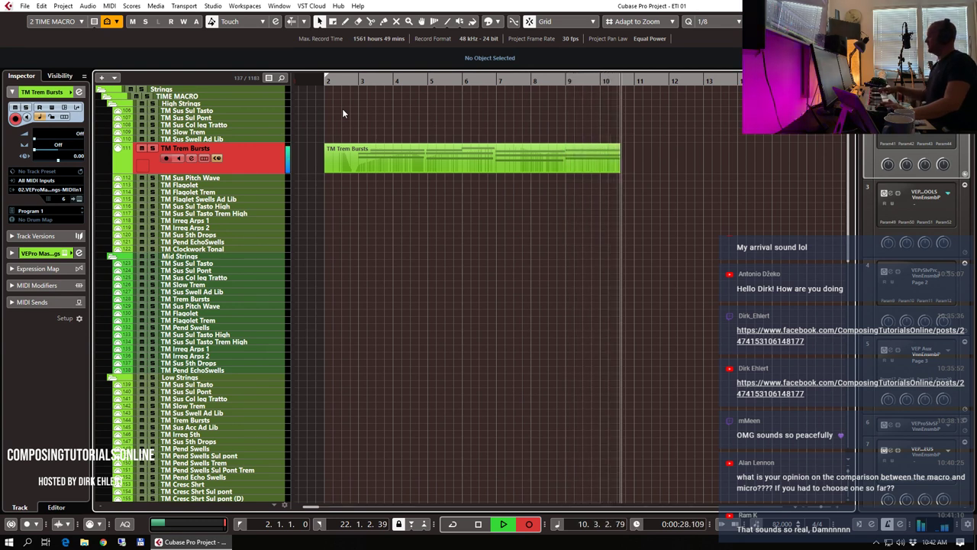
pyautogui.press('space')
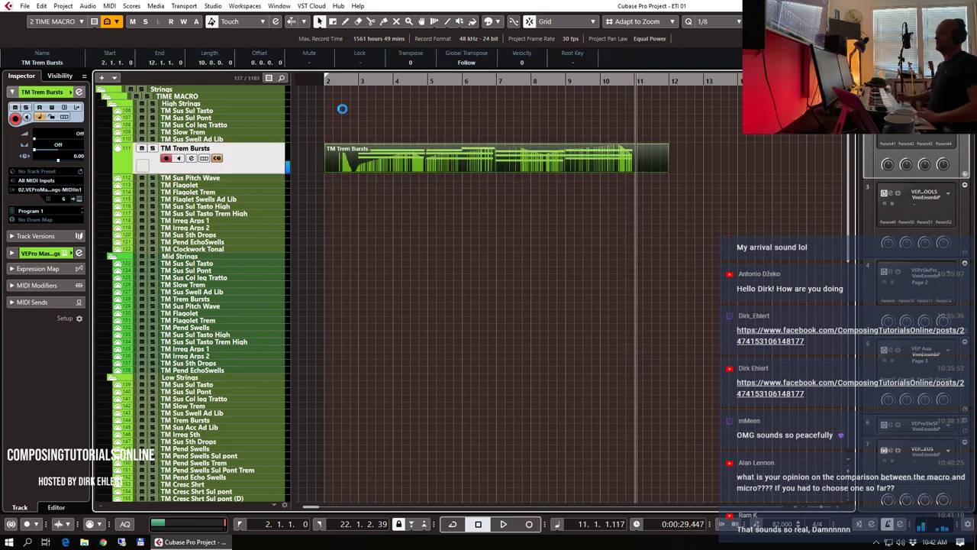
# - Quantize the recorded TM Trem Bursts notes to 1/8 and split the last upper note at bar 10
pyautogui.doubleClick(625, 163)
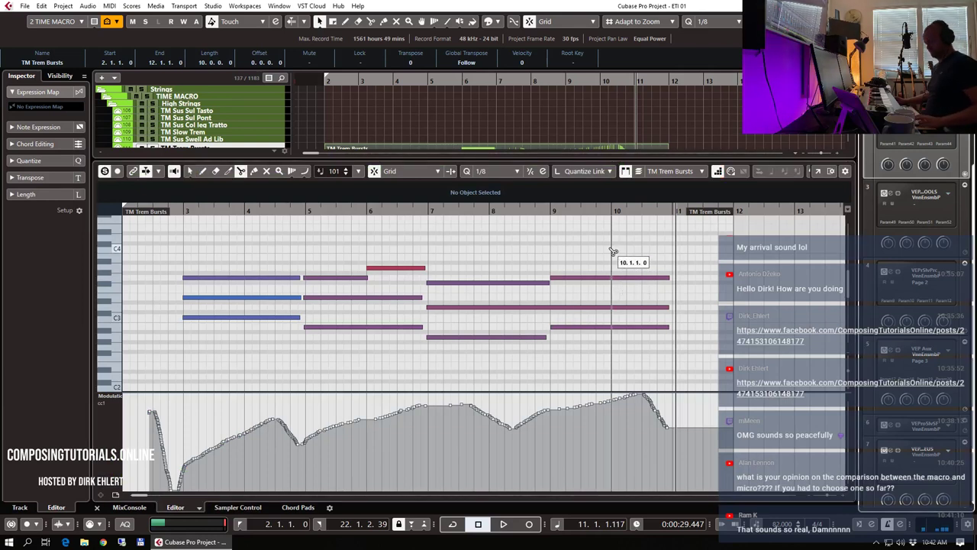
pyautogui.press('q')
pyautogui.press('1')
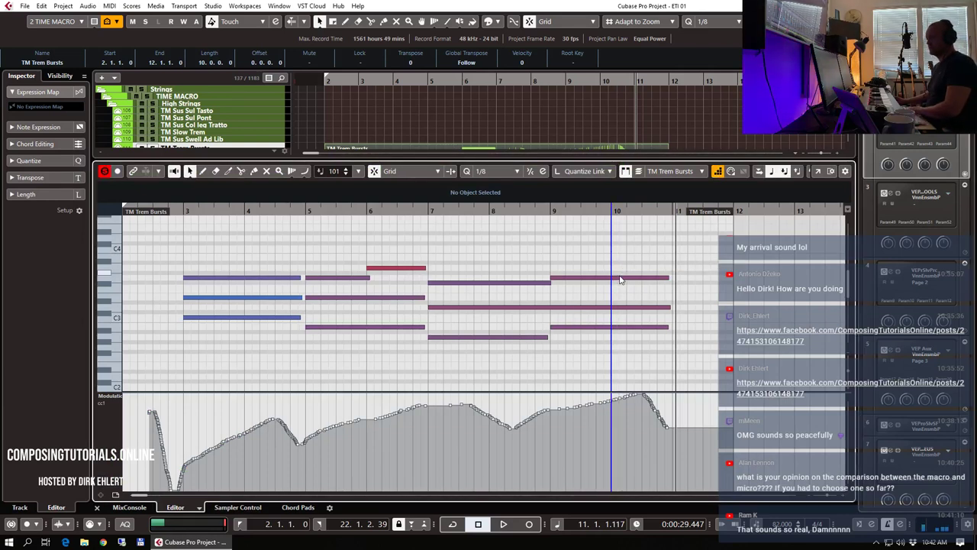
pyautogui.click(622, 277)
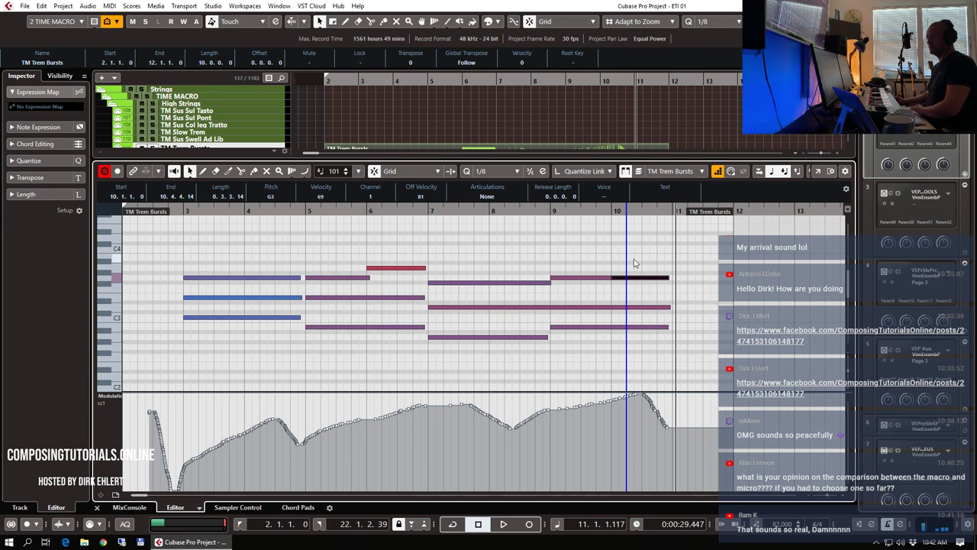
pyautogui.press('Return')
# - Select the SF OA Felt Grand Mics track in the Keys folder and switch the track visibility to the 3 TIME MICRO configuration
pyautogui.click(328, 81)
pyautogui.scroll(-15, 420, 200)
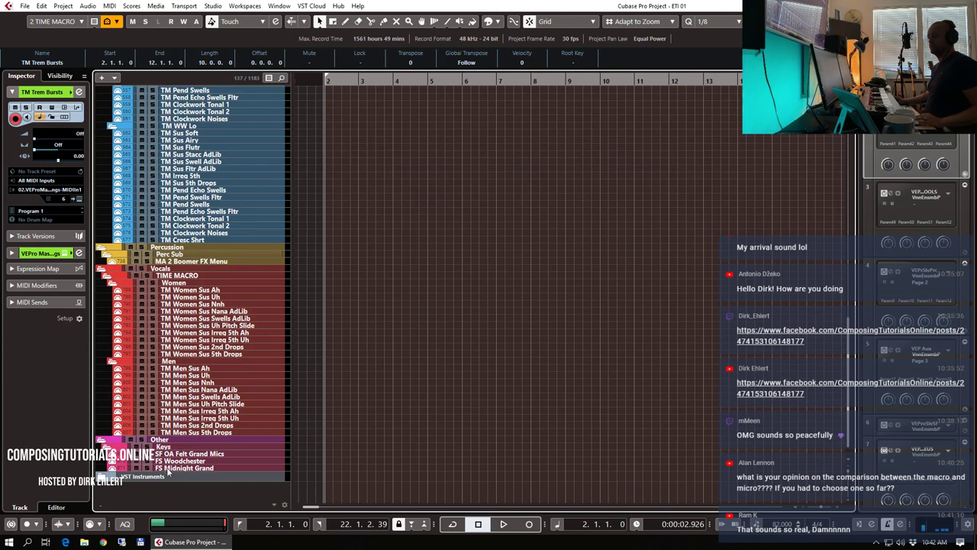
pyautogui.click(192, 454)
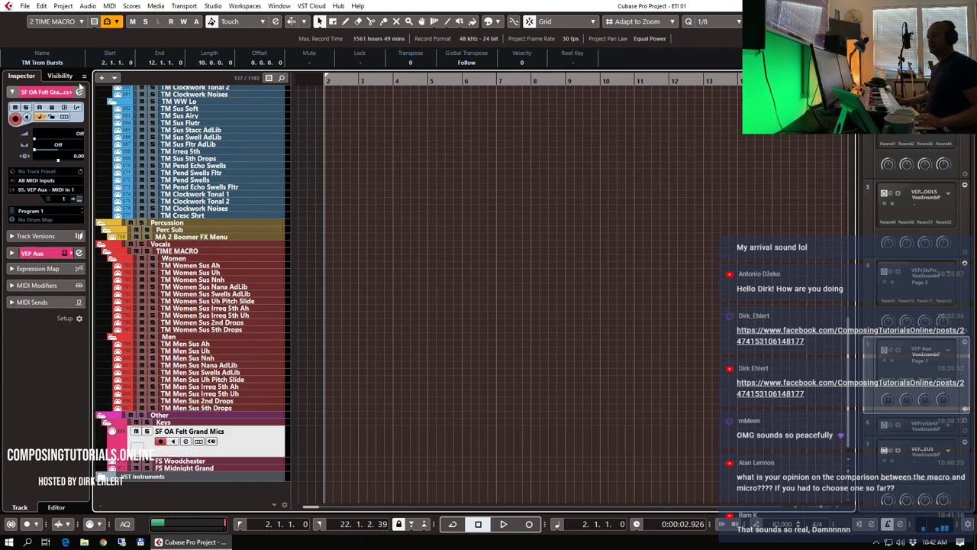
pyautogui.click(80, 23)
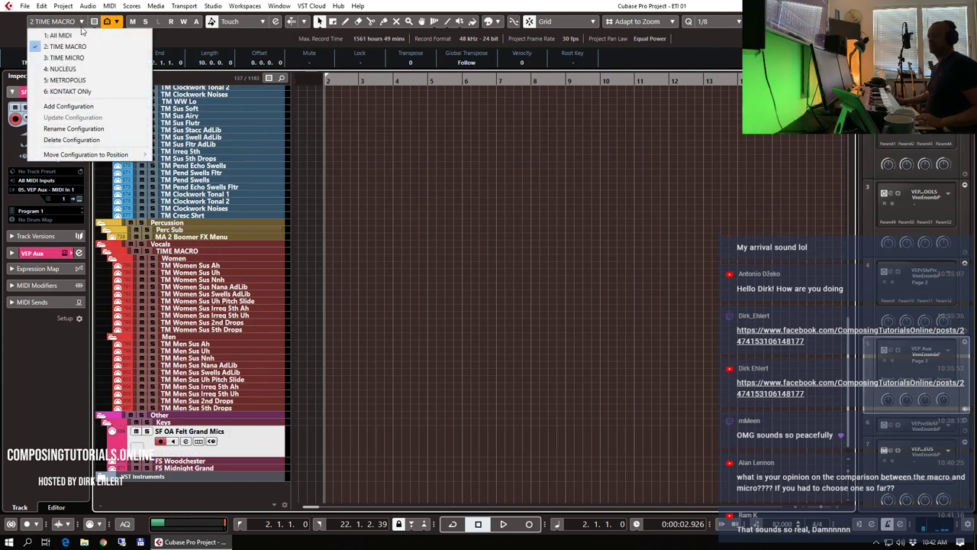
pyautogui.click(82, 61)
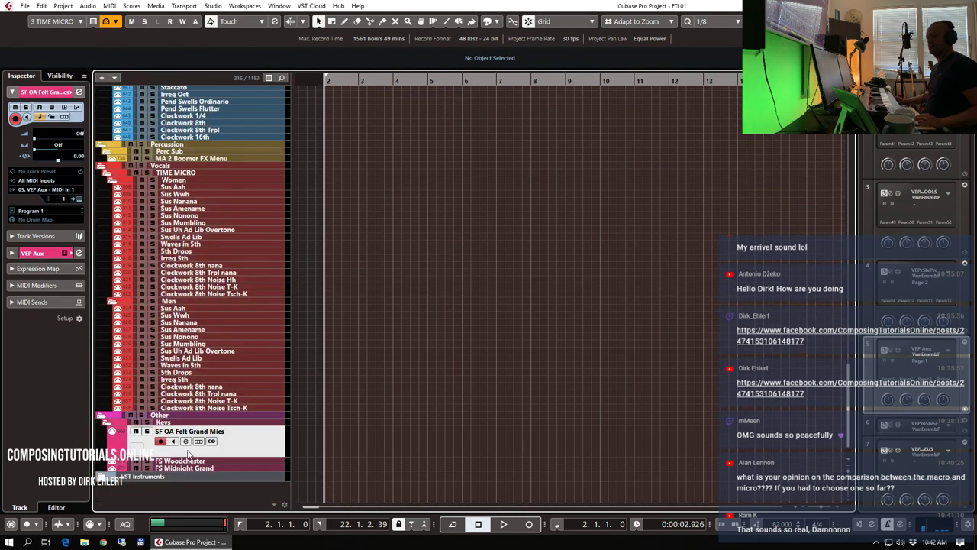
# - Make the TiMic Harp Celeste Mandolin folder visible with all its tracks and update the TIME MICRO visibility configuration
pyautogui.click(61, 75)
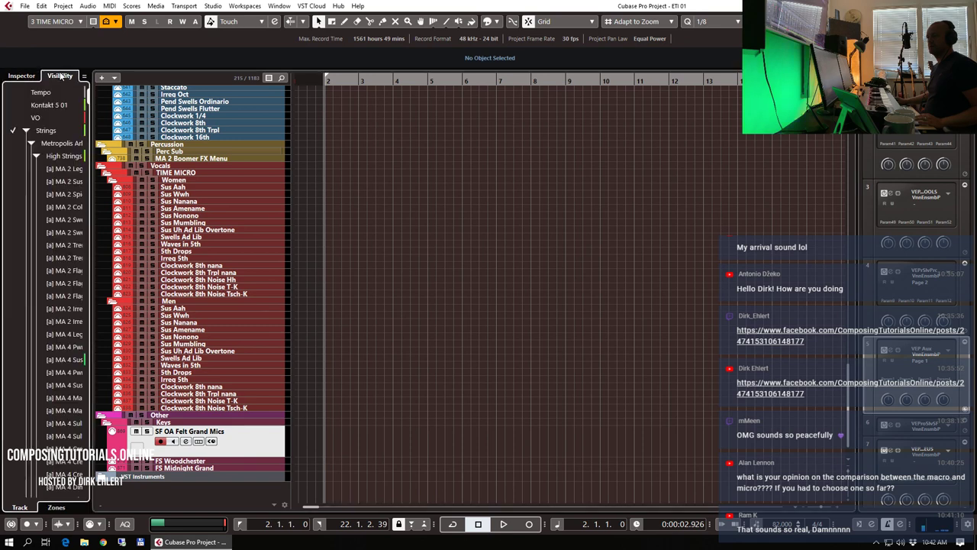
pyautogui.click(180, 423)
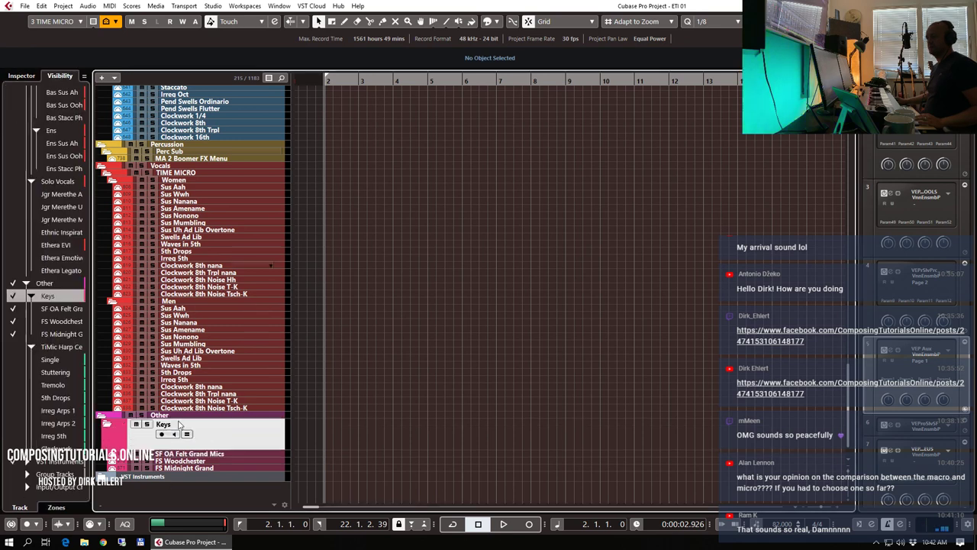
pyautogui.click(12, 347)
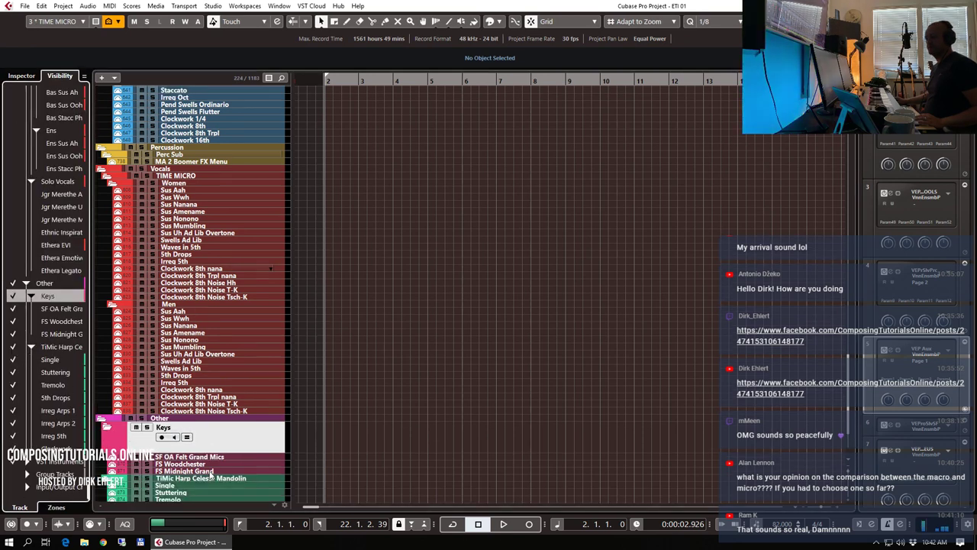
pyautogui.scroll(-3, 205, 463)
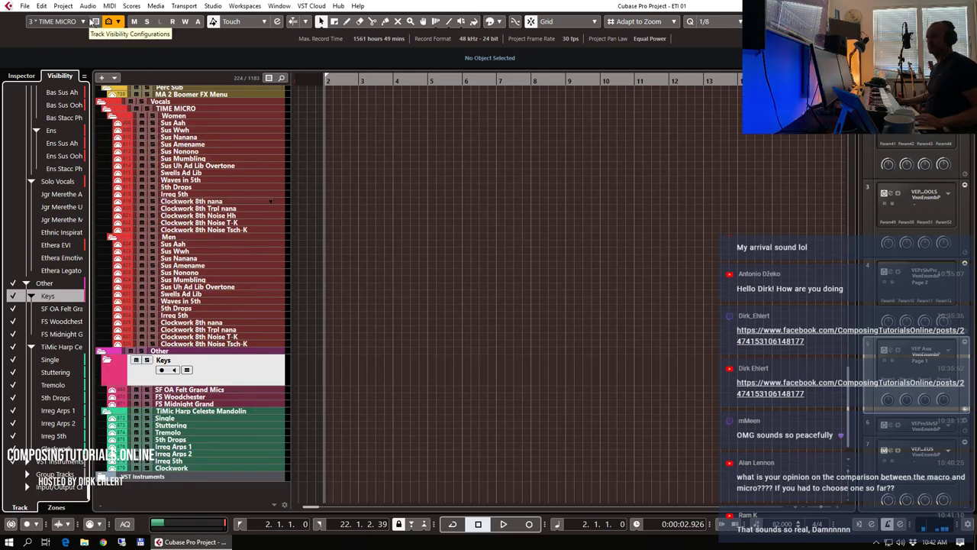
pyautogui.click(84, 22)
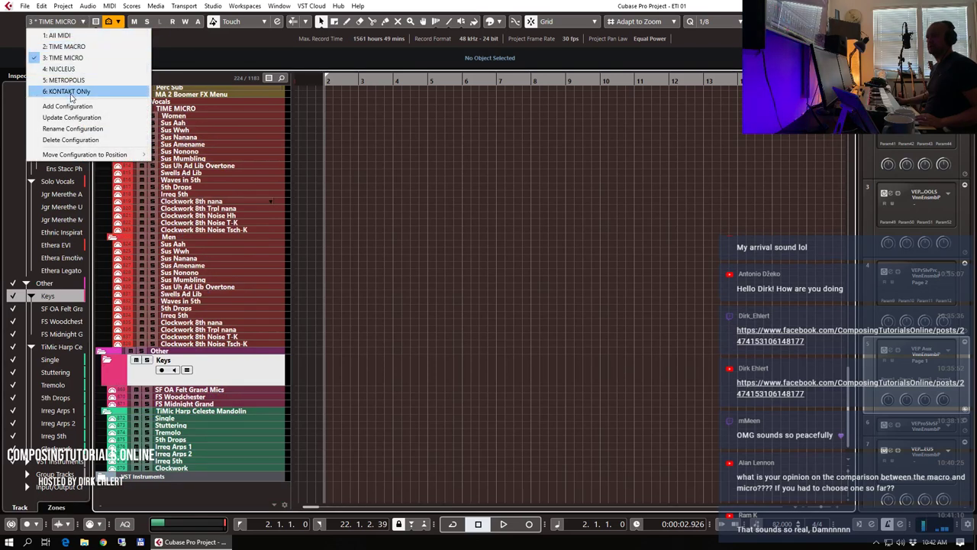
pyautogui.click(61, 118)
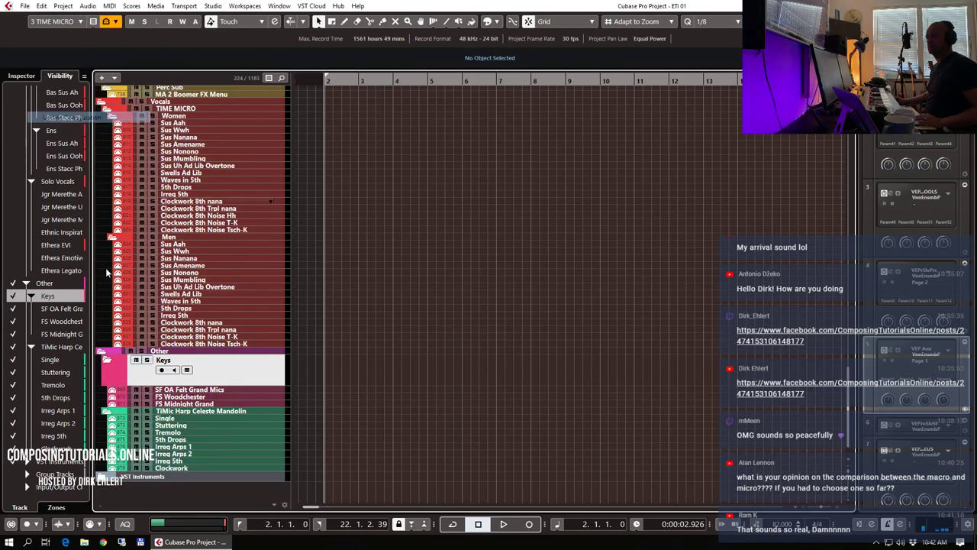
# - Audition the Single track in the TiMic Harp Celeste Mandolin folder and record a part on the Stuttering track from bar 2
pyautogui.click(196, 420)
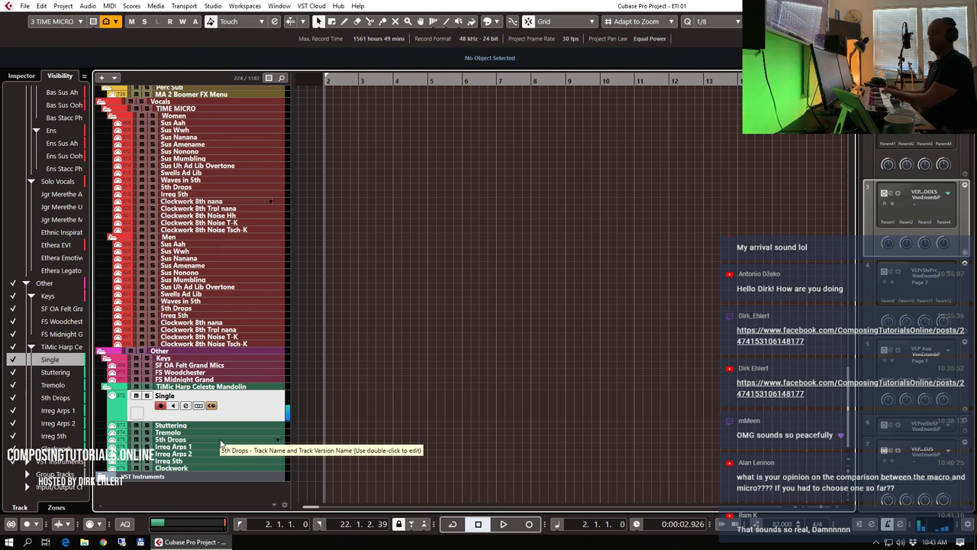
pyautogui.click(213, 426)
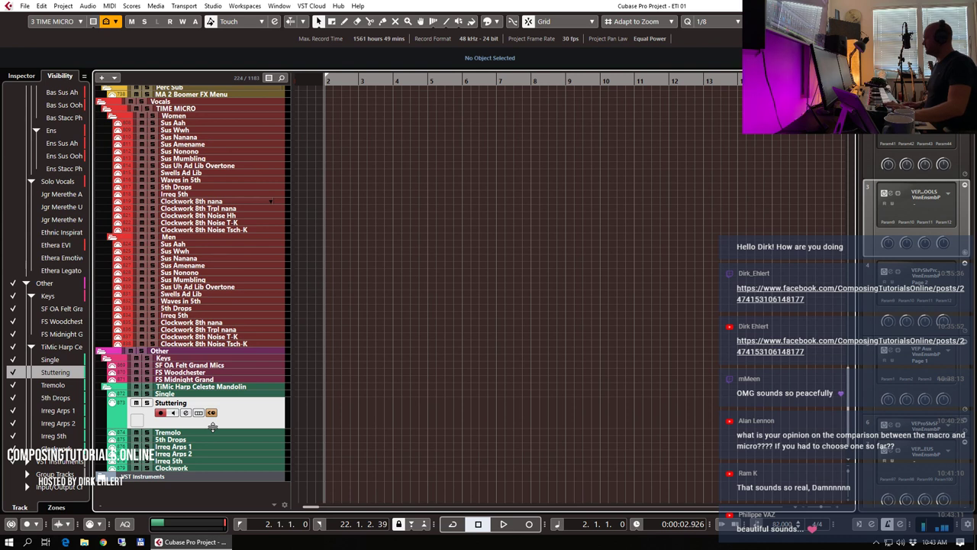
pyautogui.press('KP_Multiply')
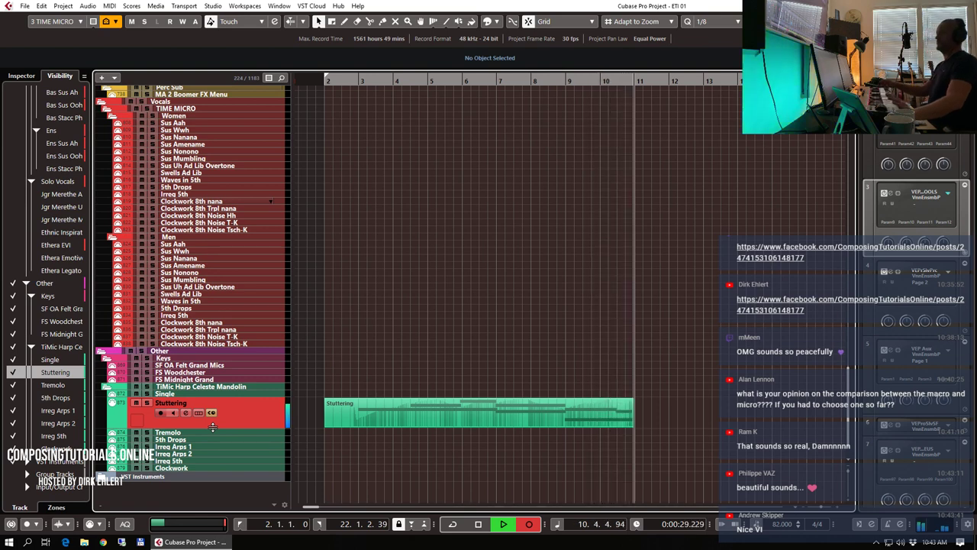
pyautogui.press('space')
# - Trim the start of the recorded Stuttering part to bar 3
pyautogui.doubleClick(470, 402)
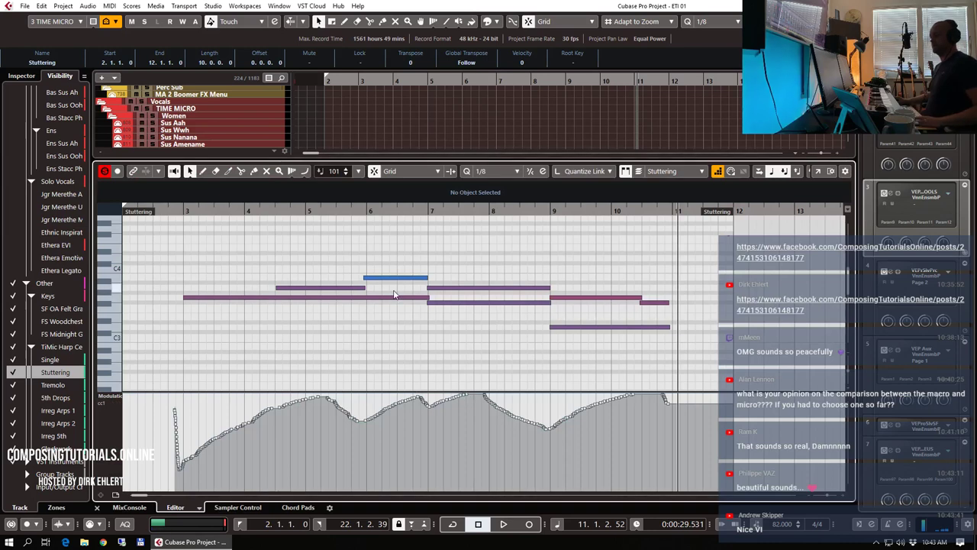
pyautogui.moveTo(153, 212); pyautogui.dragTo(192, 214)
pyautogui.press('Return')
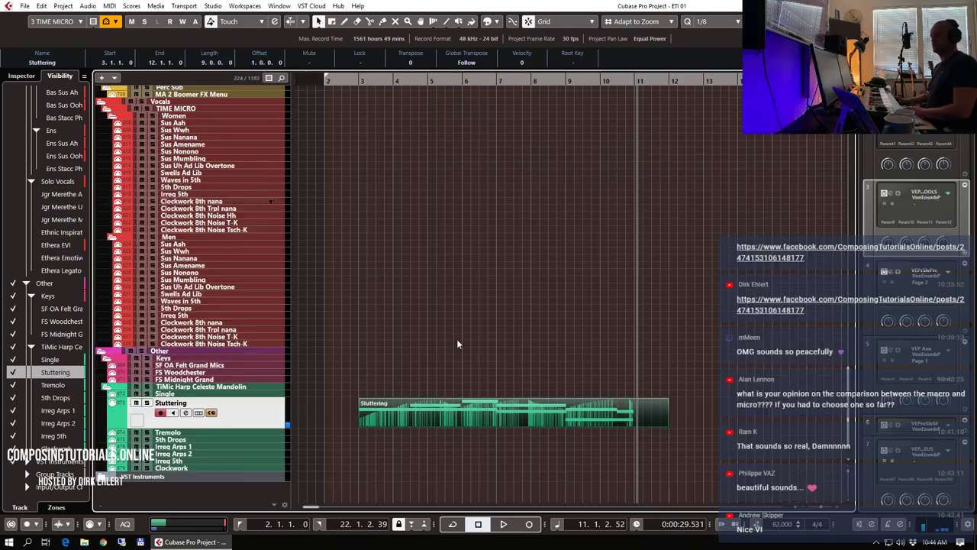
# - Play the Stuttering part soloed from bar 3, stop playback and release the solo
pyautogui.press('s')
pyautogui.click(357, 92)
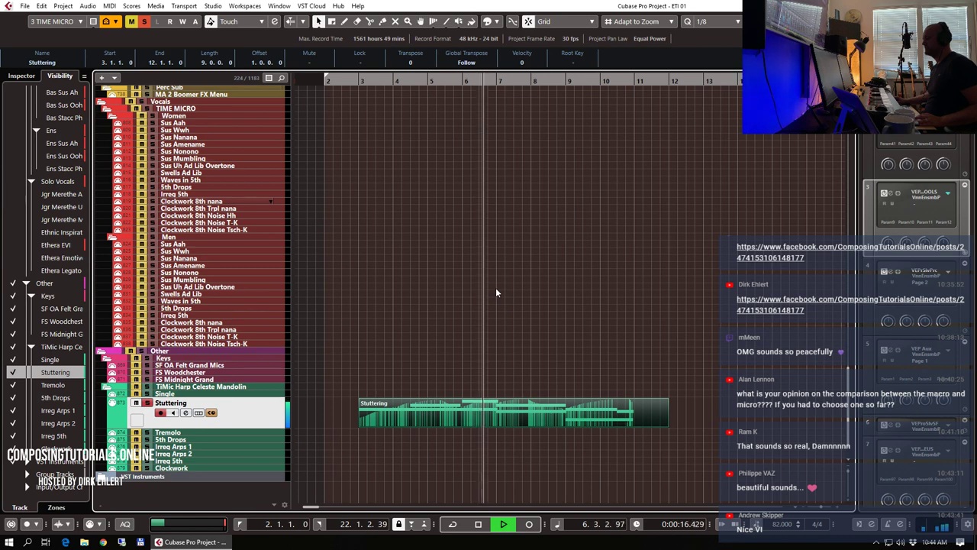
pyautogui.press('space')
pyautogui.press('s')
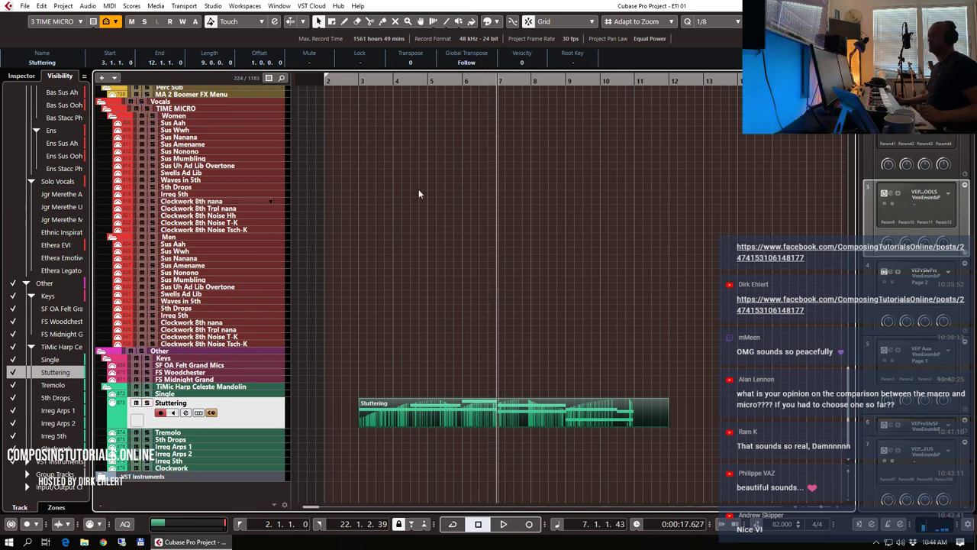
# - Audition the SF OA Felt Grand Mics track and check the audio sends of its VEP Aux instrument
pyautogui.scroll(15, 460, 215)
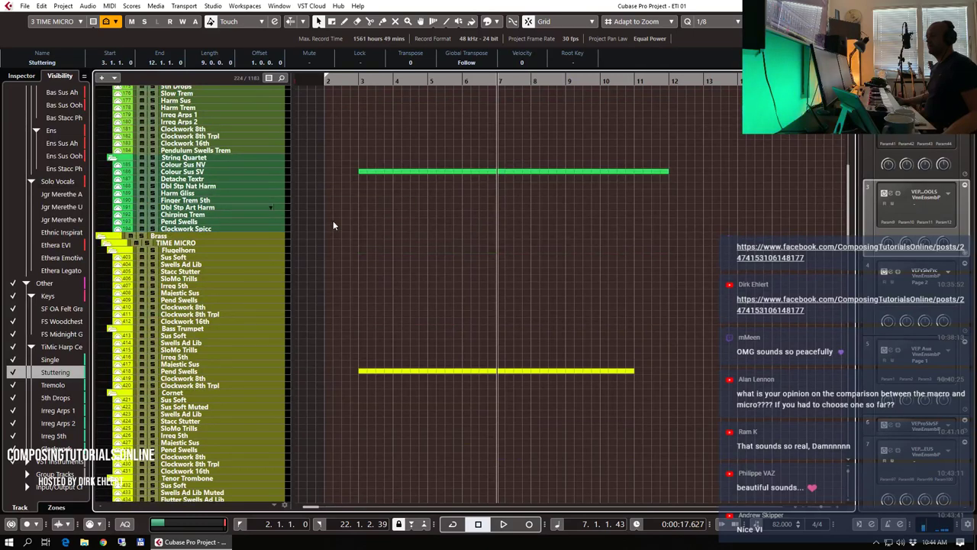
pyautogui.scroll(-15, 354, 226)
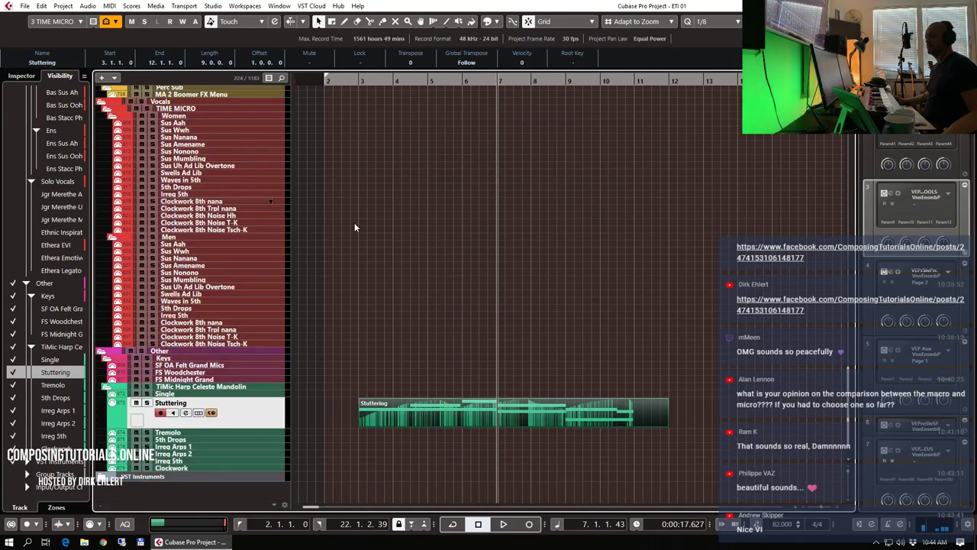
pyautogui.click(229, 366)
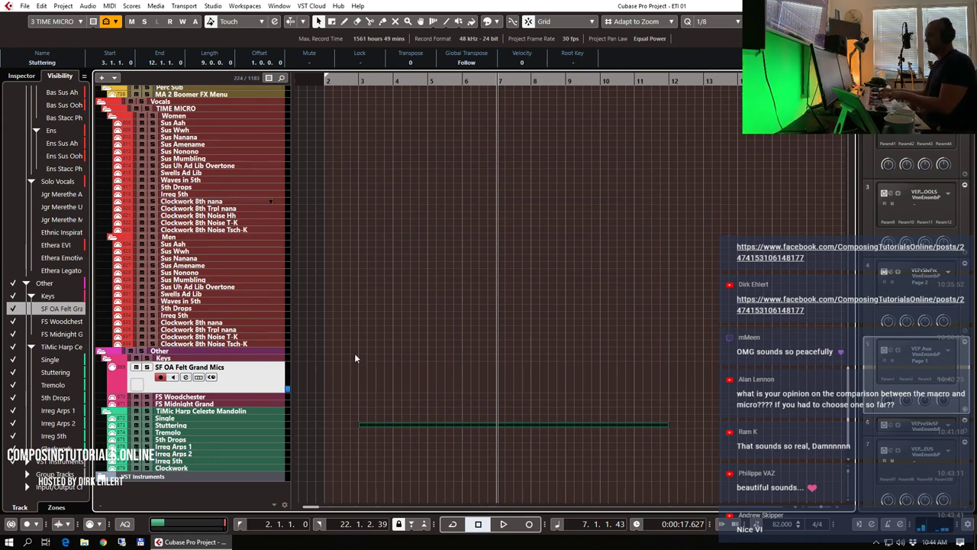
pyautogui.click(21, 77)
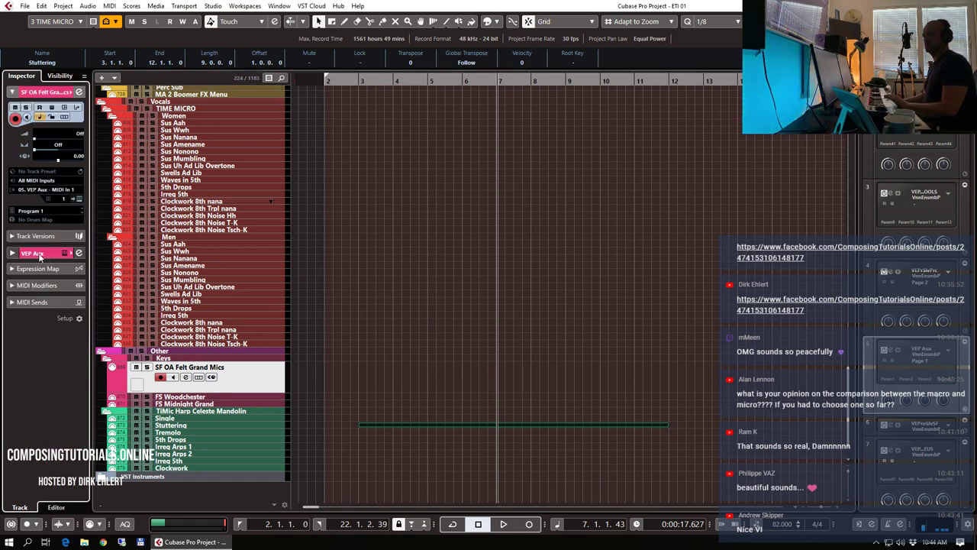
pyautogui.click(40, 257)
pyautogui.click(42, 223)
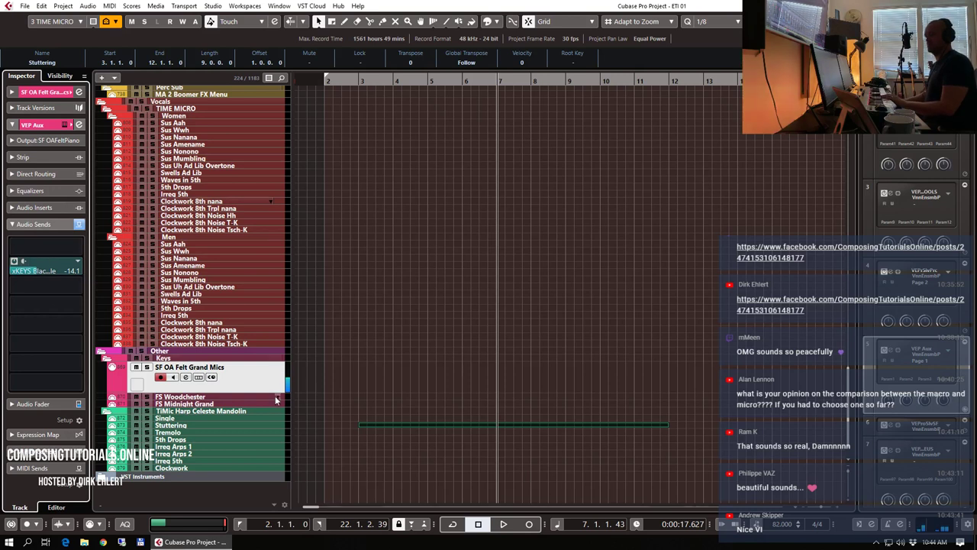
# - Record a chordal keyboard part on the FS Woodchester track from bar 2
pyautogui.click(256, 397)
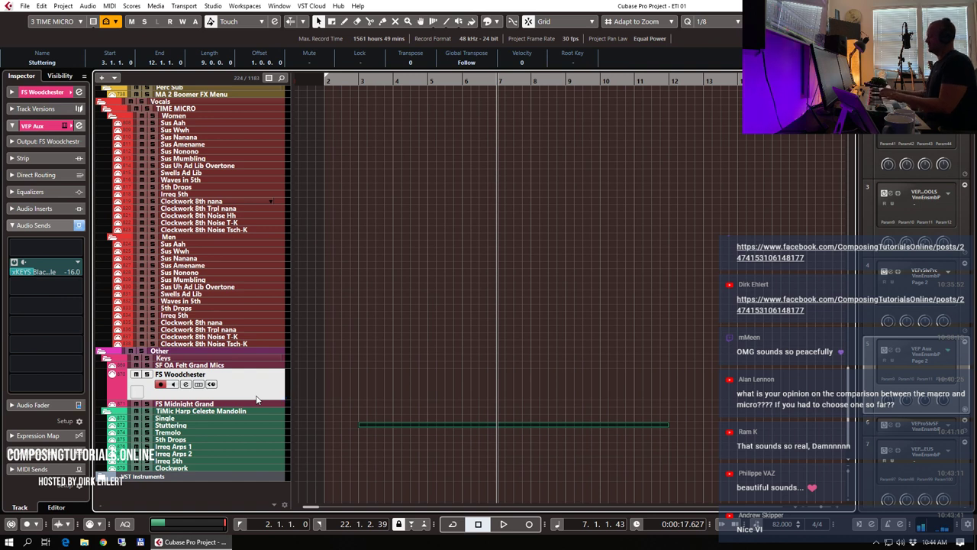
pyautogui.press('KP_Multiply')
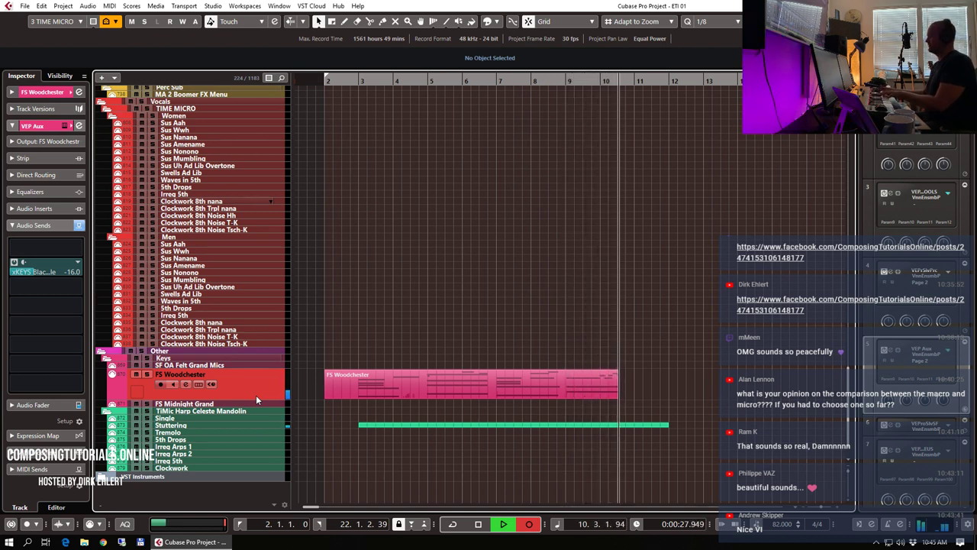
pyautogui.press('space')
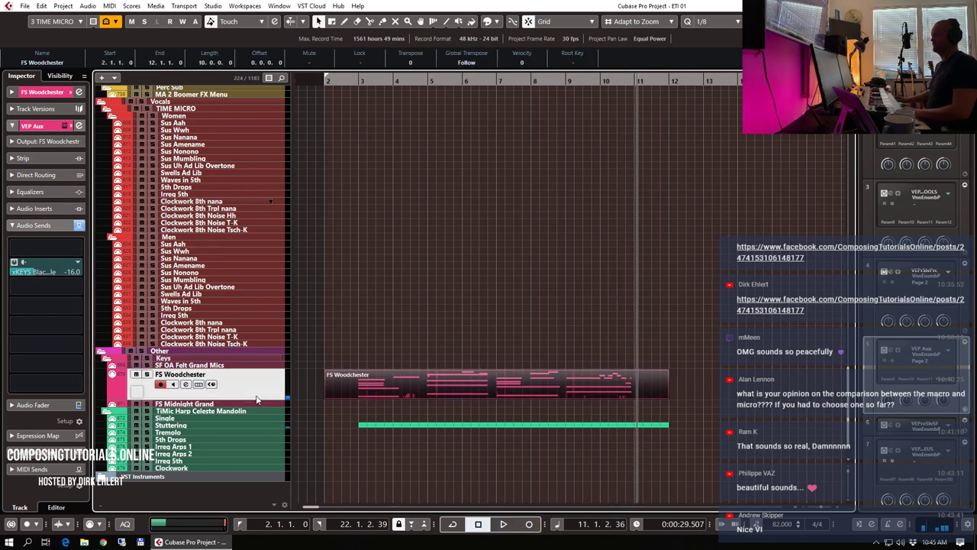
# - Check the recorded FS Woodchester notes in the Key Editor and trim the part's start to bar 3
pyautogui.press('Return')
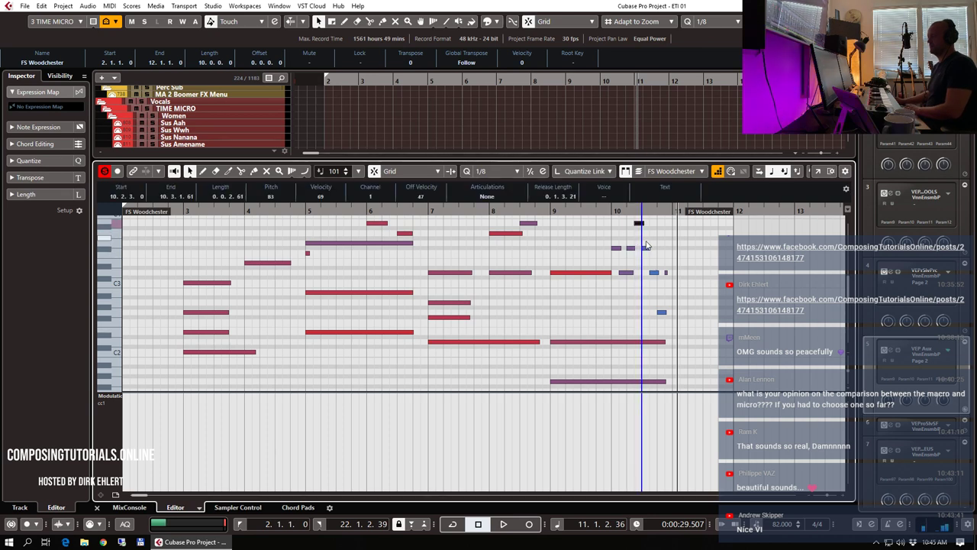
pyautogui.press('Return')
pyautogui.moveTo(327, 396); pyautogui.dragTo(356, 395)
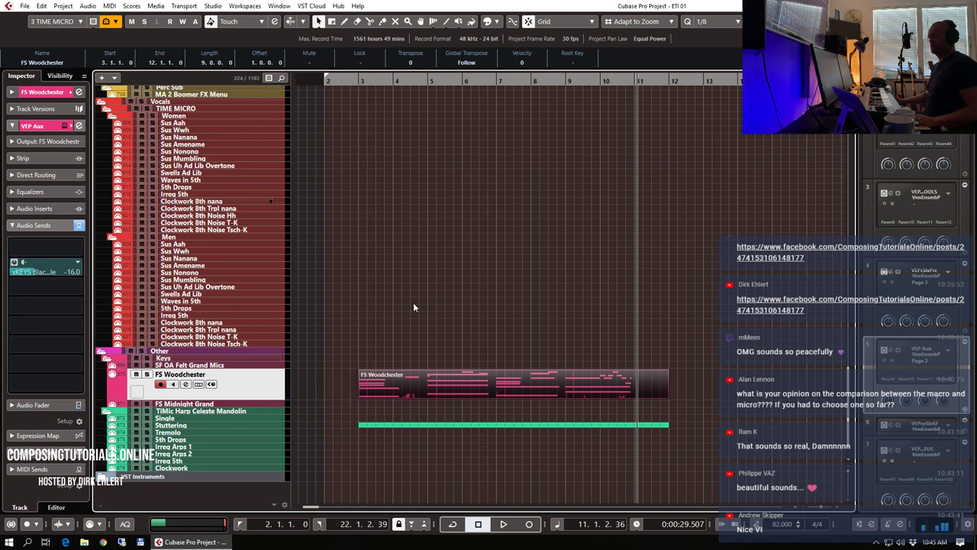
# - Play the arrangement from bar 3 and review the FS Woodchester notes around bar 5 in the Key Editor
pyautogui.click(355, 81)
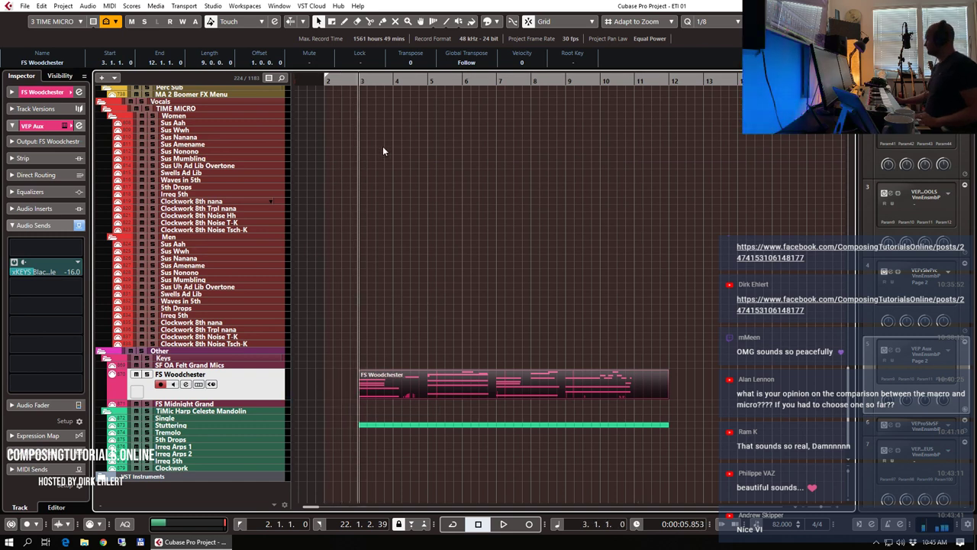
pyautogui.press('space')
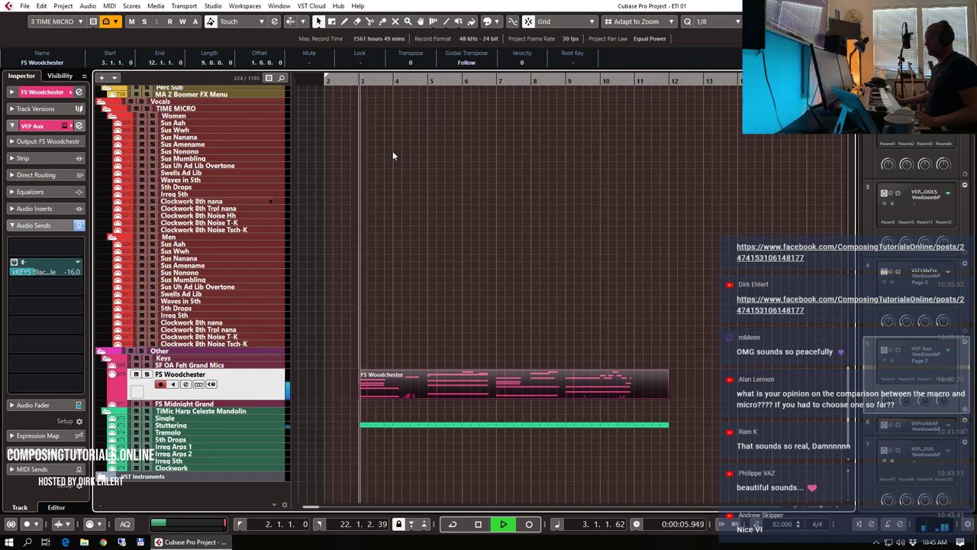
pyautogui.press('g')
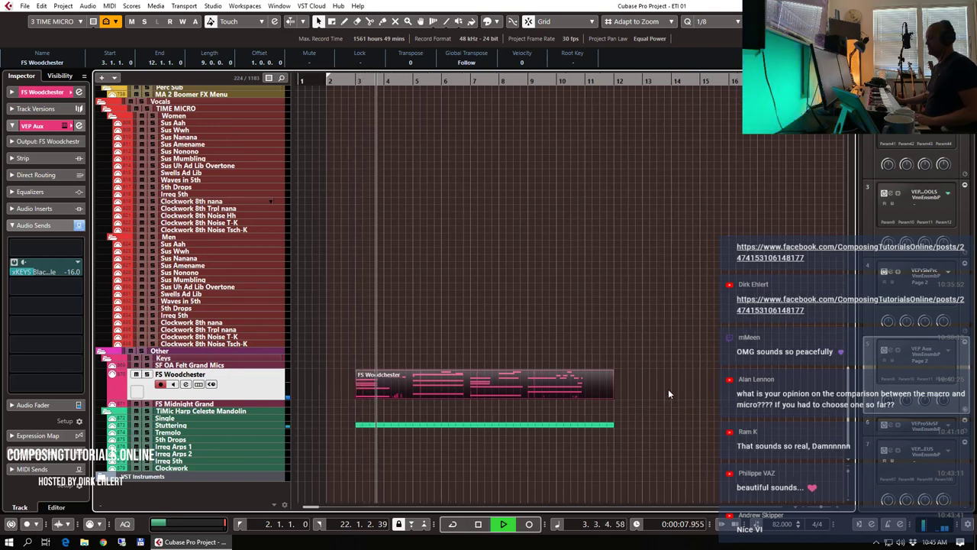
pyautogui.press('h')
pyautogui.press('h')
pyautogui.press('h')
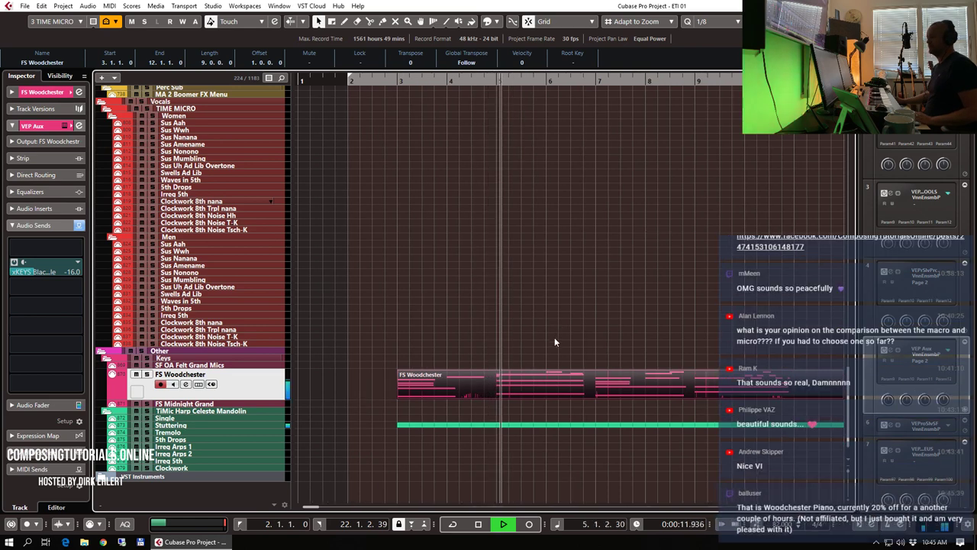
pyautogui.press('Return')
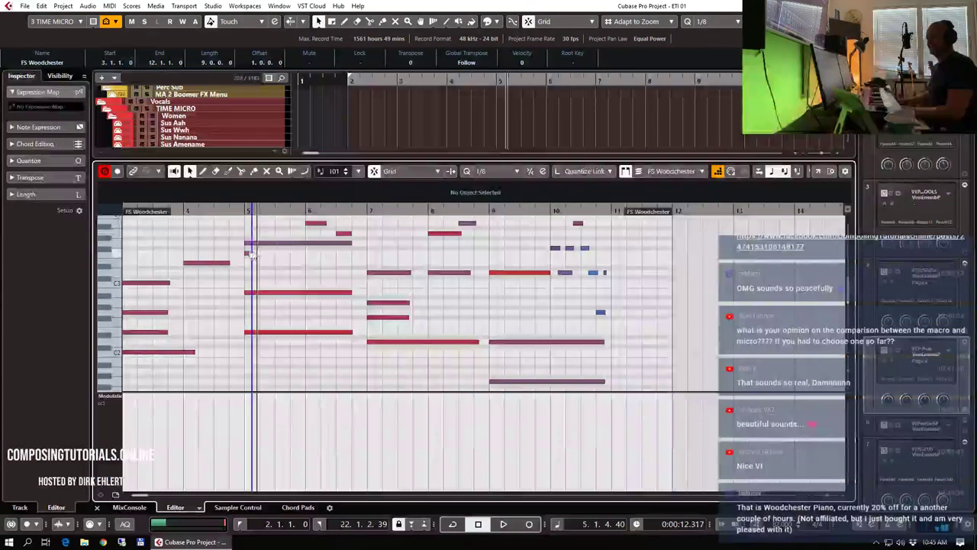
pyautogui.press('Return')
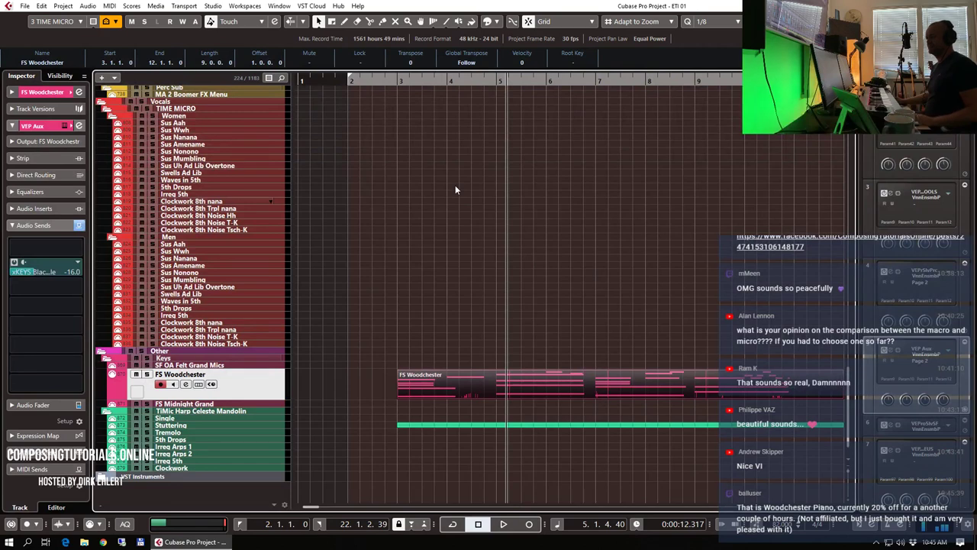
# - Switch the track visibility configuration to METROPOLIS and look through its high and mid strings tracks
pyautogui.press('g')
pyautogui.press('g')
pyautogui.press('g')
pyautogui.scroll(-15, 445, 191)
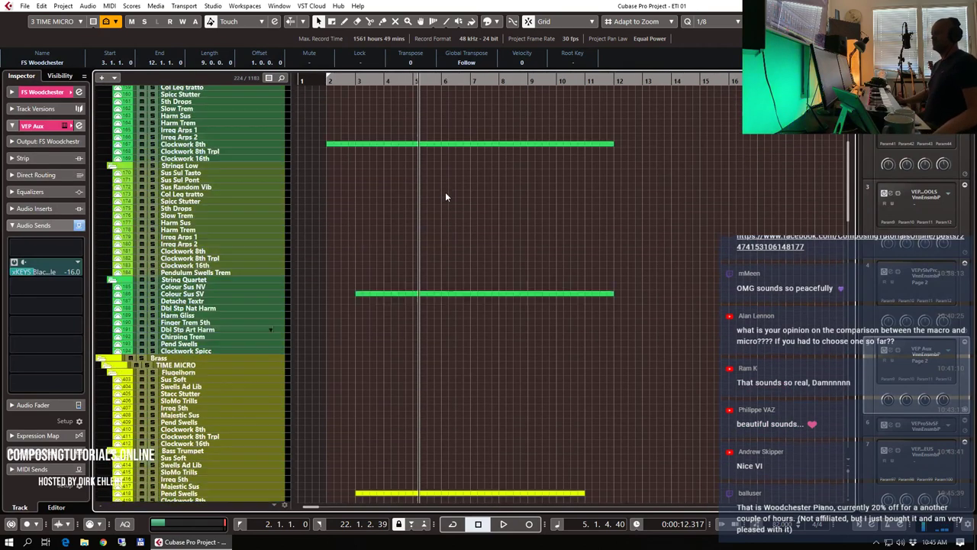
pyautogui.scroll(5, 445, 196)
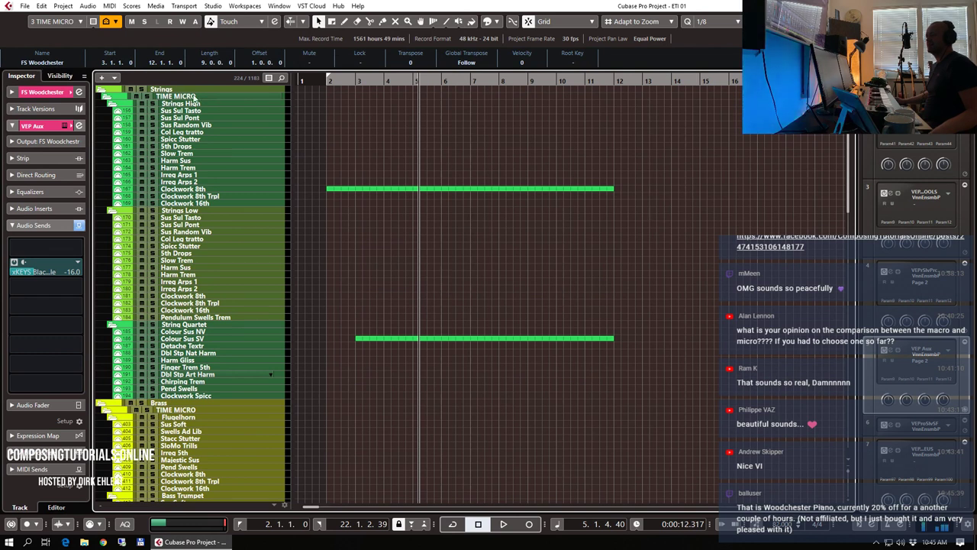
pyautogui.click(80, 23)
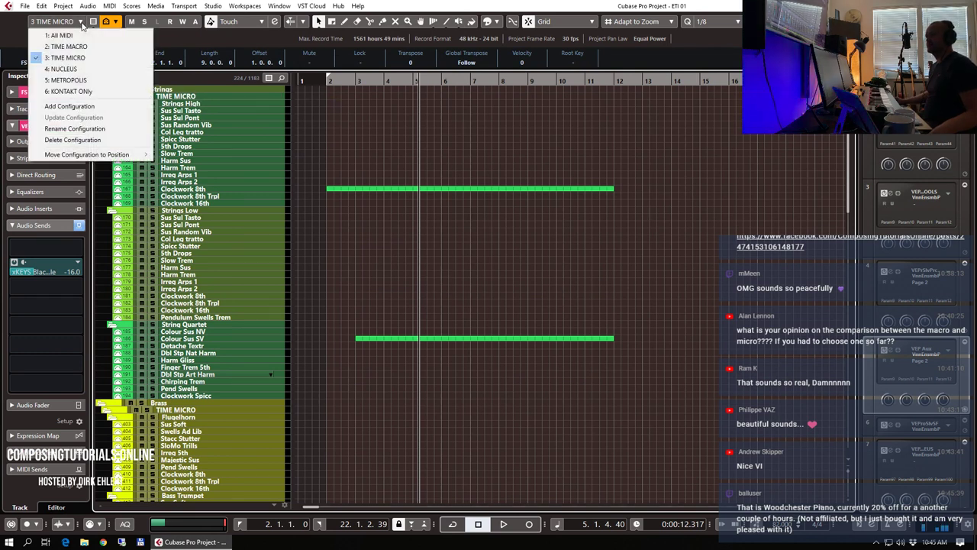
pyautogui.click(90, 82)
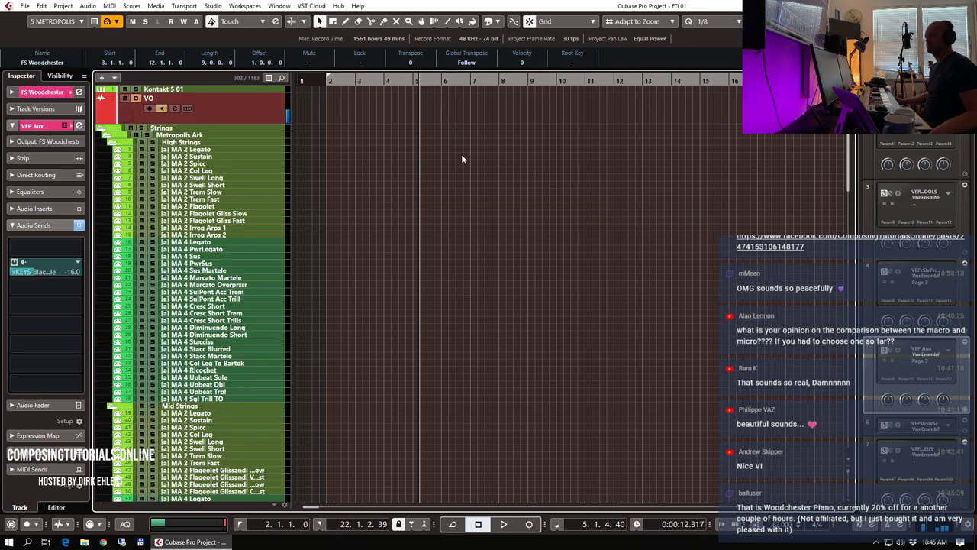
pyautogui.scroll(-5, 480, 143)
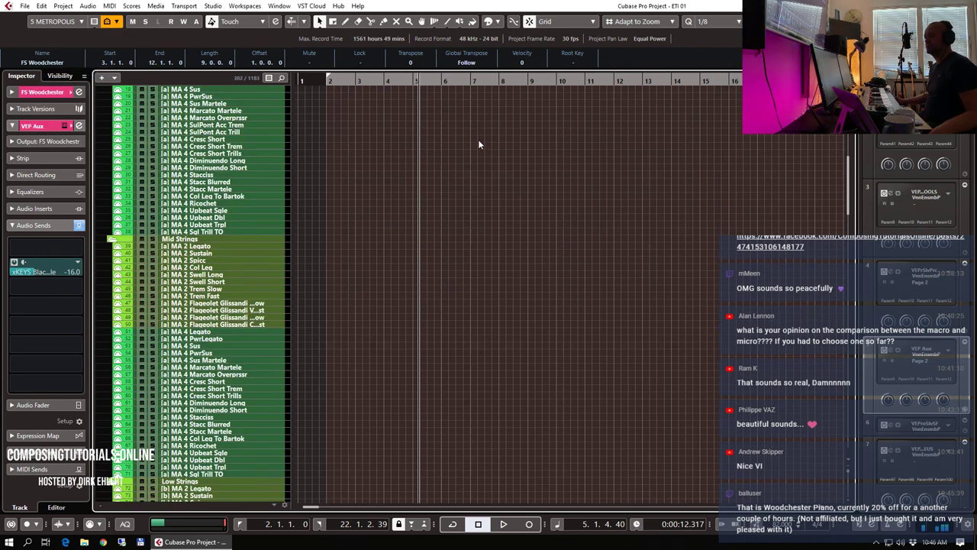
pyautogui.scroll(-3, 479, 143)
pyautogui.scroll(5, 479, 143)
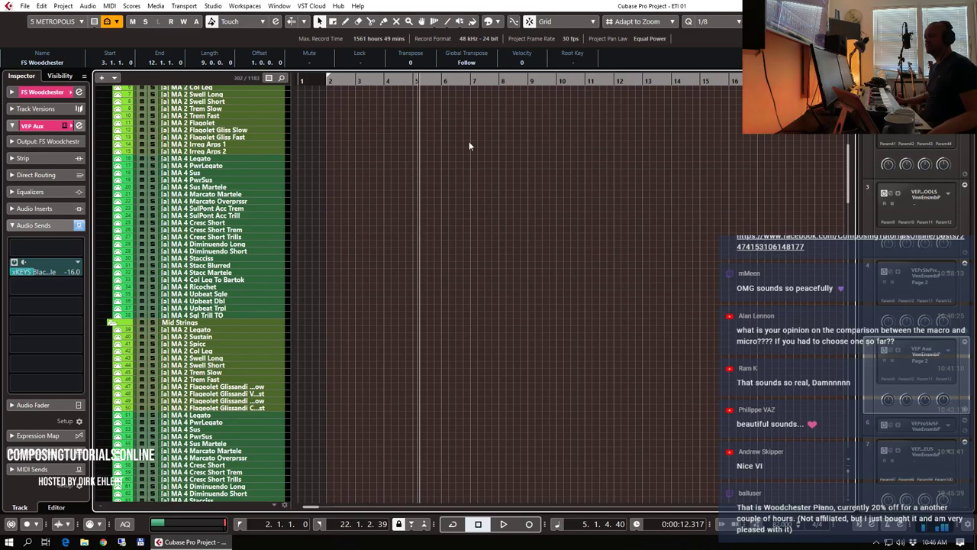
# - Audition the high strings MA 4 Legato track by playing along with the arrangement from bar 2
pyautogui.click(219, 160)
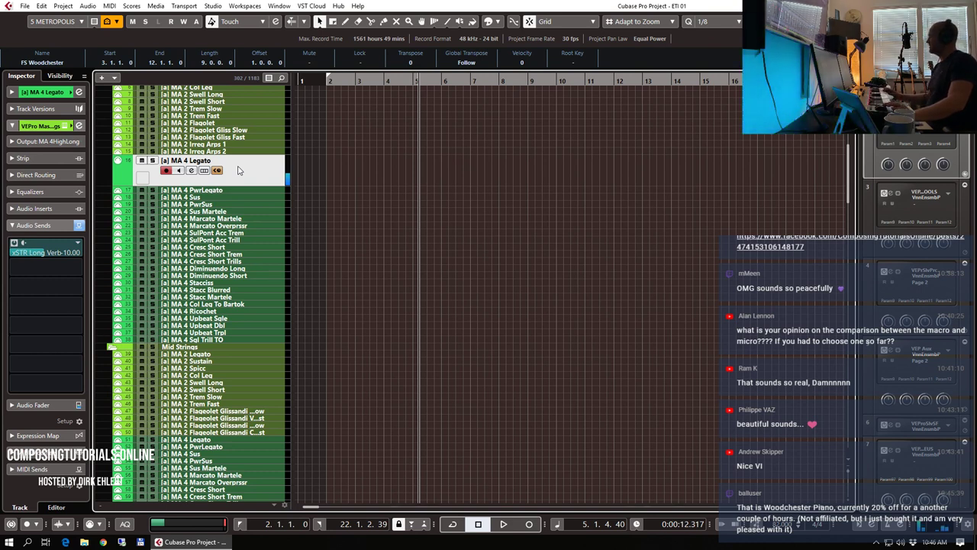
pyautogui.press('KP_1')
pyautogui.press('space')
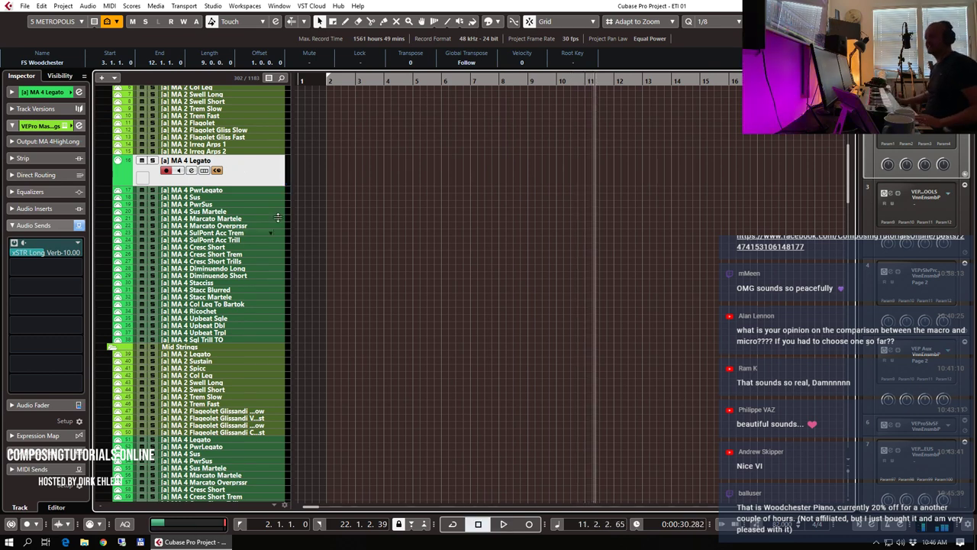
# - Audition the high strings MA 2 Legato track by playing along with the arrangement from bar 2
pyautogui.scroll(3, 383, 191)
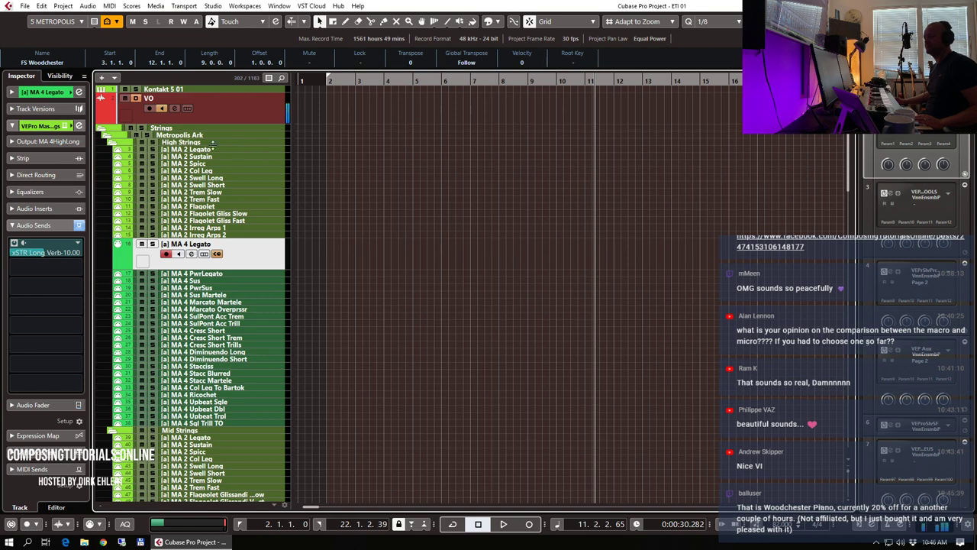
pyautogui.click(206, 152)
pyautogui.click(330, 83)
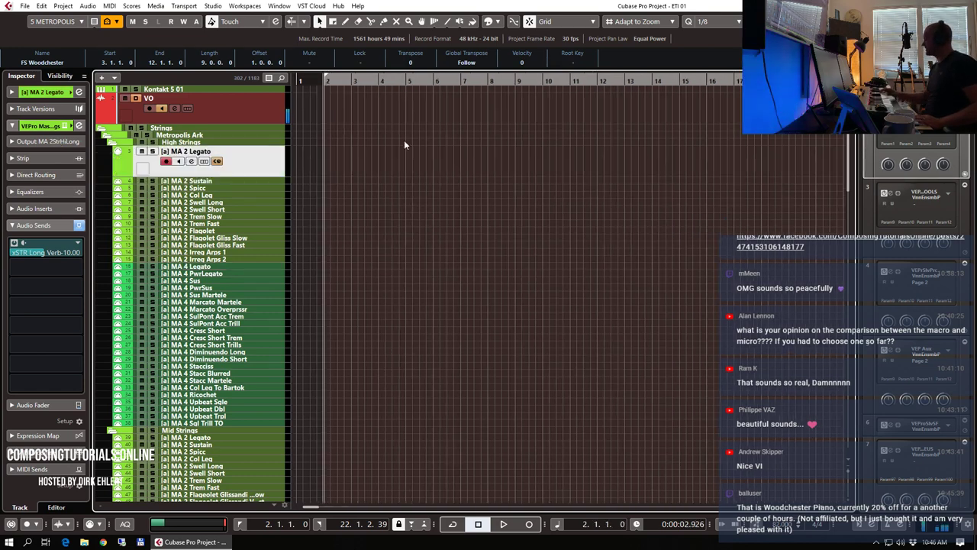
pyautogui.press('space')
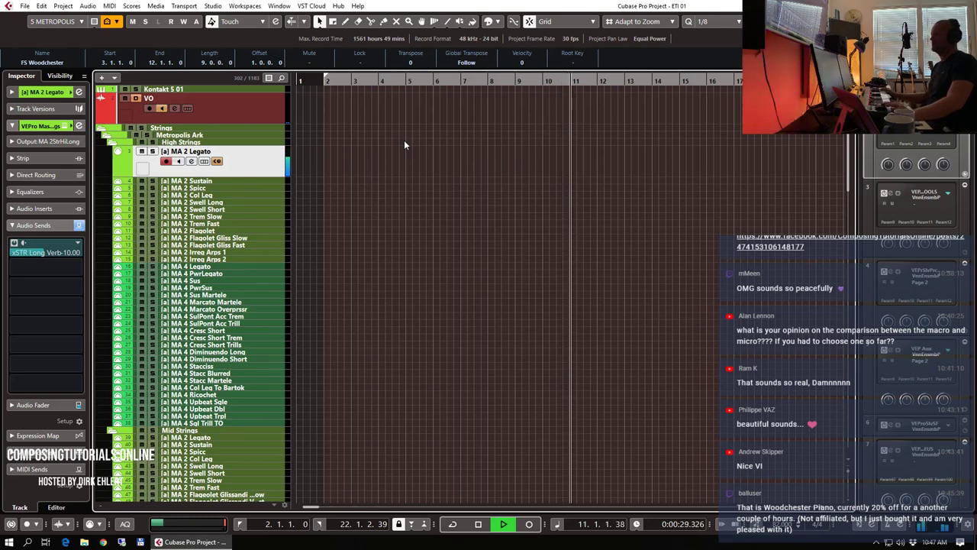
# - Audition the MA 2 Euphoniums a3 Legato track against the arrangement from bar 2, then stop playback
pyautogui.scroll(-10, 414, 275)
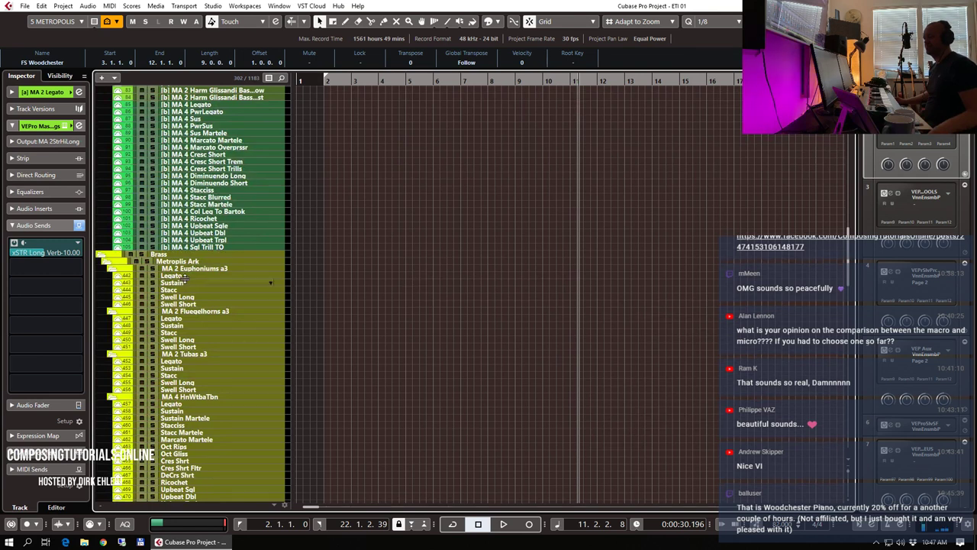
pyautogui.click(185, 277)
pyautogui.click(326, 80)
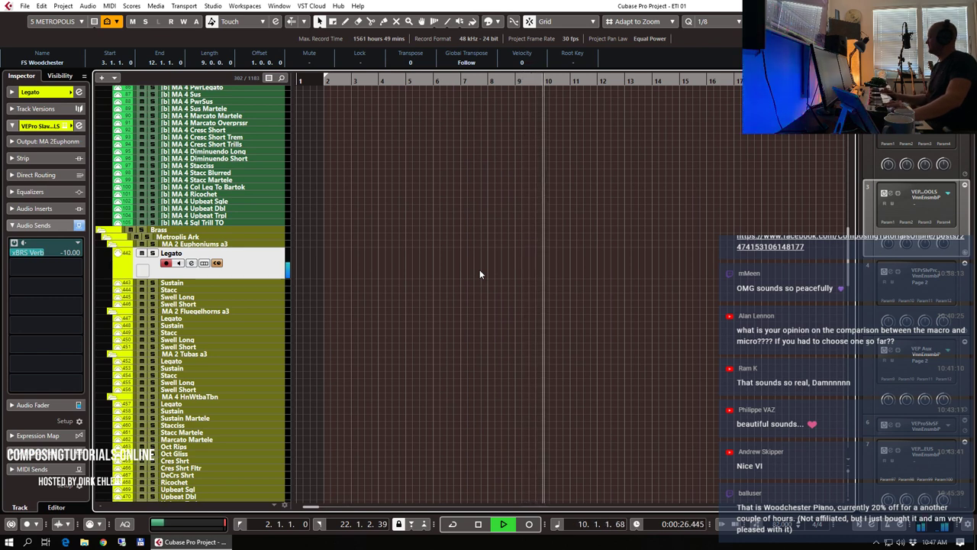
pyautogui.press('space')
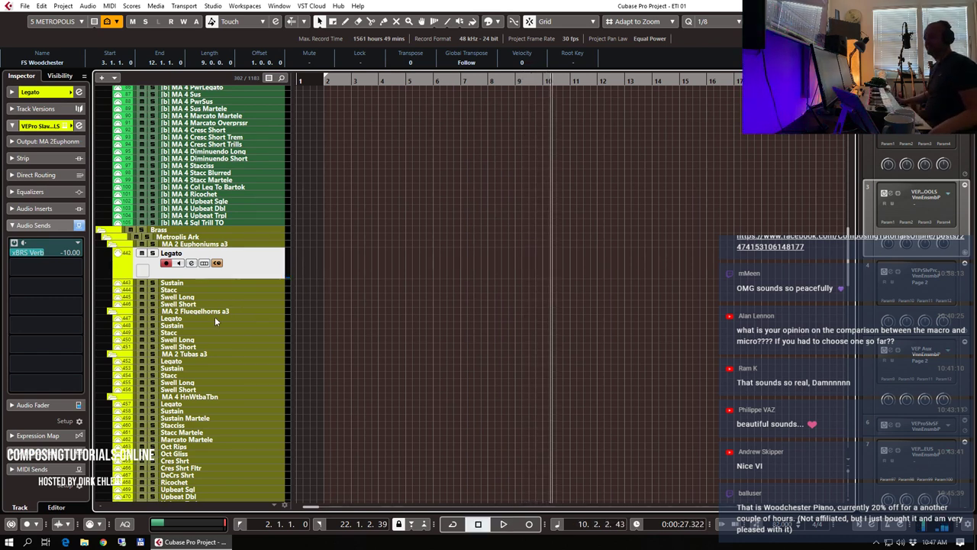
# - Audition the MA 2 Fluegelhorns a3 Legato track against the arrangement and select the MA 2 Tubas a3 folder
pyautogui.click(216, 318)
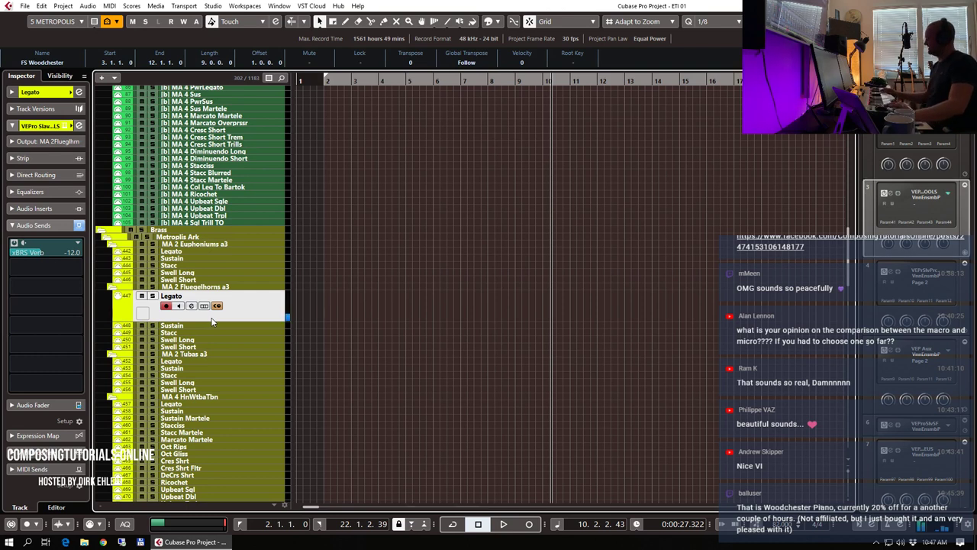
pyautogui.press('space')
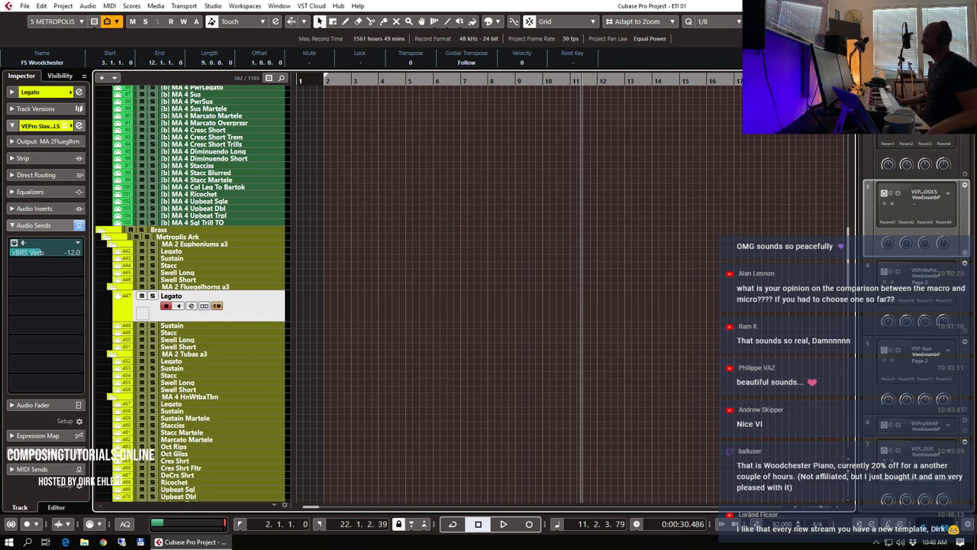
pyautogui.scroll(-3, 515, 178)
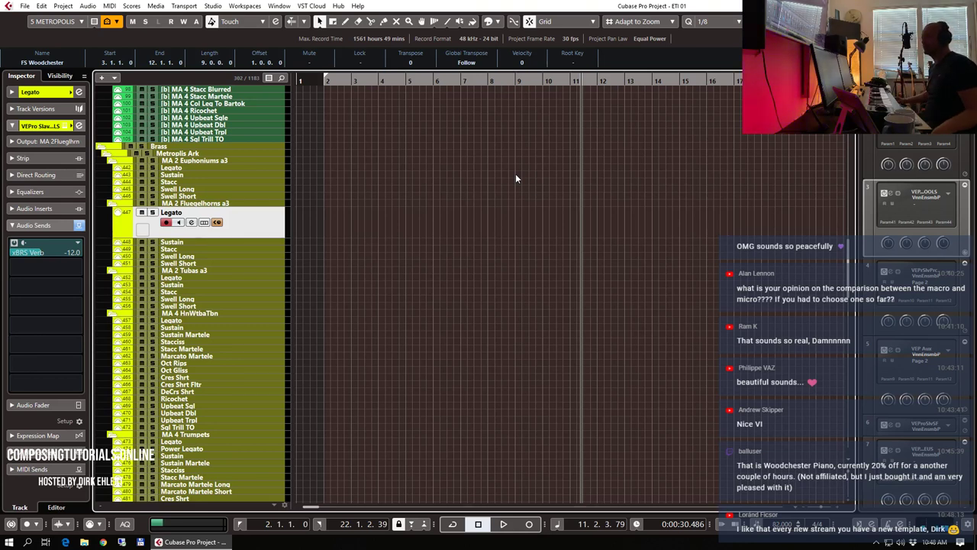
pyautogui.click(222, 269)
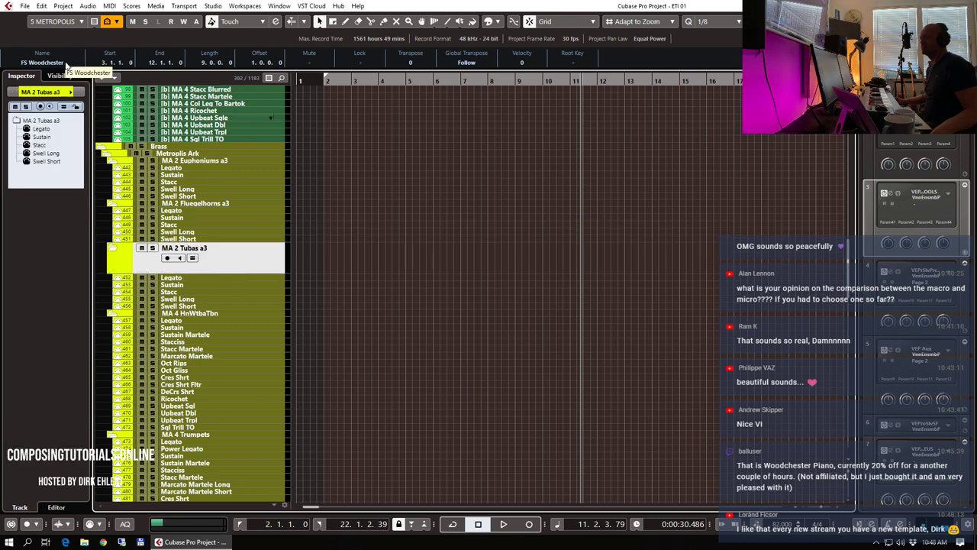
pyautogui.scroll(3, 215, 192)
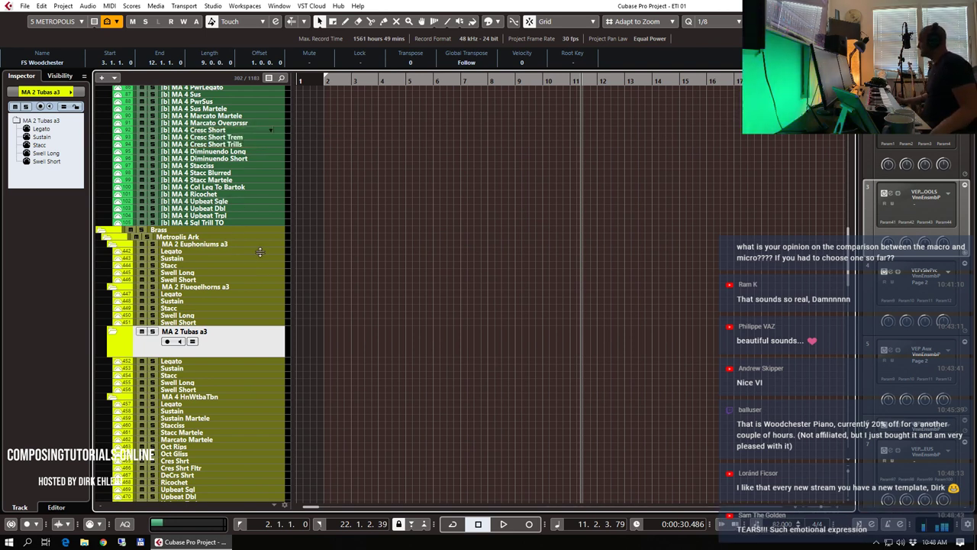
# - Switch the track visibility configuration back to TIME MICRO and bring up its woodwind tracks
pyautogui.click(82, 22)
pyautogui.click(83, 59)
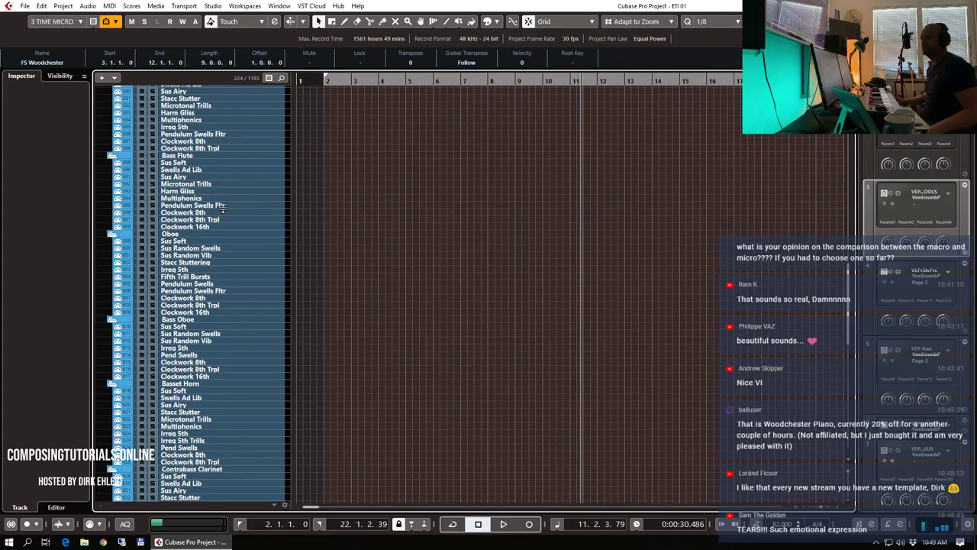
pyautogui.scroll(6, 229, 184)
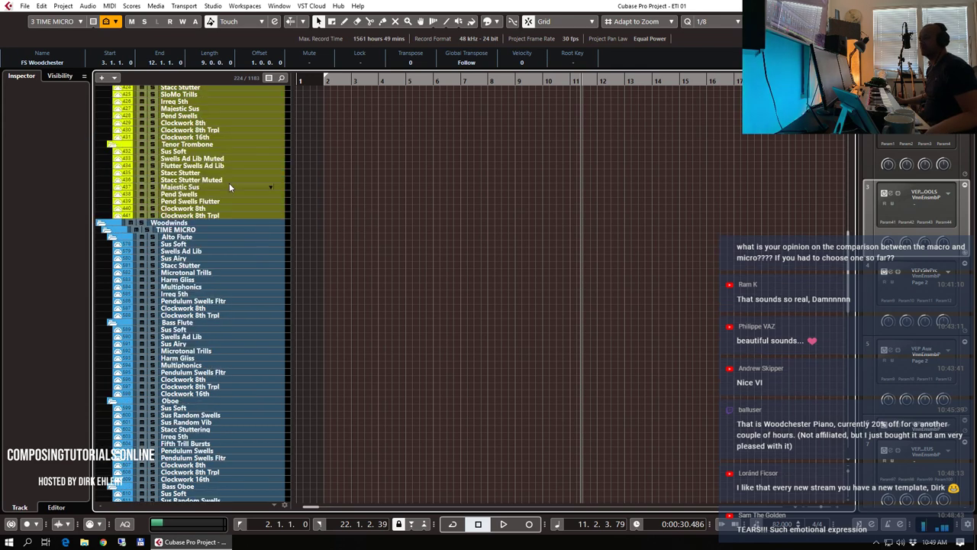
pyautogui.scroll(-3, 227, 183)
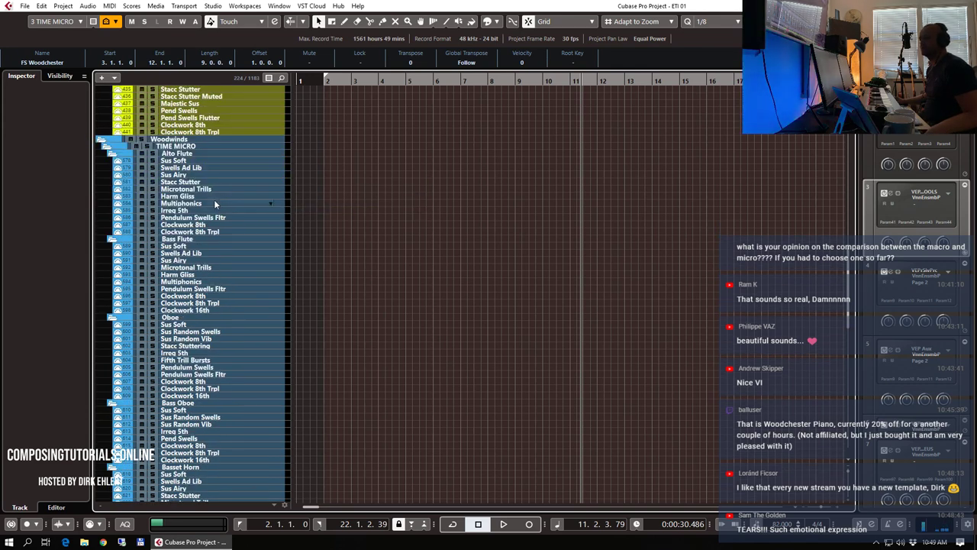
# - Play an Alto Flute Irreg 5th line along with the arrangement from bar 2 and insert it with retrospective record
pyautogui.click(213, 210)
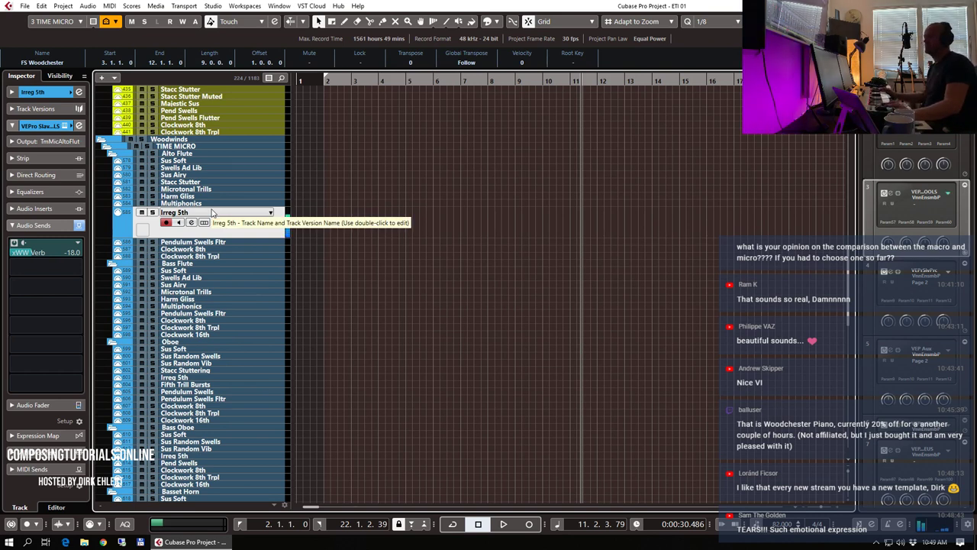
pyautogui.press('space')
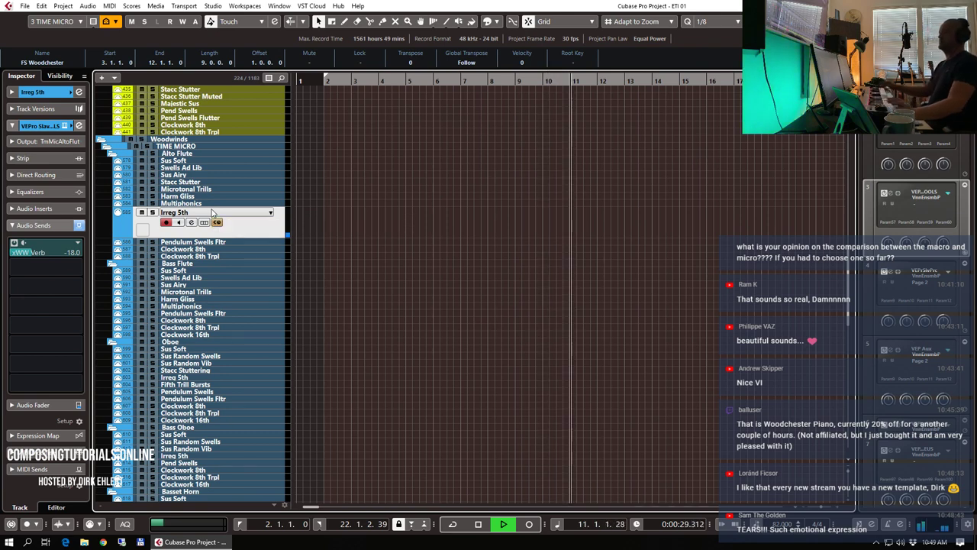
pyautogui.press('space')
pyautogui.press('shift+KP_Multiply')
# - Delete the note at bar 9 of the Alto Flute Irreg 5th part in the Key Editor and set the playhead to bar 3
pyautogui.press('Return')
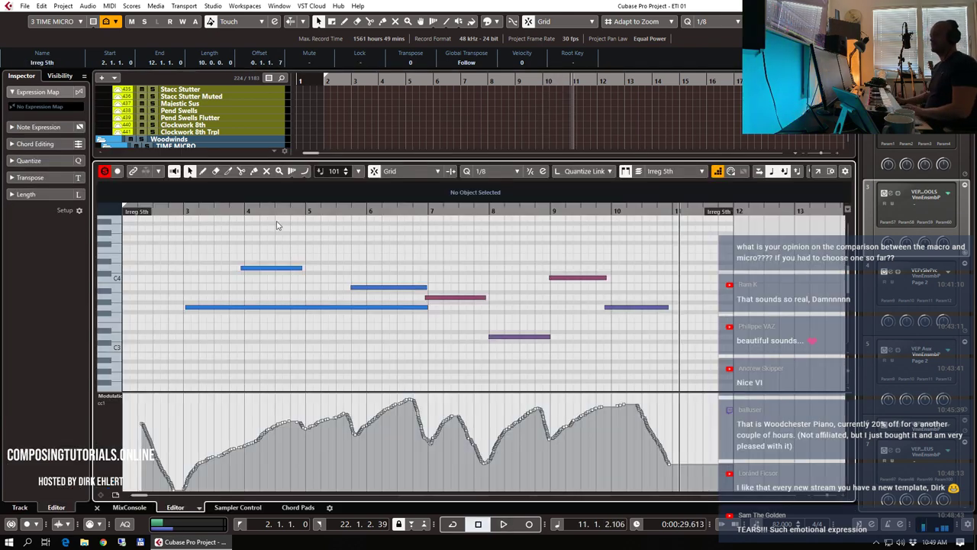
pyautogui.moveTo(554, 272); pyautogui.dragTo(551, 311)
pyautogui.press('Delete')
pyautogui.press('Return')
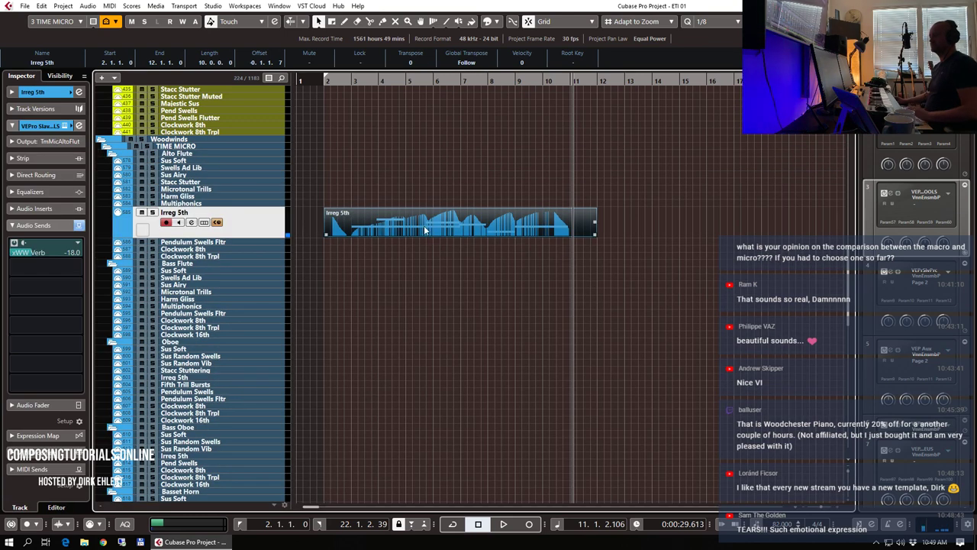
pyautogui.click(349, 81)
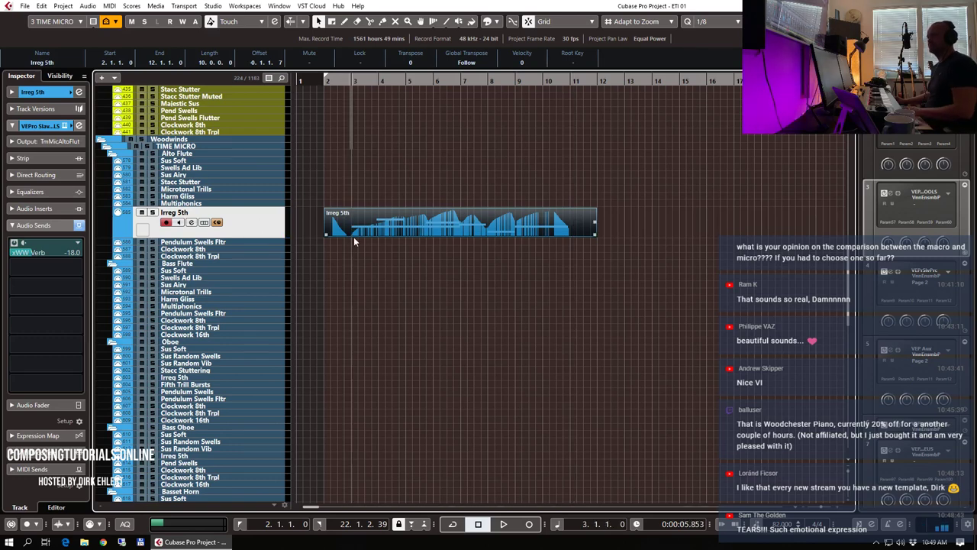
# - Audition the Alto Flute Irreg 5th part from bar 3, first soloed and again together with the full arrangement
pyautogui.press('Return')
pyautogui.press('Return')
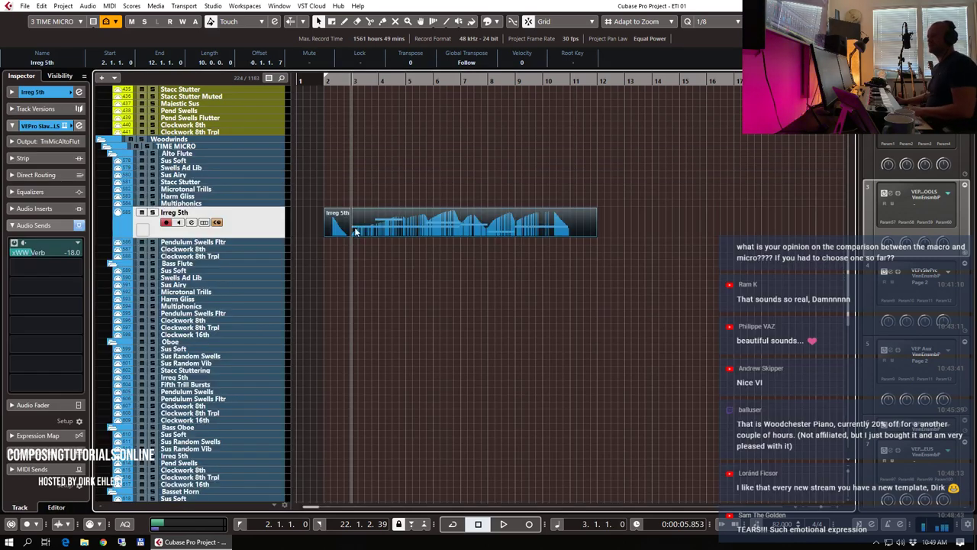
pyautogui.press('s')
pyautogui.press('space')
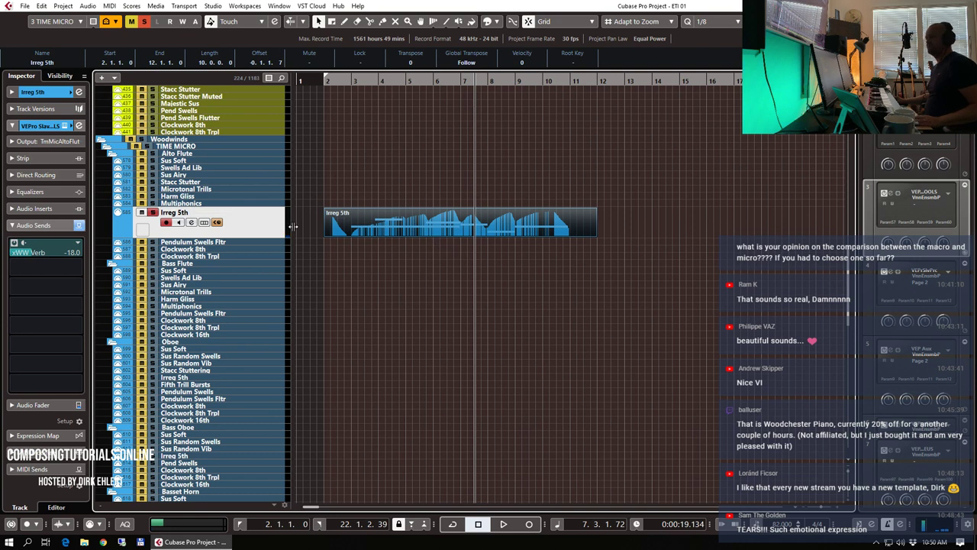
pyautogui.press('s')
pyautogui.doubleClick(351, 80)
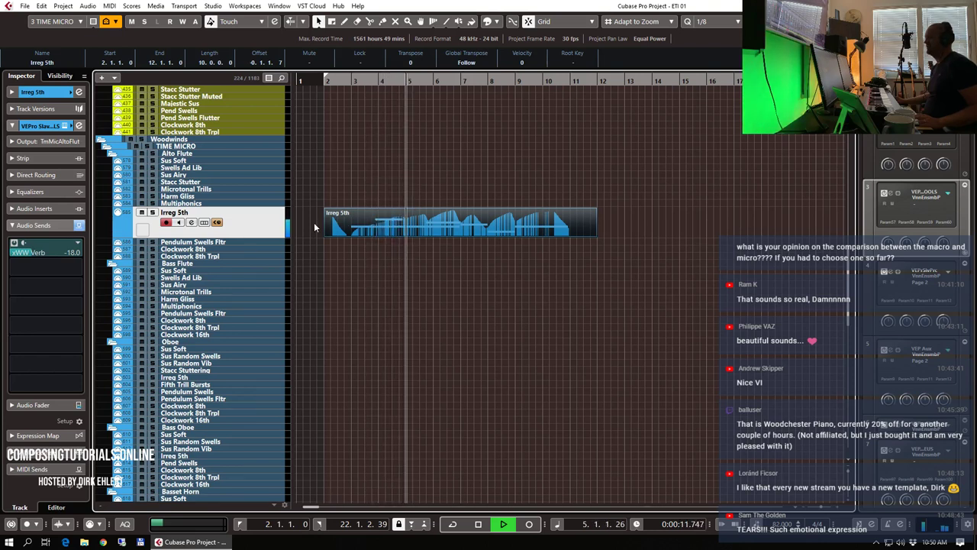
pyautogui.press('space')
# - Expand the Irreg 5th track's basic settings, play the arrangement from bar 2 and centre the track's pan
pyautogui.click(38, 124)
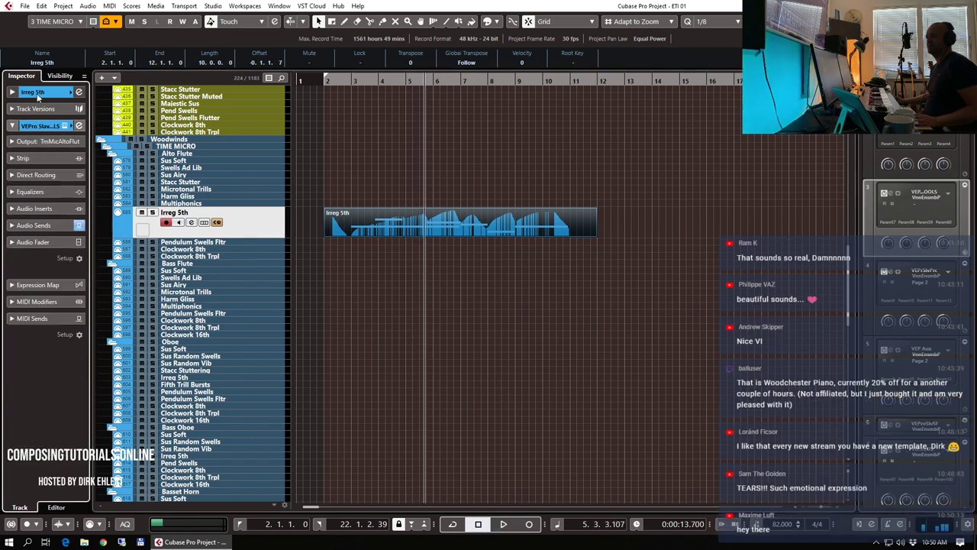
pyautogui.click(54, 124)
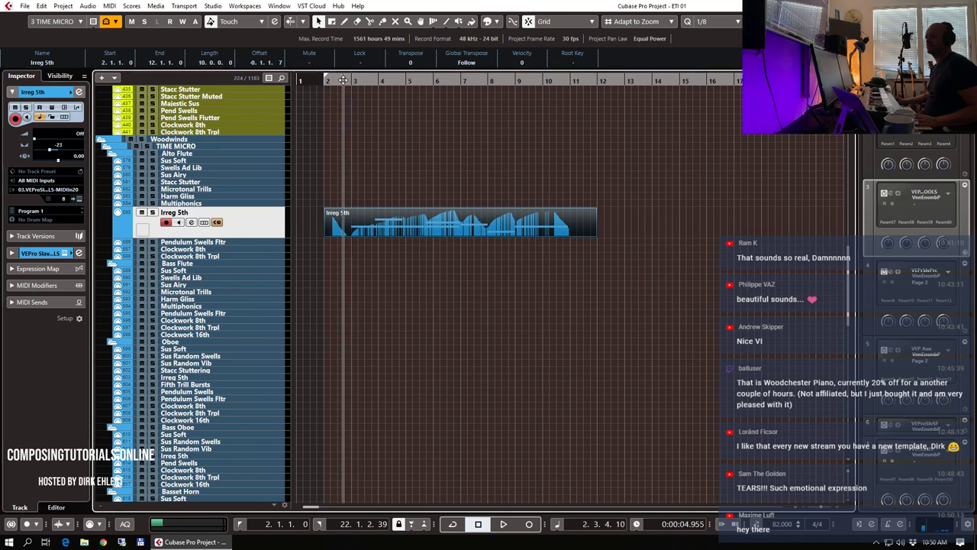
pyautogui.click(336, 108)
pyautogui.press('space')
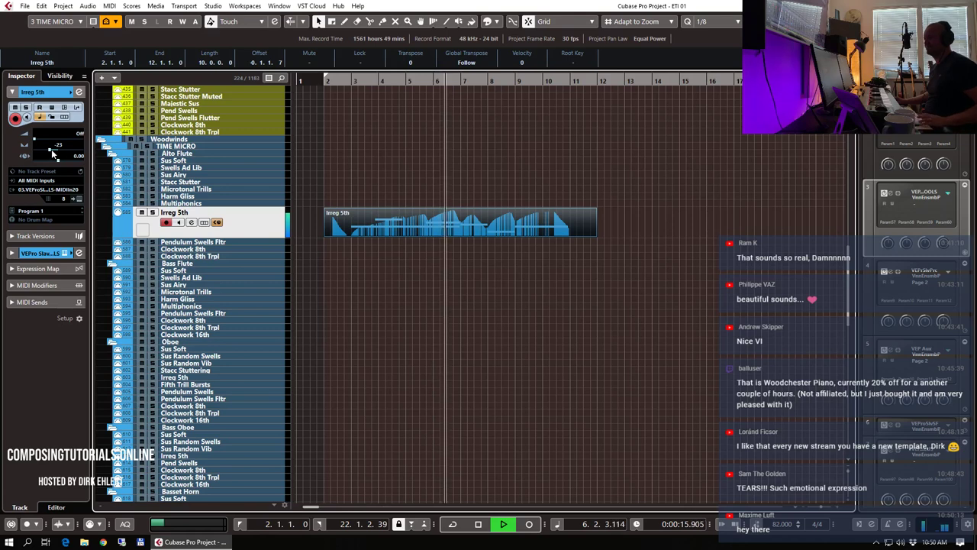
pyautogui.scroll(4, 373, 164)
# - Review the recorded parts across the strings, brass, woodwinds, keys and harp-celeste-mandolin tracks while the arrangement plays
pyautogui.scroll(4, 373, 163)
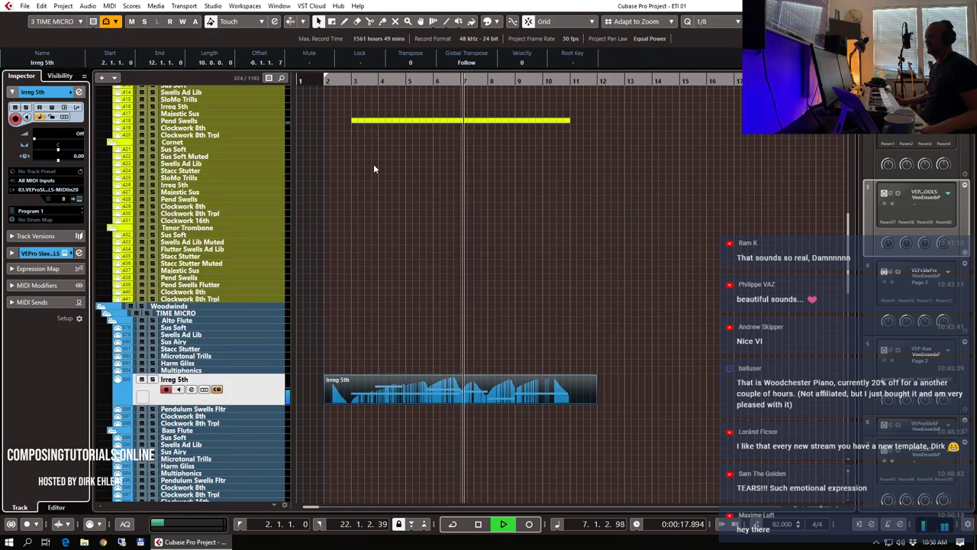
pyautogui.scroll(9, 373, 163)
pyautogui.scroll(4, 373, 168)
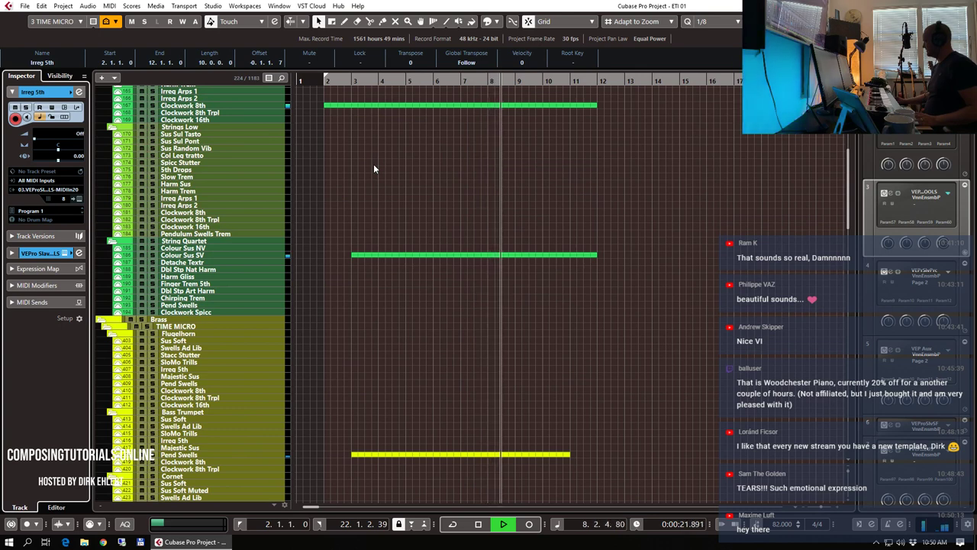
pyautogui.scroll(4, 481, 188)
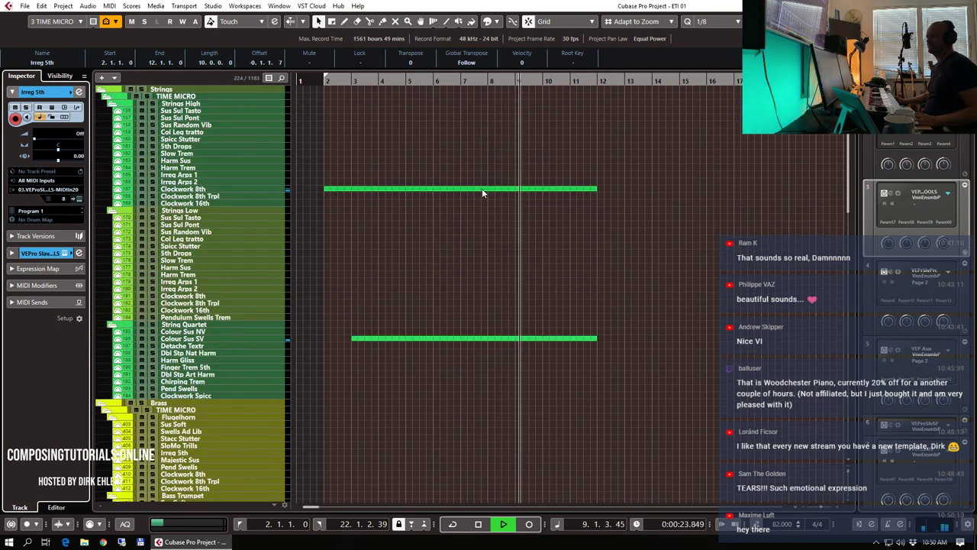
pyautogui.scroll(-18, 482, 187)
pyautogui.scroll(-4, 484, 187)
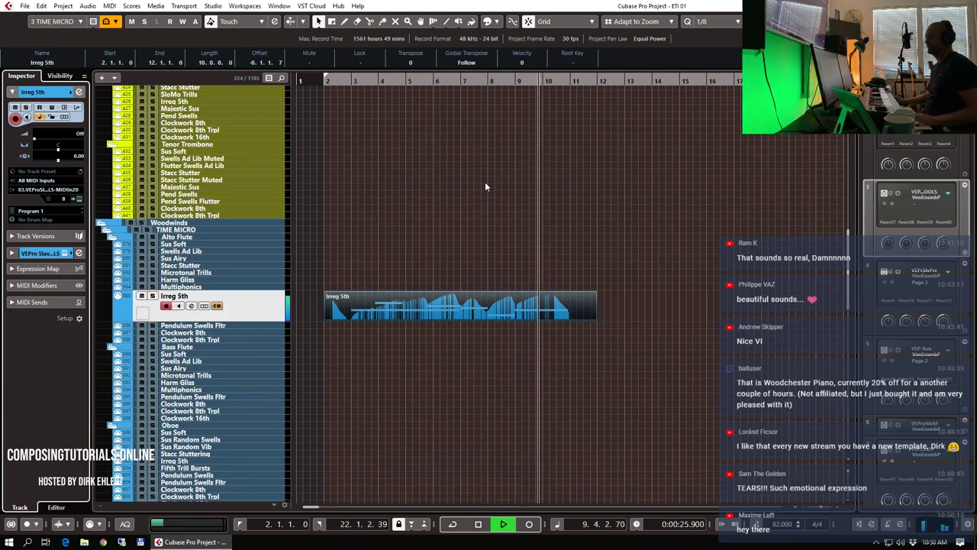
pyautogui.scroll(-4, 482, 200)
pyautogui.scroll(-20, 502, 200)
pyautogui.scroll(-3, 501, 196)
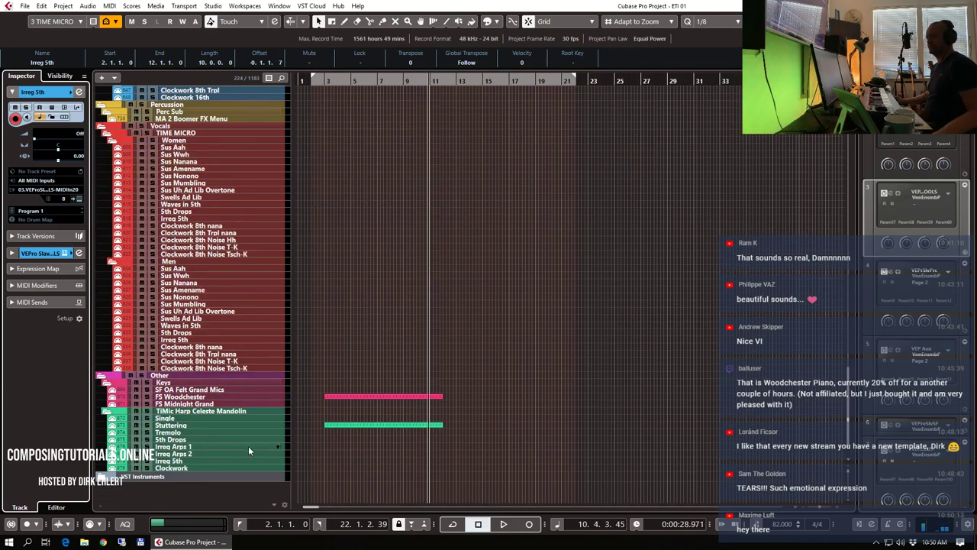
# - Try out the TIME MICRO women's vocal patches and select the Sus Amename track
pyautogui.click(217, 469)
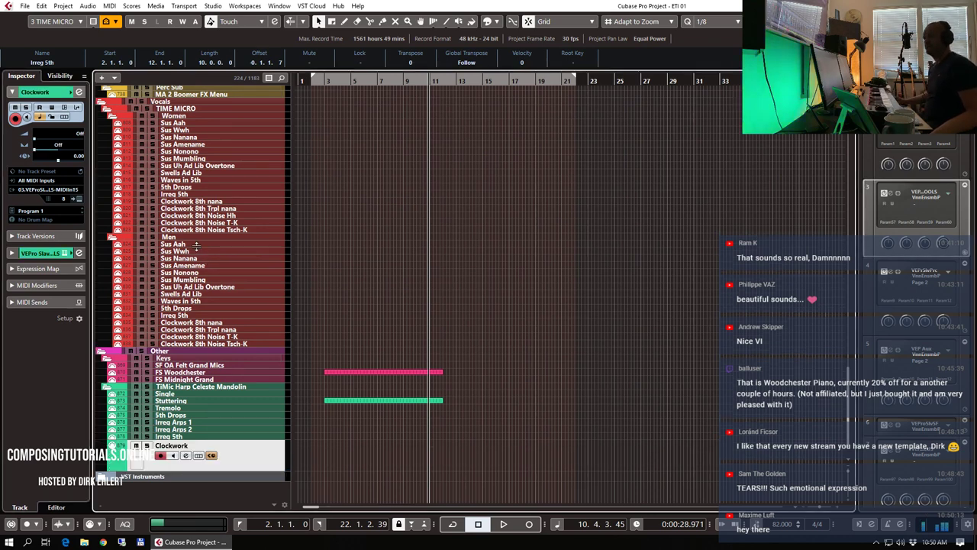
pyautogui.click(203, 126)
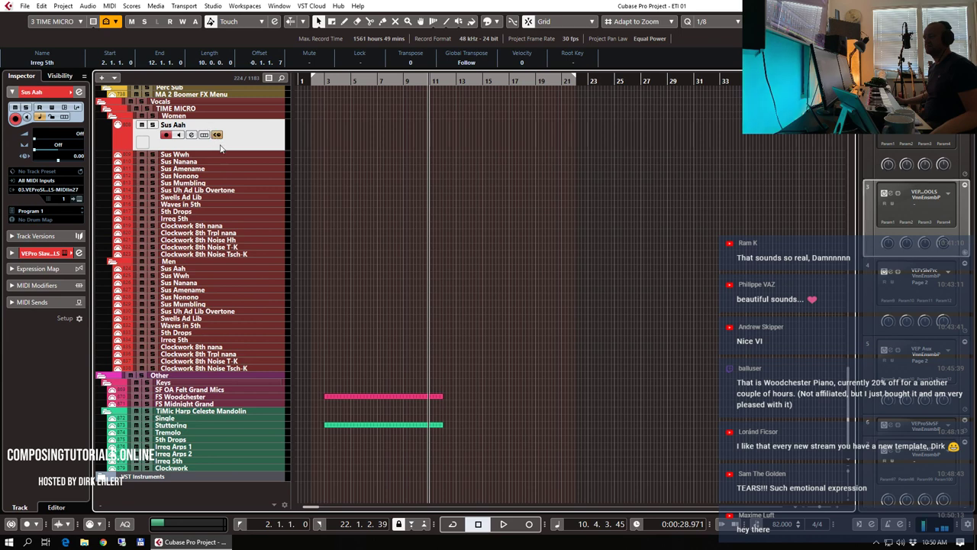
pyautogui.click(221, 170)
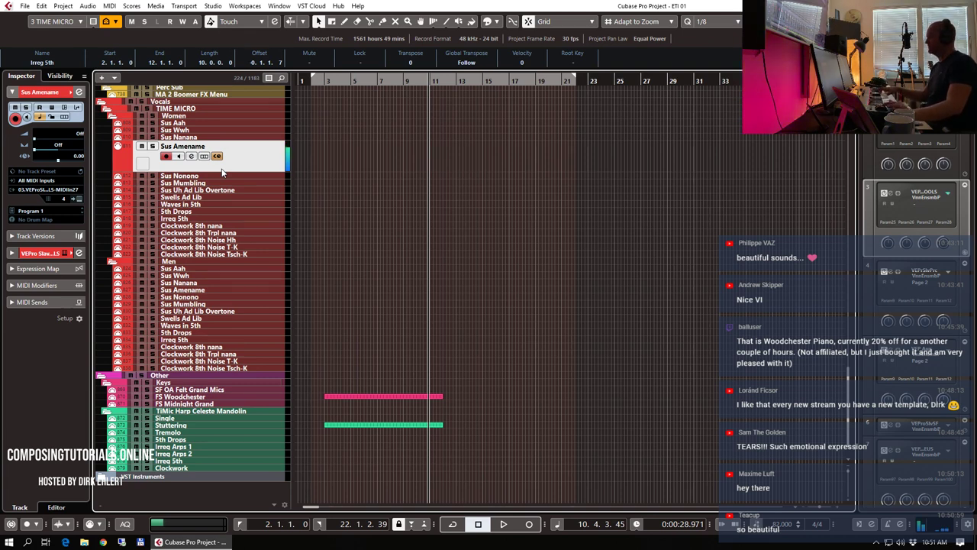
# - Record a women's Sus Amename vocal part along with the arrangement from bar 2 to about bar 11
pyautogui.press('KP_1')
pyautogui.press('KP_Multiply')
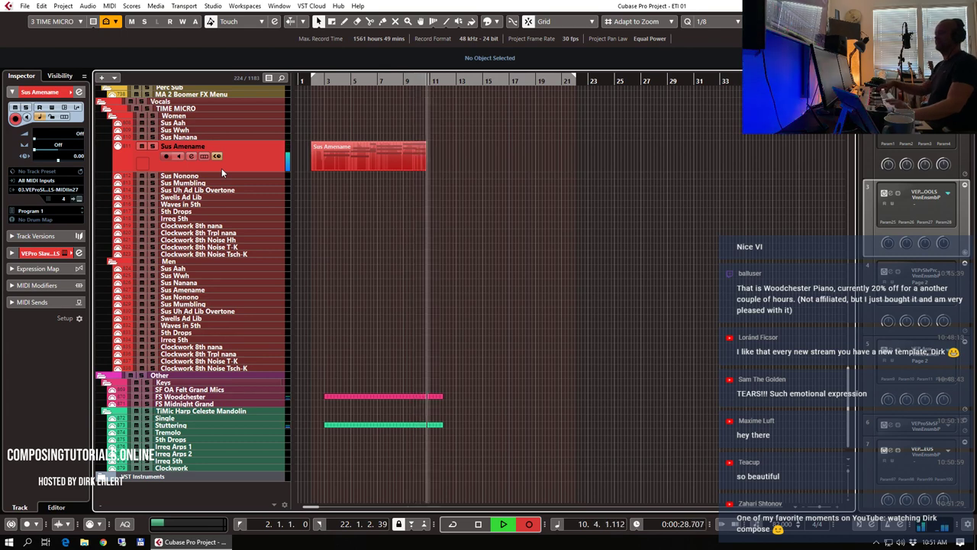
pyautogui.press('space')
# - Check the women's Clockwork 8th nana track, reselect Sus Amename and play back its recorded part from bar 2
pyautogui.click(212, 226)
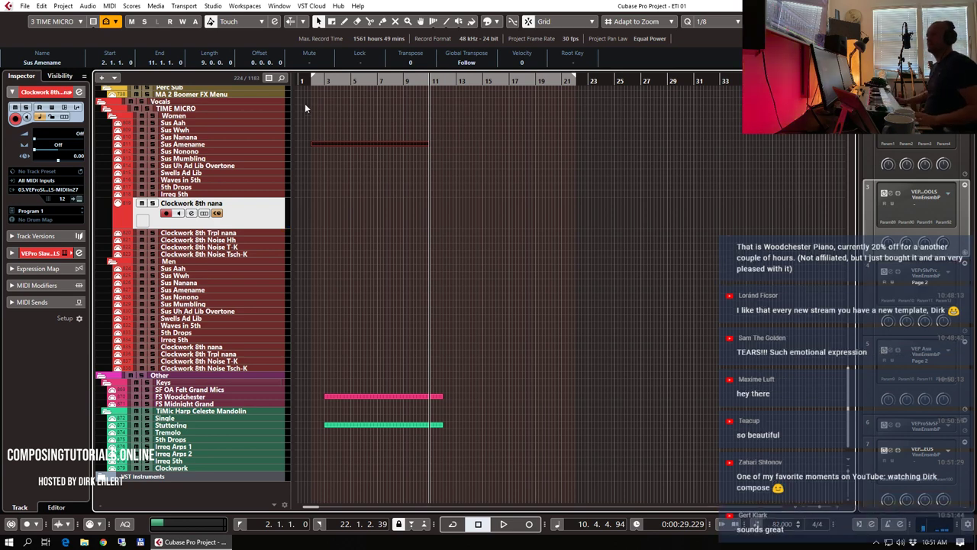
pyautogui.click(314, 85)
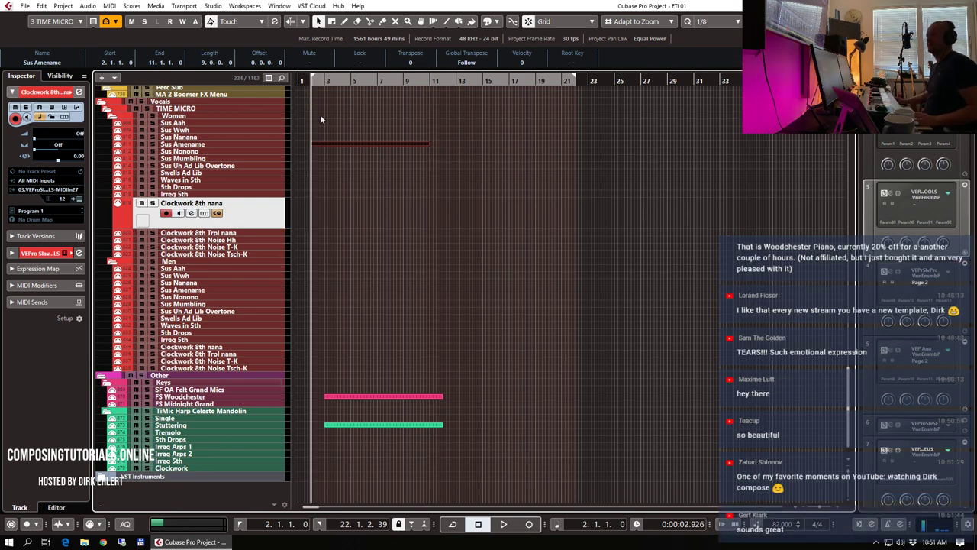
pyautogui.click(264, 145)
pyautogui.click(348, 165)
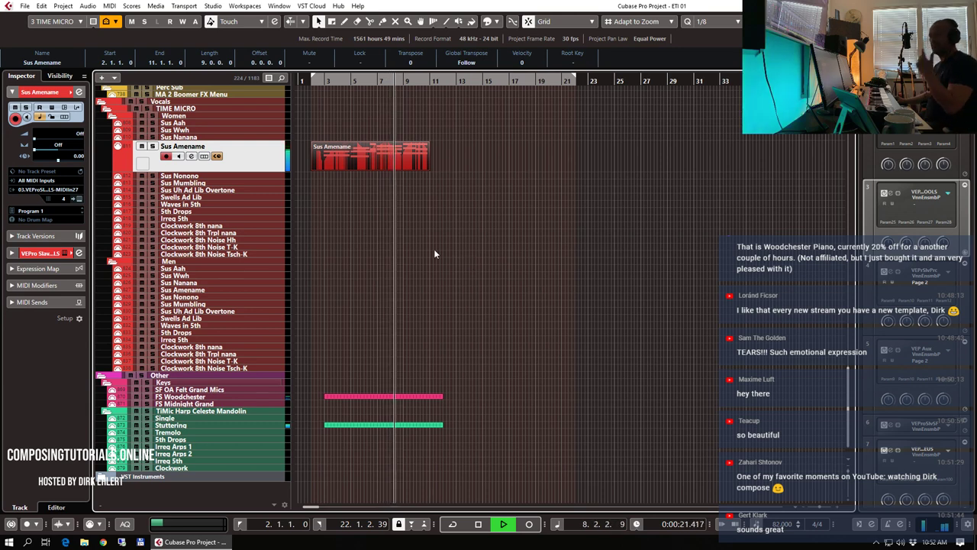
# - Solo the string quartet's Colour Sus SV track and listen to its part from about bar 8
pyautogui.scroll(10, 434, 249)
pyautogui.scroll(10, 433, 248)
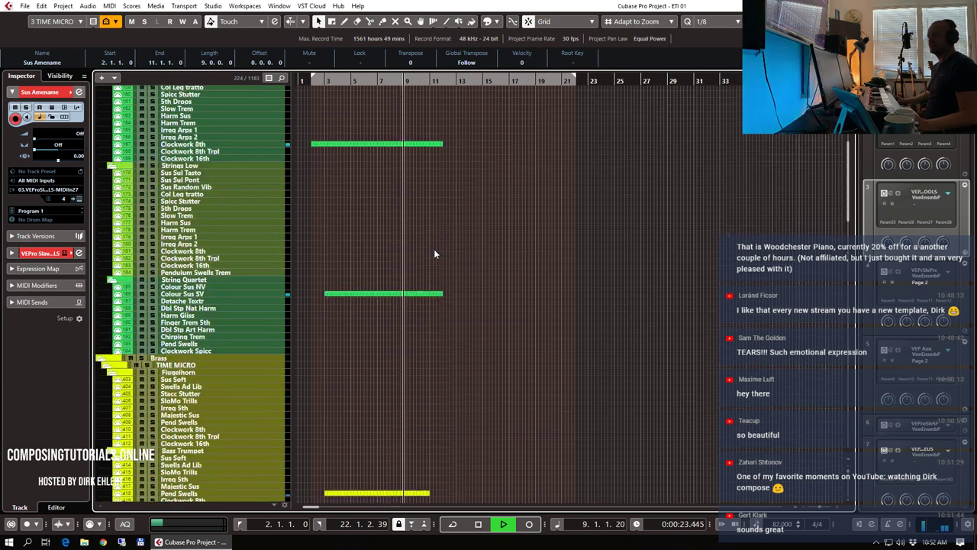
pyautogui.scroll(-5, 434, 250)
pyautogui.scroll(5, 434, 251)
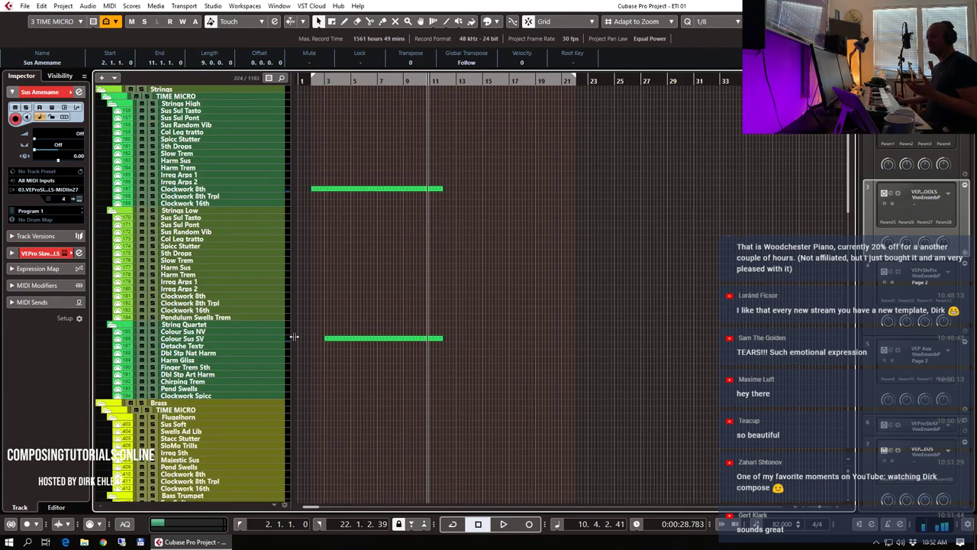
pyautogui.click(225, 347)
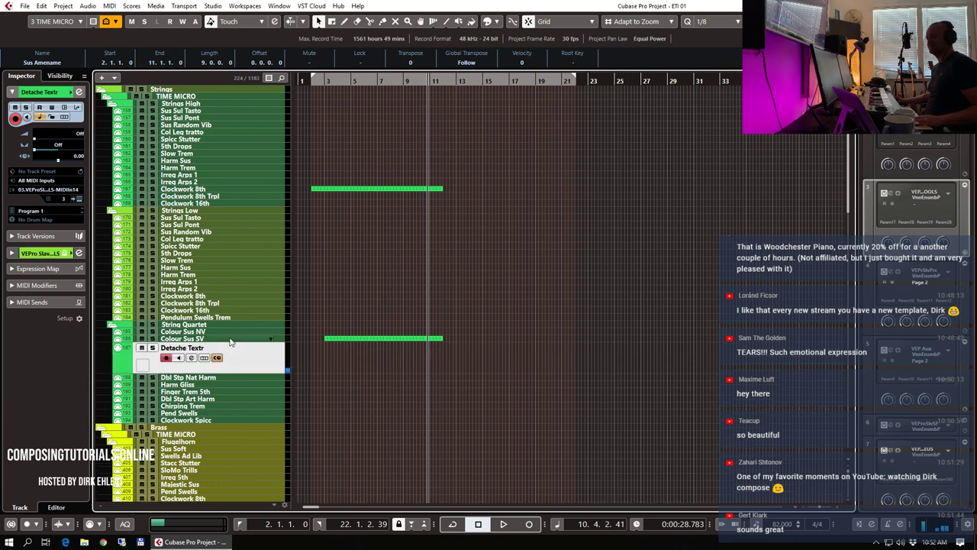
pyautogui.click(308, 338)
pyautogui.press('s')
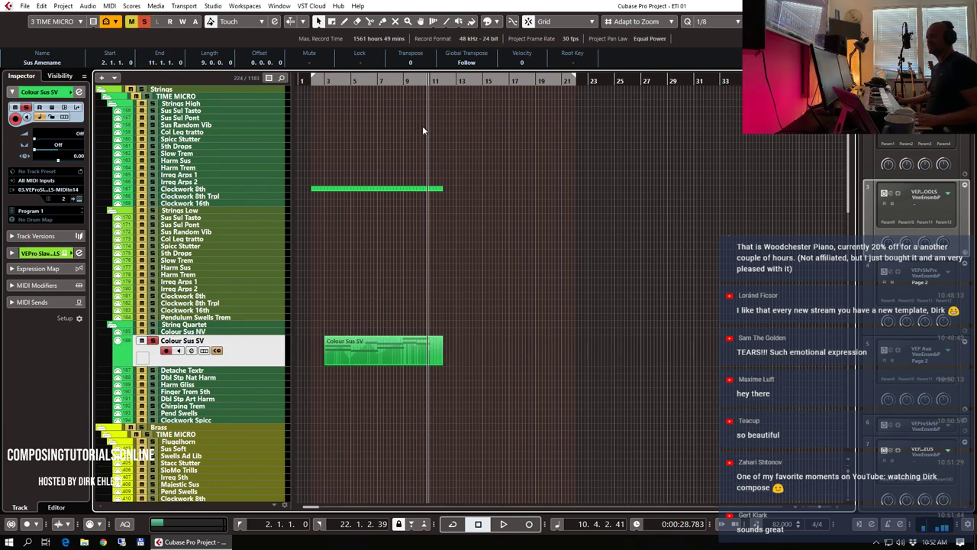
pyautogui.click(392, 81)
pyautogui.press('space')
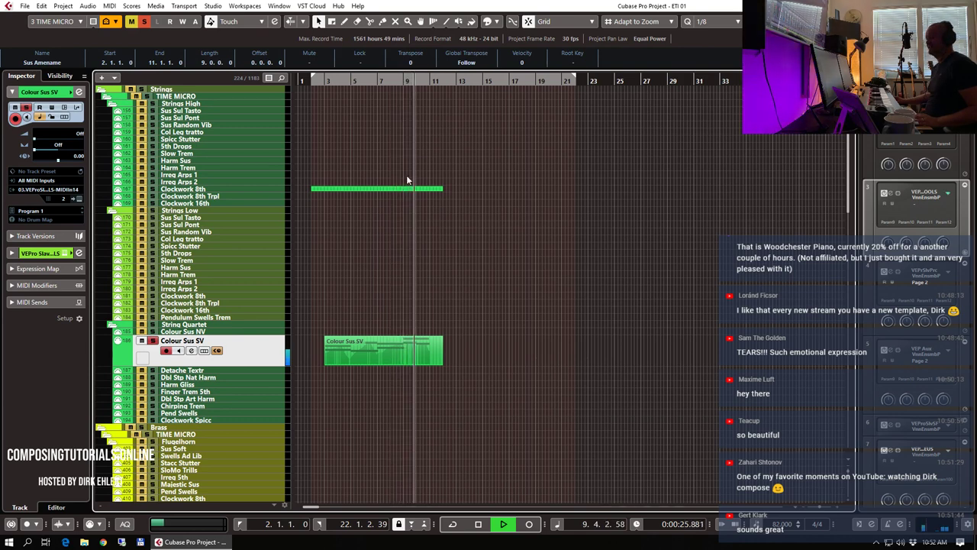
pyautogui.press('space')
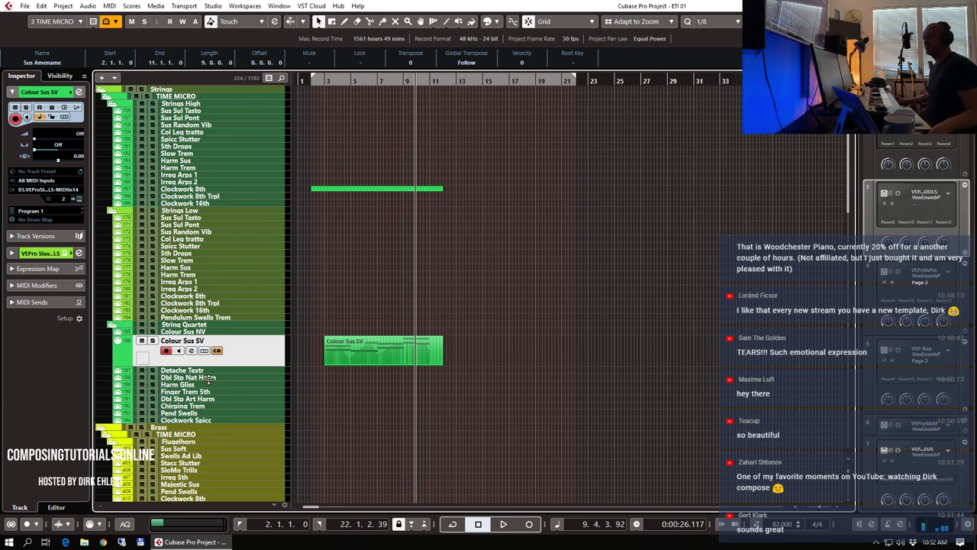
# - Return the playback position to bar 2 and try out the Detache Textr, low-strings Sus Sul Pont and Sus Random Vib sounds
pyautogui.press('Down')
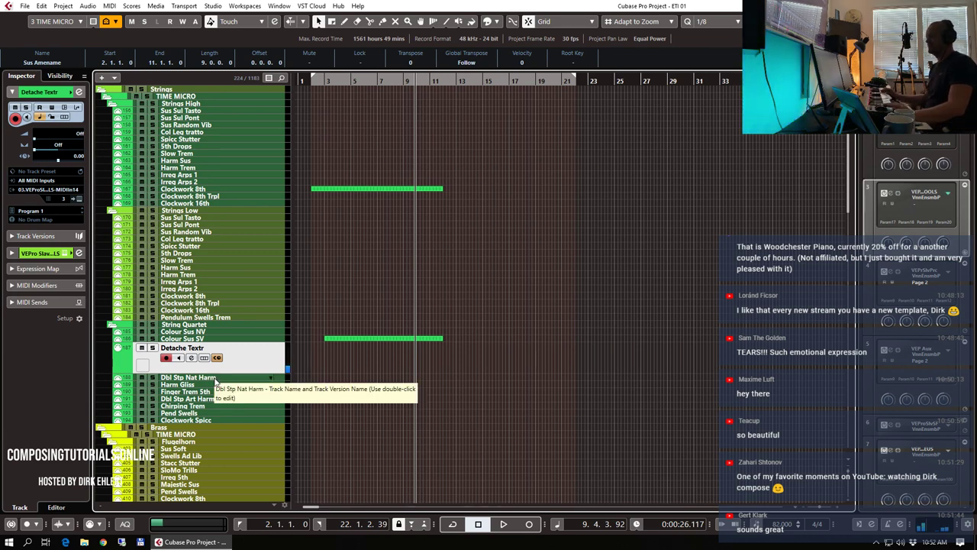
pyautogui.click(314, 82)
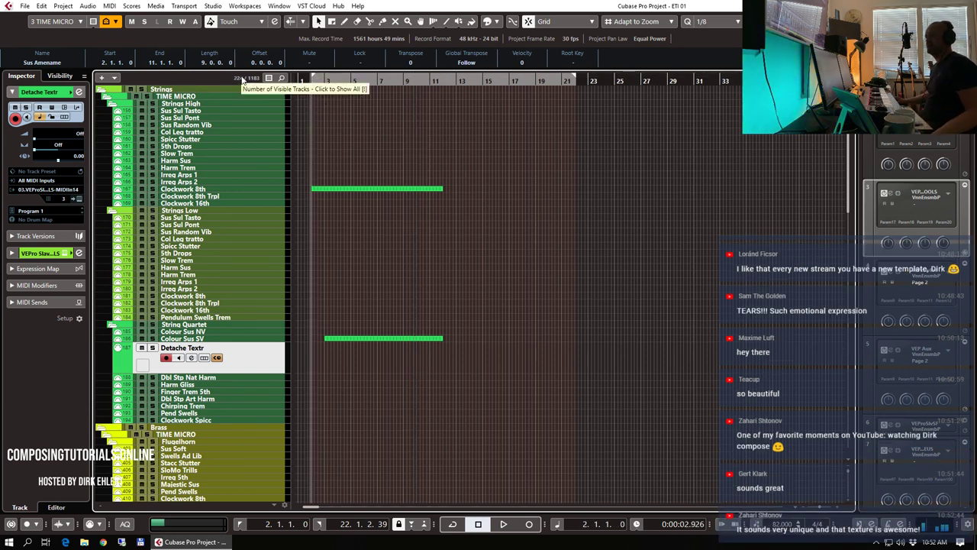
pyautogui.click(206, 224)
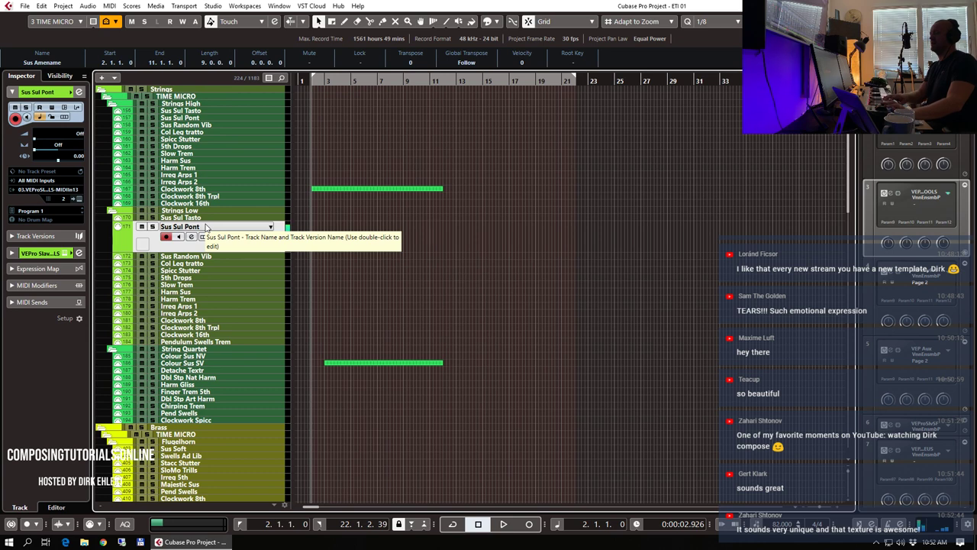
pyautogui.click(197, 257)
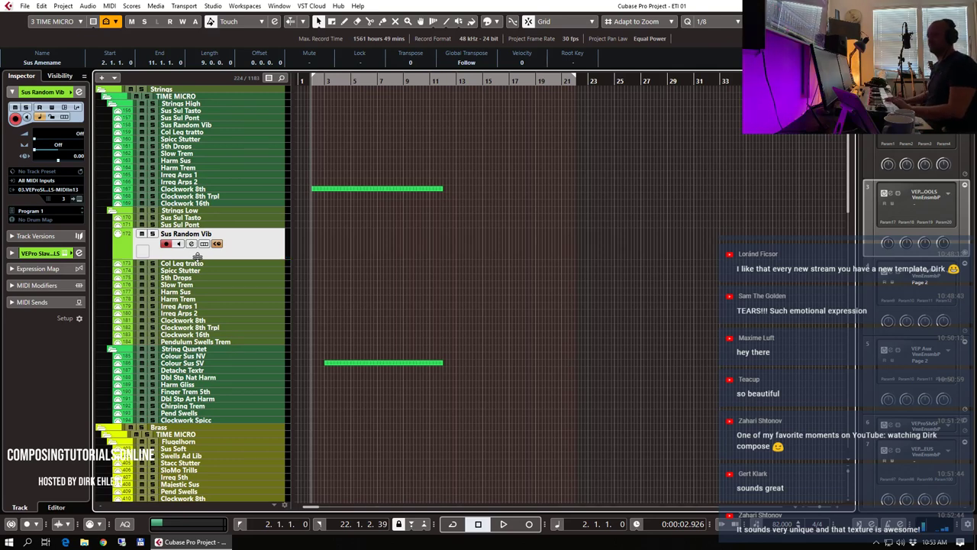
# - Record a MIDI part on the Strings Low Slow Trem track from bar 2 to just past bar 11
pyautogui.click(195, 285)
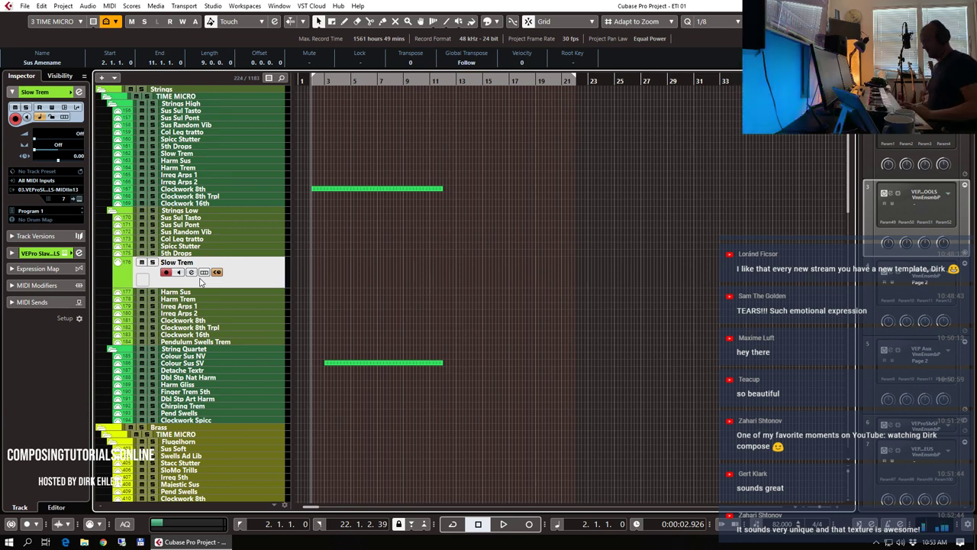
pyautogui.press('KP_Multiply')
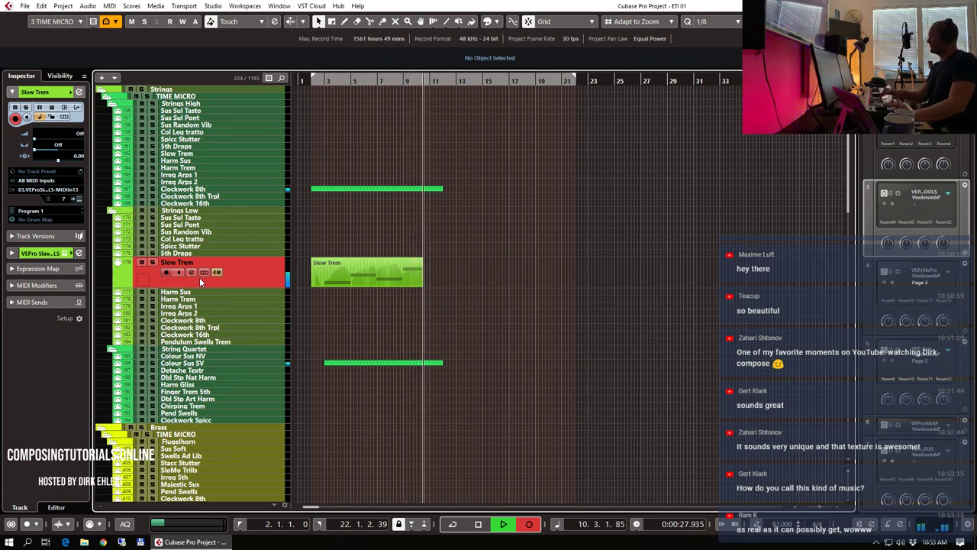
pyautogui.press('space')
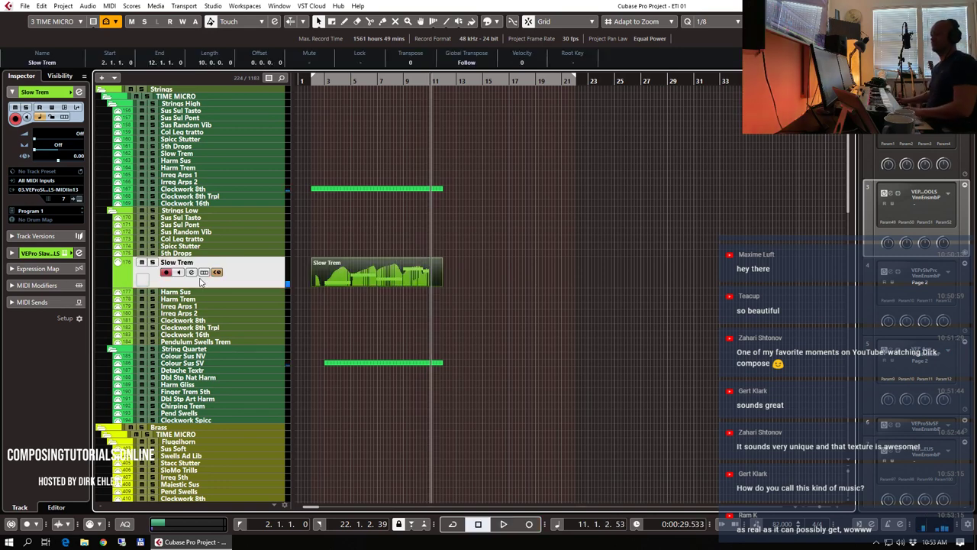
# - Check the recorded Slow Trem notes and modulation curve, and listen to the track soloed from bar 2
pyautogui.hotkey('ctrl', 'e')
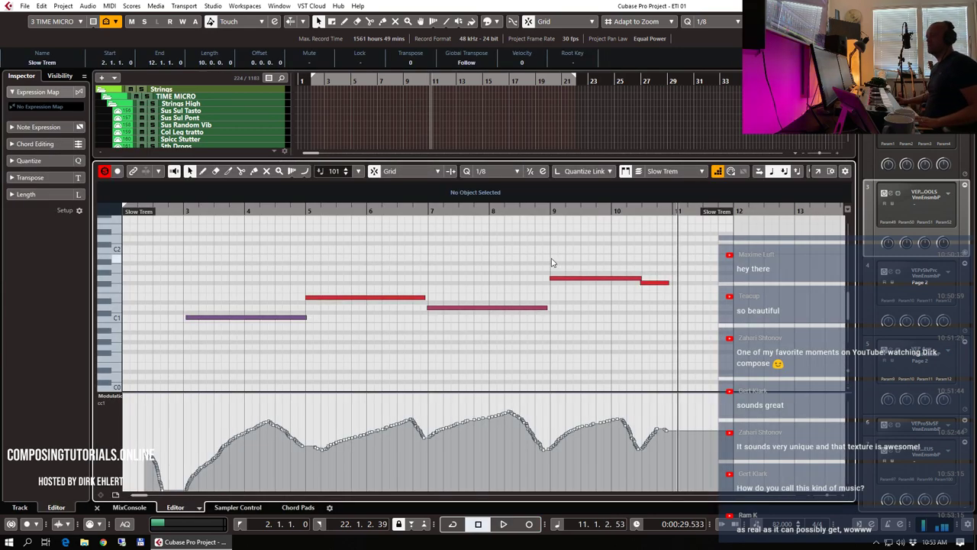
pyautogui.hotkey('ctrl', 'e')
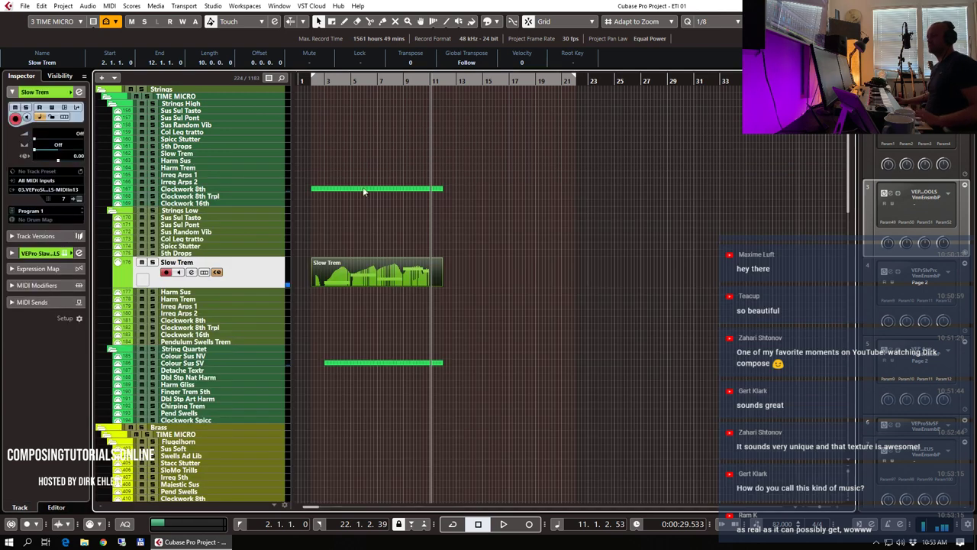
pyautogui.moveTo(314, 84); pyautogui.dragTo(315, 82)
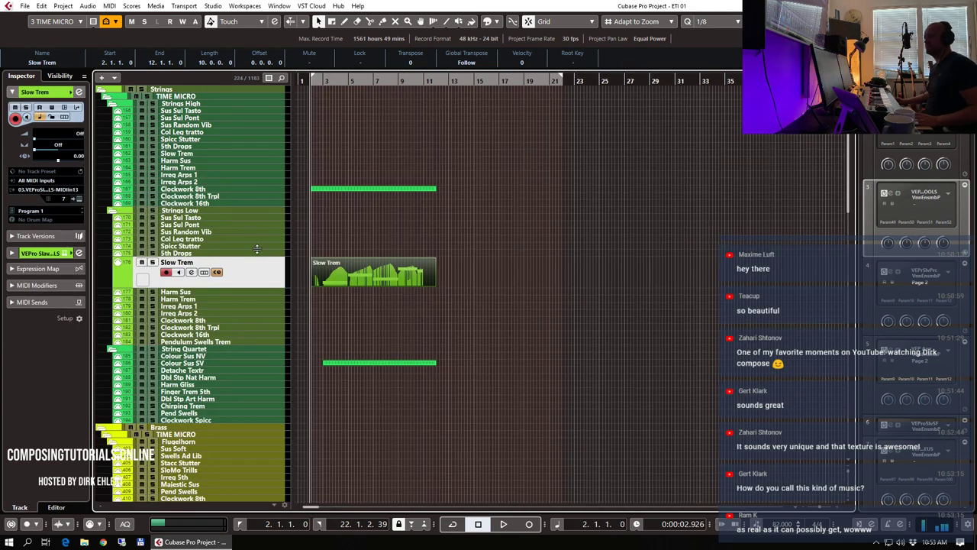
pyautogui.press('s')
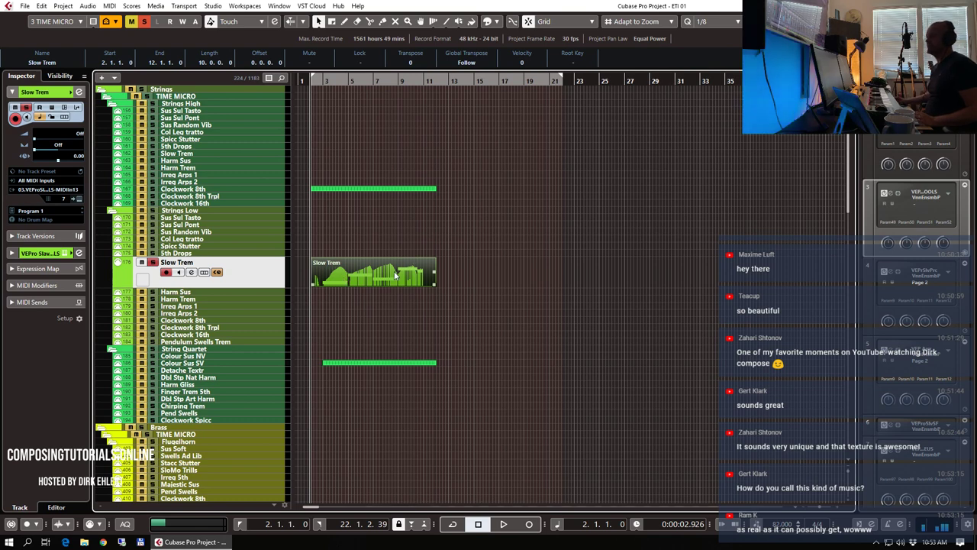
pyautogui.press('h')
pyautogui.press('h')
pyautogui.press('h')
pyautogui.press('h')
pyautogui.press('h')
pyautogui.press('h')
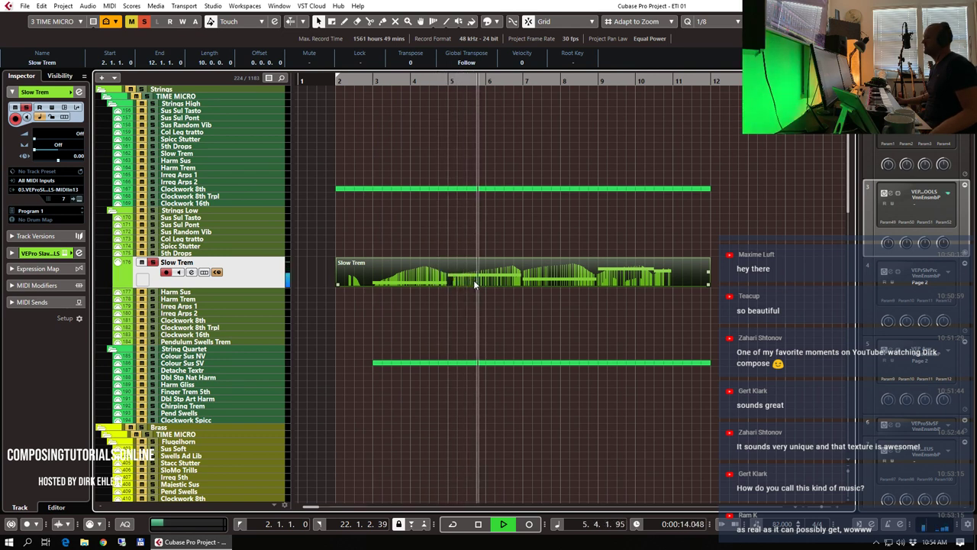
pyautogui.press('space')
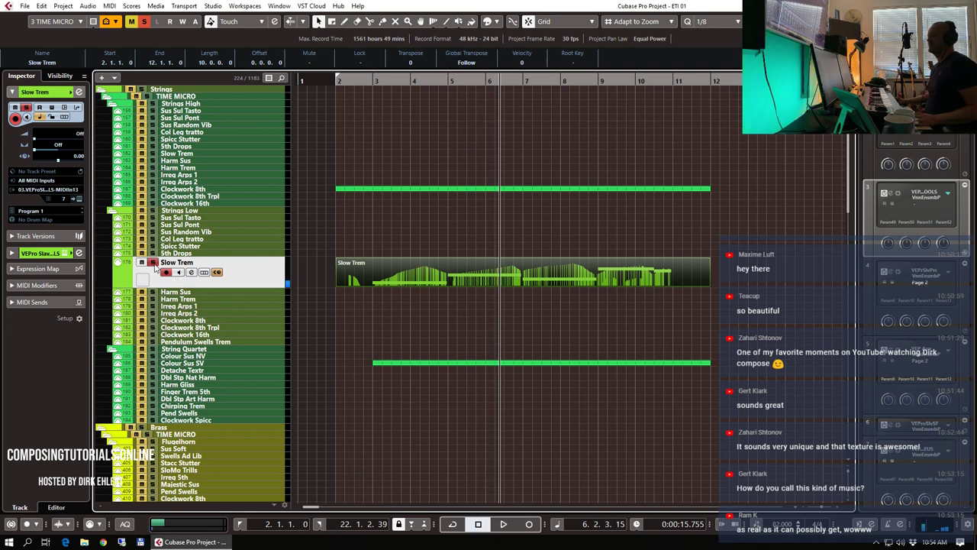
# - Listen to the whole Strings folder soloed from bar 2, and turn its solo off again
pyautogui.click(145, 90)
pyautogui.click(356, 80)
pyautogui.press('space')
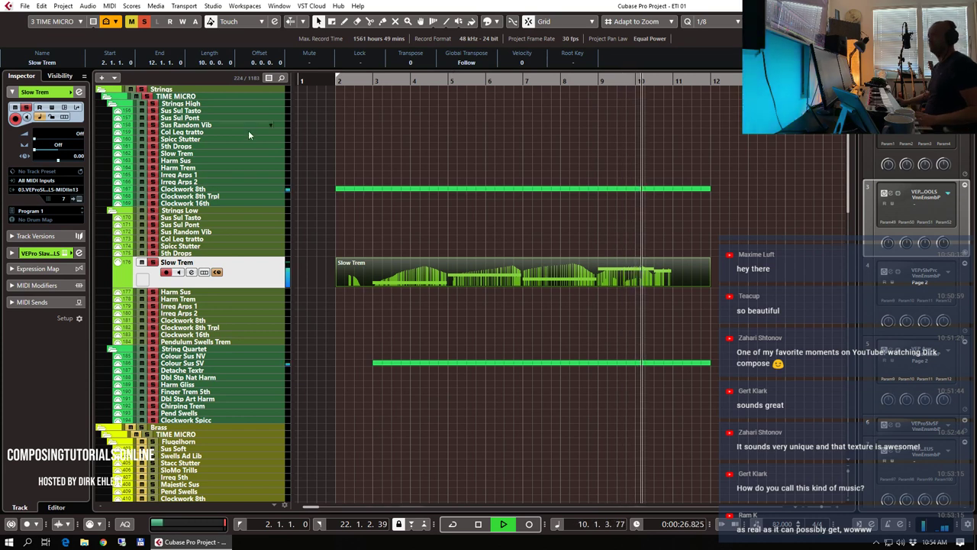
pyautogui.press('space')
pyautogui.click(141, 90)
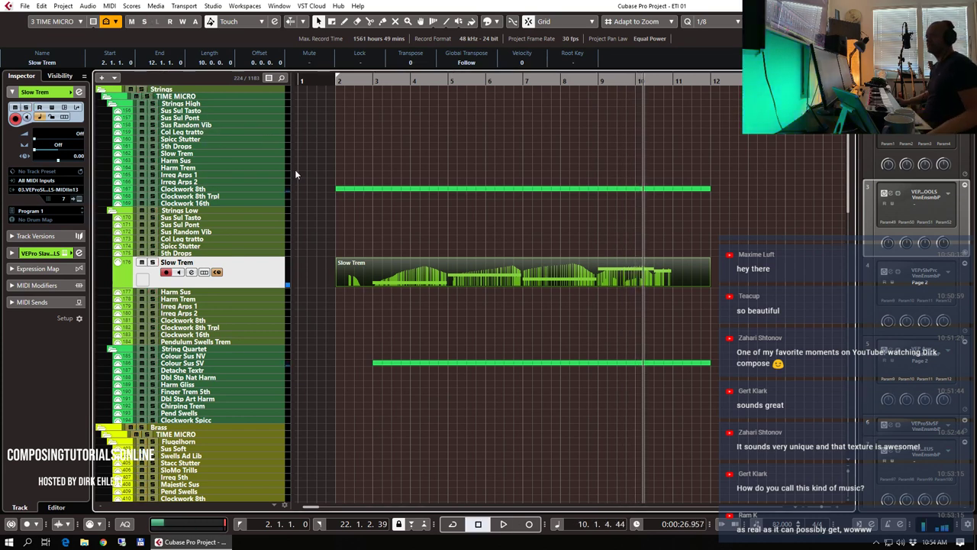
# - Switch to the METROPOLIS track visibility configuration and try out the MA 4 PwrLegato and MA 4 Legato string tracks above Mid Strings
pyautogui.click(81, 21)
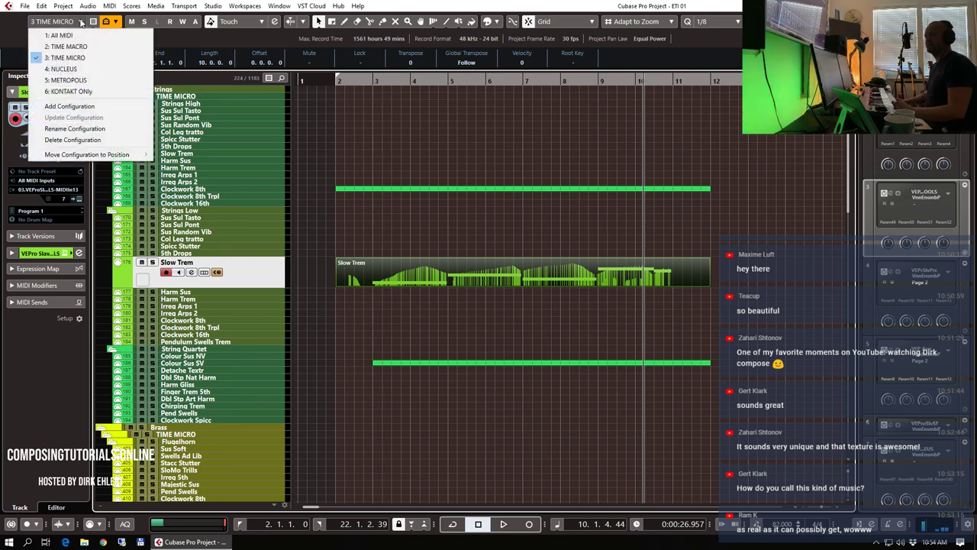
pyautogui.click(65, 80)
pyautogui.scroll(-5, 402, 220)
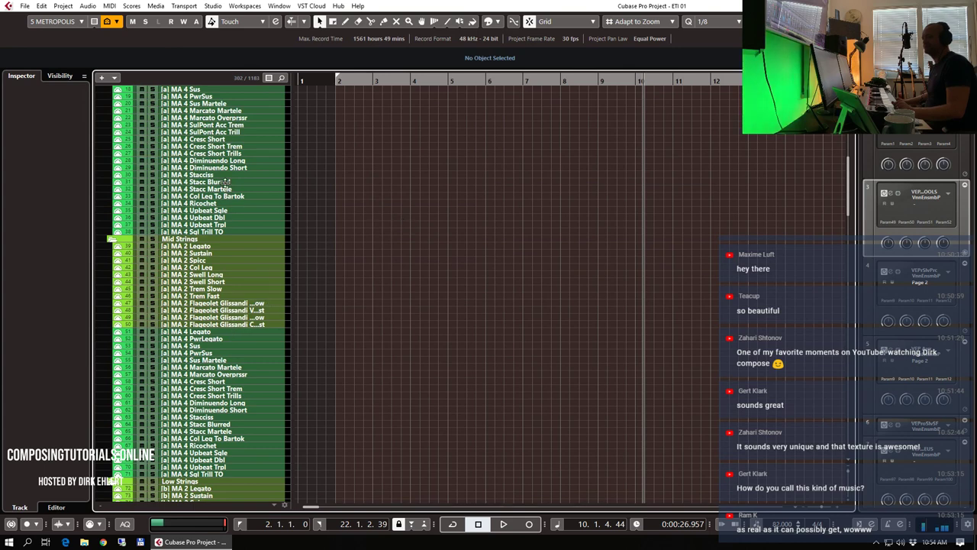
pyautogui.scroll(3, 212, 208)
pyautogui.click(213, 165)
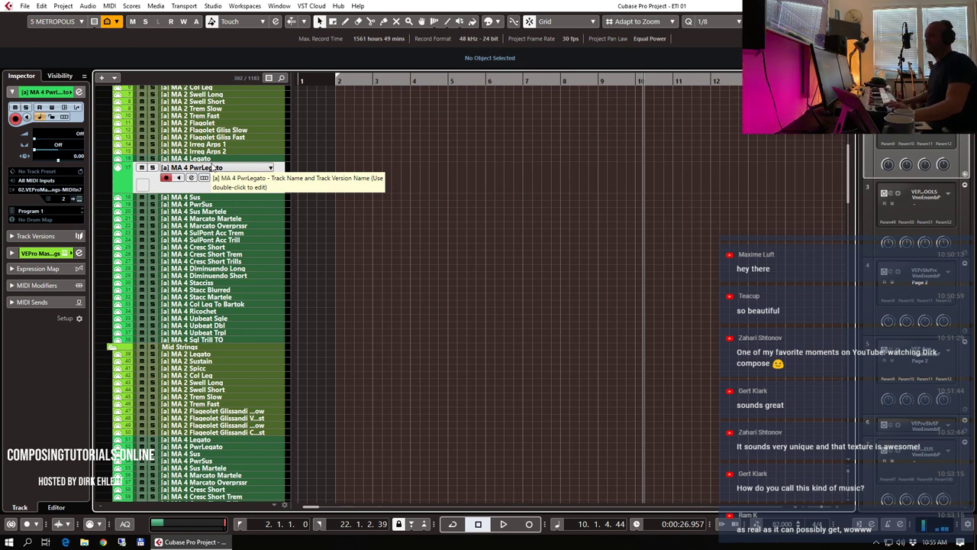
pyautogui.click(208, 159)
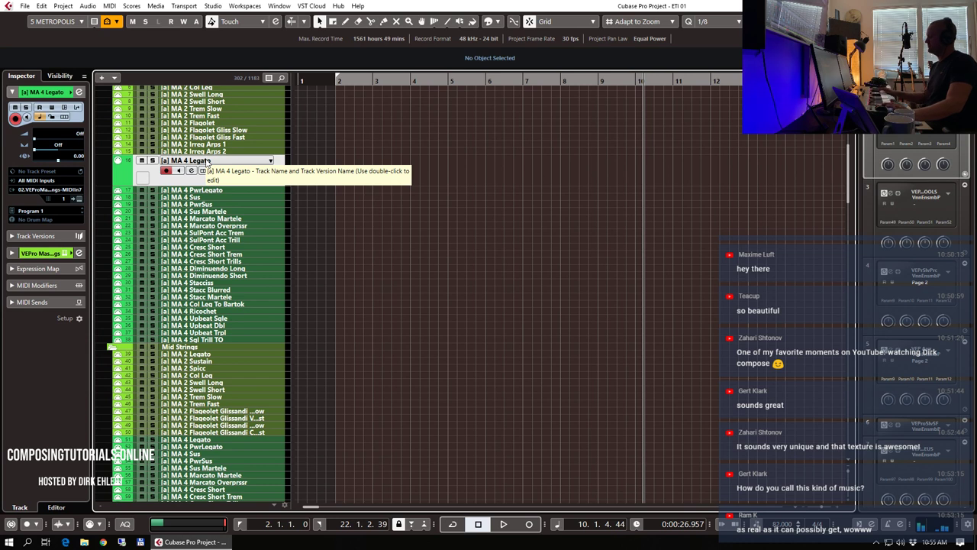
# - Play the piece from bar 2 to bar 11 with MA 4 Legato record-enabled for trying out a live line
pyautogui.press('space')
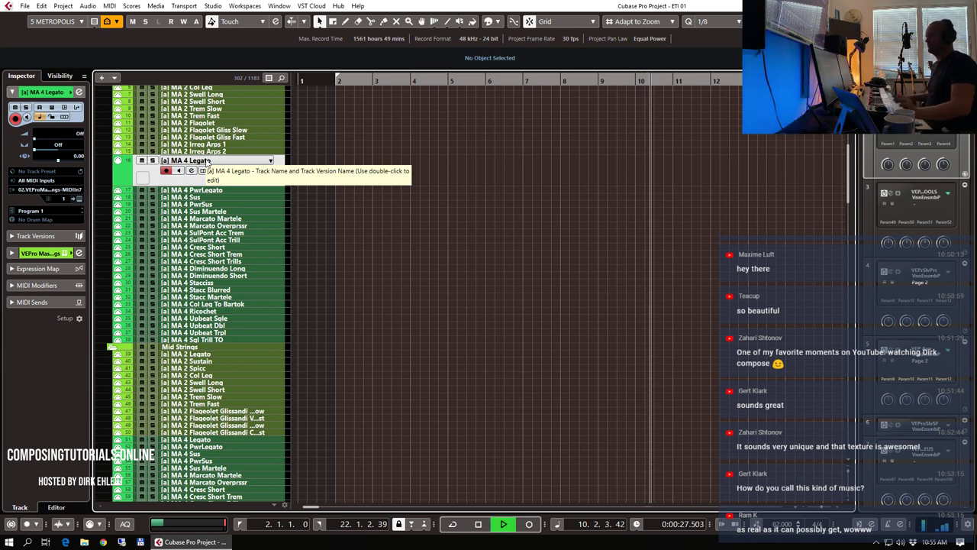
pyautogui.press('KP_1')
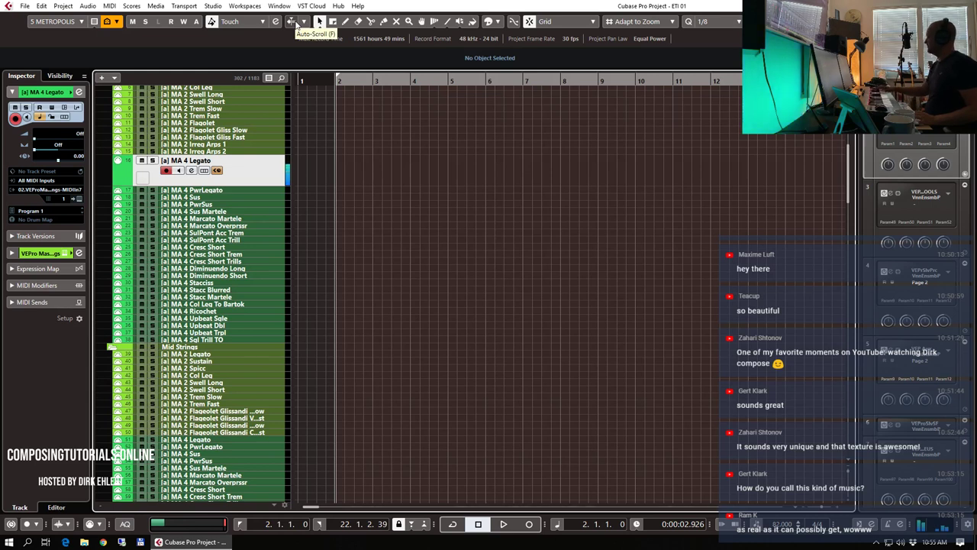
pyautogui.press('space')
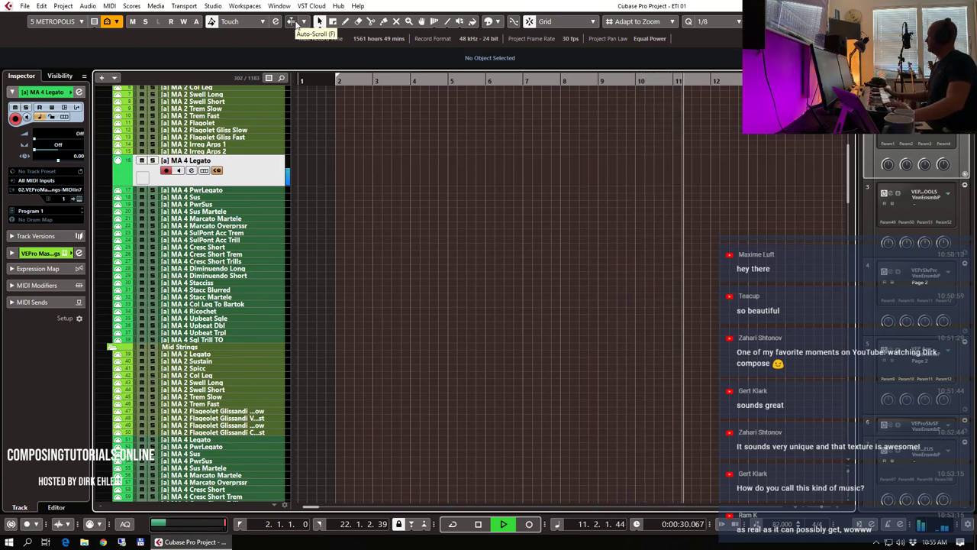
pyautogui.press('space')
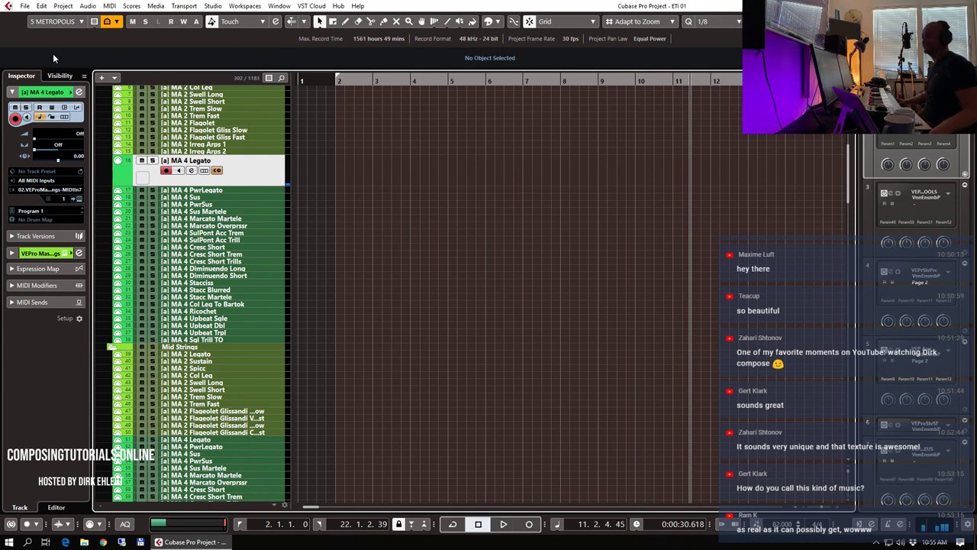
# - Switch to the NUCLEUS track visibility configuration and try out the Vln 1 Leg Modern string track
pyautogui.click(81, 22)
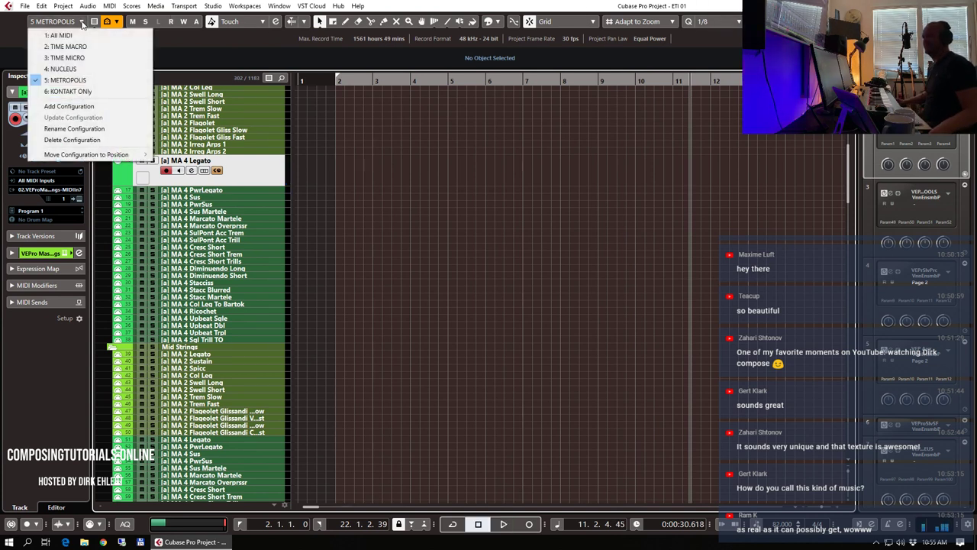
pyautogui.click(59, 69)
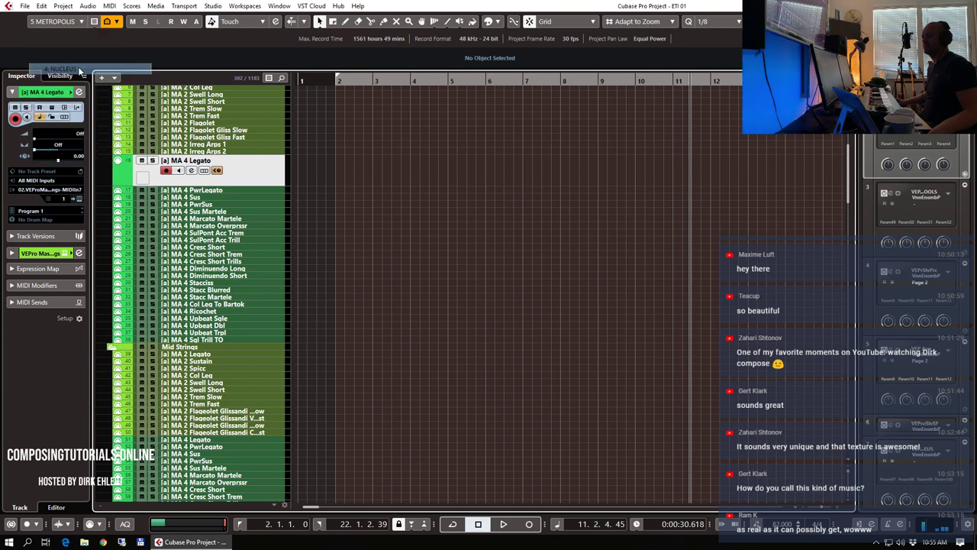
pyautogui.scroll(3, 482, 227)
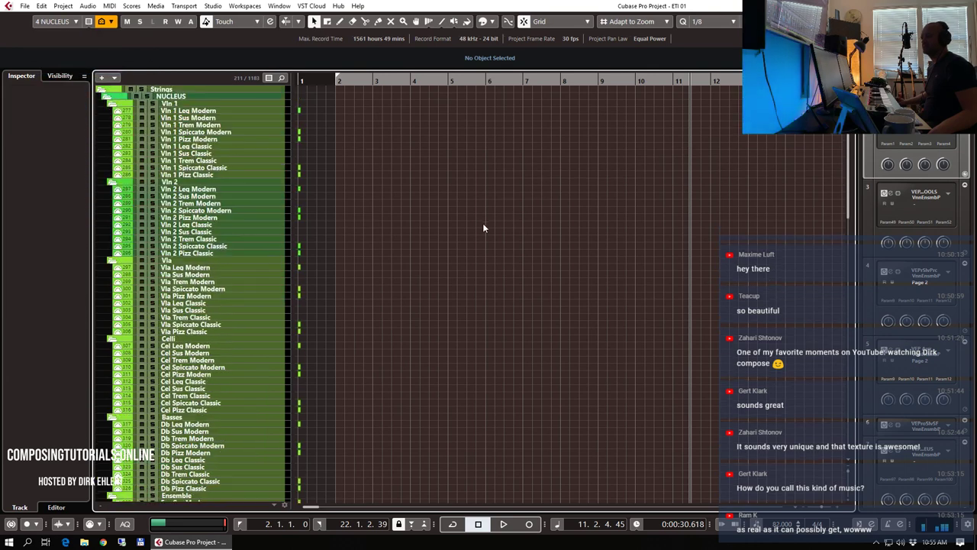
pyautogui.click(187, 112)
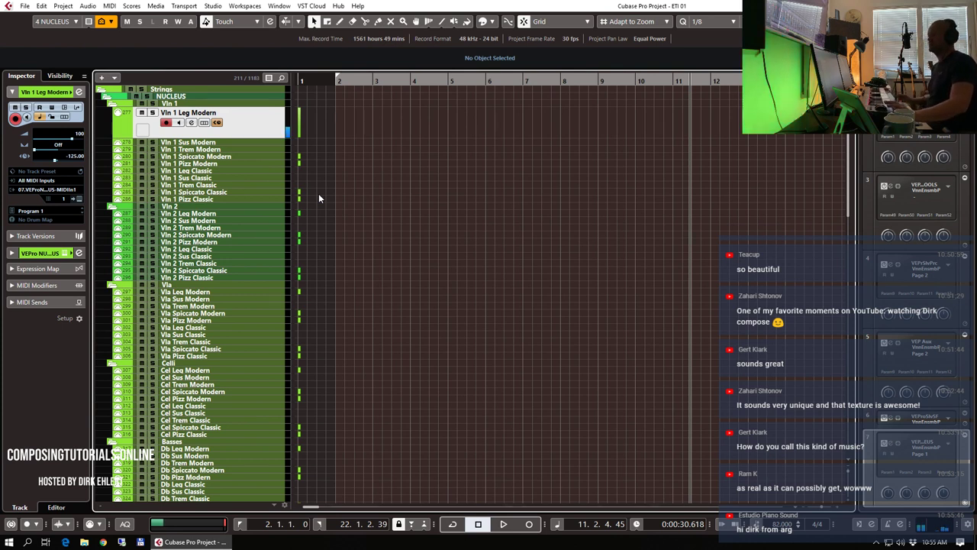
# - Play the piece from bar 2 to bar 11 with Vln 1 Leg Modern record-enabled for trying out a live line
pyautogui.press('KP_1')
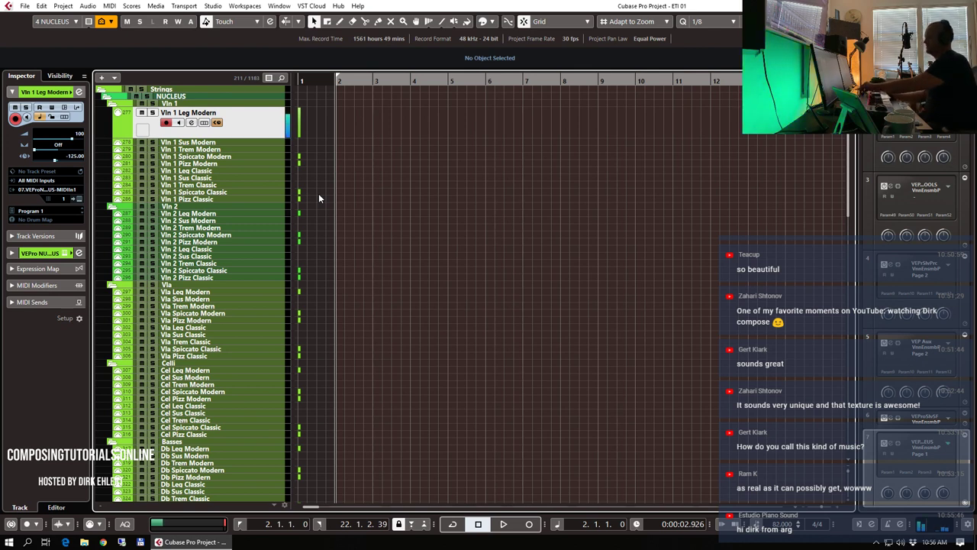
pyautogui.press('space')
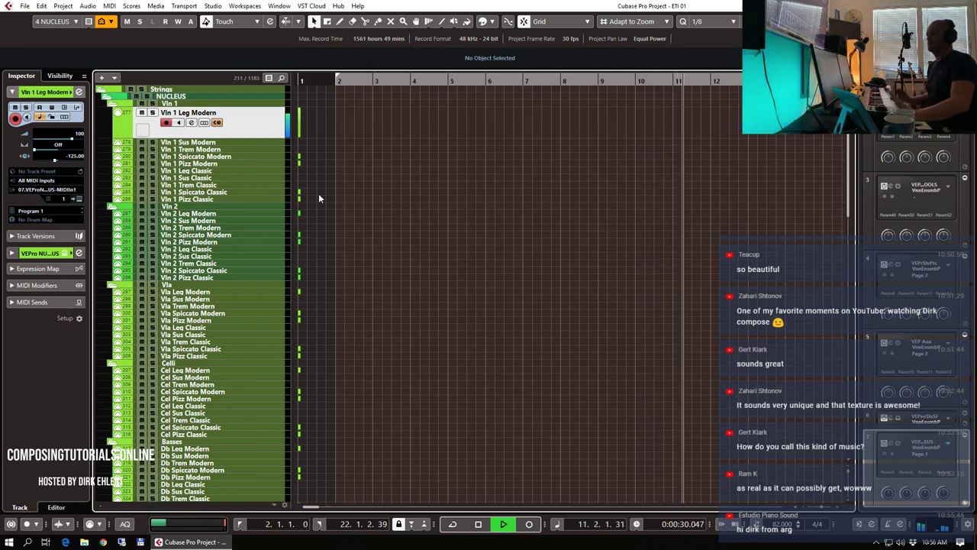
pyautogui.press('space')
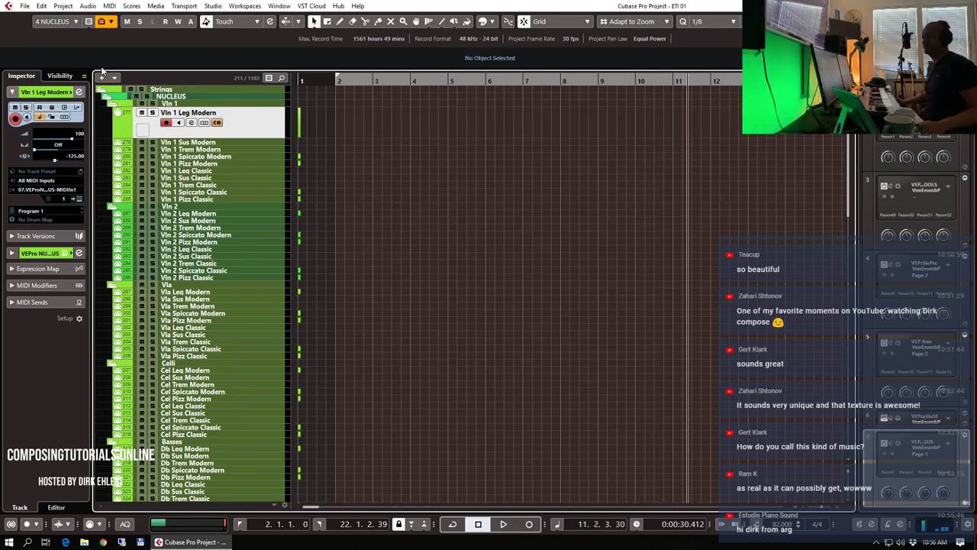
# - Switch to the All MIDI track configuration and try out MA 4 SulPont Acc Trill, Cresc Short, Cresc Short Trem and Diminuendo Long in High Strings
pyautogui.click(69, 22)
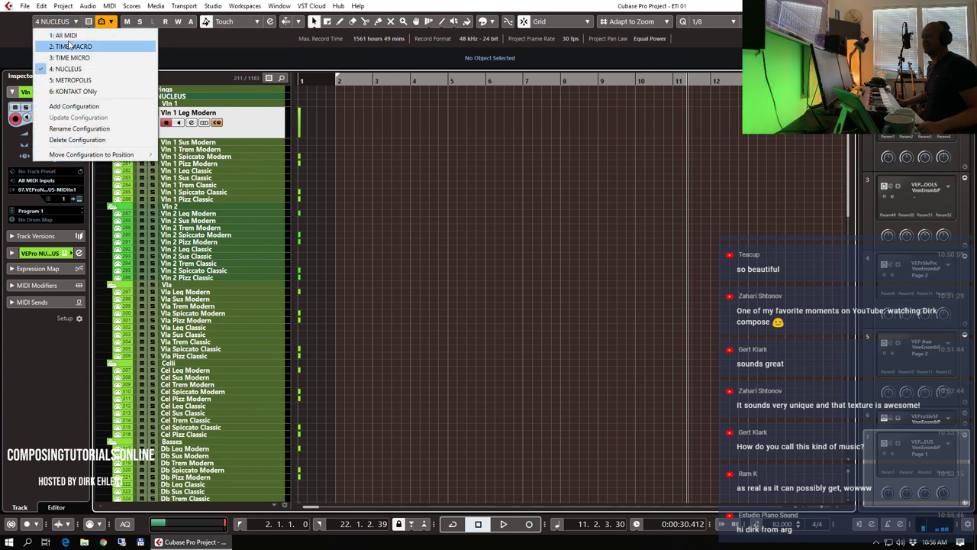
pyautogui.click(70, 38)
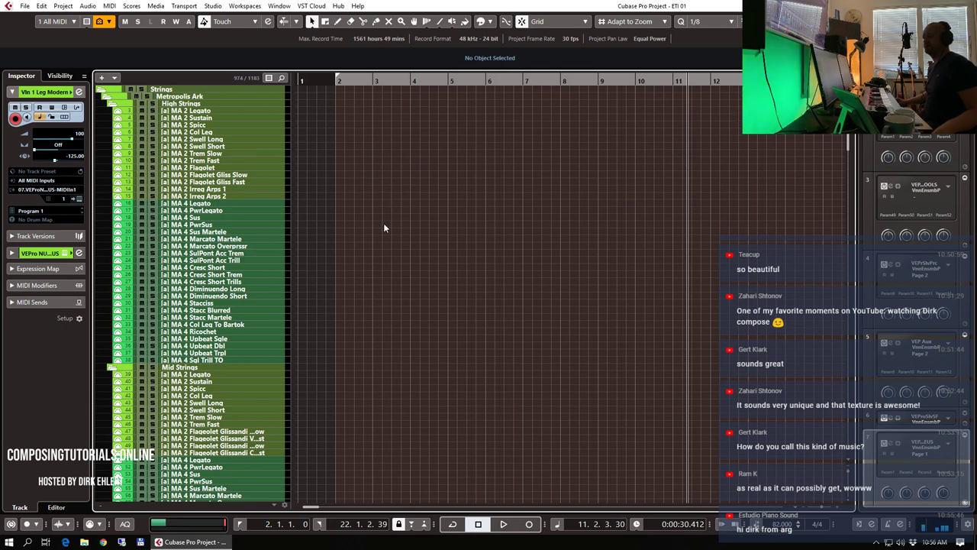
pyautogui.click(251, 263)
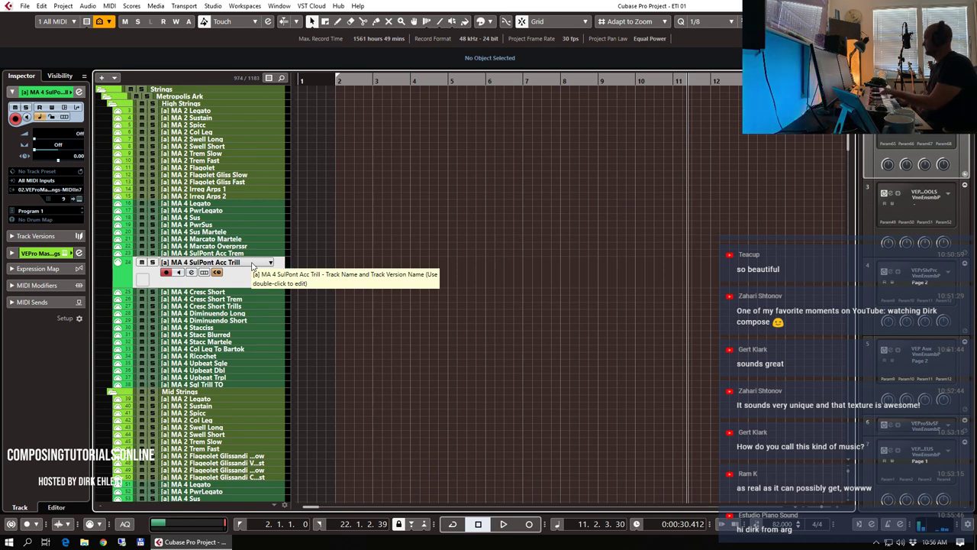
pyautogui.click(220, 291)
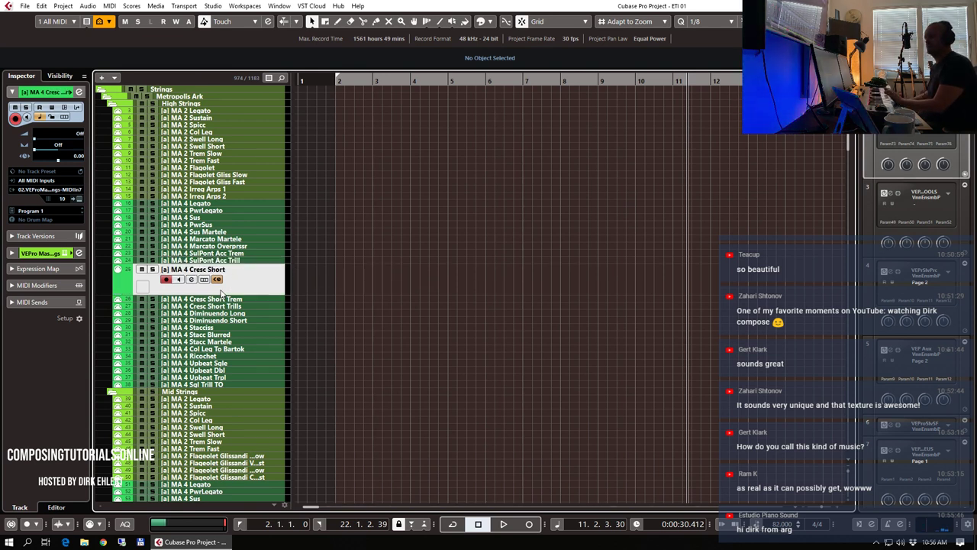
pyautogui.click(230, 299)
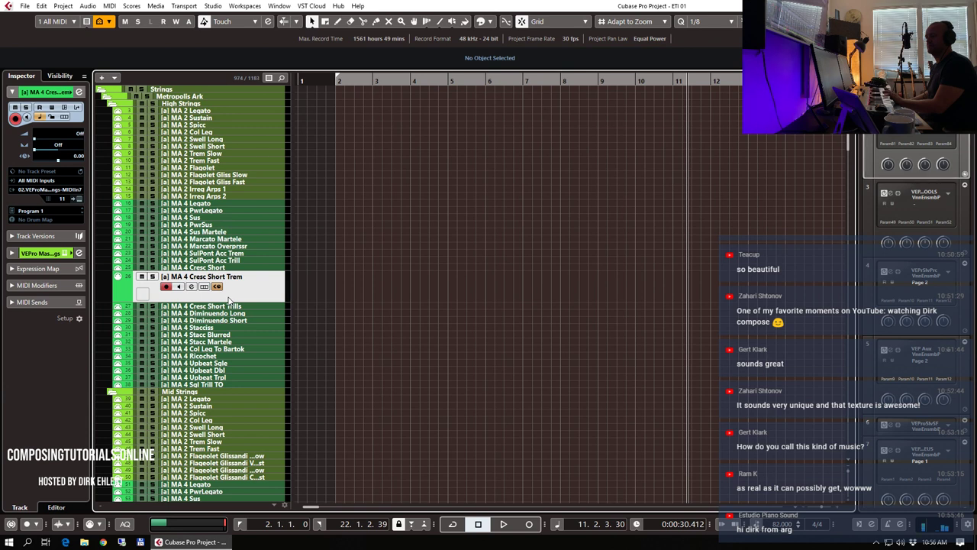
pyautogui.click(227, 314)
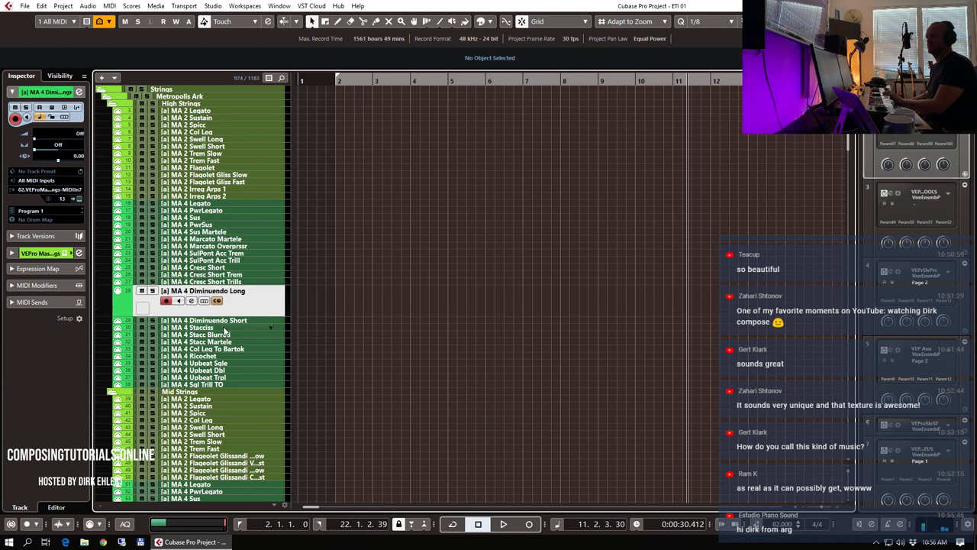
# - Try out the MA 4 Stacciss track in High Strings while playing the piece to bar 11
pyautogui.click(225, 329)
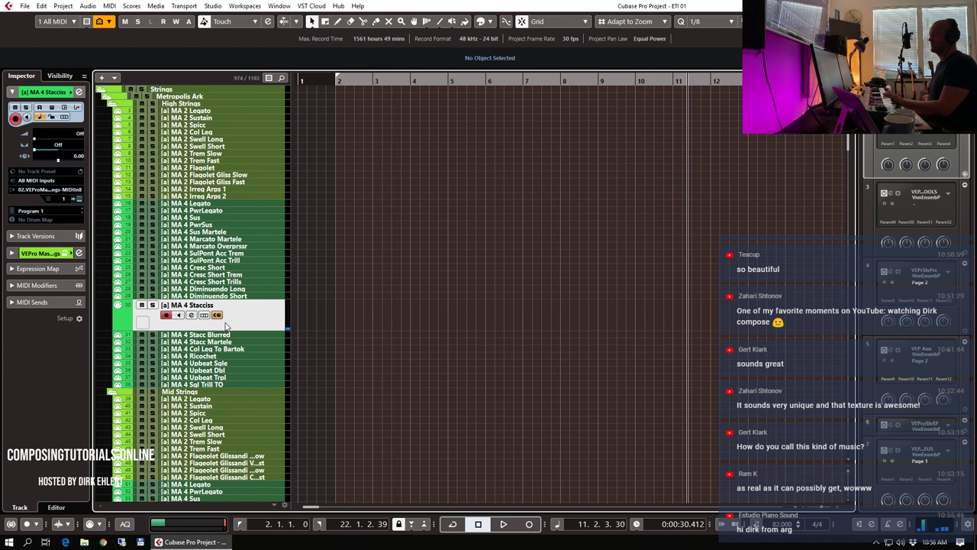
pyautogui.press('space')
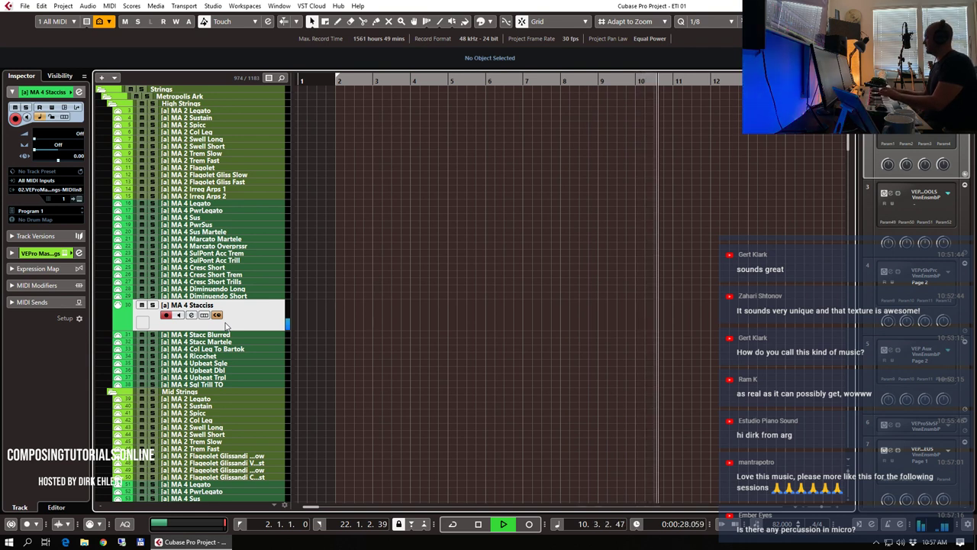
pyautogui.press('space')
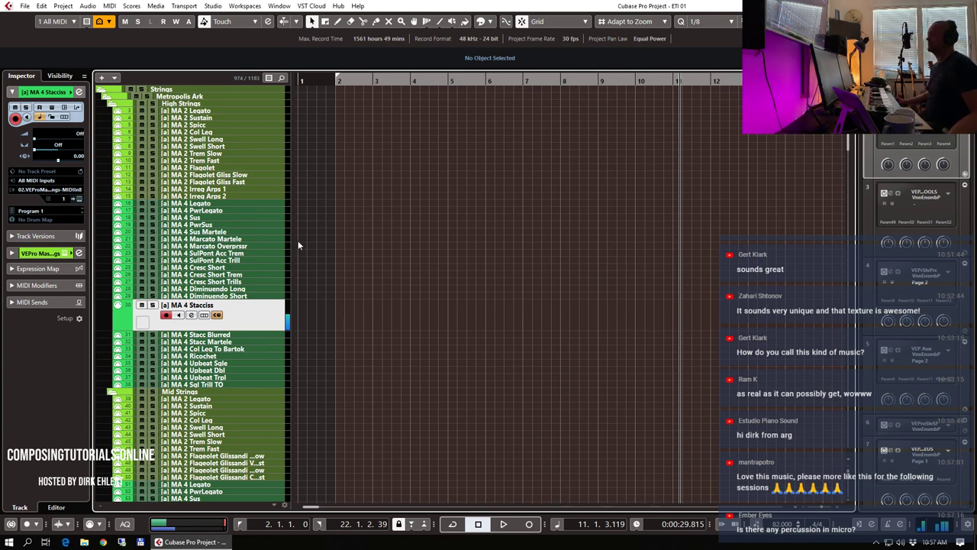
# - Try out the Single and Irreg Arps 2 tracks in the TiMic Harp Celeste Mandolin folder
pyautogui.scroll(-10, 469, 245)
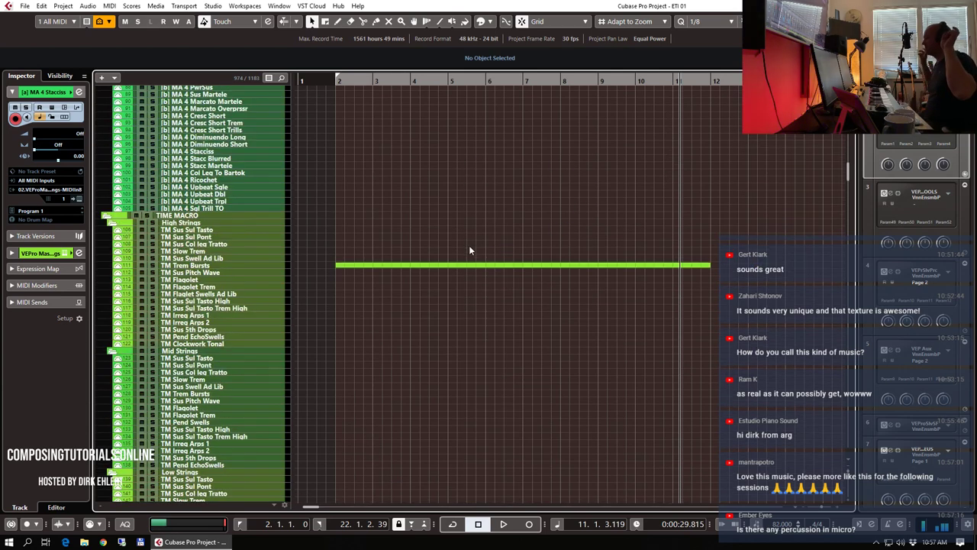
pyautogui.scroll(-5, 481, 267)
pyautogui.scroll(-20, 489, 284)
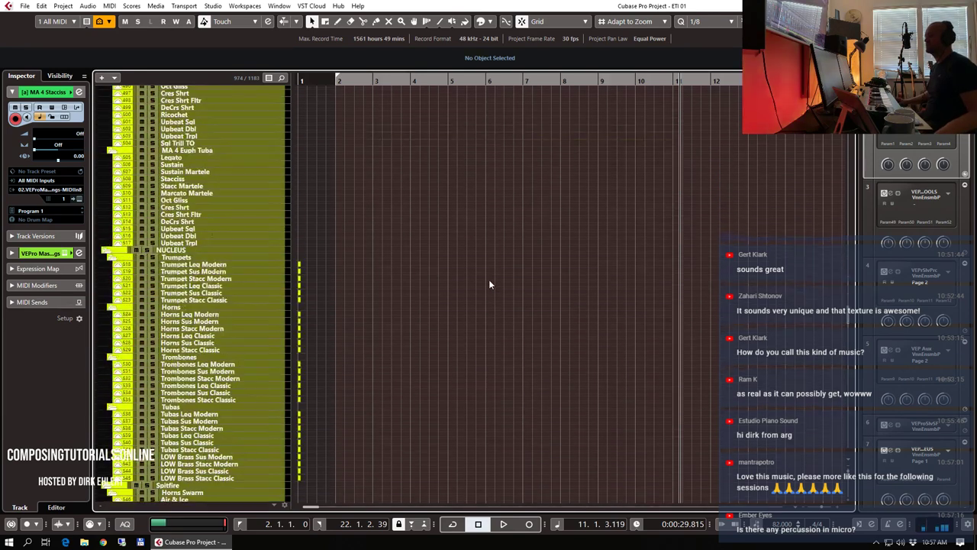
pyautogui.scroll(-10, 490, 284)
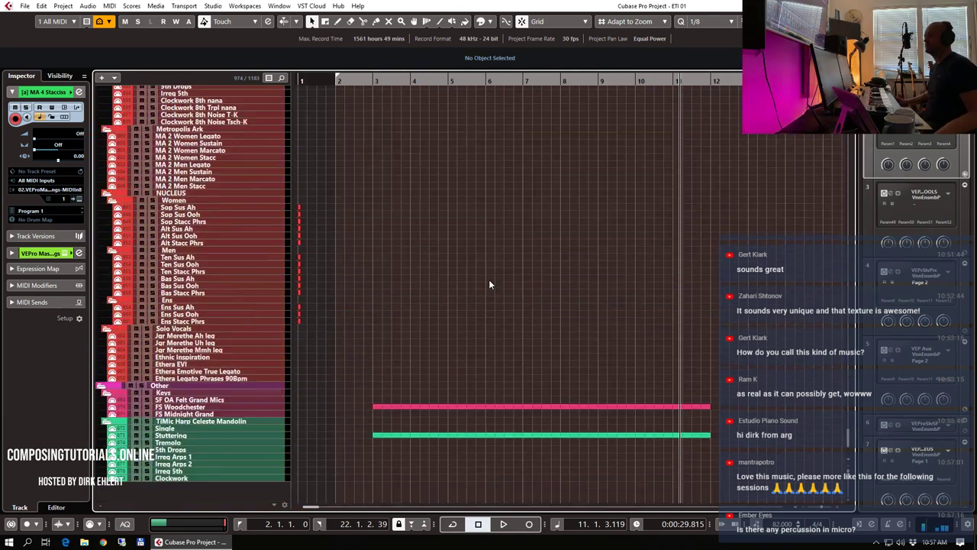
pyautogui.click(204, 430)
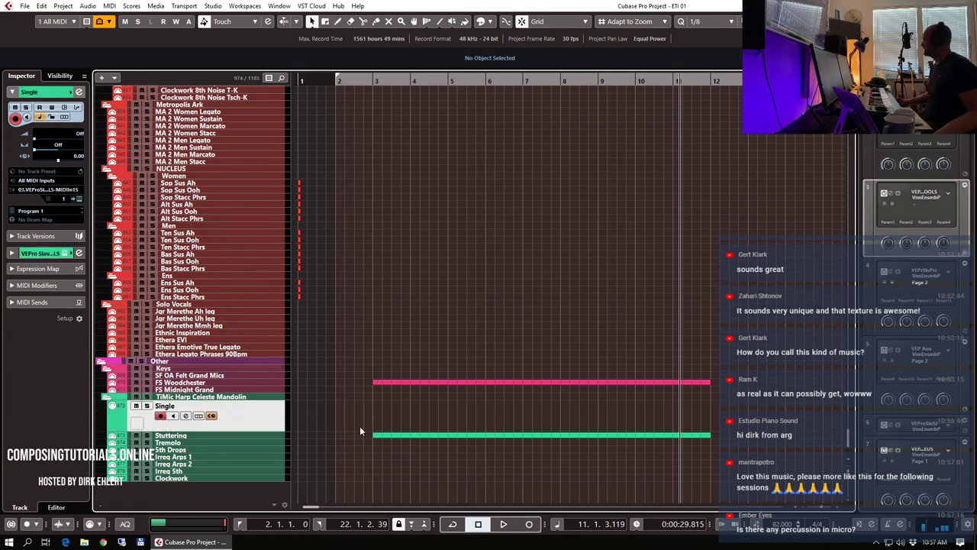
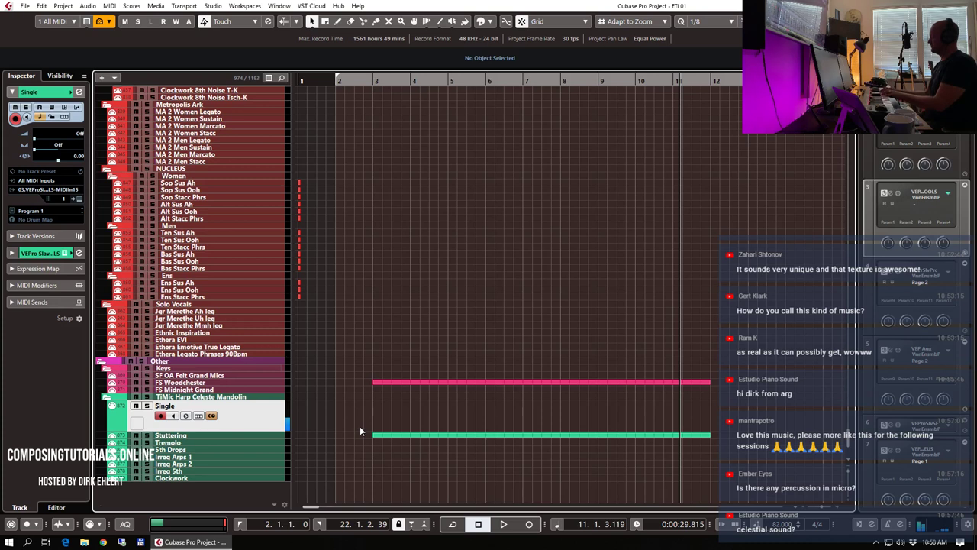
pyautogui.click(206, 462)
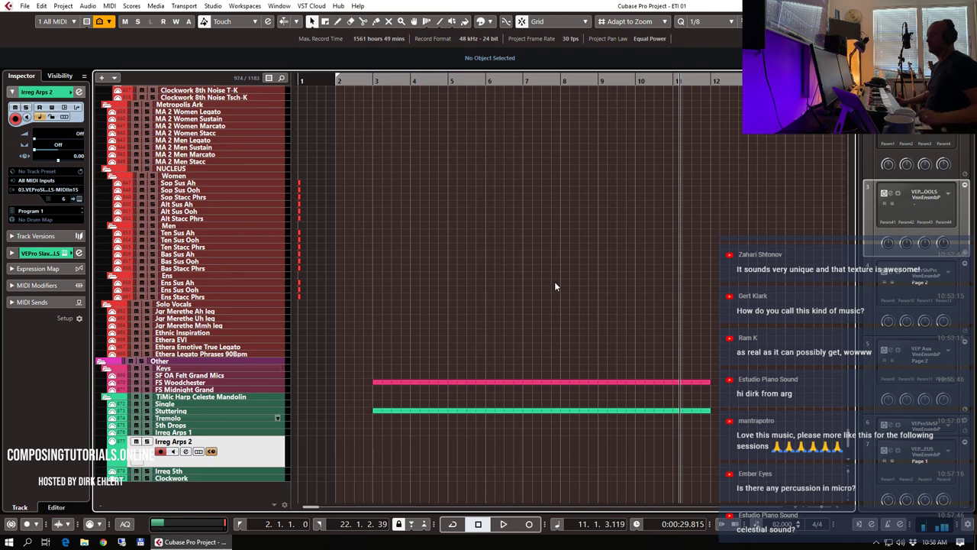
# - Look through the Vocals and Percussion folders for a percussion sound and try out AS Concert Tom Ens in Mid Perc
pyautogui.scroll(4, 554, 281)
pyautogui.press('g')
pyautogui.press('g')
pyautogui.press('g')
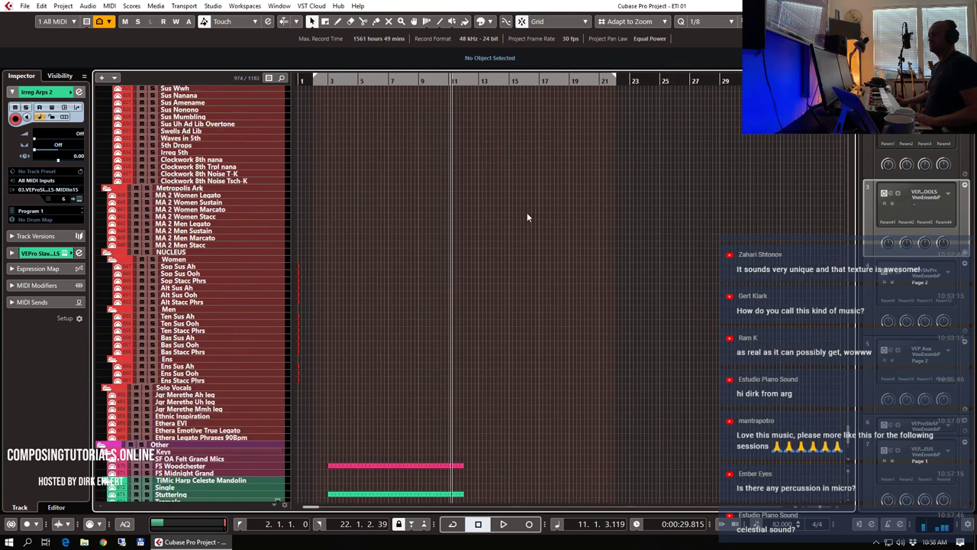
pyautogui.scroll(-20, 460, 263)
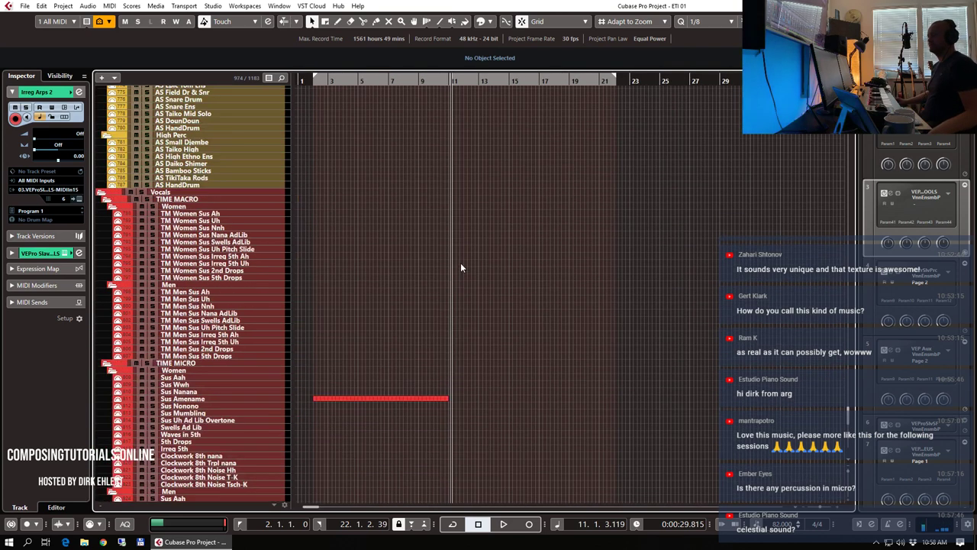
pyautogui.scroll(6, 458, 262)
pyautogui.scroll(15, 846, 298)
pyautogui.scroll(-20, 854, 333)
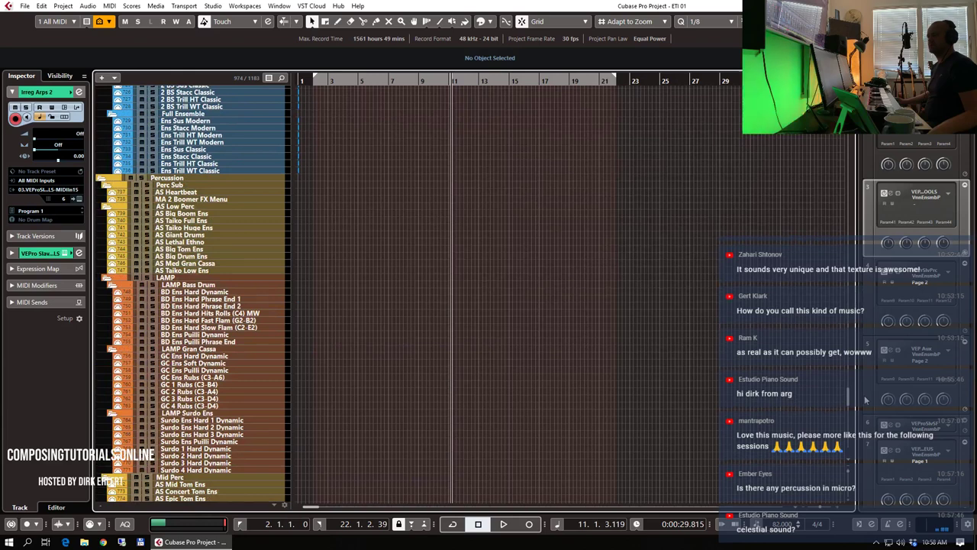
pyautogui.scroll(-10, 864, 404)
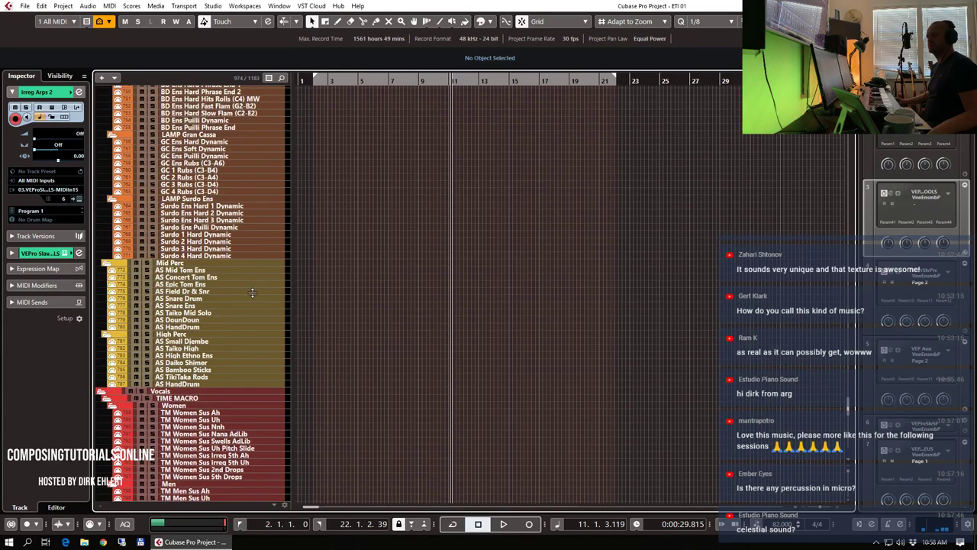
pyautogui.click(209, 281)
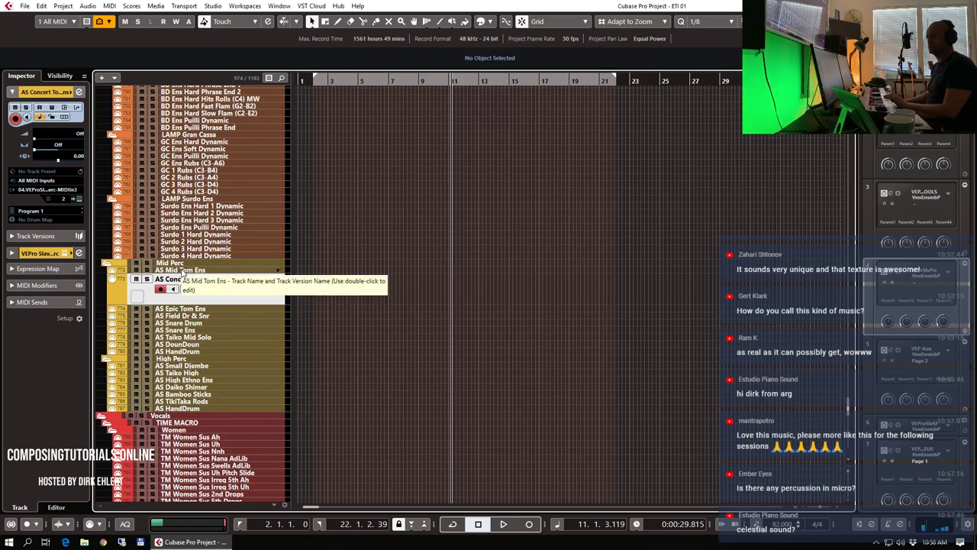
# - Record a MA 2 Boomer FX Menu part in the Perc Sub folder from bar 2 to about bar 4
pyautogui.scroll(8, 177, 189)
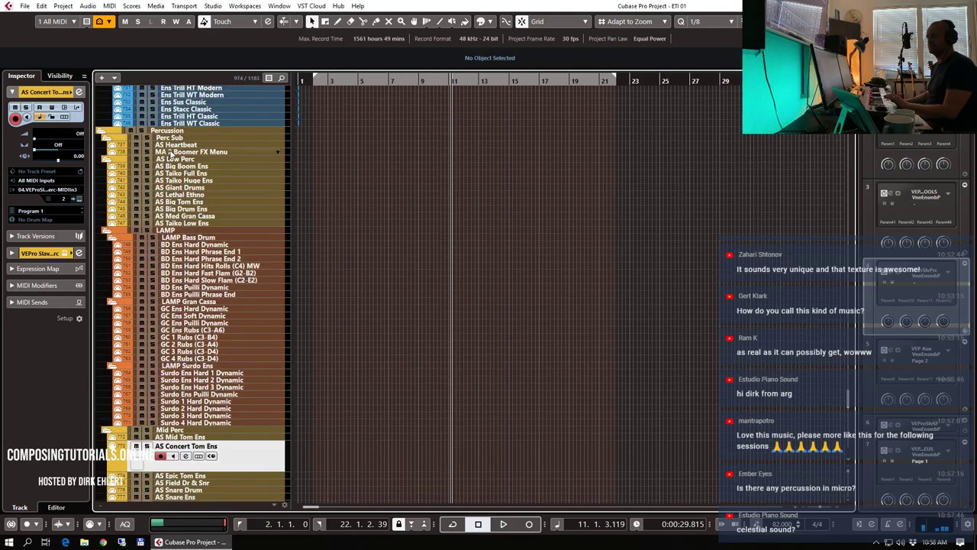
pyautogui.click(171, 151)
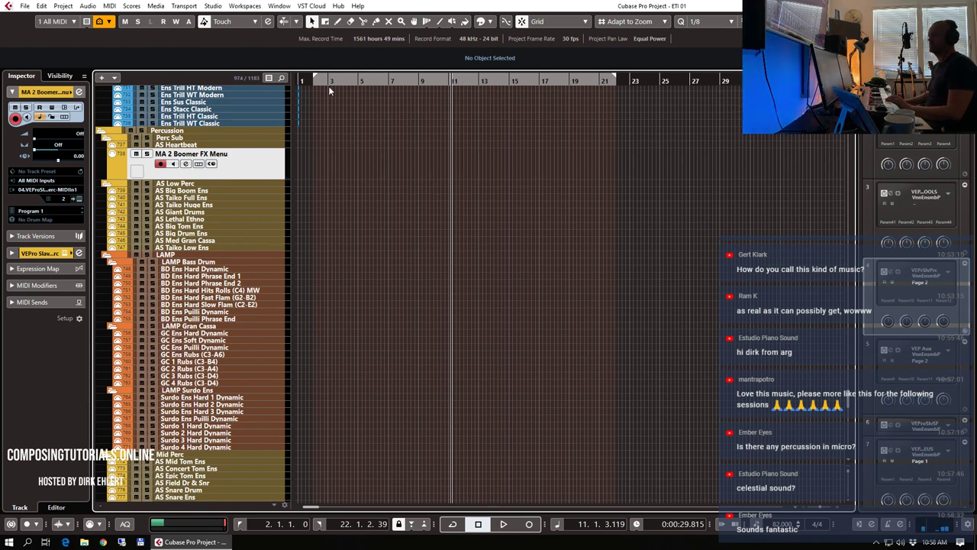
pyautogui.moveTo(329, 90); pyautogui.dragTo(336, 92)
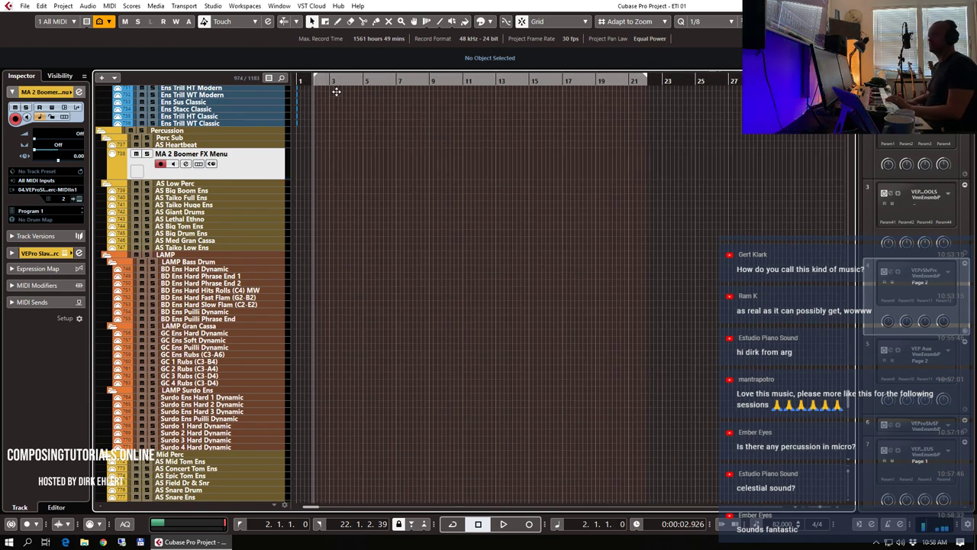
pyautogui.press('KP_Multiply')
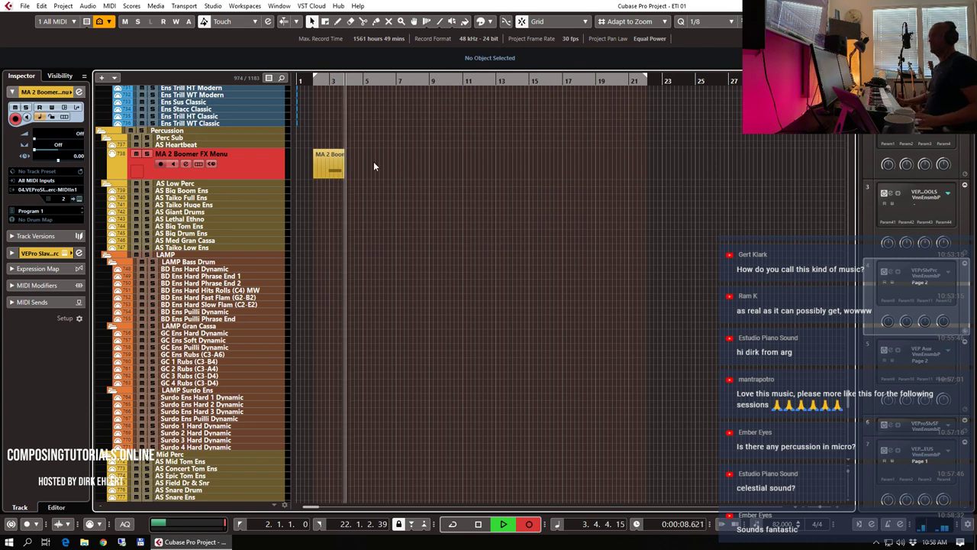
pyautogui.press('space')
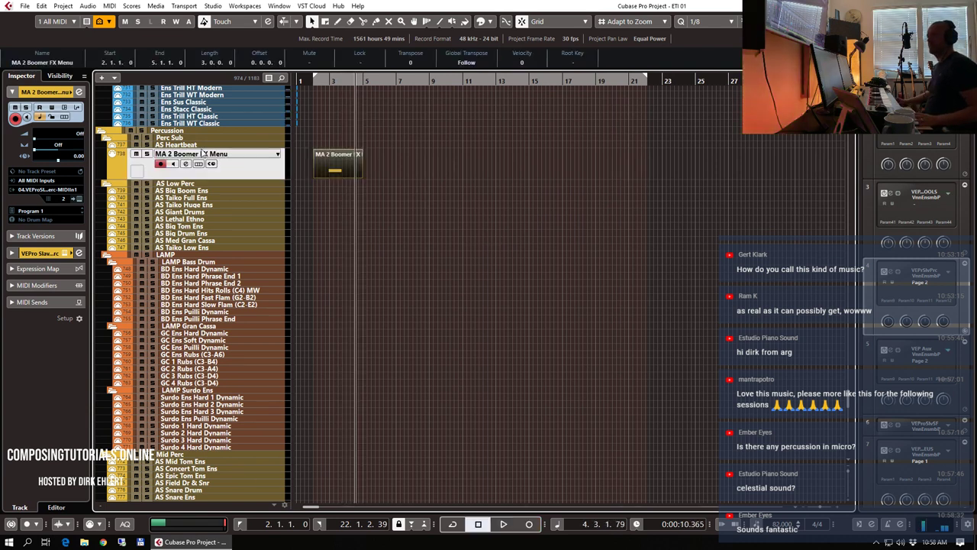
# - Record an AS Heartbeat part in the Perc Sub folder from bar 2 to about bar 7 and check its notes
pyautogui.click(196, 145)
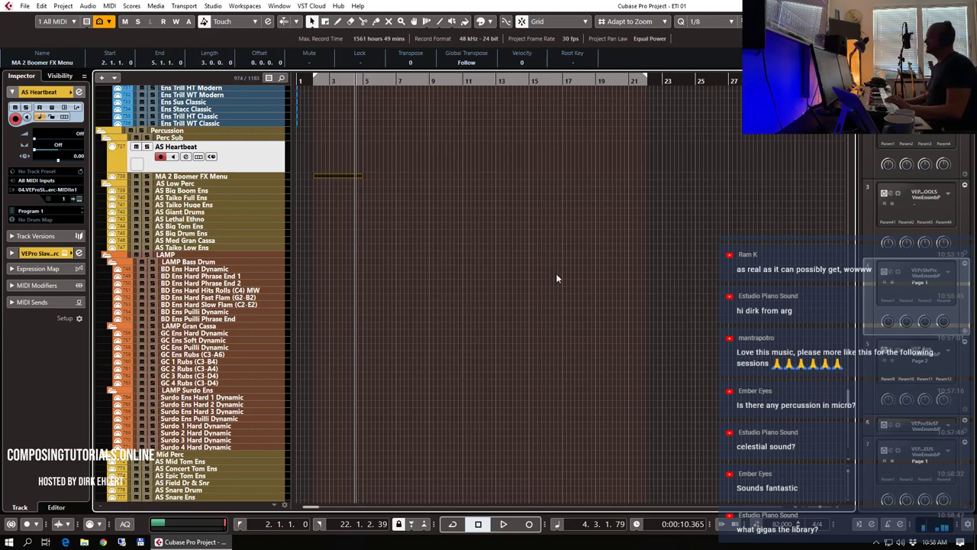
pyautogui.click(331, 78)
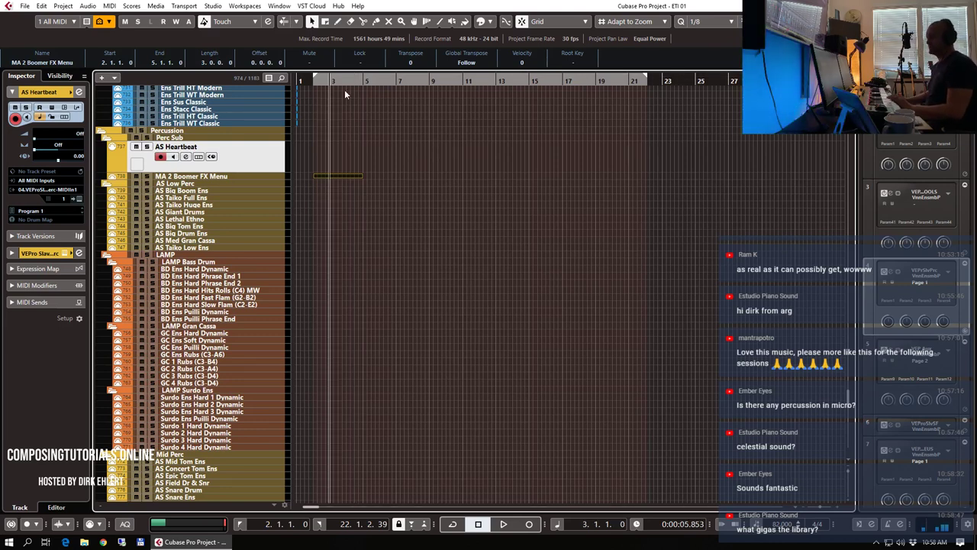
pyautogui.click(316, 80)
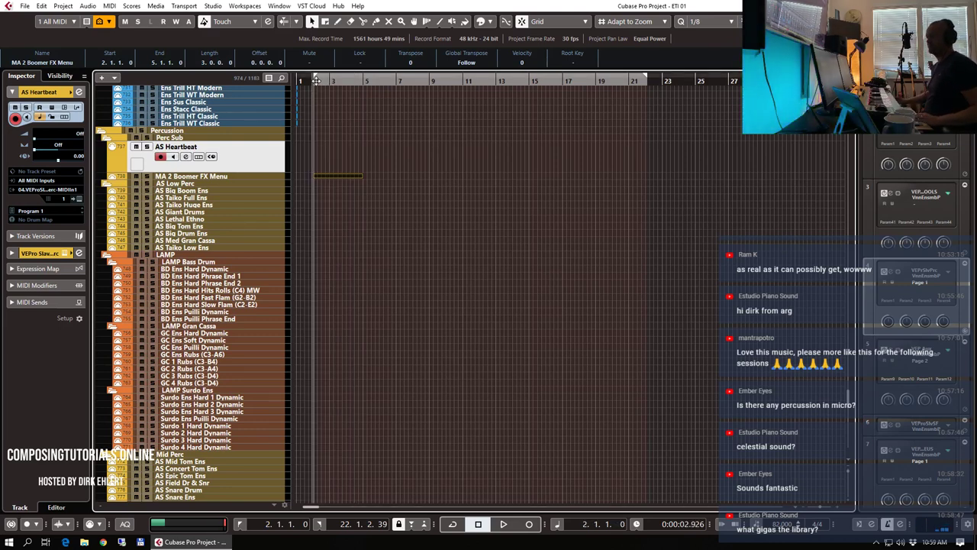
pyautogui.press('KP_Multiply')
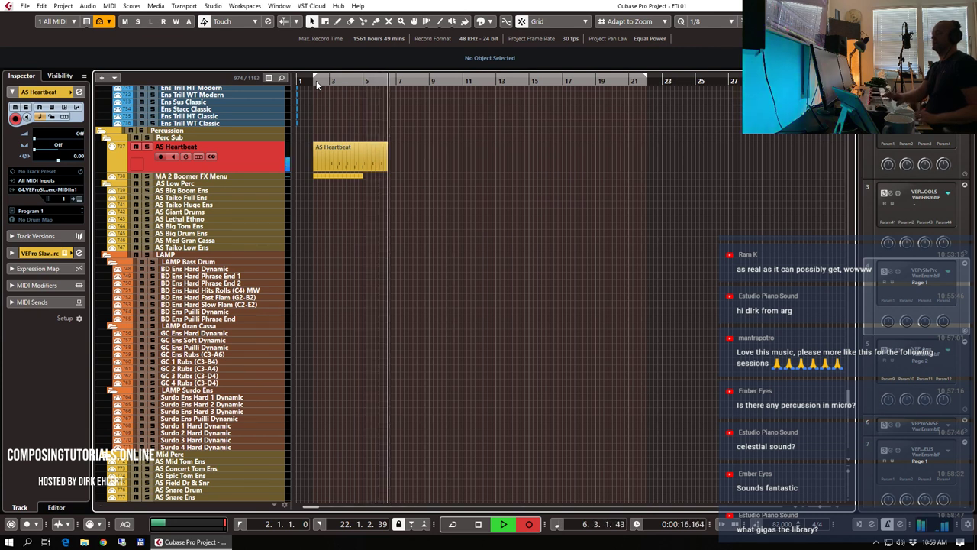
pyautogui.press('space')
pyautogui.press('Return')
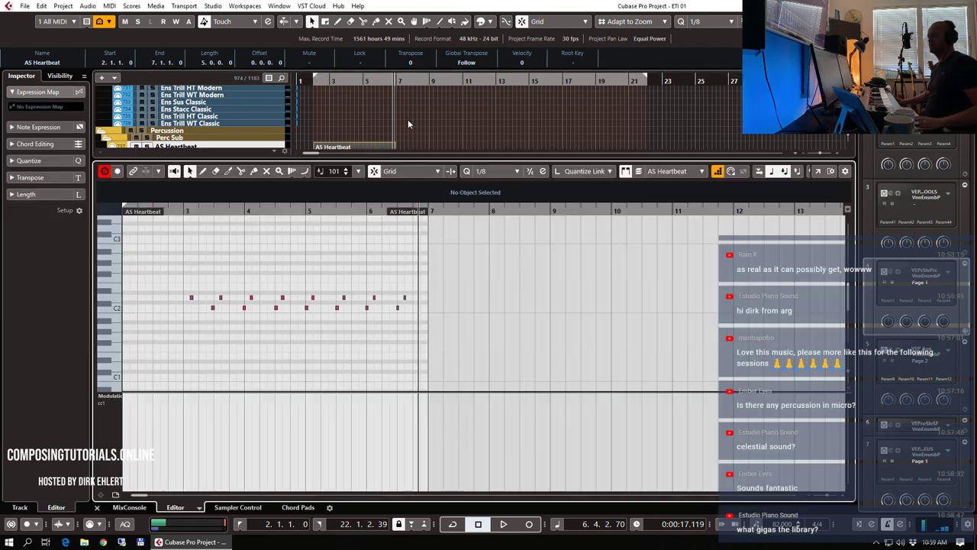
pyautogui.press('Return')
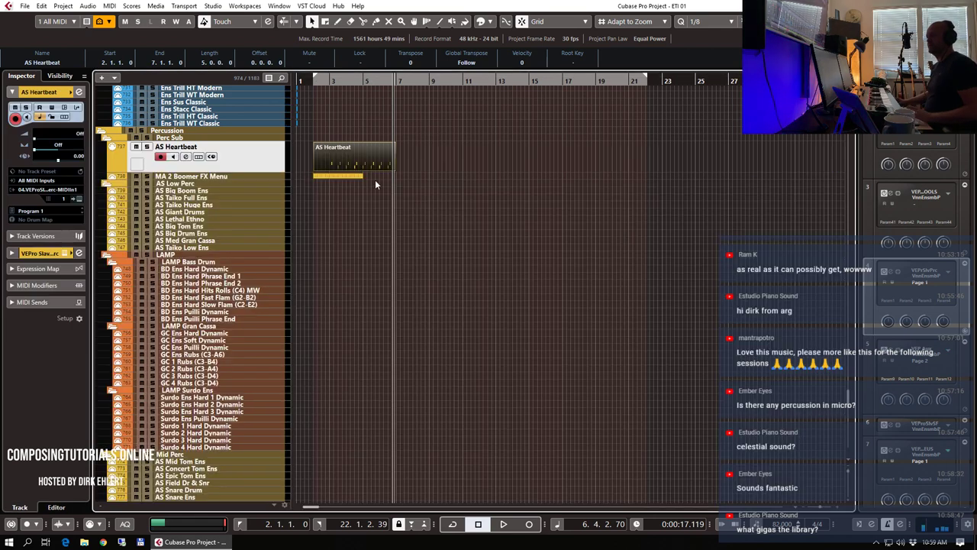
# - Trim the start of the AS Heartbeat event to bar 3 and duplicate the event directly behind itself
pyautogui.click(324, 177)
pyautogui.press('Return')
pyautogui.press('Return')
pyautogui.click(357, 145)
pyautogui.moveTo(313, 168); pyautogui.dragTo(329, 168)
pyautogui.hotkey('ctrl', 'd')
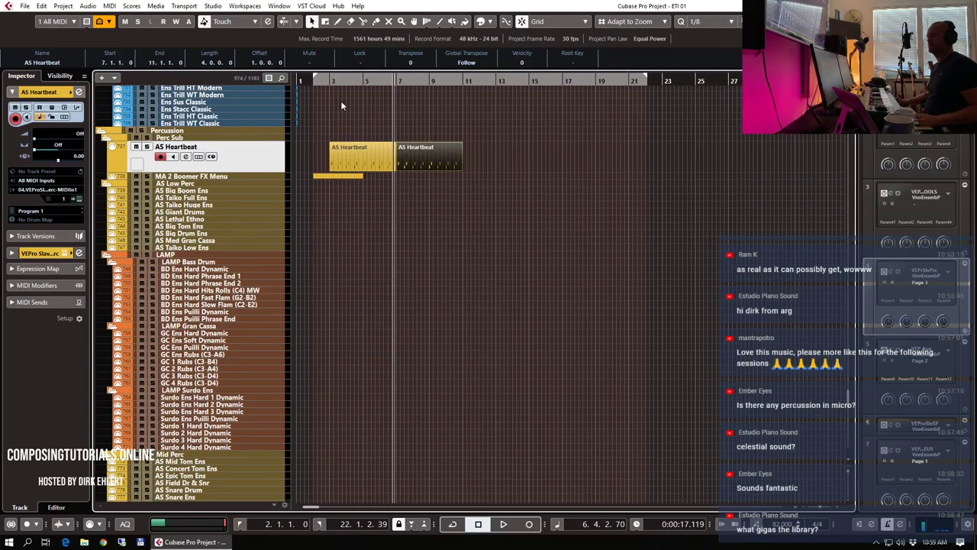
# - Play from bar 2 and duplicate both AS Heartbeat events together to extend the part to bar 19
pyautogui.click(319, 82)
pyautogui.press('space')
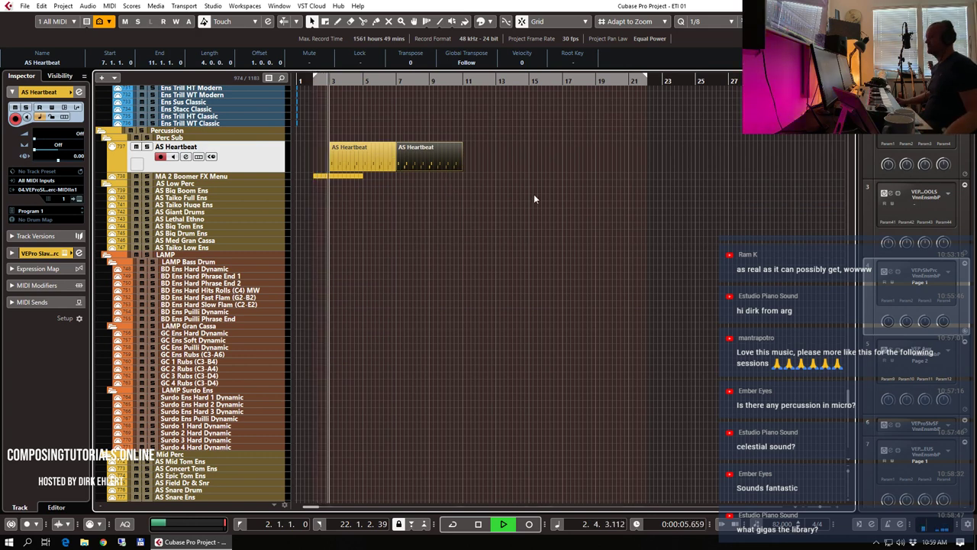
pyautogui.moveTo(497, 156); pyautogui.dragTo(378, 163)
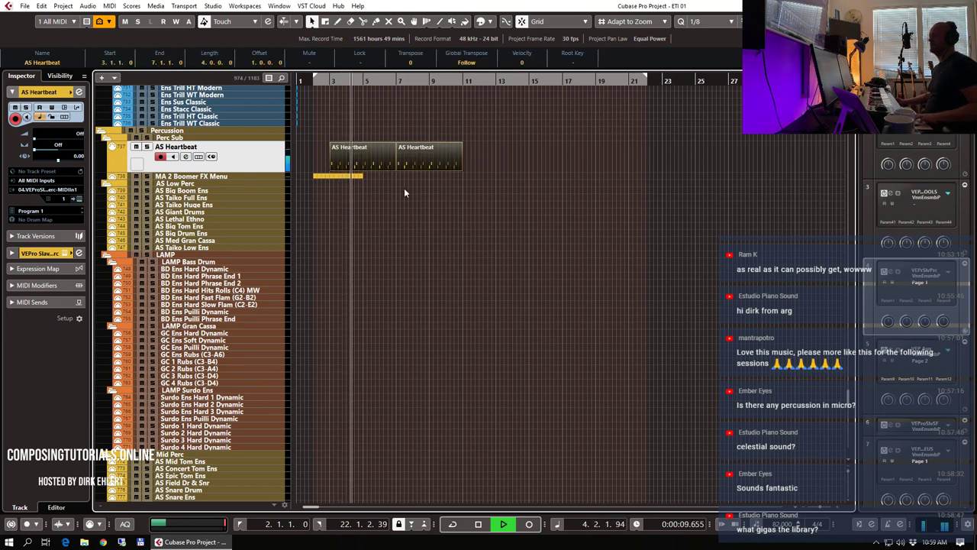
pyautogui.hotkey('ctrl', 'd')
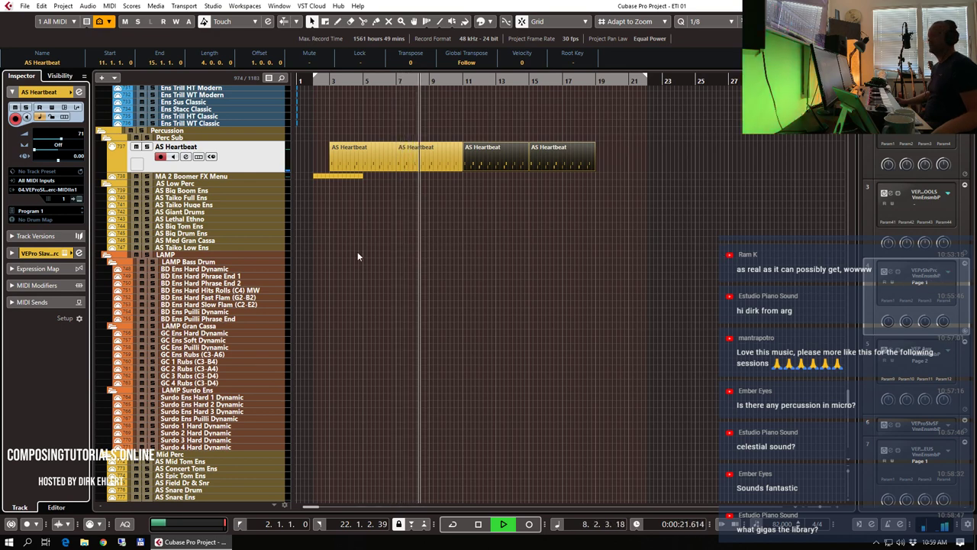
# - Stop playback, set the playhead to bar 10 and select the FS Woodchester track in the Keys folder
pyautogui.scroll(10, 441, 264)
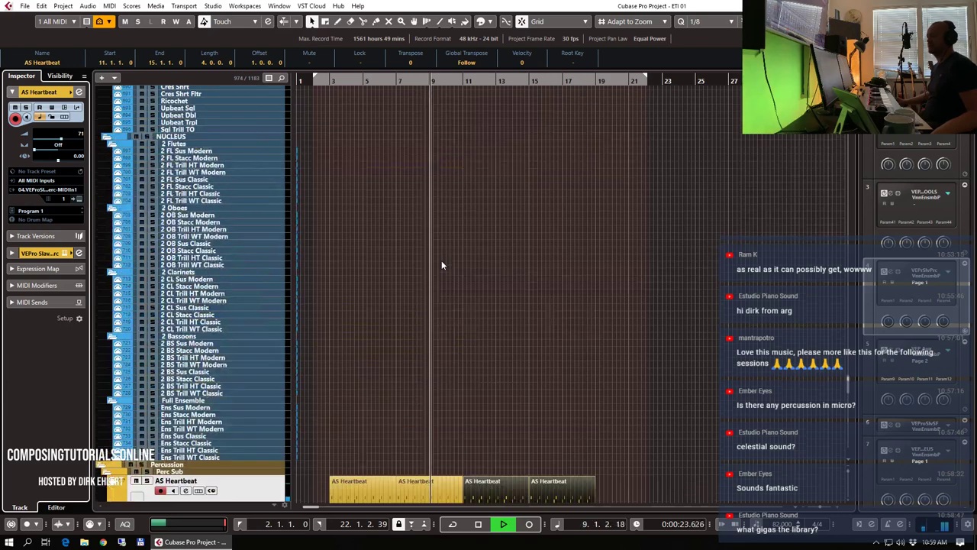
pyautogui.scroll(9, 441, 264)
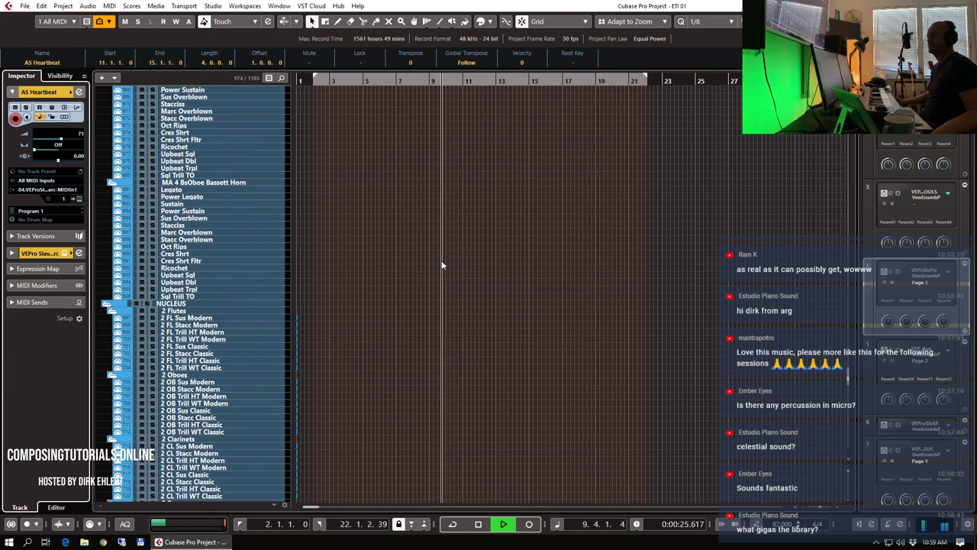
pyautogui.scroll(10, 441, 265)
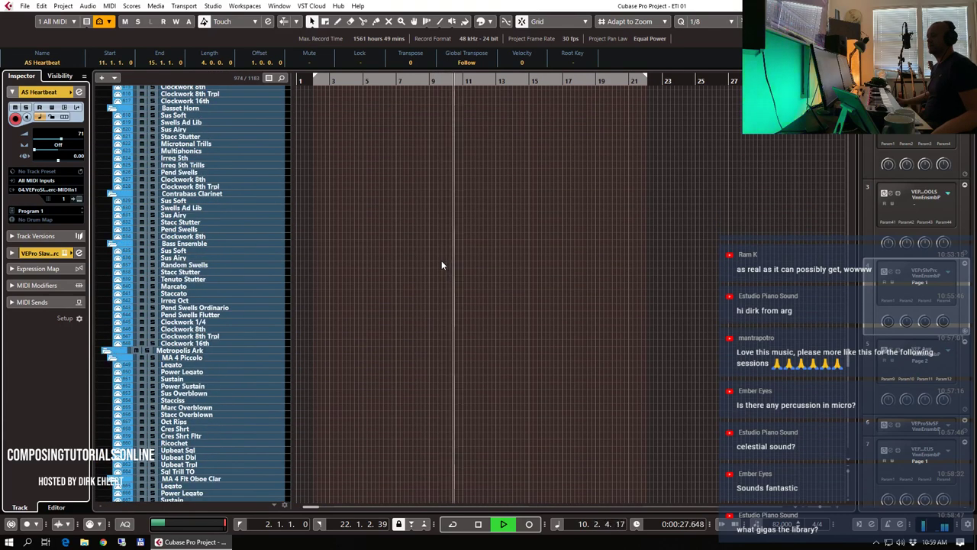
pyautogui.press('space')
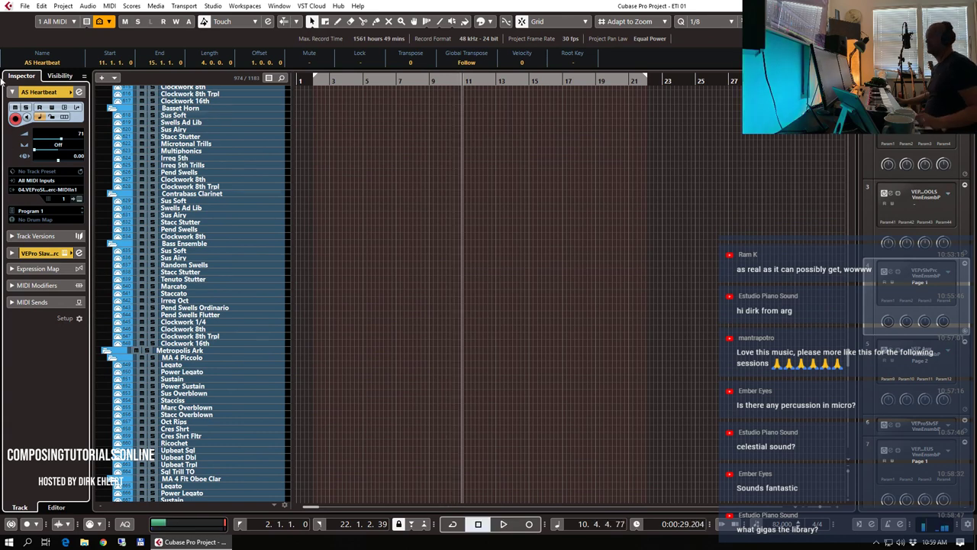
pyautogui.scroll(8, 543, 219)
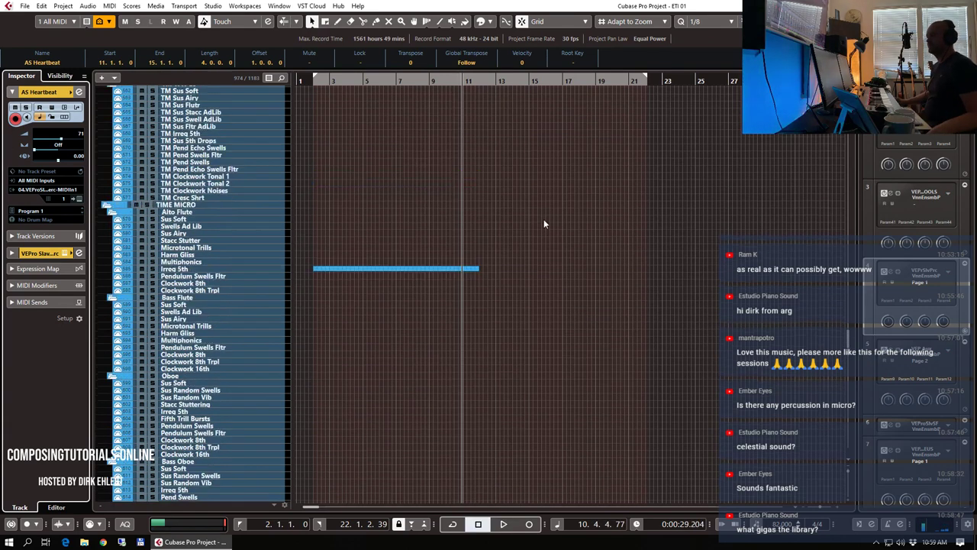
pyautogui.click(447, 81)
pyautogui.scroll(-20, 499, 198)
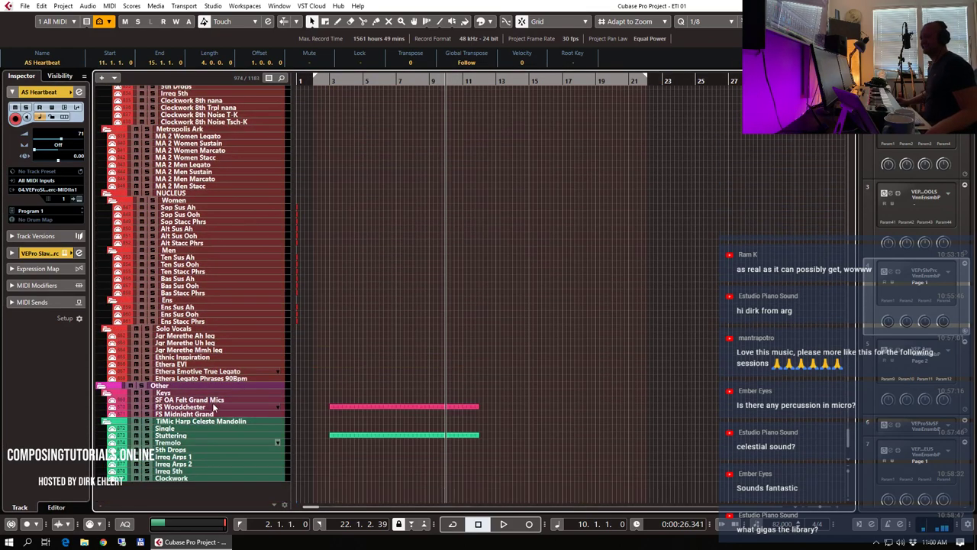
pyautogui.click(205, 399)
pyautogui.click(205, 408)
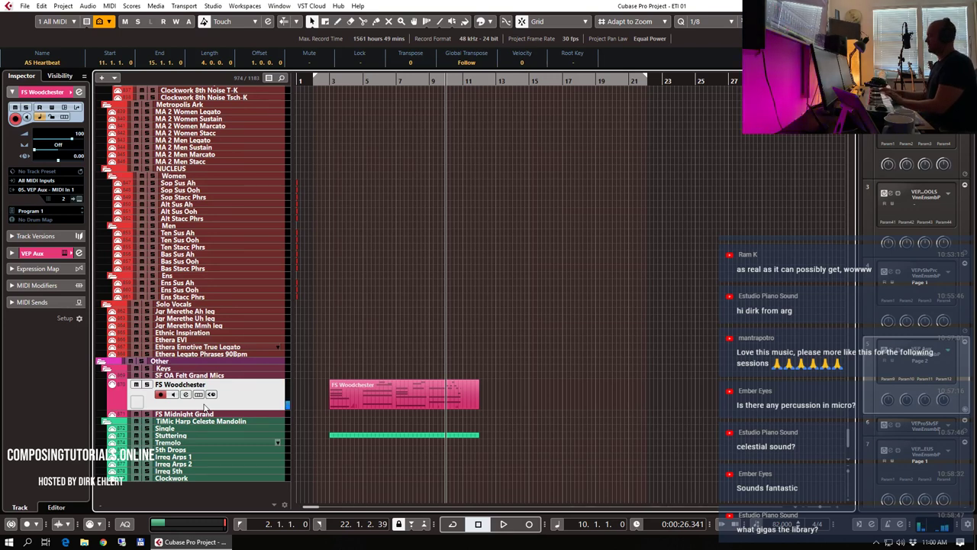
# - Try recording a continuation of the FS Woodchester part from bar 10 to about bar 12
pyautogui.click(448, 87)
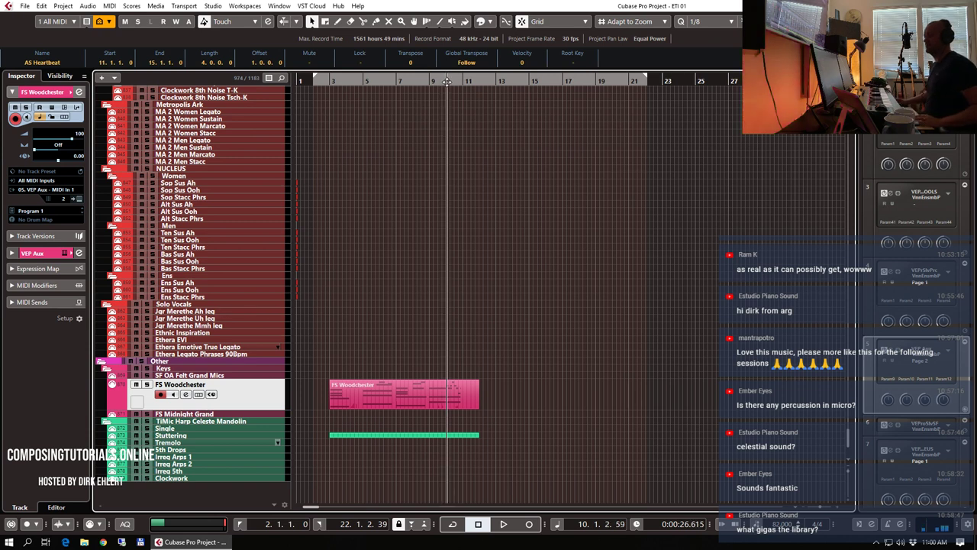
pyautogui.press('KP_Multiply')
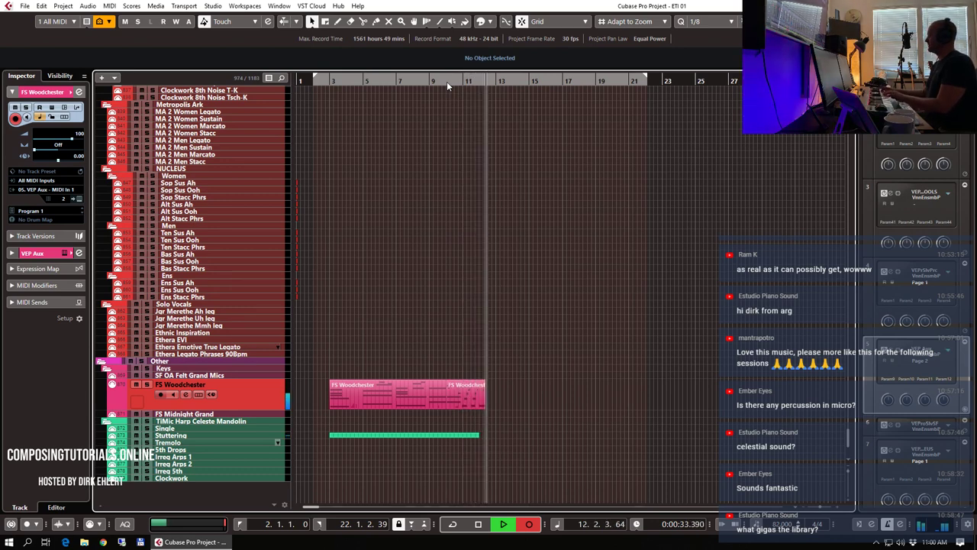
pyautogui.press('space')
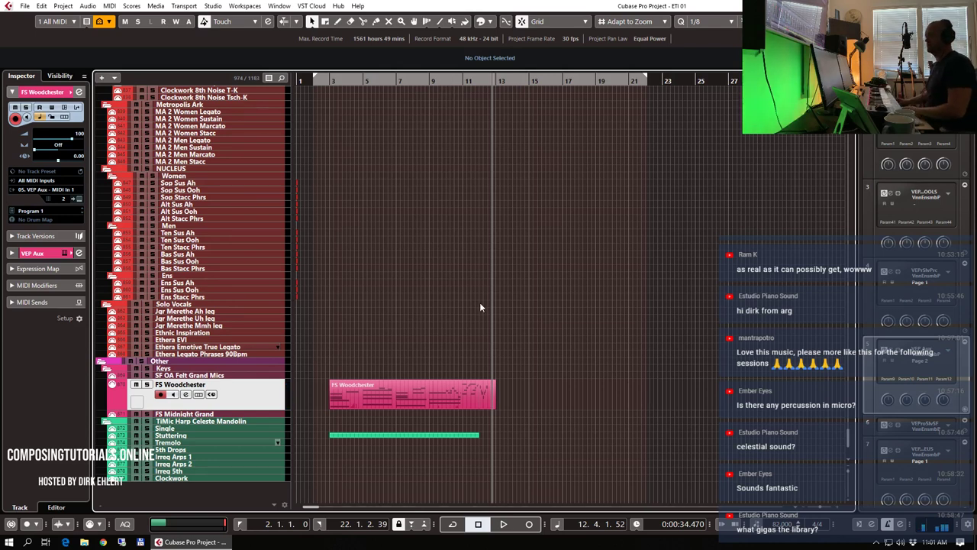
pyautogui.hotkey('ctrl', 'z')
# - Record the FS Woodchester continuation from bar 10 to about bar 19
pyautogui.click(447, 81)
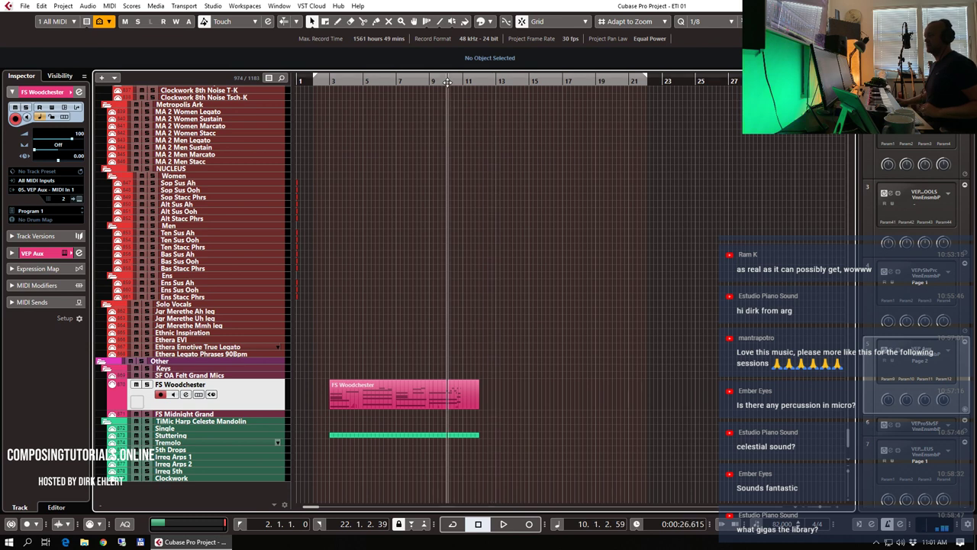
pyautogui.press('KP_Multiply')
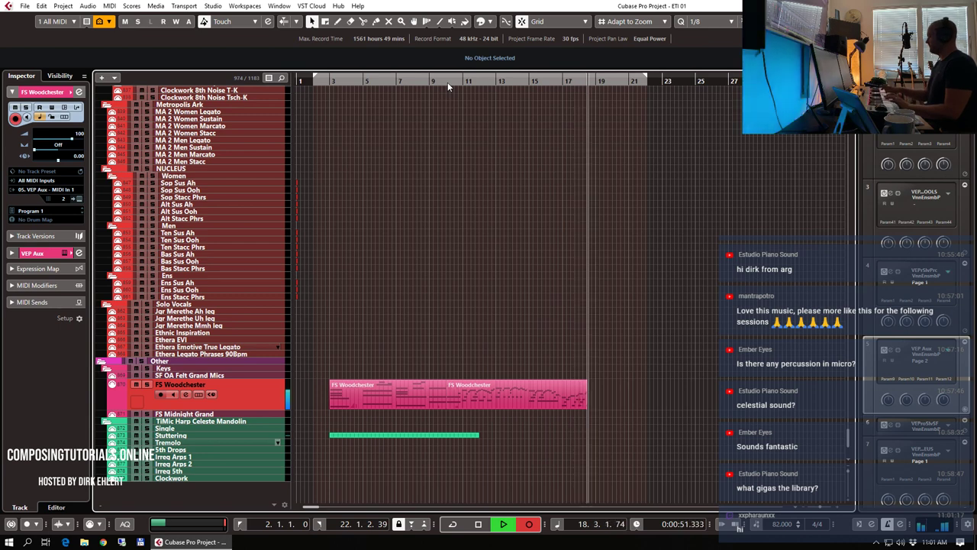
pyautogui.press('space')
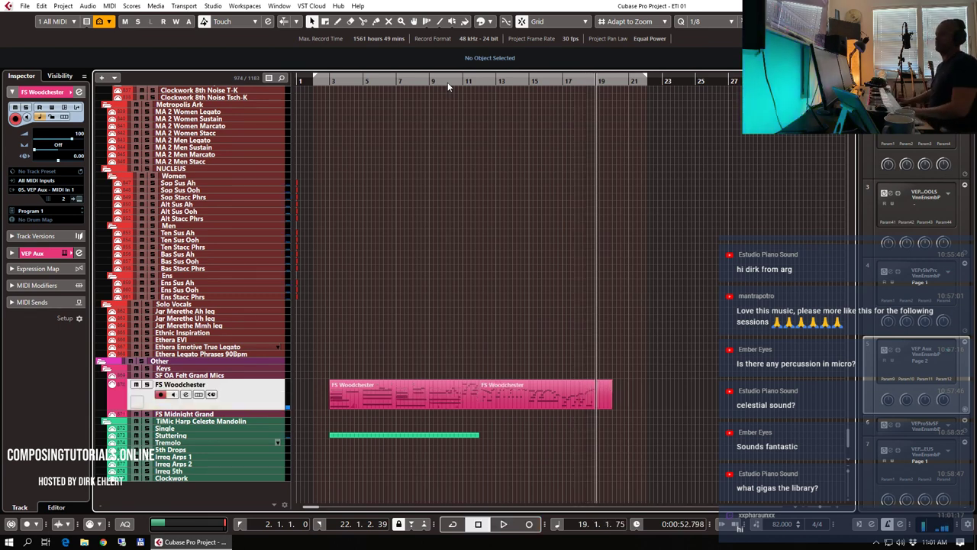
# - Open the new FS Woodchester event for note editing and set the quantize to 1/16 with iterative quantize on
pyautogui.doubleClick(544, 390)
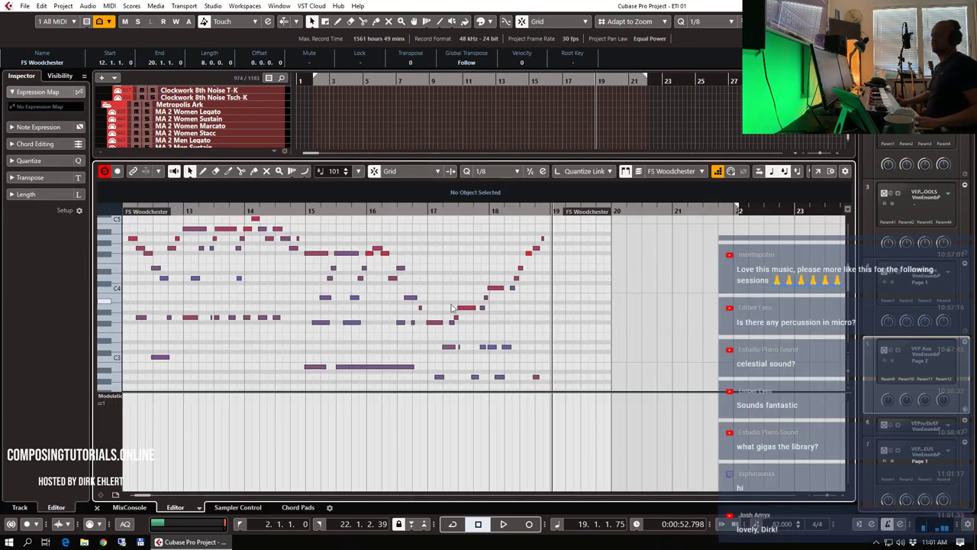
pyautogui.click(494, 171)
pyautogui.click(516, 230)
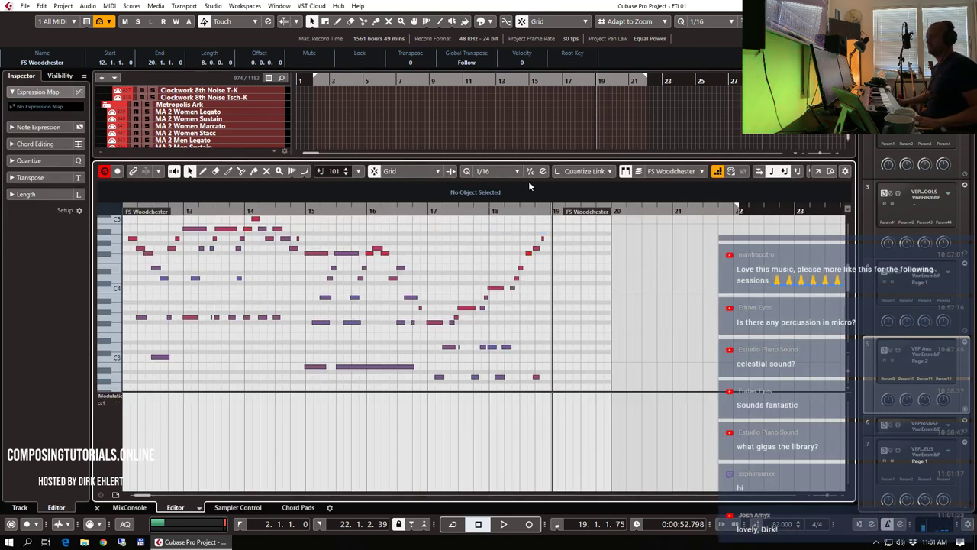
pyautogui.hscroll(-4, 524, 291)
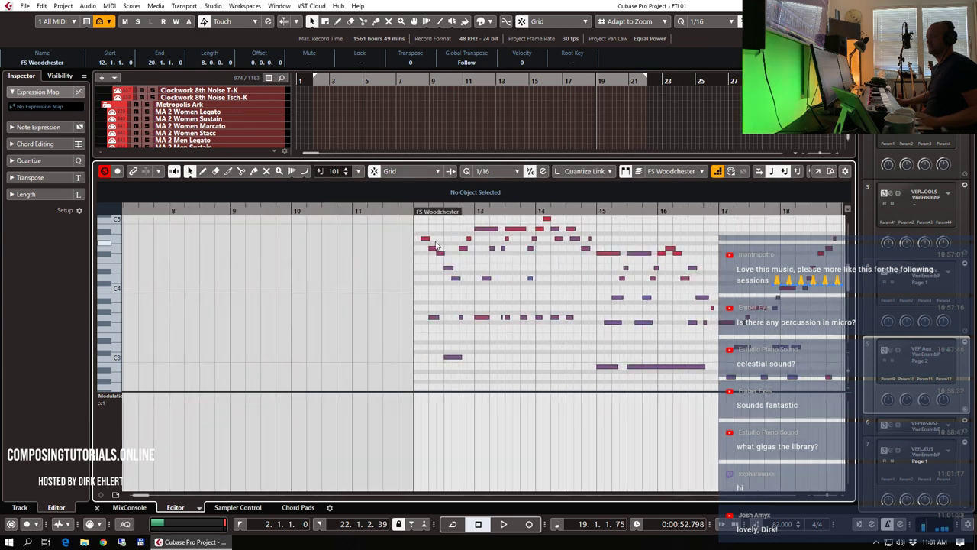
# - Glue the two FS Woodchester events into one from bar 3 to bar 20 and open it for note editing
pyautogui.press('Return')
pyautogui.press('4')
pyautogui.click(472, 390)
pyautogui.press('1')
pyautogui.doubleClick(489, 391)
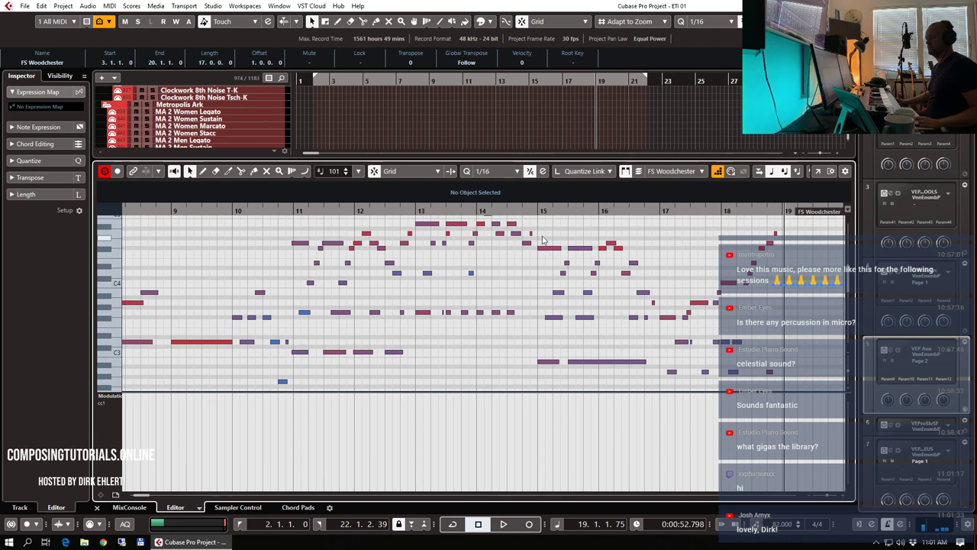
# - Align the C3 and G4 notes at the start of bar 11 to 11.1.1
pyautogui.scroll(2, 543, 240)
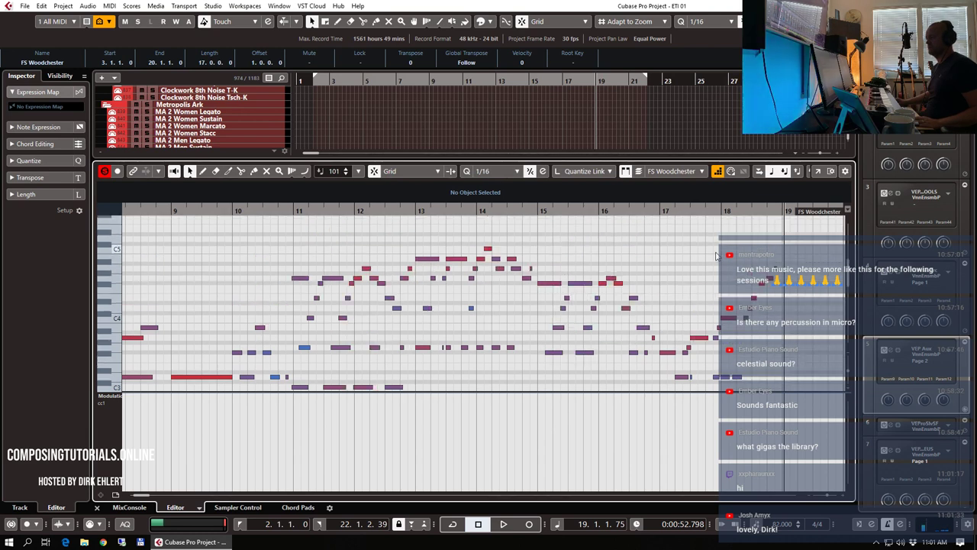
pyautogui.scroll(-4, 216, 297)
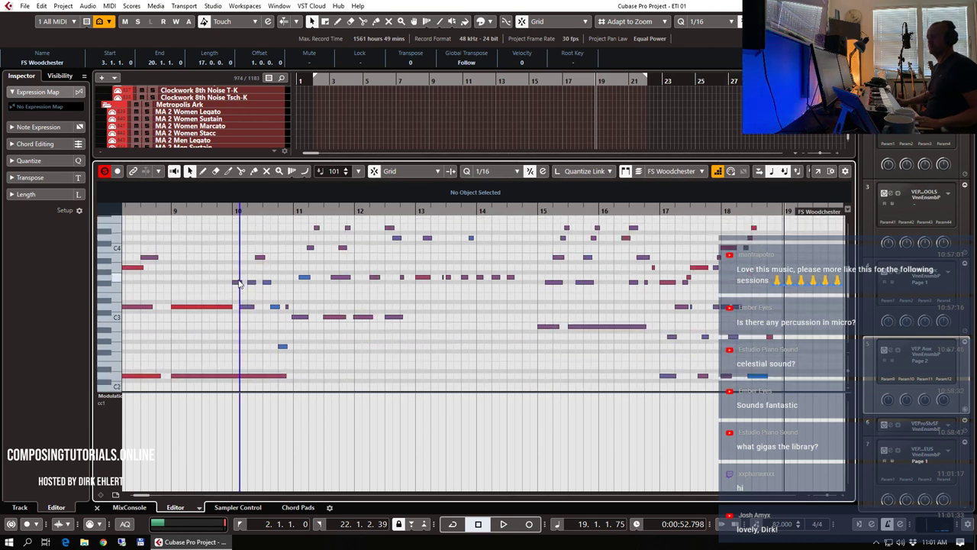
pyautogui.click(238, 282)
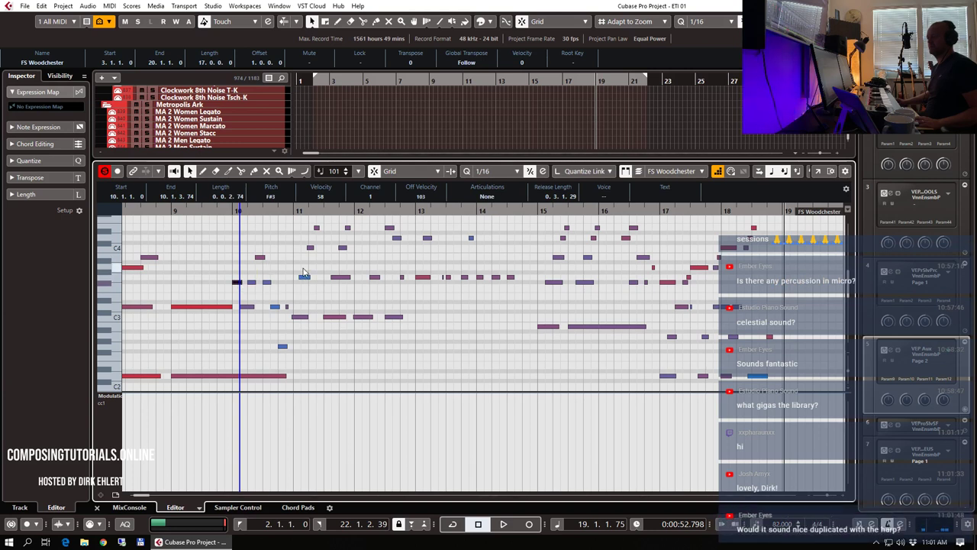
pyautogui.click(300, 319)
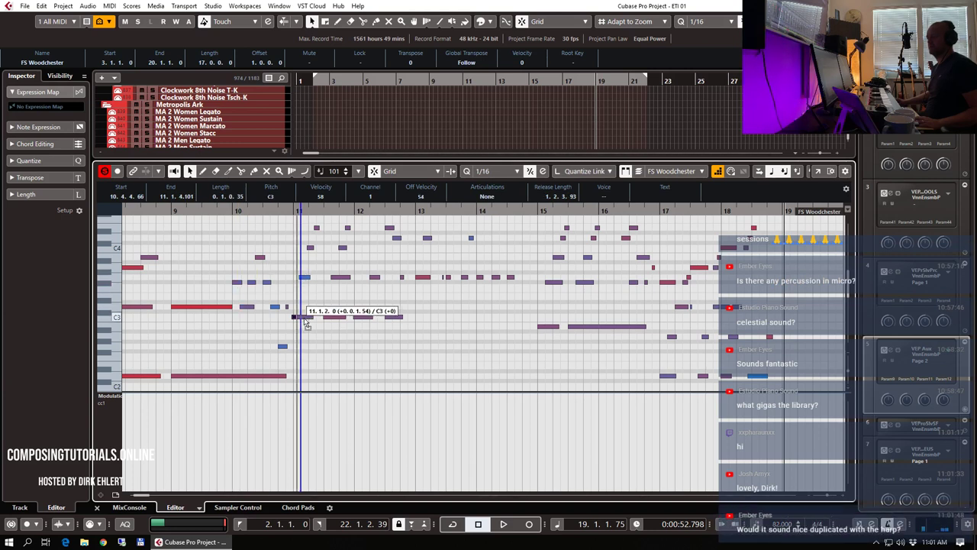
pyautogui.scroll(4, 304, 316)
pyautogui.moveTo(298, 281); pyautogui.dragTo(302, 284)
# - Play the FS Woodchester part from bar 11 and quantize the notes of bar 11 to 1/8
pyautogui.moveTo(296, 212); pyautogui.dragTo(292, 214)
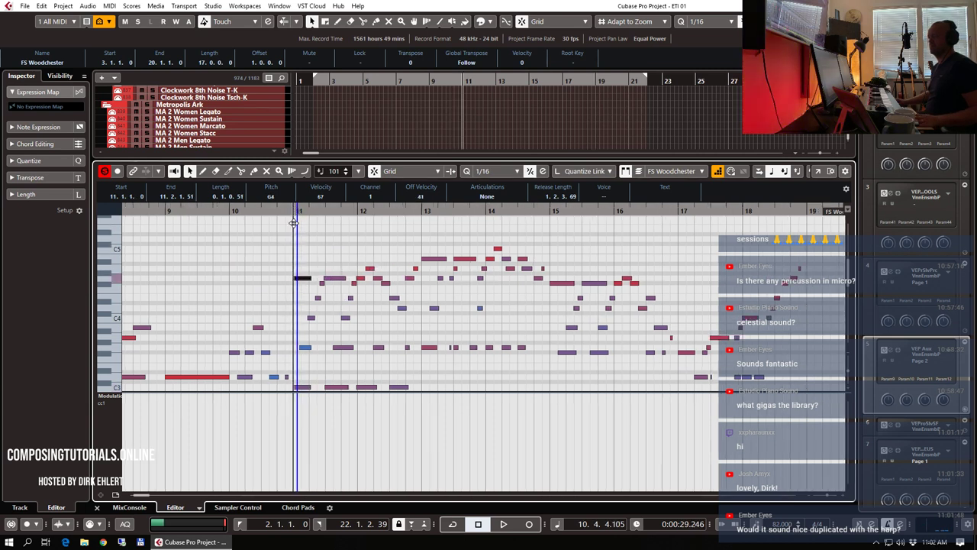
pyautogui.press('space')
pyautogui.press('h')
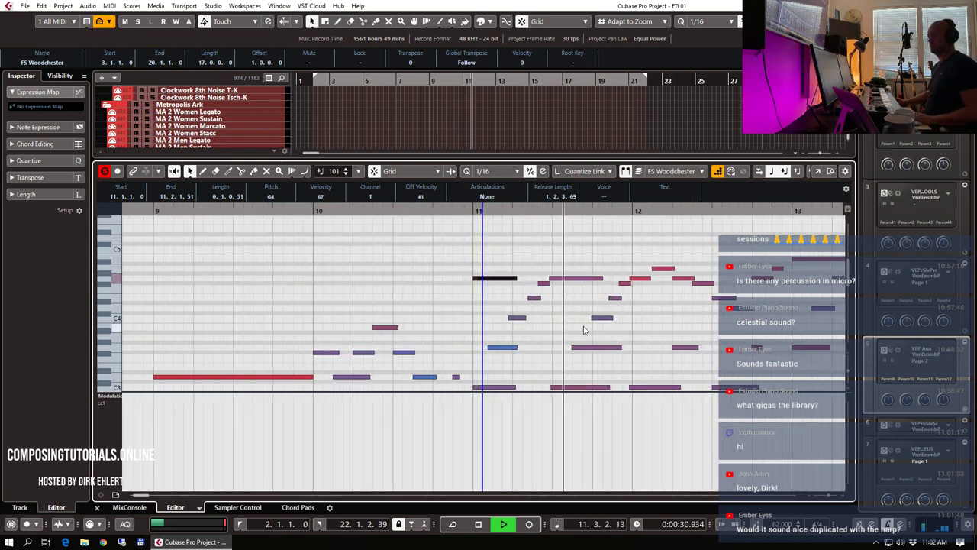
pyautogui.press('space')
pyautogui.click(492, 173)
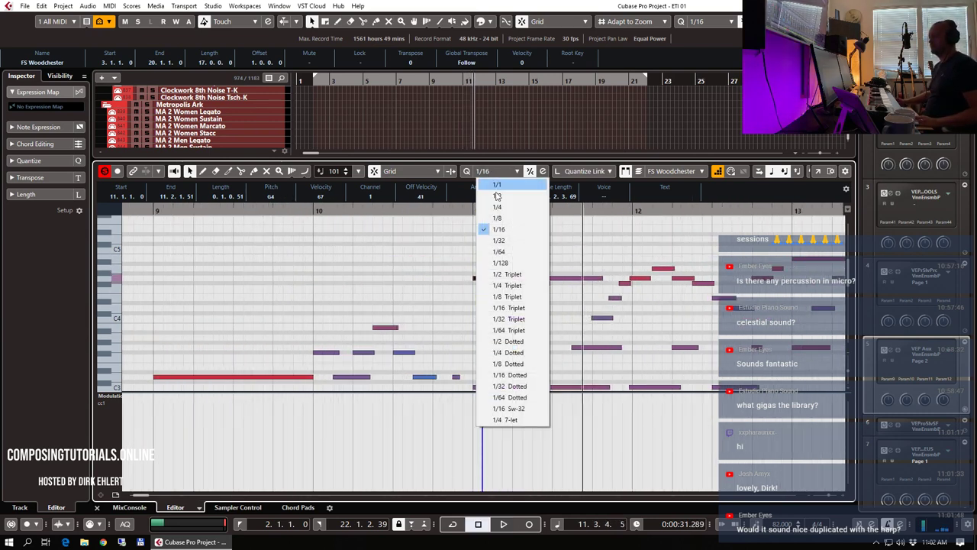
pyautogui.click(505, 221)
pyautogui.moveTo(475, 218); pyautogui.dragTo(622, 404)
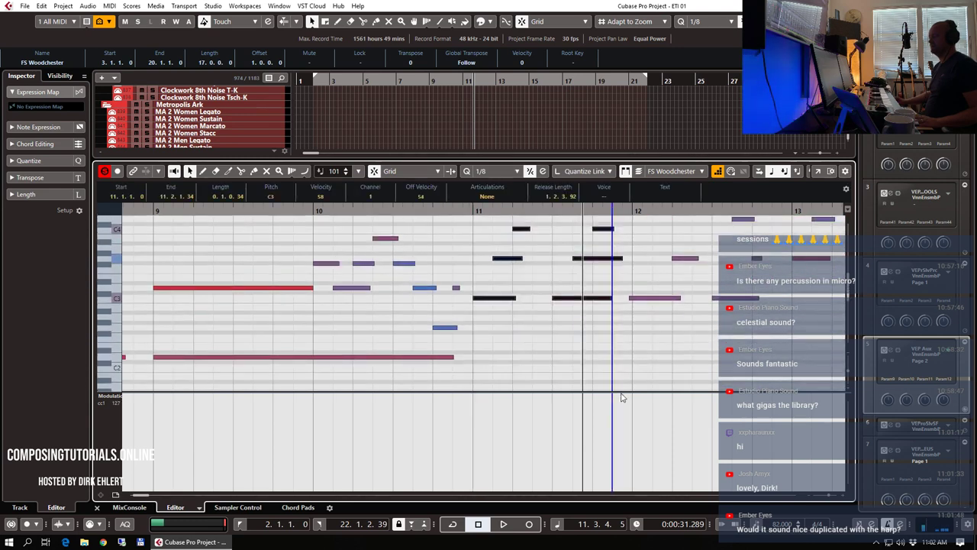
# - Play the part from bar 11, set the quantize to 1/16 and move the first F#4 note in bar 11 to just before beat 3
pyautogui.scroll(3, 569, 302)
pyautogui.click(475, 207)
pyautogui.moveTo(474, 214); pyautogui.dragTo(474, 216)
pyautogui.press('space')
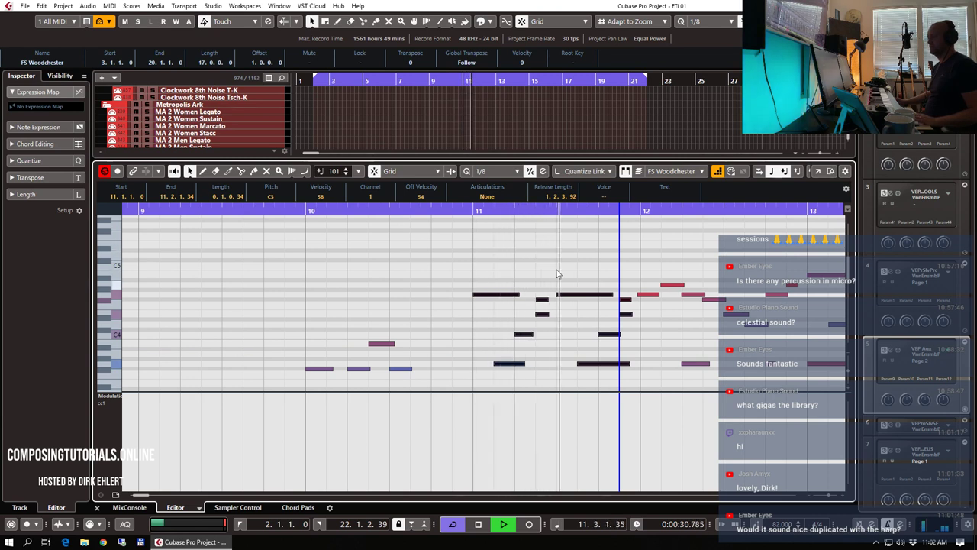
pyautogui.click(483, 171)
pyautogui.click(488, 228)
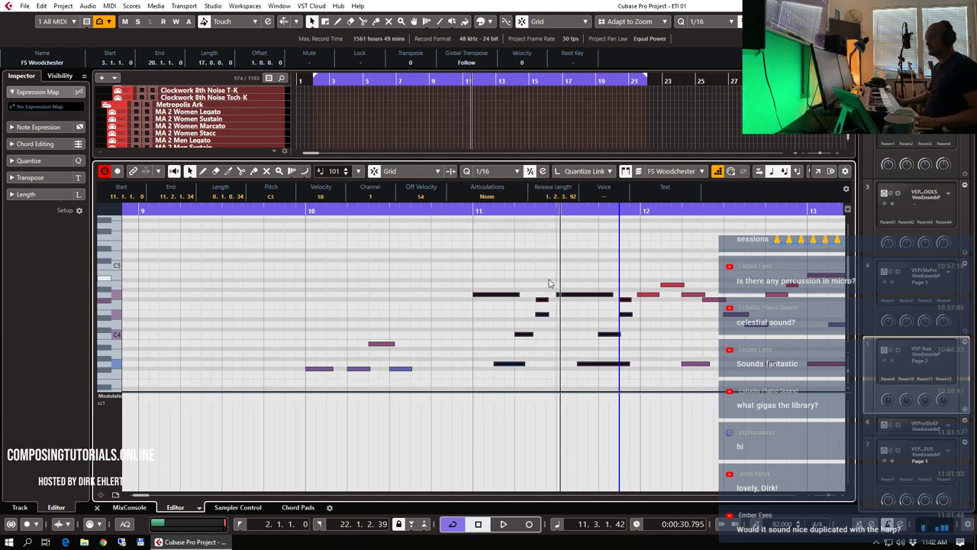
pyautogui.click(542, 299)
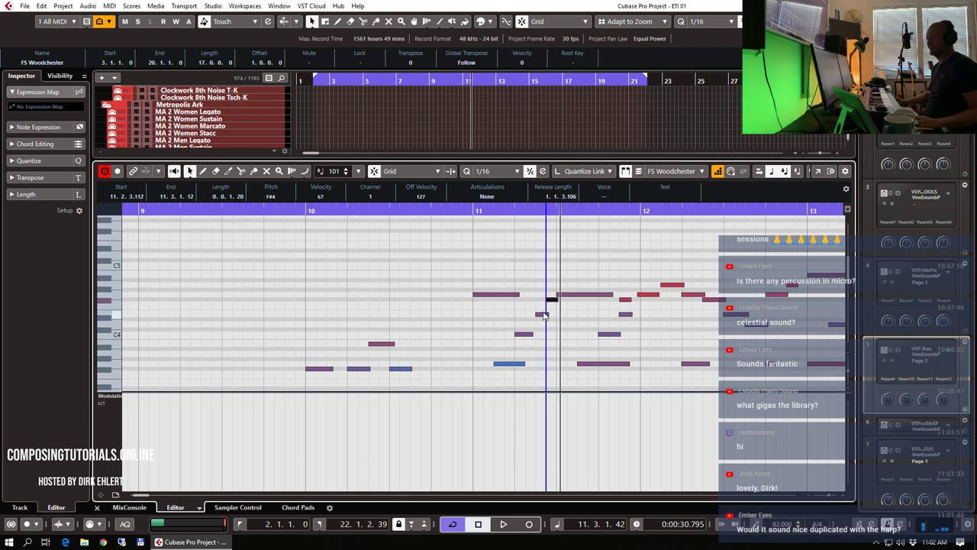
# - Shift the F#4 note at the end of bar 11 a sixteenth later so that it follows the E4 note
pyautogui.press('space')
pyautogui.press('g')
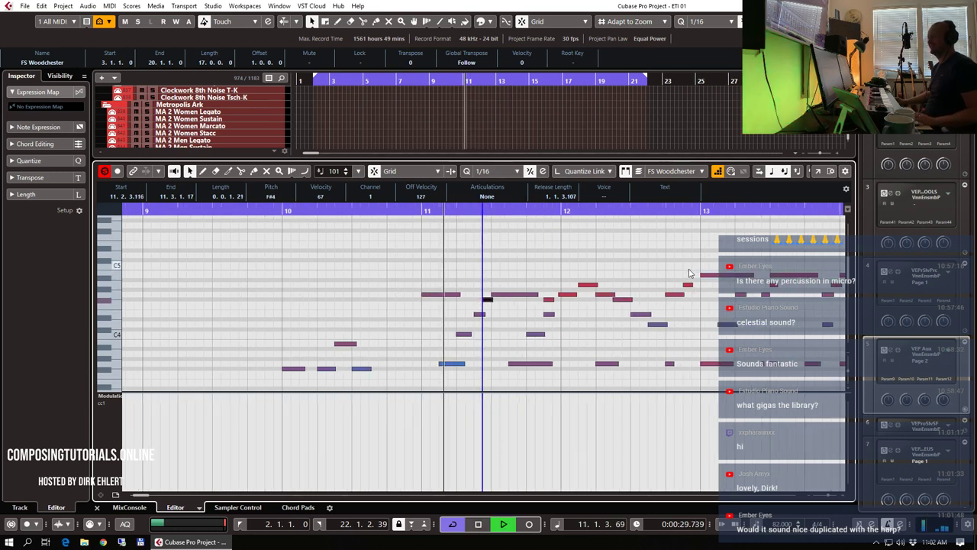
pyautogui.click(551, 314)
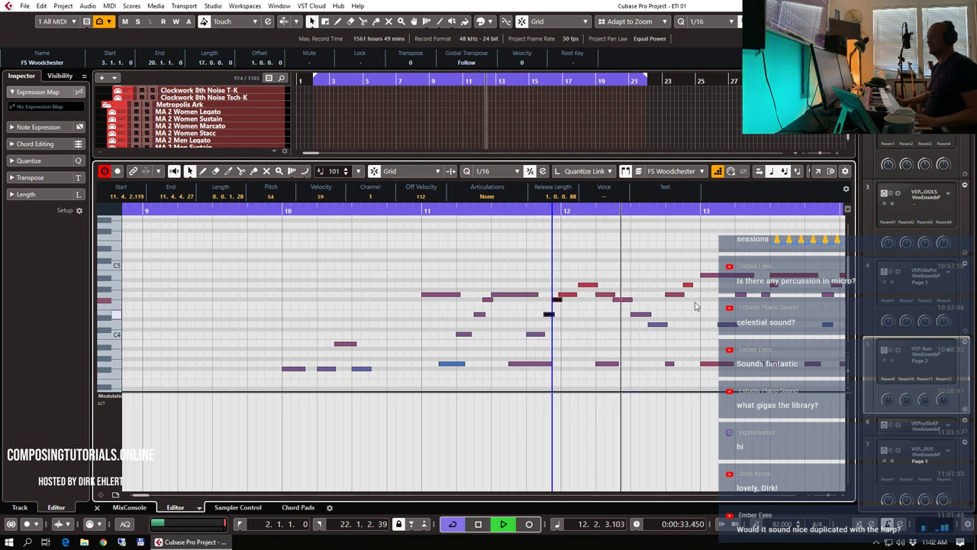
# - Move the G4 and A4 notes before beat 3 of bar 13 a sixteenth earlier and align the short G3 note to 13.2.3.0
pyautogui.press('space')
pyautogui.moveTo(754, 280); pyautogui.dragTo(786, 311)
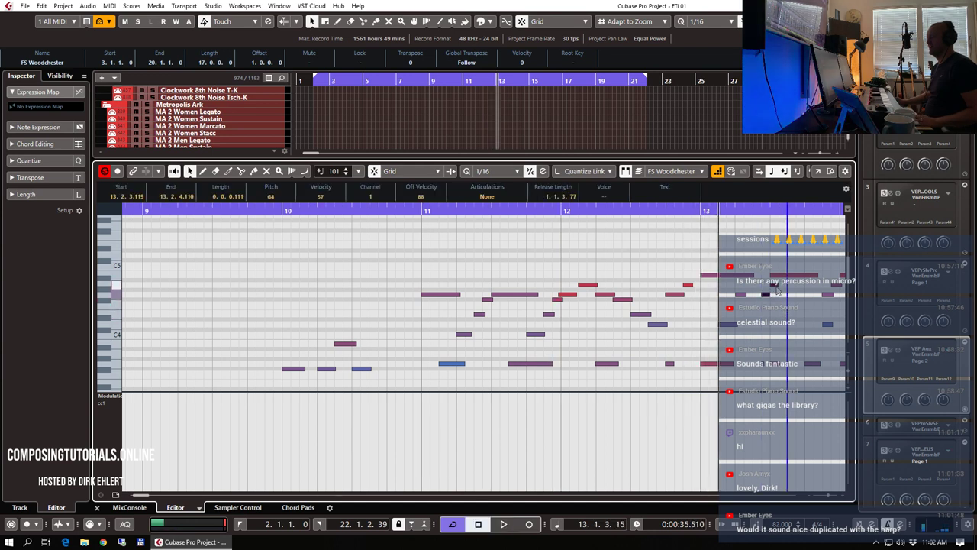
pyautogui.press('space')
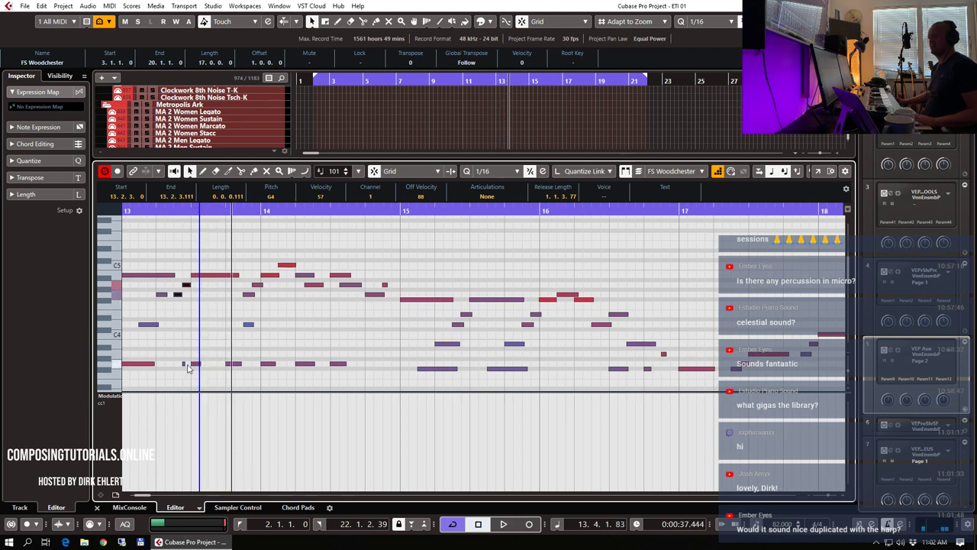
pyautogui.click(182, 363)
pyautogui.moveTo(180, 365); pyautogui.dragTo(174, 364)
# - Play the part from bar 13 and move the A4 note in the second half of bar 14 to 14.3.3.0
pyautogui.press('g')
pyautogui.press('g')
pyautogui.click(441, 210)
pyautogui.press('space')
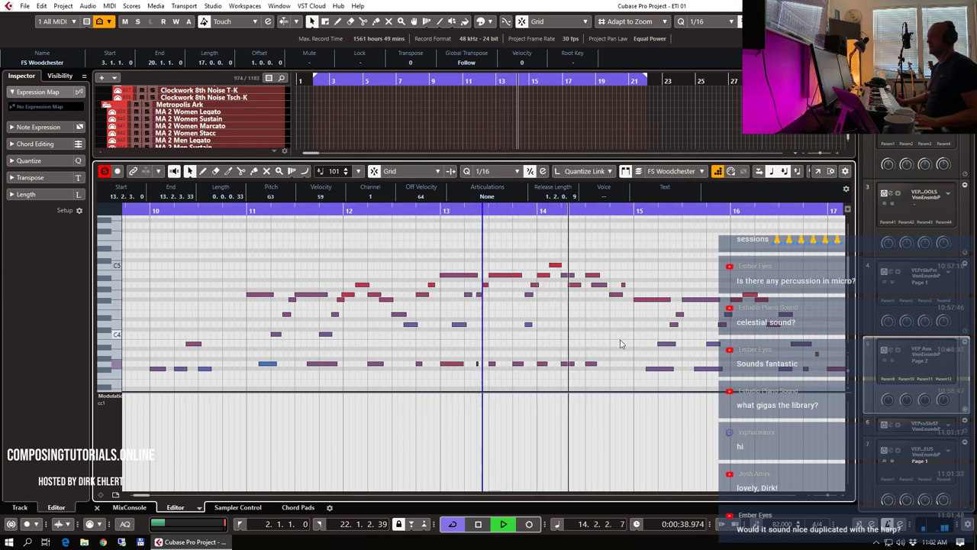
pyautogui.press('space')
pyautogui.moveTo(574, 284); pyautogui.dragTo(607, 287)
# - Play on through bar 17 and move the A2 note near the end of that bar to 17.4.1.0
pyautogui.press('space')
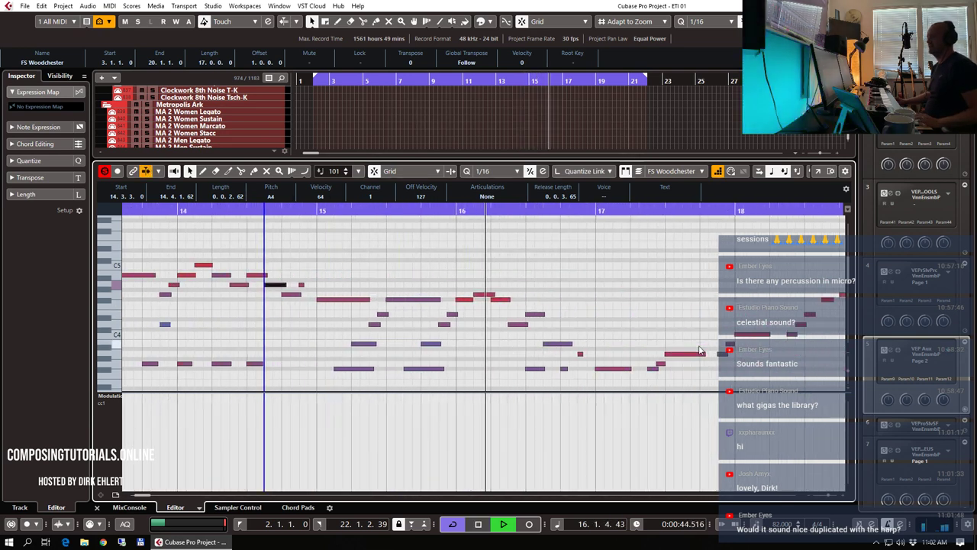
pyautogui.scroll(-2, 700, 350)
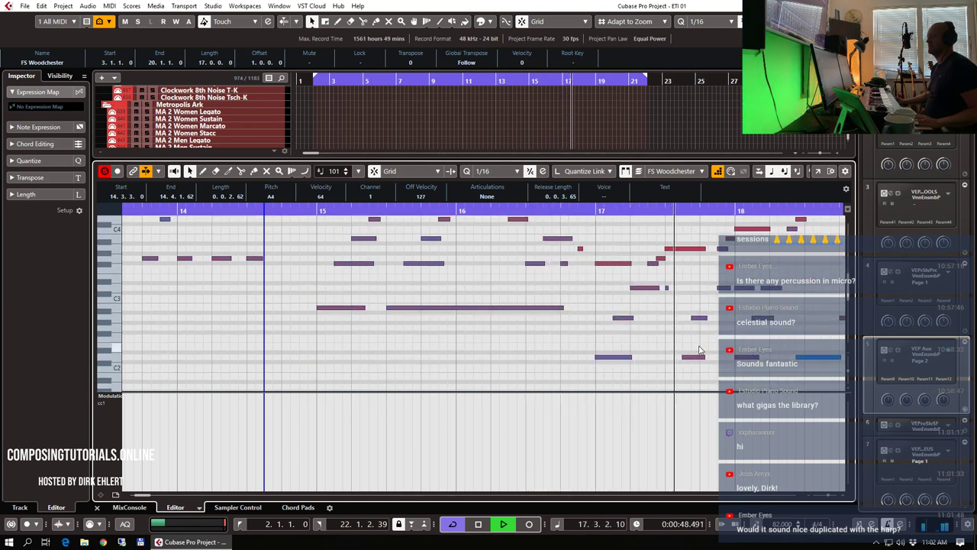
pyautogui.press('space')
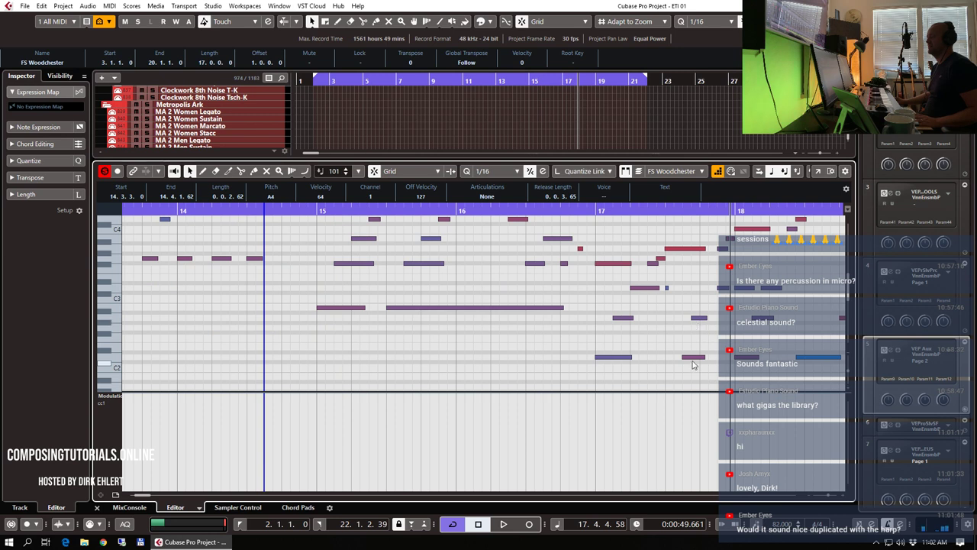
pyautogui.moveTo(698, 318); pyautogui.dragTo(708, 317)
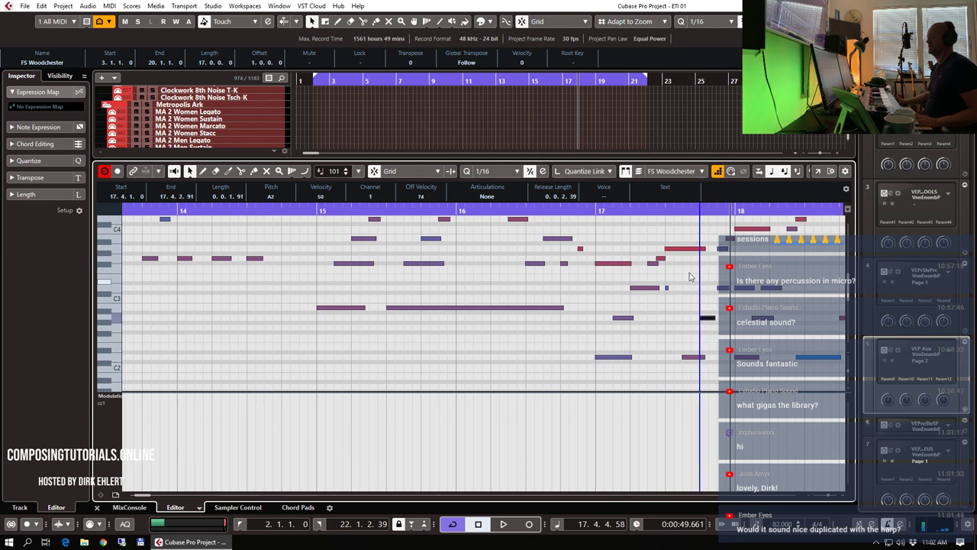
# - Play from bar 17, shift the last D3 note in bar 18 to beat 2 and close the note editor
pyautogui.click(596, 211)
pyautogui.press('space')
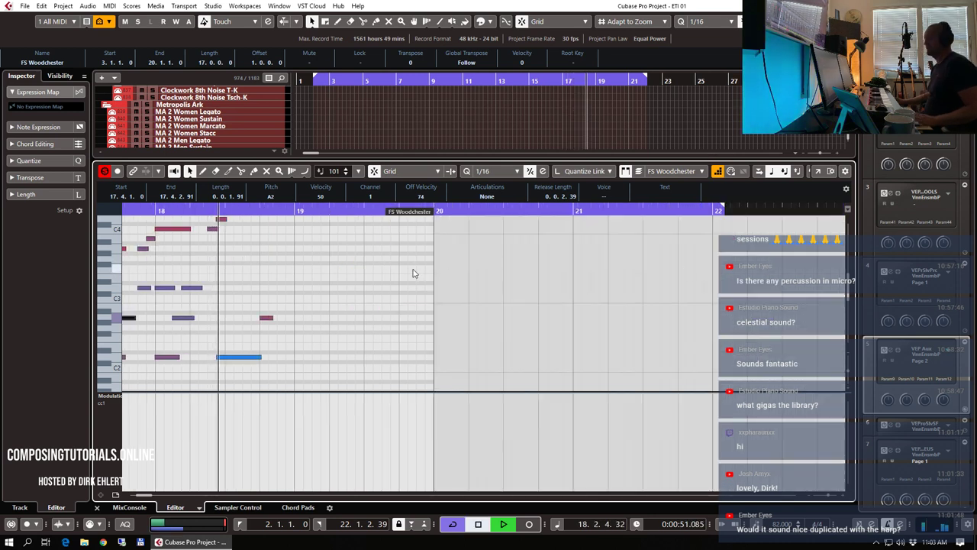
pyautogui.click(336, 288)
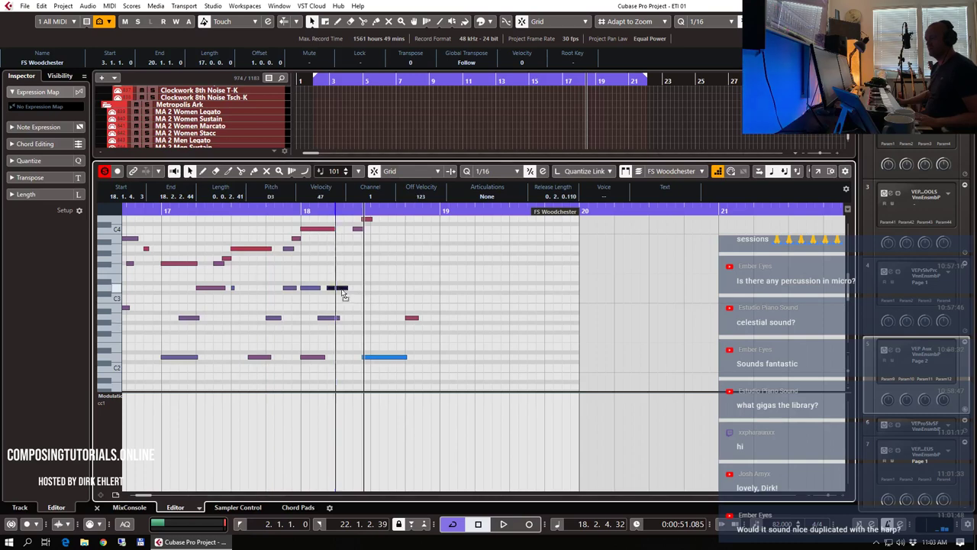
pyautogui.scroll(3, 357, 286)
pyautogui.press('Return')
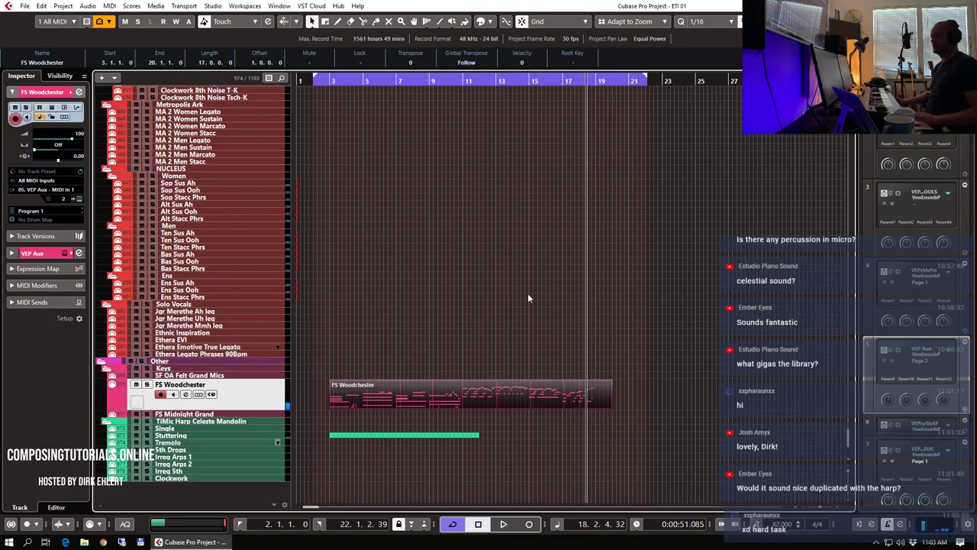
# - Turn the cycle off and perform a part on the Single track of TiMic Harp Celeste Mandolin, playing back from bar 9
pyautogui.press('g')
pyautogui.click(397, 81)
pyautogui.press('KP_Divide')
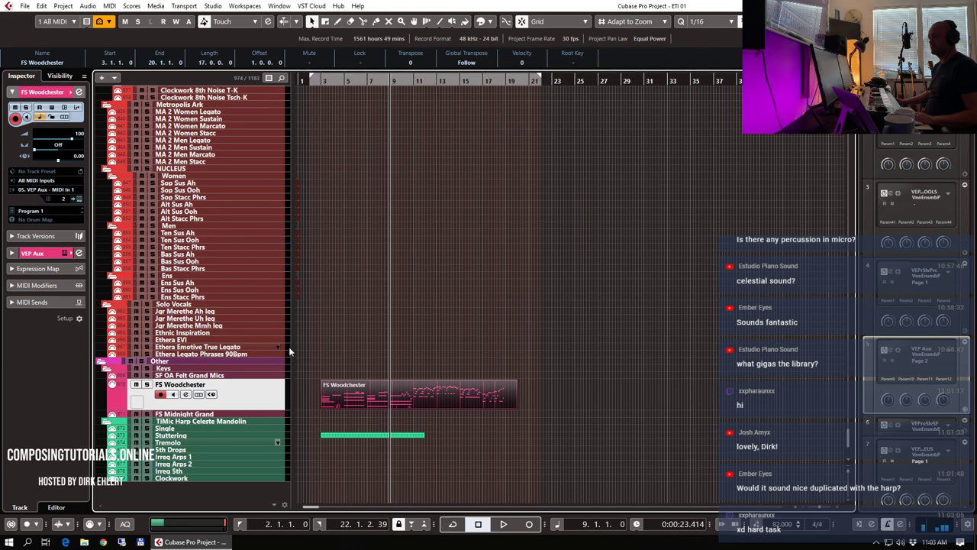
pyautogui.click(206, 428)
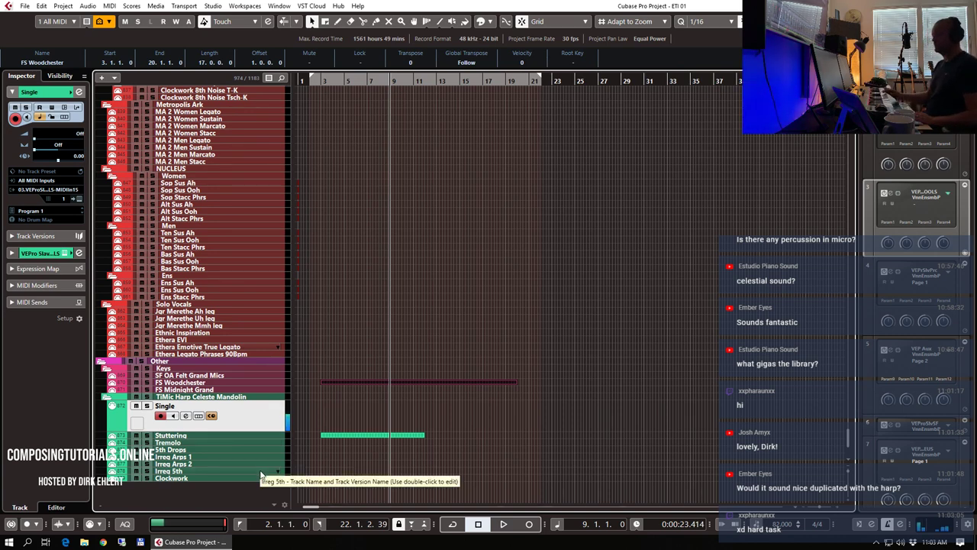
pyautogui.press('space')
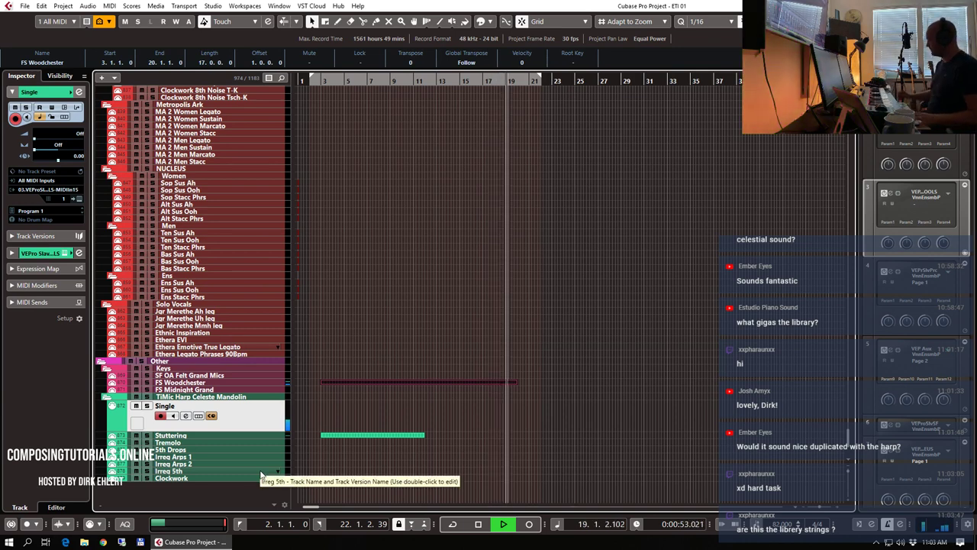
pyautogui.press('space')
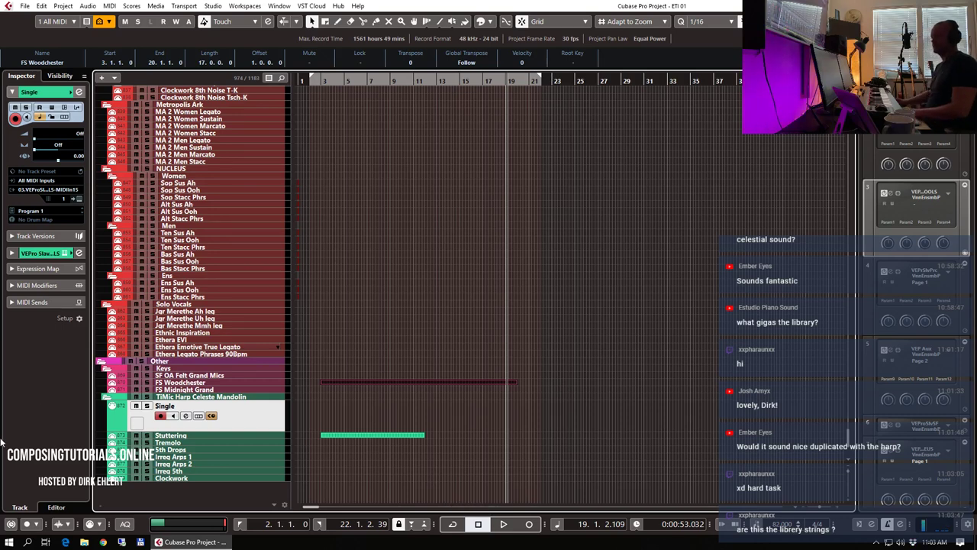
# - Open the new Single event for note editing and quantize all its notes to 1/16
pyautogui.doubleClick(387, 436)
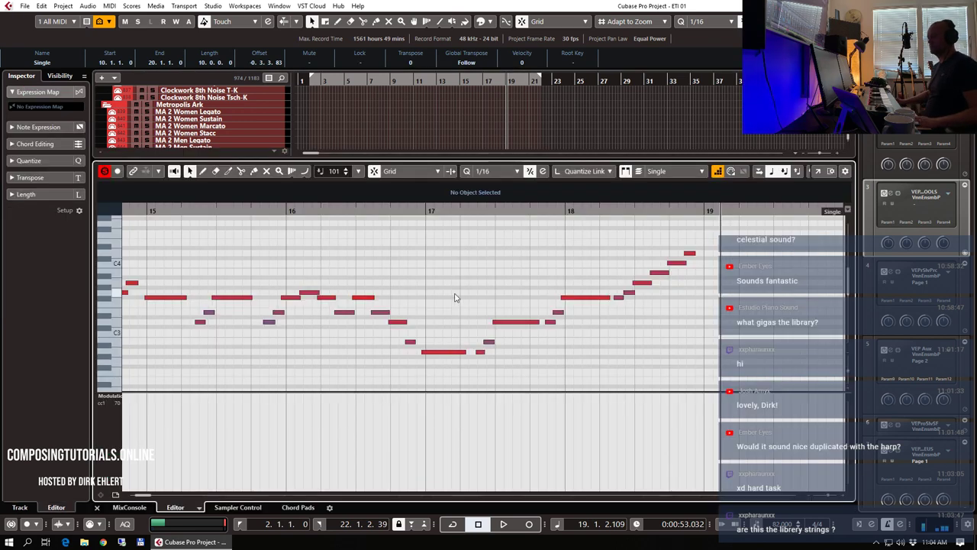
pyautogui.hotkey('ctrl', 'a')
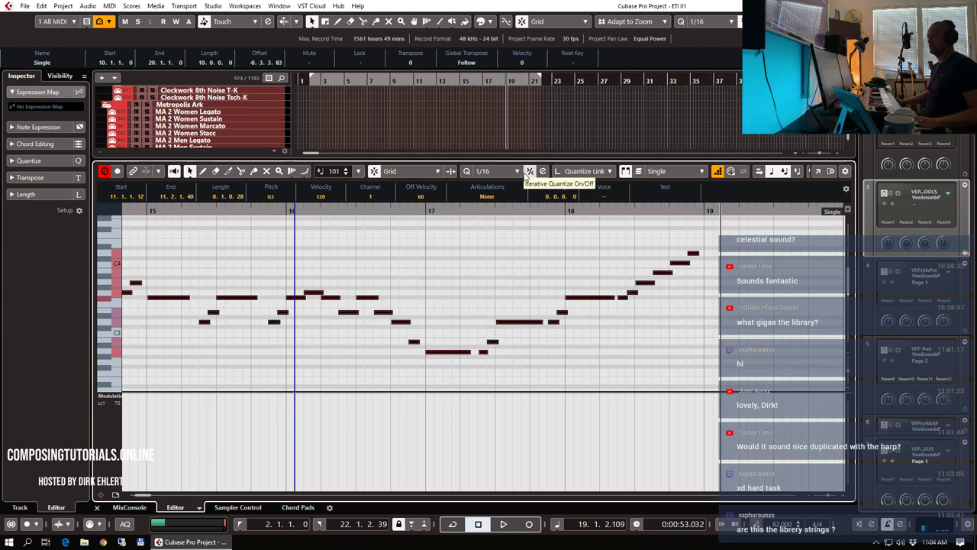
pyautogui.hscroll(-2, 478, 264)
pyautogui.scroll(-2, 477, 264)
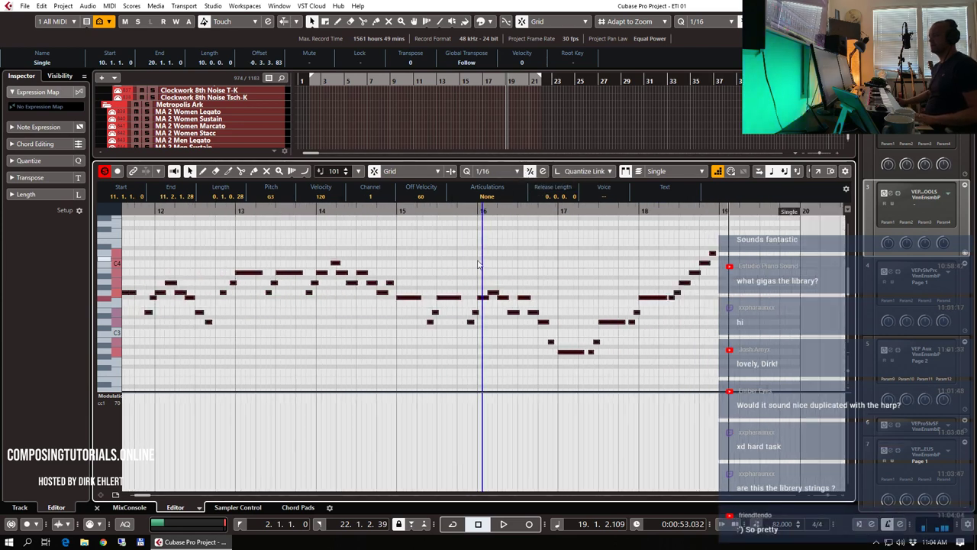
pyautogui.hscroll(-6, 478, 264)
pyautogui.press('Return')
# - Look over the tracks in the TIME MICRO visibility configuration and switch to the TIME MACRO configuration
pyautogui.scroll(5, 565, 207)
pyautogui.scroll(5, 566, 209)
pyautogui.click(75, 23)
pyautogui.click(76, 56)
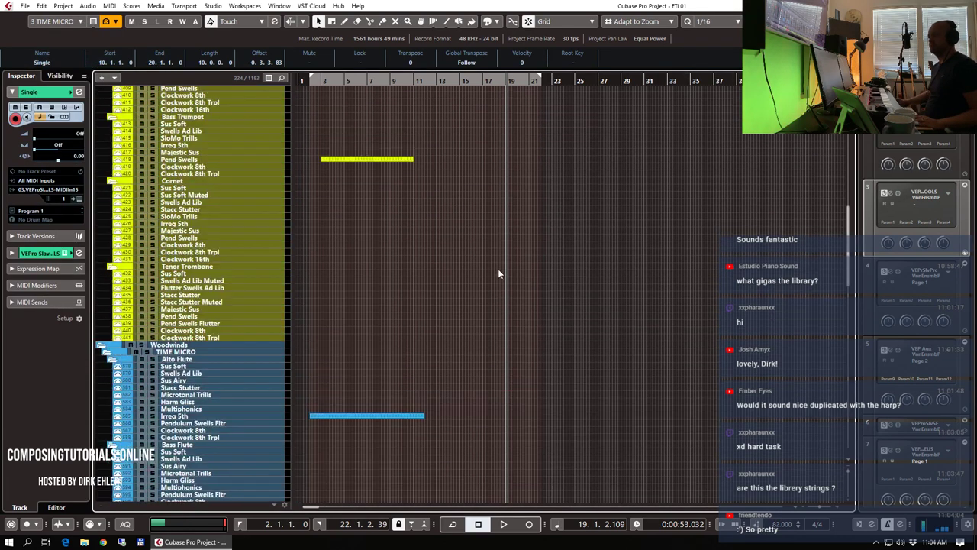
pyautogui.scroll(5, 497, 273)
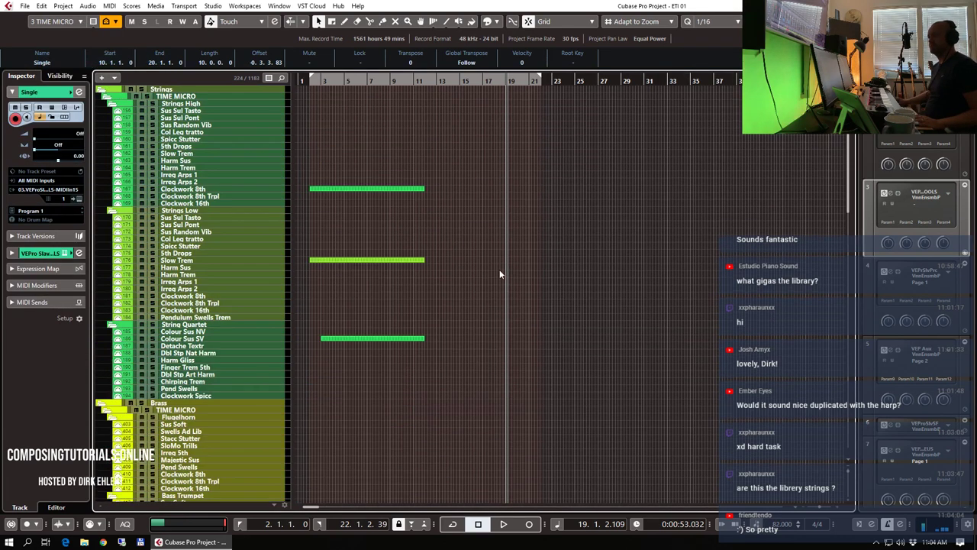
pyautogui.click(81, 22)
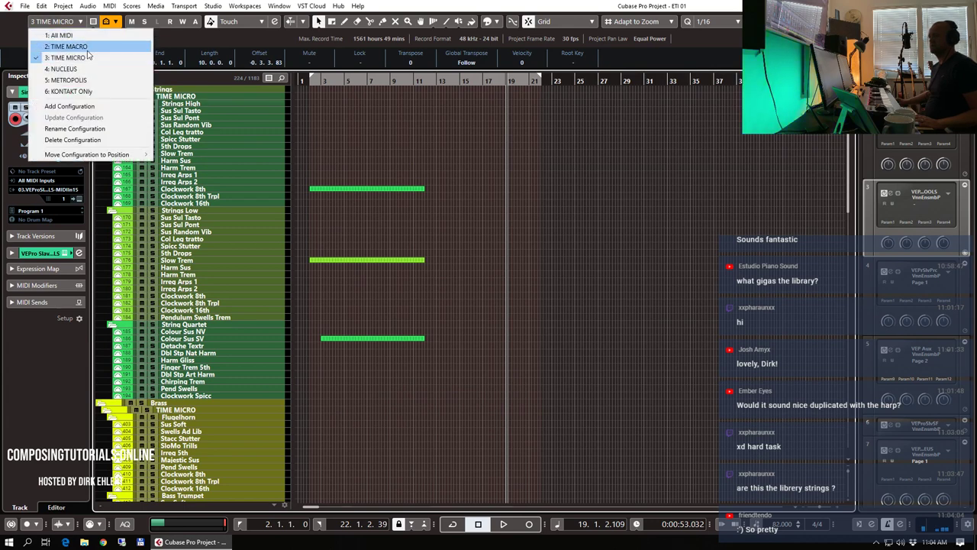
pyautogui.click(84, 44)
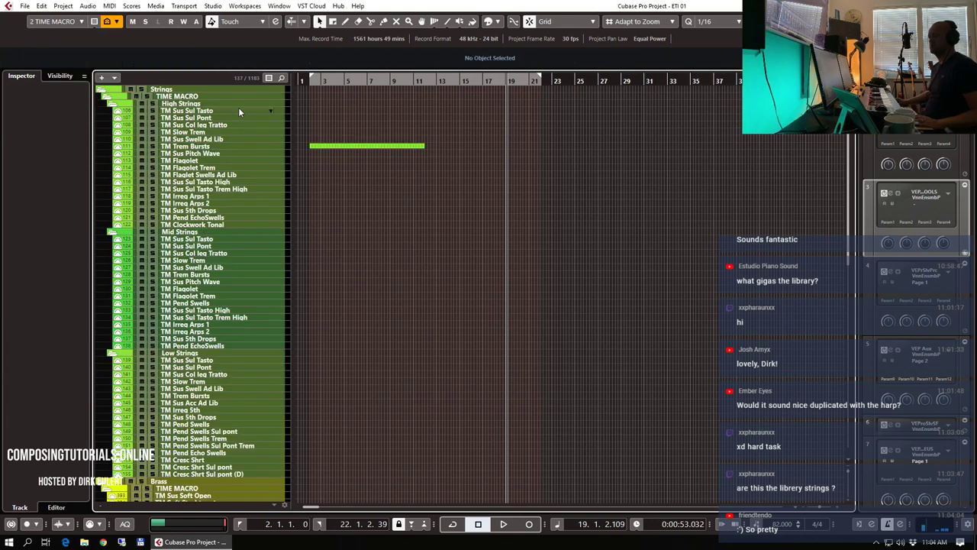
# - Solo the TM Trem Bursts track of the High Strings and listen to it from bar 3
pyautogui.click(221, 146)
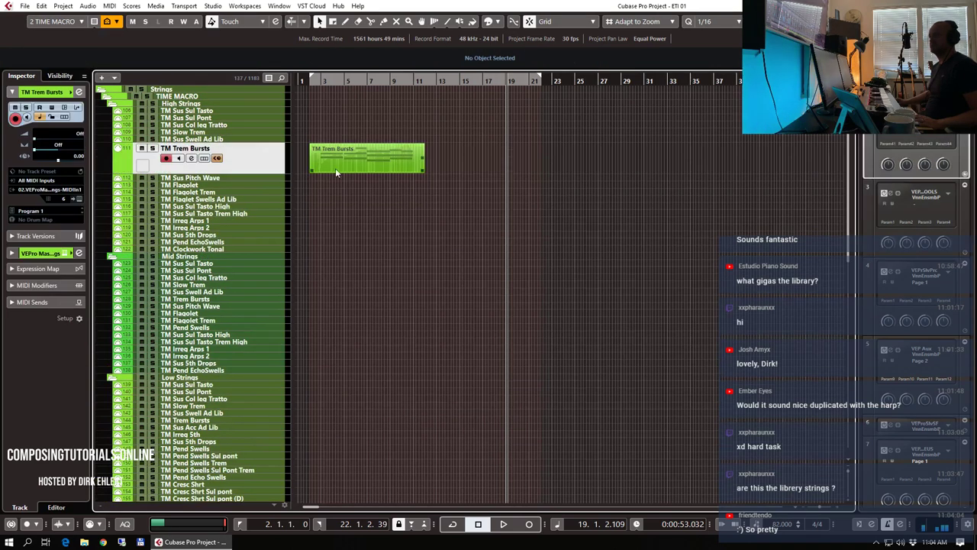
pyautogui.press('s')
pyautogui.click(323, 83)
pyautogui.press('space')
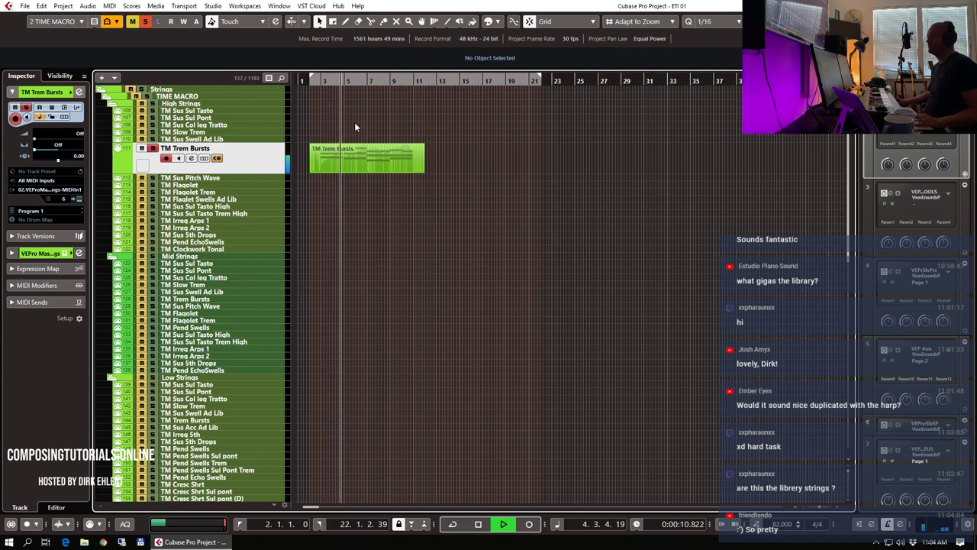
pyautogui.press('space')
# - Play the full arrangement from around bar 9 and look through the TIME MACRO tracks down to the keys
pyautogui.click(387, 79)
pyautogui.press('space')
pyautogui.scroll(3, 535, 186)
pyautogui.scroll(-2, 563, 186)
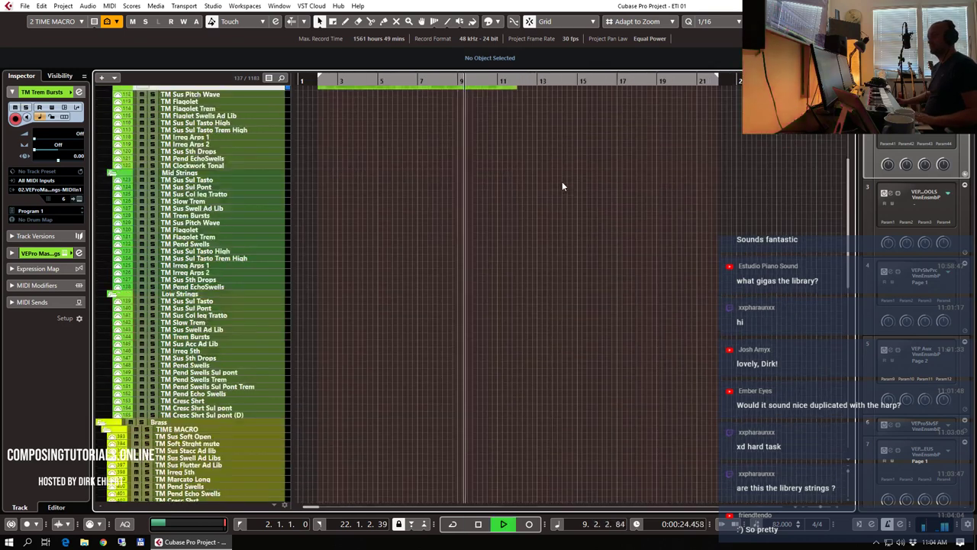
pyautogui.scroll(-10, 562, 181)
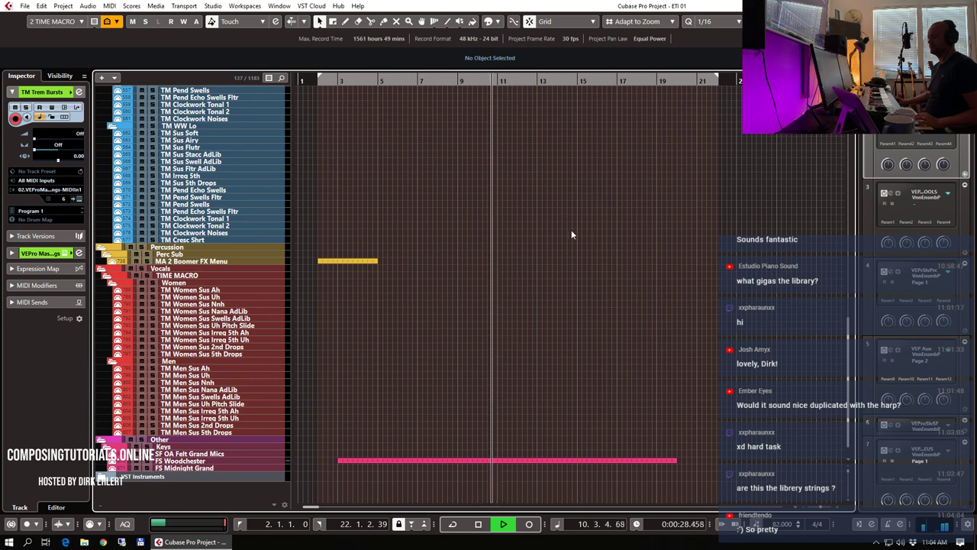
# - Switch the track visibility to the TIME MICRO configuration and examine its tracks down to the harp during playback
pyautogui.click(81, 22)
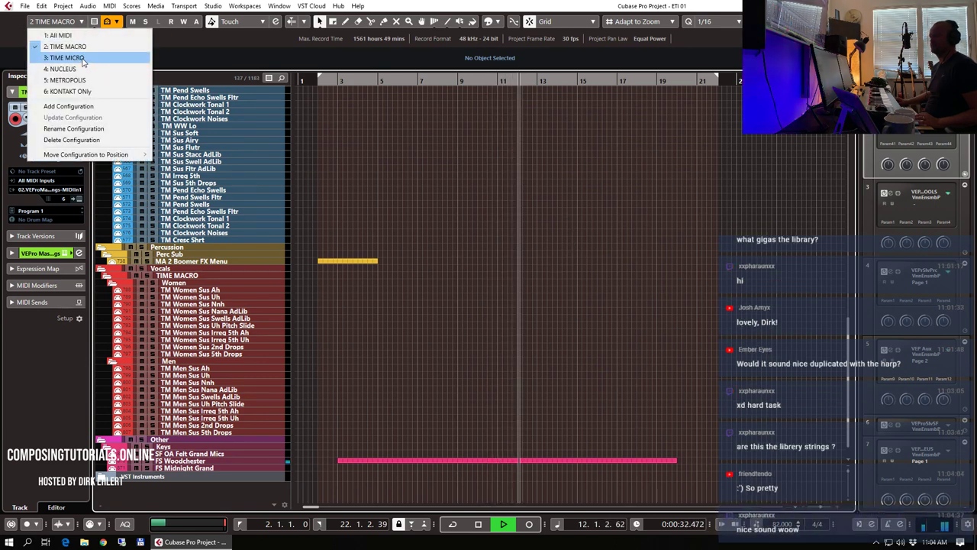
pyautogui.click(82, 59)
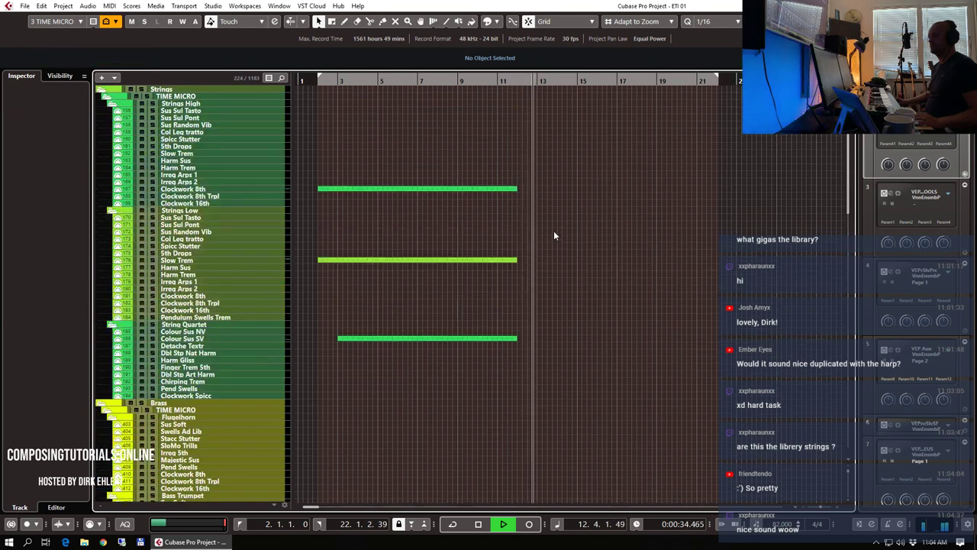
pyautogui.scroll(-15, 554, 235)
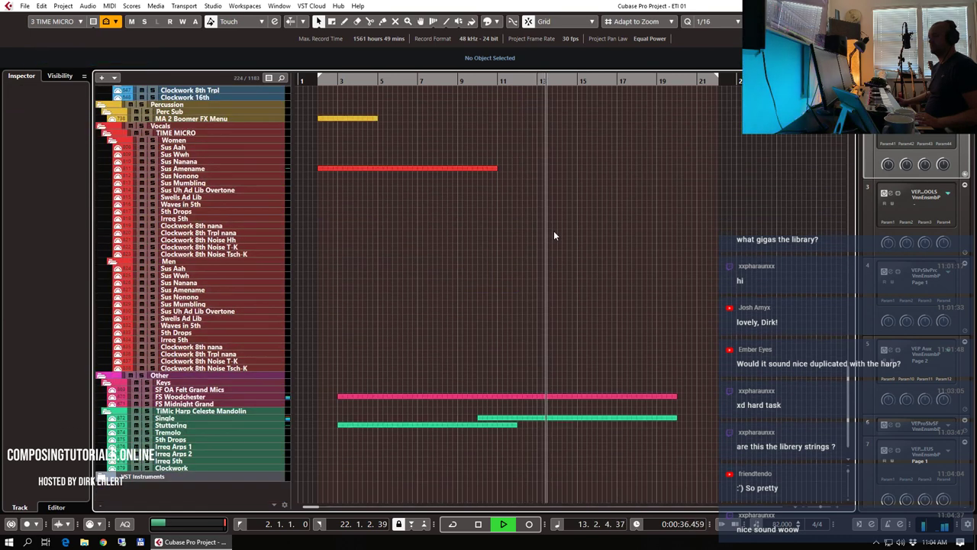
pyautogui.press('space')
# - Show the hidden AS Heartbeat track of the Perc Sub folder above the MA 2 Boomer FX Menu track
pyautogui.click(195, 120)
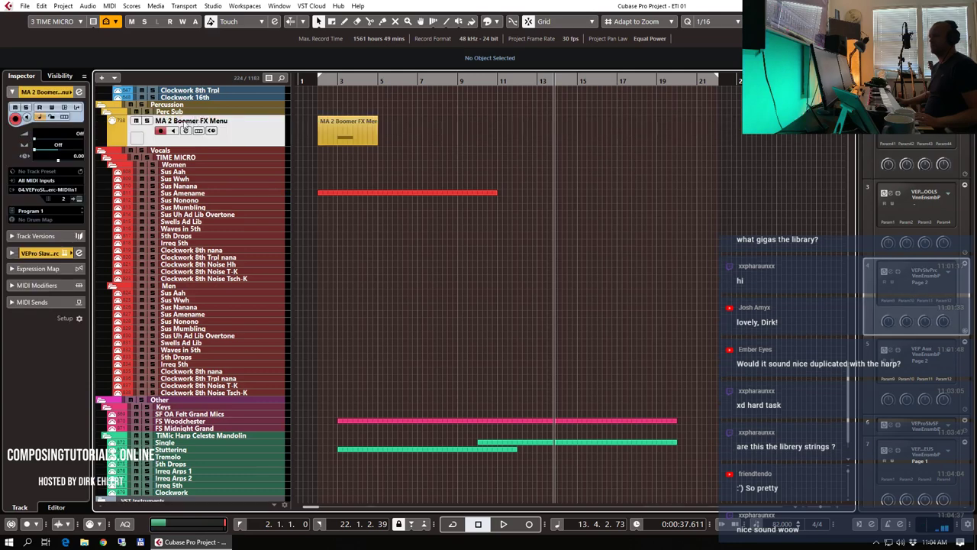
pyautogui.click(59, 76)
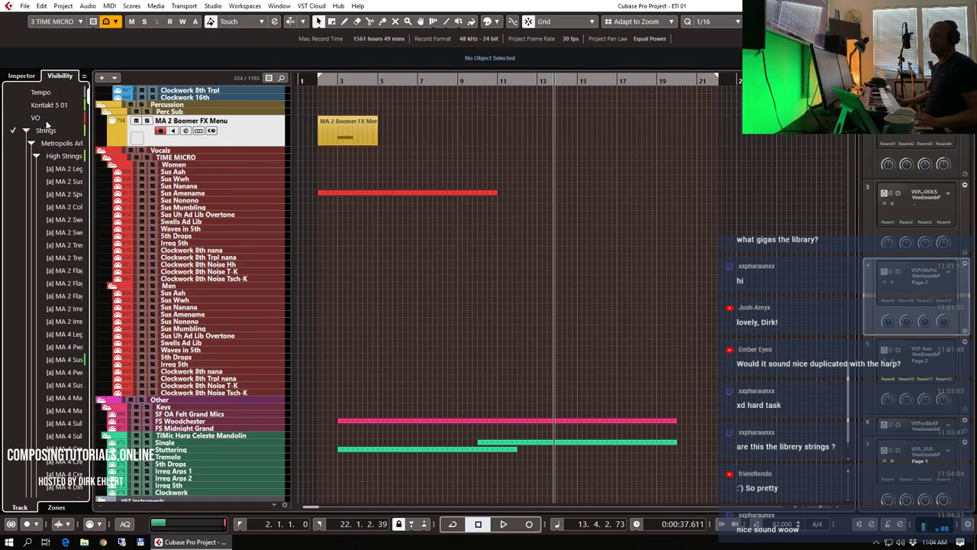
pyautogui.click(248, 150)
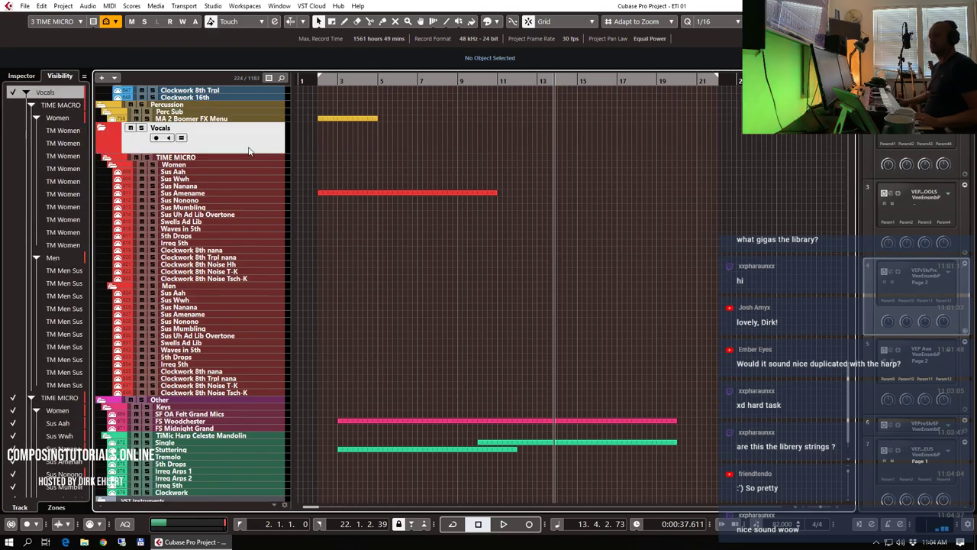
pyautogui.click(244, 120)
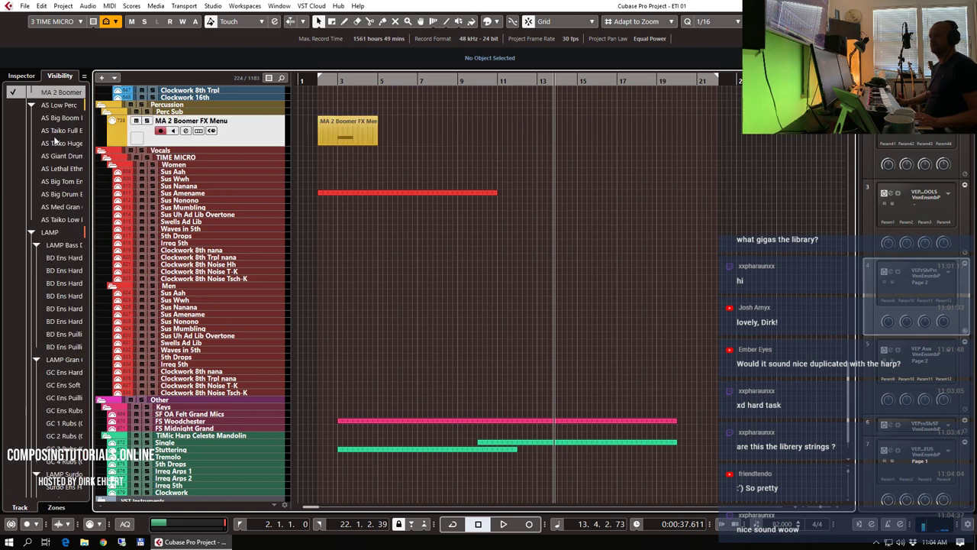
pyautogui.scroll(2, 55, 140)
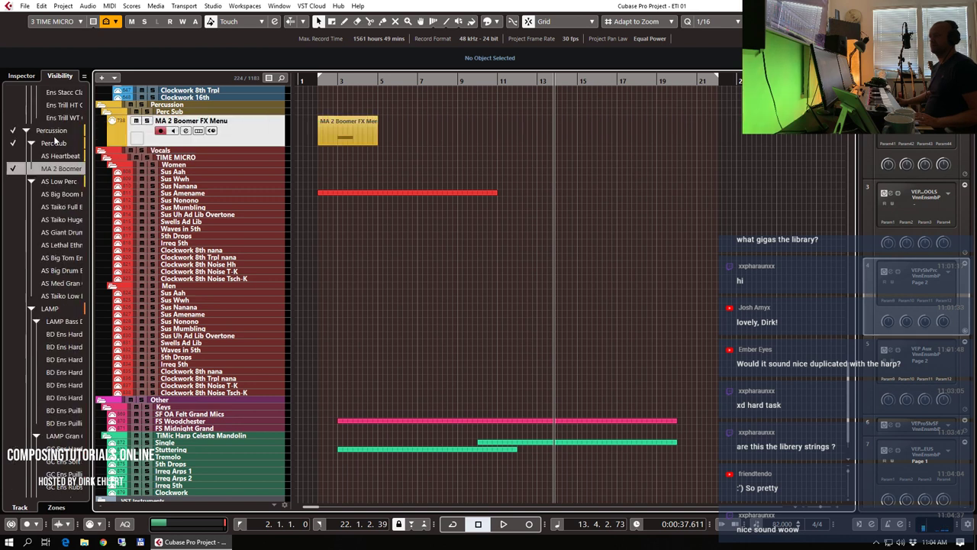
pyautogui.click(13, 155)
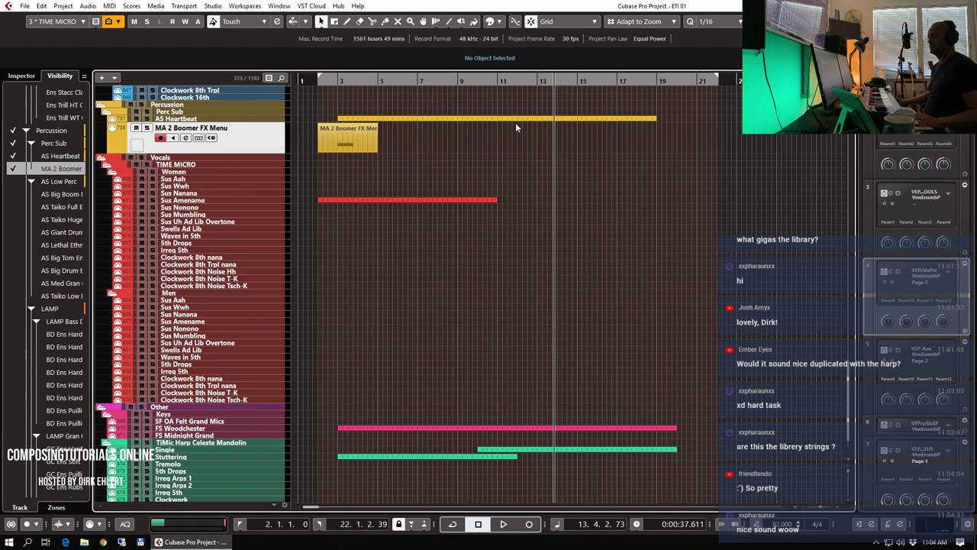
# - Delete the AS Heartbeat parts from bar 11 onward and copy the MA 2 Boomer FX Menu part to bar 10
pyautogui.click(495, 80)
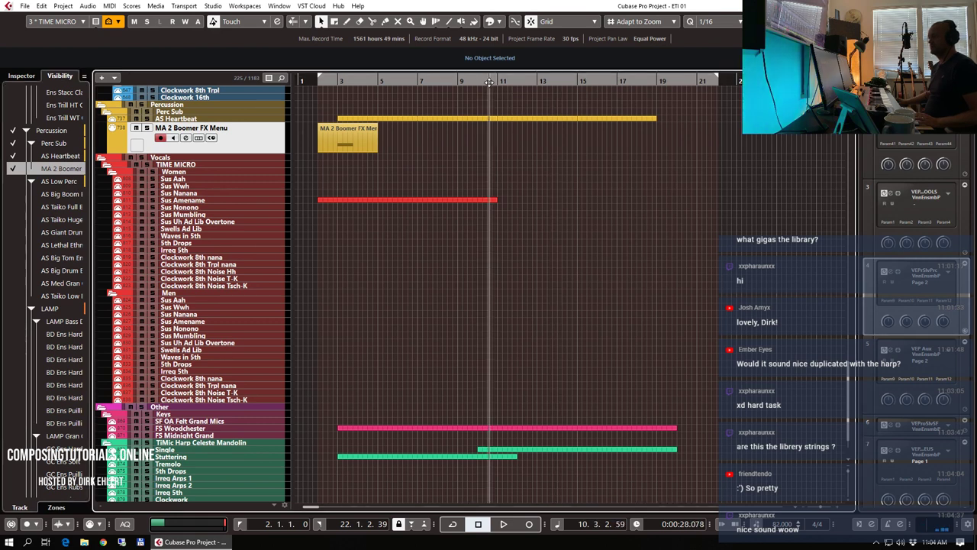
pyautogui.click(503, 119)
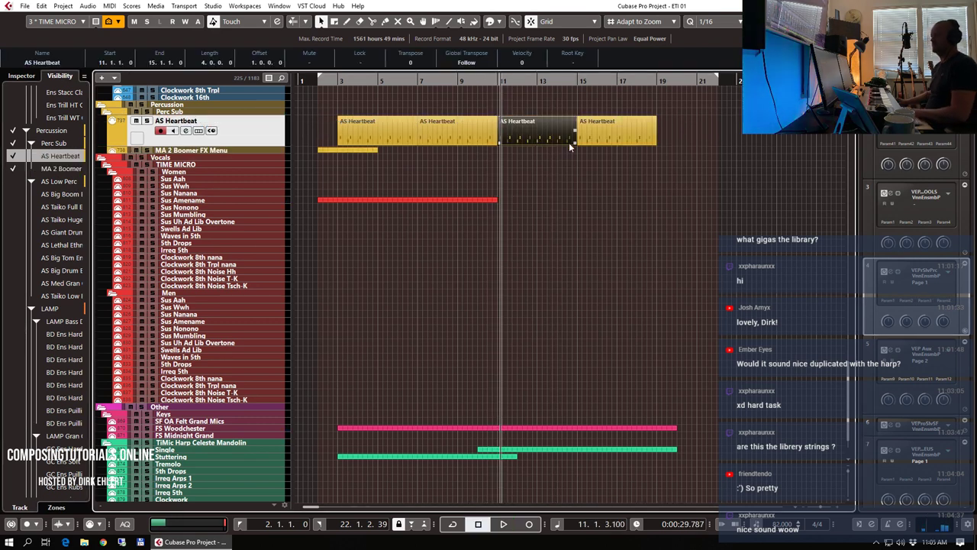
pyautogui.click(363, 149)
pyautogui.moveTo(362, 147); pyautogui.dragTo(522, 137)
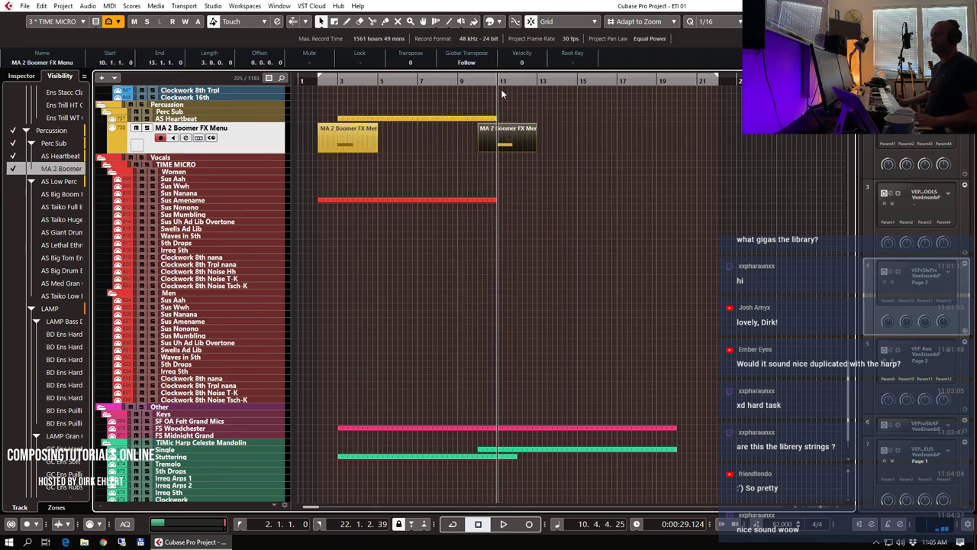
# - Play the transition around bar 11 with the copied boomer part and look through the tracks back up to the strings
pyautogui.press('space')
pyautogui.press('g')
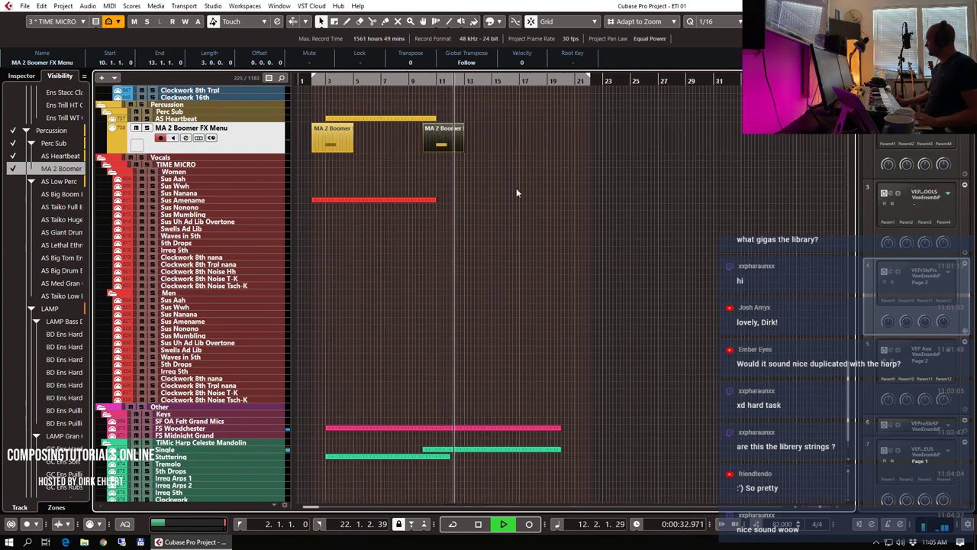
pyautogui.scroll(-2, 446, 322)
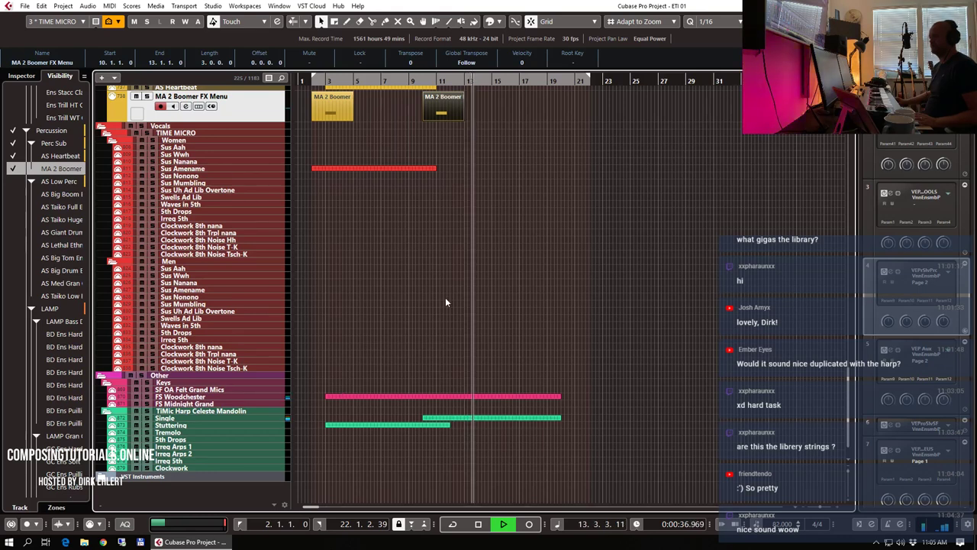
pyautogui.scroll(8, 442, 295)
pyautogui.press('space')
pyautogui.scroll(15, 381, 241)
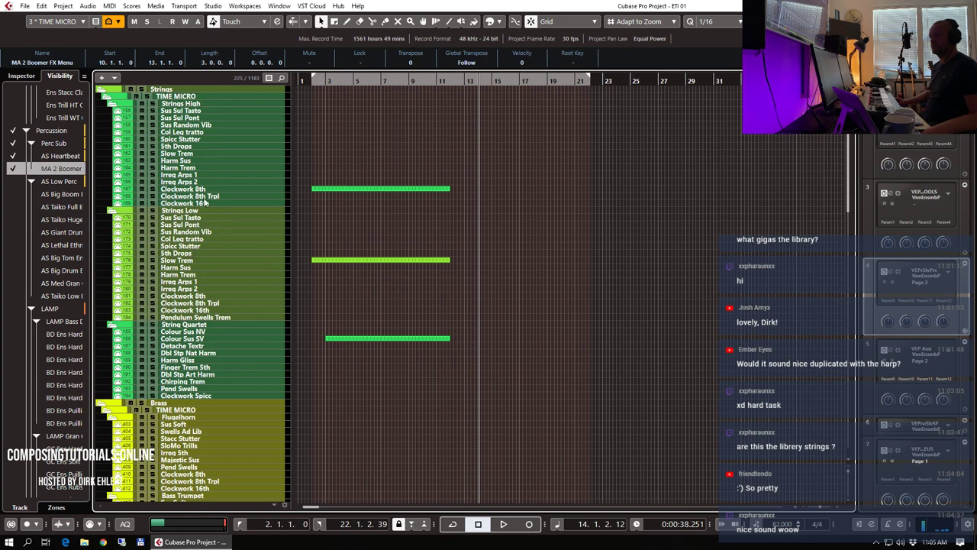
# - Record a string part on the Strings High Clockwork 16th track from bar 10 to bar 20
pyautogui.click(214, 204)
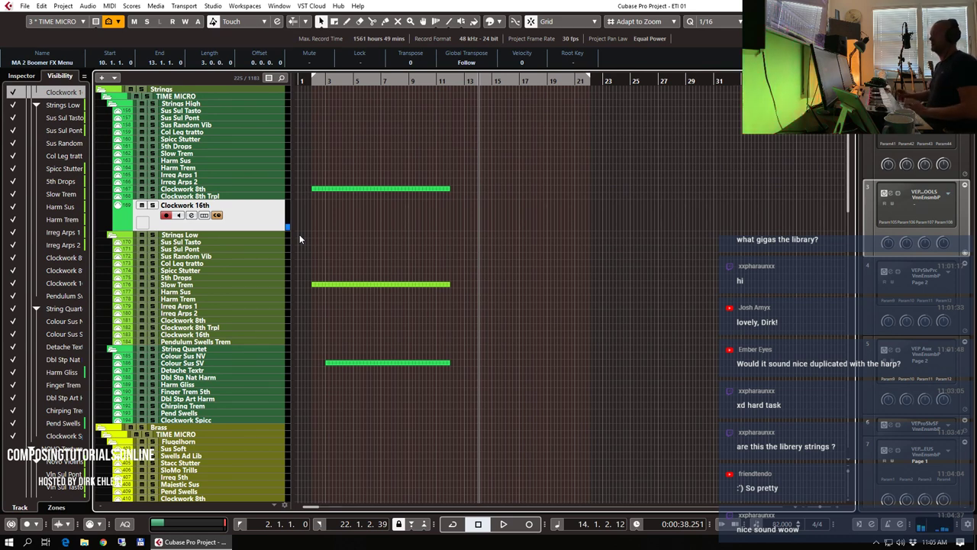
pyautogui.press('h')
pyautogui.press('h')
pyautogui.press('h')
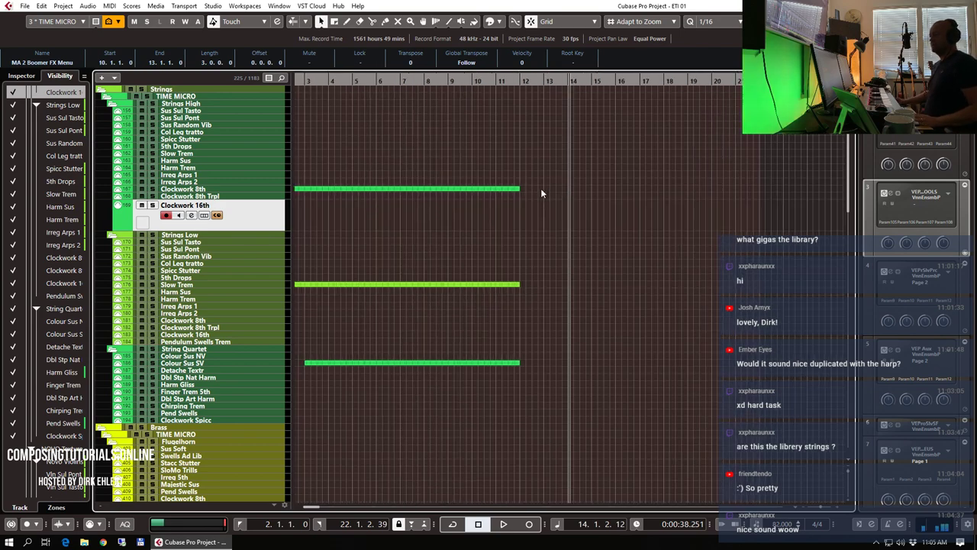
pyautogui.scroll(-5, 525, 146)
pyautogui.scroll(-15, 527, 149)
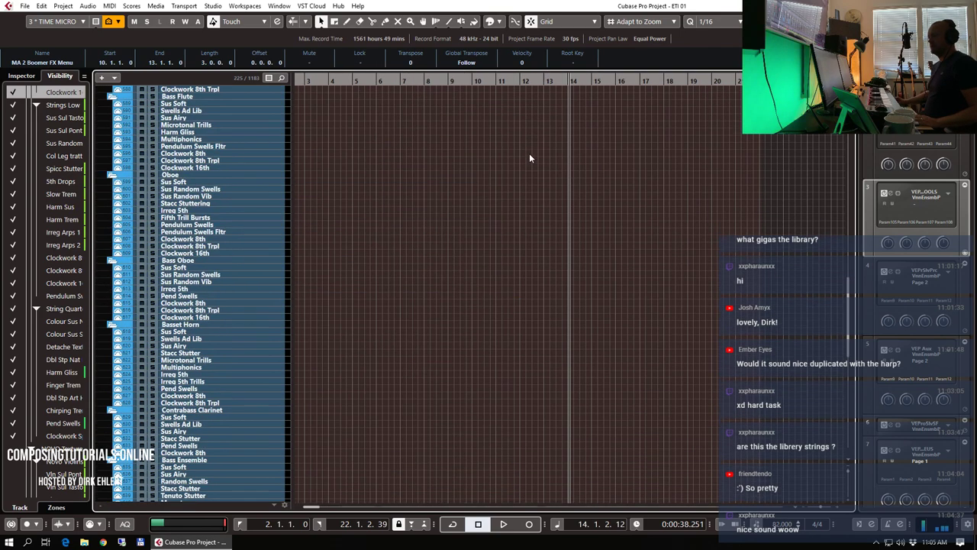
pyautogui.click(471, 81)
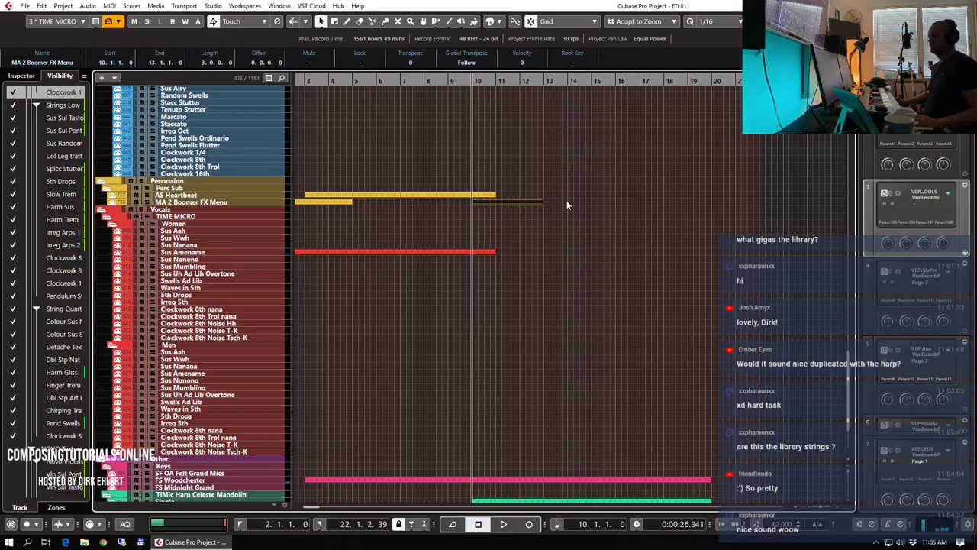
pyautogui.scroll(10, 550, 187)
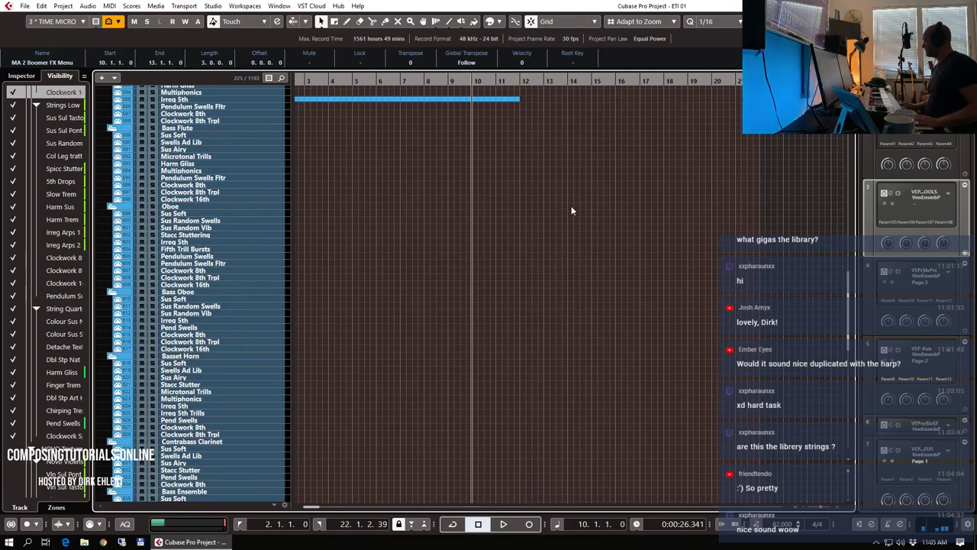
pyautogui.press('KP_Multiply')
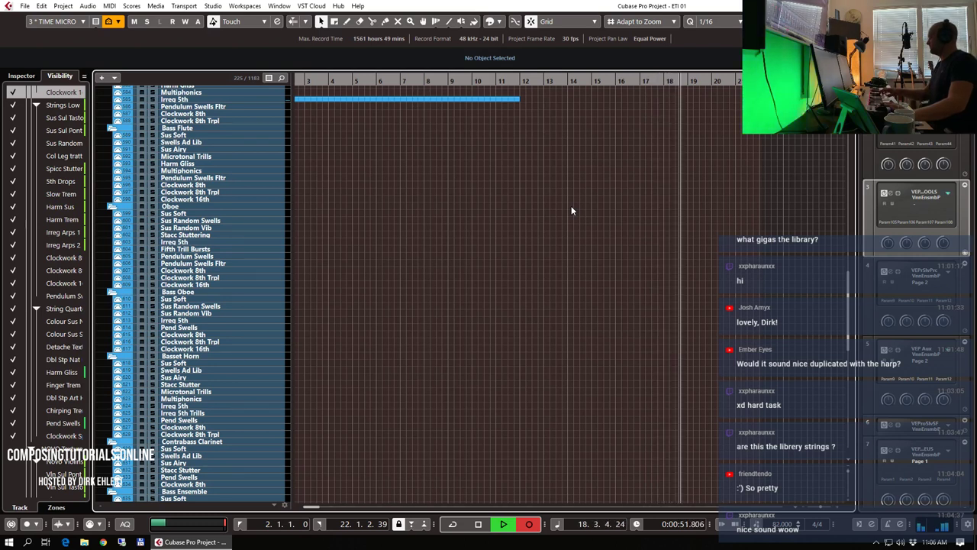
pyautogui.press('space')
# - Open the recorded Clockwork 16th part in the note editor and set its quantize value to 1/8
pyautogui.scroll(15, 571, 209)
pyautogui.doubleClick(601, 218)
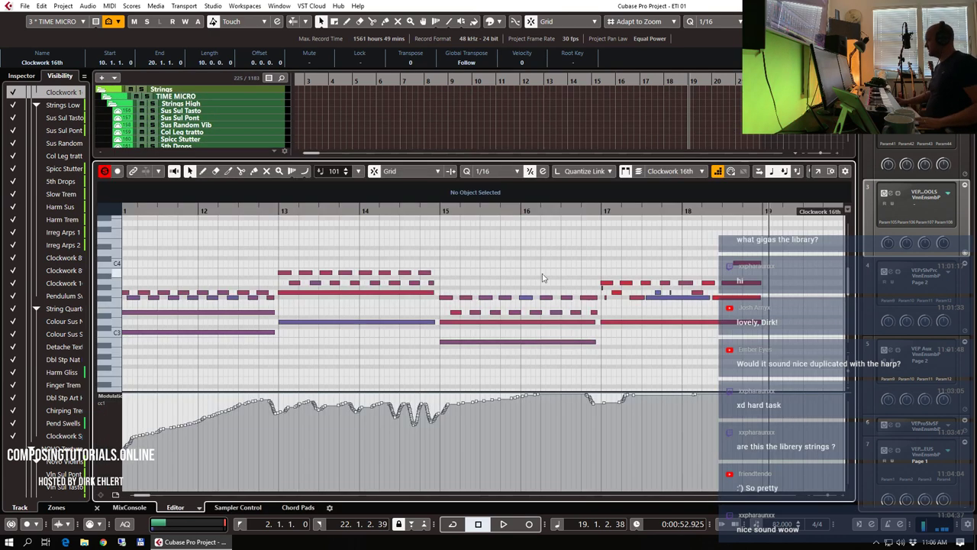
pyautogui.click(492, 171)
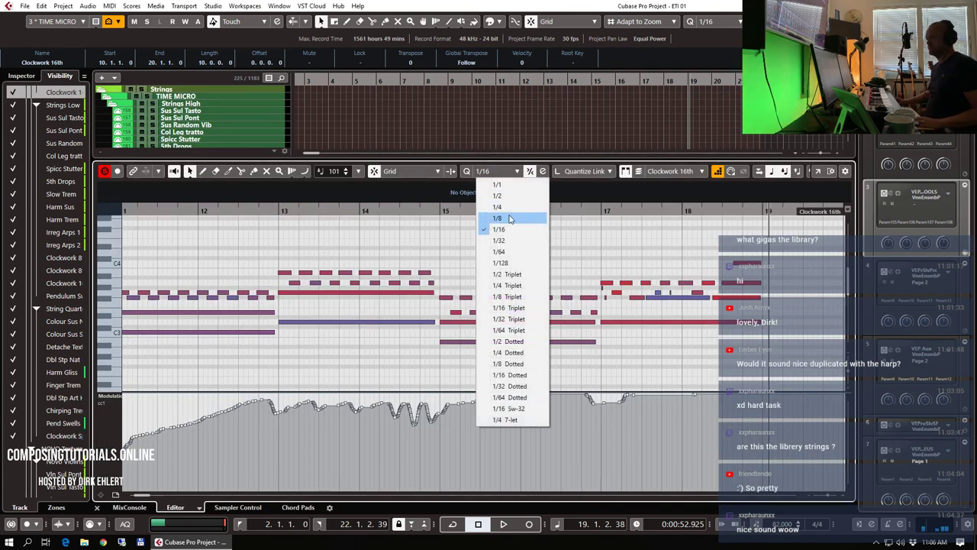
pyautogui.click(502, 208)
pyautogui.hscroll(-2, 546, 243)
pyautogui.hscroll(-3, 534, 247)
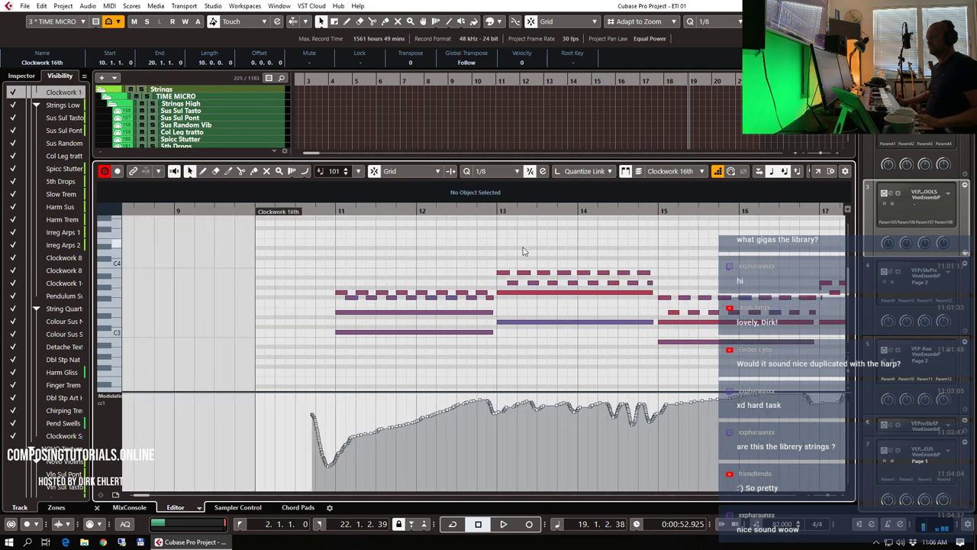
# - Play the Clockwork 16th notes from just before bar 11, check their timing, and close the note editor
pyautogui.click(324, 210)
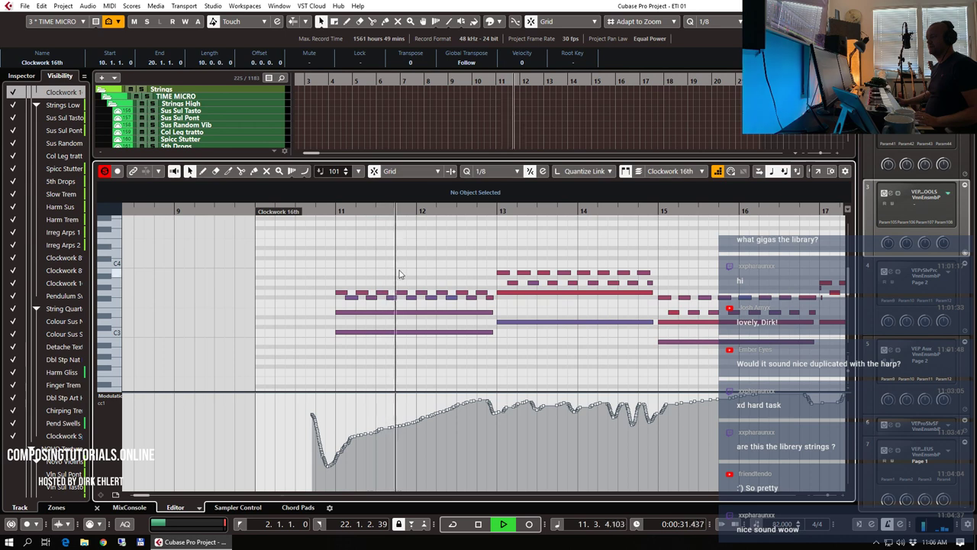
pyautogui.scroll(3, 486, 288)
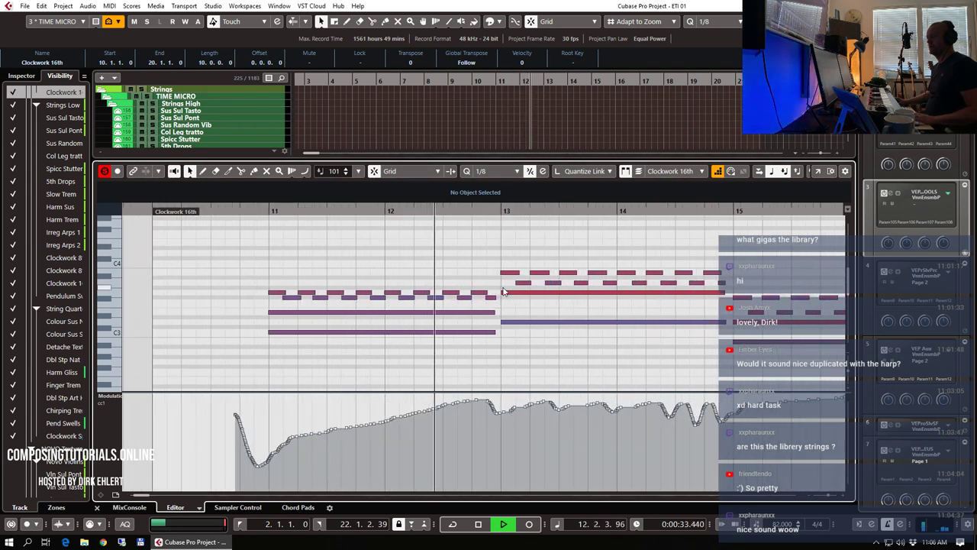
pyautogui.scroll(-1, 510, 297)
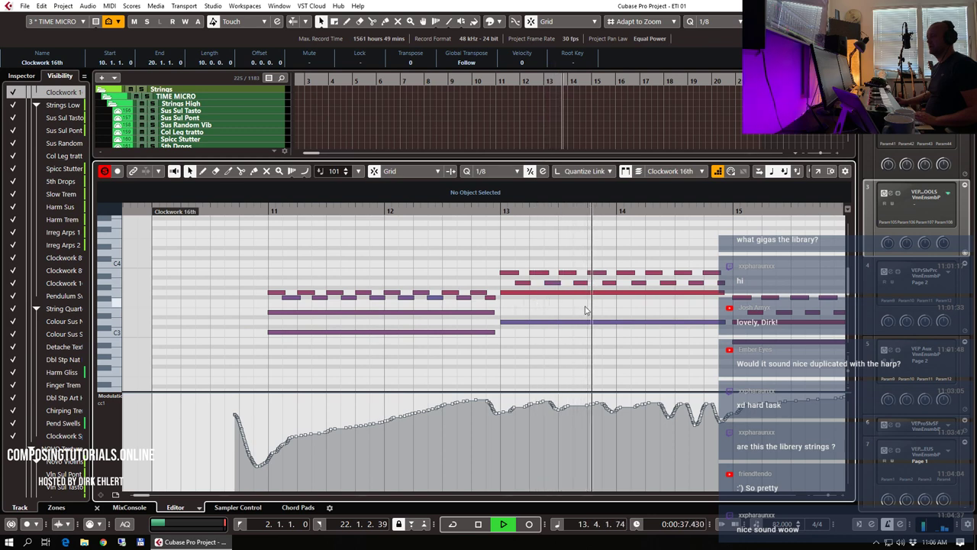
pyautogui.press('space')
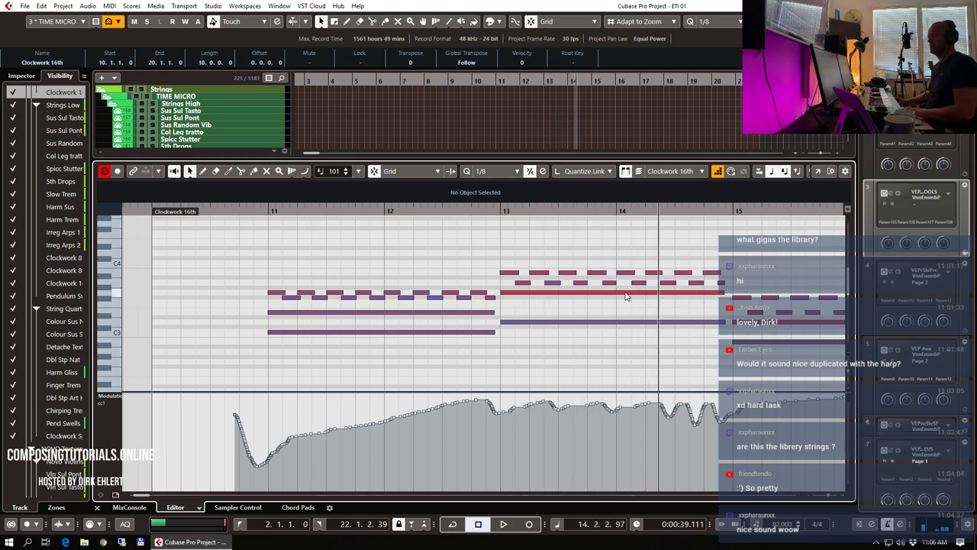
pyautogui.press('Return')
# - Set the Clockwork 16th track delay to -15.00 and check the track soloed from around bar 10
pyautogui.click(19, 76)
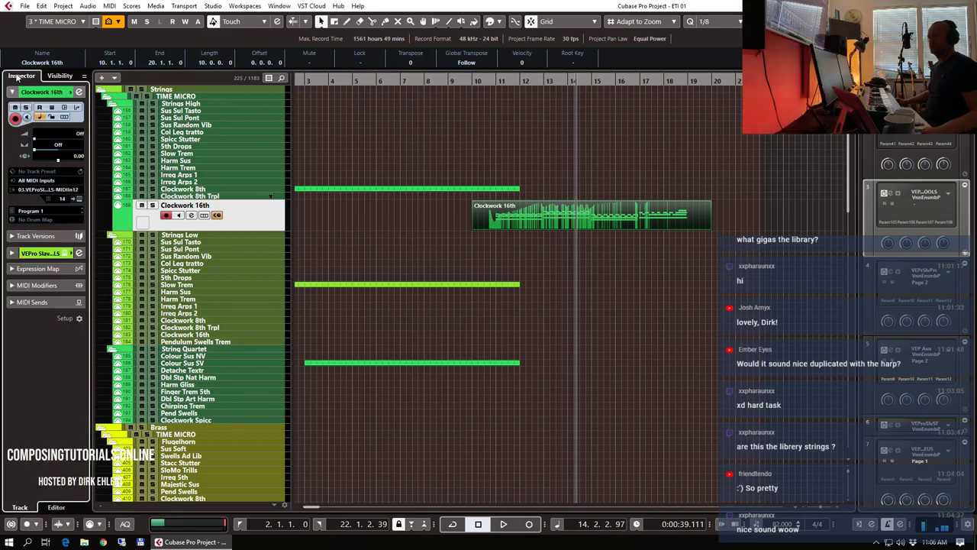
pyautogui.doubleClick(76, 156)
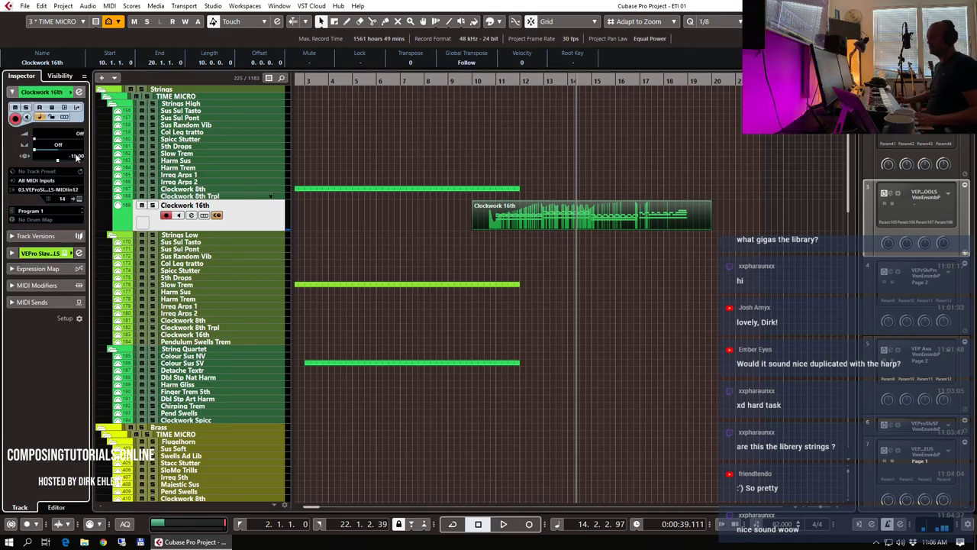
pyautogui.click(483, 82)
pyautogui.click(477, 89)
pyautogui.press('space')
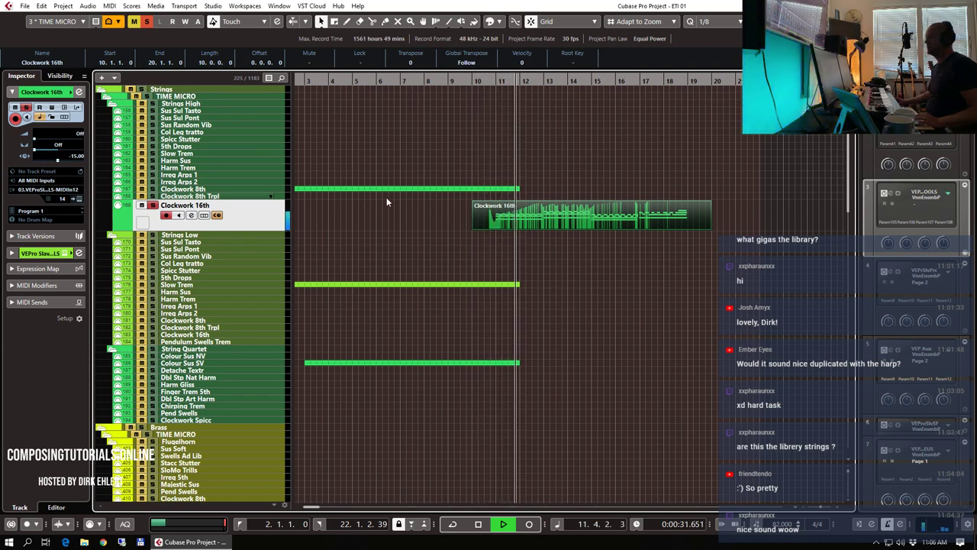
pyautogui.click(152, 206)
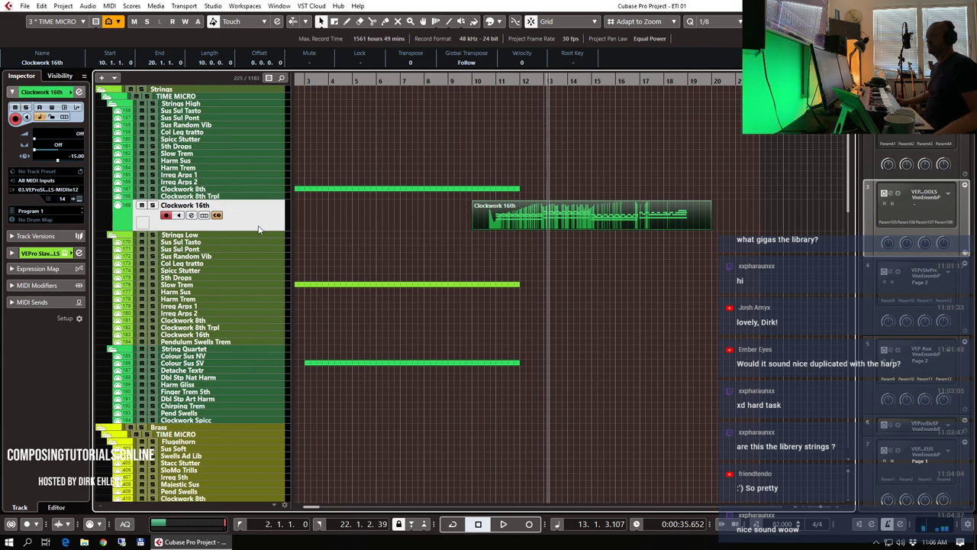
# - Audition the Irreg Arps 1, Harm Trem and Clockwork 8th sounds of the Strings Low folder
pyautogui.click(202, 306)
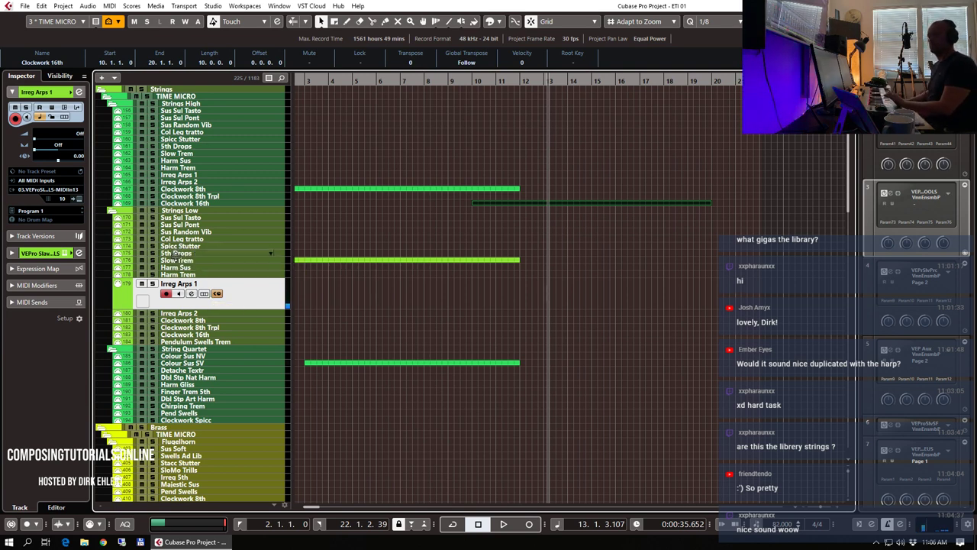
pyautogui.click(185, 274)
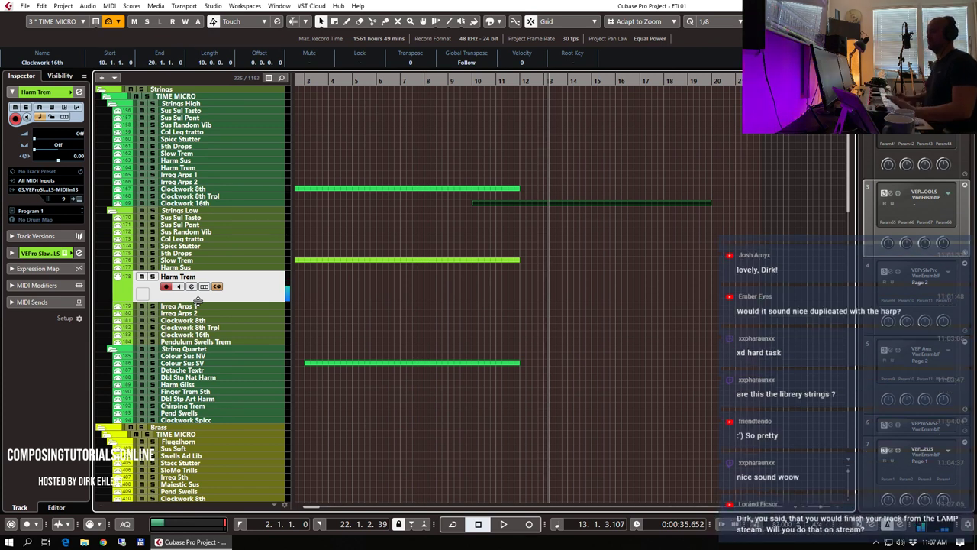
pyautogui.click(194, 319)
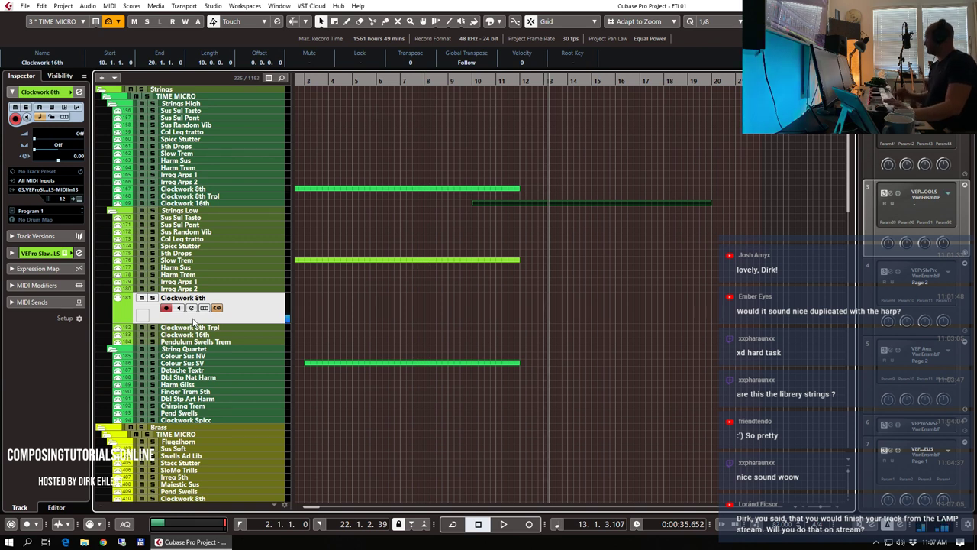
# - Record a part on the Strings Low Clockwork 8th track from bar 10 to bar 19 and return the playhead to bar 17
pyautogui.click(477, 81)
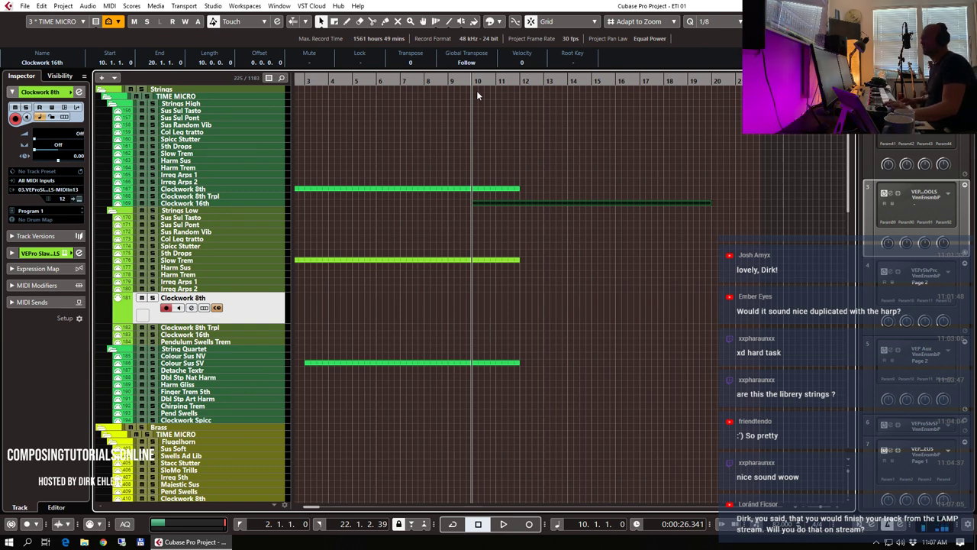
pyautogui.press('KP_Multiply')
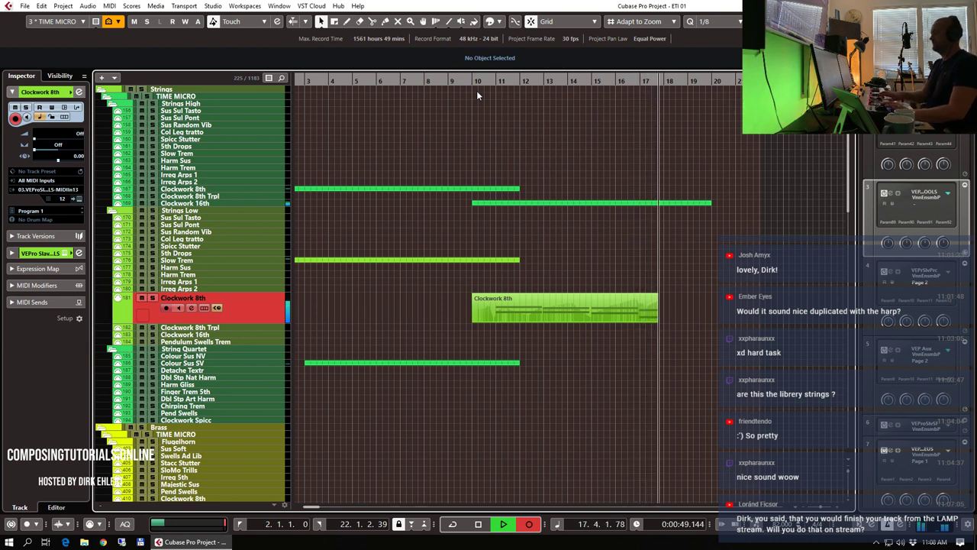
pyautogui.press('space')
pyautogui.click(646, 81)
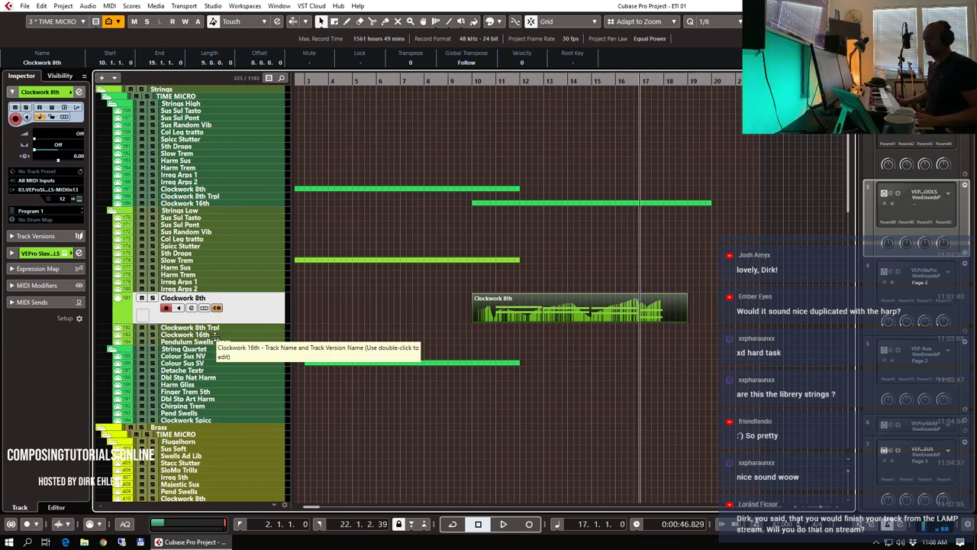
# - Record a part on the Strings Low Clockwork 16th track from bar 17 to bar 19
pyautogui.click(216, 333)
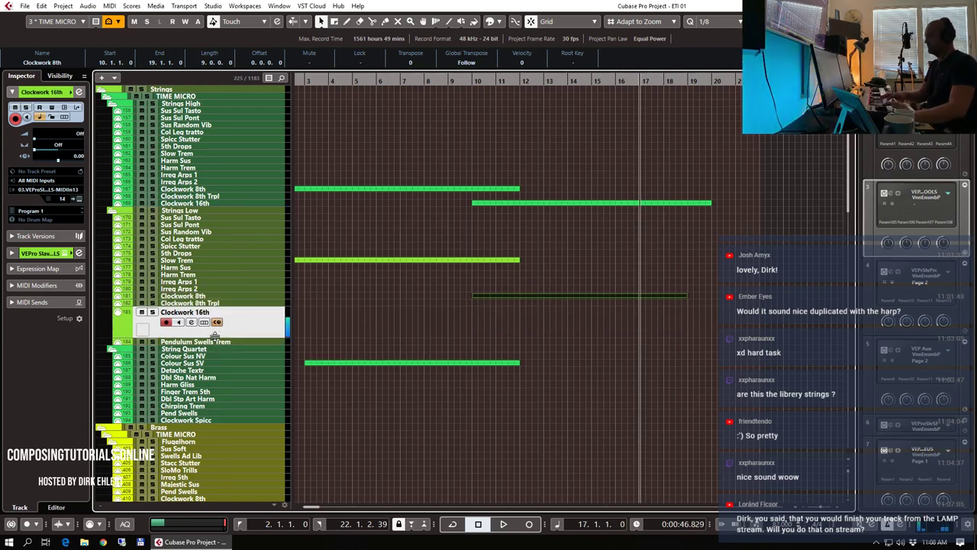
pyautogui.press('KP_Multiply')
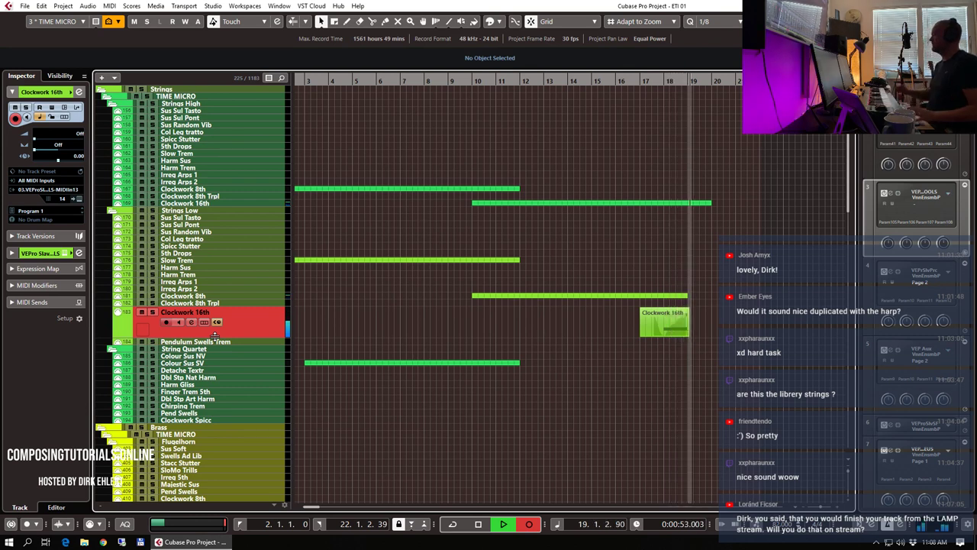
pyautogui.press('space')
# - Examine the recorded notes and modulation of the Strings Low Clockwork 8th and Clockwork 16th parts in the note editor
pyautogui.doubleClick(677, 295)
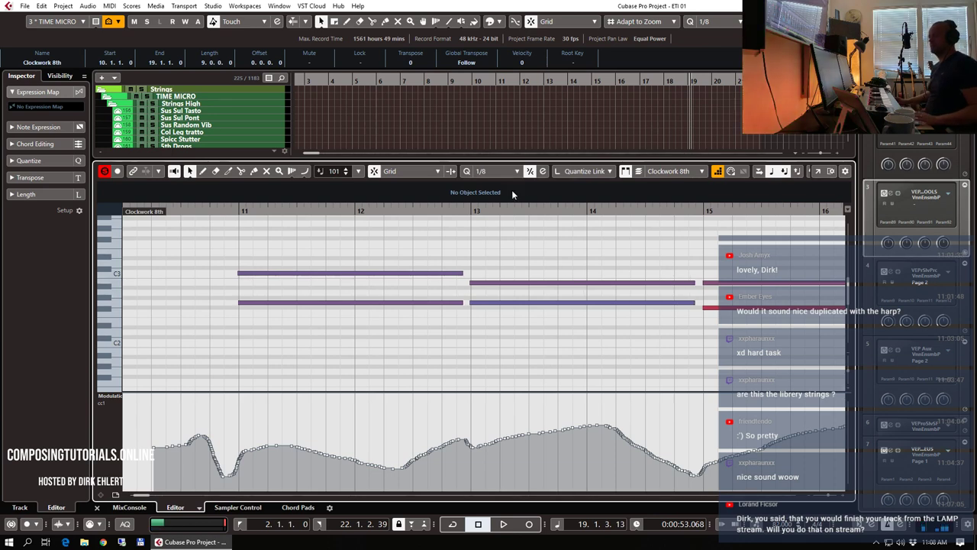
pyautogui.press('g')
pyautogui.press('g')
pyautogui.press('g')
pyautogui.press('g')
pyautogui.press('g')
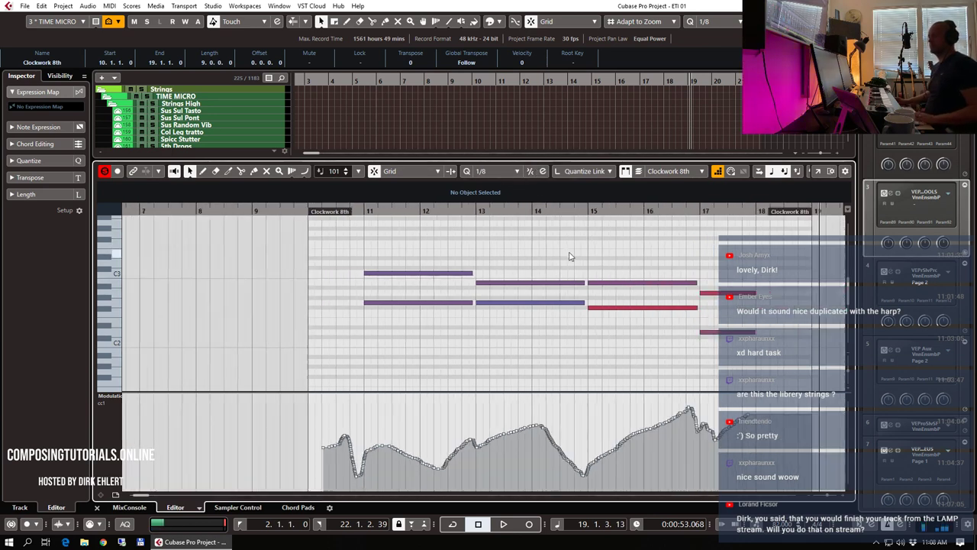
pyautogui.press('Return')
pyautogui.click(662, 333)
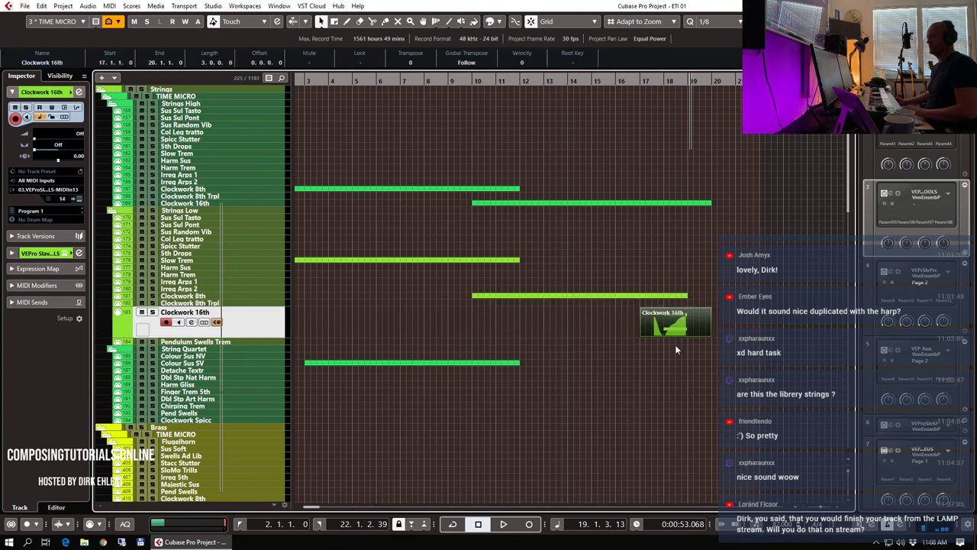
pyautogui.press('Return')
pyautogui.press('Return')
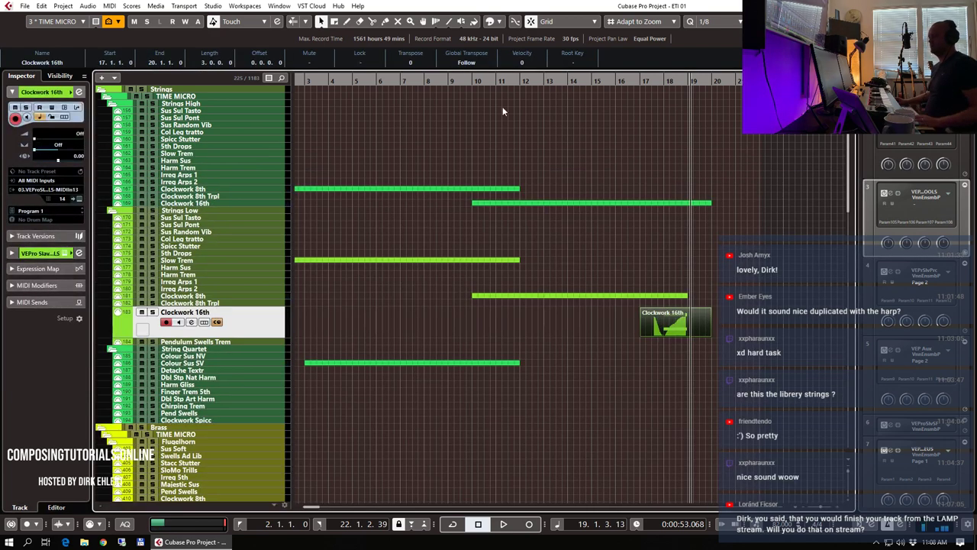
# - Solo the Strings folder and listen to the string parts together from bar 10 to bar 14
pyautogui.click(473, 80)
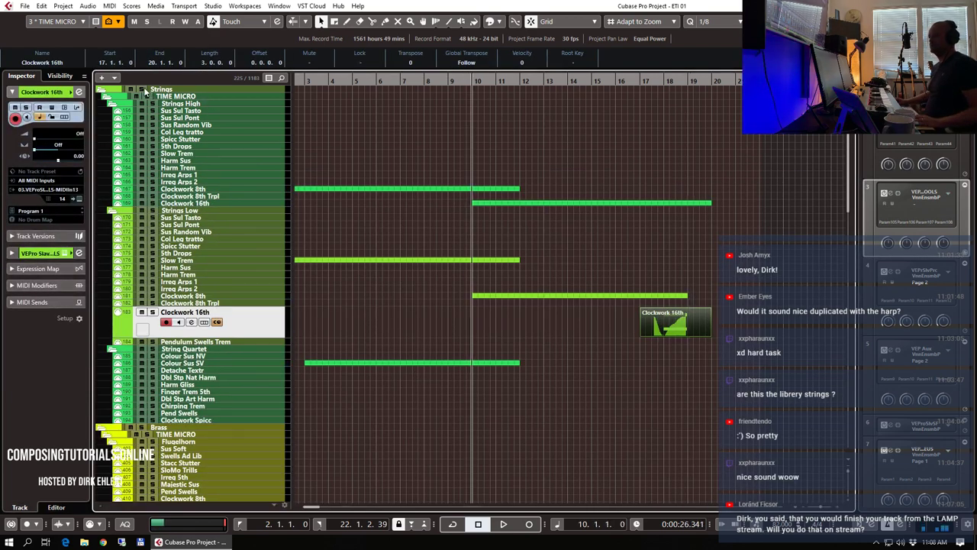
pyautogui.press('s')
pyautogui.press('space')
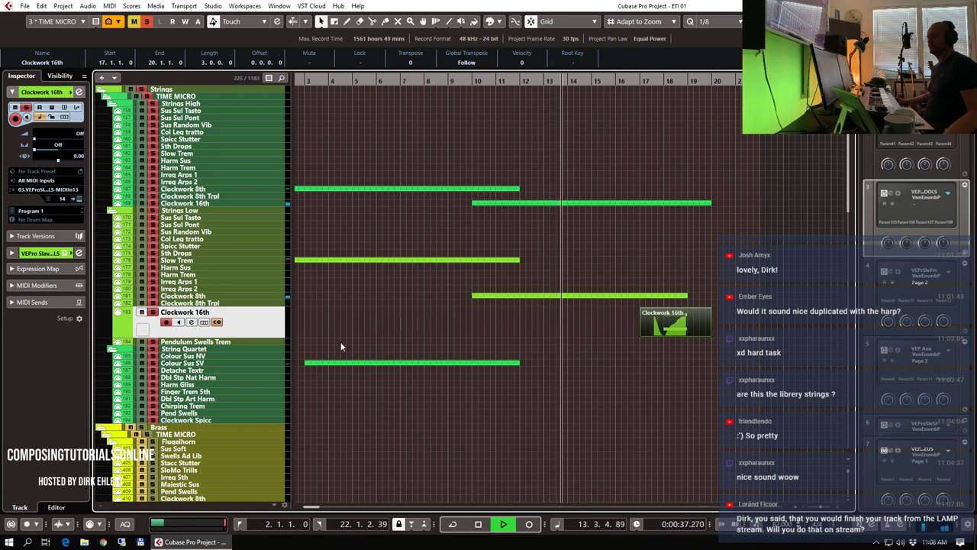
pyautogui.press('space')
# - Record a part on the String Quartet Finger Trem 5th track from bar 10 to bar 19 with the Strings folder soloed
pyautogui.click(223, 391)
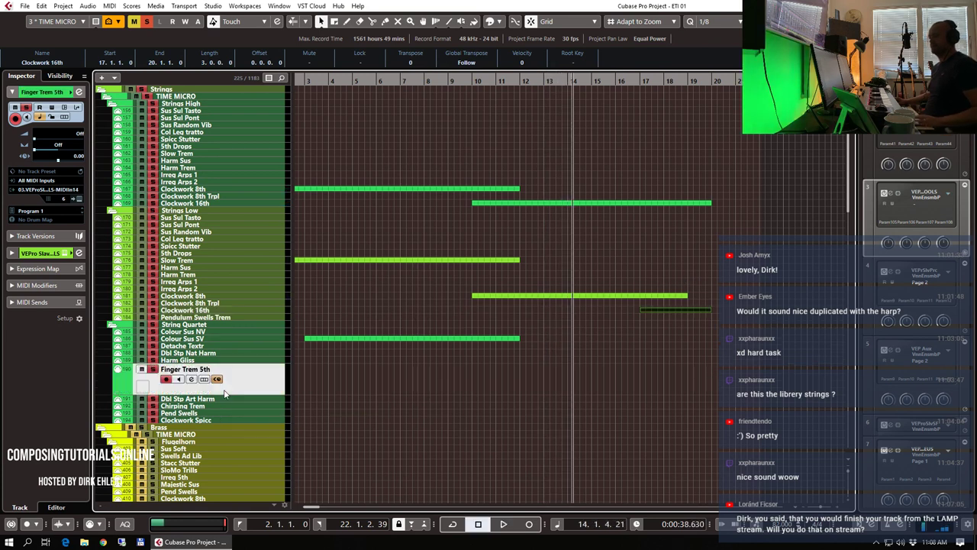
pyautogui.click(142, 90)
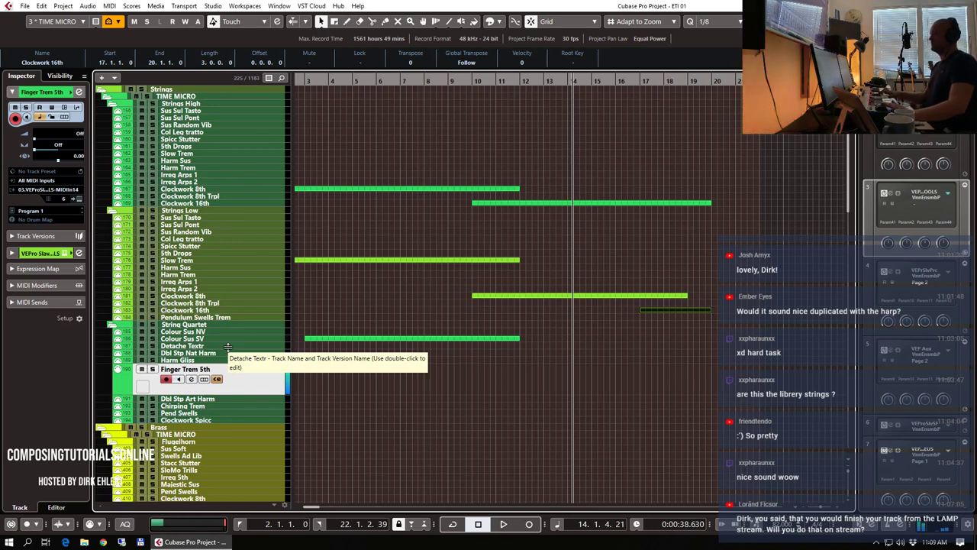
pyautogui.click(473, 84)
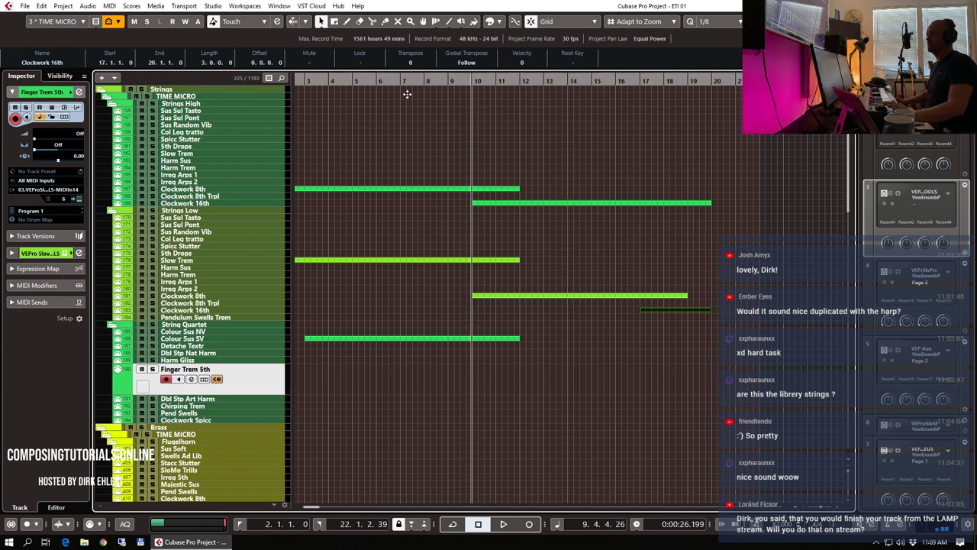
pyautogui.click(143, 90)
pyautogui.press('KP_Multiply')
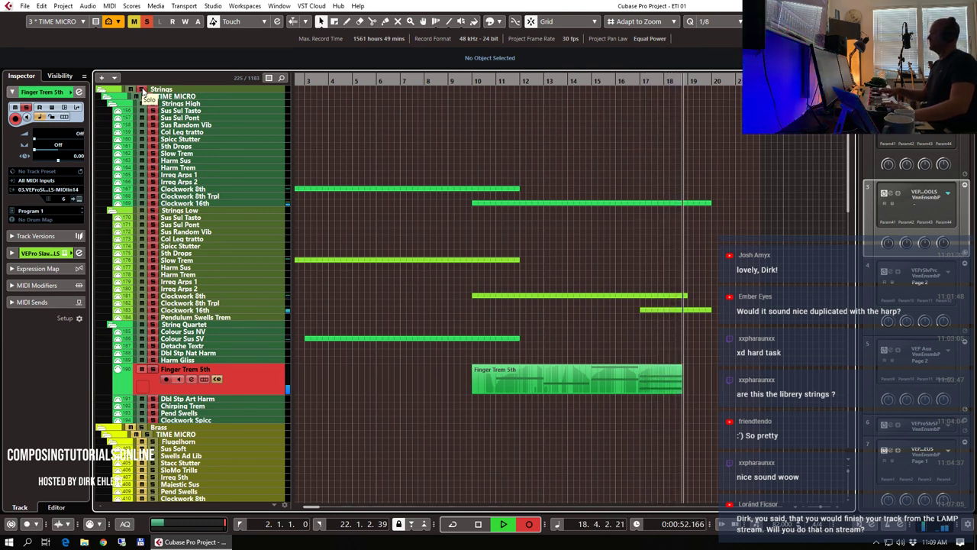
pyautogui.press('space')
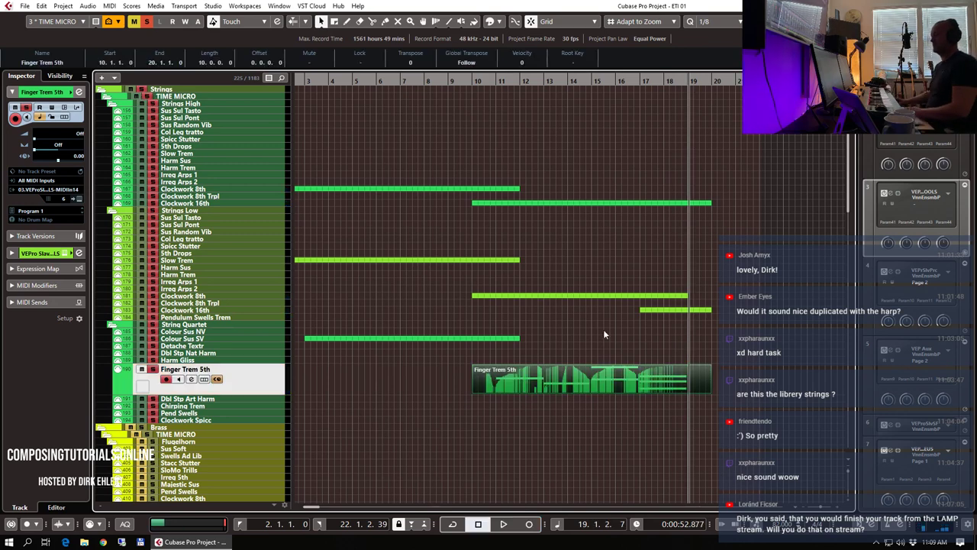
# - Redraw the modulation curve of the Strings Low Clockwork 16th part so it starts higher at bar 18 and falls smoothly
pyautogui.click(676, 311)
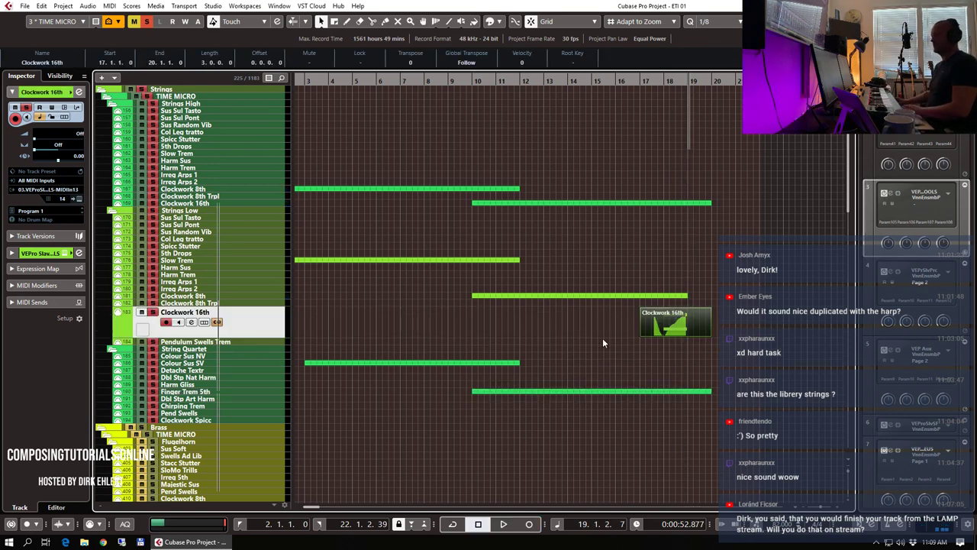
pyautogui.press('Return')
pyautogui.moveTo(166, 444); pyautogui.dragTo(181, 462)
pyautogui.press('j')
pyautogui.press('h')
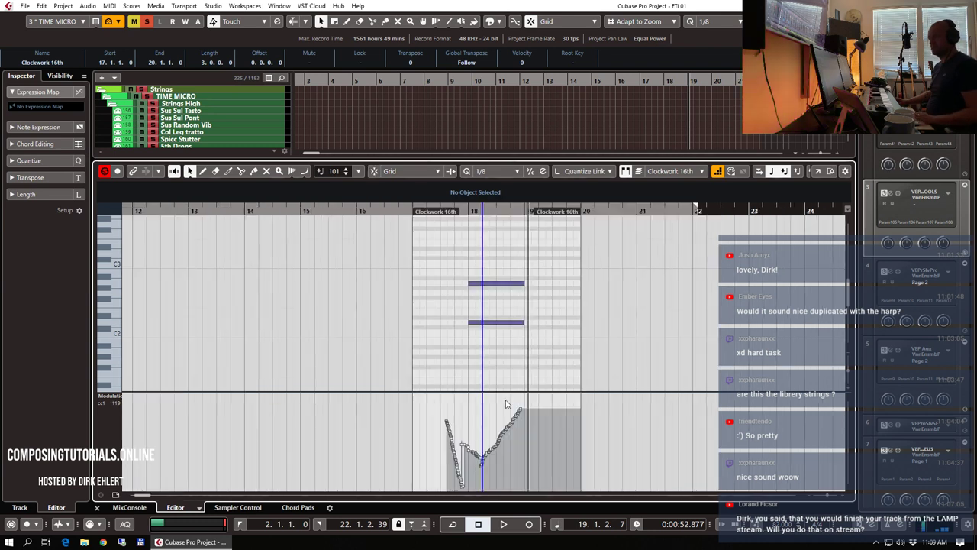
pyautogui.press('h')
pyautogui.press('h')
pyautogui.moveTo(429, 419); pyautogui.dragTo(469, 446)
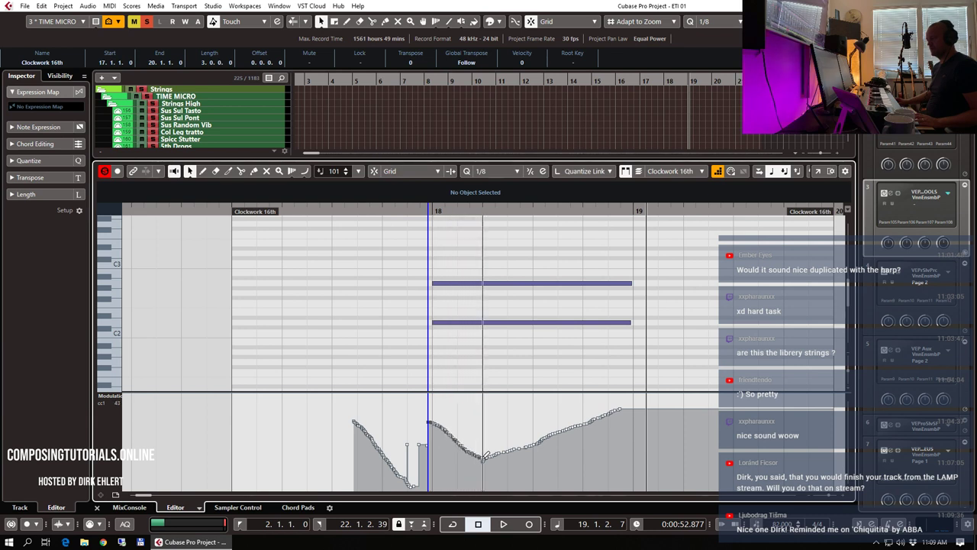
# - Play the Clockwork 16th part from just before bar 18 to check the modulation, and close the note editor
pyautogui.press('space')
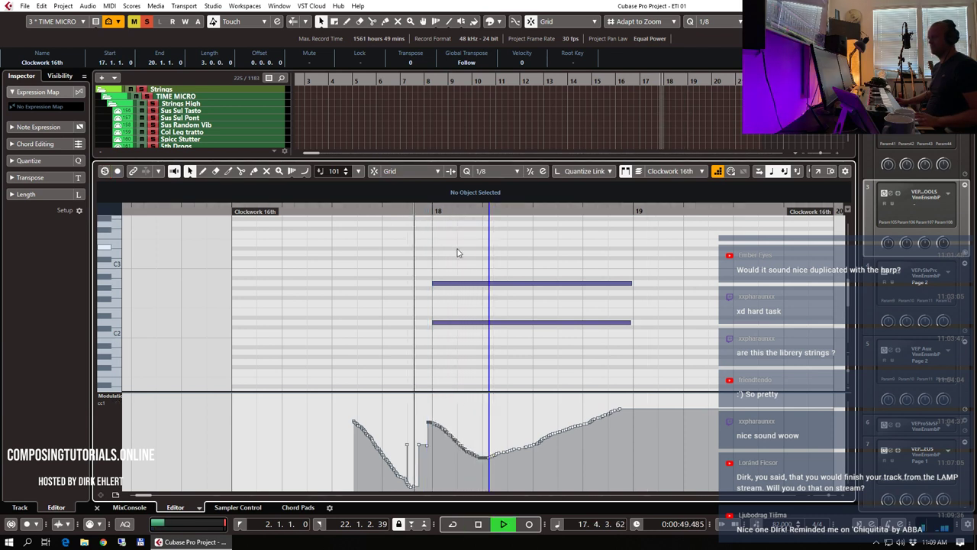
pyautogui.press('space')
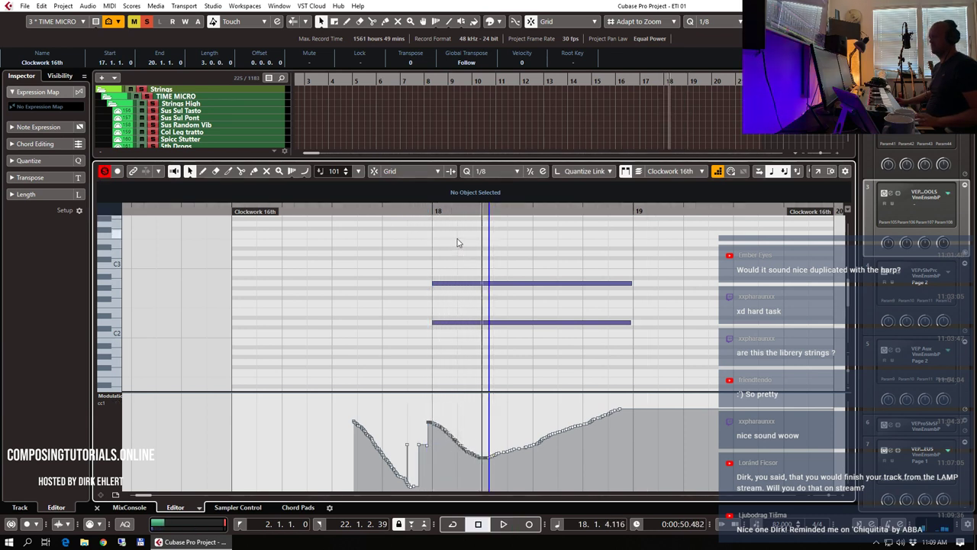
pyautogui.click(418, 213)
pyautogui.press('space')
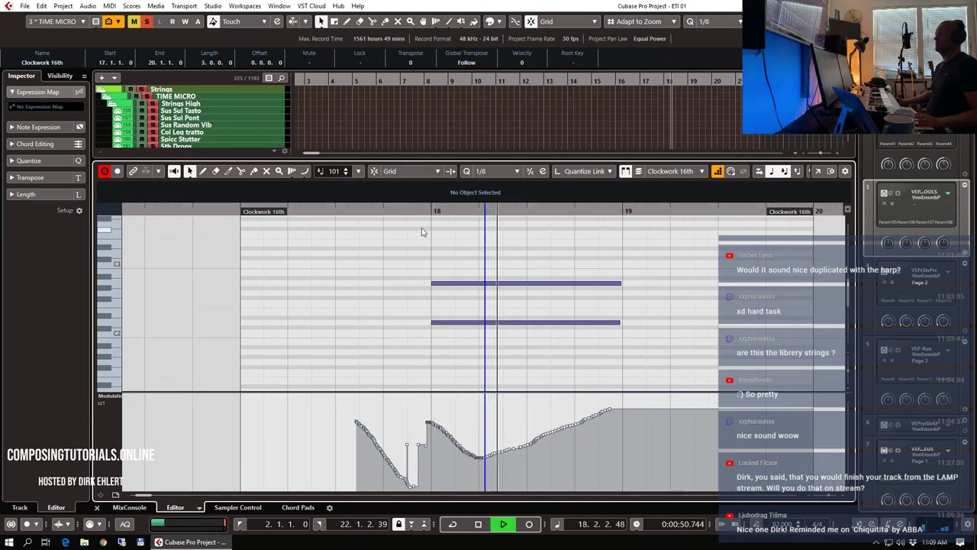
pyautogui.press('space')
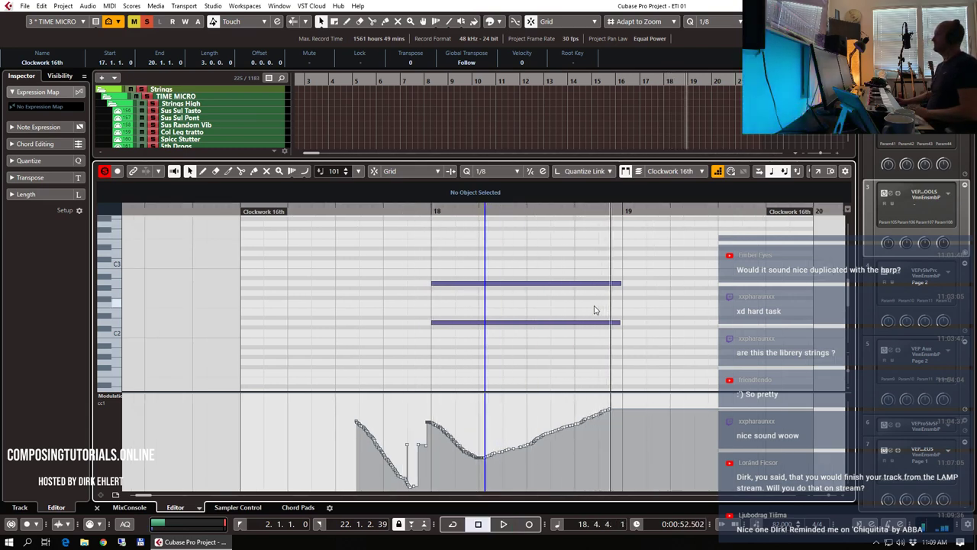
pyautogui.press('Return')
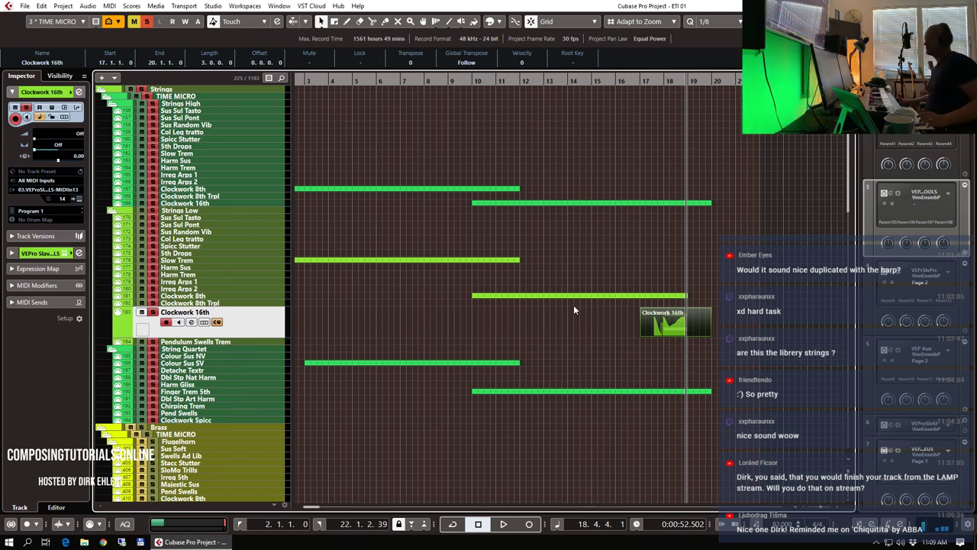
# - Unsolo the Strings folder and audition the Swells Ad Lib sound of the Women vocals
pyautogui.click(140, 89)
pyautogui.scroll(-15, 438, 216)
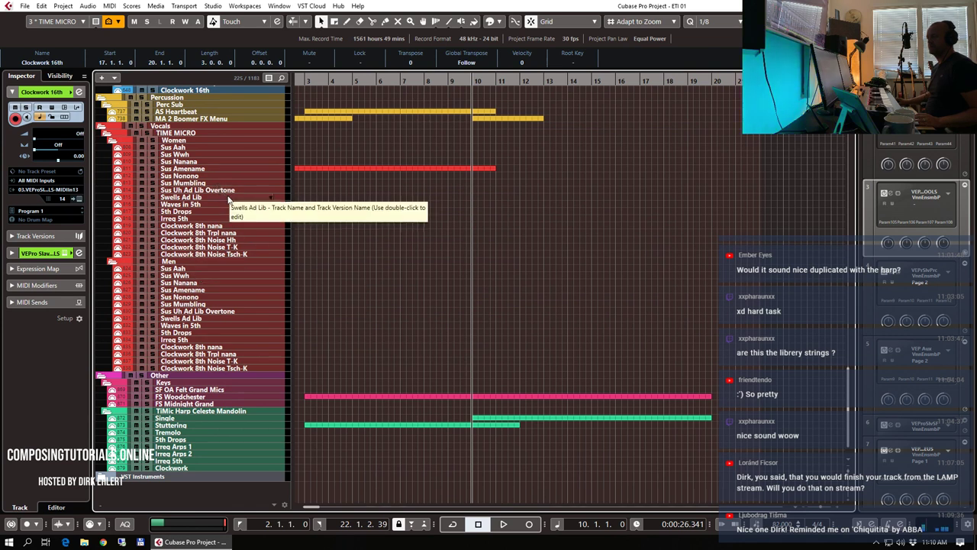
pyautogui.click(228, 198)
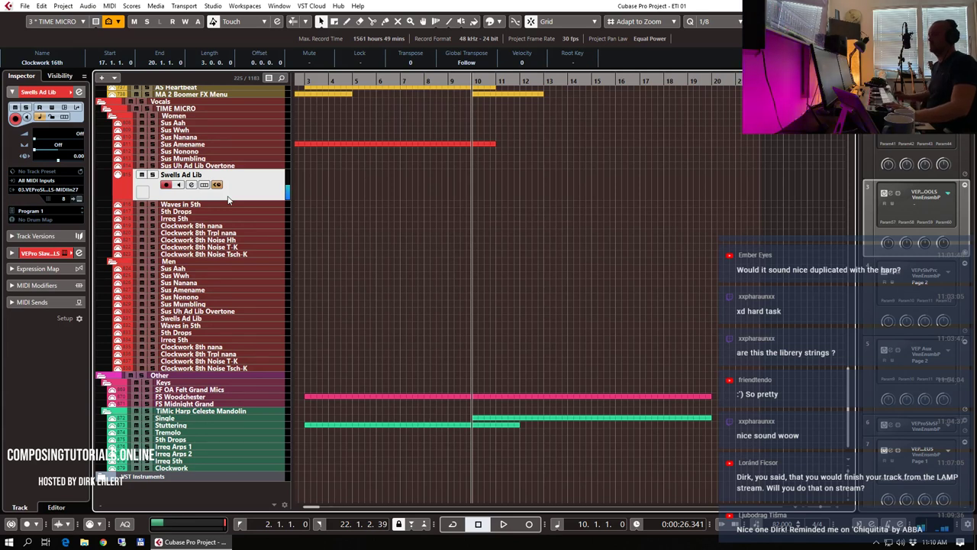
# - Play along on the Women Clockwork 8th Noise T-K track from bar 10 to bar 19 and insert the performance by retrospective recording
pyautogui.click(210, 248)
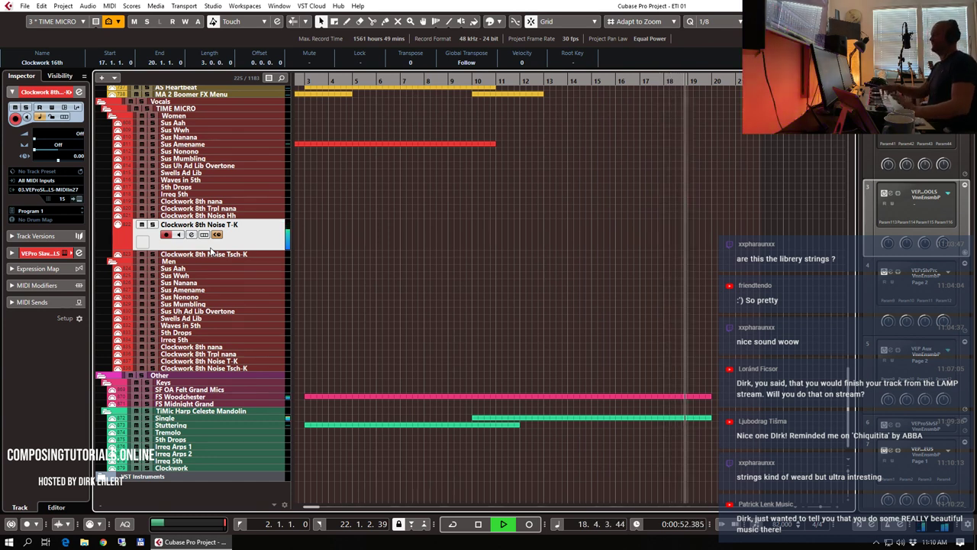
pyautogui.press('space')
pyautogui.press('shift+KP_Multiply')
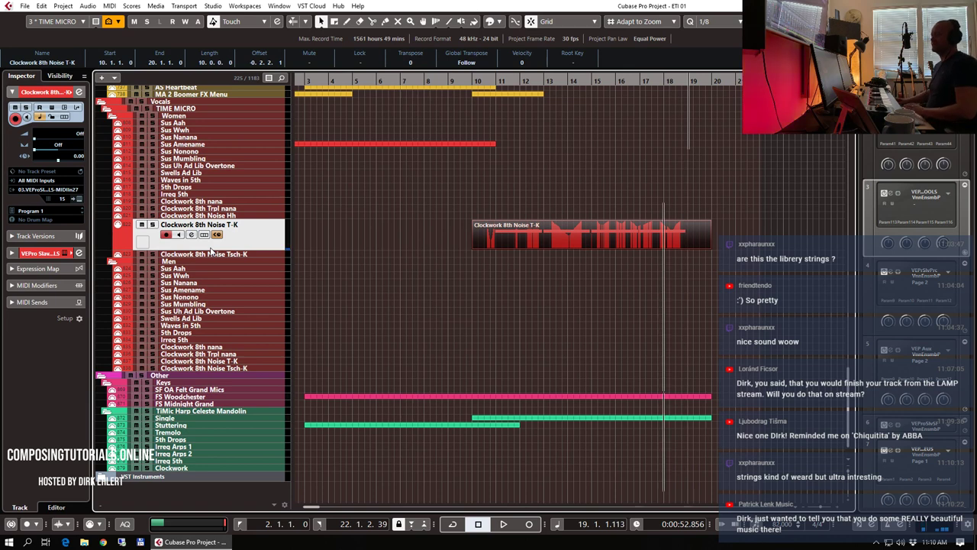
# - Examine the notes and modulation of the Clockwork 8th Noise T-K part in the note editor
pyautogui.press('Return')
pyautogui.press('g')
pyautogui.press('g')
pyautogui.press('g')
pyautogui.press('g')
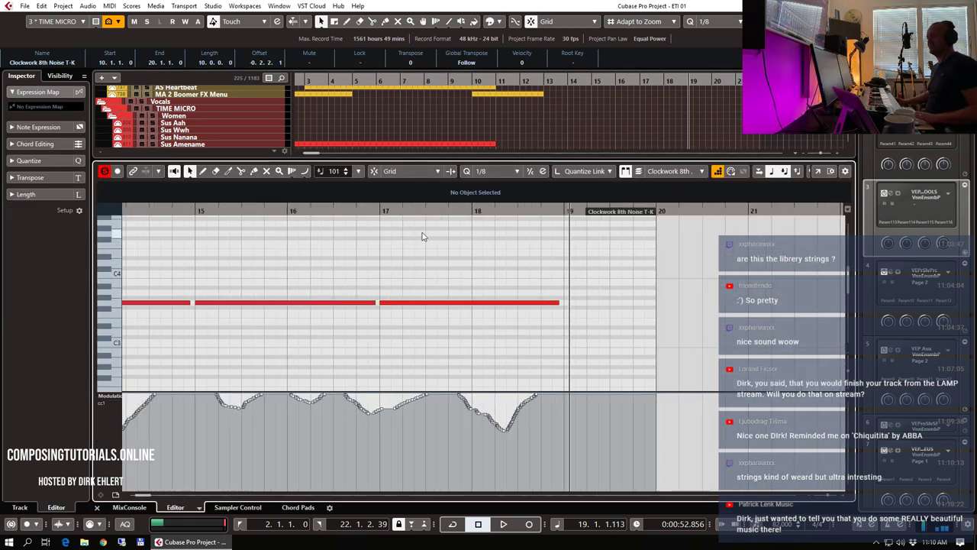
pyautogui.hscroll(-1, 448, 245)
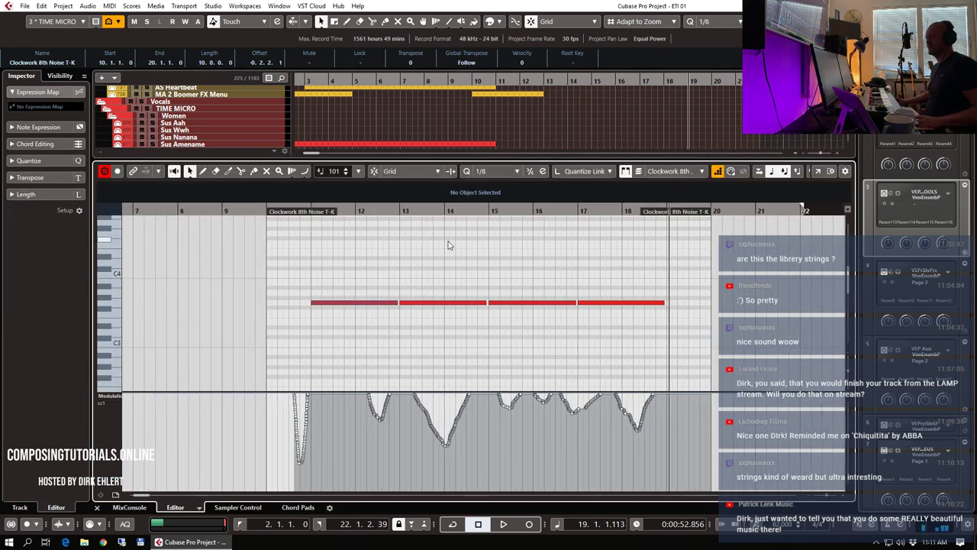
pyautogui.press('Return')
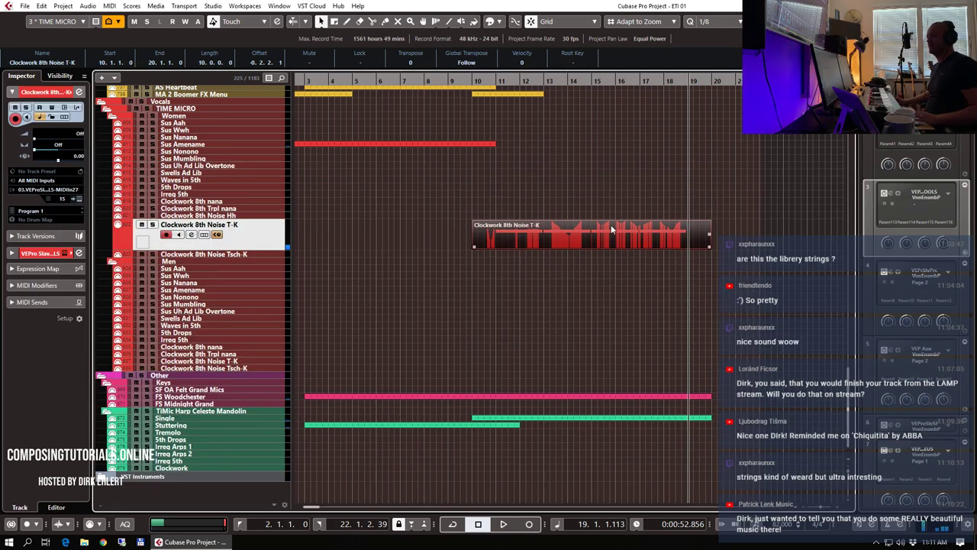
# - Listen to the Clockwork 8th Noise T-K track soloed from bar 11 to bar 14
pyautogui.click(497, 81)
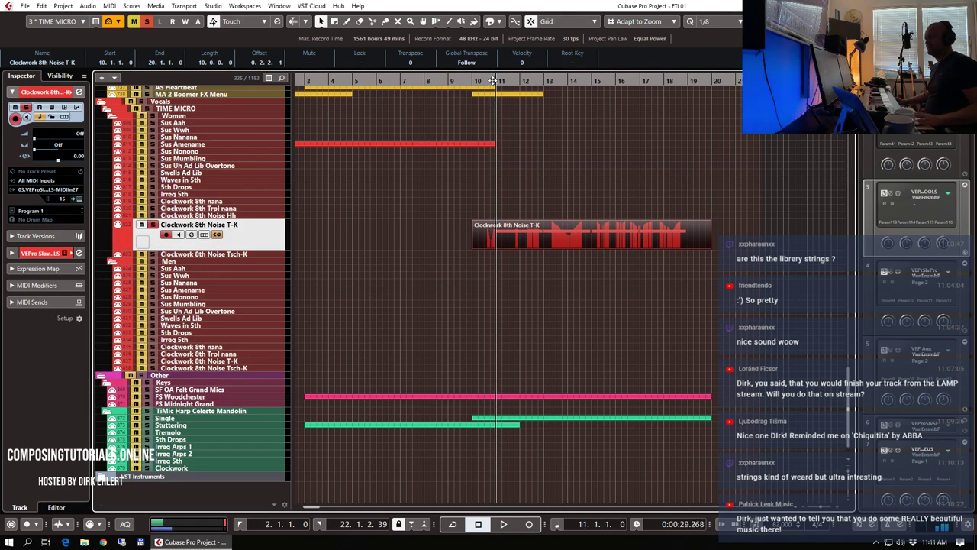
pyautogui.click(490, 248)
pyautogui.press('space')
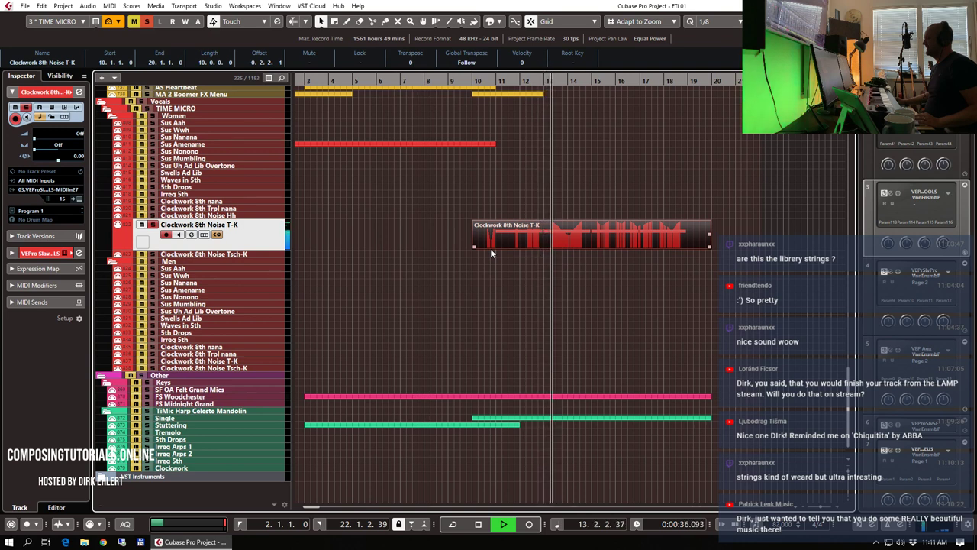
pyautogui.click(579, 240)
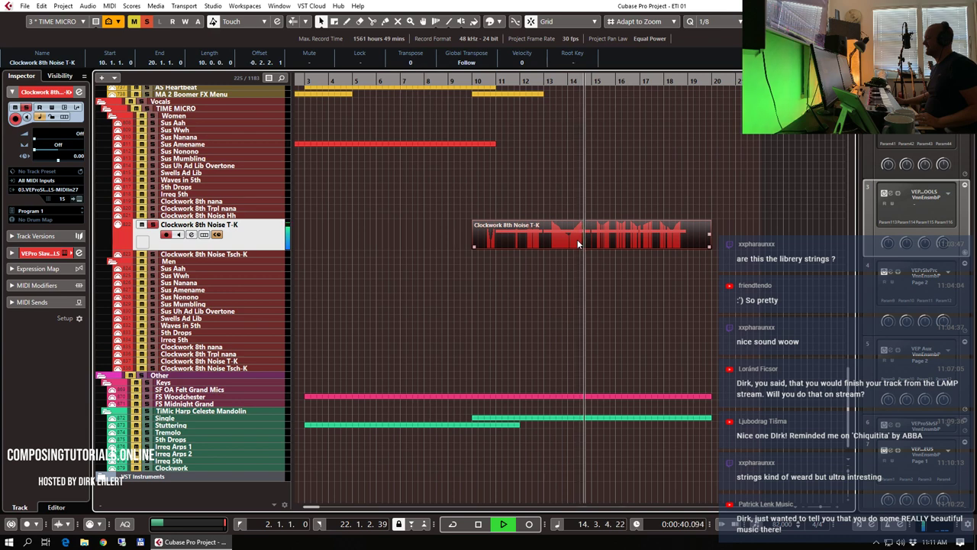
pyautogui.press('space')
# - Record a performance on the Men Waves in 5th vocal track from bar 10 to bar 19
pyautogui.press('g')
pyautogui.press('g')
pyautogui.press('g')
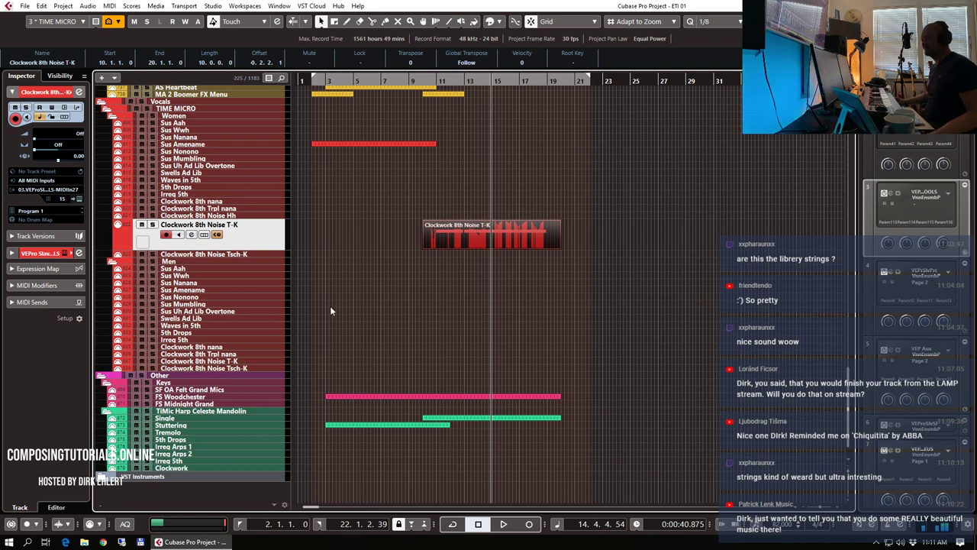
pyautogui.scroll(3, 329, 270)
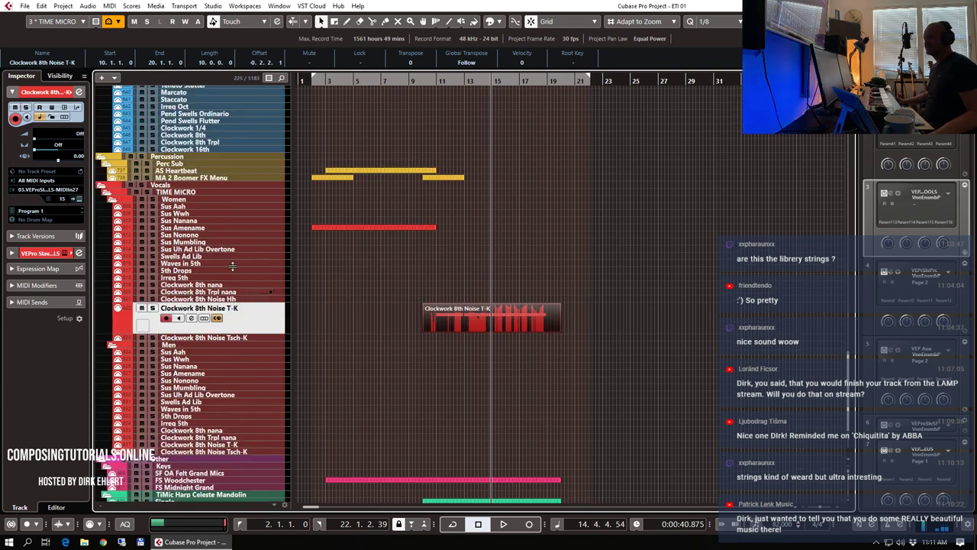
pyautogui.click(217, 408)
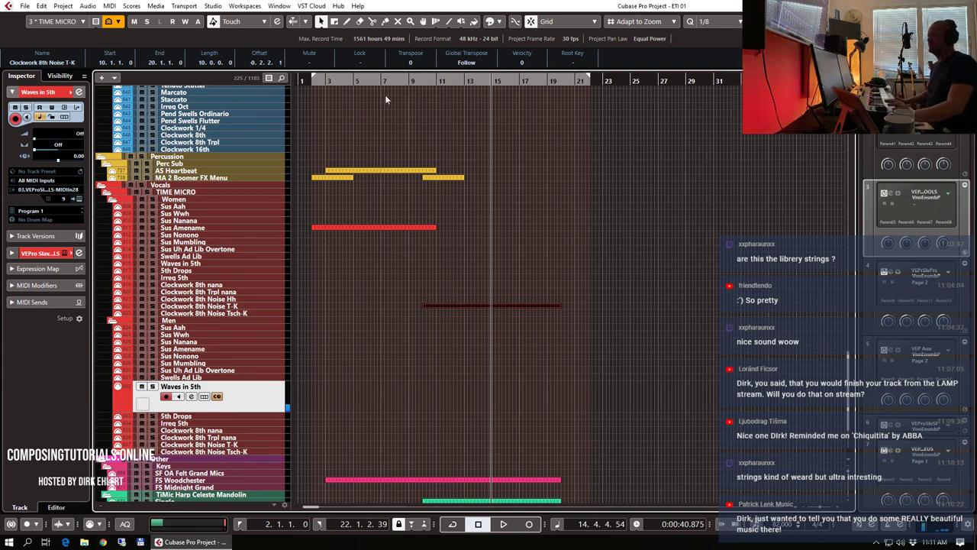
pyautogui.click(422, 82)
pyautogui.press('KP_Multiply')
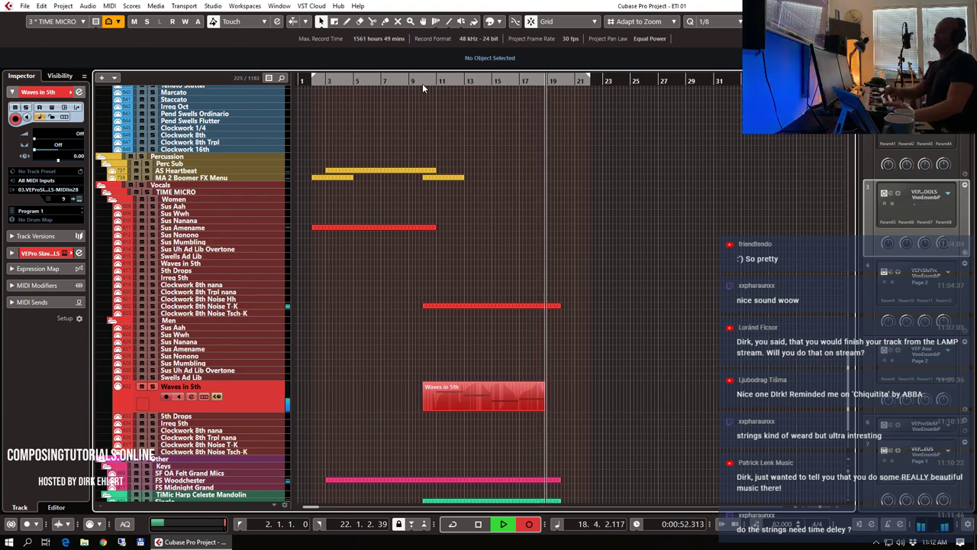
pyautogui.press('space')
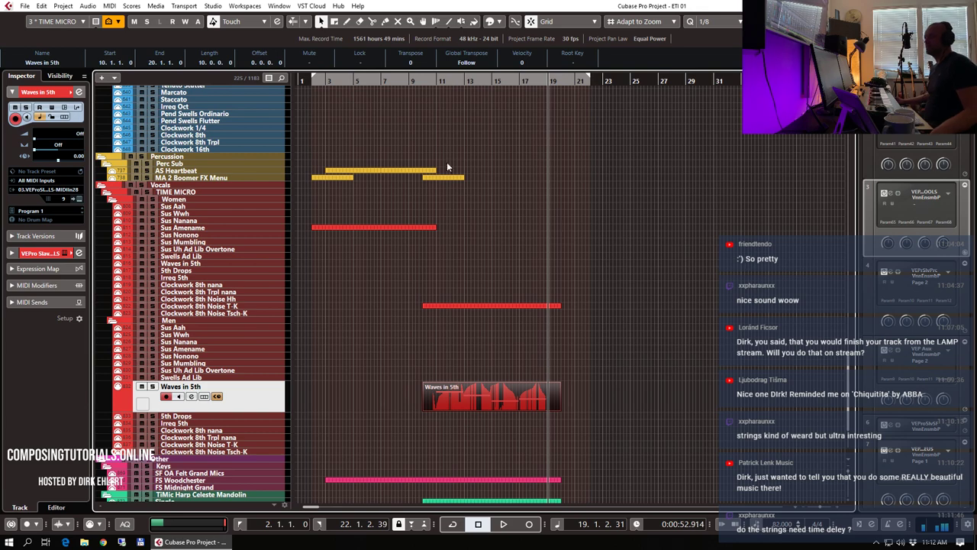
# - Review the string parts from bar 10, including the String Quartet Finger Trem 5th and the Strings Low Clockwork 8th
pyautogui.scroll(15, 454, 234)
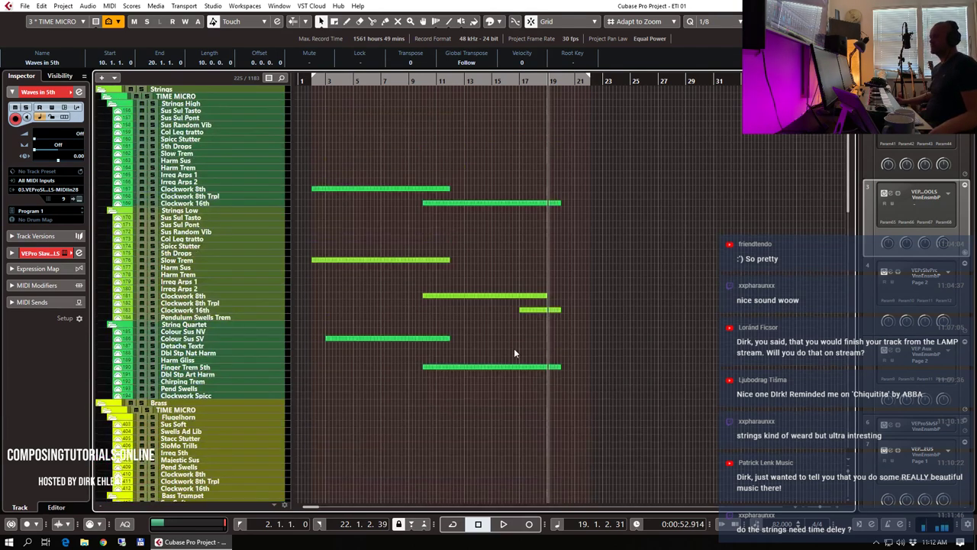
pyautogui.scroll(-15, 504, 344)
pyautogui.scroll(12, 508, 322)
pyautogui.click(517, 286)
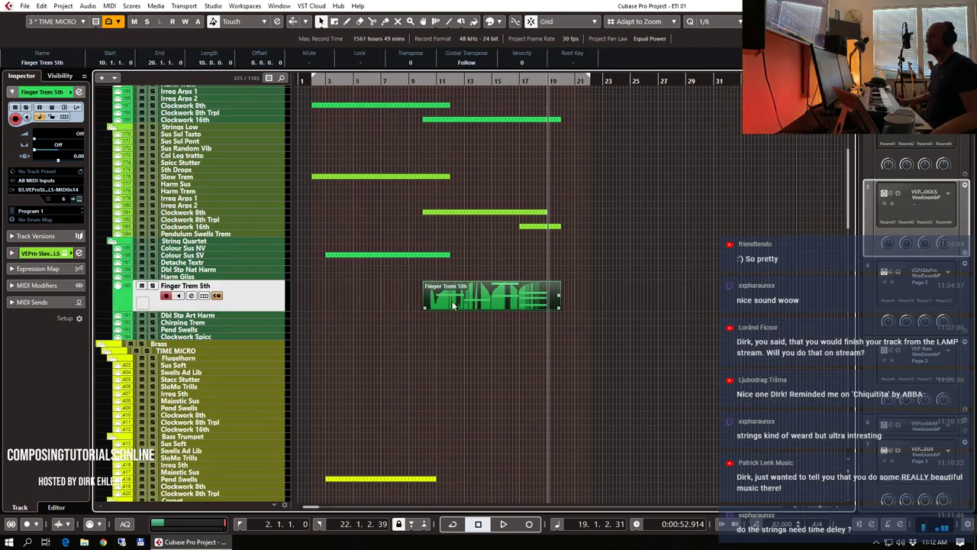
pyautogui.moveTo(498, 227); pyautogui.dragTo(494, 227)
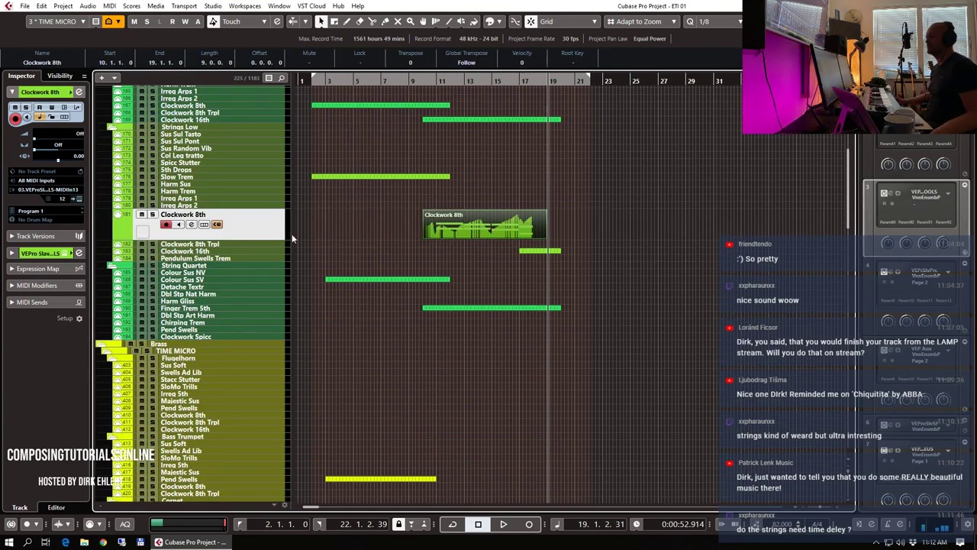
pyautogui.scroll(-20, 505, 275)
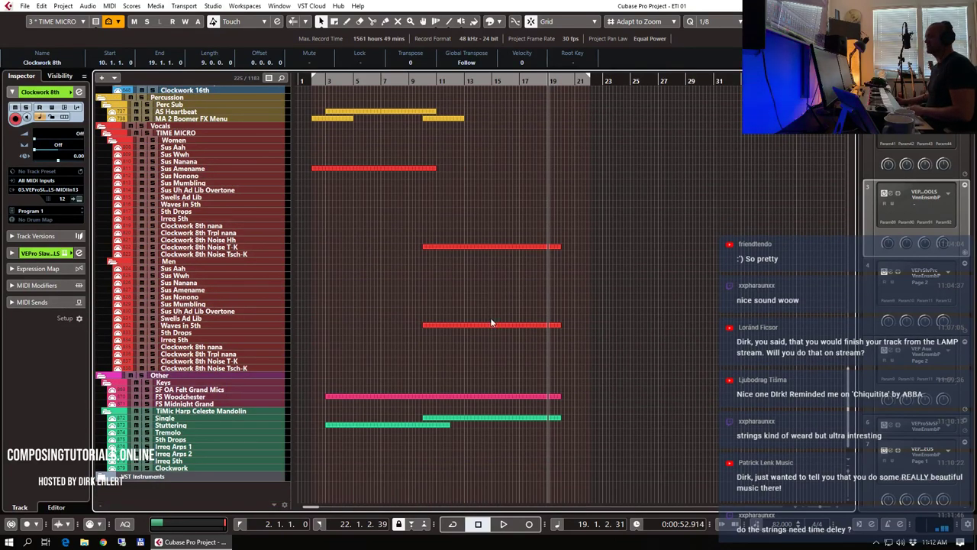
# - Examine the notes and modulation of the Men Waves in 5th part in the note editor, checking the bar 15 note
pyautogui.doubleClick(504, 325)
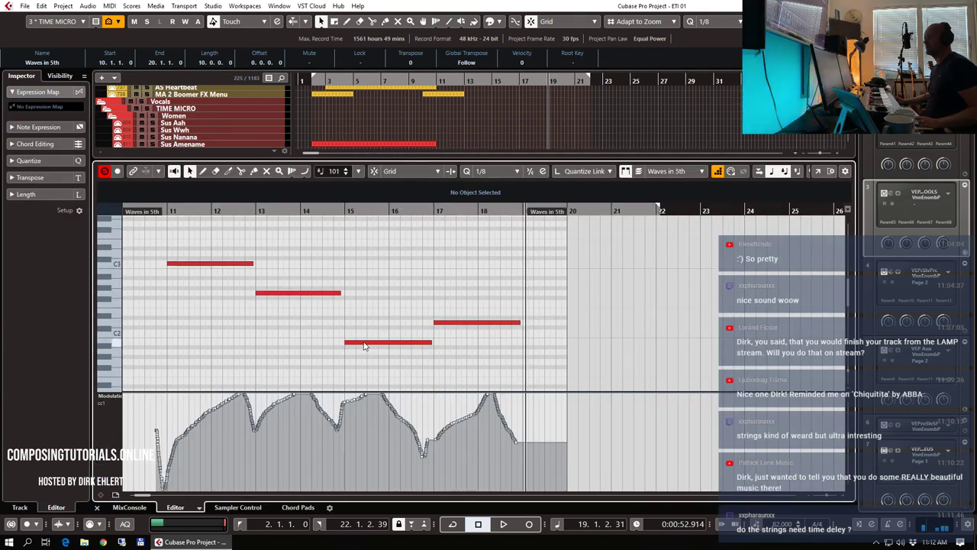
pyautogui.click(364, 344)
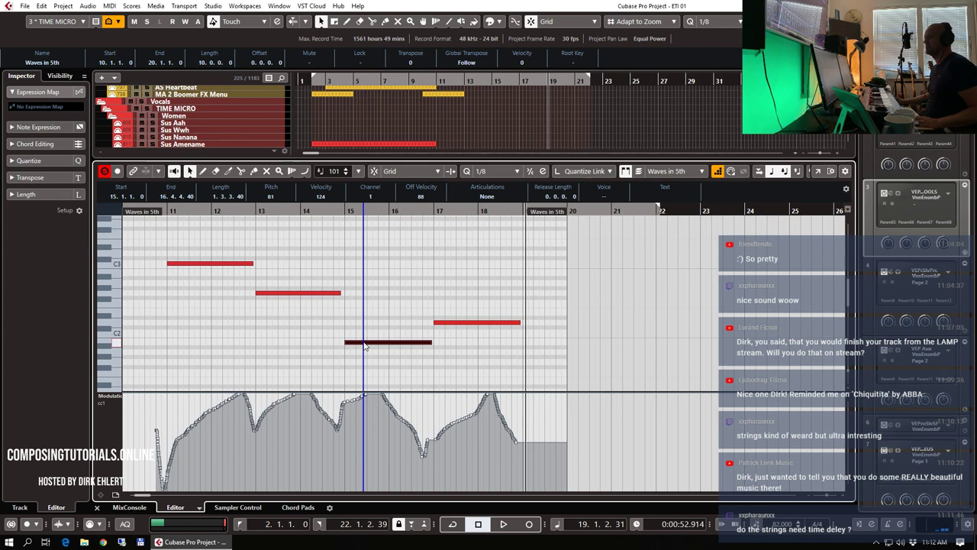
pyautogui.press('Return')
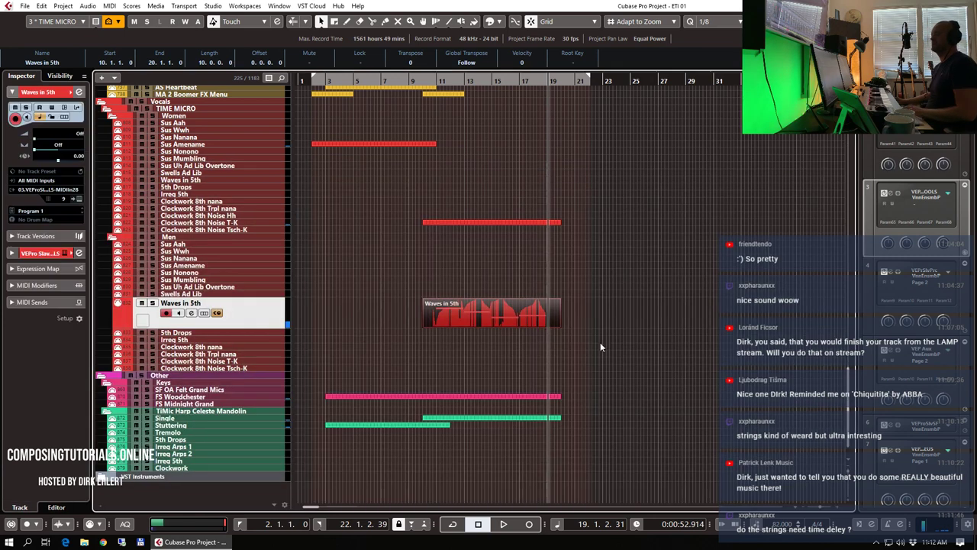
# - Listen to the full arrangement from bar 9 to bar 14 while browsing up to the woodwind tracks
pyautogui.click(416, 83)
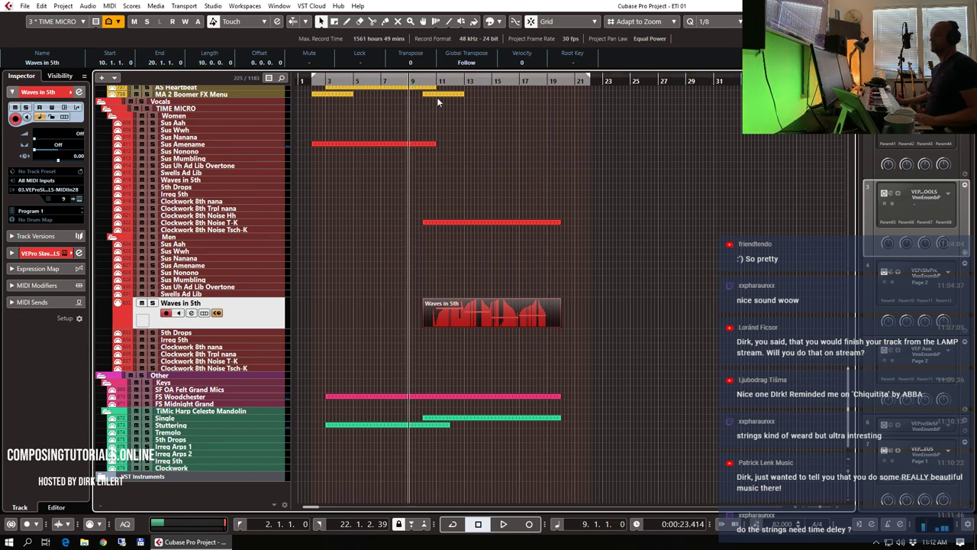
pyautogui.press('g')
pyautogui.press('g')
pyautogui.press('g')
pyautogui.press('g')
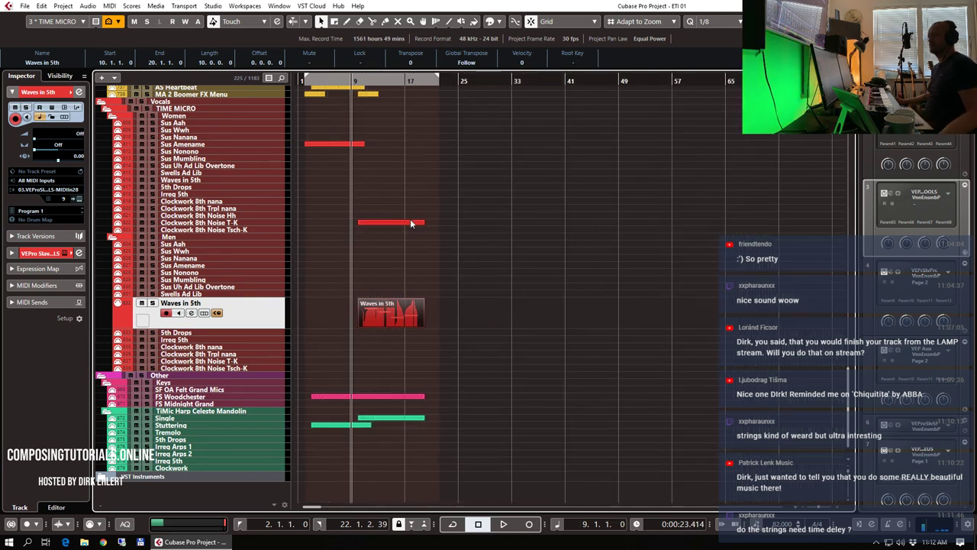
pyautogui.press('space')
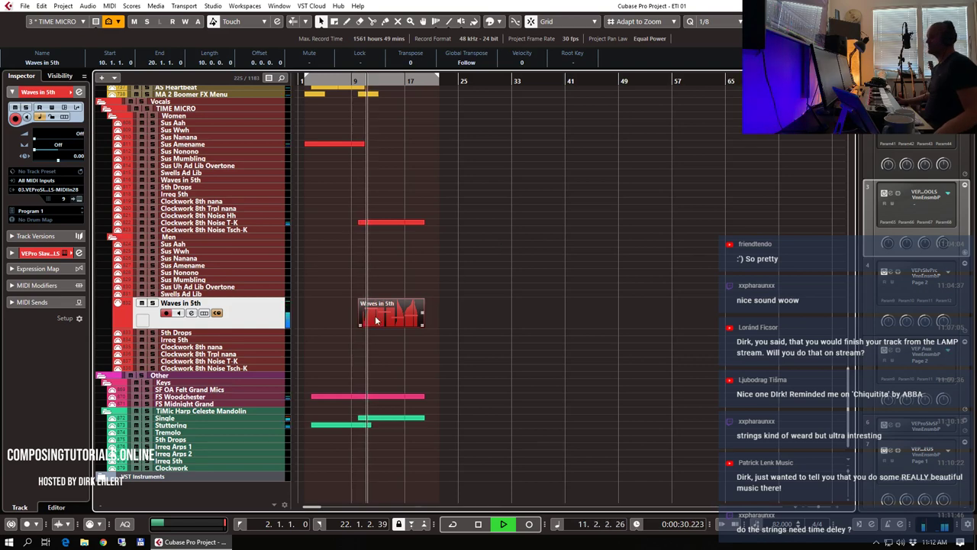
pyautogui.scroll(5, 464, 238)
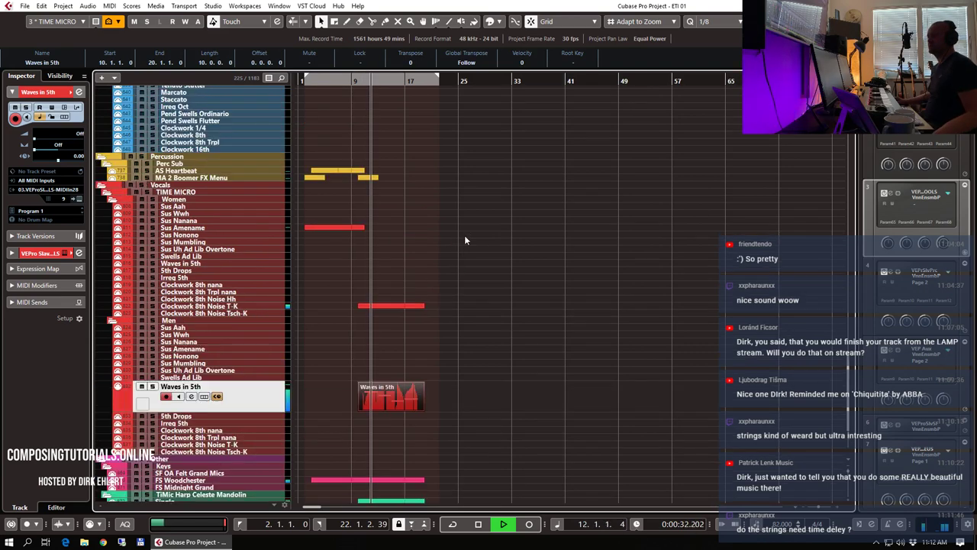
pyautogui.scroll(-2, 464, 240)
pyautogui.scroll(4, 465, 240)
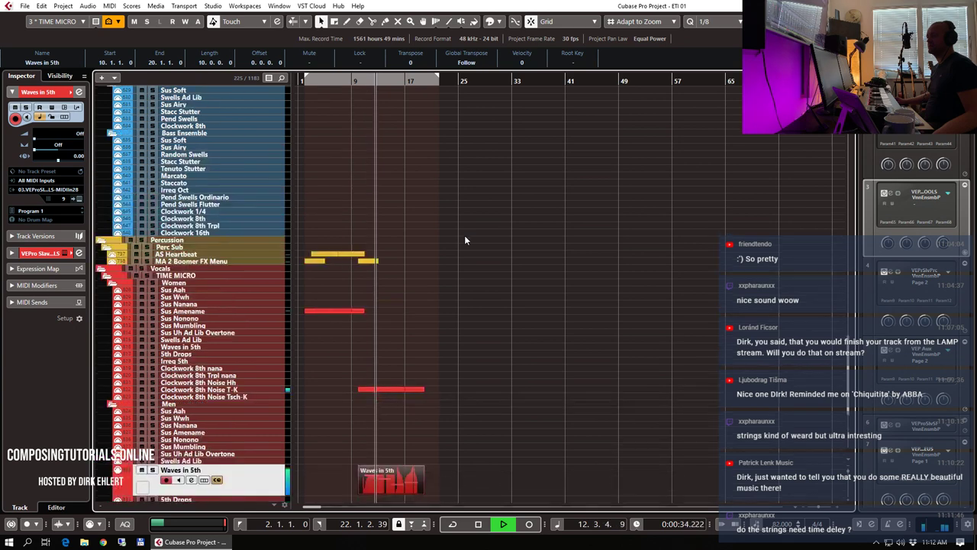
pyautogui.scroll(5, 465, 240)
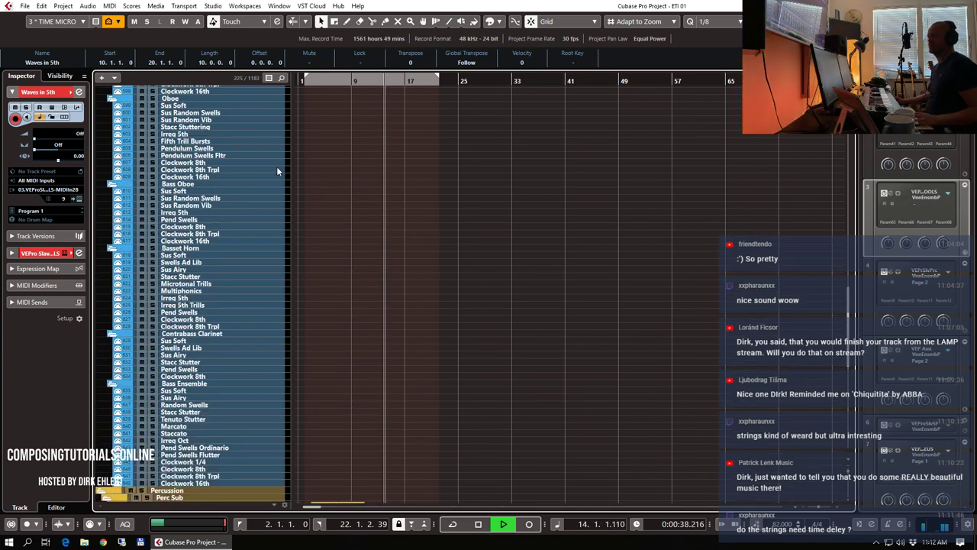
pyautogui.press('space')
# - Audition the Oboe Pendulum Swells Fltr and the Bass Oboe Sus Random Swells and Sus Random Vib sounds
pyautogui.click(237, 157)
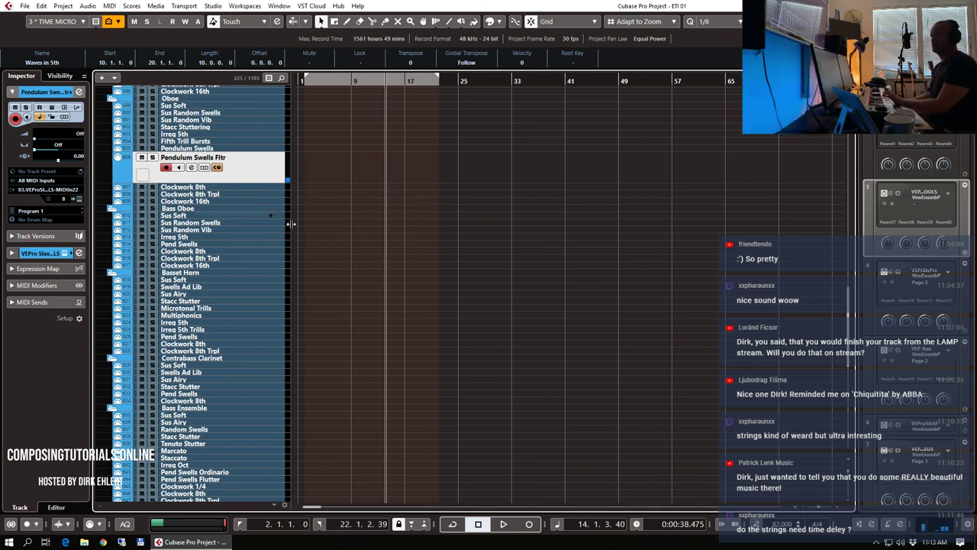
pyautogui.click(218, 222)
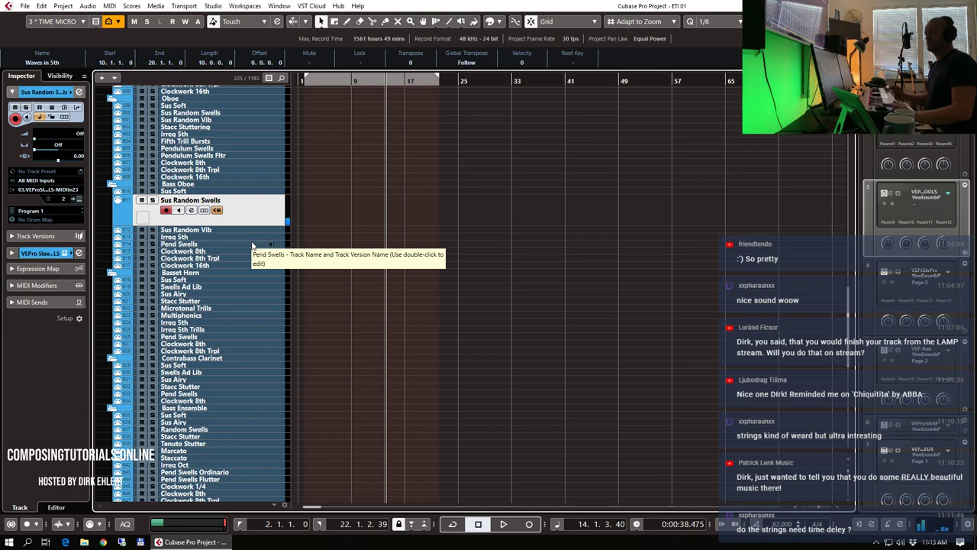
pyautogui.click(204, 230)
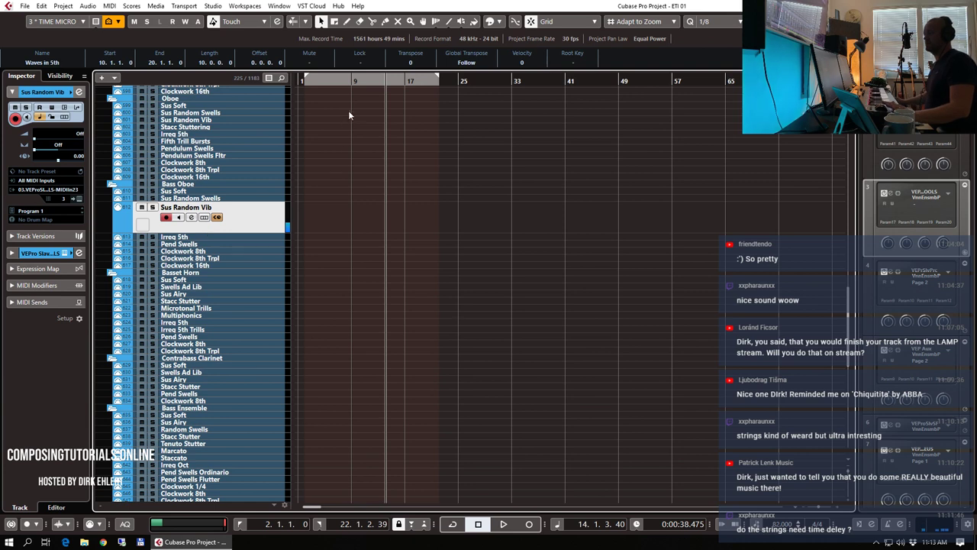
pyautogui.click(370, 82)
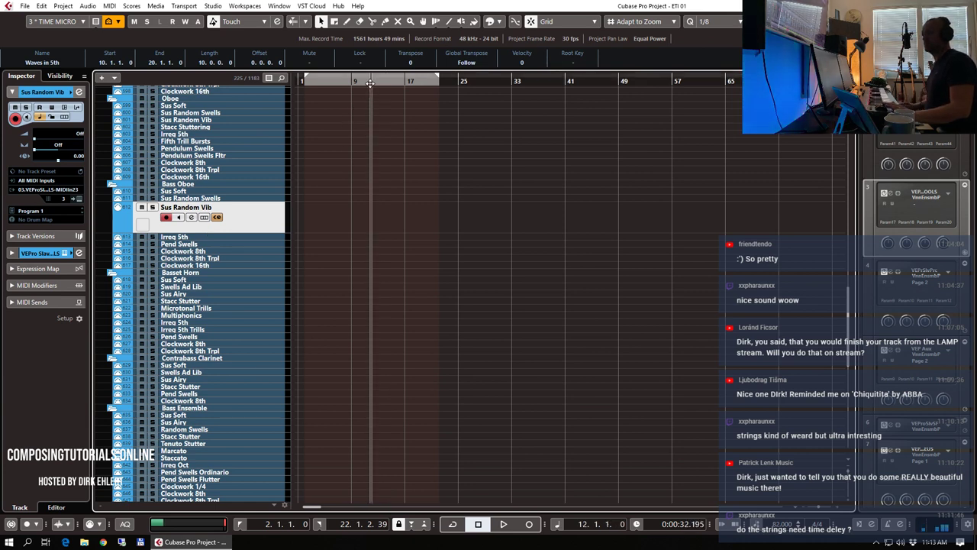
pyautogui.press('KP_Multiply')
pyautogui.press('space')
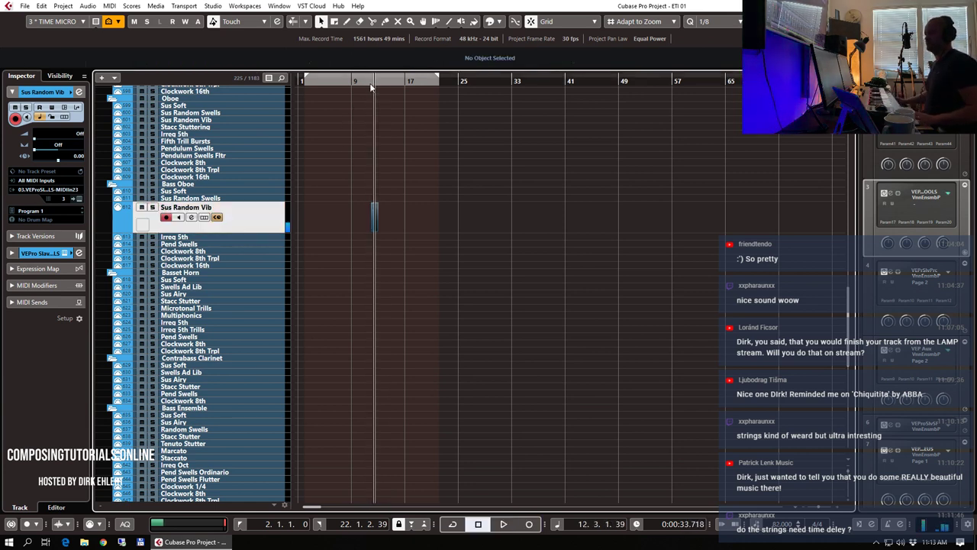
# - Record a performance on the Bass Oboe Sus Random Vib track from bar 9 to bar 19
pyautogui.click(351, 81)
pyautogui.press('KP_Multiply')
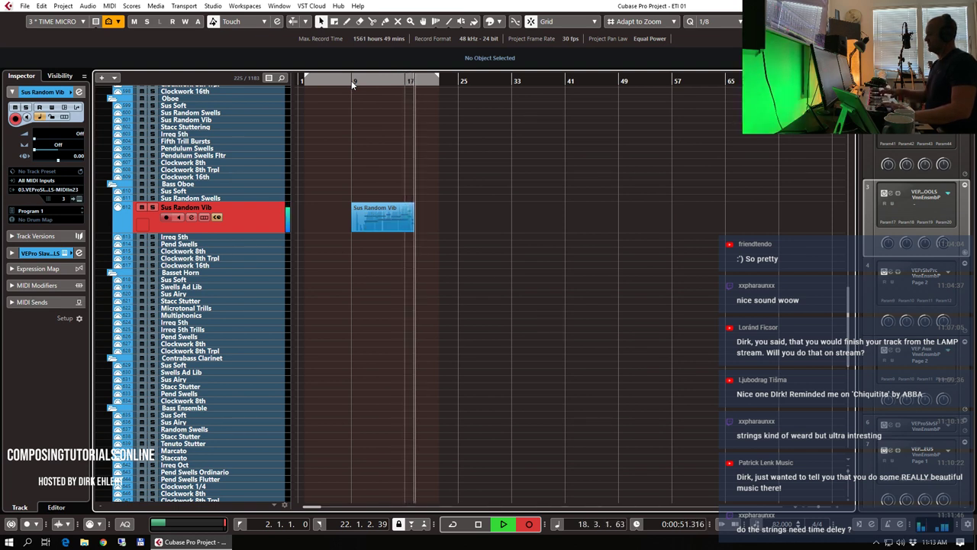
pyautogui.press('space')
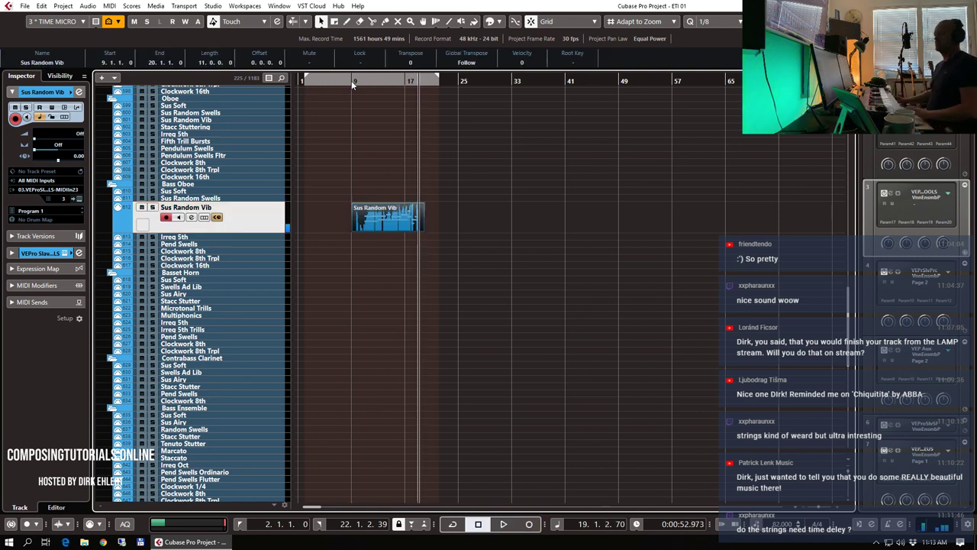
# - Play the Sus Random Vib part in the note editor from bar 10 and smooth its modulation curve between bars 14 and 15
pyautogui.press('Return')
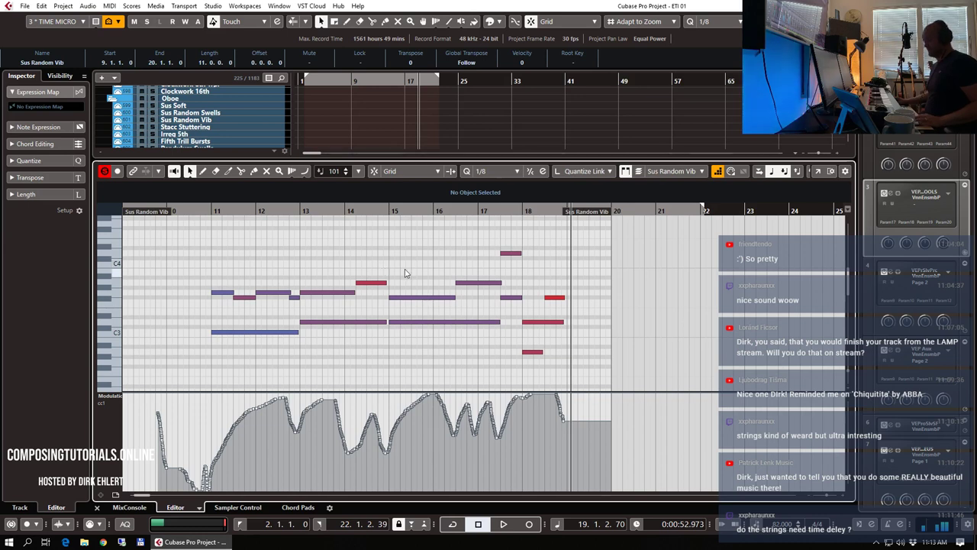
pyautogui.click(198, 211)
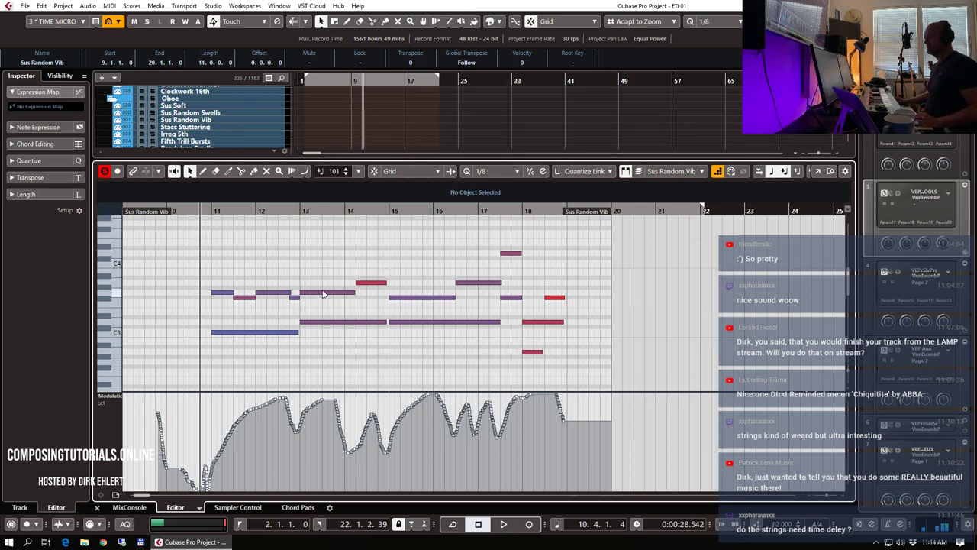
pyautogui.press('space')
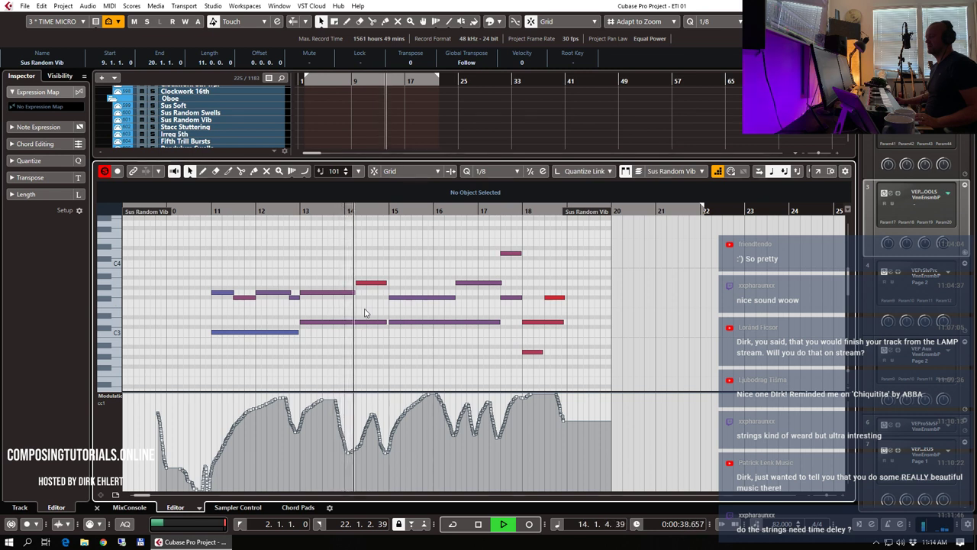
pyautogui.moveTo(338, 416)
pyautogui.mouseDown()
pyautogui.moveTo(361, 432)
pyautogui.moveTo(399, 417)
pyautogui.mouseUp()
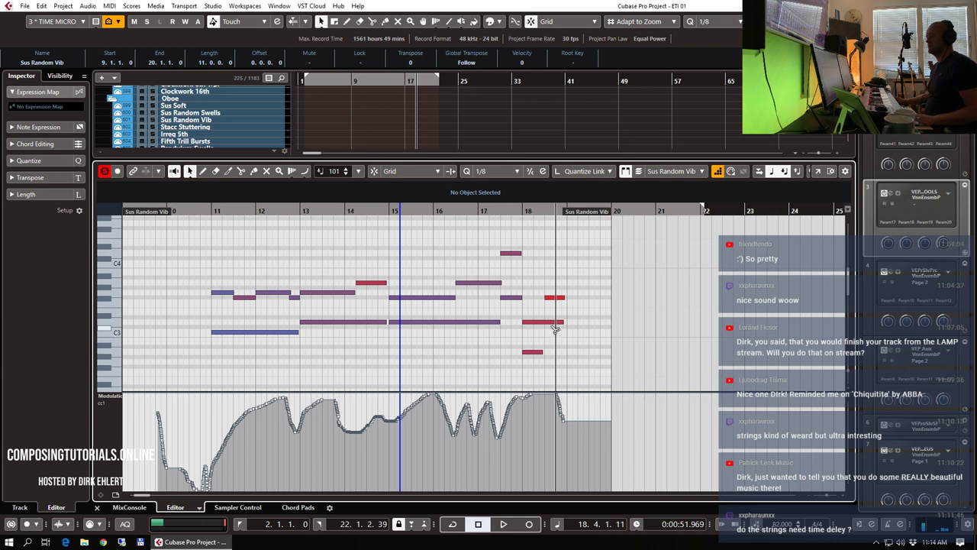
# - Try to split the long note in bar 18 of the Sus Random Vib part and close the note editor
pyautogui.press('3')
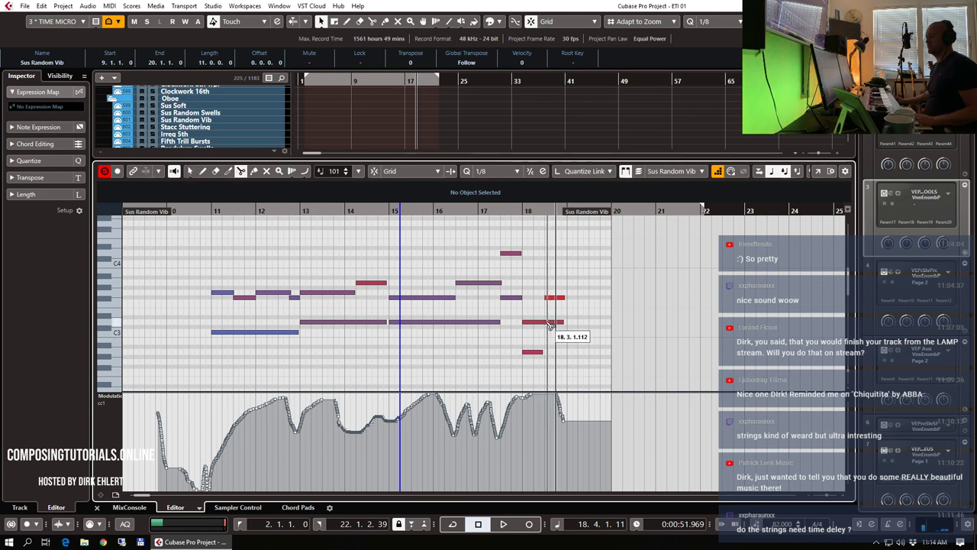
pyautogui.click(529, 173)
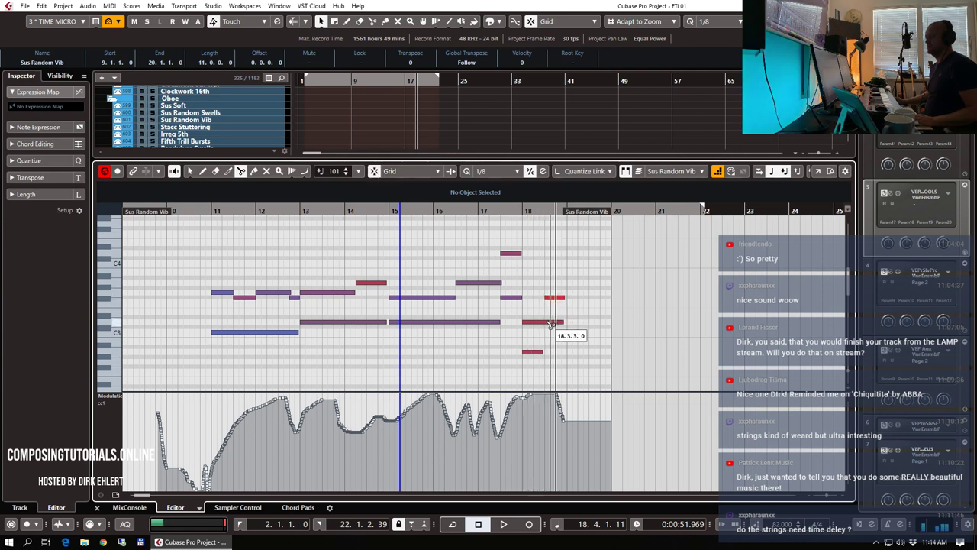
pyautogui.press('1')
pyautogui.press('Return')
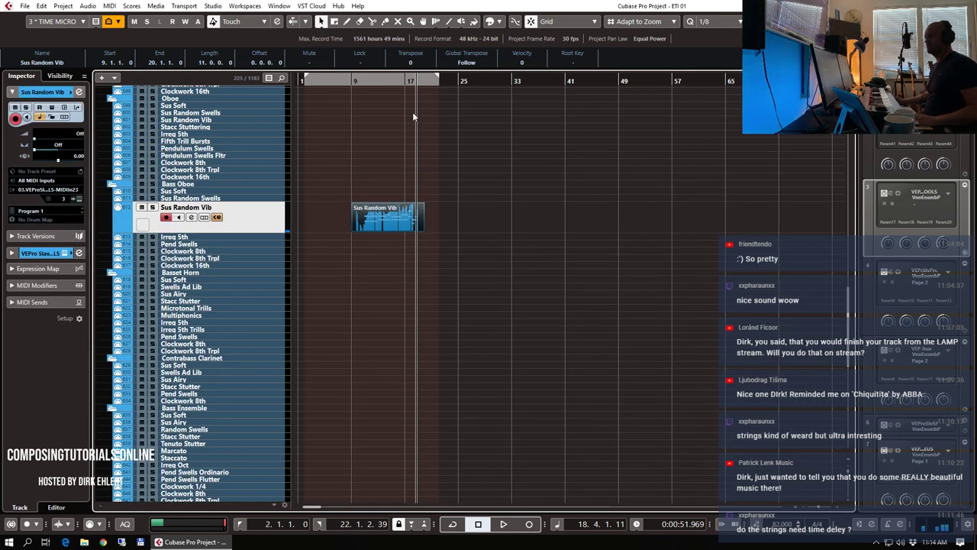
pyautogui.press('g')
pyautogui.press('g')
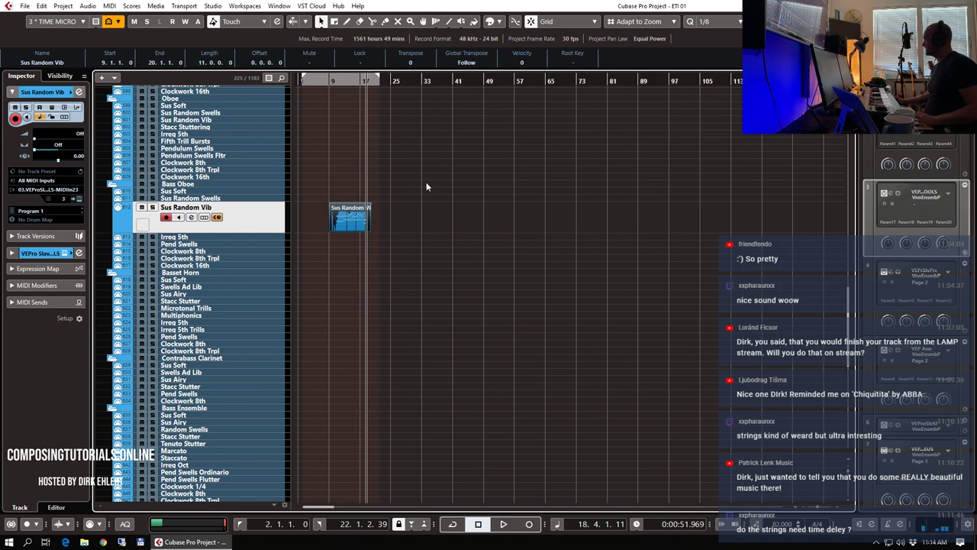
pyautogui.scroll(-5, 420, 223)
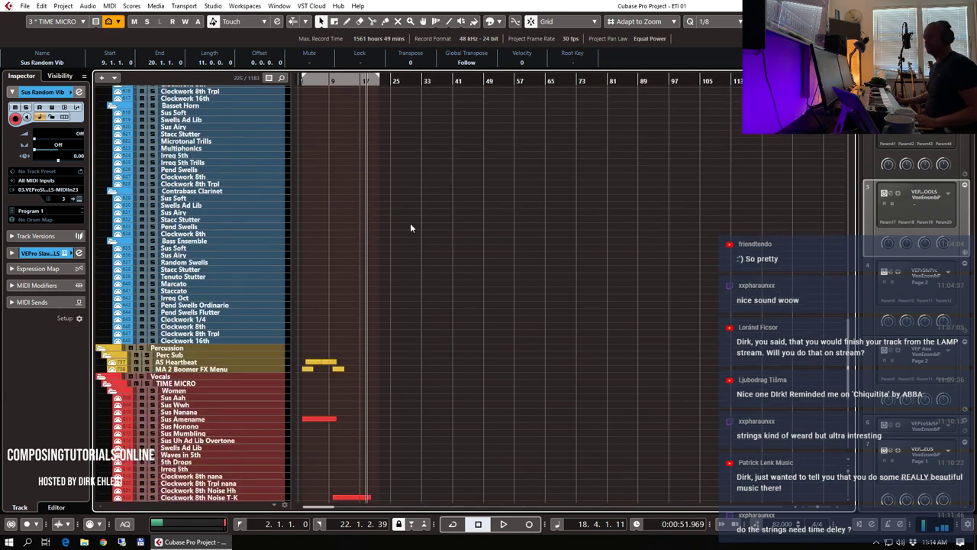
pyautogui.scroll(-5, 410, 223)
pyautogui.scroll(10, 410, 223)
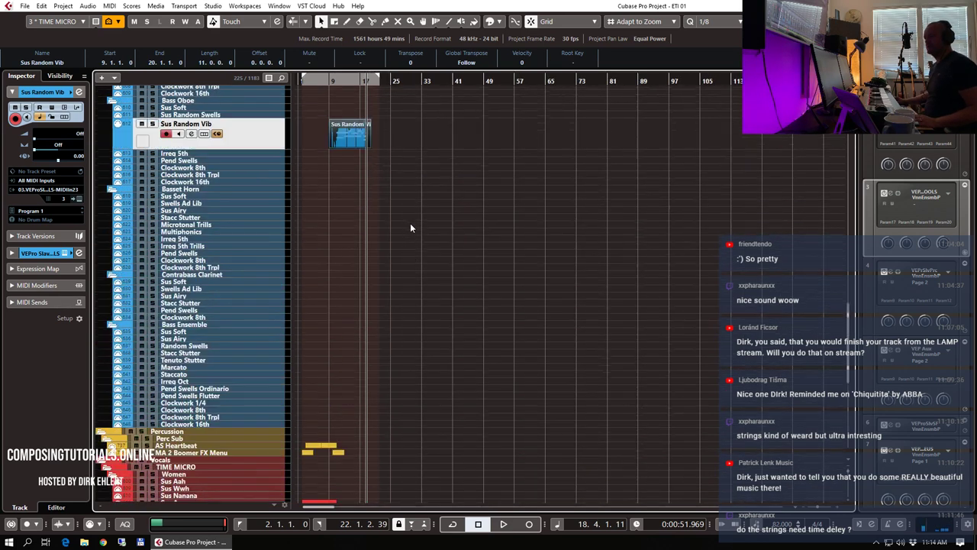
# - Set the playhead to bar 10 and audition the Bass Ensemble Sus Soft and Stacc Stutter sounds
pyautogui.click(331, 80)
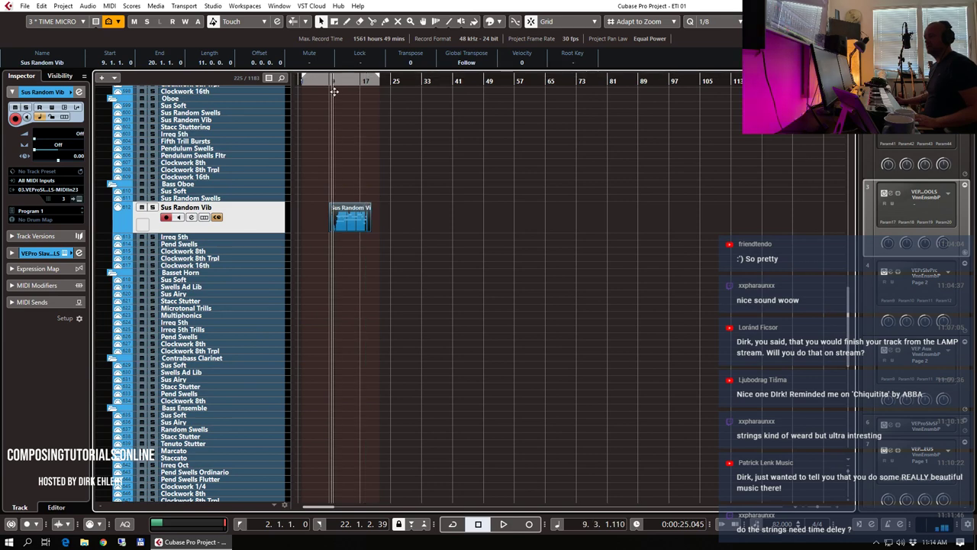
pyautogui.scroll(-7, 300, 324)
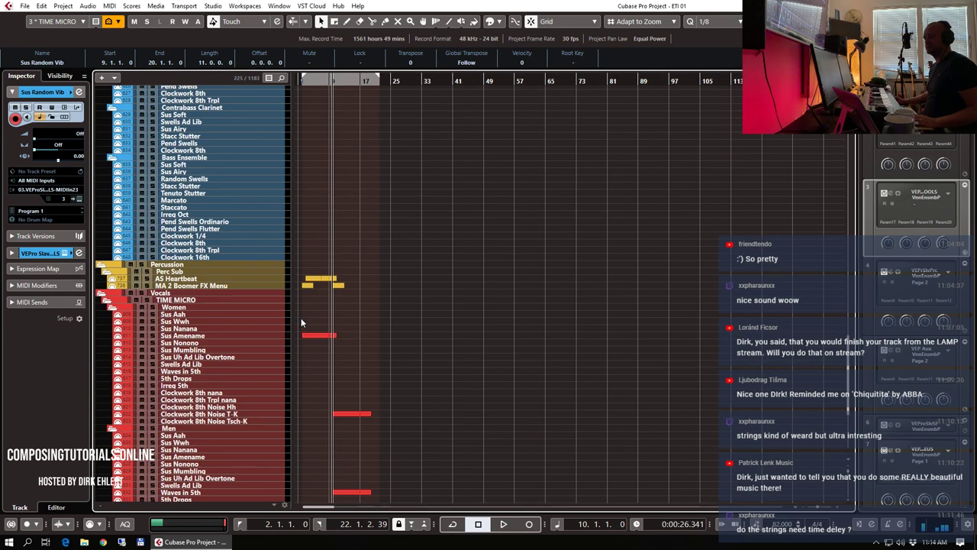
pyautogui.click(196, 158)
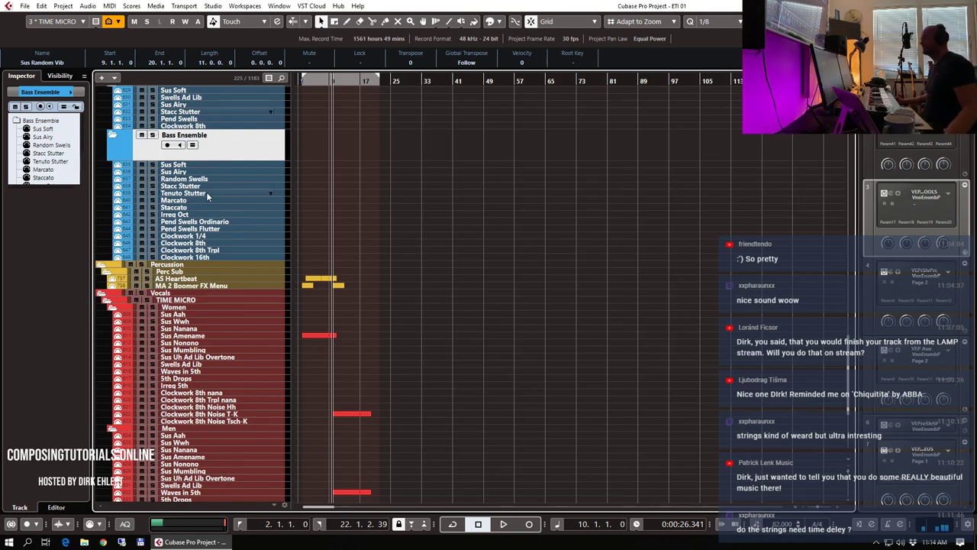
pyautogui.click(202, 165)
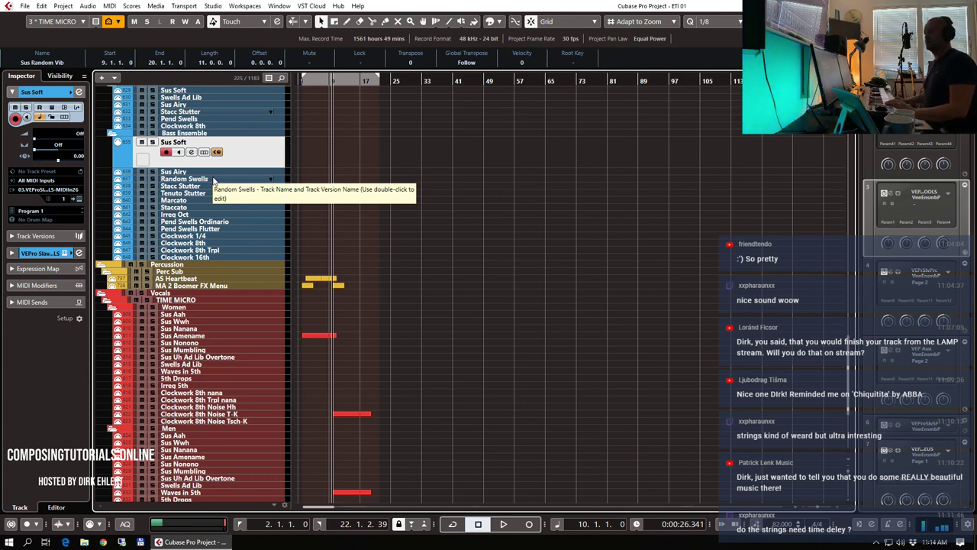
pyautogui.click(200, 187)
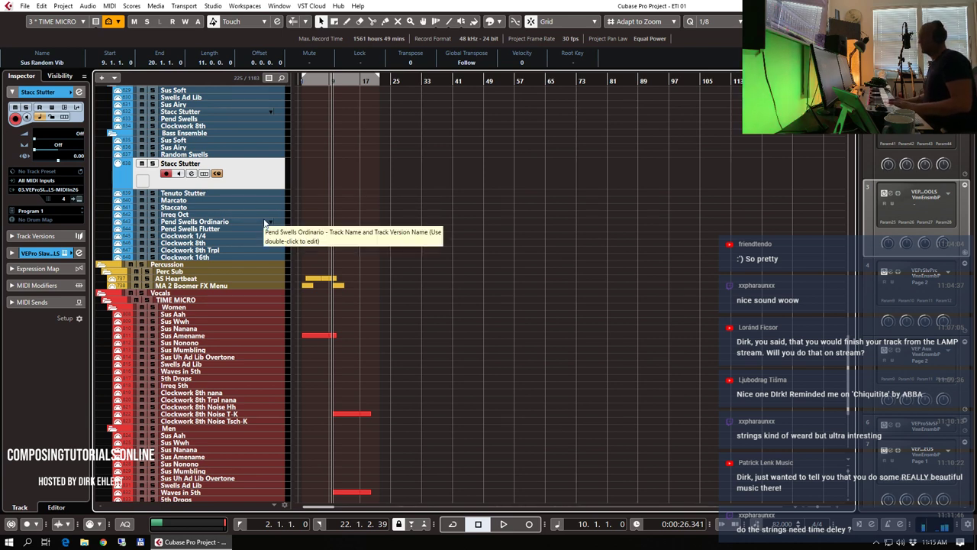
# - Record a performance on the Bass Ensemble Tenuto Stutter track from bar 10 to bar 19 and review its notes in the note editor
pyautogui.click(212, 194)
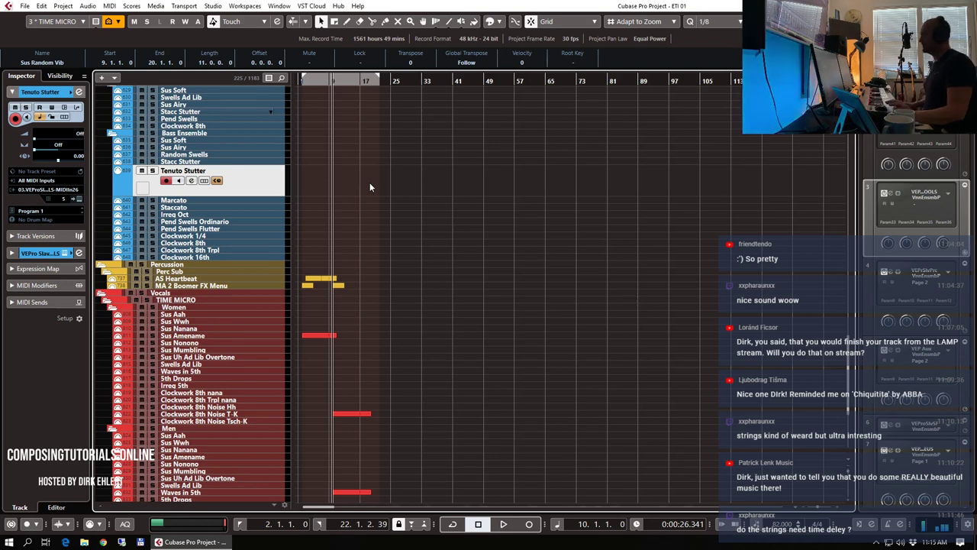
pyautogui.press('KP_Multiply')
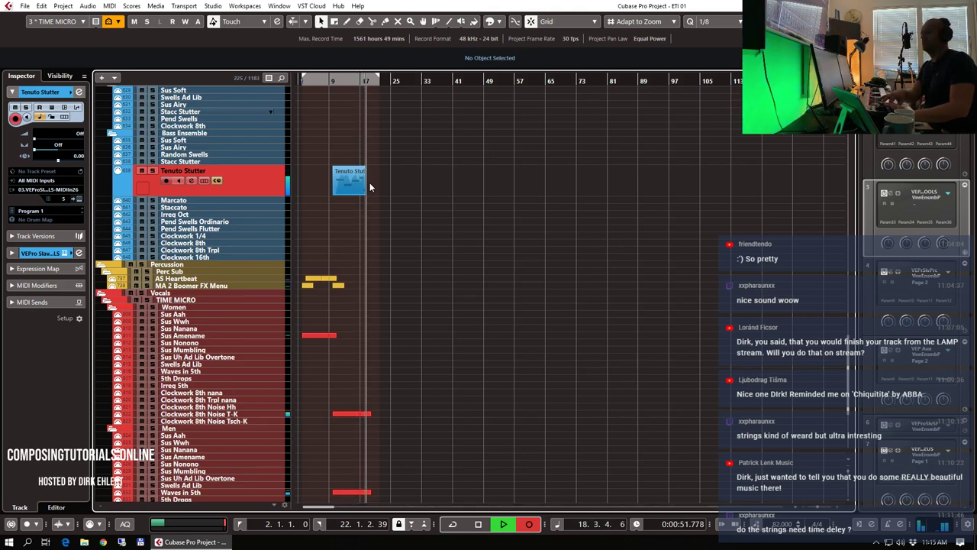
pyautogui.press('space')
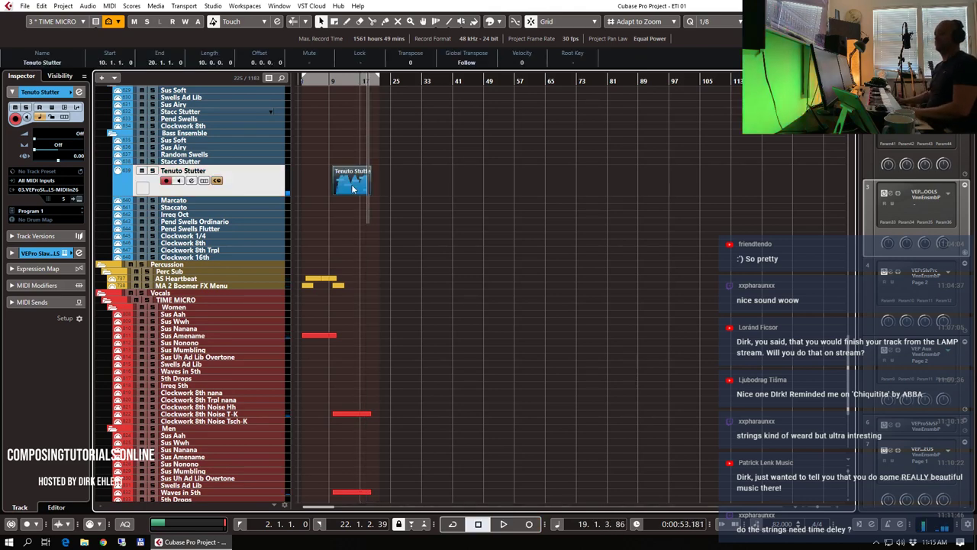
pyautogui.doubleClick(369, 183)
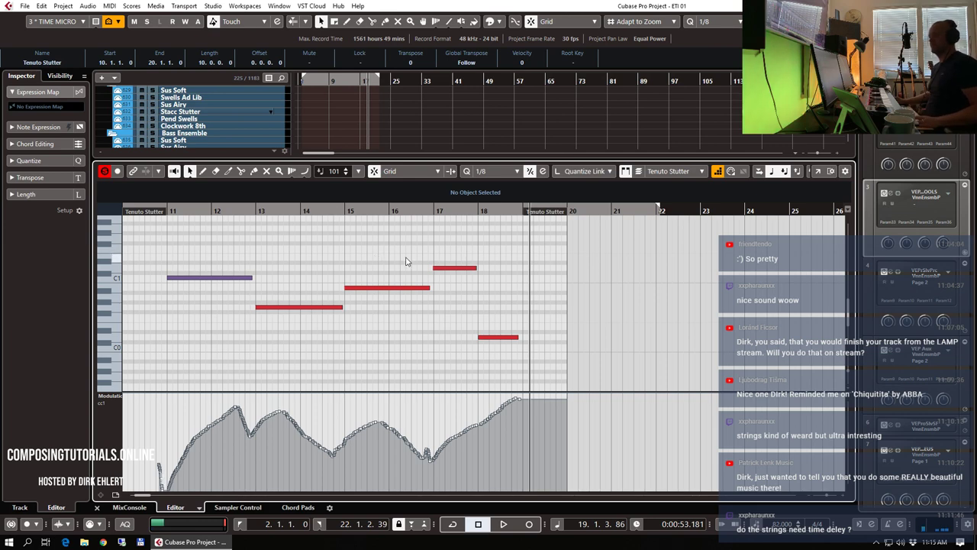
pyautogui.press('Return')
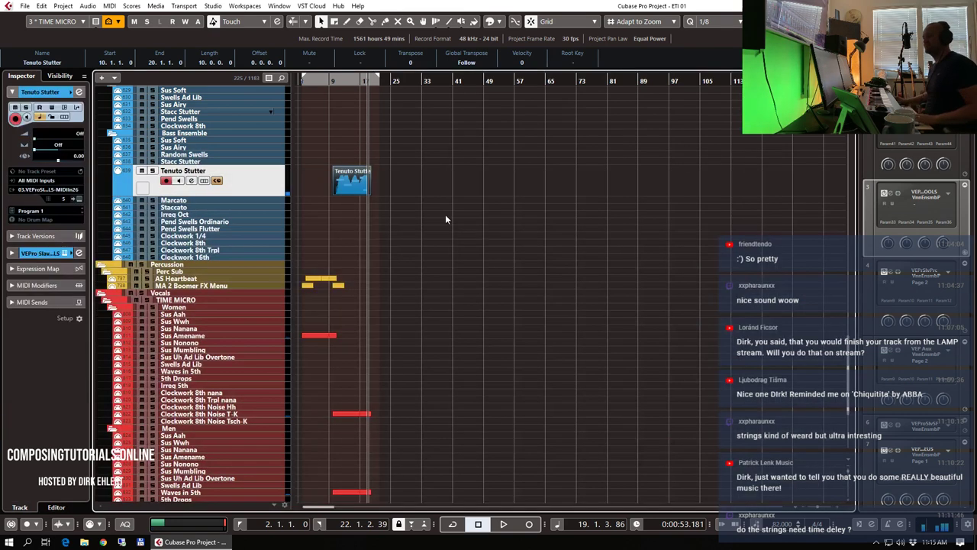
# - Filter the track list to show only tracks containing data and deselect the Tenuto Stutter part
pyautogui.scroll(-3, 480, 201)
pyautogui.scroll(15, 481, 201)
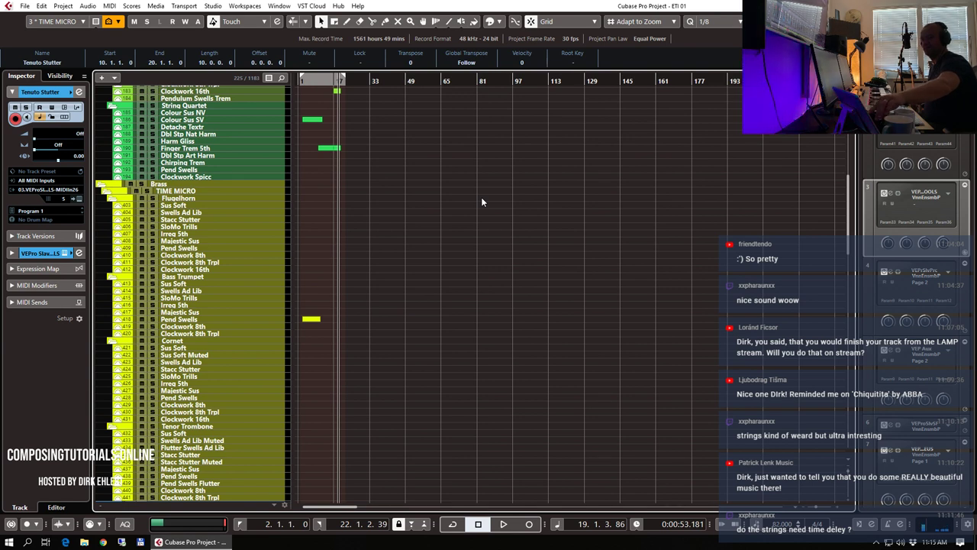
pyautogui.hotkey('ctrl', 'alt', 'd')
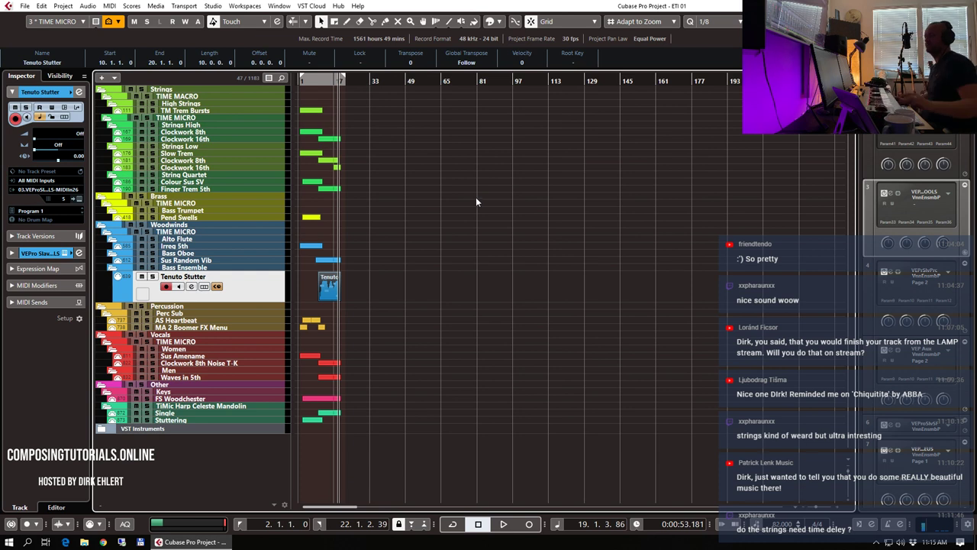
pyautogui.click(475, 196)
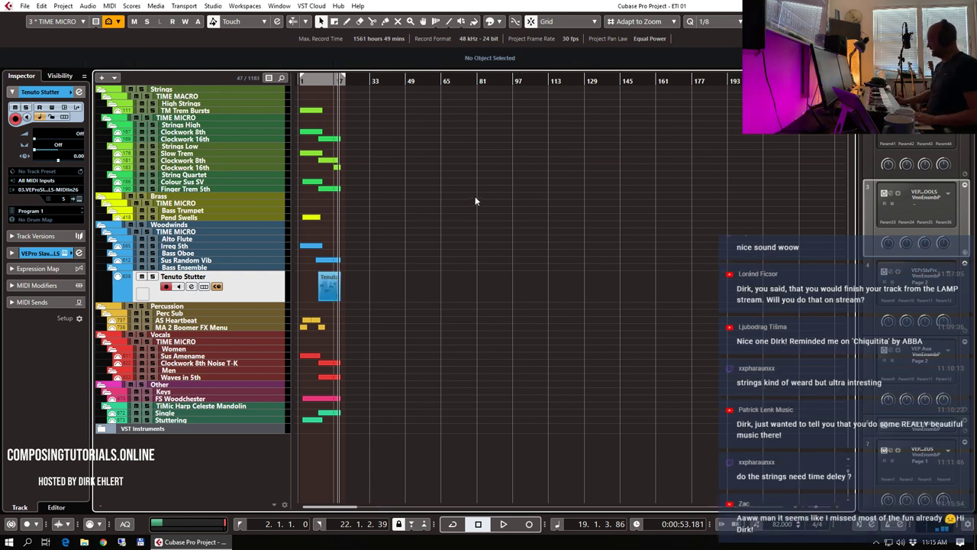
# - Play the whole arrangement from bar 2, with all parts zoomed in and the track rows enlarged
pyautogui.press('KP_1')
pyautogui.press('h')
pyautogui.press('h')
pyautogui.press('h')
pyautogui.press('h')
pyautogui.press('h')
pyautogui.press('h')
pyautogui.press('h')
pyautogui.press('h')
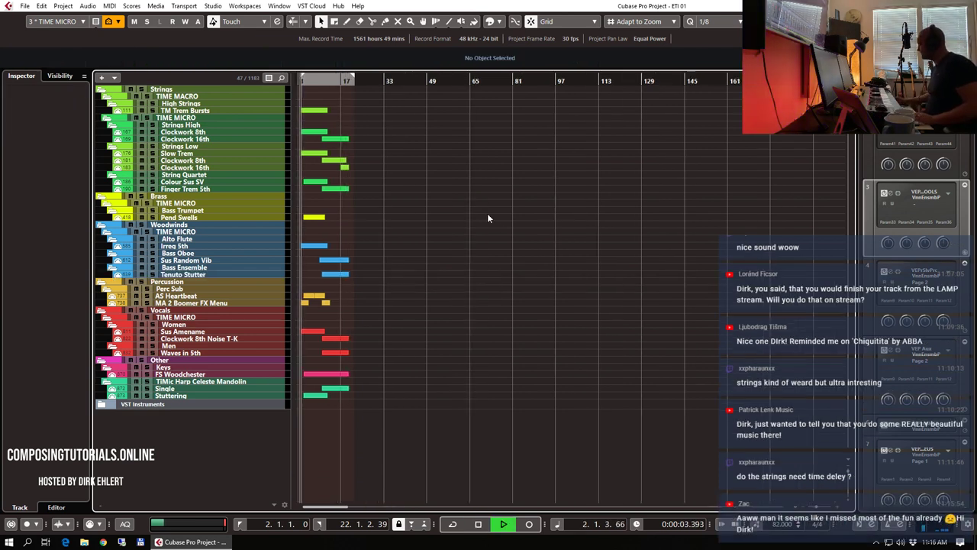
pyautogui.press('h')
pyautogui.press('h')
pyautogui.press('h')
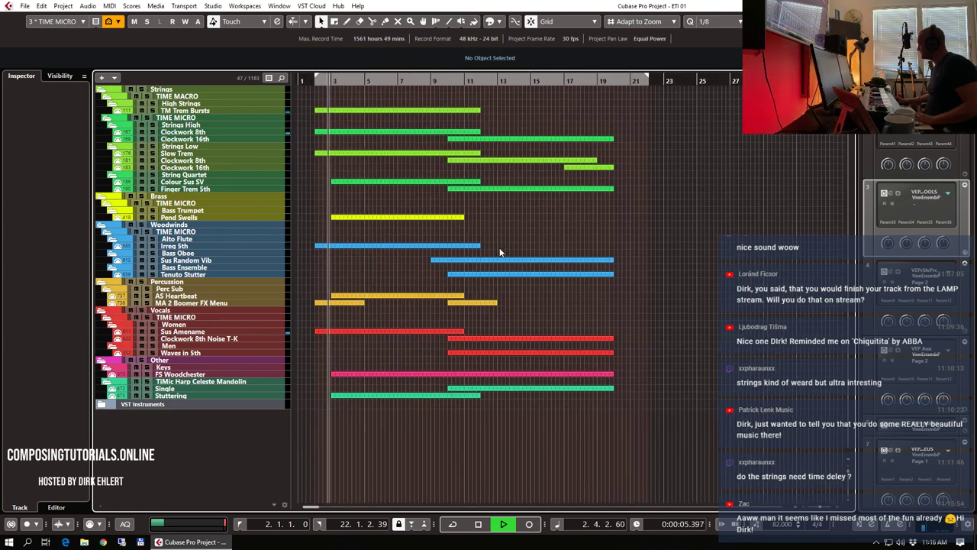
pyautogui.press('g')
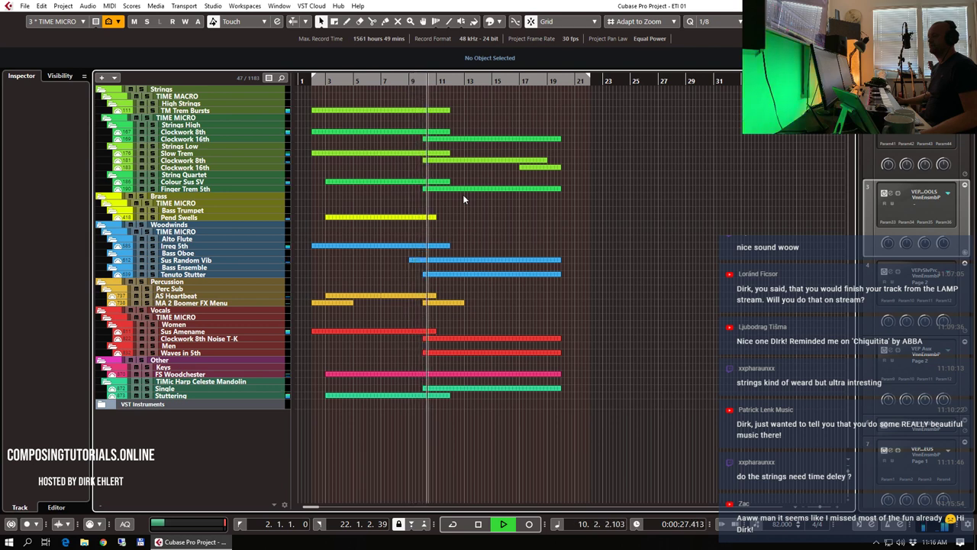
pyautogui.click(846, 499)
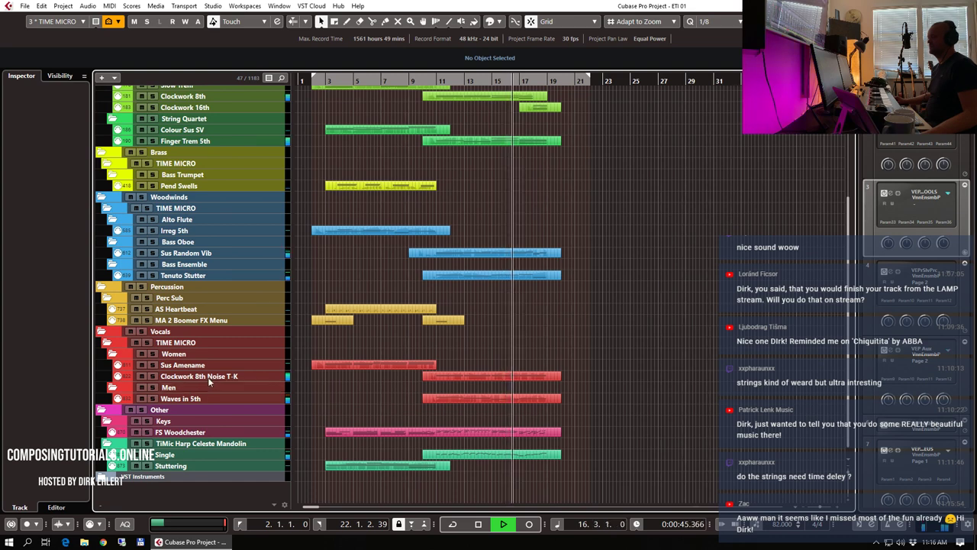
# - Solo Clockwork 8th Noise T-K with the metronome and compare it from bar 10 with track delays of 0 and -20
pyautogui.click(252, 377)
pyautogui.press('space')
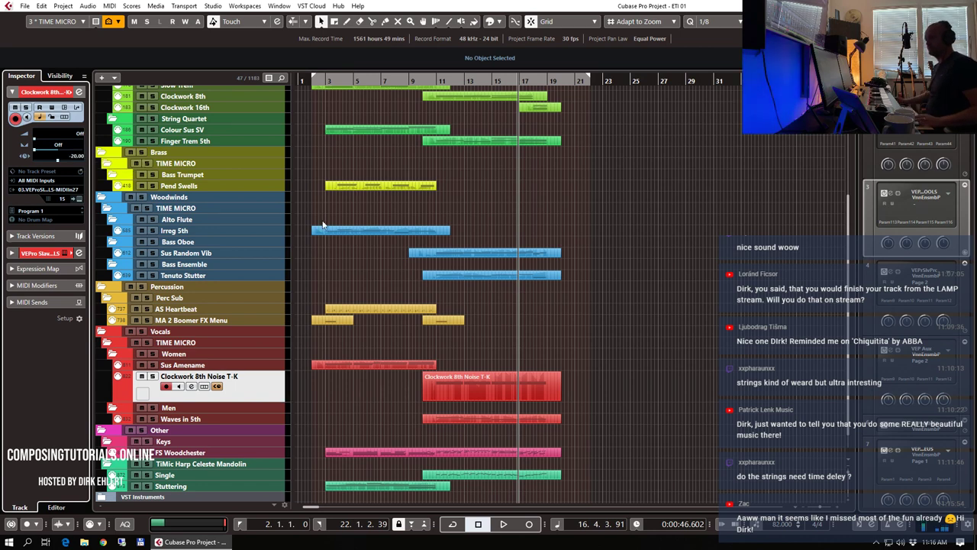
pyautogui.press('s')
pyautogui.press('c')
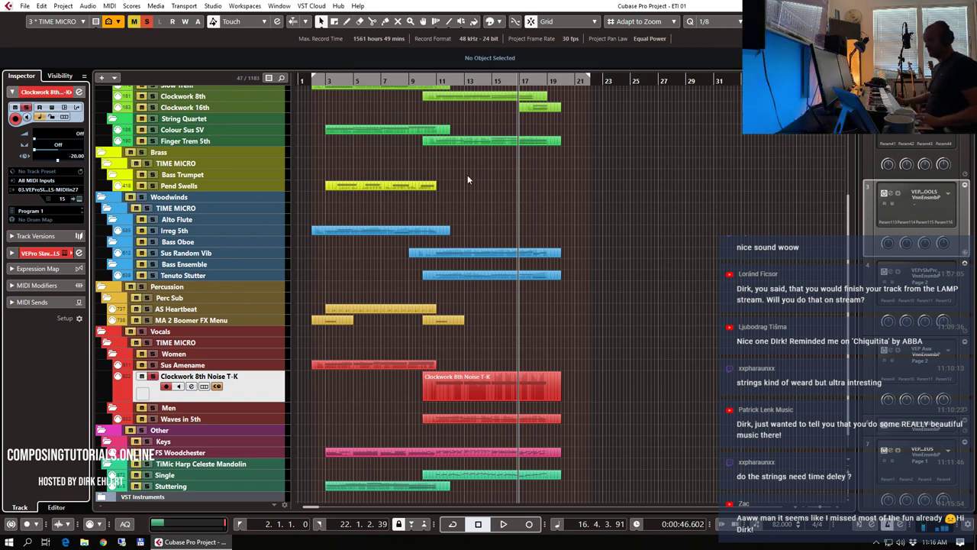
pyautogui.doubleClick(423, 85)
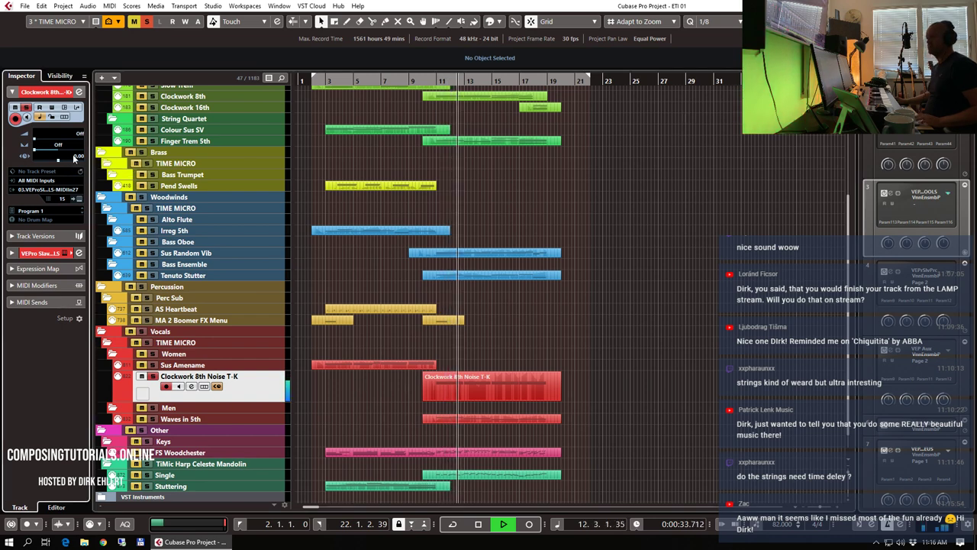
pyautogui.click(424, 78)
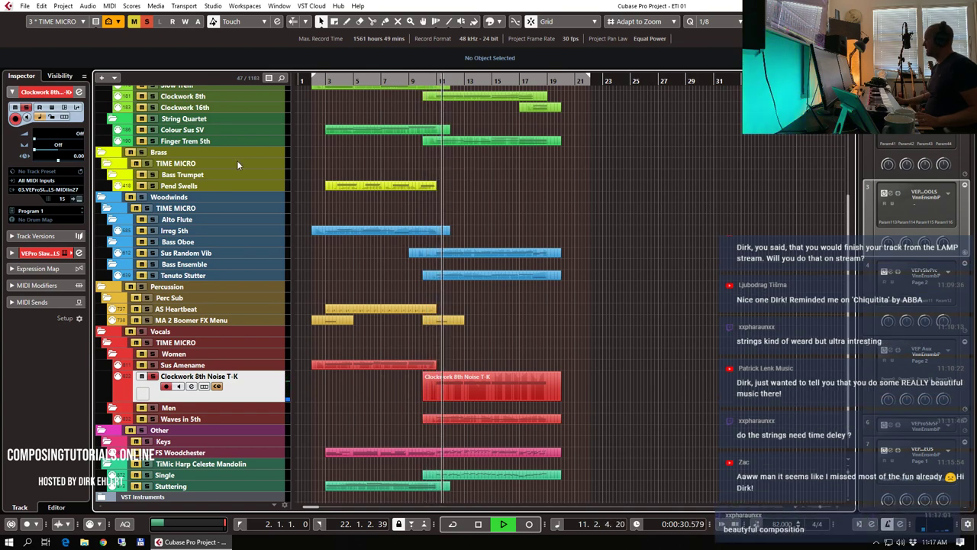
pyautogui.press('space')
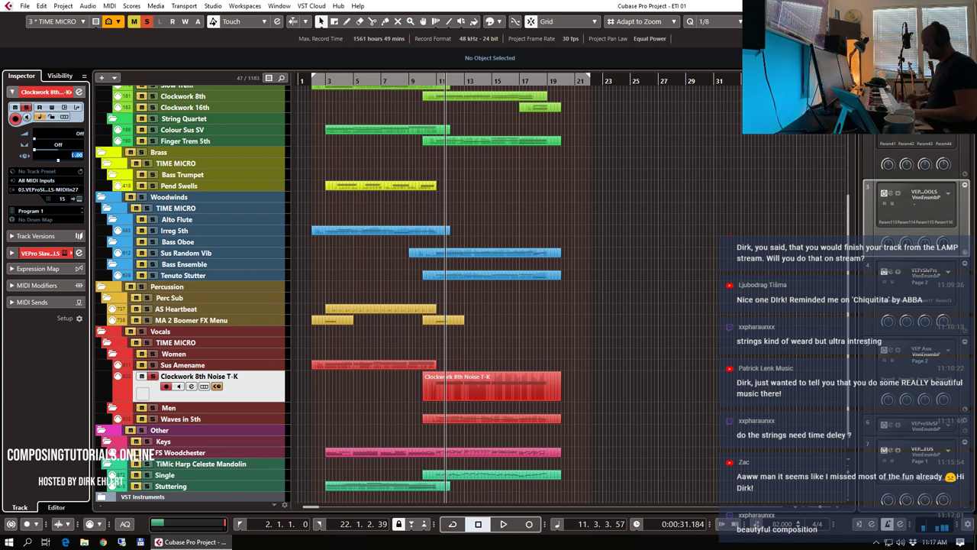
pyautogui.click(422, 82)
pyautogui.press('space')
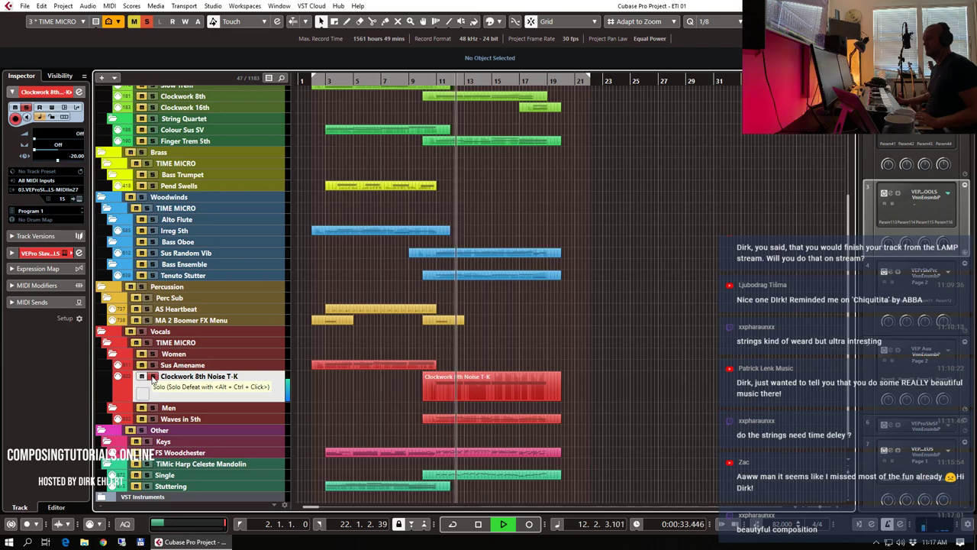
# - Turn off the solo on Clockwork 8th Noise T-K and play the full arrangement from bar 9
pyautogui.press('g')
pyautogui.click(400, 79)
pyautogui.press('space')
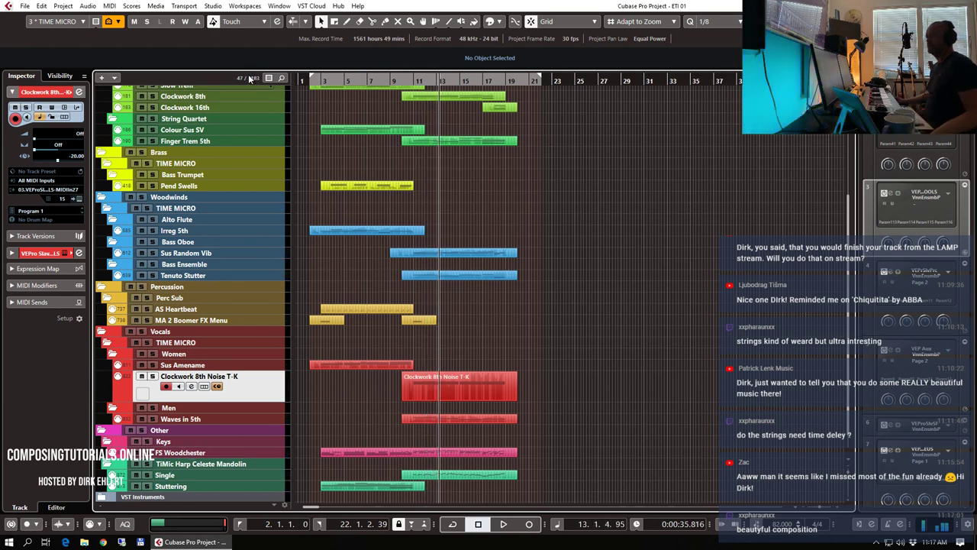
pyautogui.press('space')
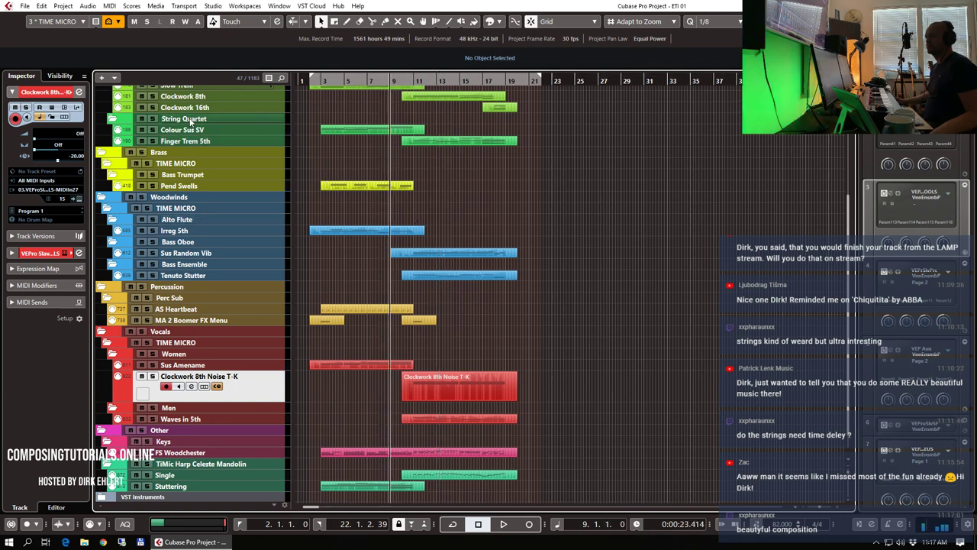
# - Switch the track visibility configuration to METROPOLIS and locate the Metropolis Ark woodwinds
pyautogui.click(81, 21)
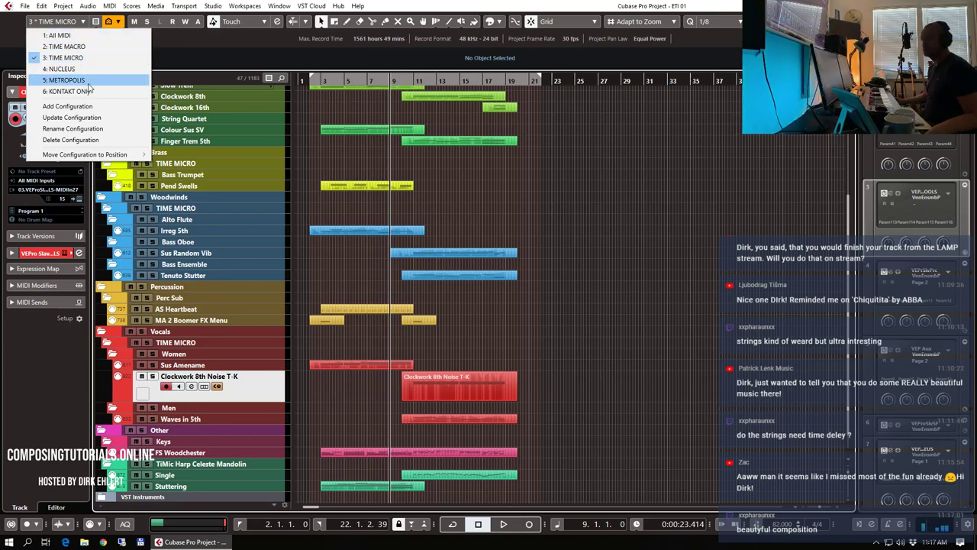
pyautogui.click(65, 80)
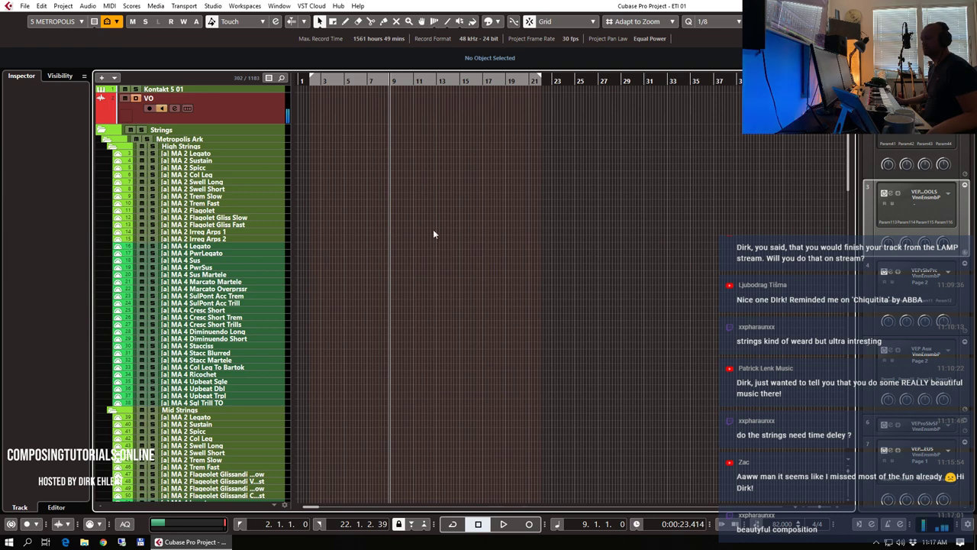
pyautogui.scroll(-20, 432, 233)
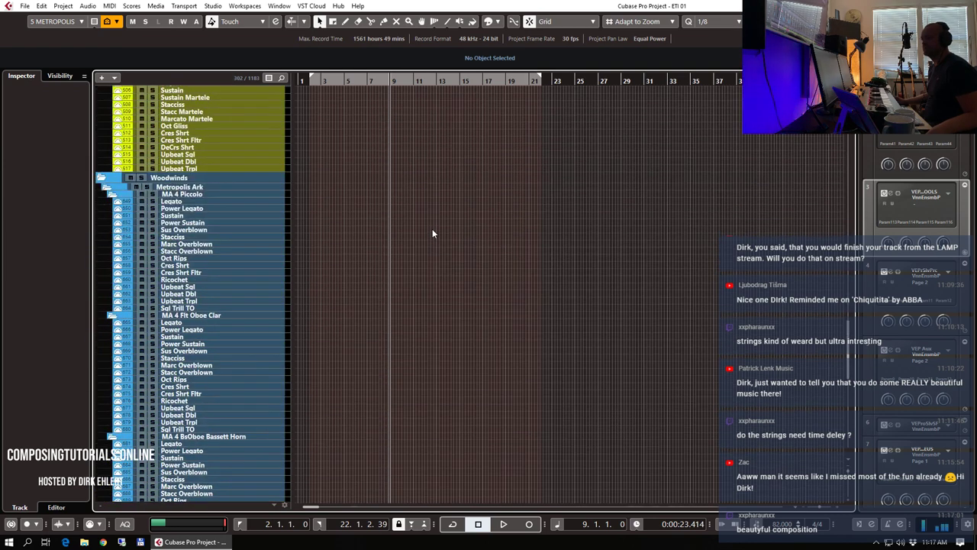
pyautogui.scroll(-5, 431, 233)
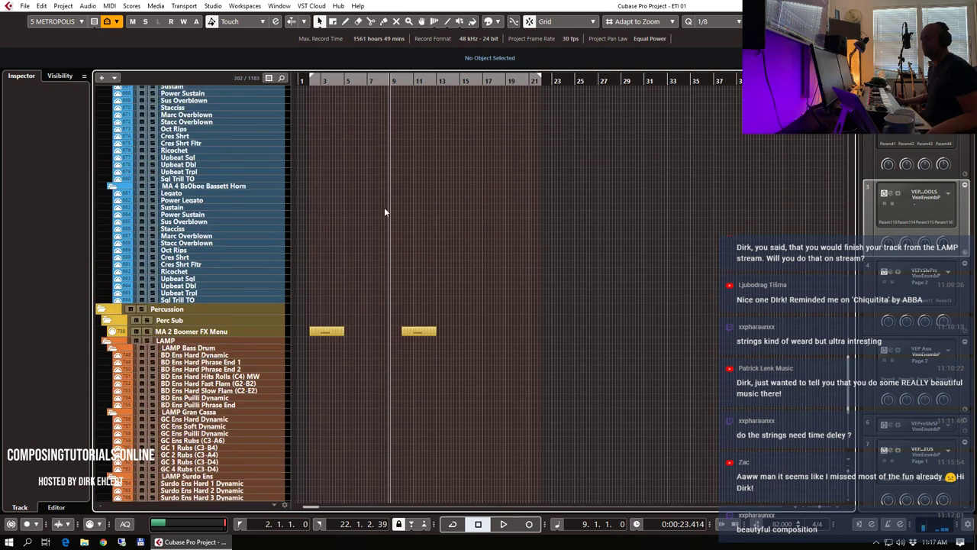
pyautogui.scroll(3, 299, 203)
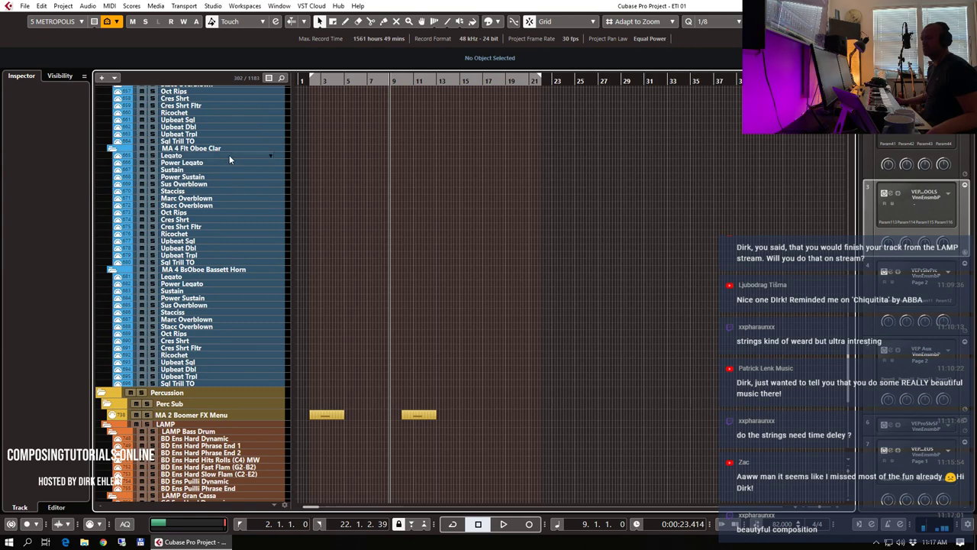
pyautogui.scroll(3, 229, 155)
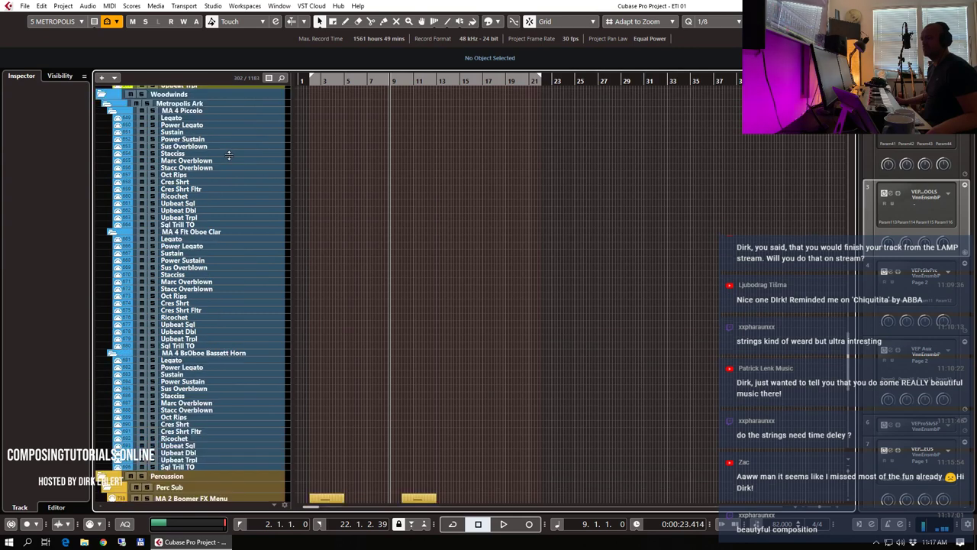
# - Record a melody on the MA 4 Piccolo Legato track from bar 9 to bar 19 and open it in the note editor
pyautogui.click(207, 120)
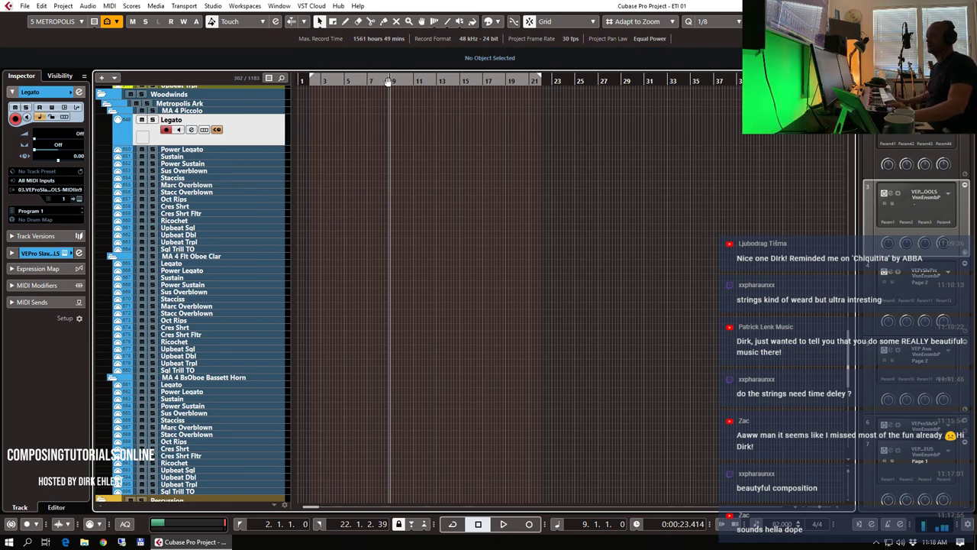
pyautogui.press('KP_Multiply')
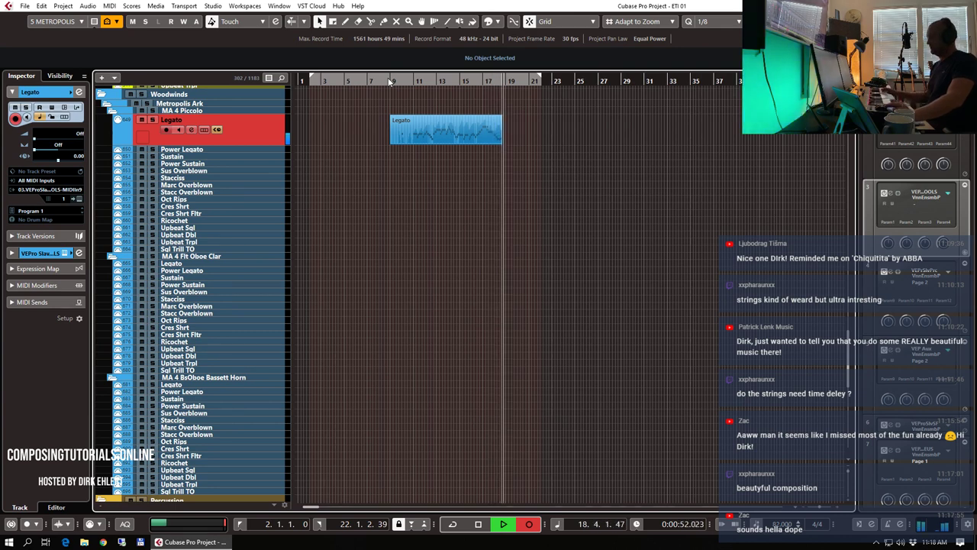
pyautogui.press('space')
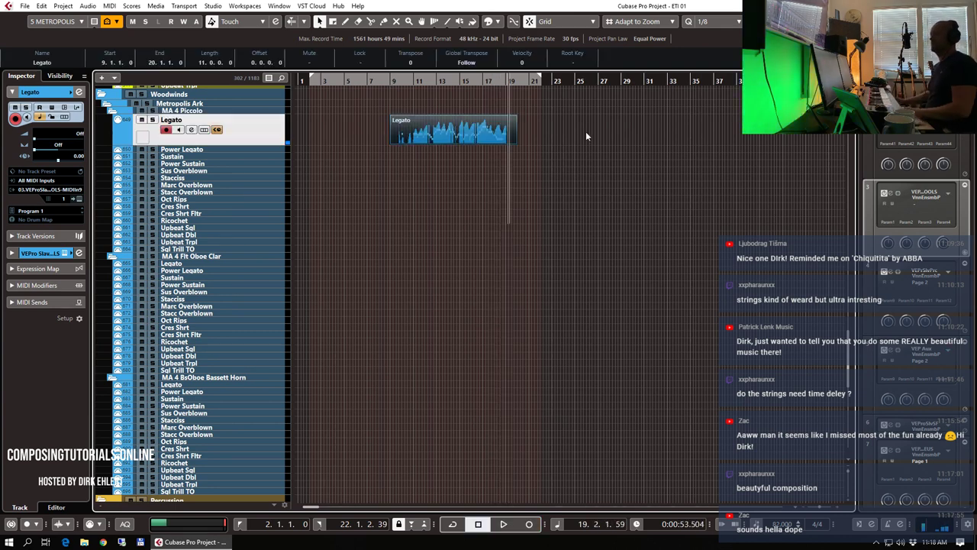
pyautogui.press('Return')
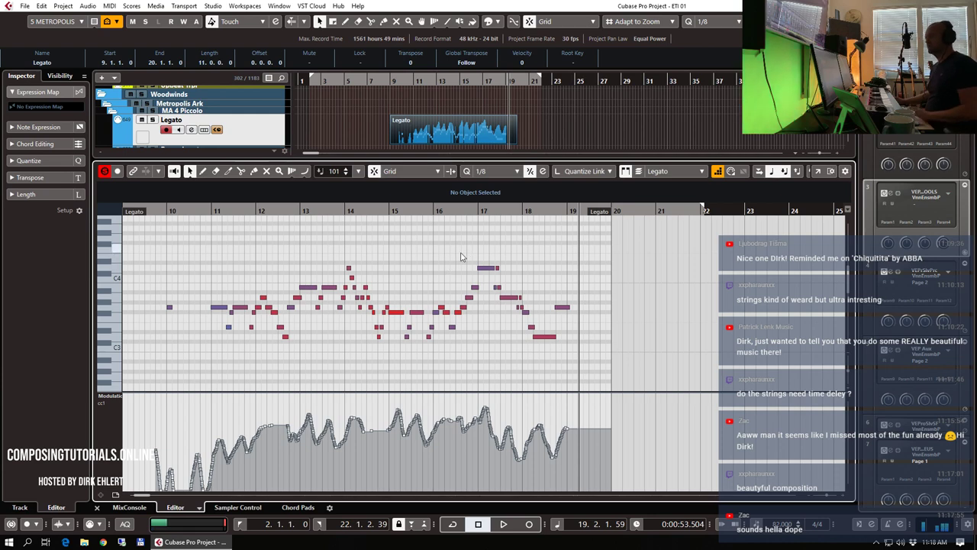
# - Close the note editor, delete the recorded MA 4 Piccolo Legato part and move the playback position back to bar 9
pyautogui.press('Return')
pyautogui.press('Delete')
pyautogui.click(392, 87)
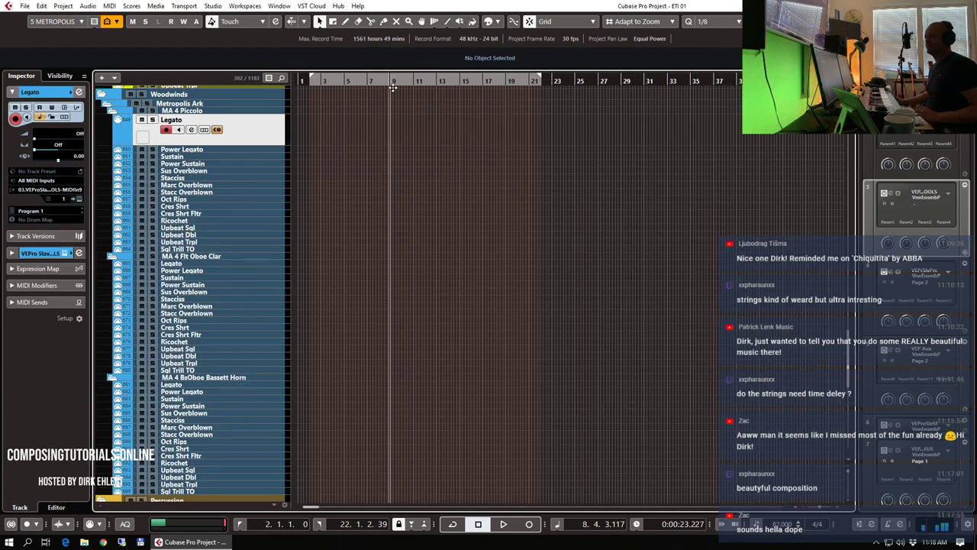
# - Record a melody on the MA 4 Piccolo Power Legato track from bar 9 to bar 19 and open it in the note editor
pyautogui.click(196, 153)
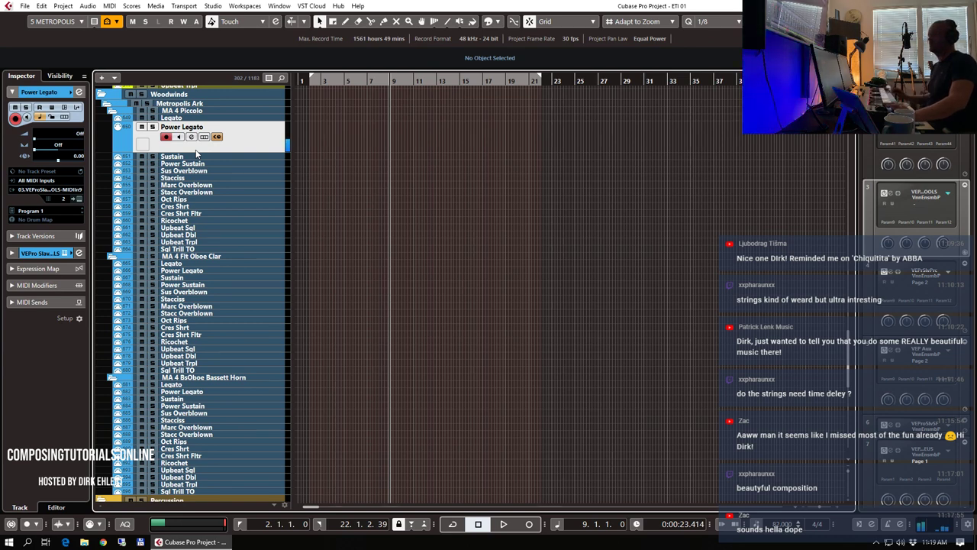
pyautogui.press('KP_Multiply')
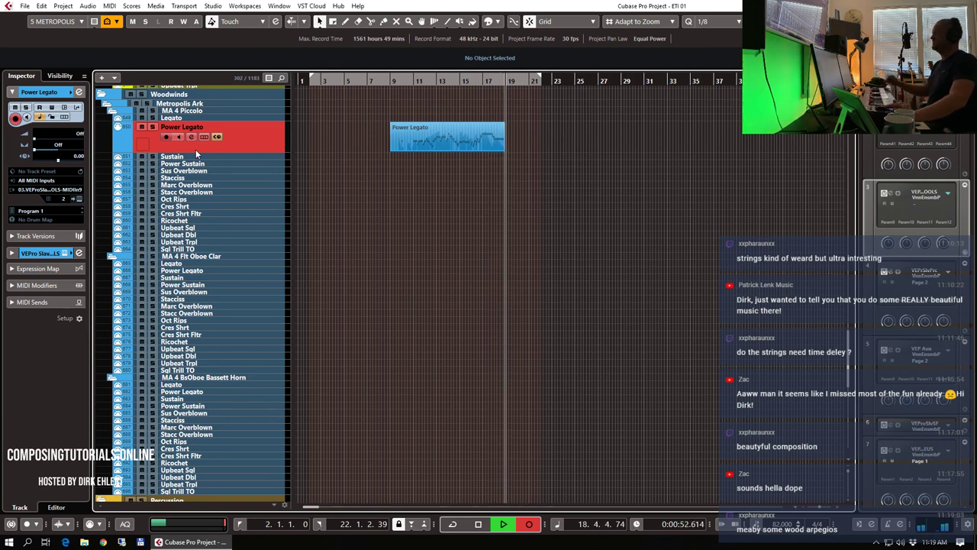
pyautogui.press('space')
pyautogui.doubleClick(437, 144)
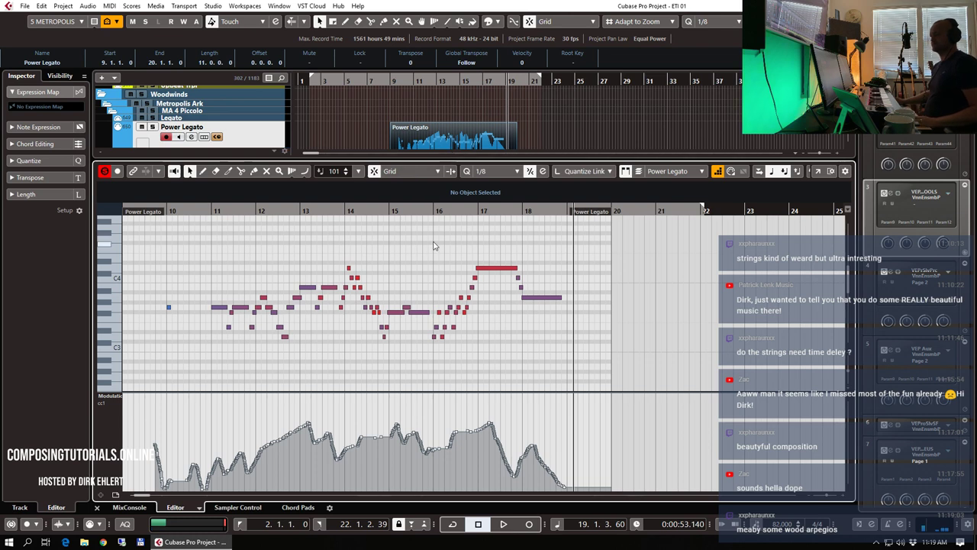
# - Delete the stray short note at bar 10 of the Power Legato part
pyautogui.moveTo(151, 272); pyautogui.dragTo(184, 326)
pyautogui.press('Delete')
# - Play the Power Legato melody up to bar 15 and examine its note timing
pyautogui.moveTo(204, 210); pyautogui.dragTo(206, 217)
pyautogui.press('space')
pyautogui.press('h')
pyautogui.press('h')
pyautogui.press('h')
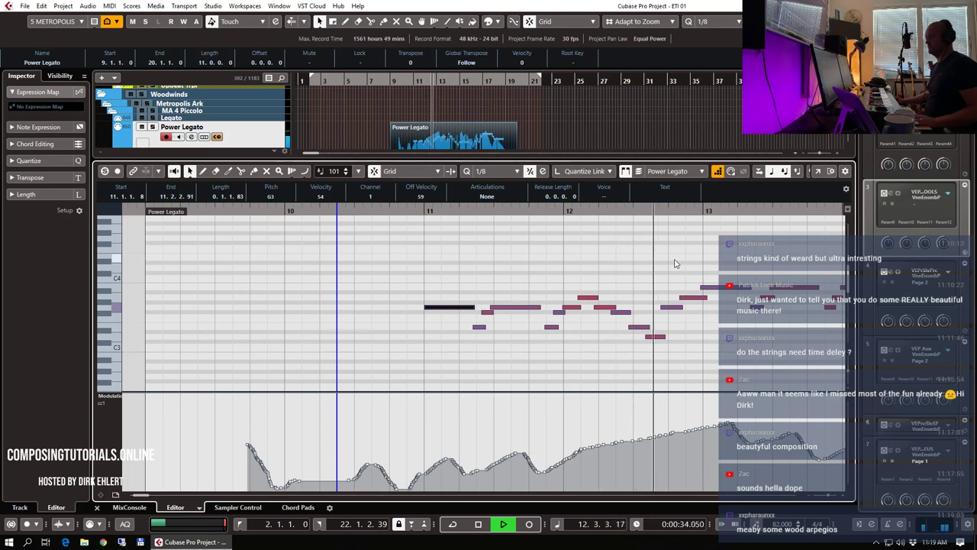
pyautogui.press('g')
pyautogui.press('g')
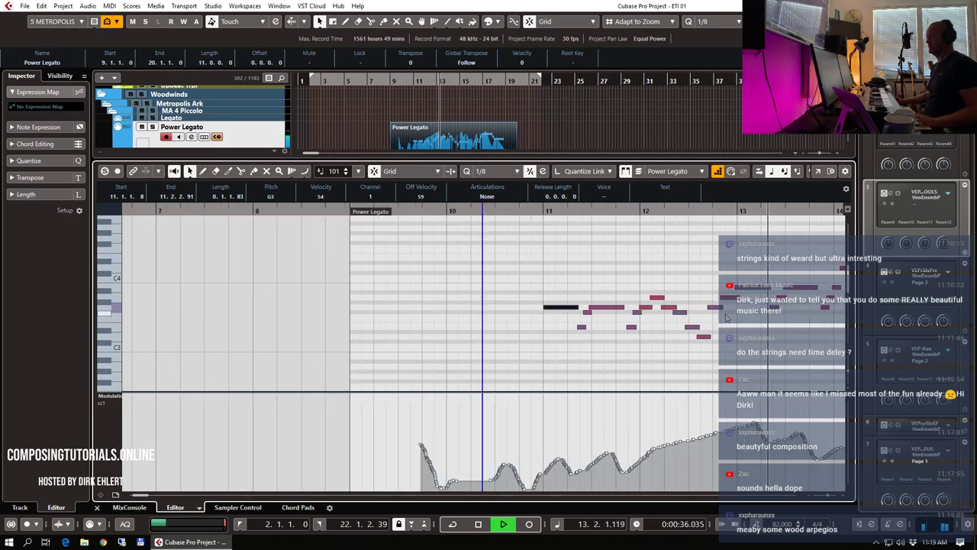
pyautogui.hscroll(3, 725, 316)
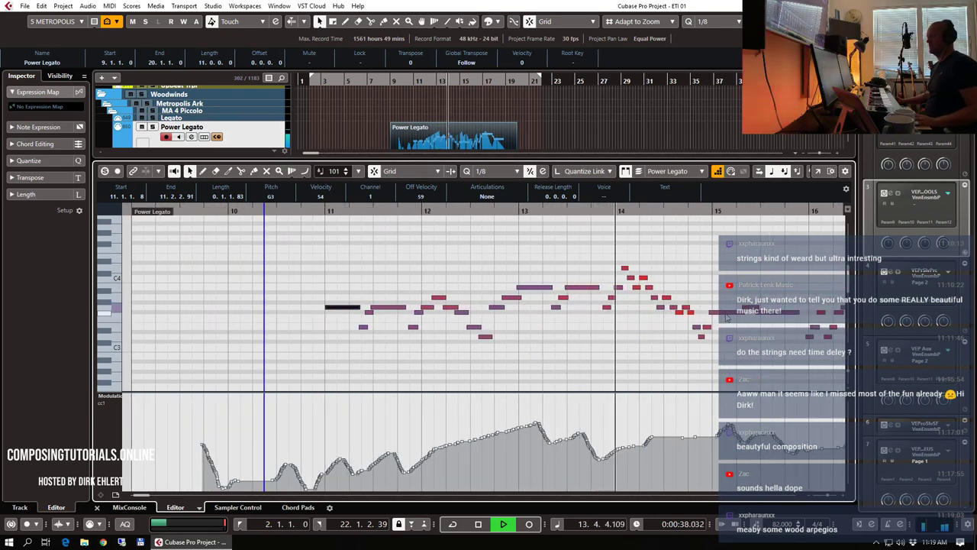
pyautogui.press('h')
pyautogui.press('h')
pyautogui.press('h')
pyautogui.hscroll(7, 725, 316)
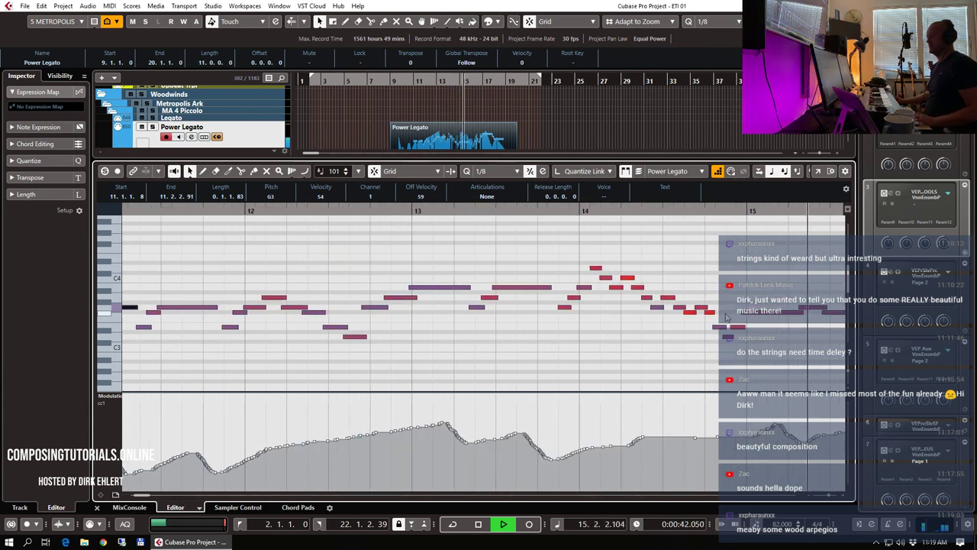
pyautogui.hscroll(2, 727, 317)
pyautogui.press('space')
pyautogui.press('s')
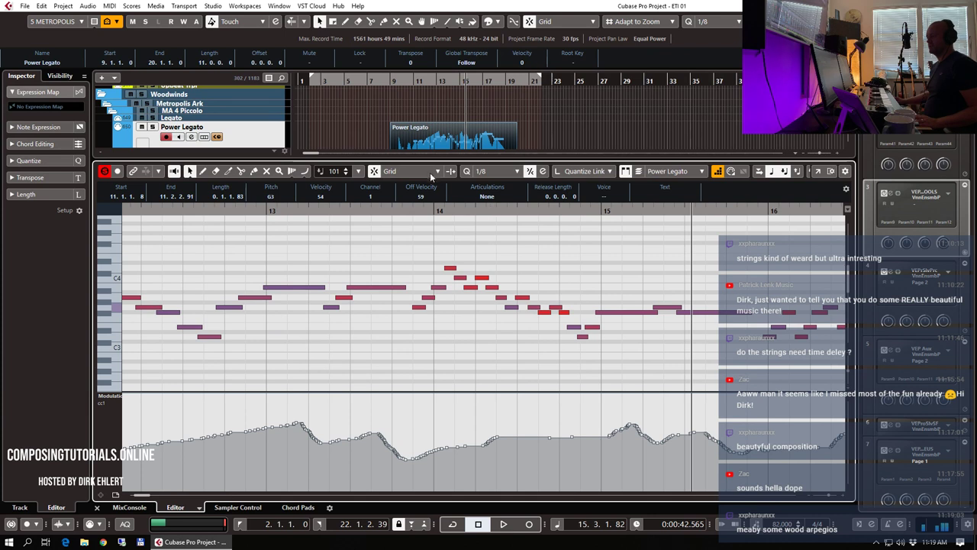
# - Set the quantize value to 1/16 and quantize the descending run from bar 14 through the held note at bar 15
pyautogui.click(500, 170)
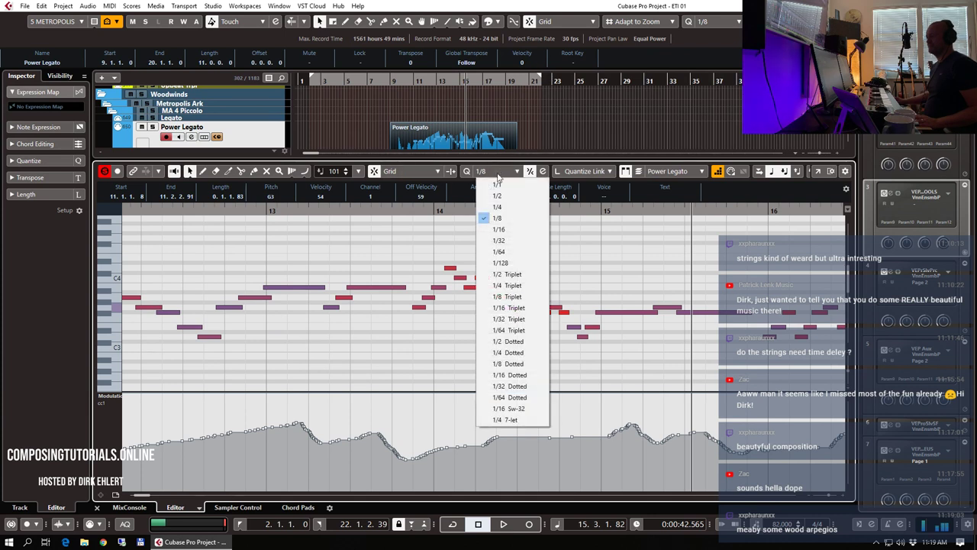
pyautogui.click(505, 225)
pyautogui.moveTo(452, 245); pyautogui.dragTo(603, 377)
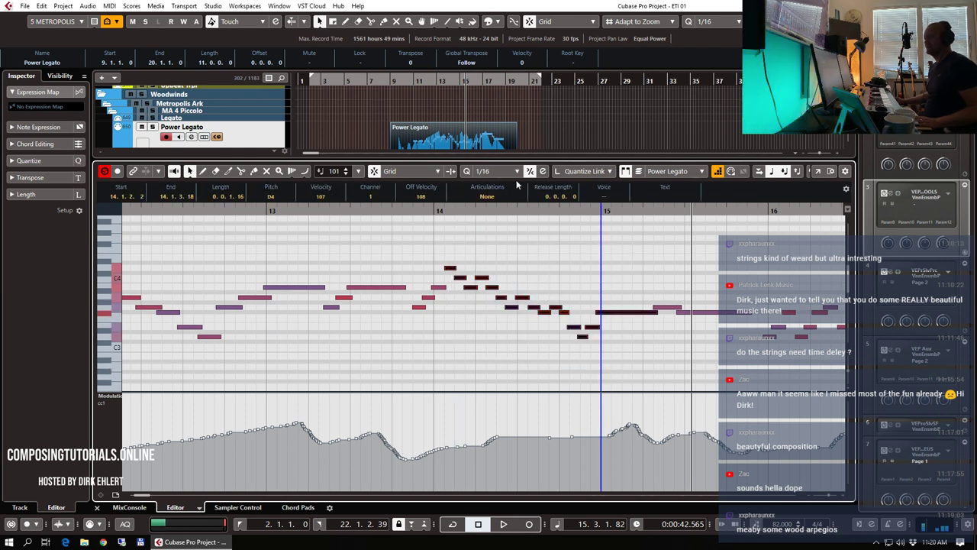
pyautogui.click(548, 246)
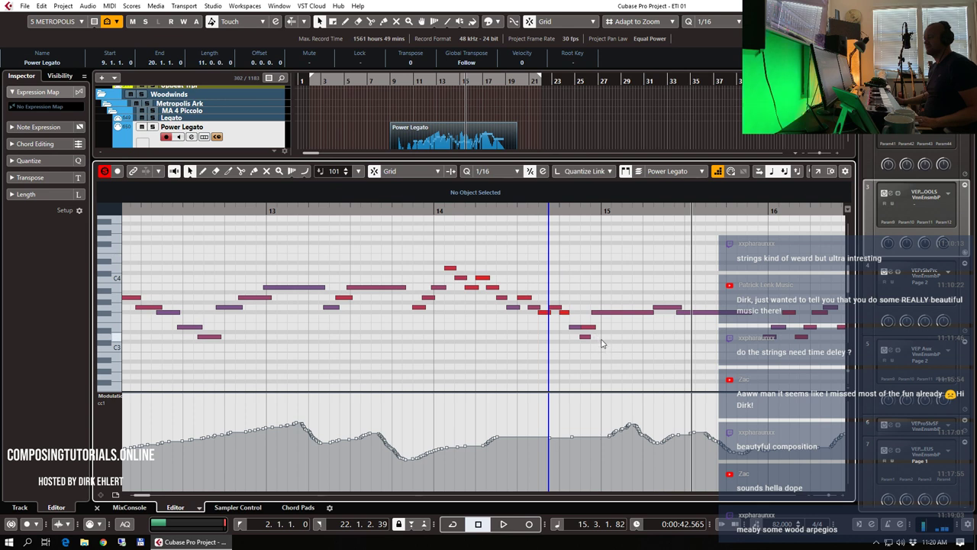
# - Move the last note of the descending run and the held note after it one sixteenth later, and check by playing from bar 13
pyautogui.moveTo(591, 311); pyautogui.dragTo(598, 330)
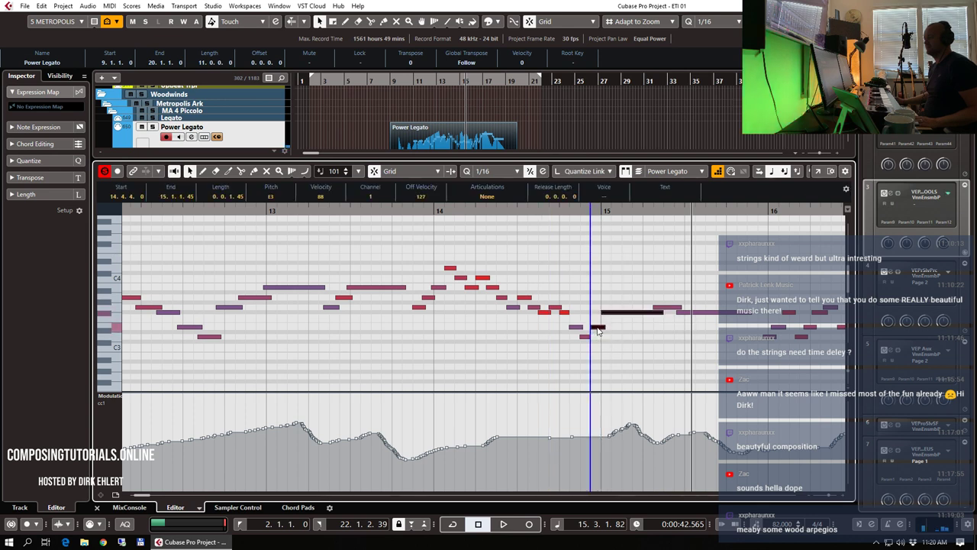
pyautogui.click(394, 210)
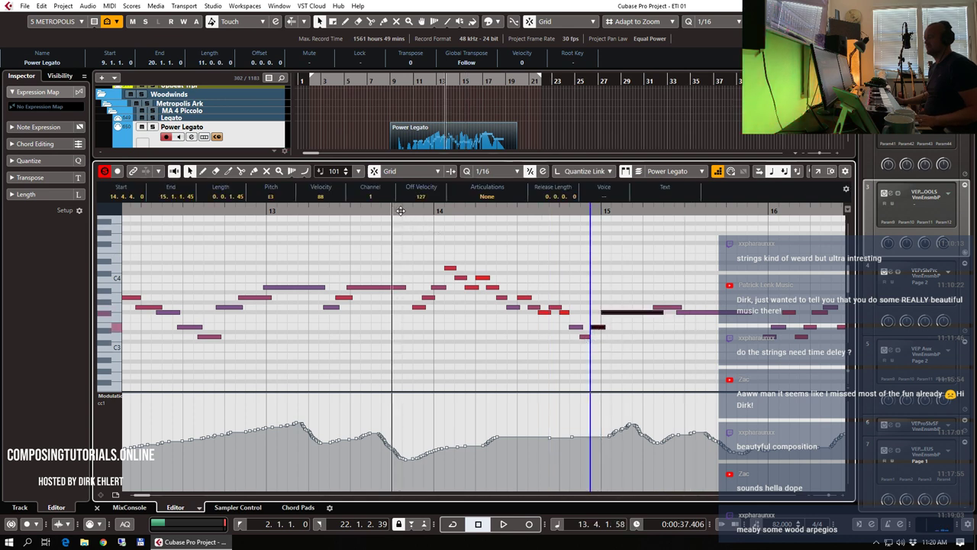
pyautogui.press('space')
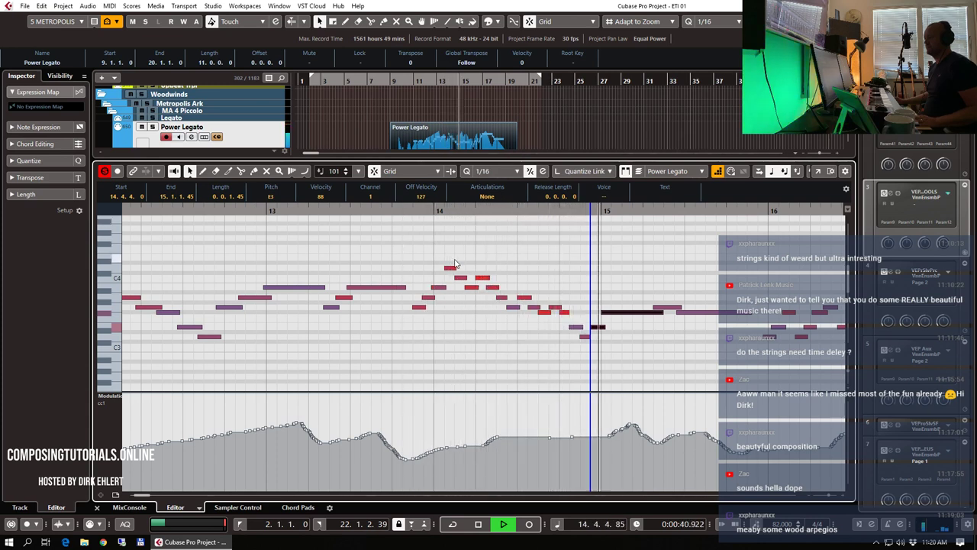
pyautogui.press('g')
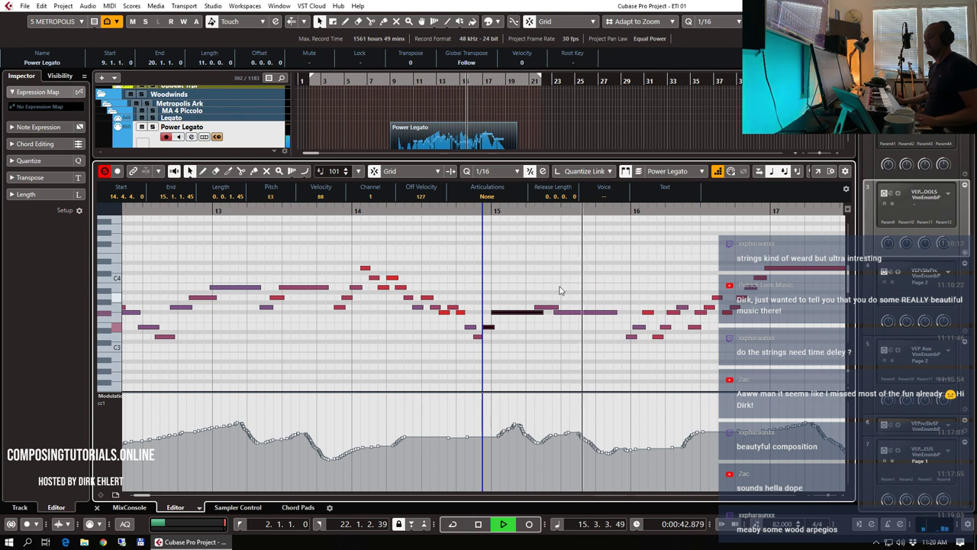
pyautogui.press('space')
# - Move the short G3 and the following long note in bar 15 one sixteenth later, and replay from bar 13
pyautogui.moveTo(567, 319); pyautogui.dragTo(574, 319)
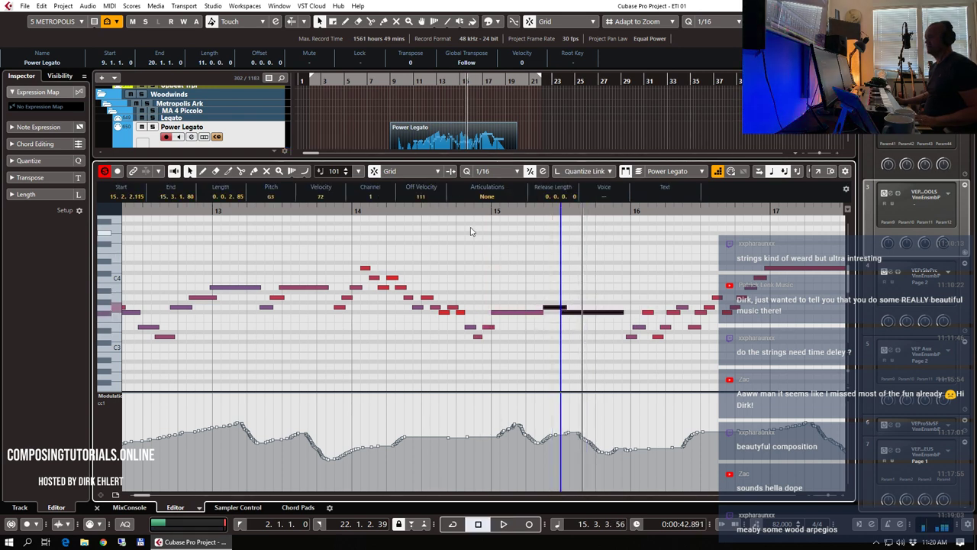
pyautogui.click(520, 334)
pyautogui.press('g')
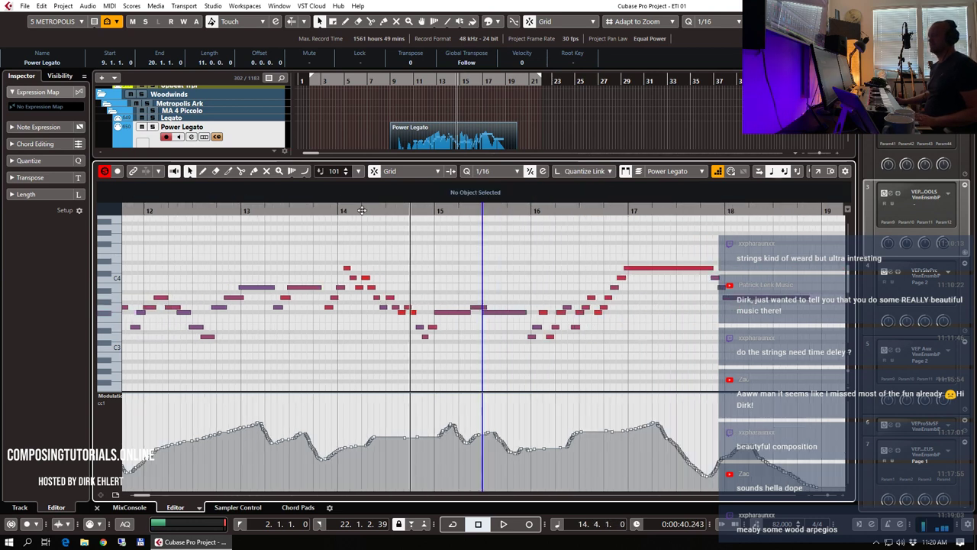
pyautogui.click(321, 209)
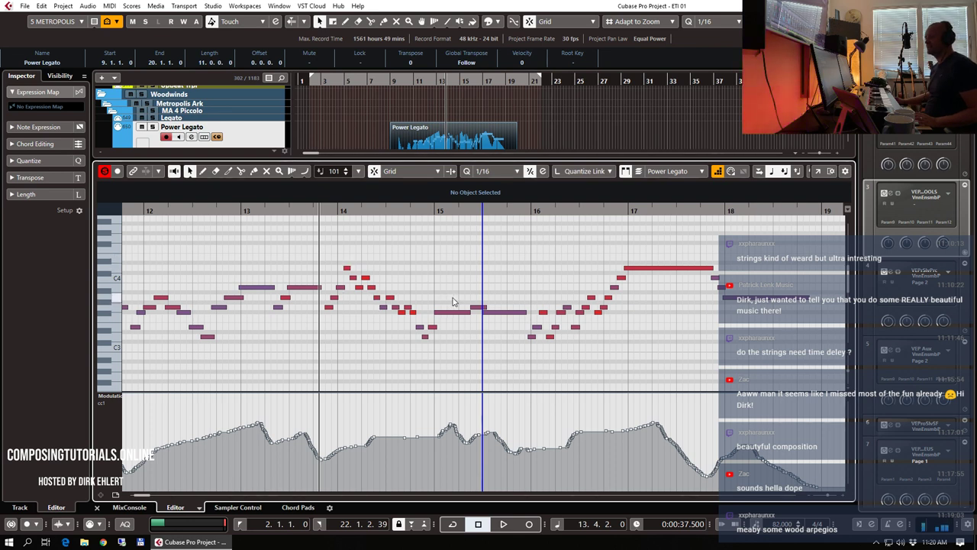
pyautogui.press('space')
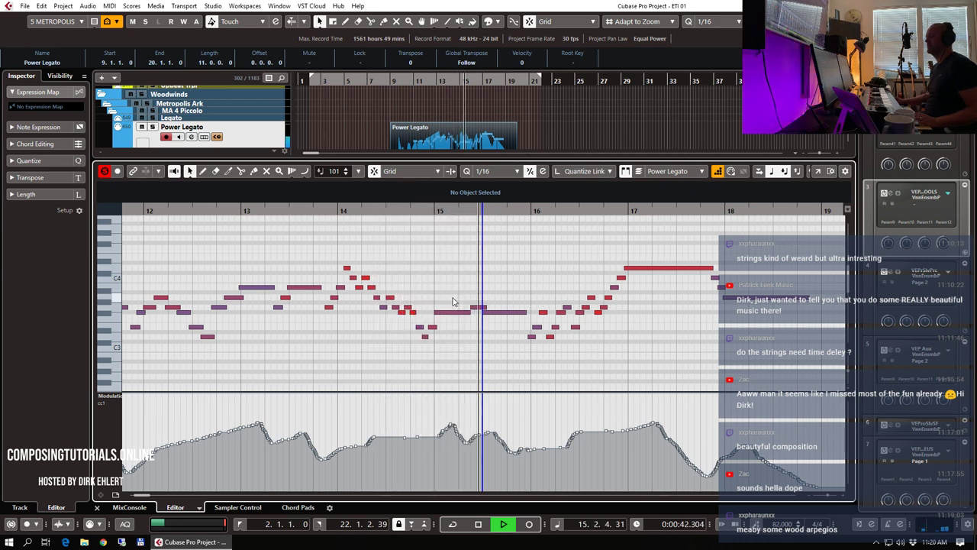
# - Quantize the rising run in bar 16 and the long D4 at bar 17 to 1/16
pyautogui.moveTo(633, 277); pyautogui.dragTo(534, 340)
pyautogui.press('space')
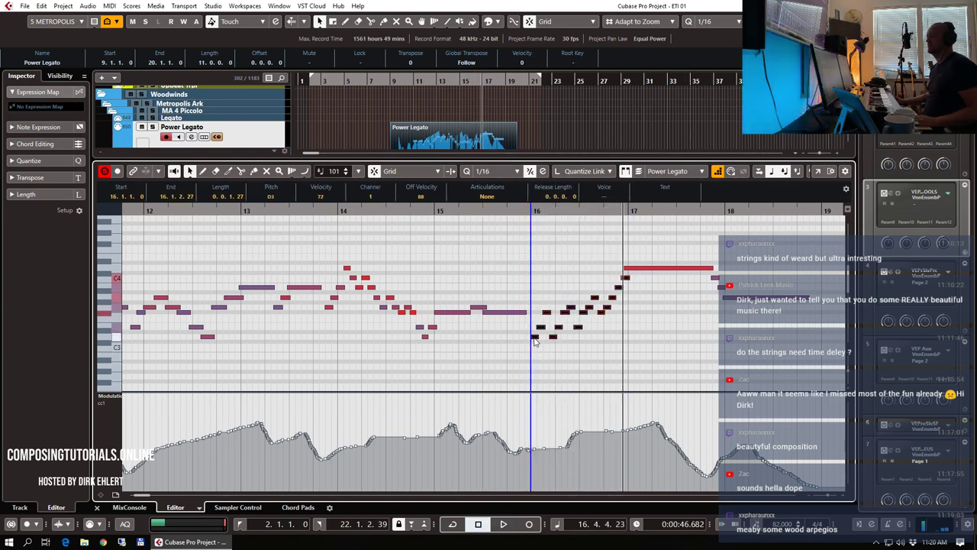
pyautogui.press('space')
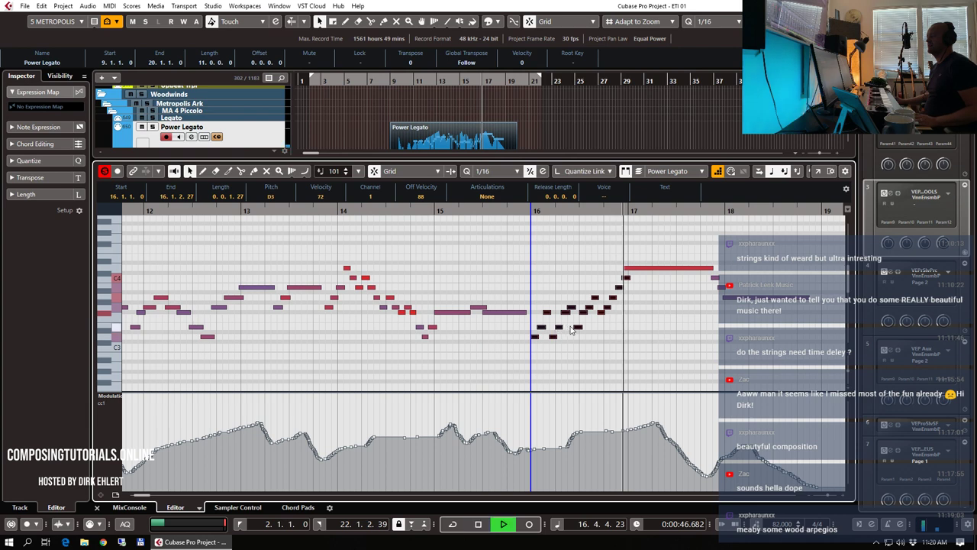
pyautogui.click(661, 268)
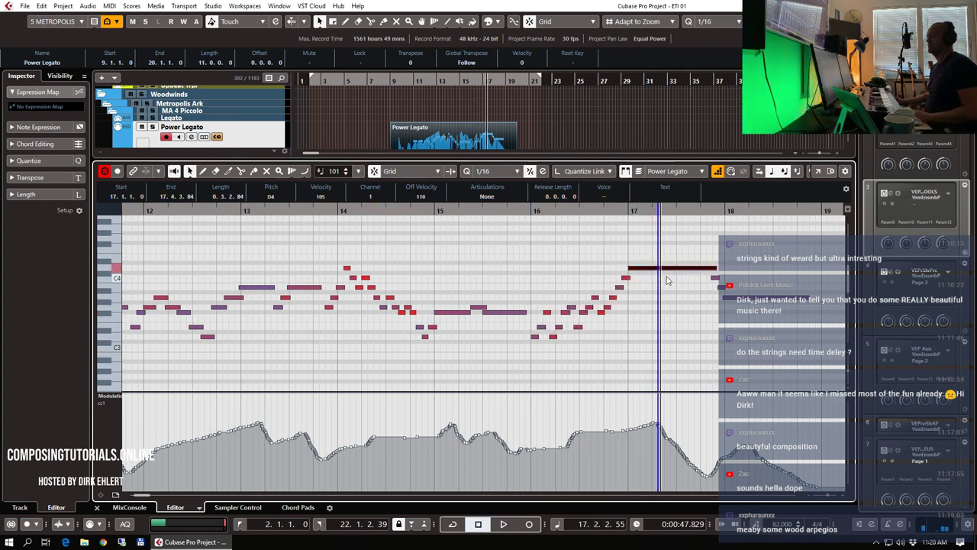
# - Close the note editor and play the arrangement from bar 9 with the Power Legato part
pyautogui.hotkey('ctrl', 'e')
pyautogui.moveTo(392, 80); pyautogui.dragTo(391, 85)
pyautogui.press('space')
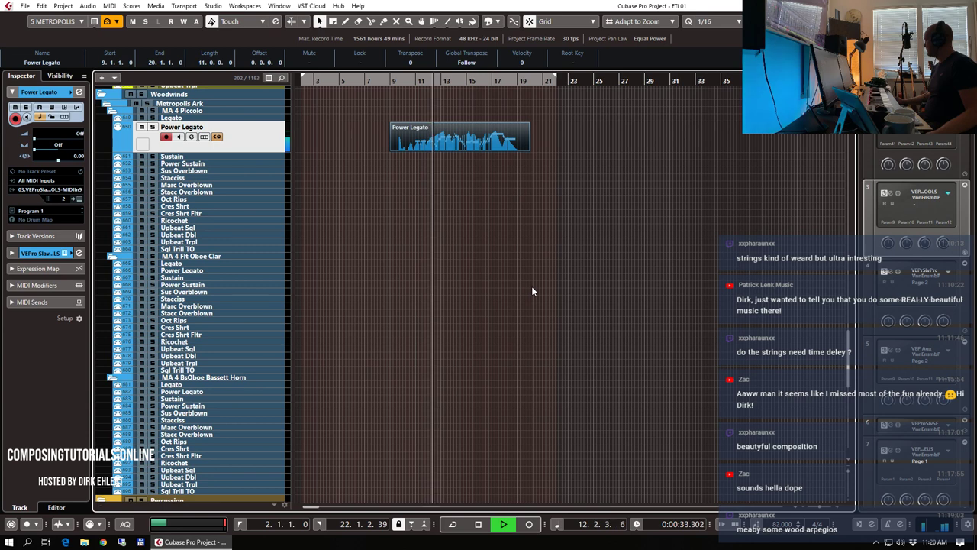
# - Browse the Metropolis Ark string tracks and select MA 4 Col Leg To Bartok in the Mid Strings to try its sound
pyautogui.scroll(10, 560, 300)
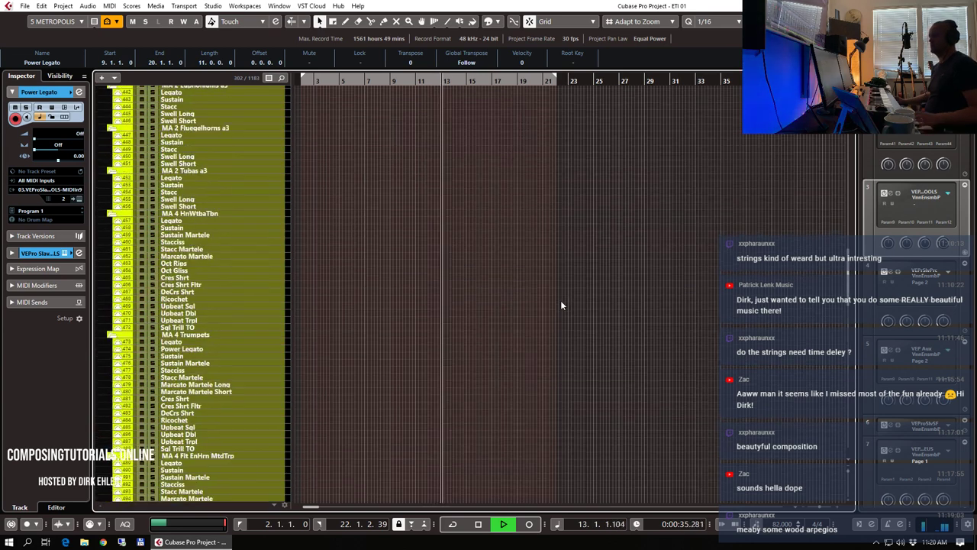
pyautogui.scroll(15, 560, 303)
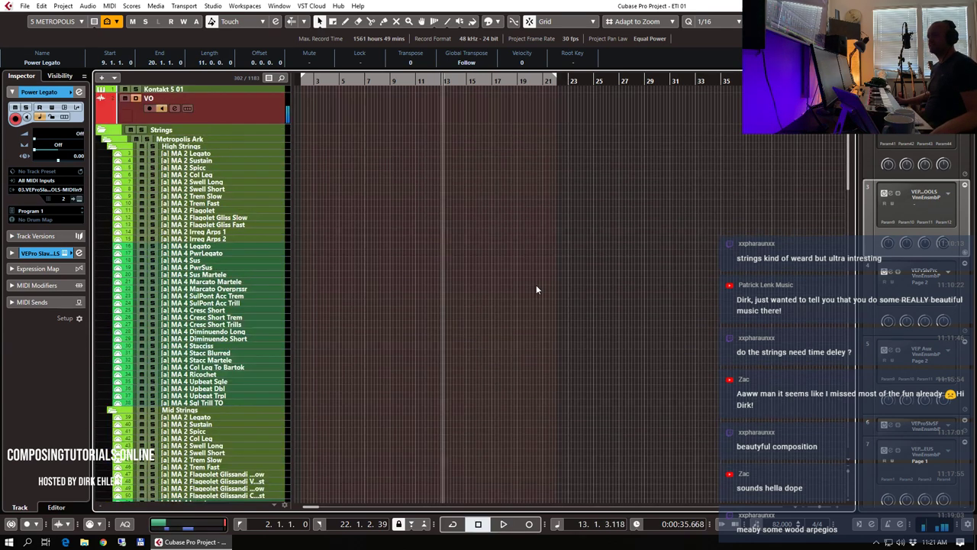
pyautogui.scroll(-3, 536, 289)
pyautogui.scroll(-3, 536, 289)
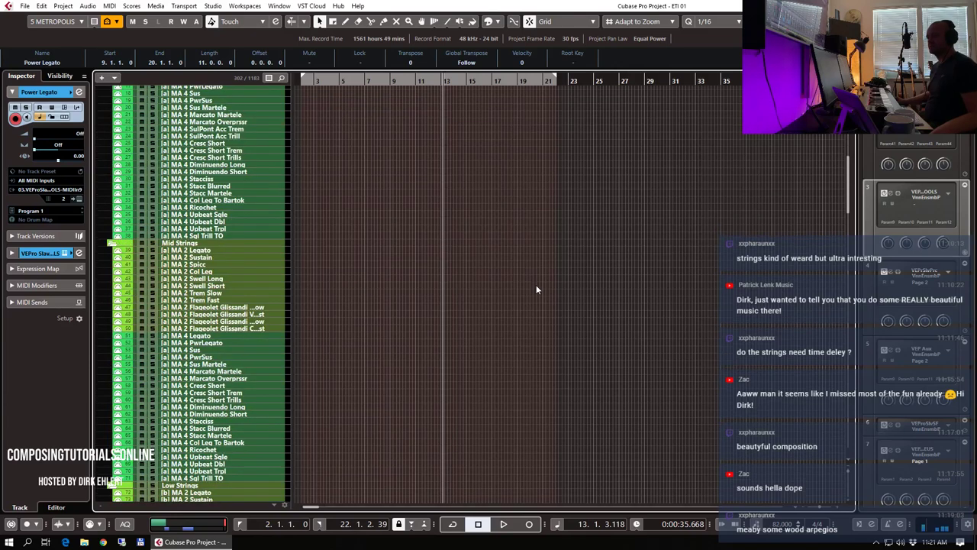
pyautogui.scroll(6, 536, 288)
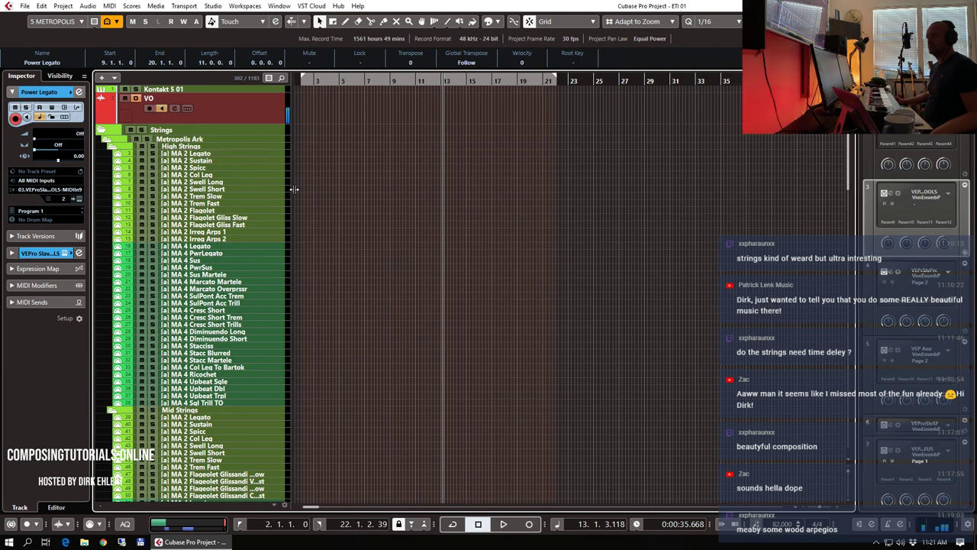
pyautogui.scroll(-9, 369, 210)
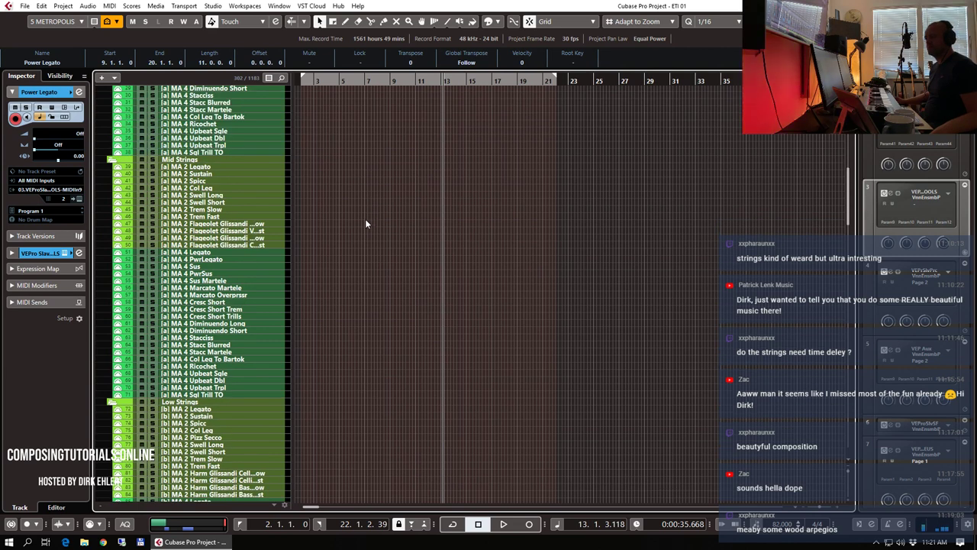
pyautogui.click(242, 360)
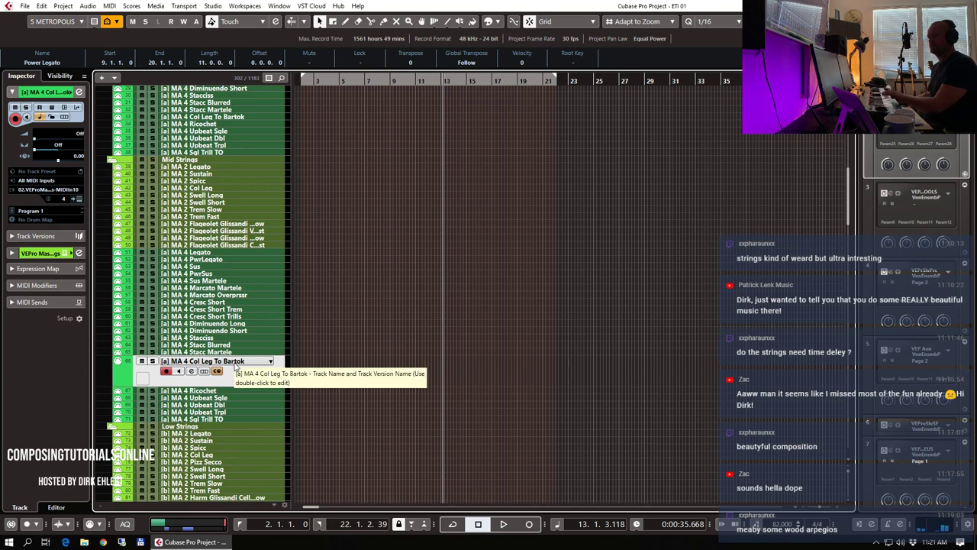
# - Select MA 2 Pizz Secco in the Low Strings to try its sound, and return to the High Strings tracks
pyautogui.scroll(-3, 212, 371)
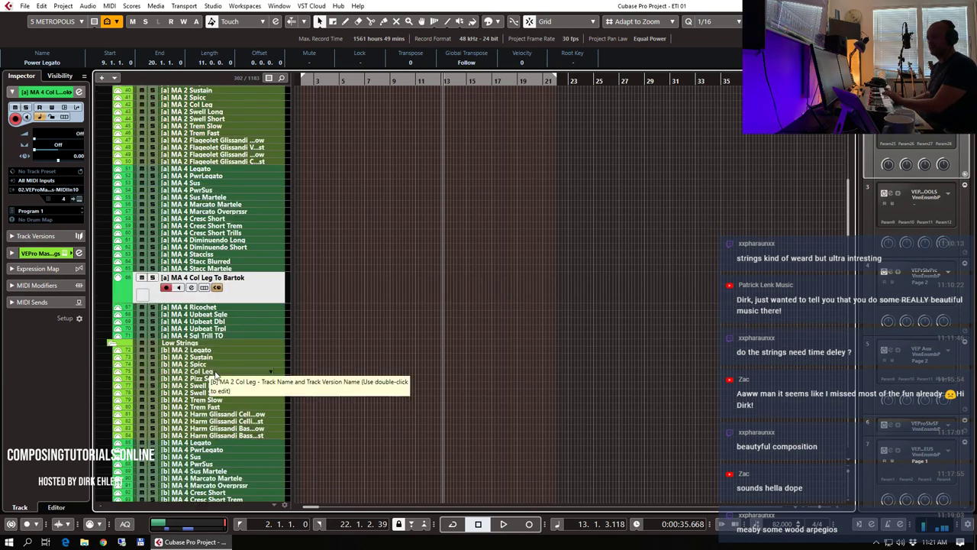
pyautogui.click(224, 377)
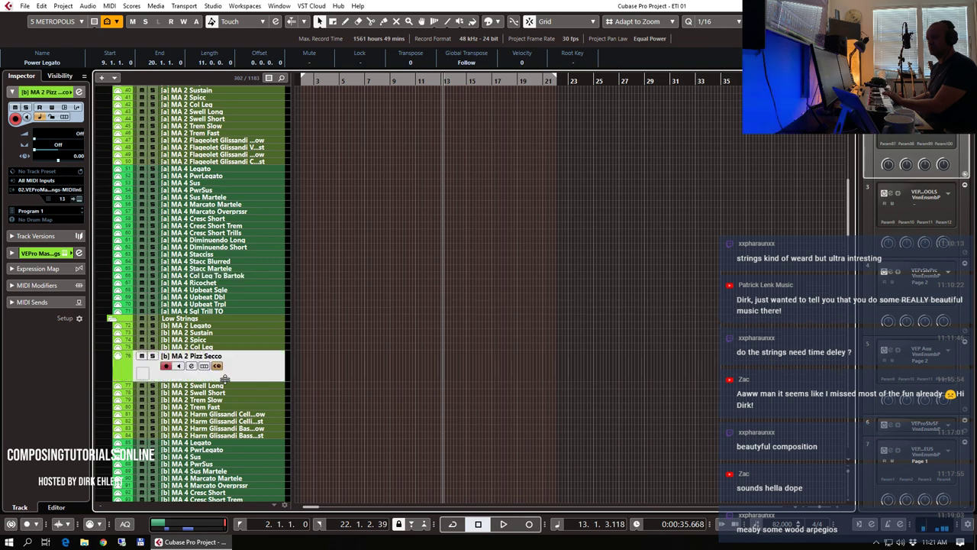
pyautogui.scroll(8, 298, 262)
pyautogui.scroll(3, 298, 267)
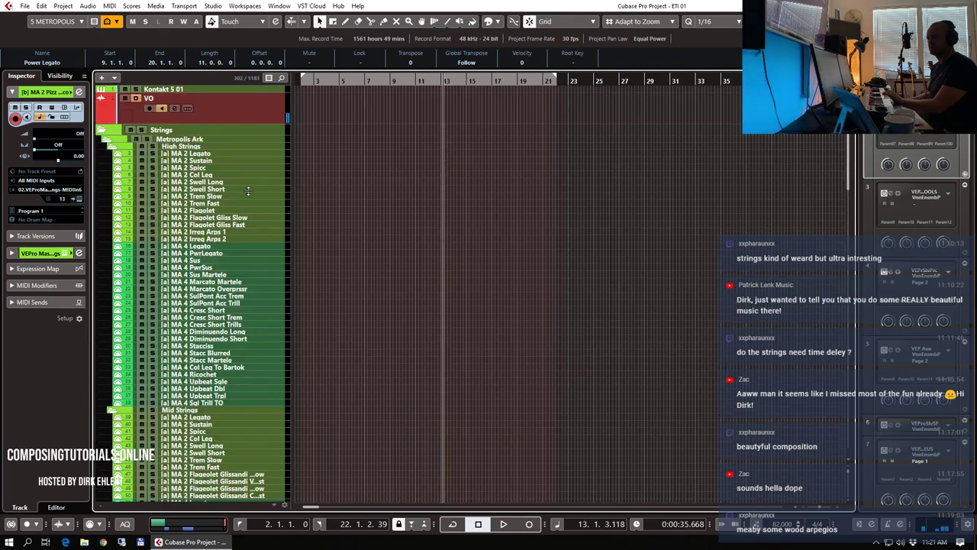
# - Switch the track list to the NUCLEUS visibility configuration and select the Ens Pizz Classic track
pyautogui.click(216, 176)
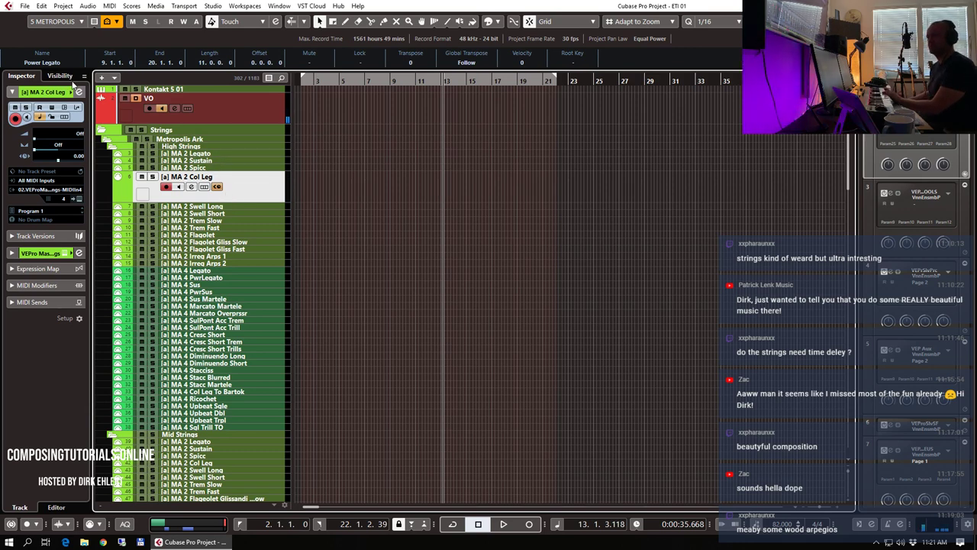
pyautogui.click(81, 22)
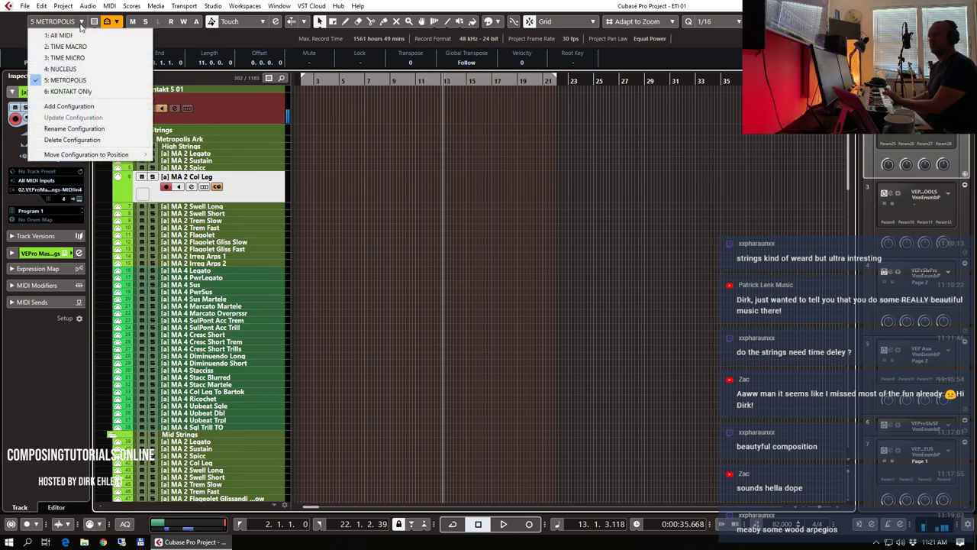
pyautogui.click(61, 69)
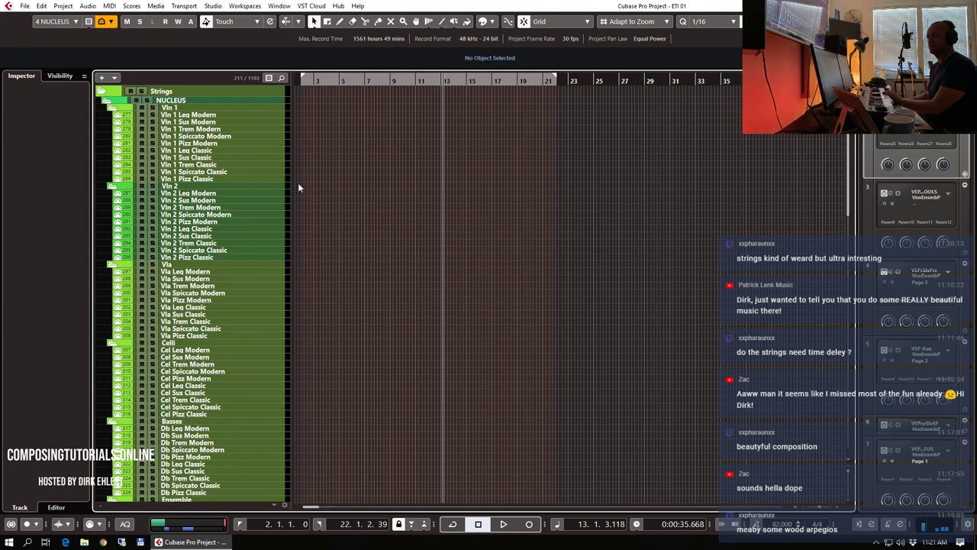
pyautogui.scroll(-10, 299, 187)
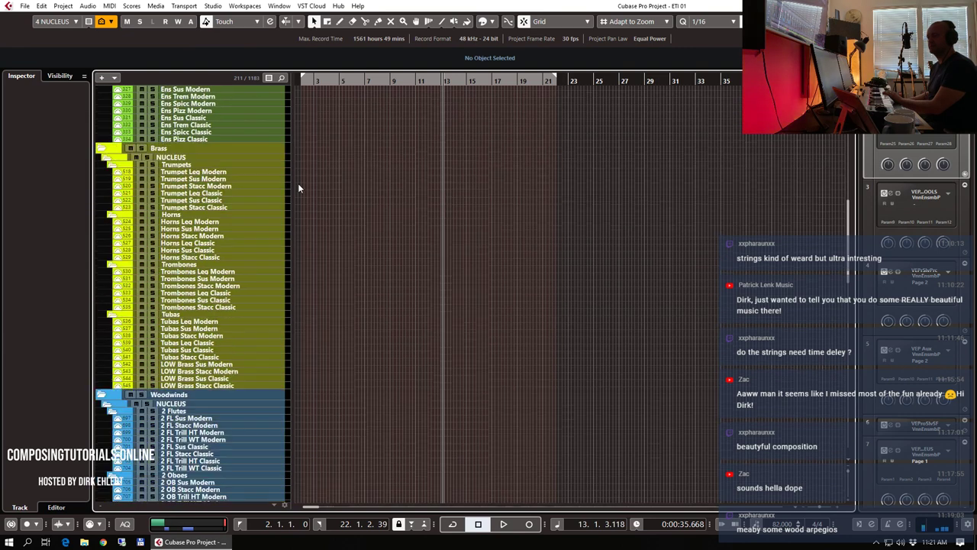
pyautogui.click(203, 141)
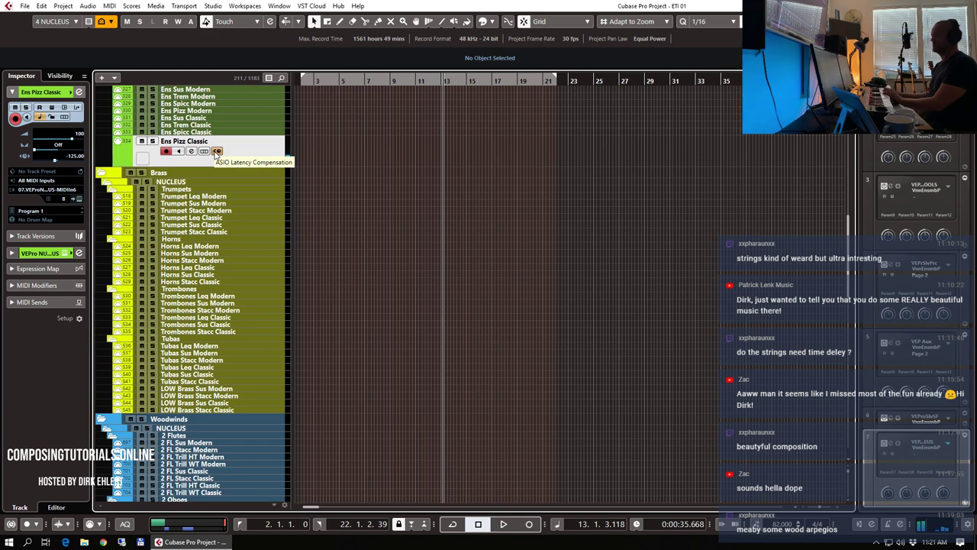
# - Record a pizzicato part on the Ens Pizz Classic track from bar 9 to about bar 19 and open it in the note editor
pyautogui.click(388, 83)
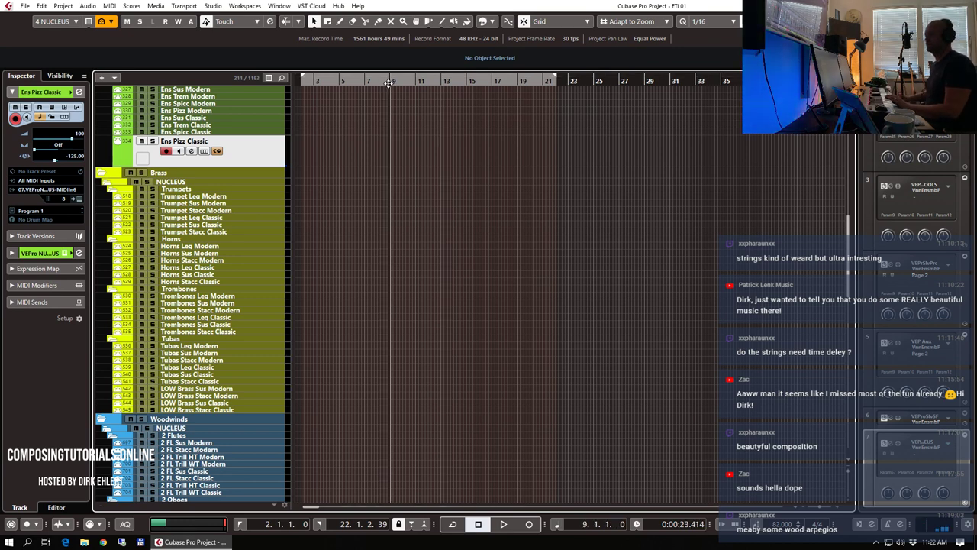
pyautogui.press('KP_Multiply')
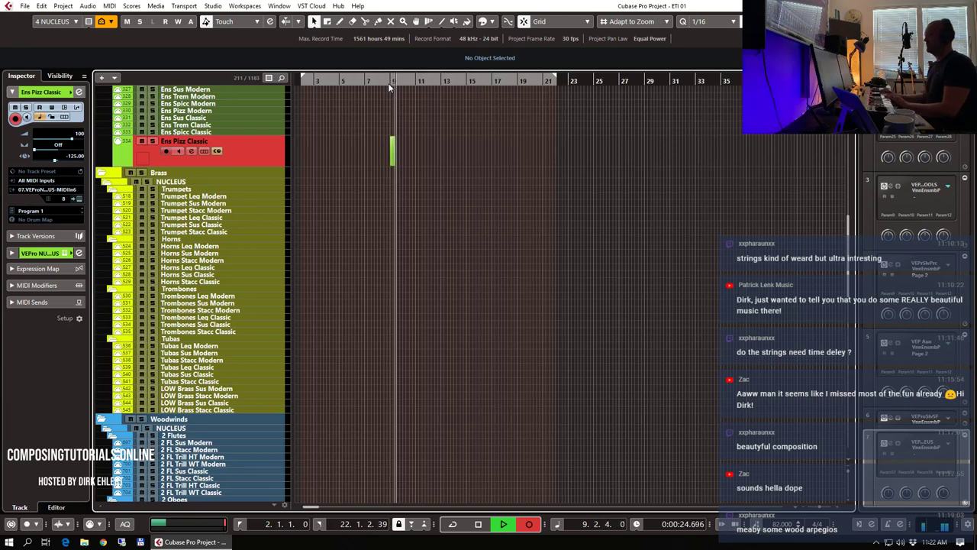
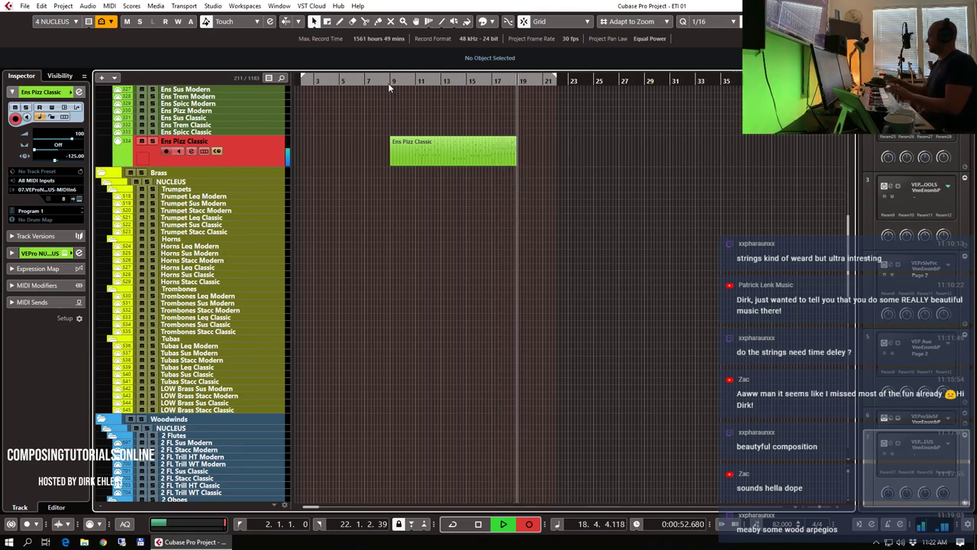
pyautogui.press('space')
pyautogui.press('Return')
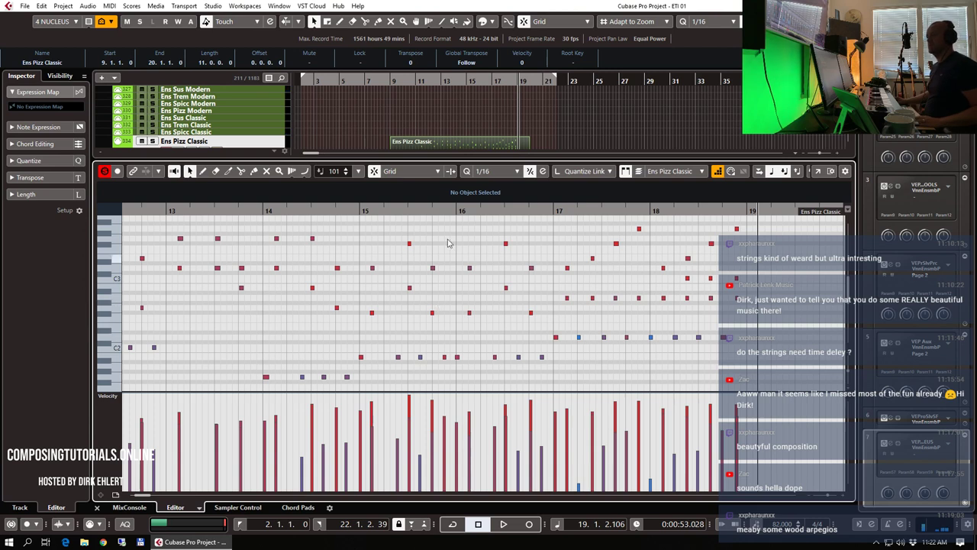
# - Set the editor's quantize value to 1/8 and play the pizzicato part from bar 11 to bar 13
pyautogui.click(500, 171)
pyautogui.click(512, 220)
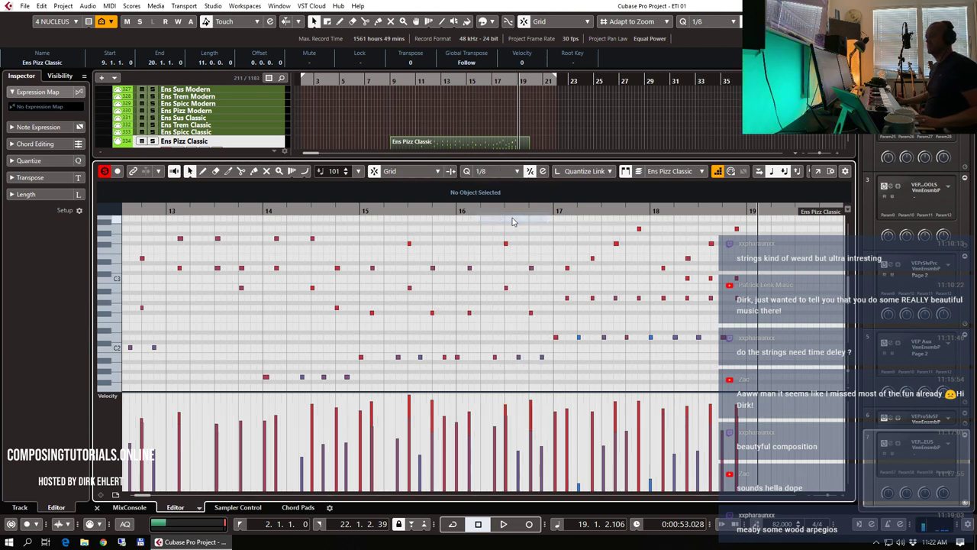
pyautogui.hscroll(-5, 564, 286)
pyautogui.click(332, 211)
pyautogui.press('space')
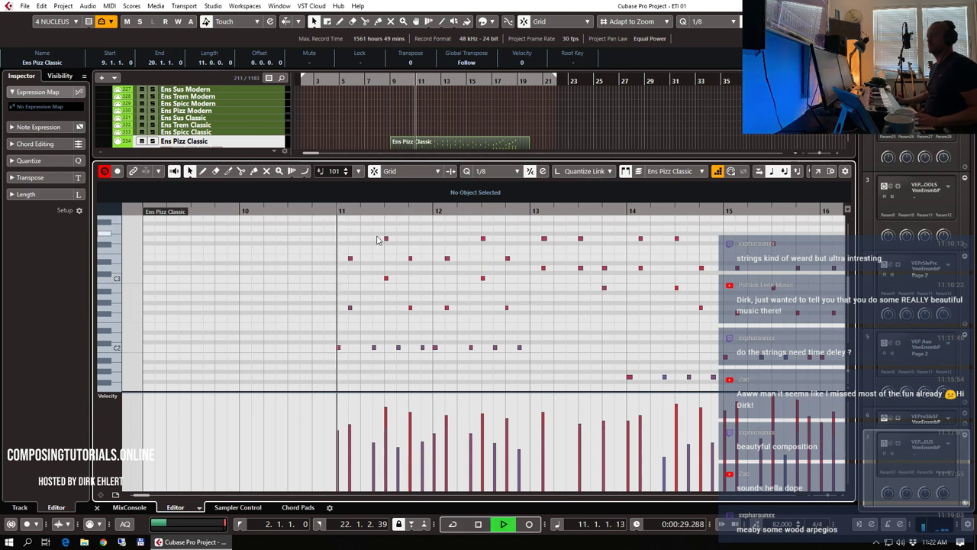
pyautogui.click(338, 348)
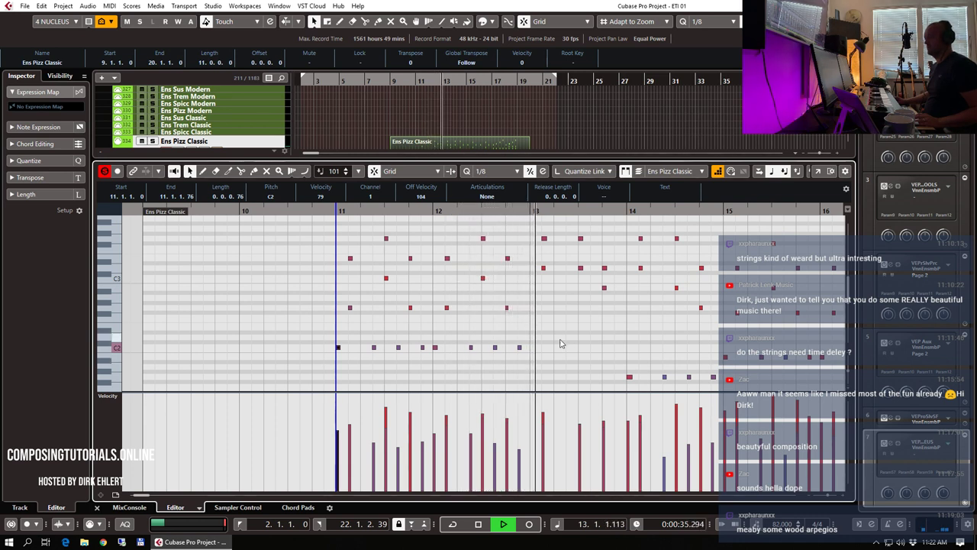
pyautogui.press('space')
# - Add a G1 note at 13.1.1 and a G2 note with velocity 66 at 13.2.1, auditioning the passage
pyautogui.click(534, 374)
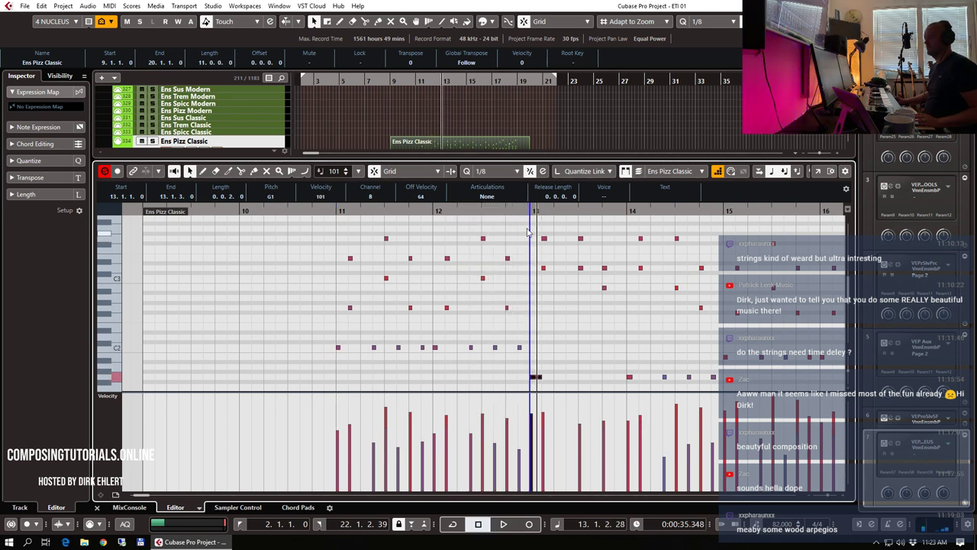
pyautogui.press('space')
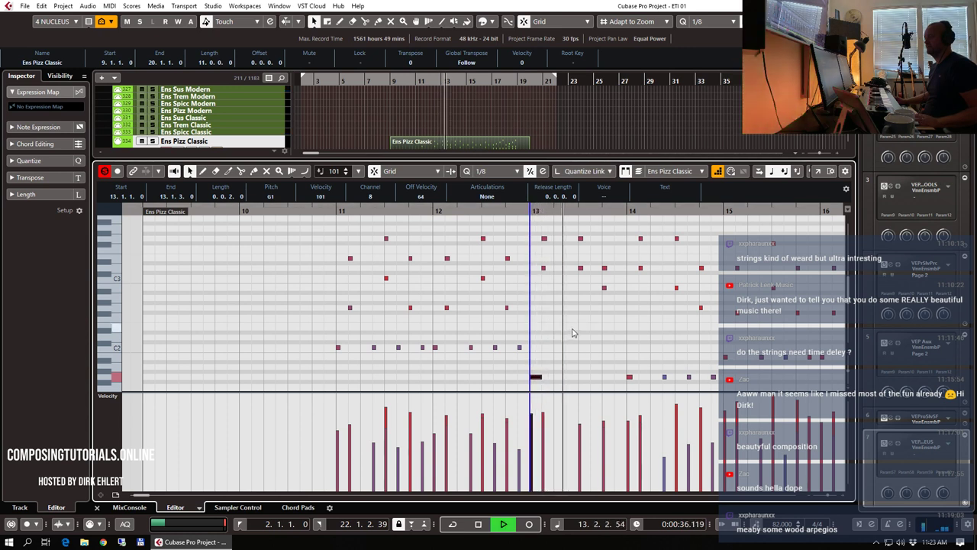
pyautogui.press('space')
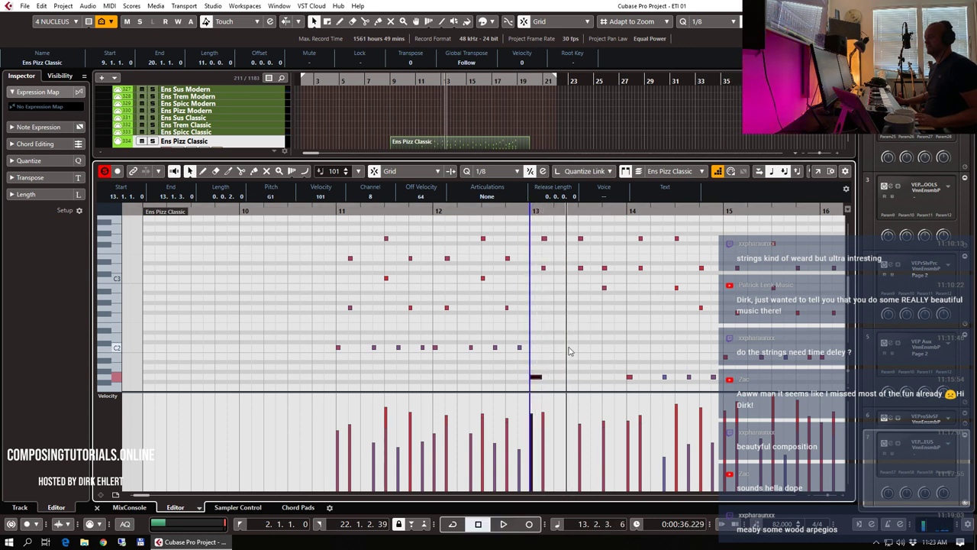
pyautogui.click(559, 307)
pyautogui.scroll(2, 538, 229)
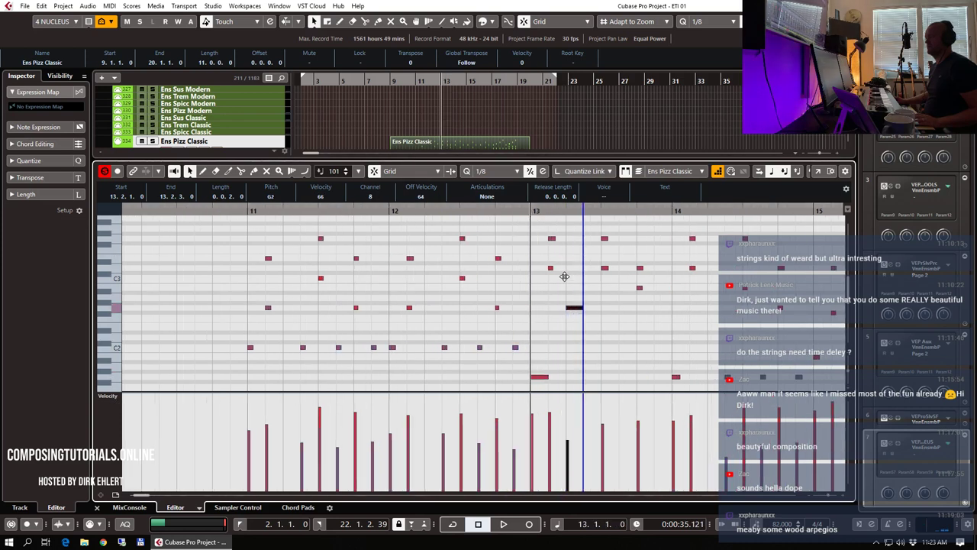
pyautogui.press('space')
pyautogui.press('space')
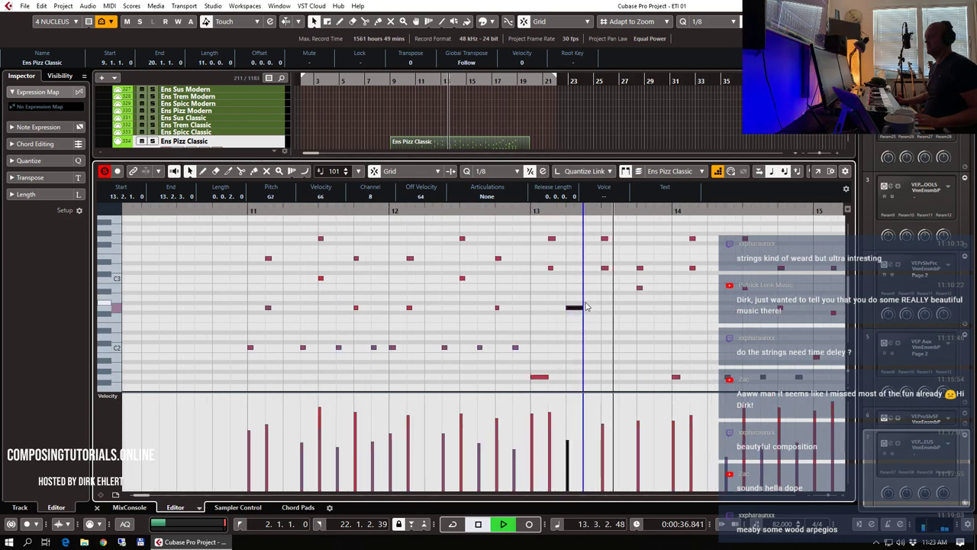
# - Move the added G2 note to 13.2.3 and add a G1 note with velocity 66 at 13.3.3
pyautogui.moveTo(577, 307); pyautogui.dragTo(593, 308)
pyautogui.press('space')
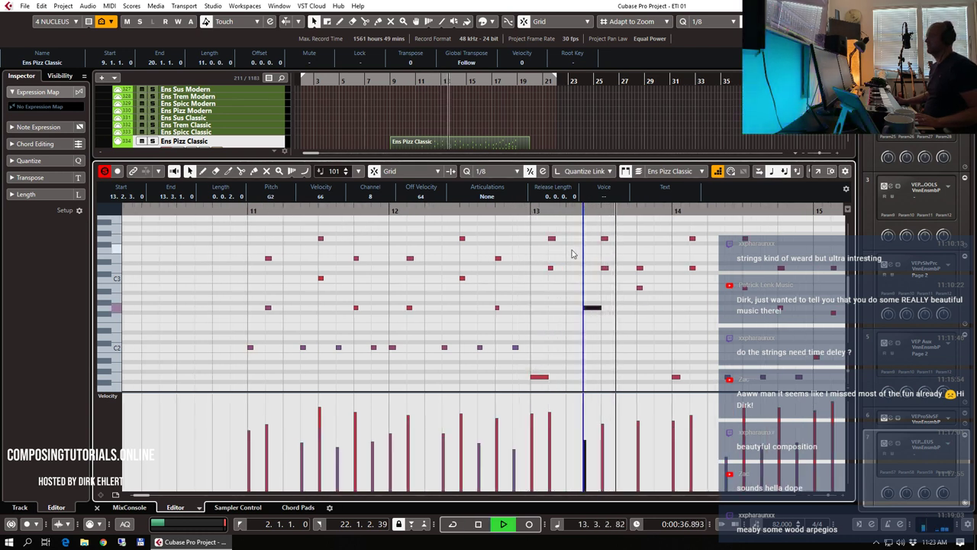
pyautogui.press('space')
pyautogui.click(630, 376)
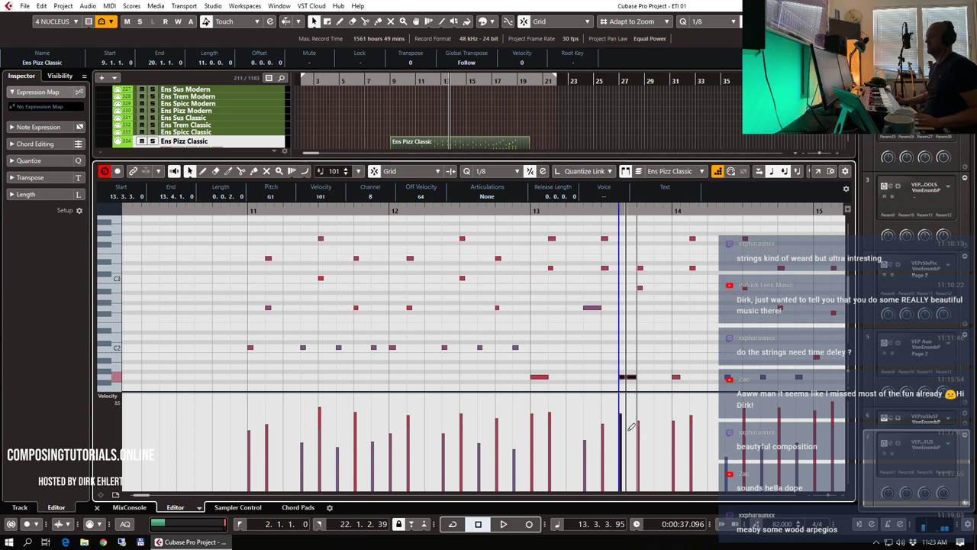
# - Play the edited pizzicato part from bar 13 to check the added notes, and close the note editor
pyautogui.moveTo(538, 210); pyautogui.dragTo(535, 224)
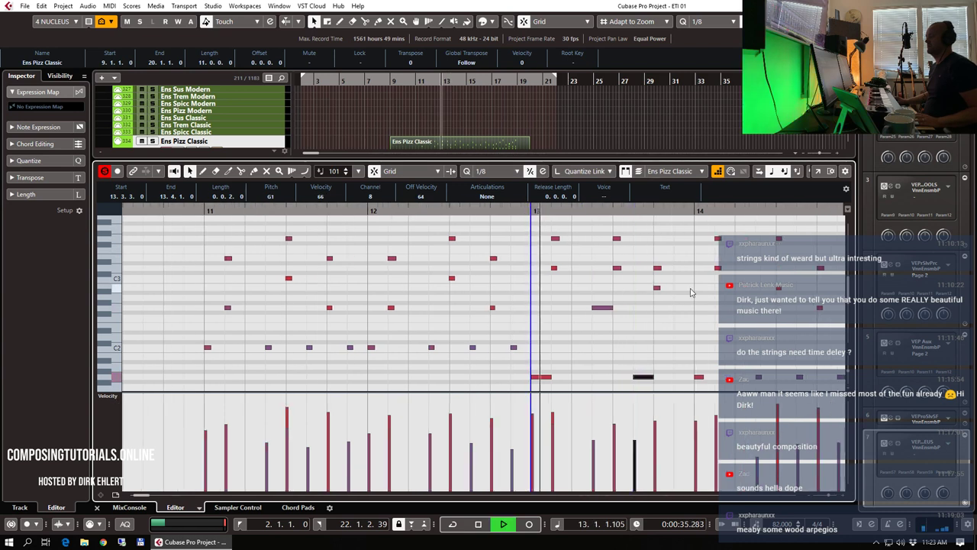
pyautogui.press('g')
pyautogui.press('g')
pyautogui.press('g')
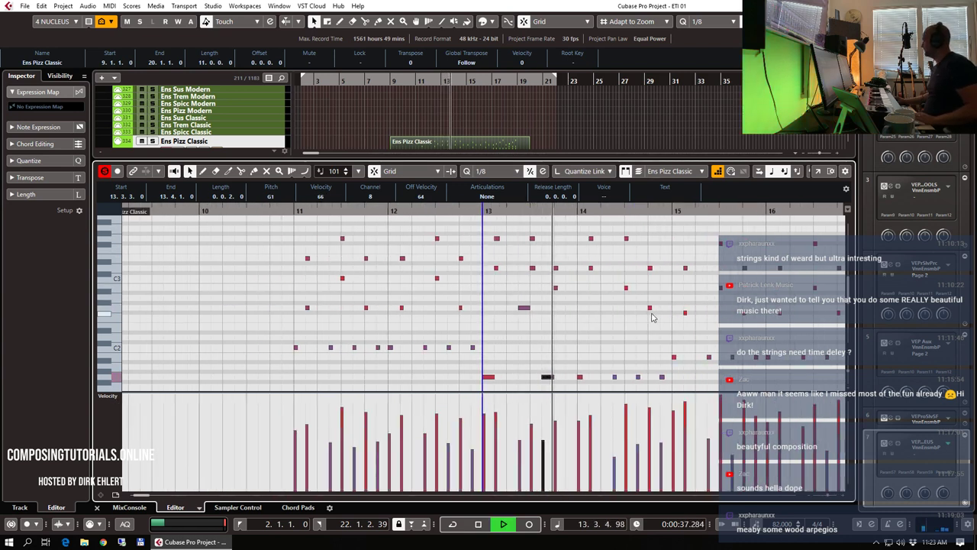
pyautogui.press('h')
pyautogui.press('h')
pyautogui.press('h')
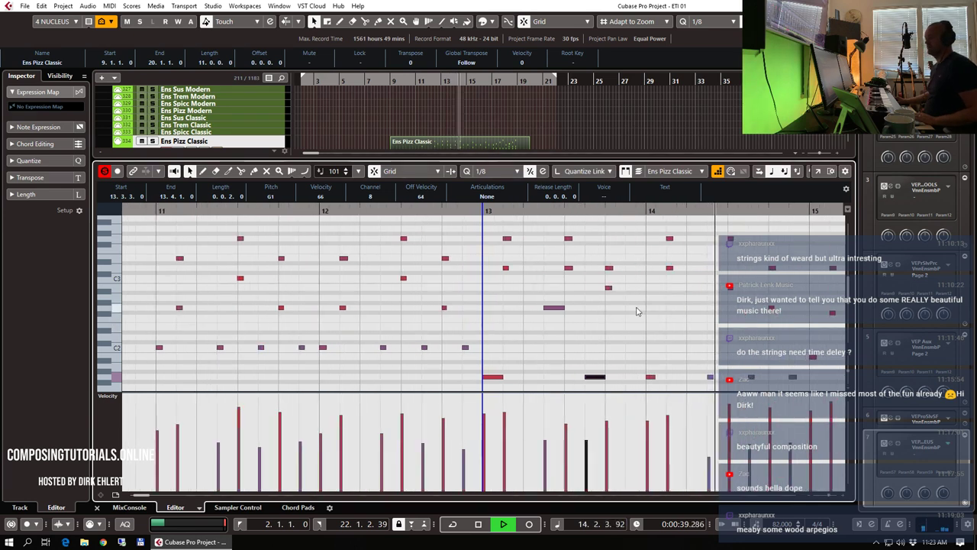
pyautogui.press('g')
pyautogui.press('g')
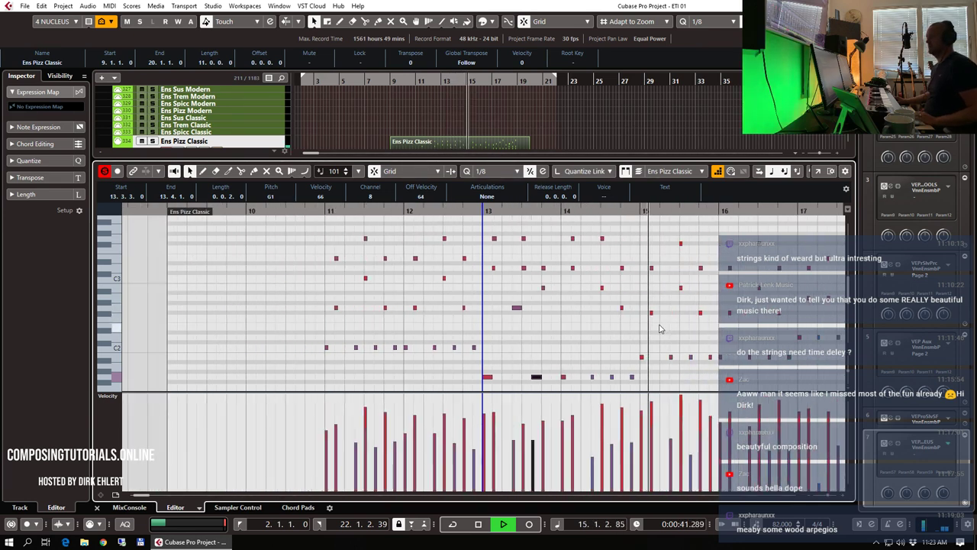
pyautogui.press('g')
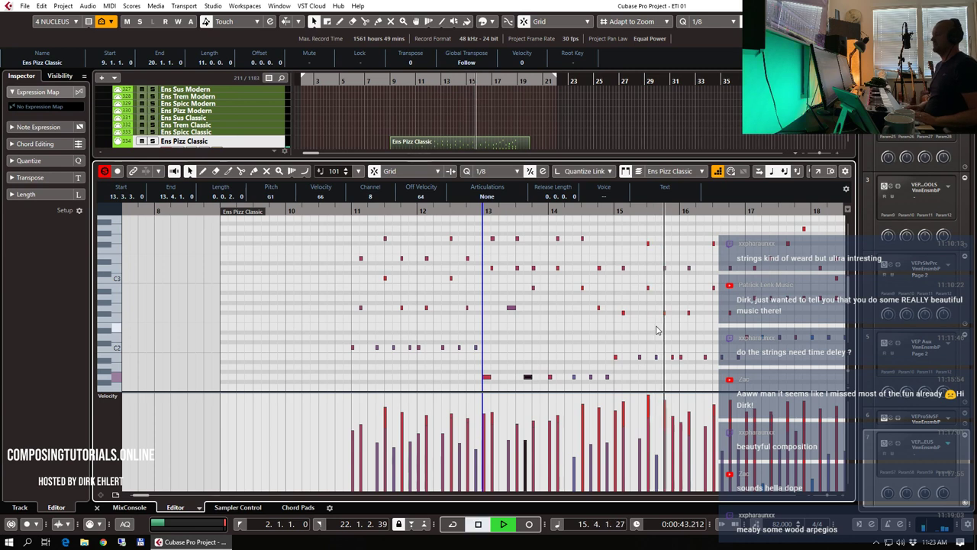
pyautogui.press('space')
pyautogui.hotkey('ctrl', 'e')
# - Play the arrangement from bar 9 to hear the pizzicato part in context
pyautogui.click(385, 89)
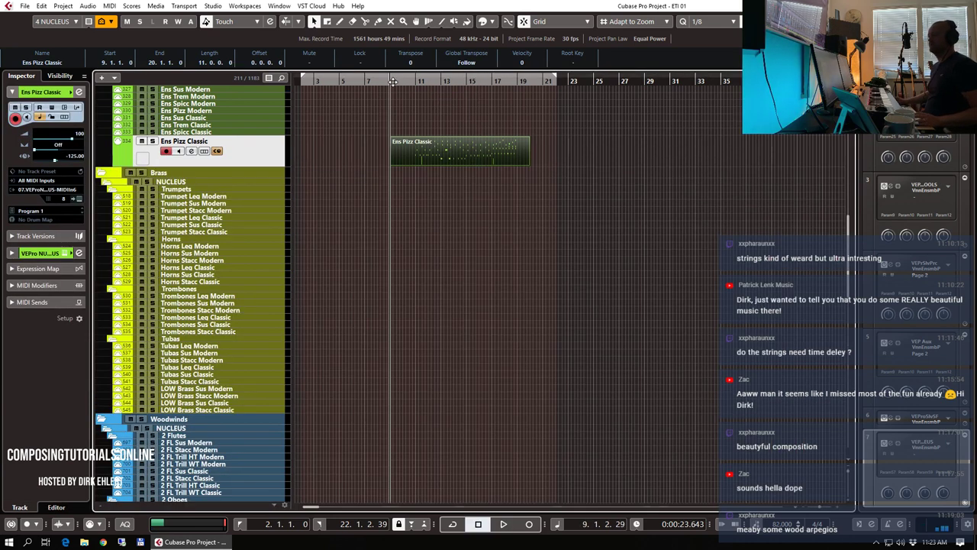
pyautogui.press('space')
pyautogui.press('h')
pyautogui.press('h')
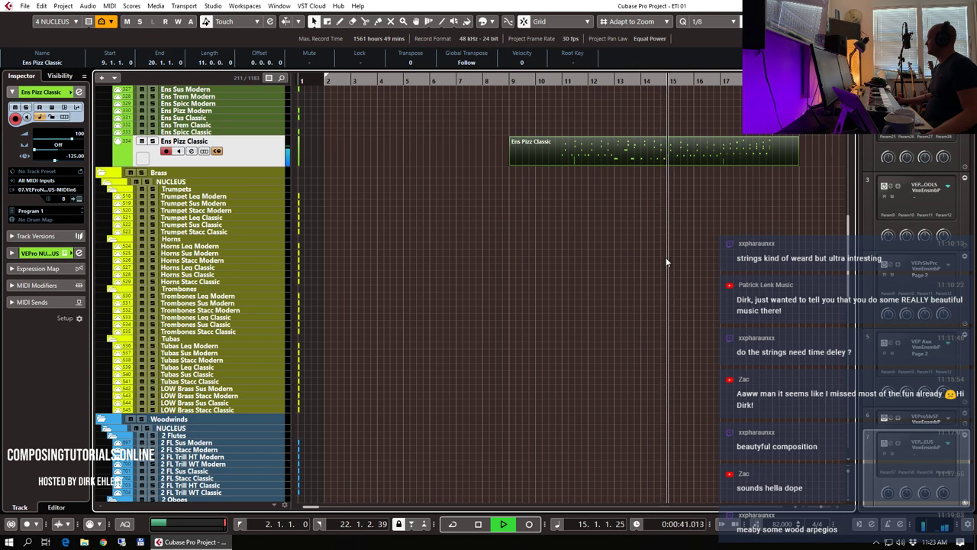
pyautogui.press('space')
# - Switch the track list to the All MIDI configuration, showing only the tracks that contain data
pyautogui.click(659, 194)
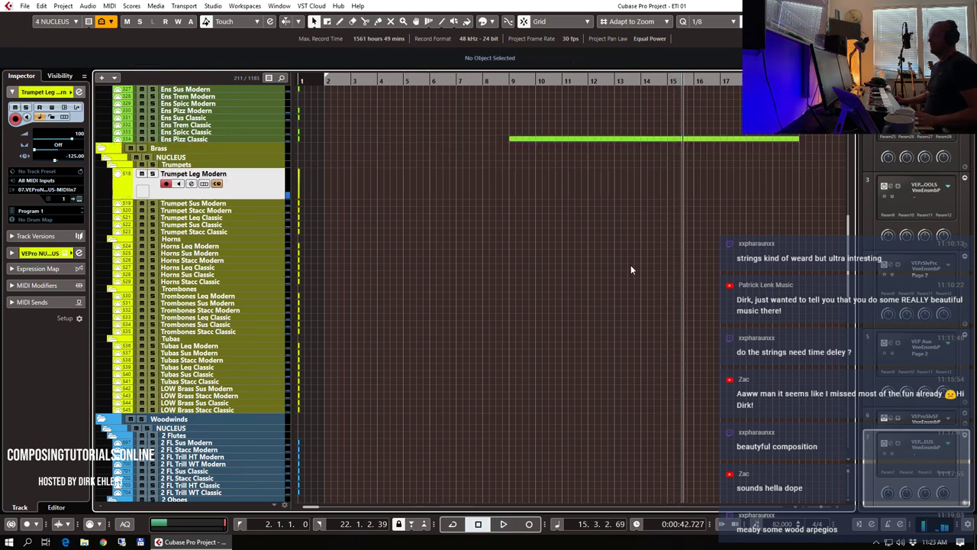
pyautogui.scroll(10, 630, 266)
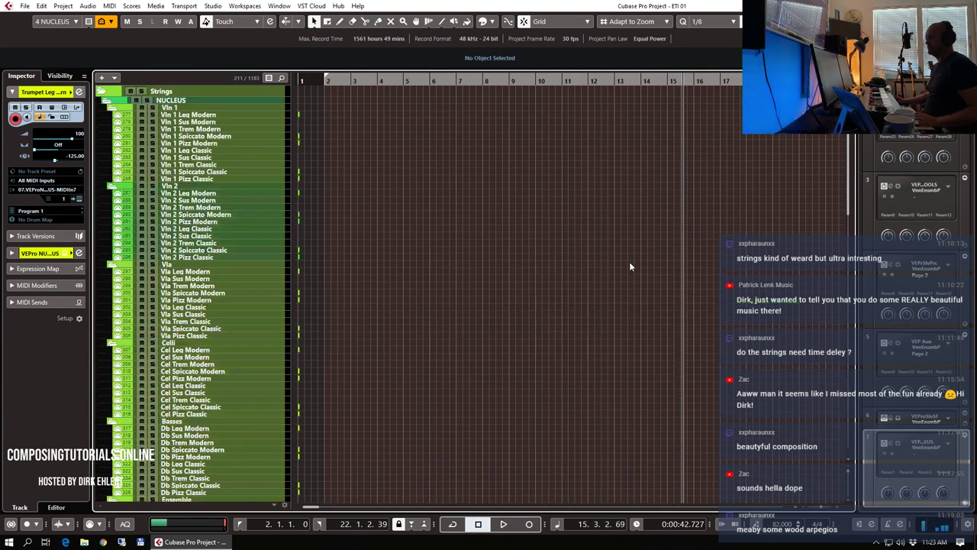
pyautogui.click(76, 23)
pyautogui.click(149, 96)
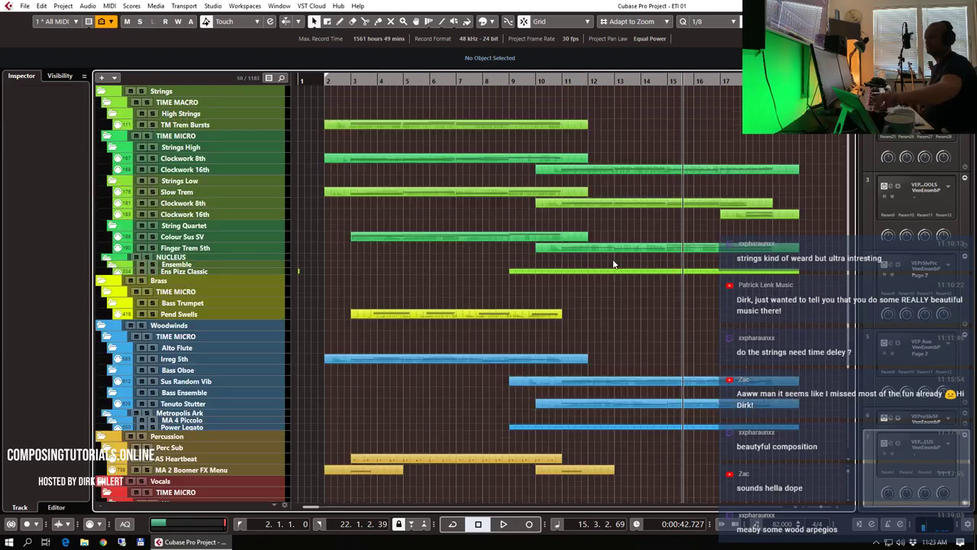
# - Open the Power Legato part in the note editor and delete all its notes from bar 14 onward
pyautogui.doubleClick(595, 429)
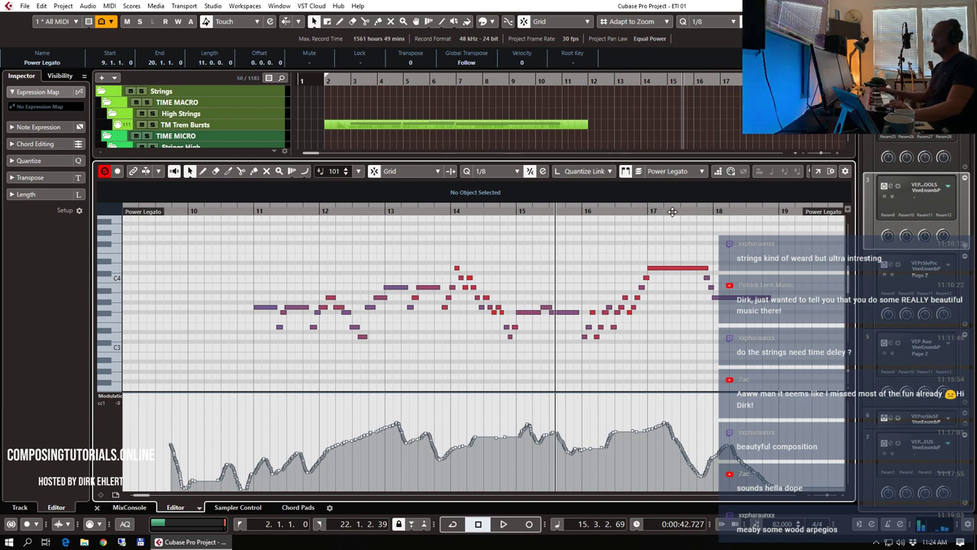
pyautogui.moveTo(455, 253); pyautogui.dragTo(770, 336)
pyautogui.press('Delete')
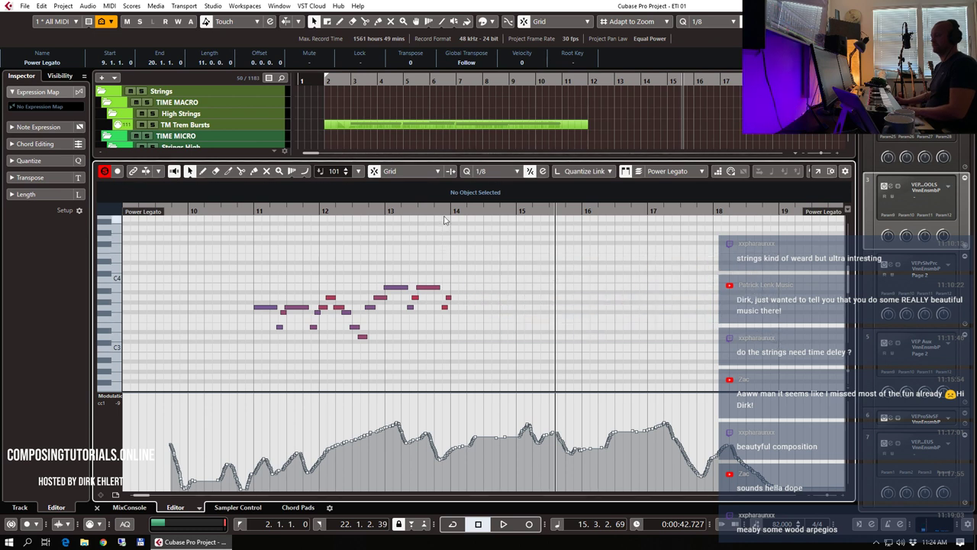
# - Re-record the Power Legato melody from around bar 14 to bar 18 and close the note editor
pyautogui.moveTo(393, 211); pyautogui.dragTo(394, 209)
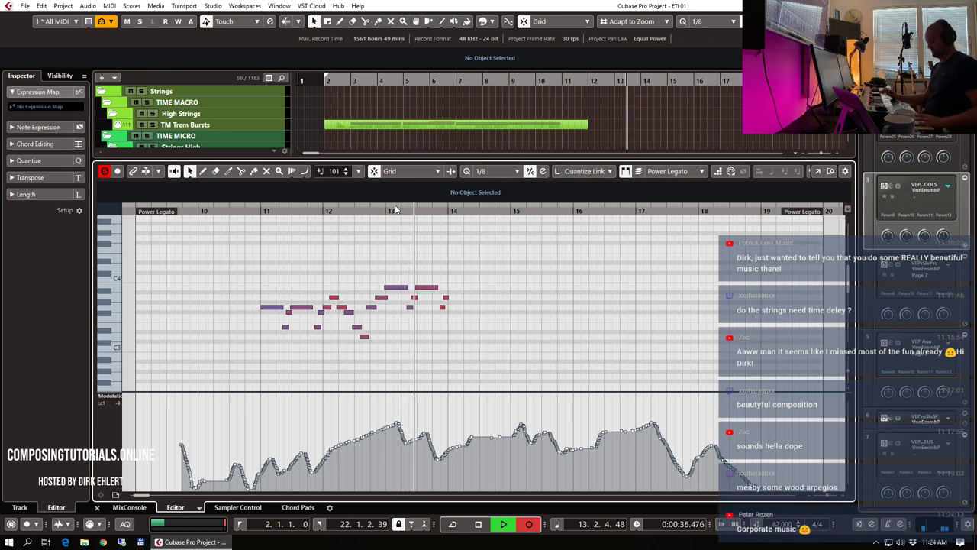
pyautogui.press('space')
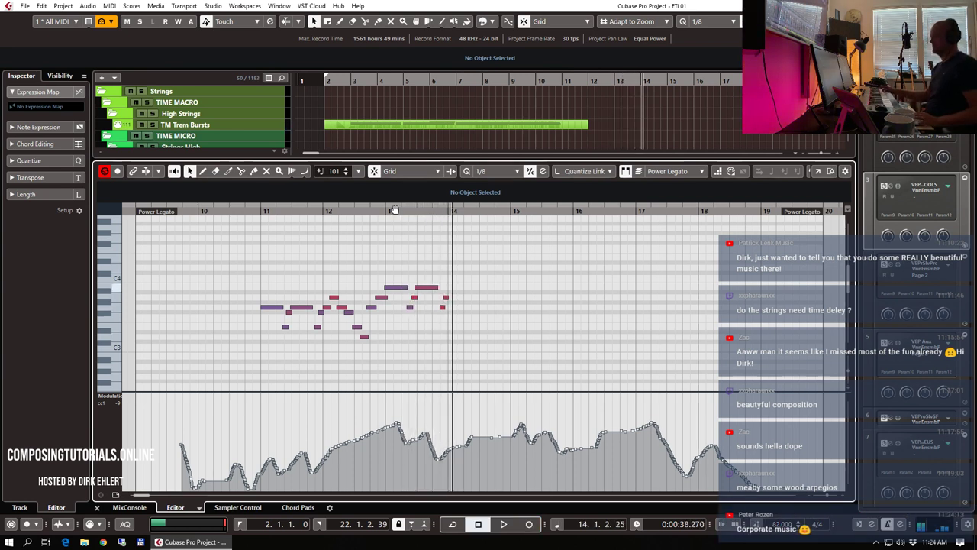
pyautogui.click(433, 213)
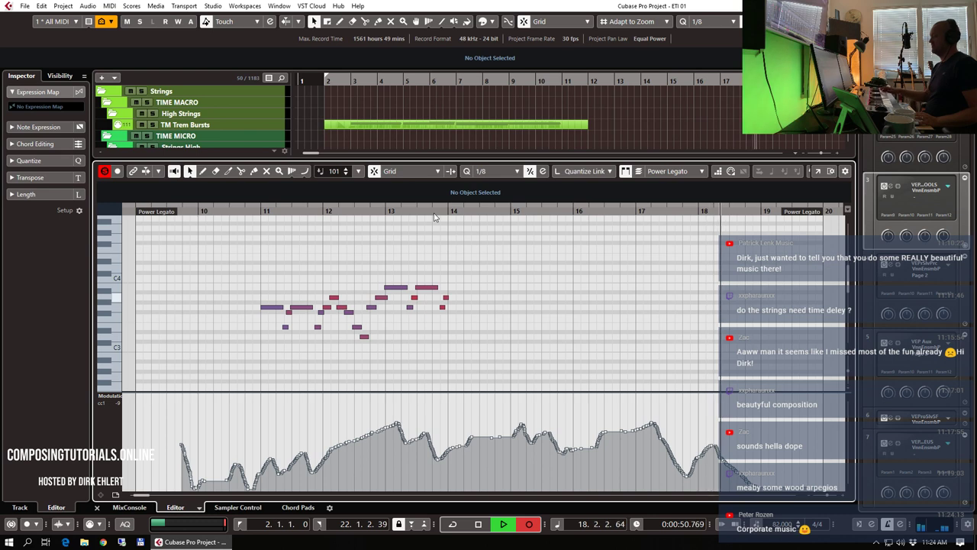
pyautogui.press('space')
pyautogui.press('Return')
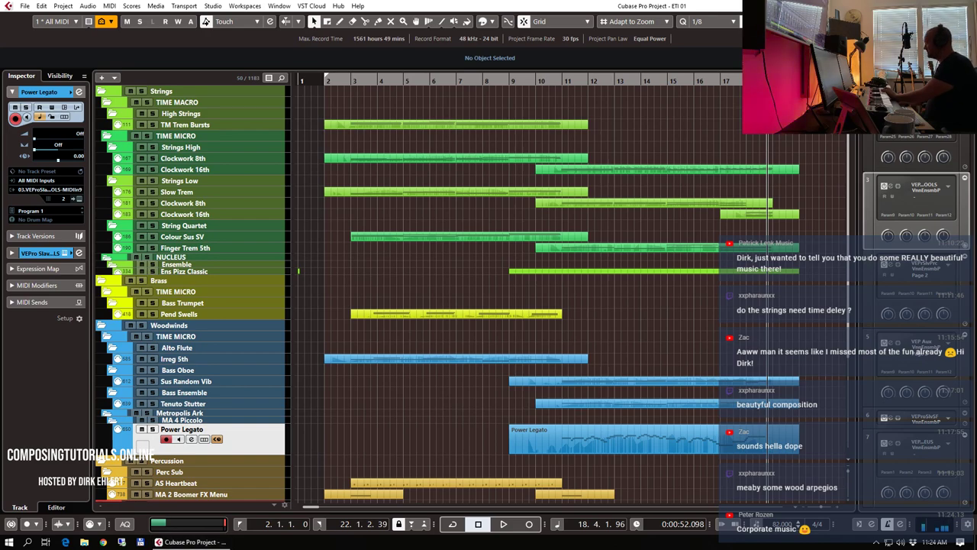
# - Switch to Vienna Ensemble Pro on slave01, expand the Metropolis Ark 4 folder to check the MA 4 Piccolo channel, and return to Cubase
pyautogui.moveTo(2, 18); pyautogui.dragTo(387, 0)
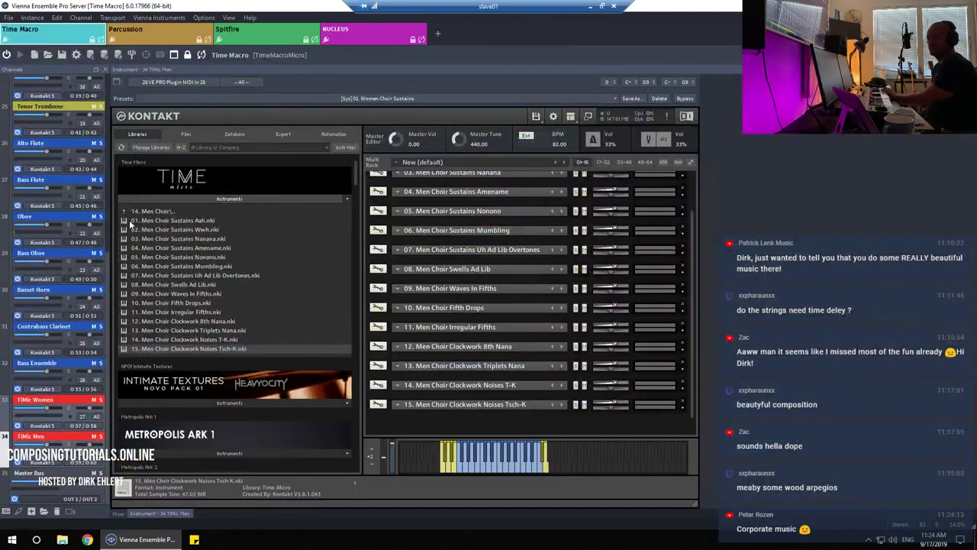
pyautogui.moveTo(109, 276); pyautogui.dragTo(115, 59)
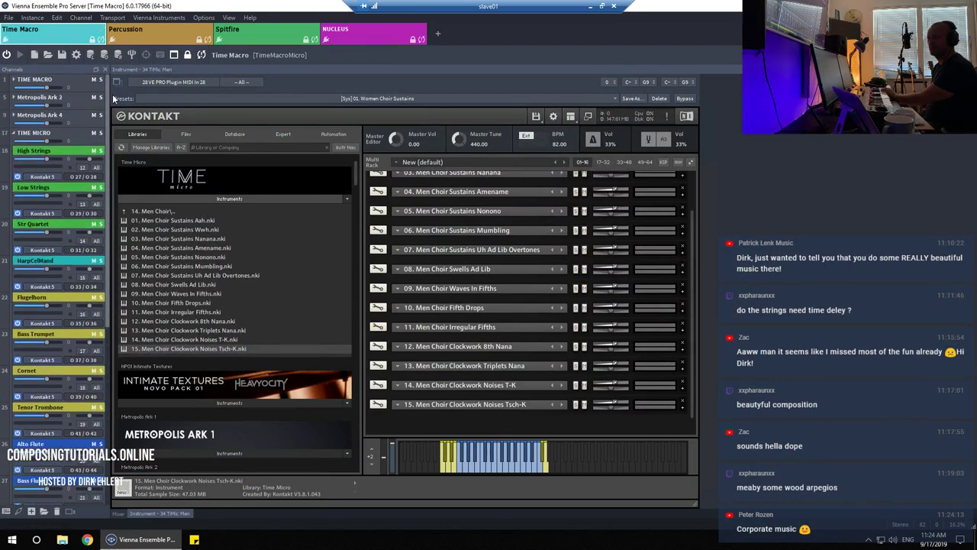
pyautogui.moveTo(113, 95); pyautogui.dragTo(109, 117)
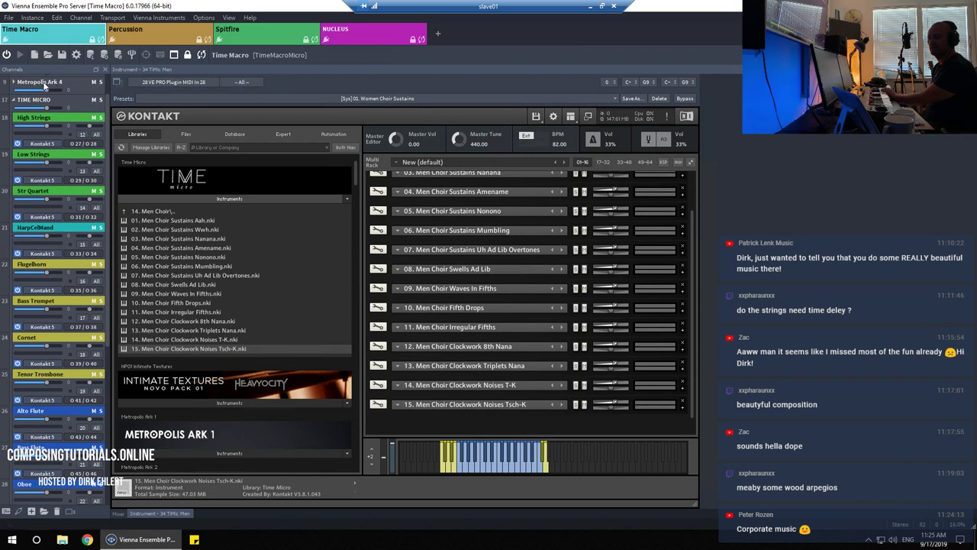
pyautogui.click(13, 83)
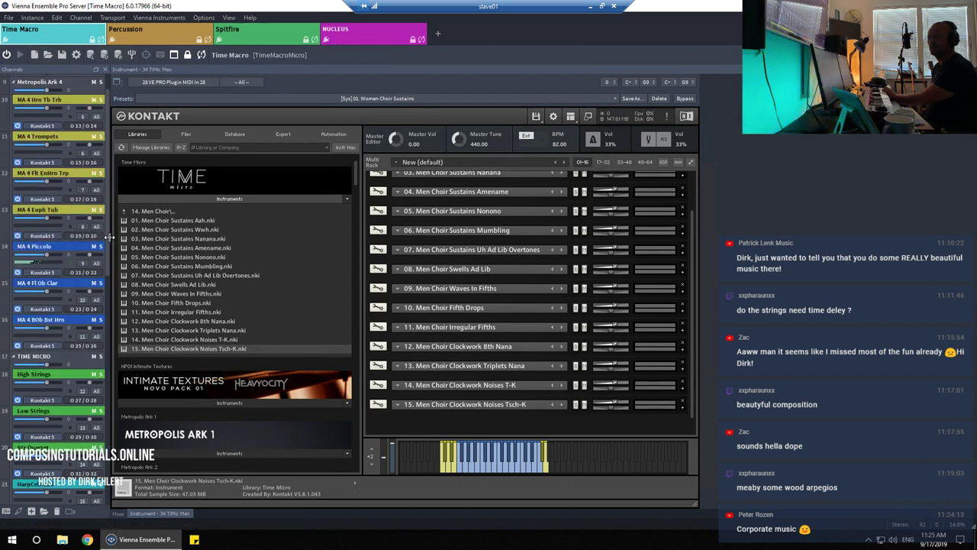
pyautogui.scroll(-6, 106, 243)
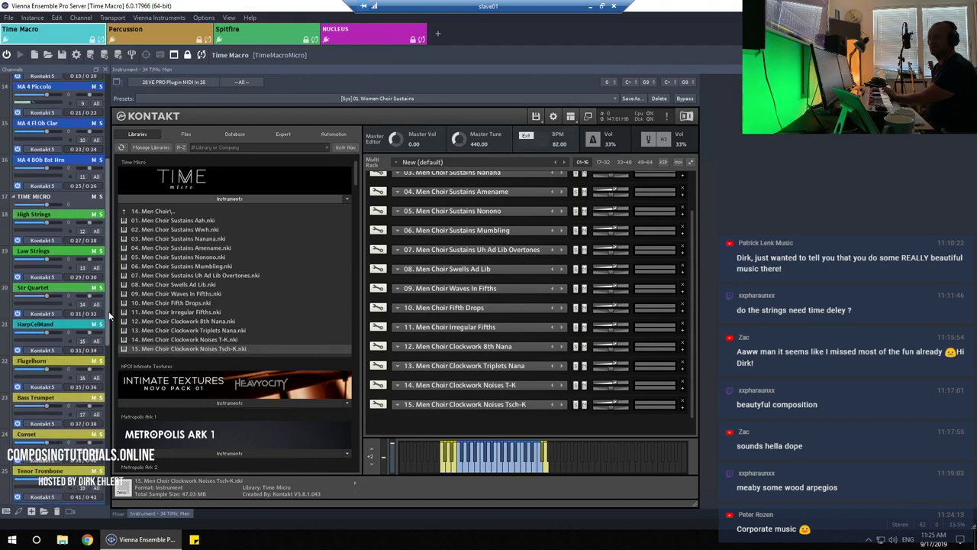
pyautogui.scroll(3, 107, 306)
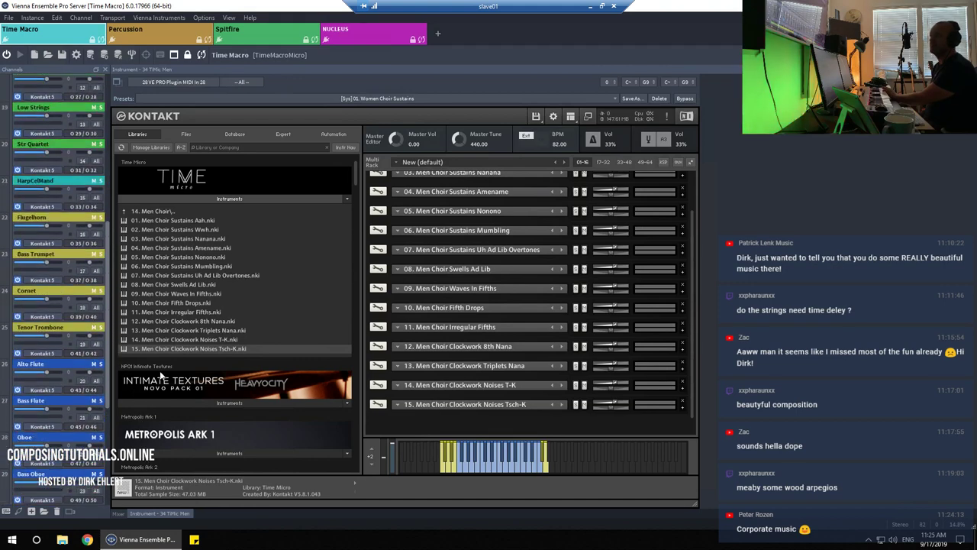
pyautogui.moveTo(160, 375); pyautogui.dragTo(164, 195)
pyautogui.moveTo(390, 5); pyautogui.dragTo(976, 7)
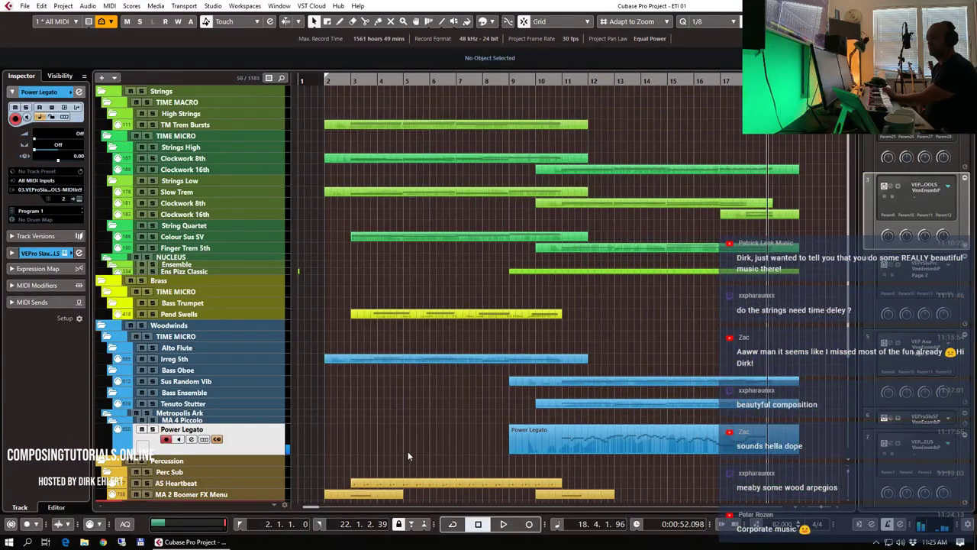
# - Play the Power Legato track soloed from just before bar 16, unsolo it, and check its MIDI output routing
pyautogui.click(268, 442)
pyautogui.press('s')
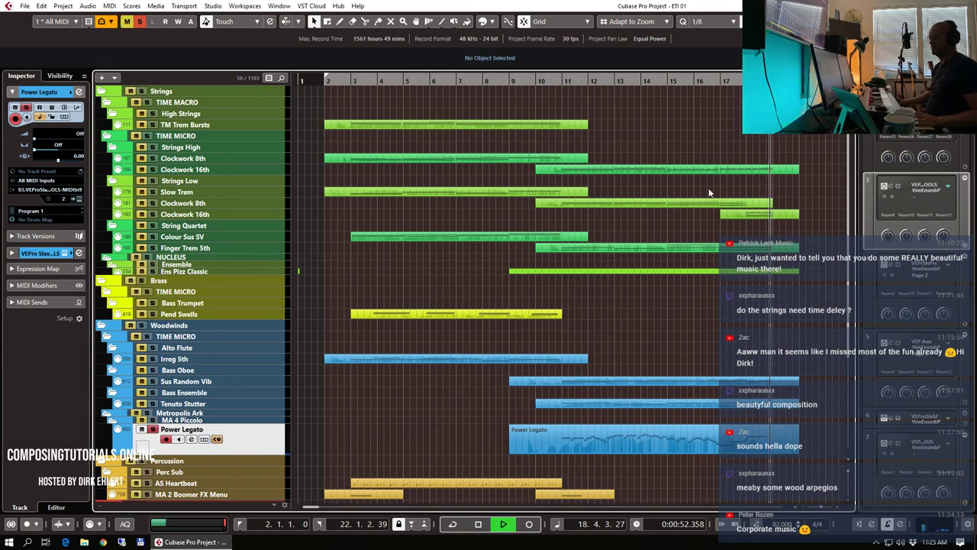
pyautogui.click(689, 81)
pyautogui.press('space')
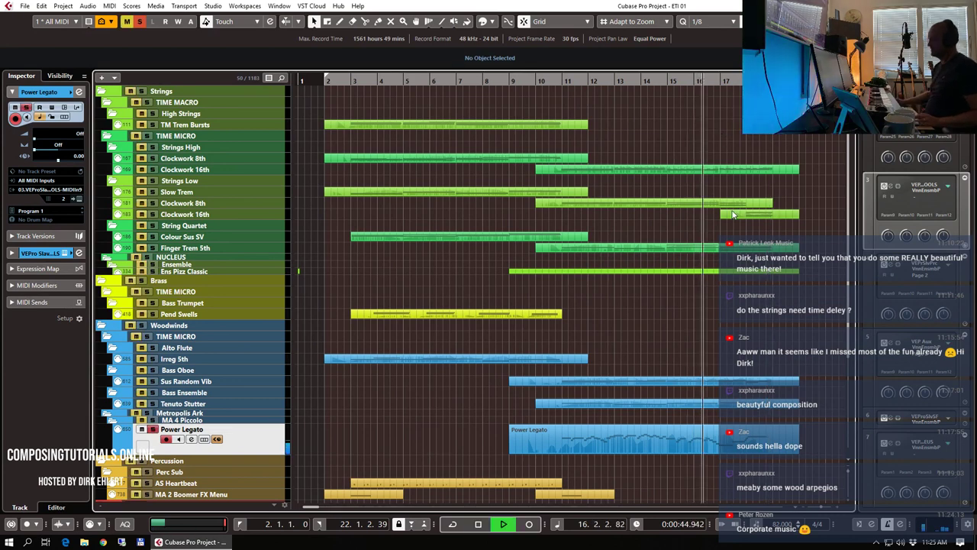
pyautogui.press('space')
pyautogui.press('s')
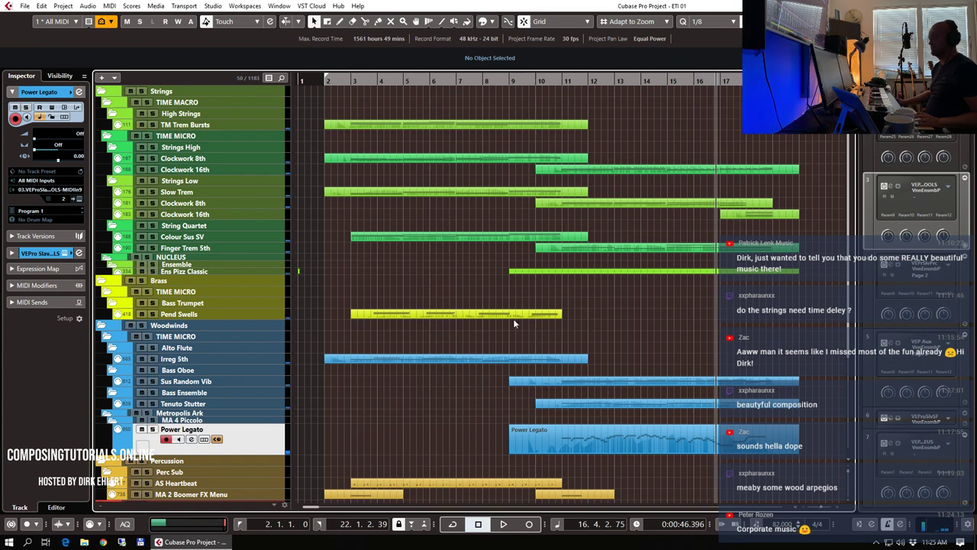
pyautogui.click(74, 190)
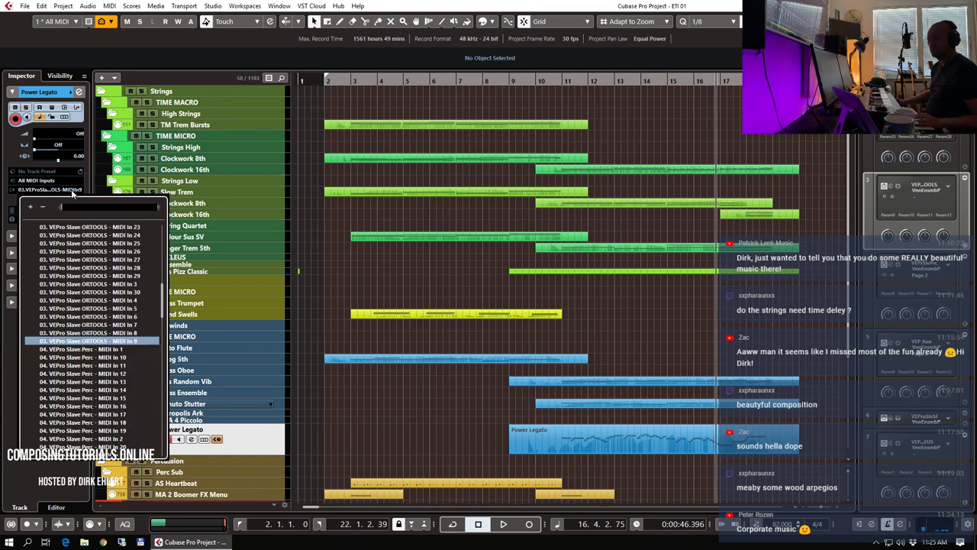
pyautogui.click(245, 433)
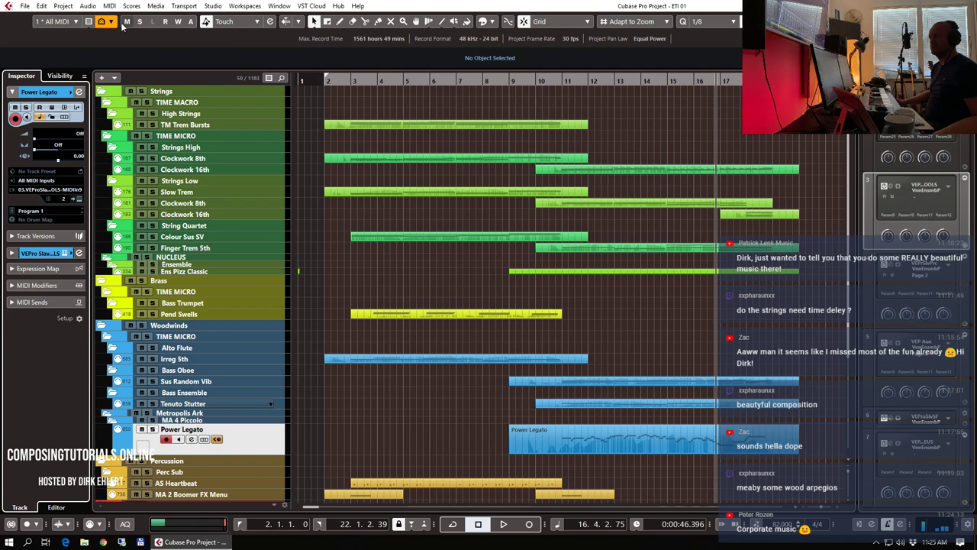
# - Switch the track list to the NUCLEUS configuration and delete the Trumpet Leg Modern part
pyautogui.click(76, 21)
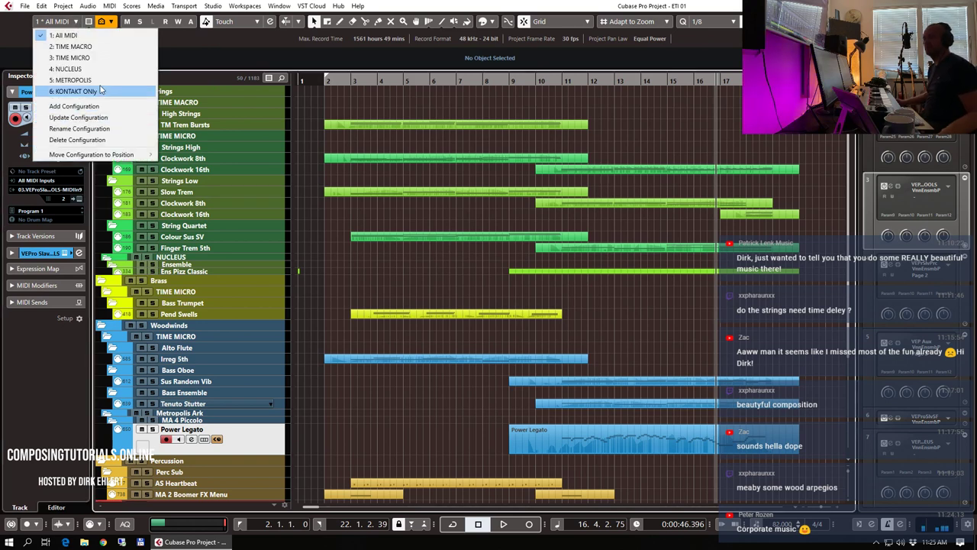
pyautogui.click(67, 69)
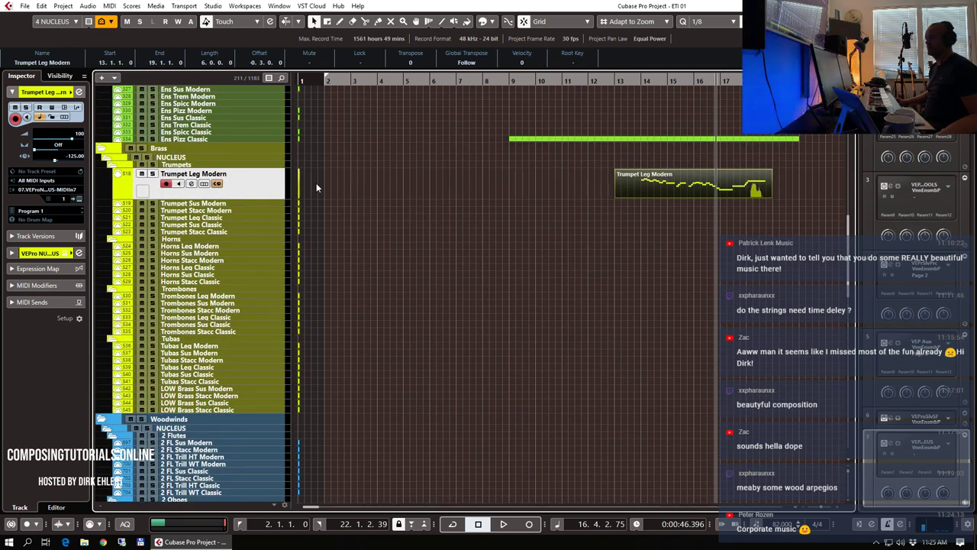
pyautogui.click(246, 166)
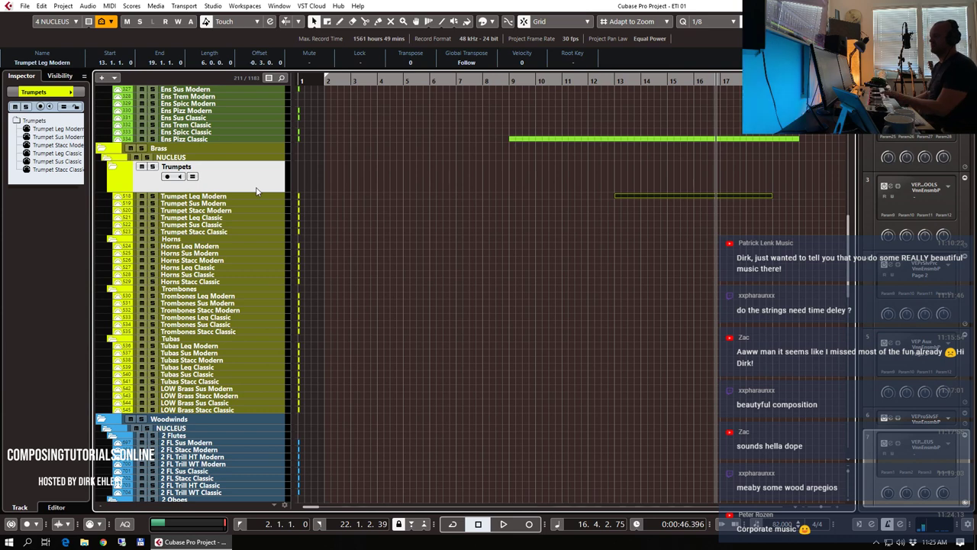
pyautogui.moveTo(633, 174); pyautogui.dragTo(680, 238)
pyautogui.press('Delete')
pyautogui.scroll(5, 680, 237)
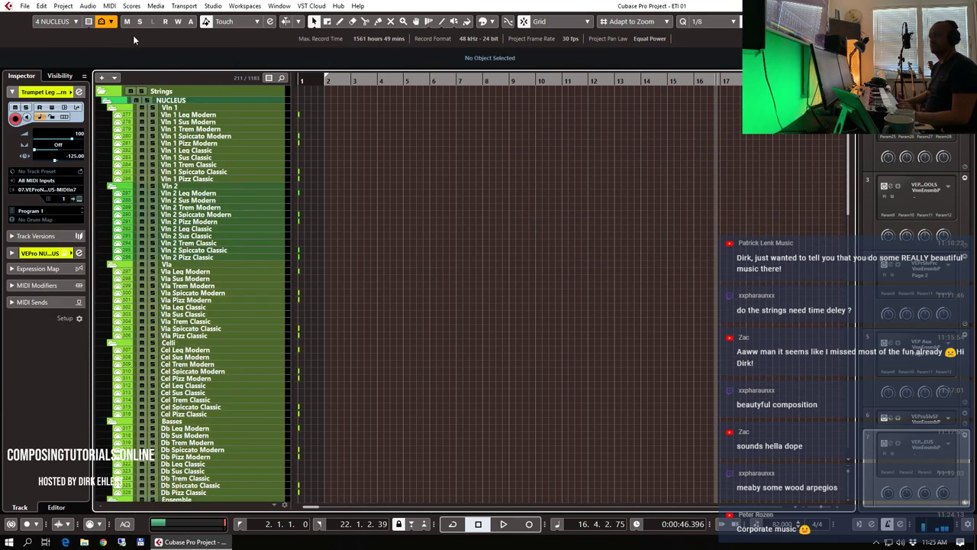
# - Switch the track list to the METROPOLIS configuration, select the MA 4 Piccolo Power Legato track, and play from bar 11
pyautogui.click(76, 21)
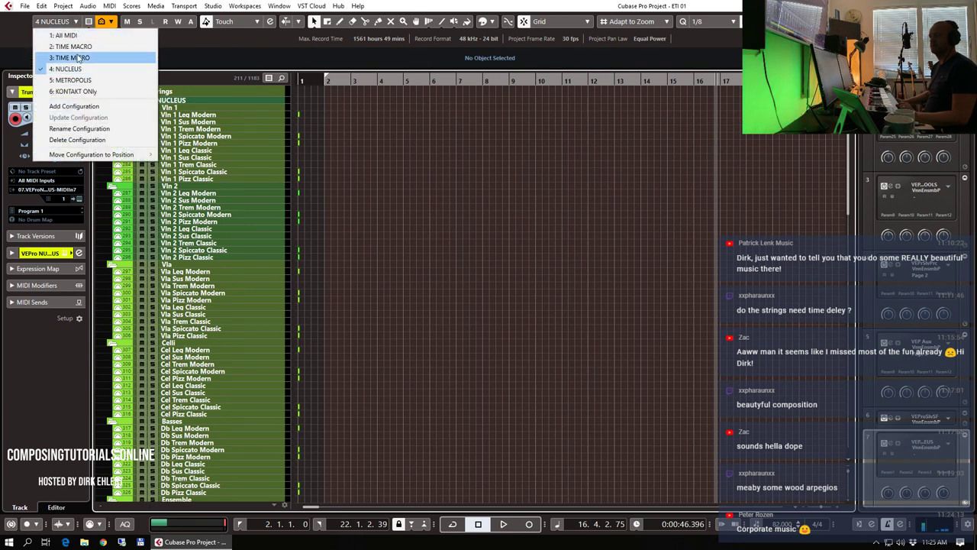
pyautogui.click(76, 70)
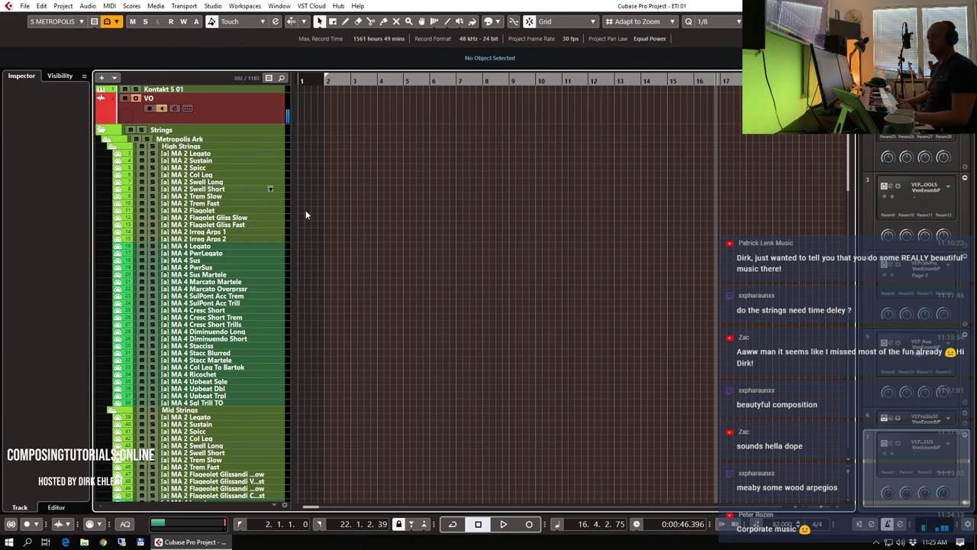
pyautogui.scroll(-15, 328, 222)
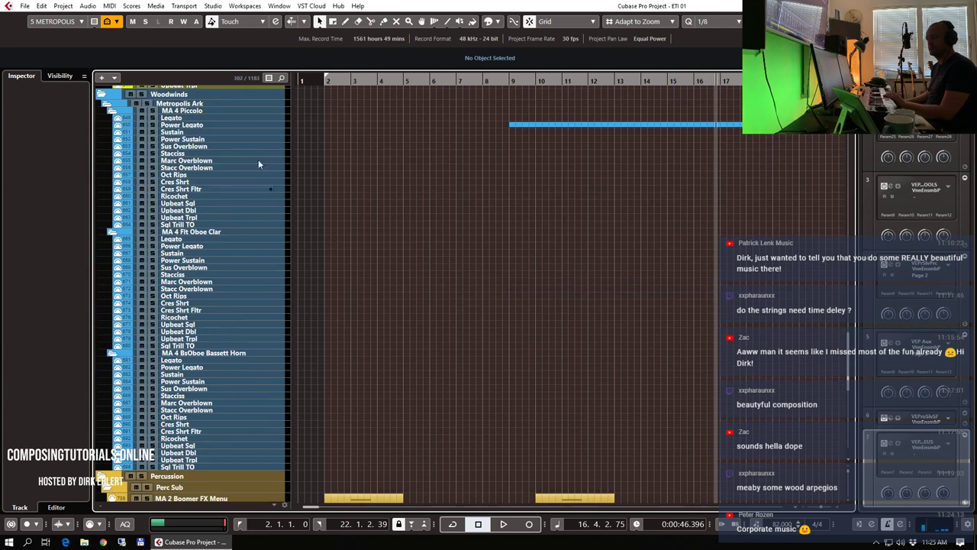
pyautogui.click(220, 126)
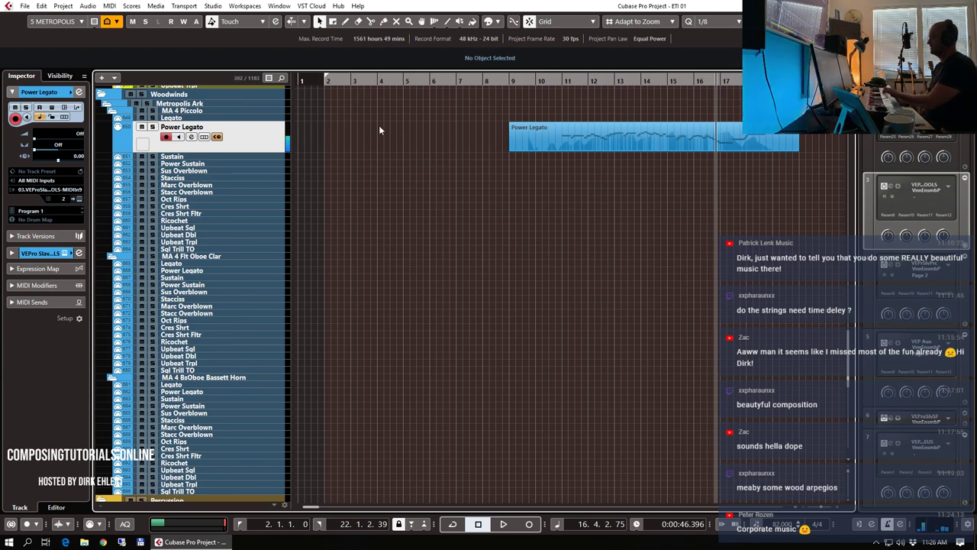
pyautogui.doubleClick(566, 84)
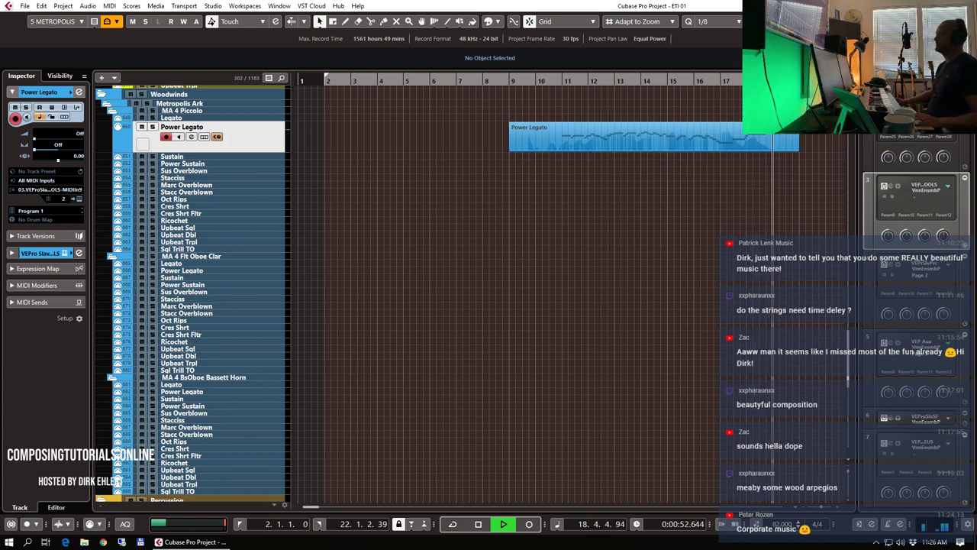
# - Trim the Power Legato part at both ends so it runs from bar 10 to bar 19
pyautogui.click(793, 146)
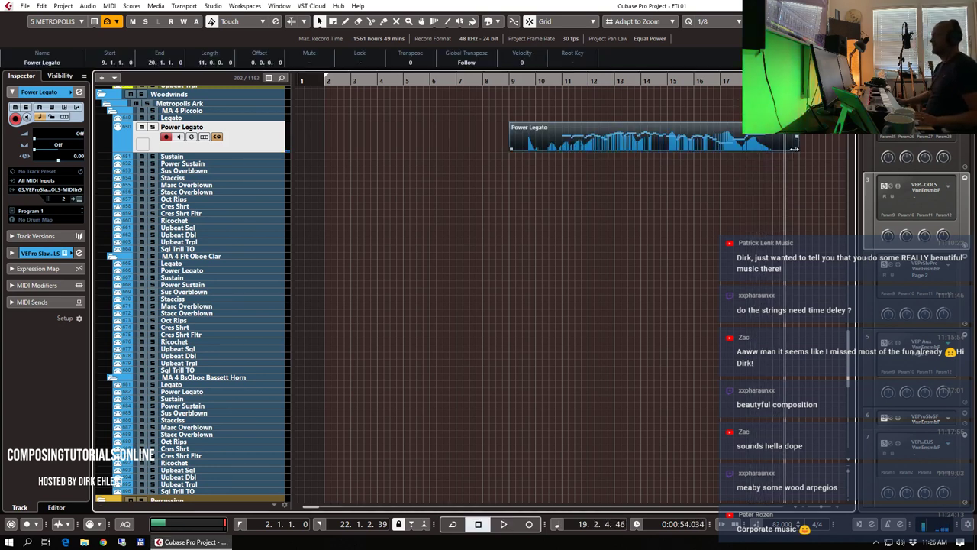
pyautogui.moveTo(789, 149); pyautogui.dragTo(763, 148)
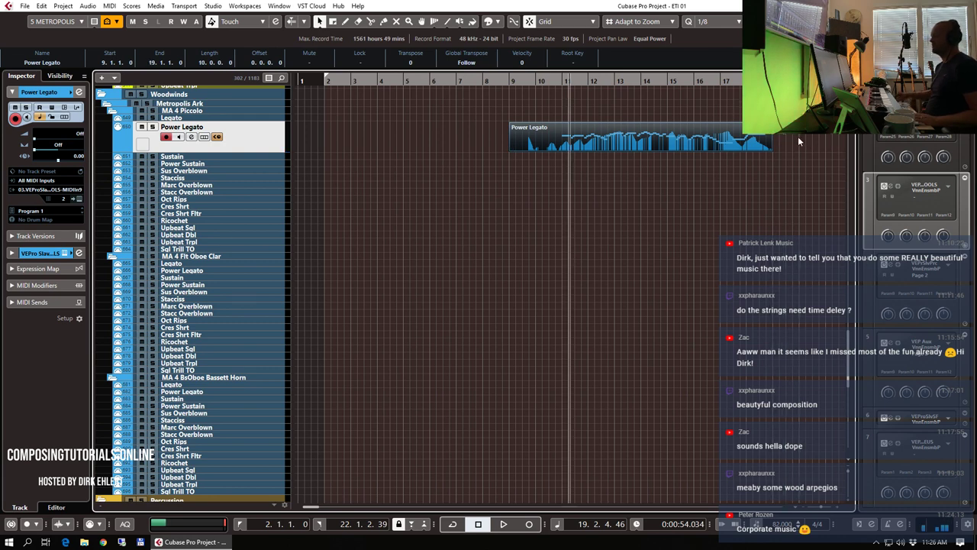
pyautogui.click(799, 138)
pyautogui.press('g')
pyautogui.press('KP_1')
pyautogui.press('h')
pyautogui.press('h')
pyautogui.press('h')
pyautogui.press('h')
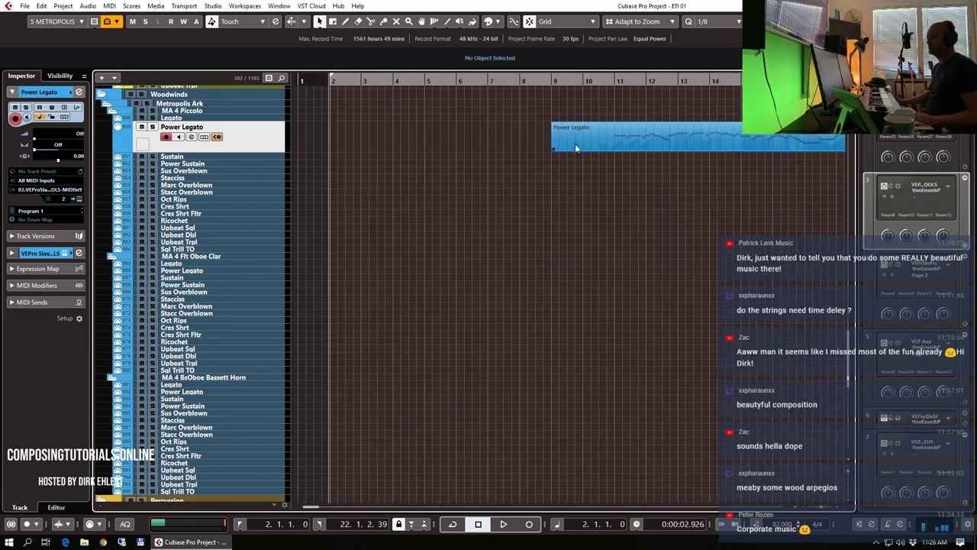
pyautogui.moveTo(631, 146); pyautogui.dragTo(646, 146)
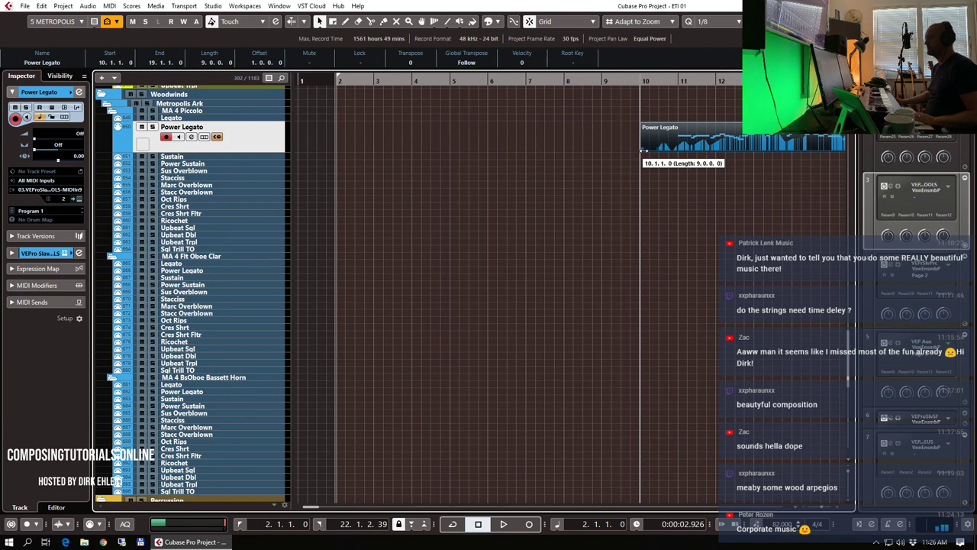
pyautogui.press('g')
pyautogui.press('g')
# - Show only the tracks that contain data and play the whole arrangement from bar 2 to bar 19
pyautogui.scroll(20, 478, 170)
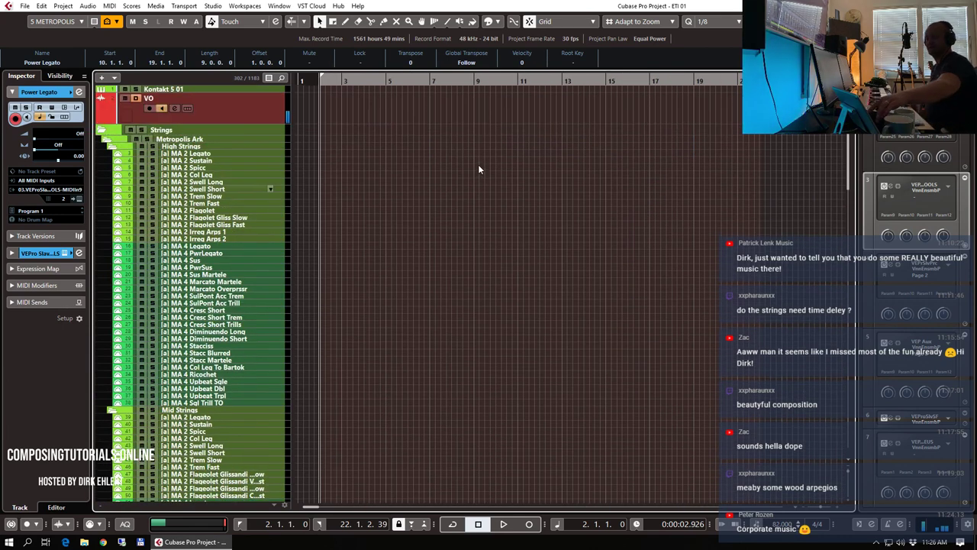
pyautogui.hotkey('ctrl', 'shift', 'd')
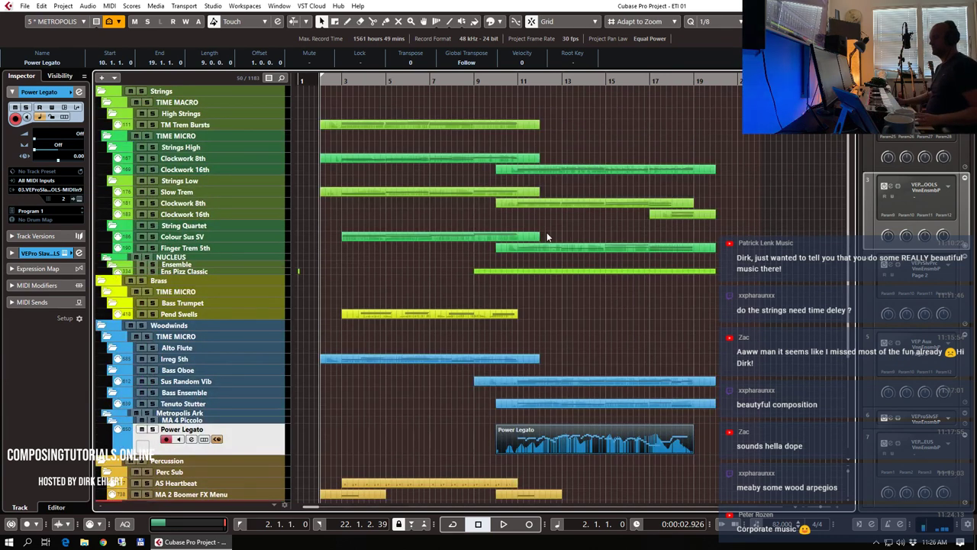
pyautogui.press('space')
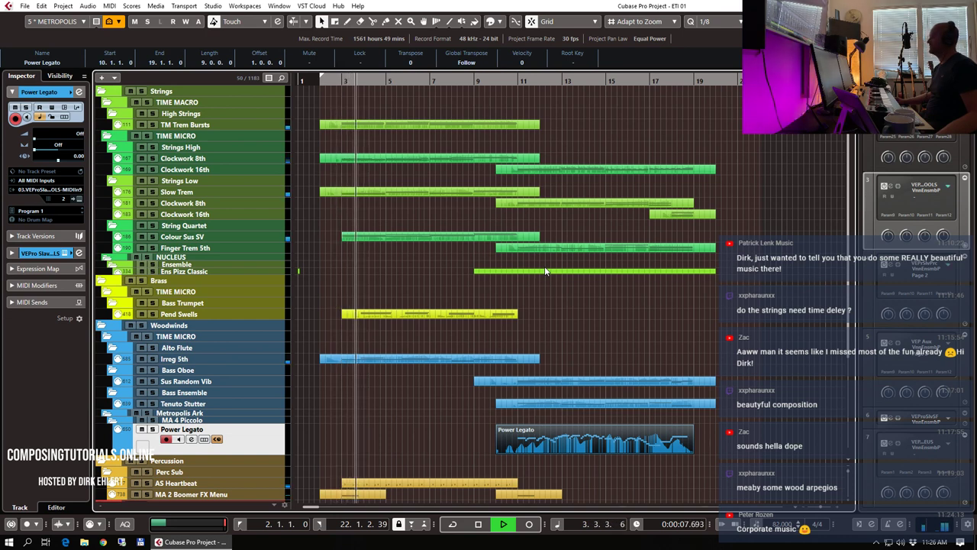
pyautogui.scroll(-5, 481, 210)
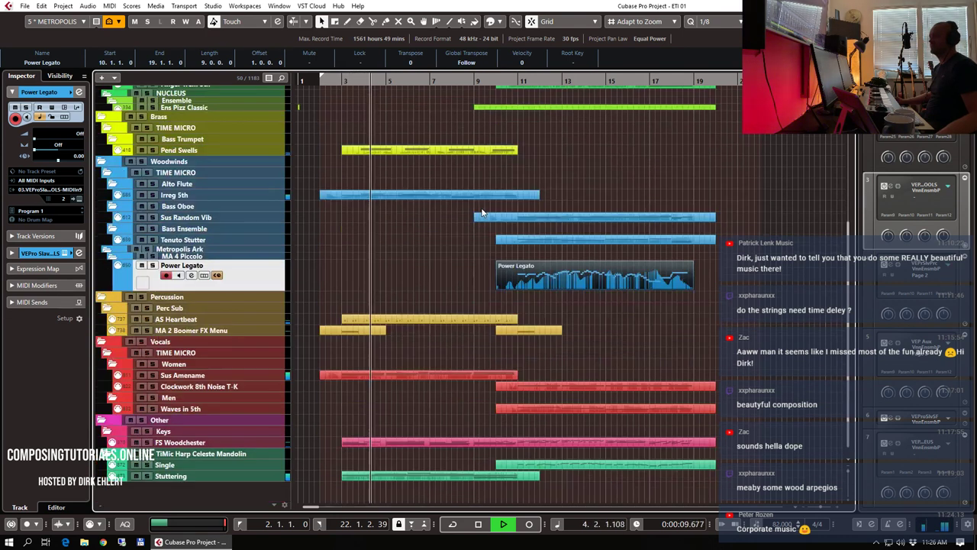
pyautogui.scroll(3, 480, 213)
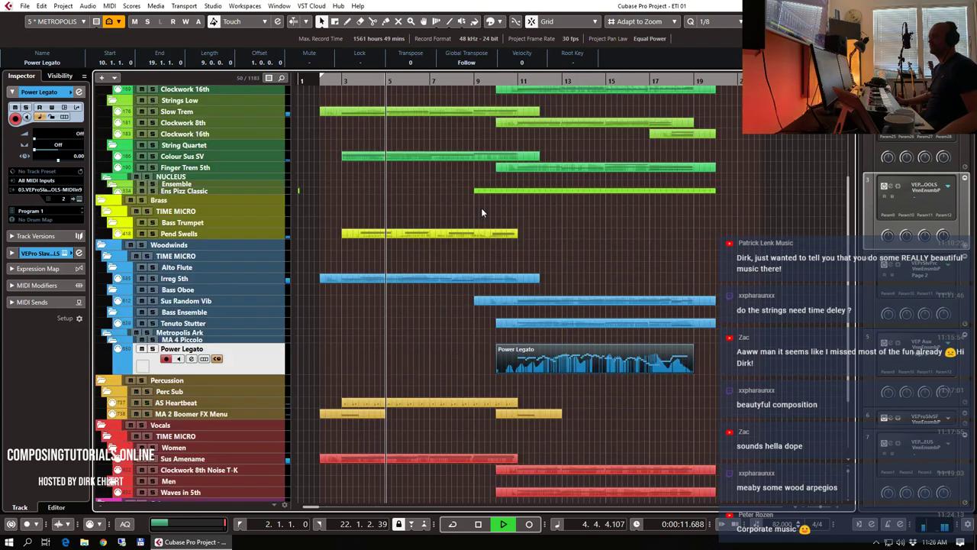
pyautogui.scroll(-3, 480, 213)
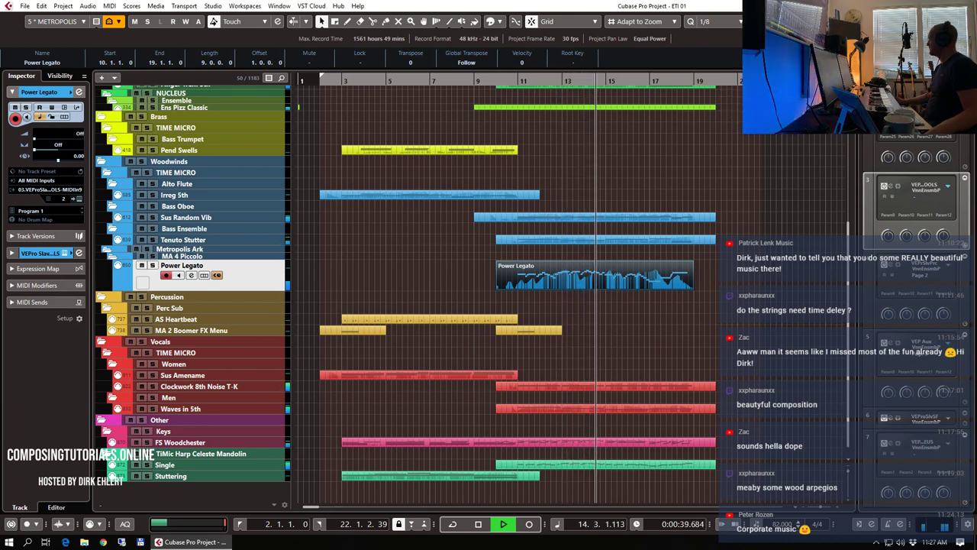
pyautogui.click(753, 277)
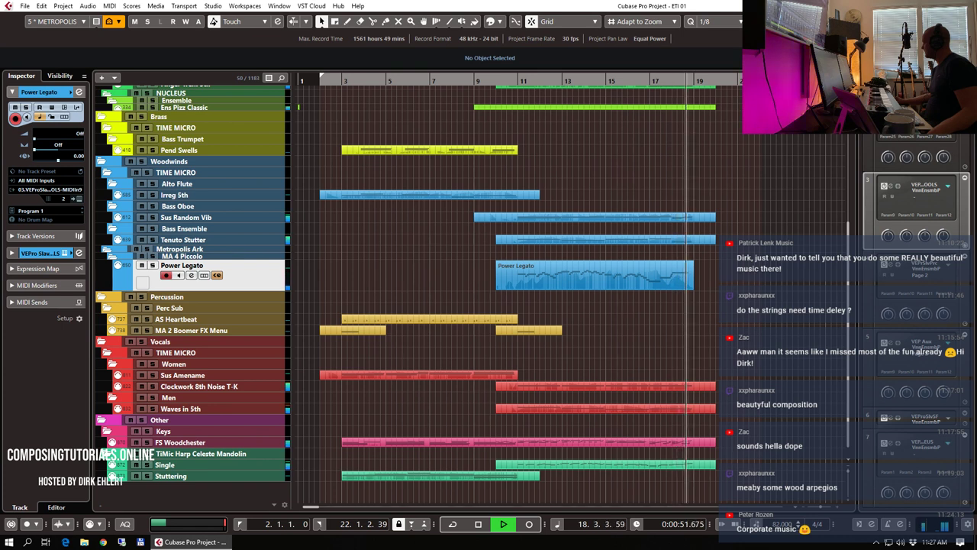
pyautogui.press('space')
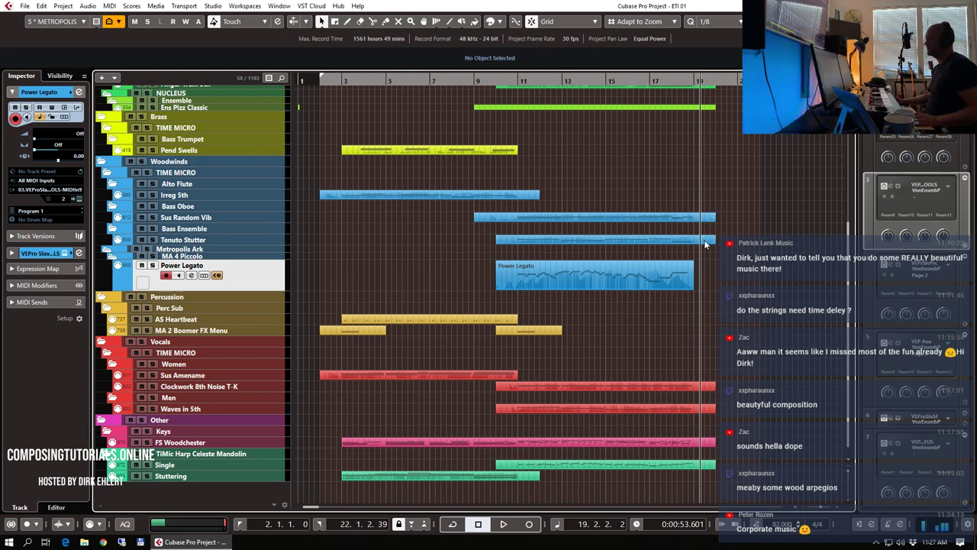
# - Trim the ends of the overhanging woodwind parts and the string parts ending at bar 20 back to bar 19
pyautogui.moveTo(712, 240)
pyautogui.mouseDown()
pyautogui.moveTo(717, 250)
pyautogui.moveTo(694, 240)
pyautogui.mouseUp()
pyautogui.click(758, 243)
pyautogui.press('h')
pyautogui.press('h')
pyautogui.scroll(4, 599, 131)
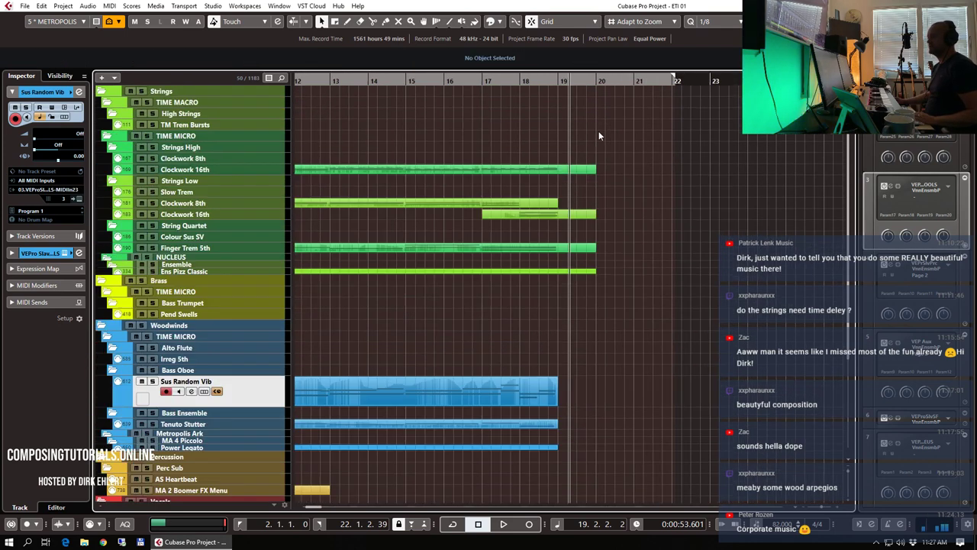
pyautogui.moveTo(595, 142); pyautogui.dragTo(608, 276)
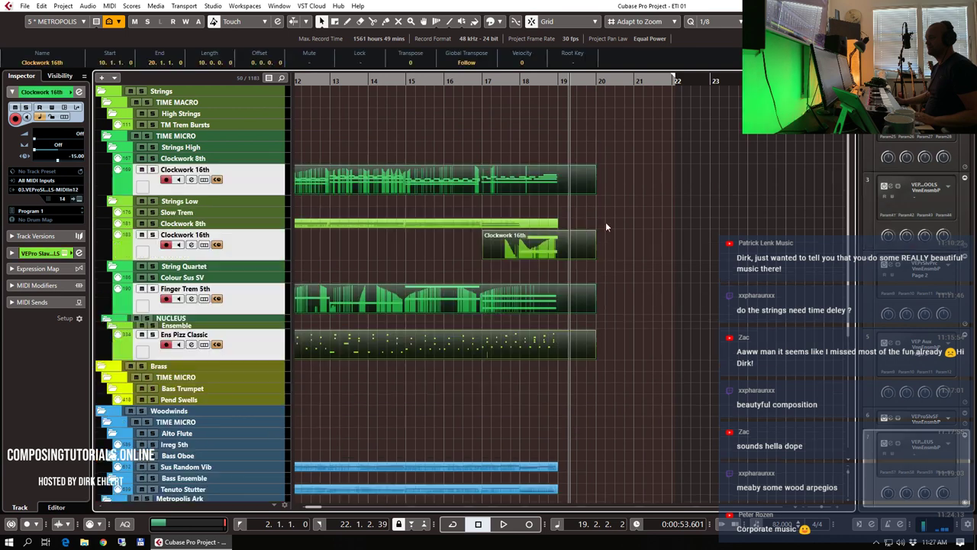
pyautogui.moveTo(593, 187); pyautogui.dragTo(557, 190)
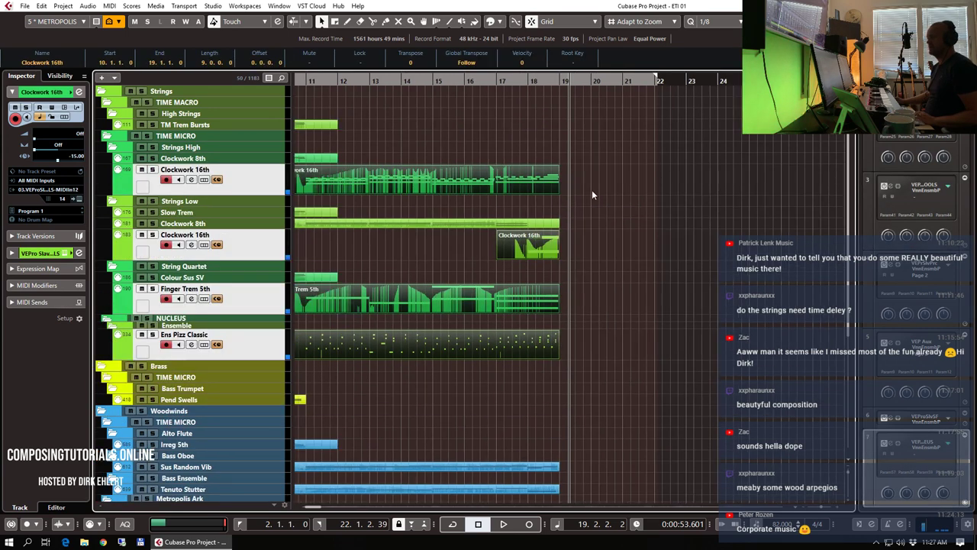
# - Play the arrangement from about bar 17 to check the ending at bar 19
pyautogui.press('g')
pyautogui.press('g')
pyautogui.press('g')
pyautogui.click(534, 87)
pyautogui.press('space')
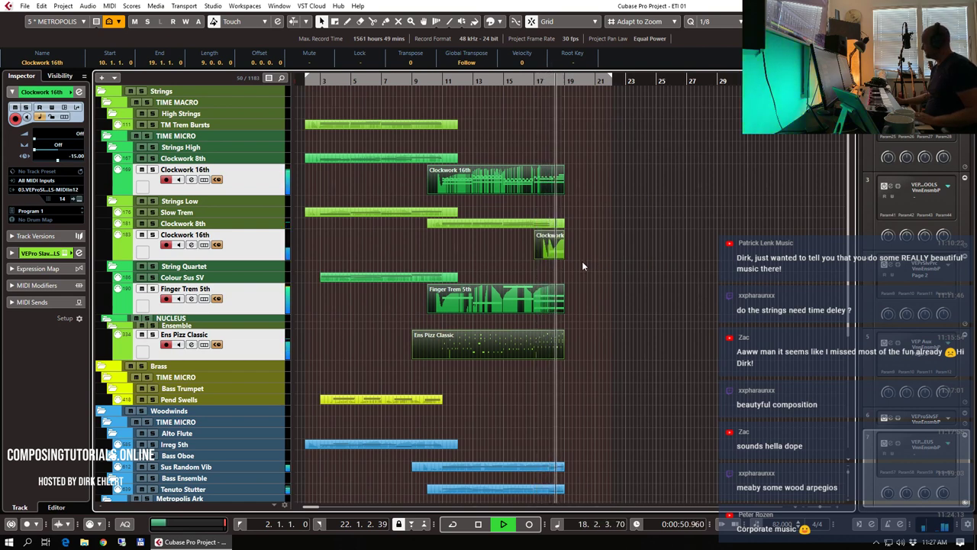
pyautogui.click(596, 182)
pyautogui.press('space')
# - Record a new ending on the FS Woodchester track starting from bar 17
pyautogui.scroll(-3, 555, 404)
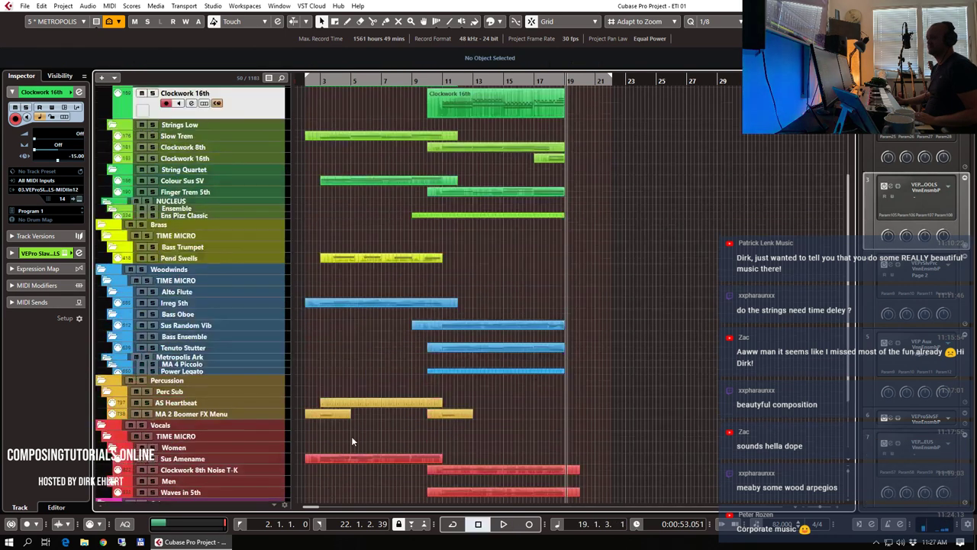
pyautogui.scroll(-3, 345, 448)
pyautogui.click(246, 440)
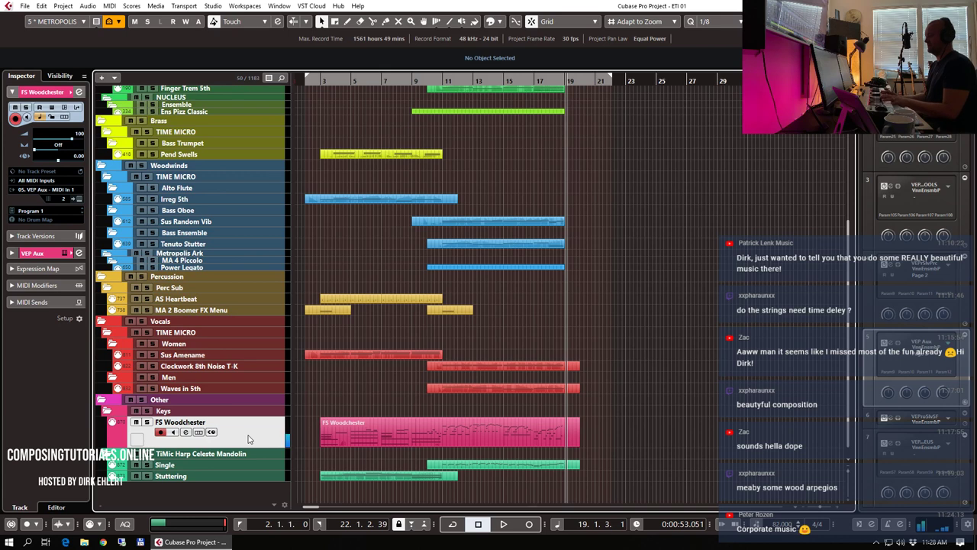
pyautogui.click(536, 77)
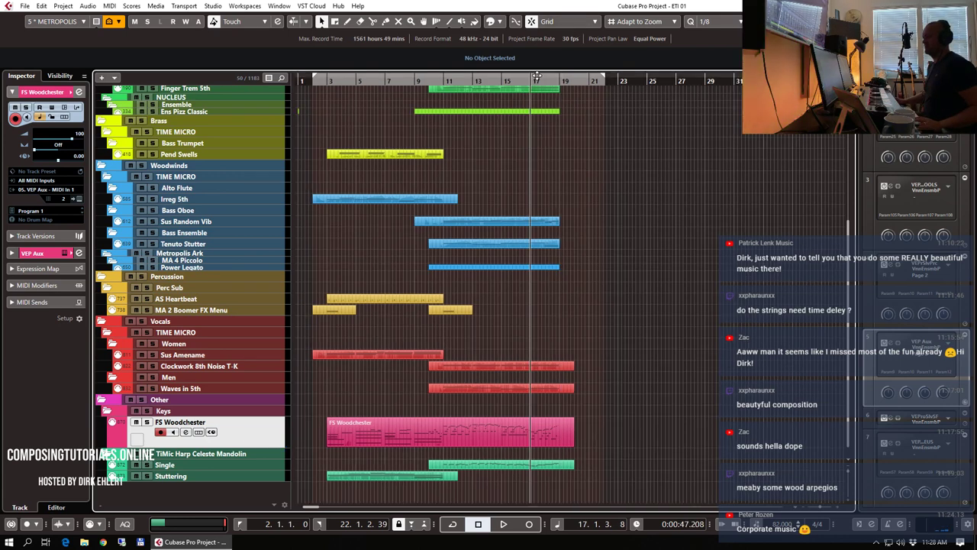
pyautogui.press('KP_Multiply')
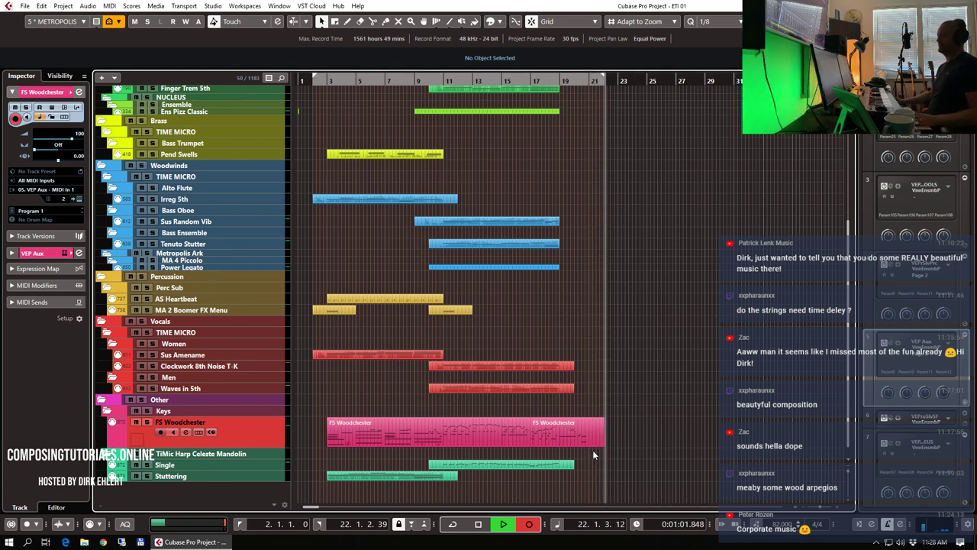
pyautogui.press('space')
# - Glue the FS Woodchester parts into one part and open it in the Key Editor
pyautogui.click(571, 440)
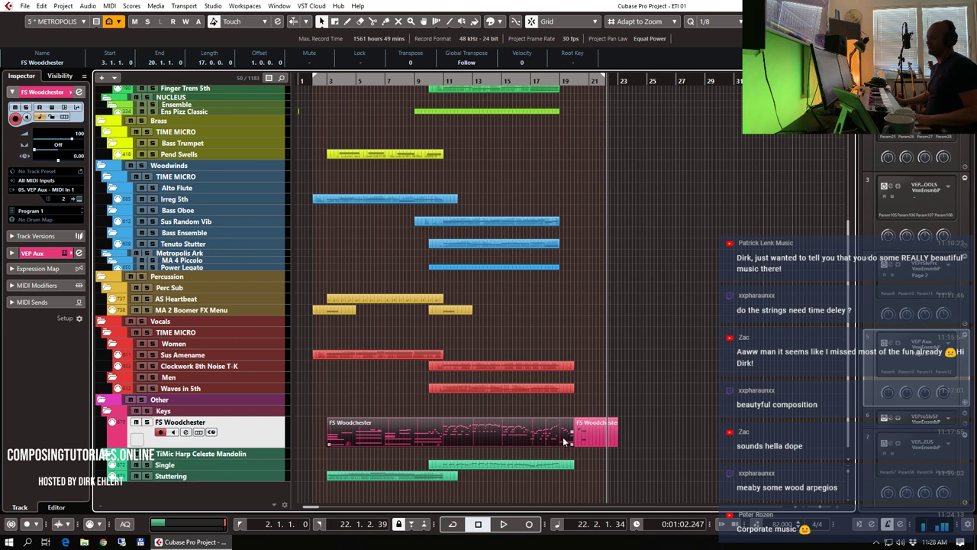
pyautogui.doubleClick(563, 438)
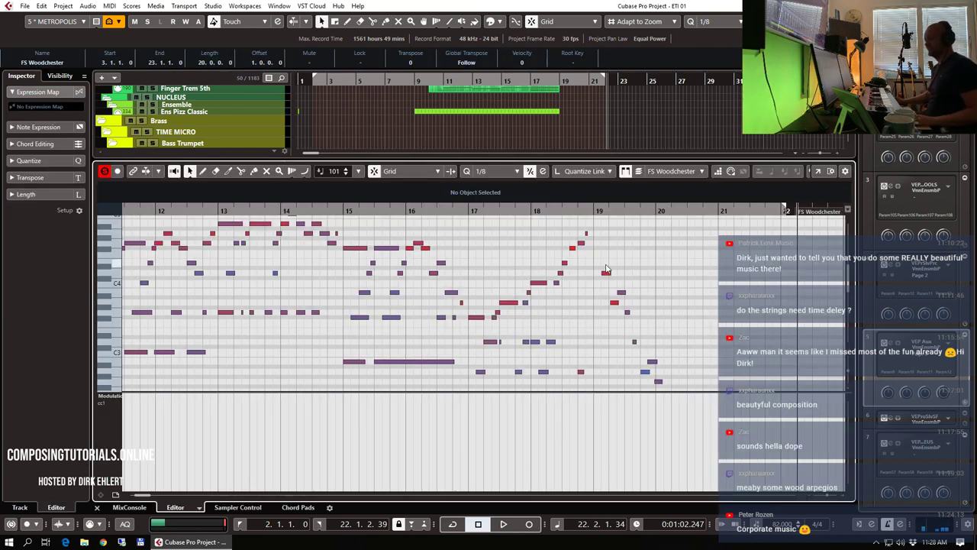
pyautogui.scroll(-3, 610, 267)
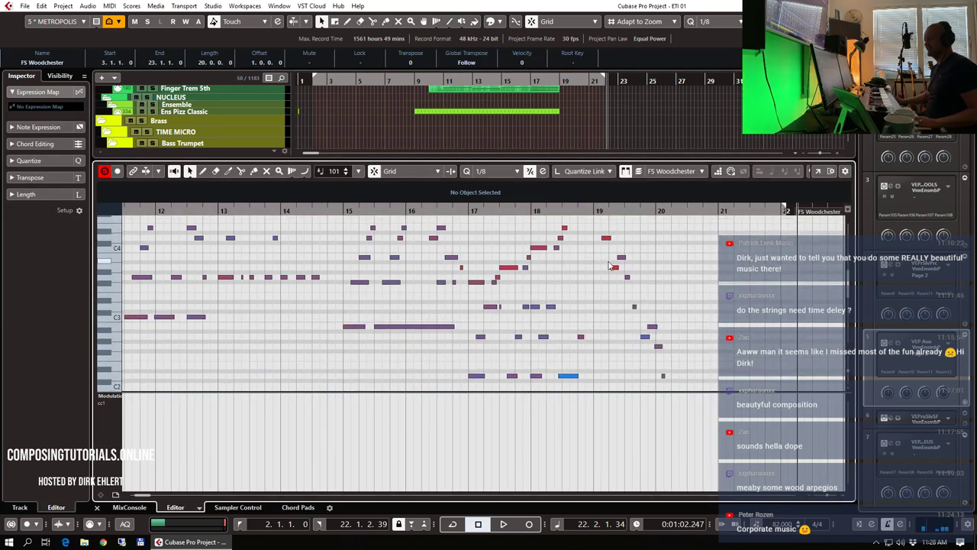
pyautogui.scroll(-6, 612, 265)
pyautogui.scroll(-1, 620, 257)
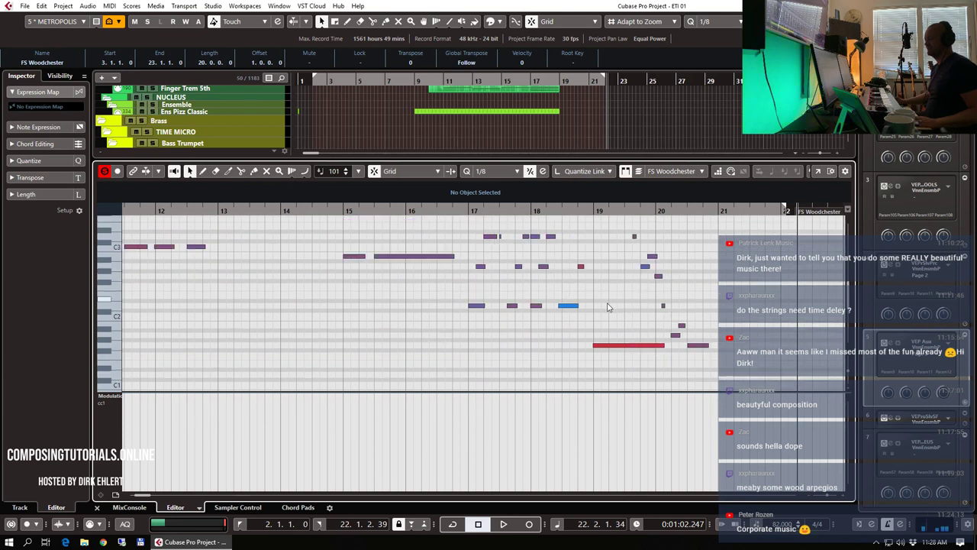
# - Select the long G1 note at bar 19, play the FS Woodchester ending from bar 18, and close the editor
pyautogui.click(622, 298)
pyautogui.click(557, 209)
pyautogui.press('space')
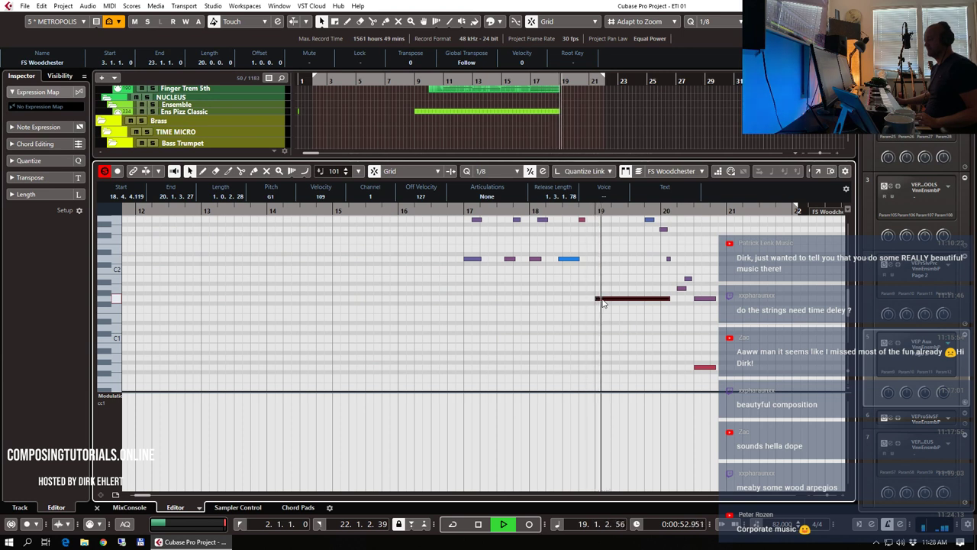
pyautogui.scroll(5, 637, 287)
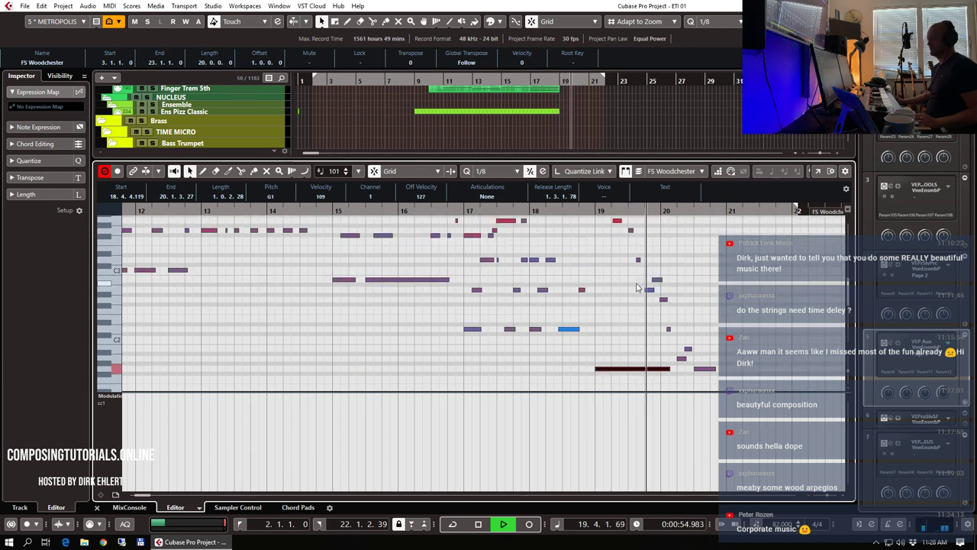
pyautogui.scroll(-8, 691, 290)
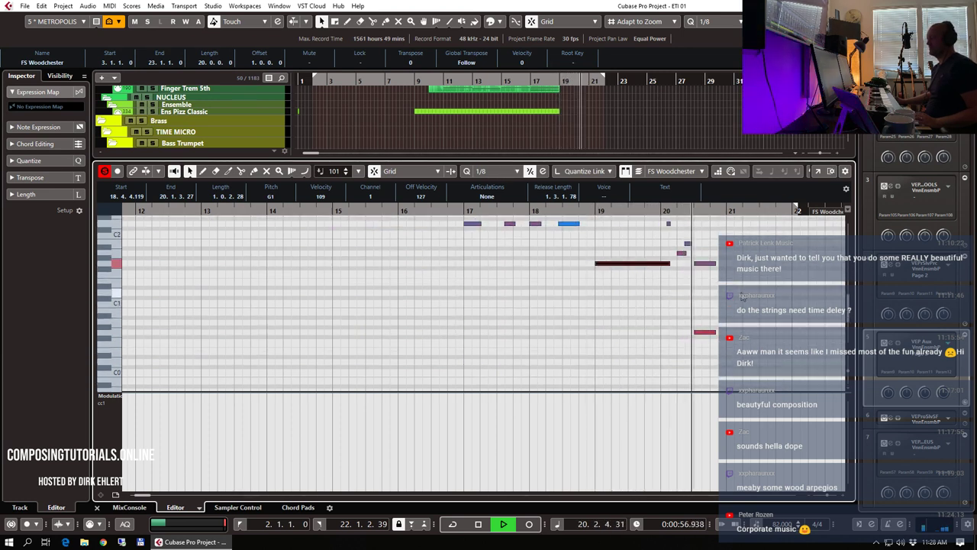
pyautogui.press('space')
pyautogui.press('Return')
# - Set the playback position to bar 17 and switch the track list to the TIME MICRO configuration
pyautogui.click(530, 80)
pyautogui.scroll(5, 744, 364)
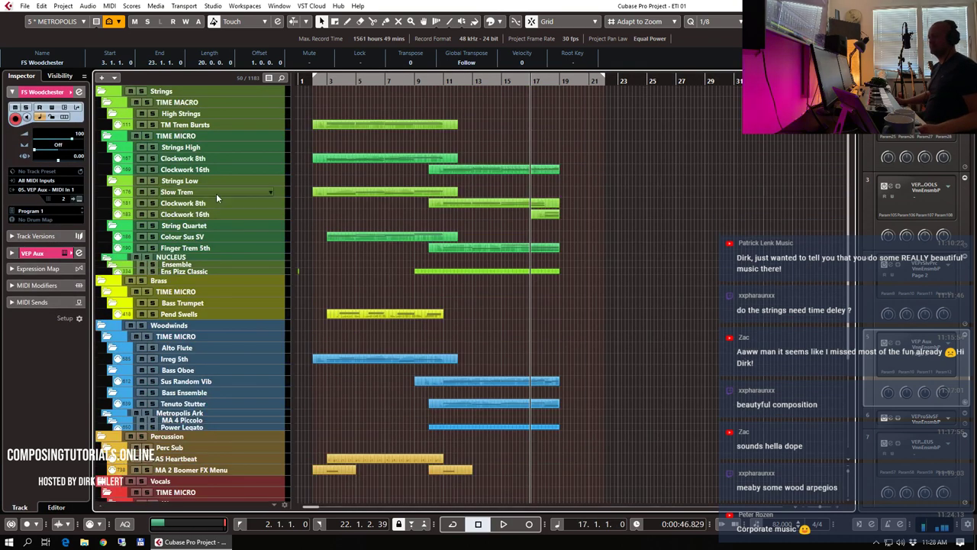
pyautogui.click(80, 21)
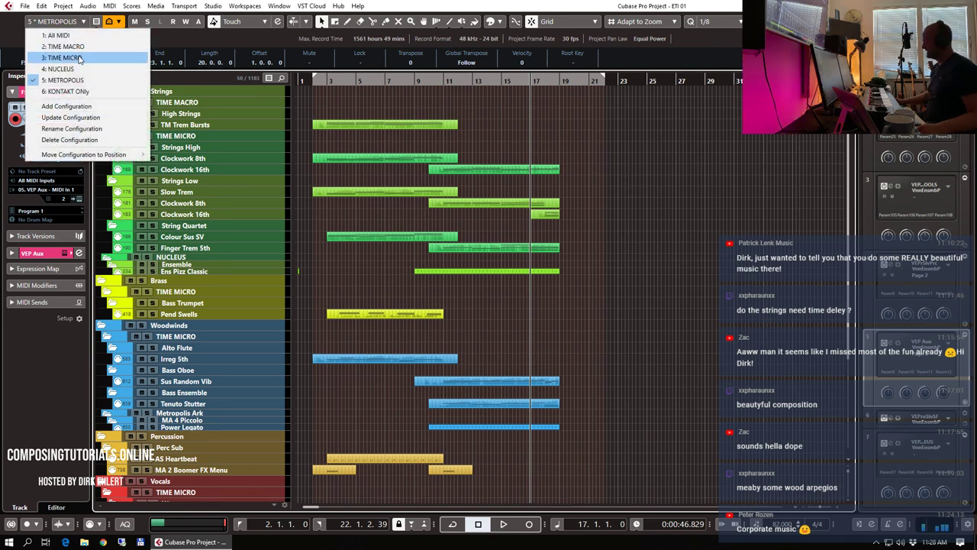
pyautogui.click(86, 58)
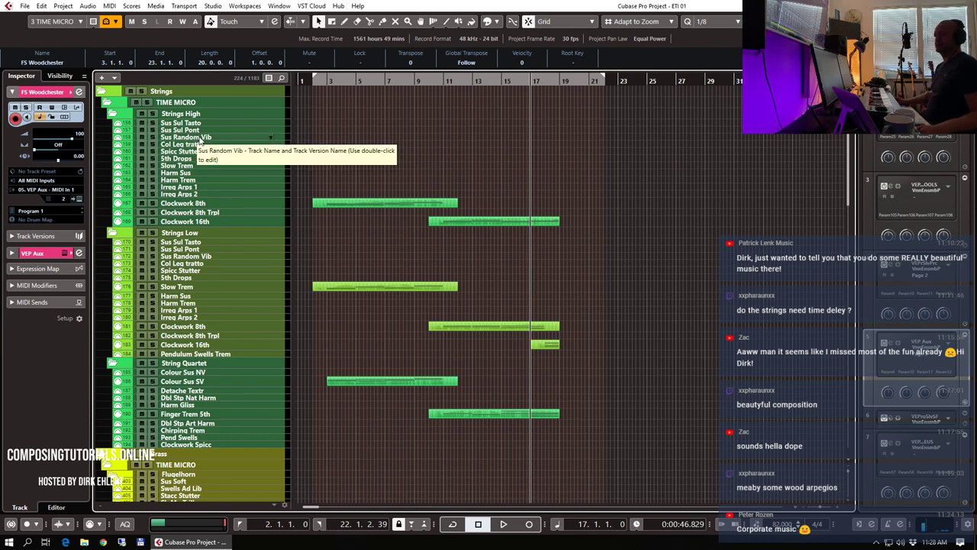
# - Record a take on the Strings High Sus Random Vib track from bar 17 and delete it
pyautogui.click(185, 138)
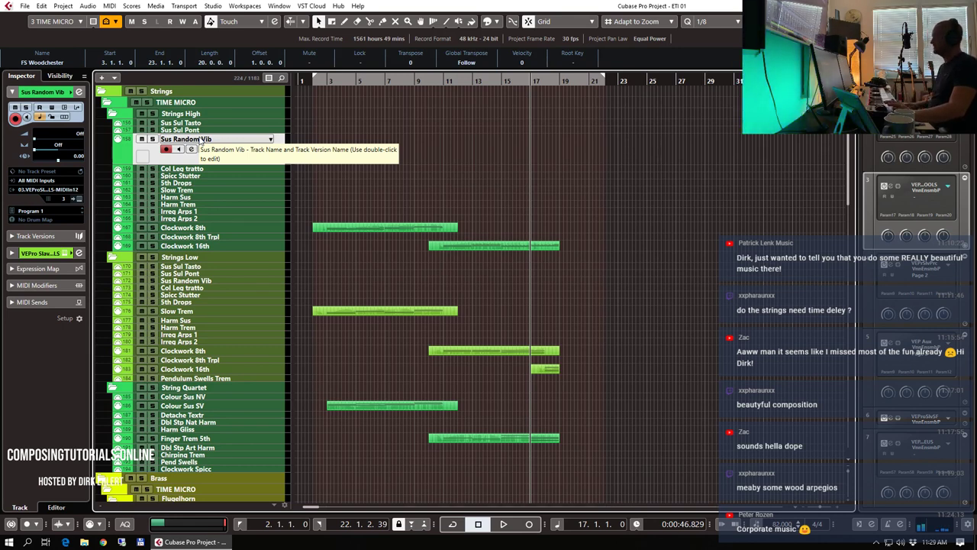
pyautogui.press('KP_Multiply')
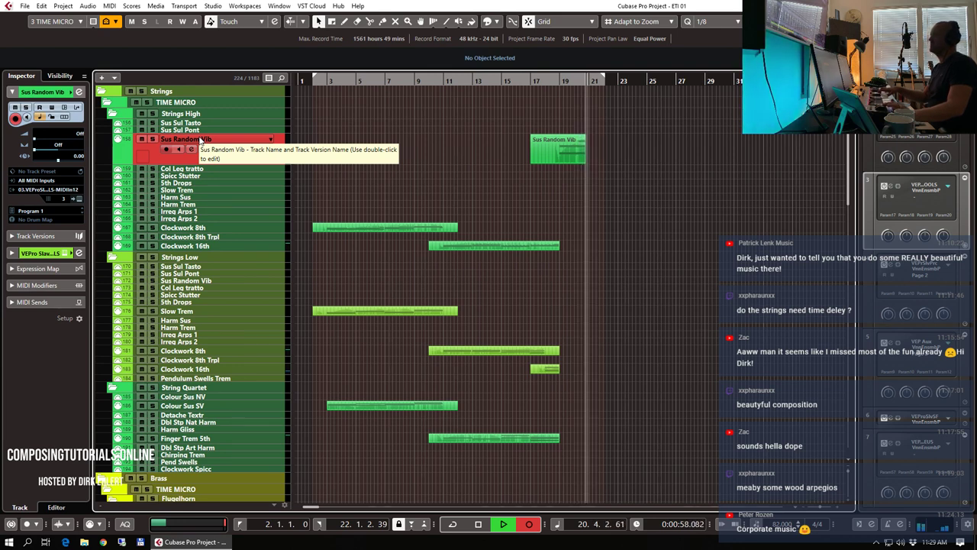
pyautogui.press('space')
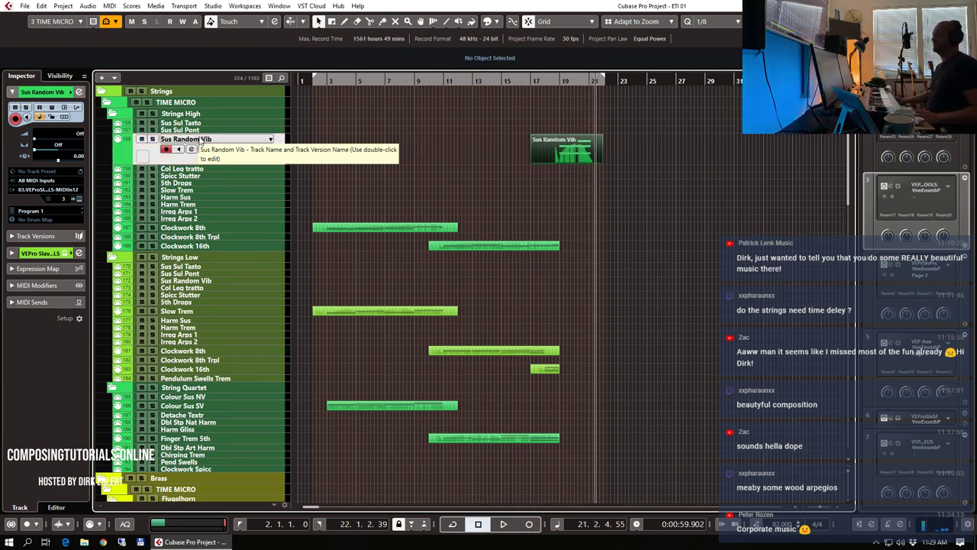
pyautogui.press('Delete')
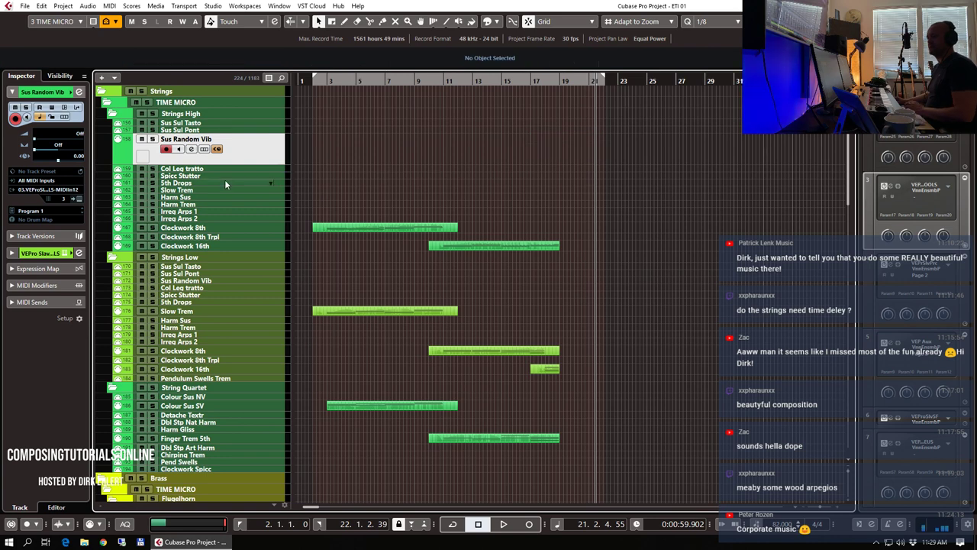
# - Record a sustained ending on the Strings High Slow Trem track from bar 18
pyautogui.click(209, 190)
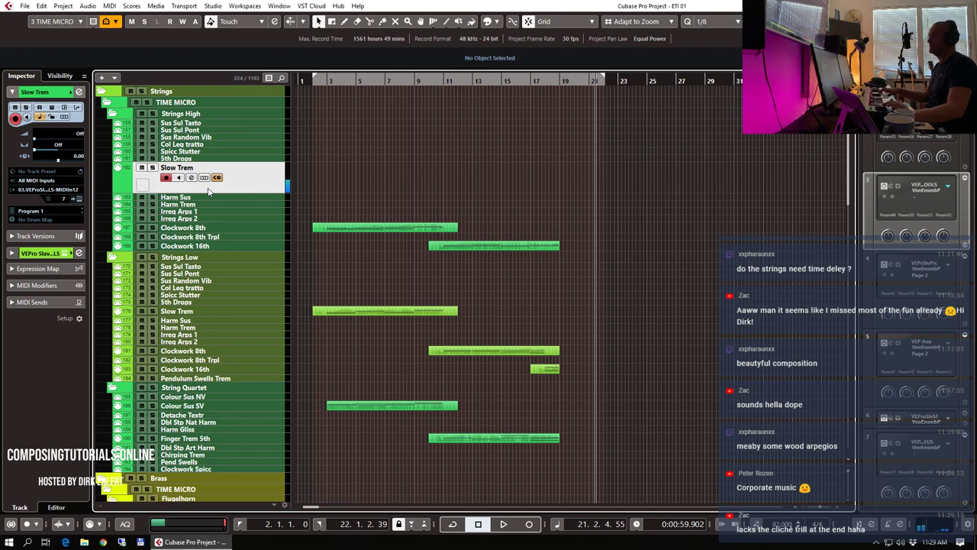
pyautogui.click(545, 85)
pyautogui.press('KP_Multiply')
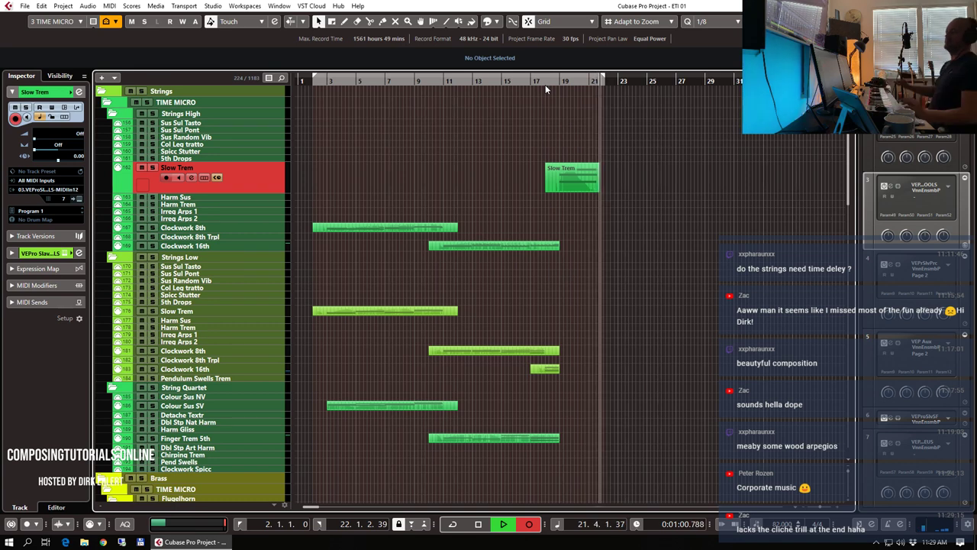
pyautogui.press('space')
# - Record an ending on the women's Sus Mumbling vocal track from bar 18
pyautogui.scroll(-15, 572, 197)
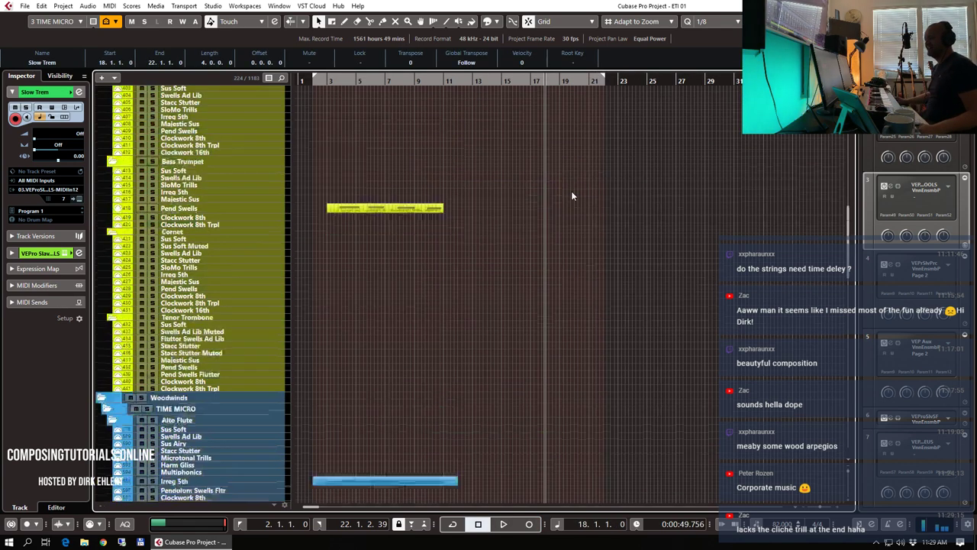
pyautogui.scroll(-10, 572, 196)
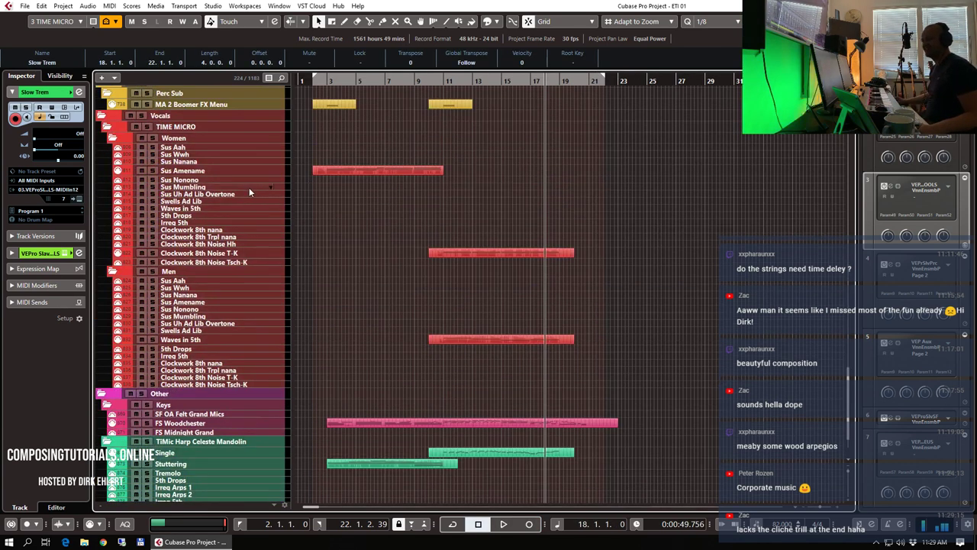
pyautogui.click(226, 187)
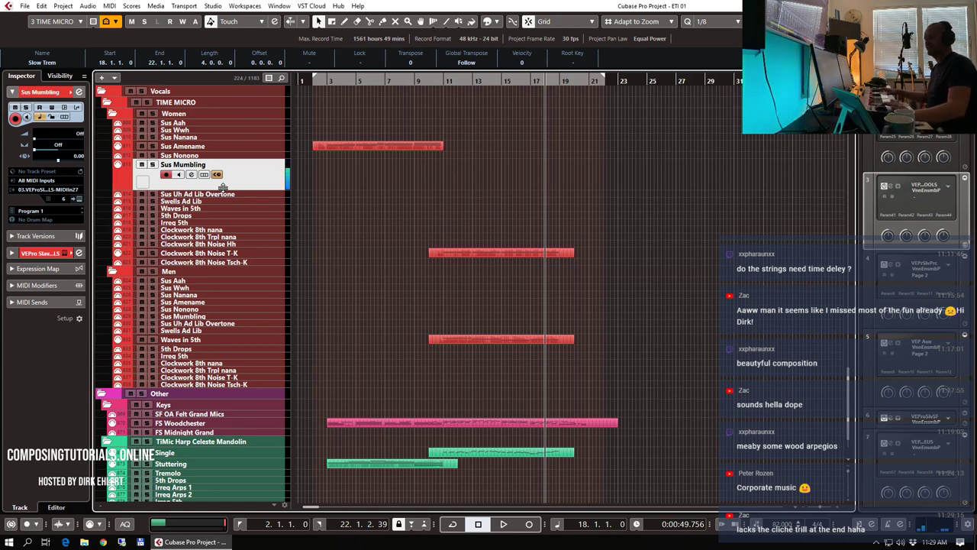
pyautogui.press('KP_Multiply')
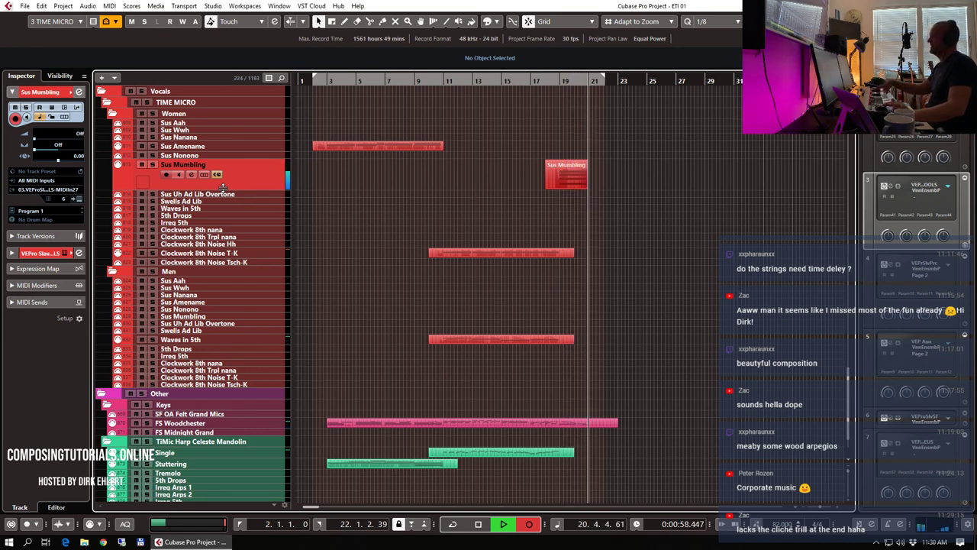
pyautogui.press('space')
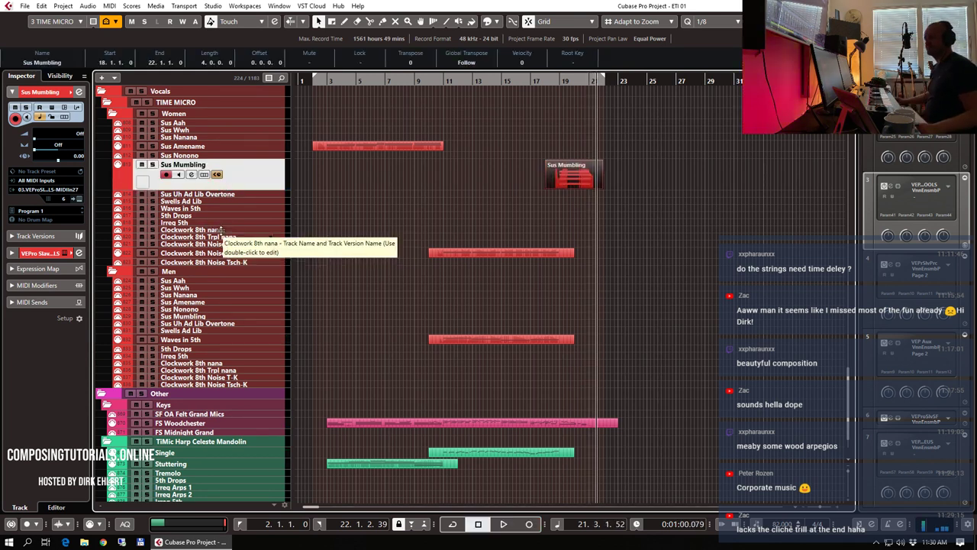
# - Try the women's Swells Ad Lib and Sus Nonono tracks, and record a Sus Nanana part from bar 18
pyautogui.click(197, 201)
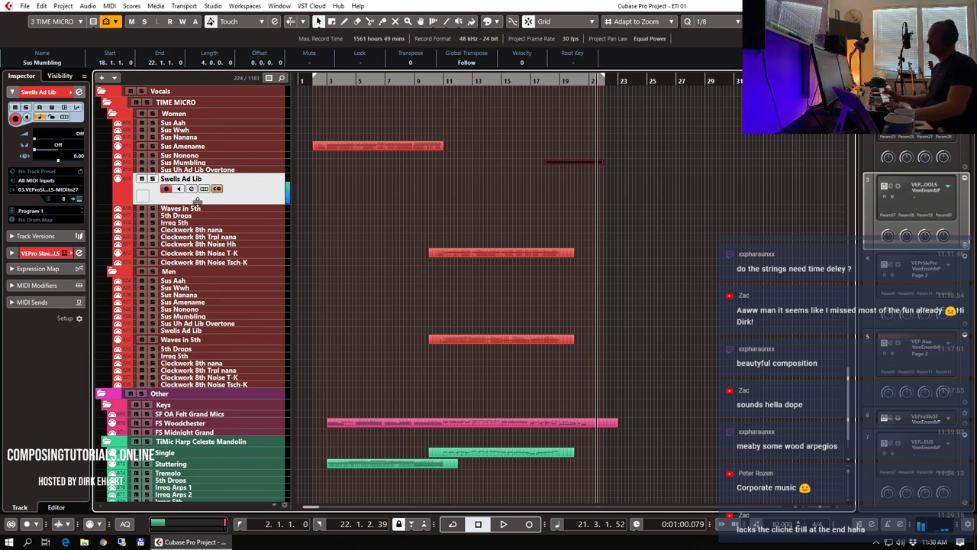
pyautogui.click(201, 156)
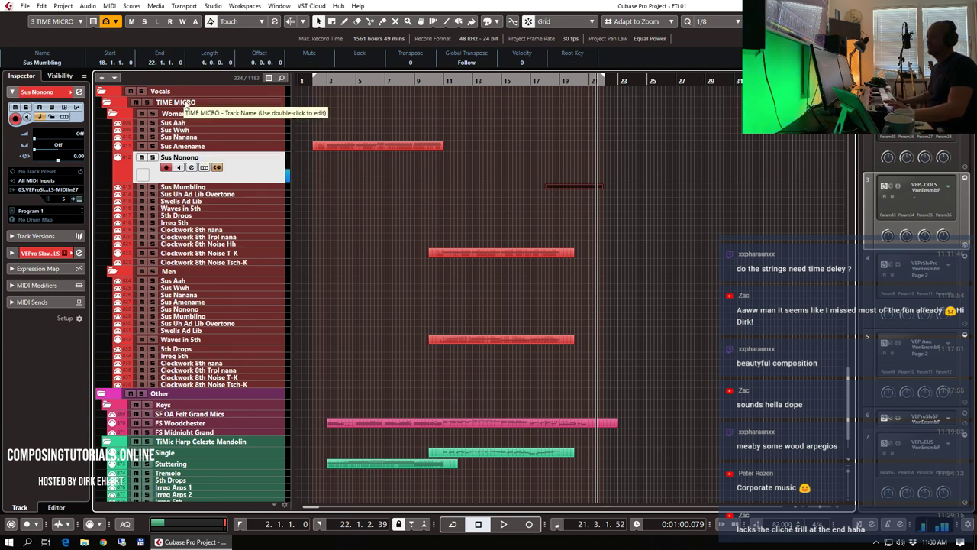
pyautogui.click(185, 138)
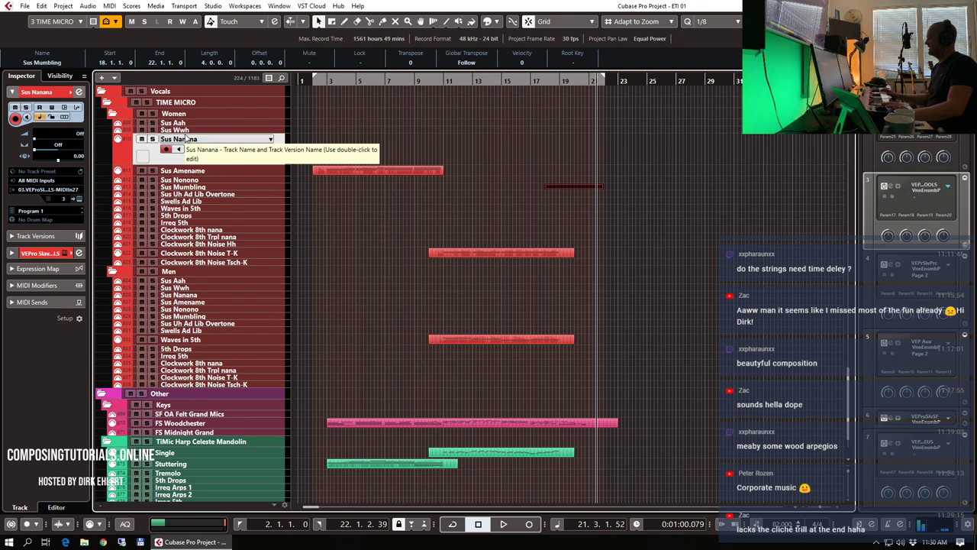
pyautogui.click(545, 82)
pyautogui.press('KP_Multiply')
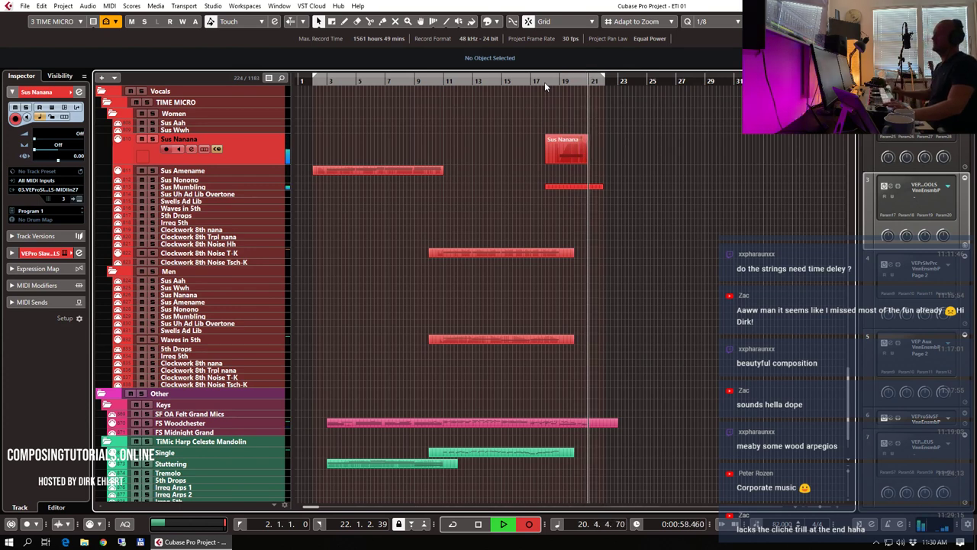
pyautogui.press('space')
# - Record a sustained ending on the women's Sus Aah vocal track from bar 18
pyautogui.click(180, 124)
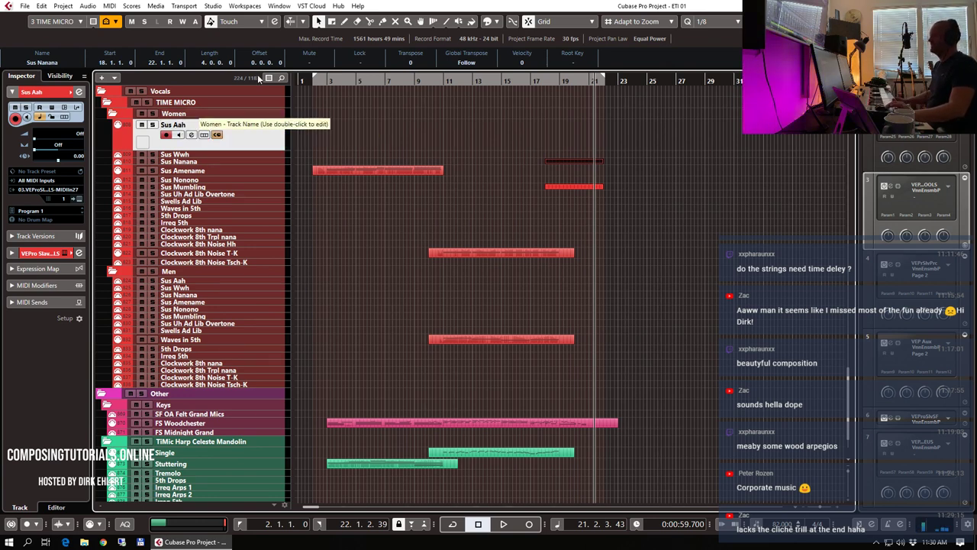
pyautogui.click(543, 81)
pyautogui.press('KP_Multiply')
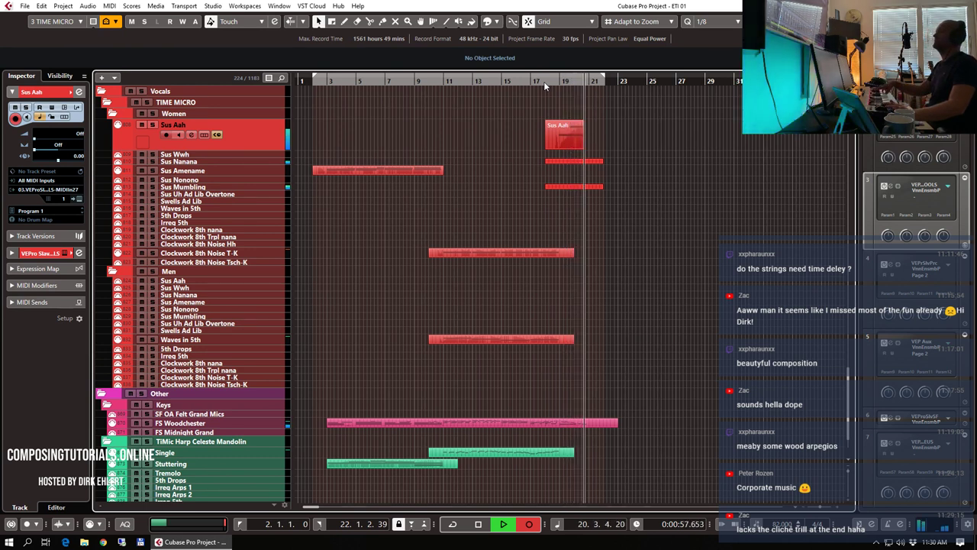
pyautogui.press('space')
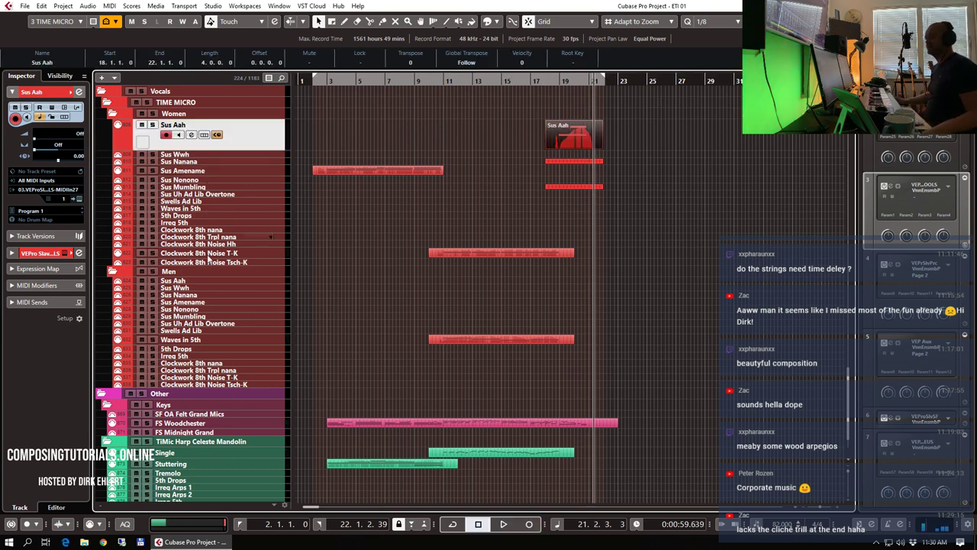
# - Record an ending part on the men's Sus Aah vocal track from bar 18
pyautogui.click(203, 283)
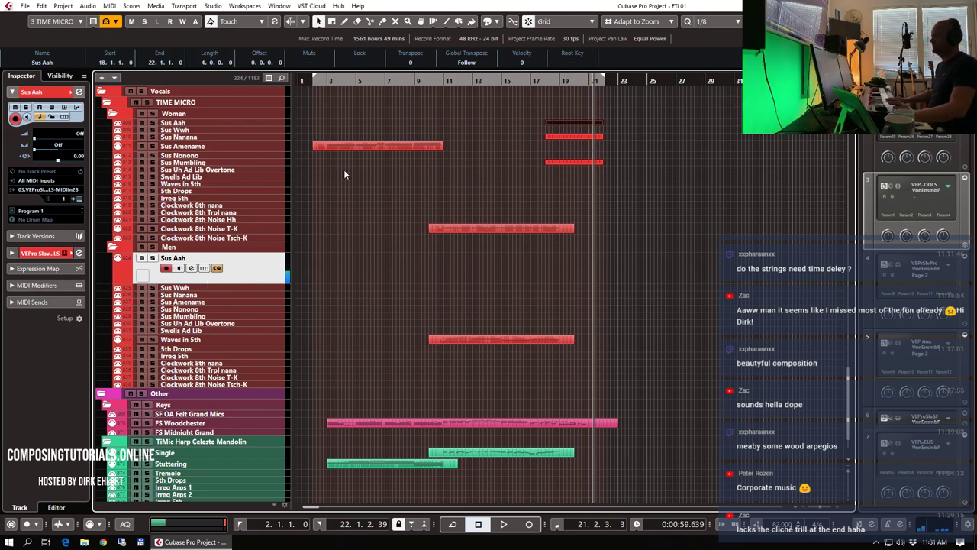
pyautogui.moveTo(547, 79); pyautogui.dragTo(547, 81)
pyautogui.press('KP_Multiply')
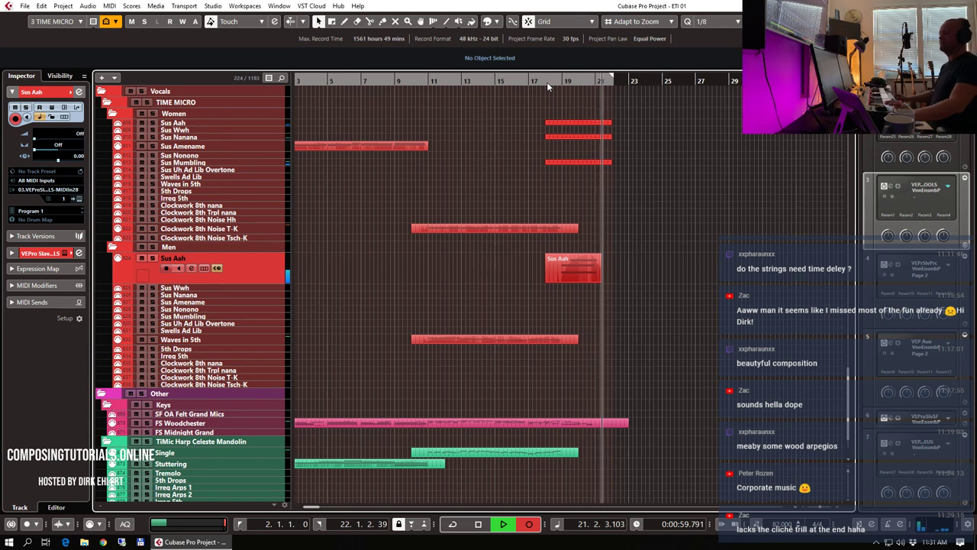
pyautogui.press('space')
# - Record an additional ending part on the men's Waves in 5th vocal track from bar 18
pyautogui.click(231, 339)
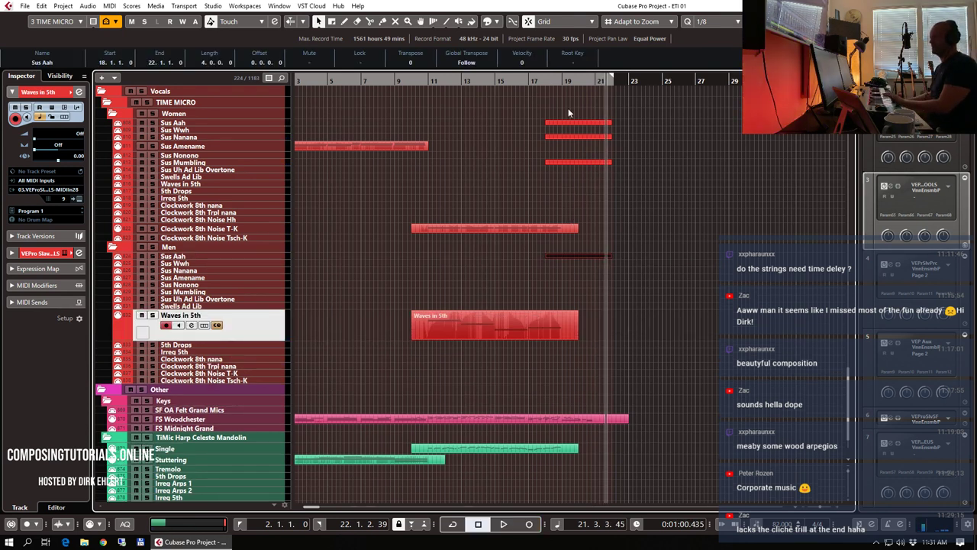
pyautogui.click(546, 81)
pyautogui.press('KP_Multiply')
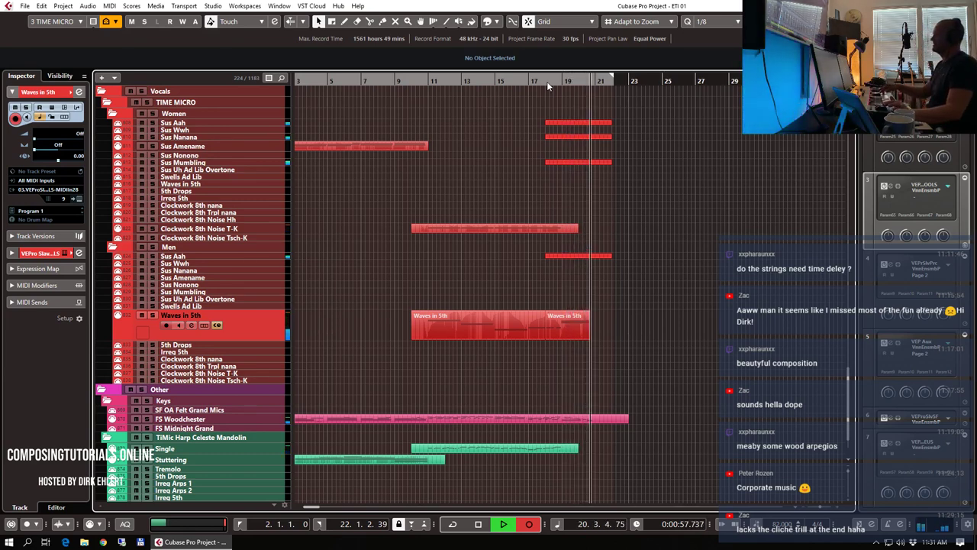
pyautogui.press('space')
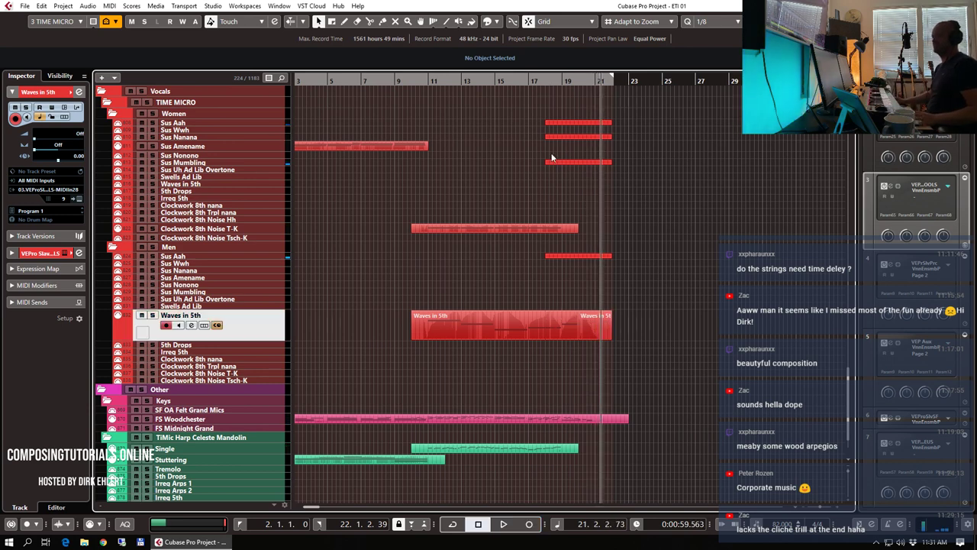
# - Record an ending on the Contrabass Clarinet Swells Ad Lib track from bar 18
pyautogui.scroll(-15, 618, 194)
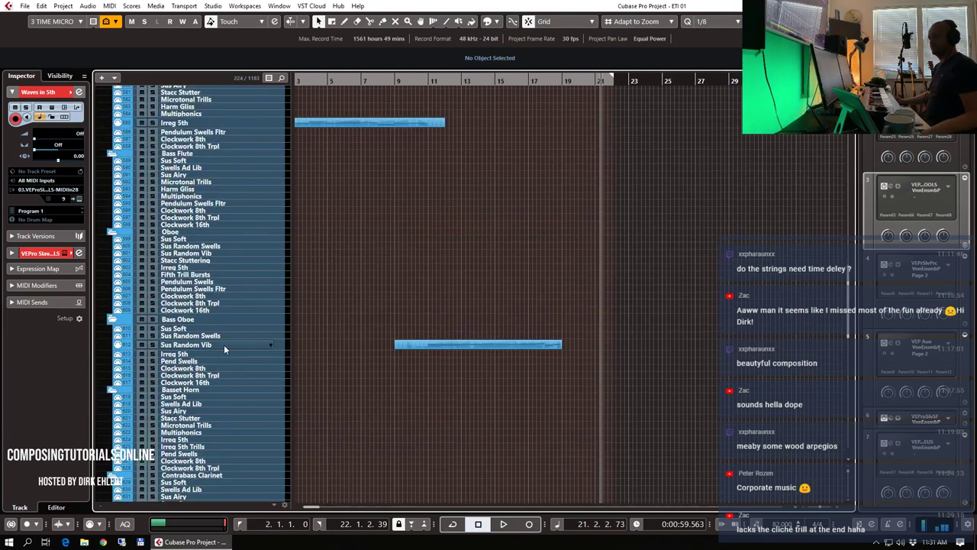
pyautogui.scroll(-4, 223, 365)
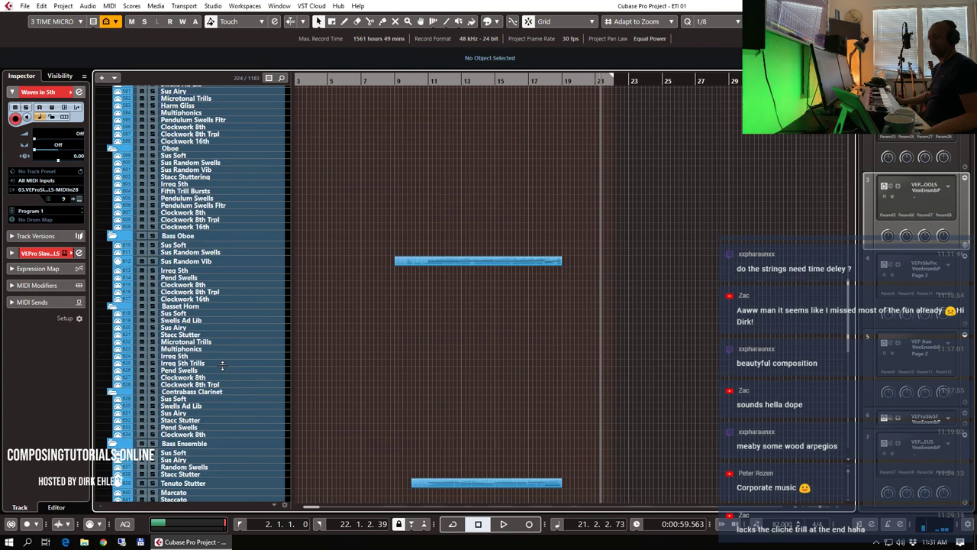
pyautogui.click(212, 409)
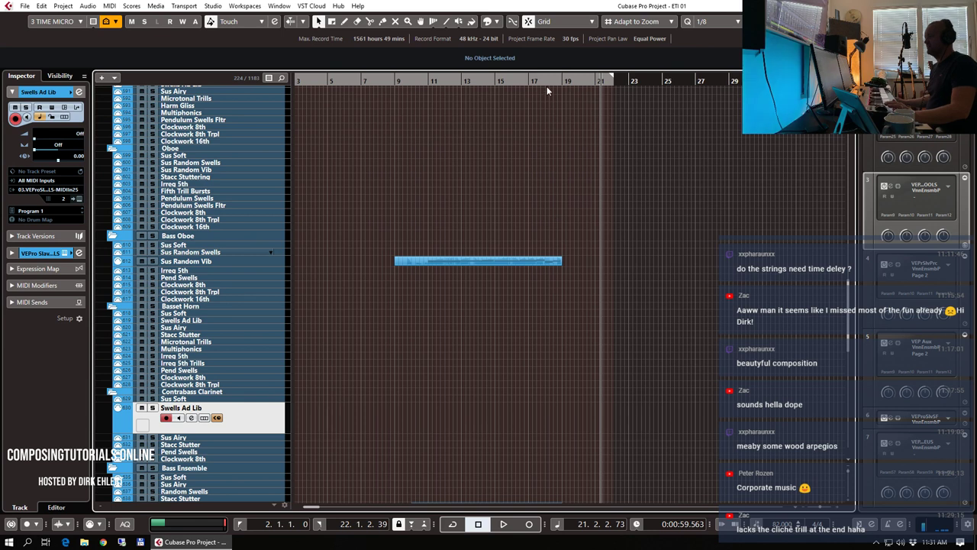
pyautogui.moveTo(545, 85); pyautogui.dragTo(545, 82)
pyautogui.press('KP_Multiply')
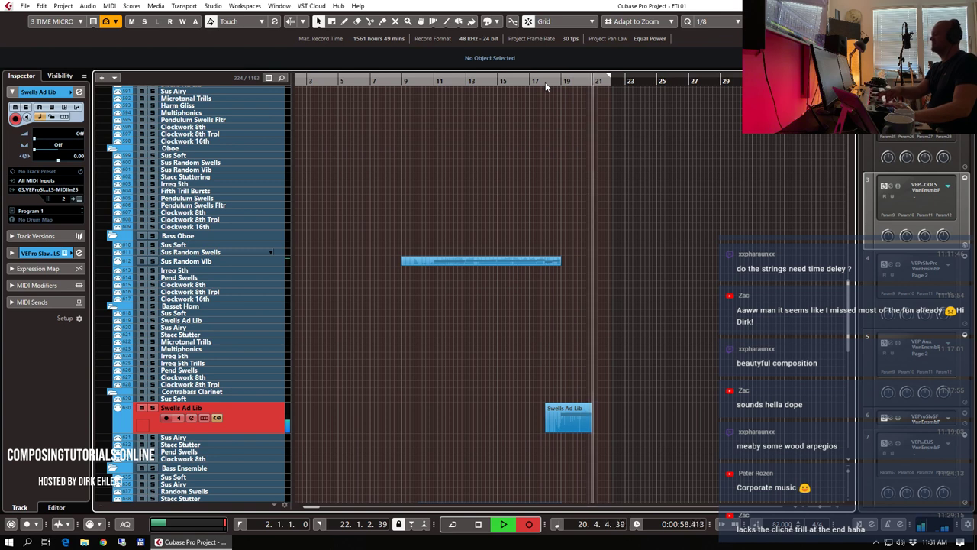
pyautogui.press('space')
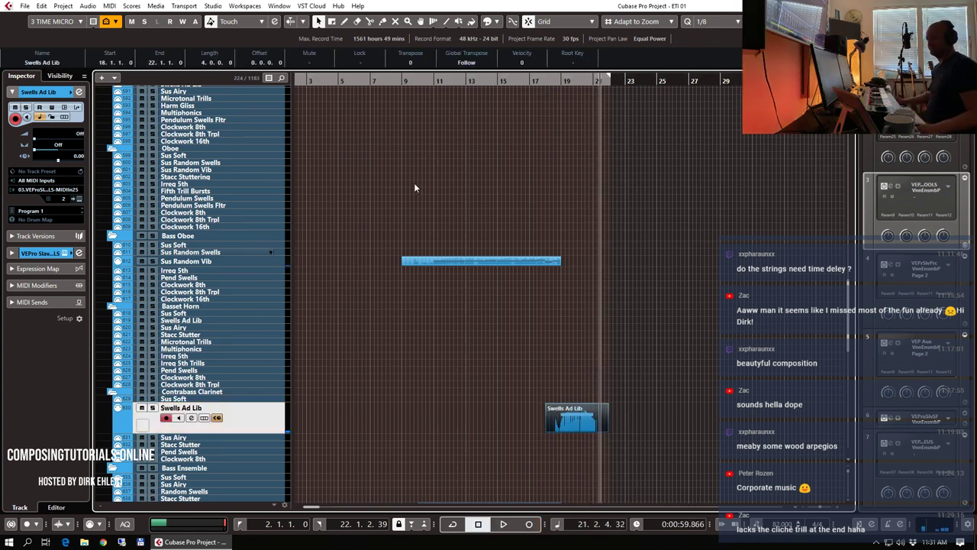
# - Record a take on the Bass Flute Sus Soft track from bar 18 and discard it
pyautogui.scroll(3, 416, 184)
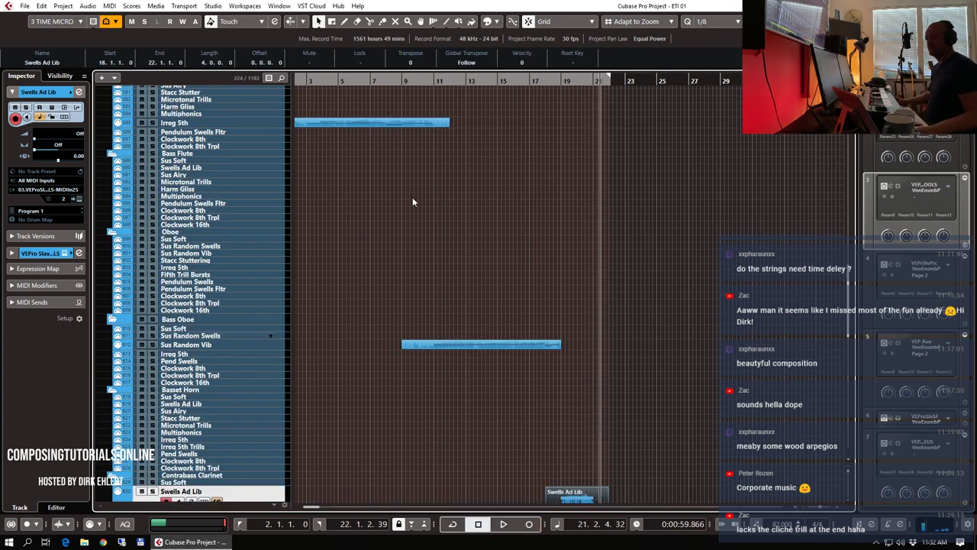
pyautogui.click(218, 161)
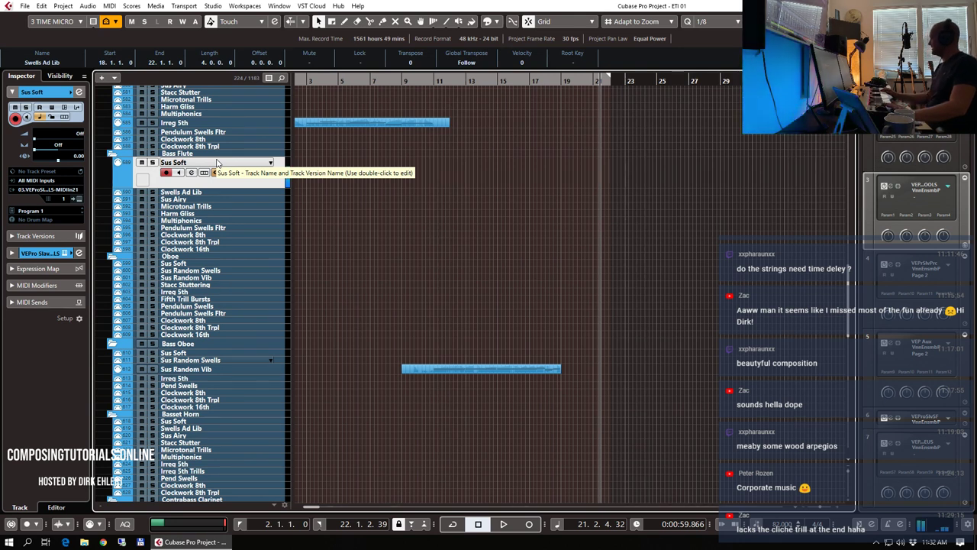
pyautogui.click(545, 82)
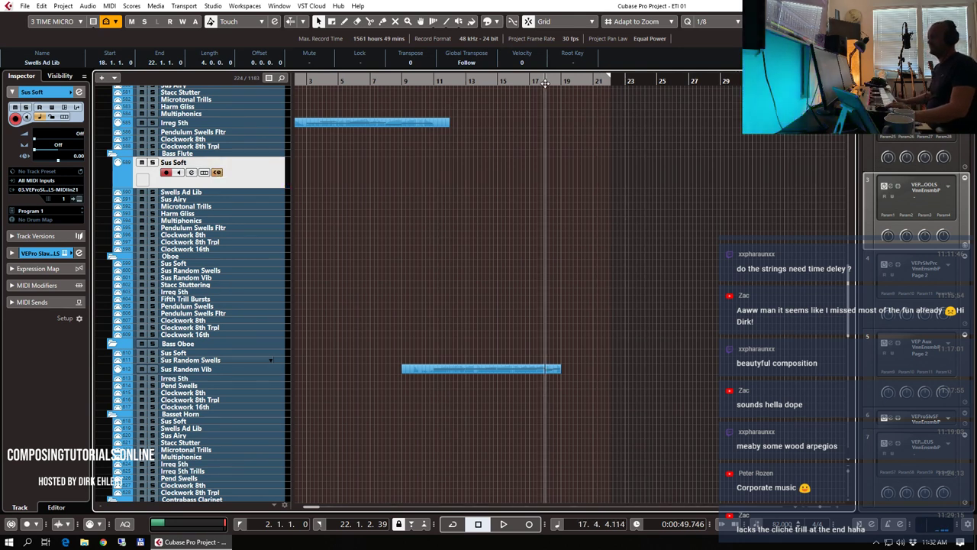
pyautogui.press('KP_Multiply')
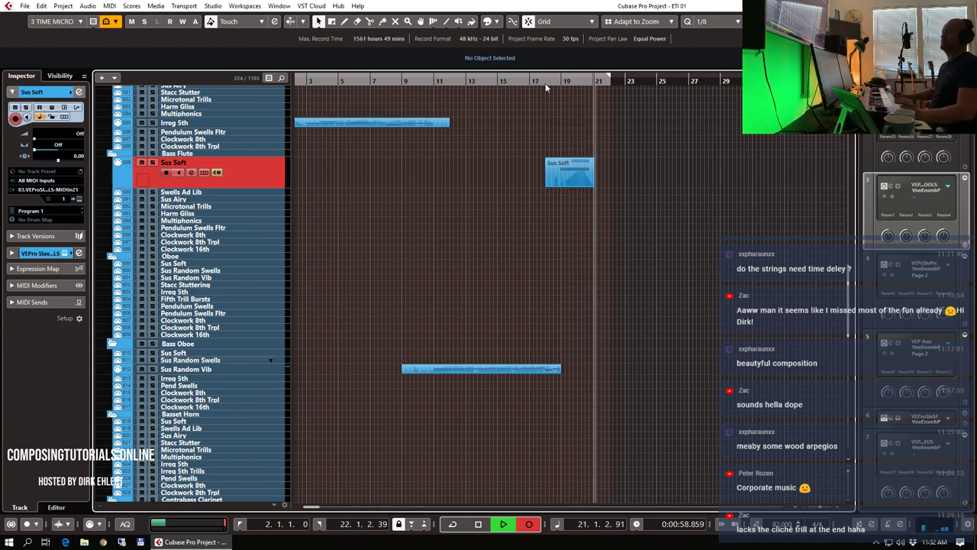
pyautogui.press('space')
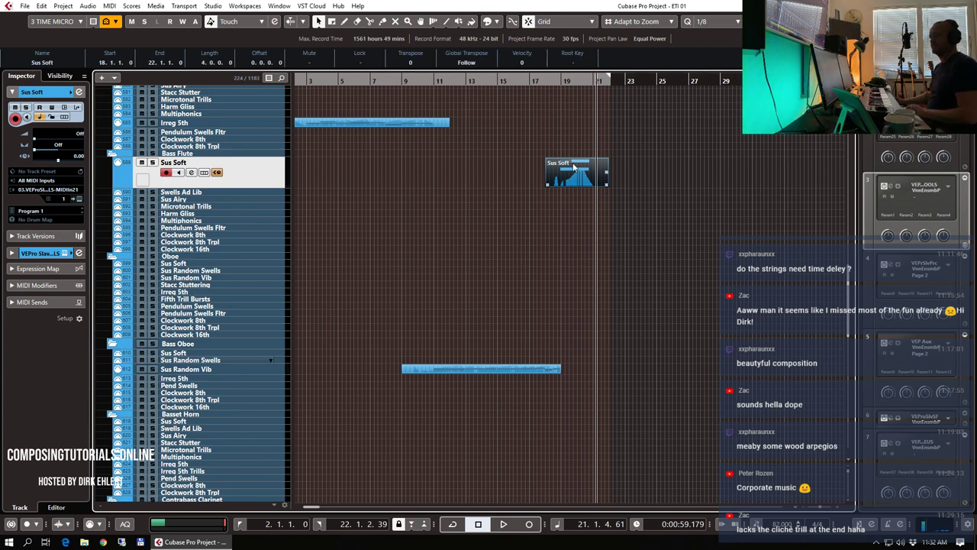
# - Record an ending on the Bass Flute Multiphonics track from bar 18
pyautogui.click(217, 222)
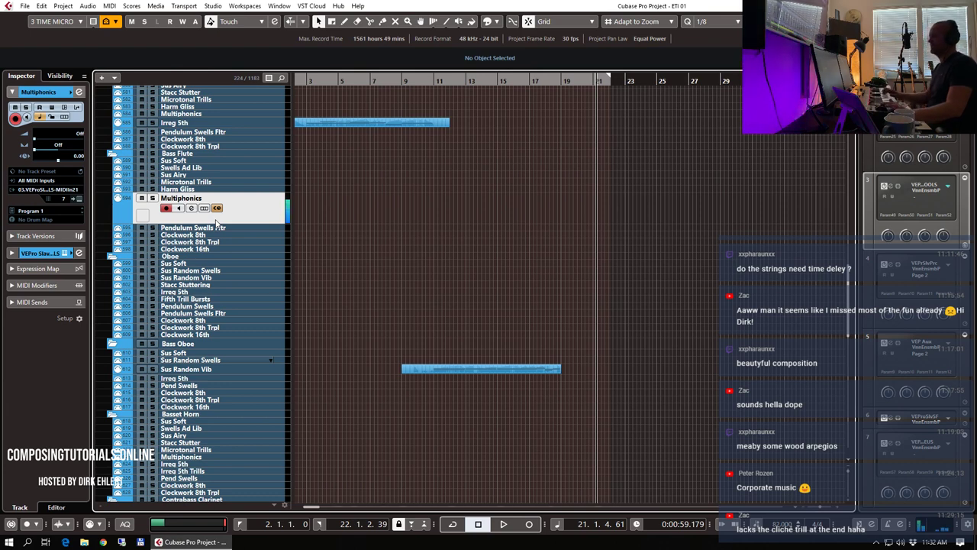
pyautogui.moveTo(577, 81); pyautogui.dragTo(549, 81)
pyautogui.press('KP_Multiply')
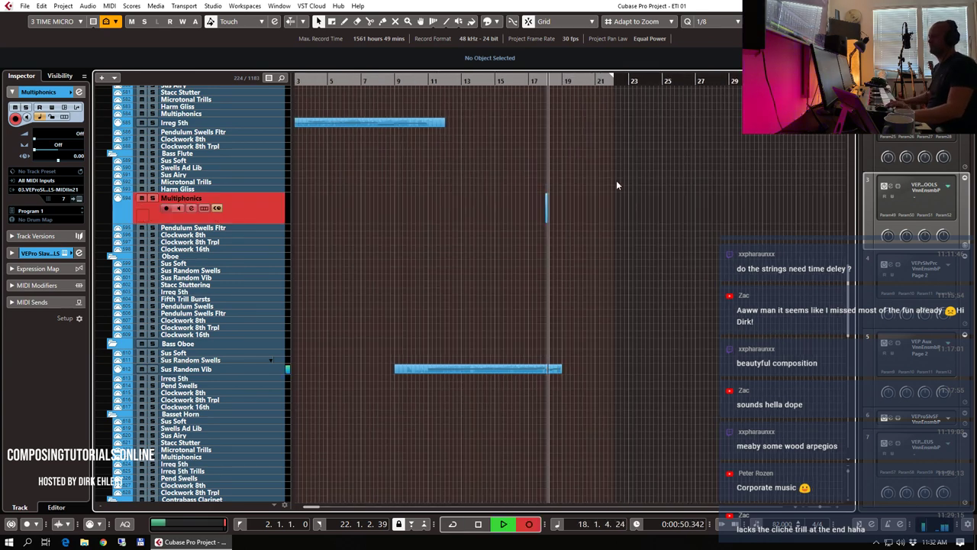
pyautogui.scroll(3, 617, 181)
pyautogui.scroll(-7, 617, 181)
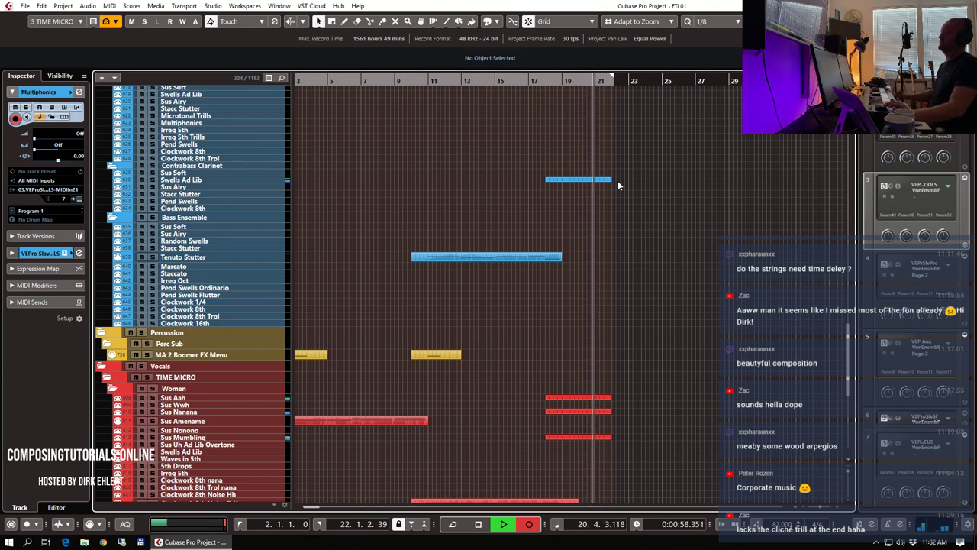
pyautogui.press('space')
# - Try the String Quartet Finger Trem 5th track, and record a Dbl Stp Art Harm part from bar 17
pyautogui.scroll(10, 617, 181)
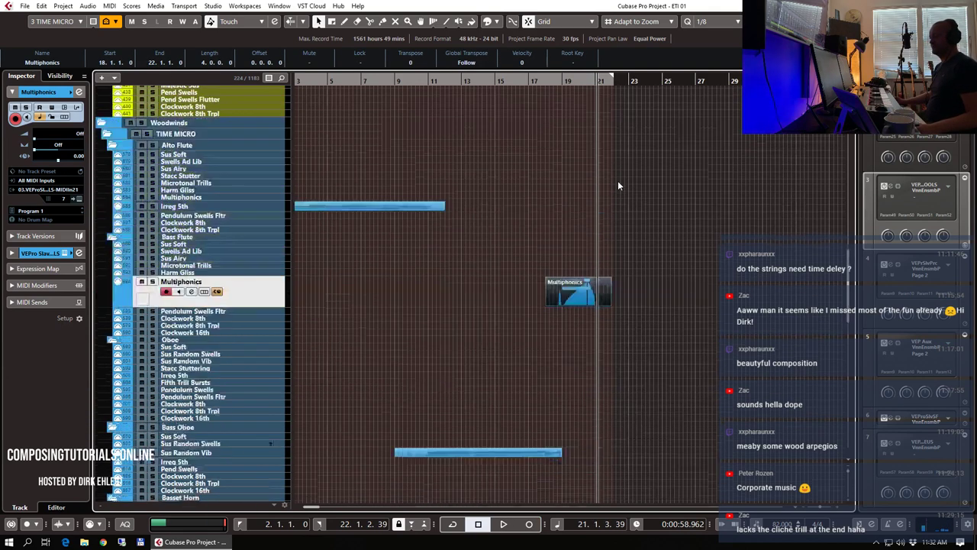
pyautogui.scroll(-3, 338, 263)
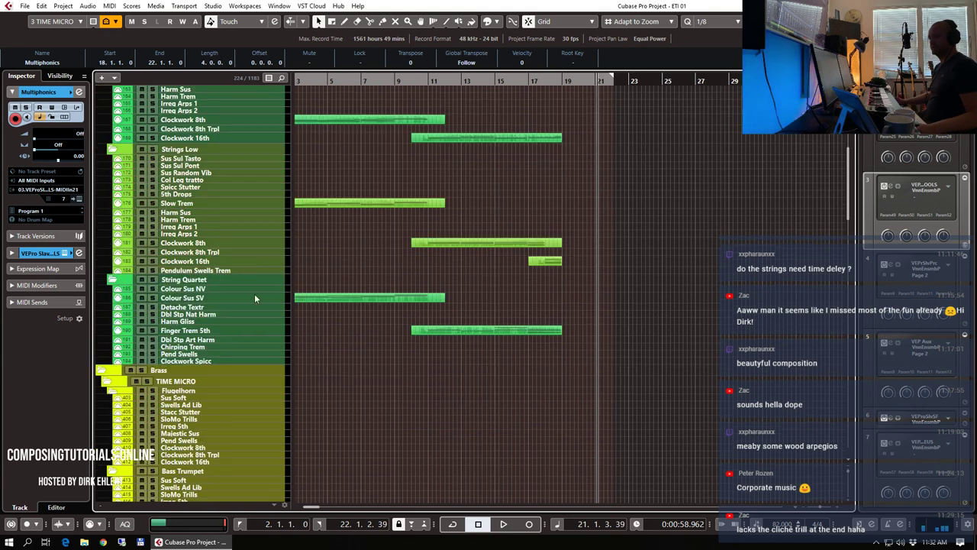
pyautogui.click(219, 331)
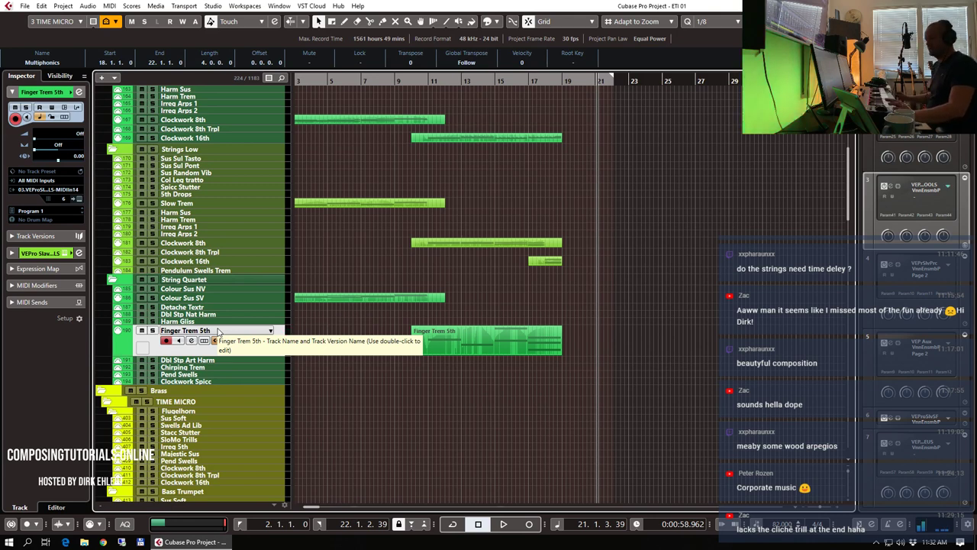
pyautogui.click(221, 363)
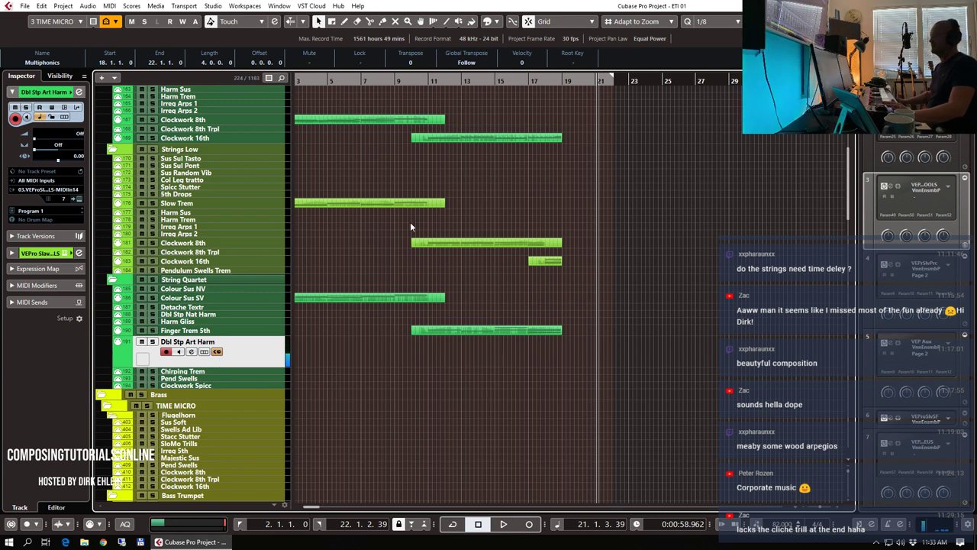
pyautogui.click(531, 82)
pyautogui.press('KP_Multiply')
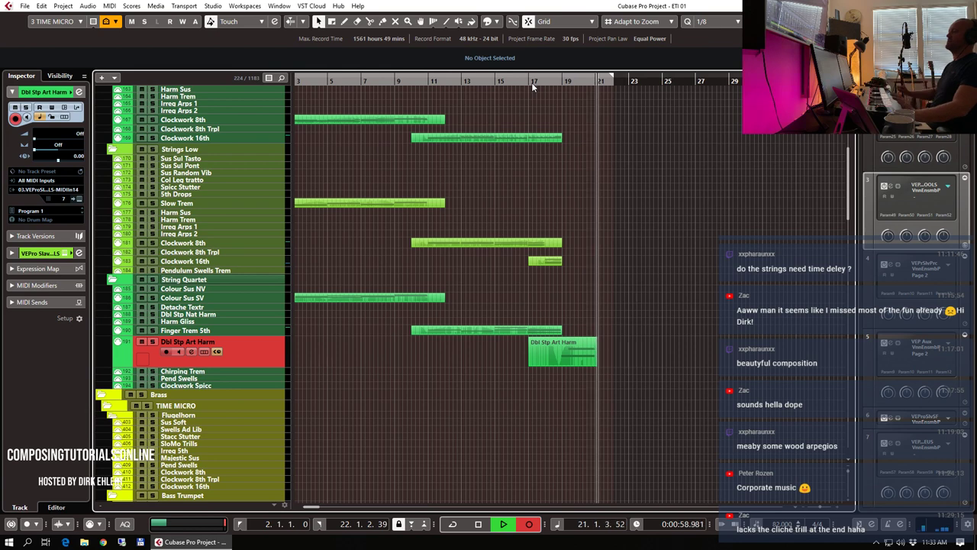
pyautogui.press('space')
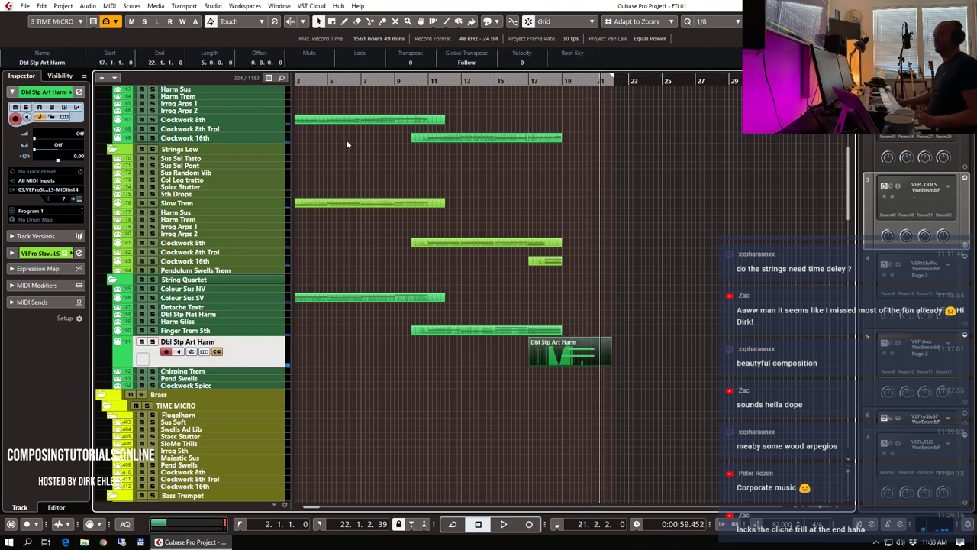
# - Try the Strings Low Pendulum Swells Trem, Slow Trem and Irreg Arps 1 tracks, and record an Irreg Arps 2 part from bar 18
pyautogui.click(212, 270)
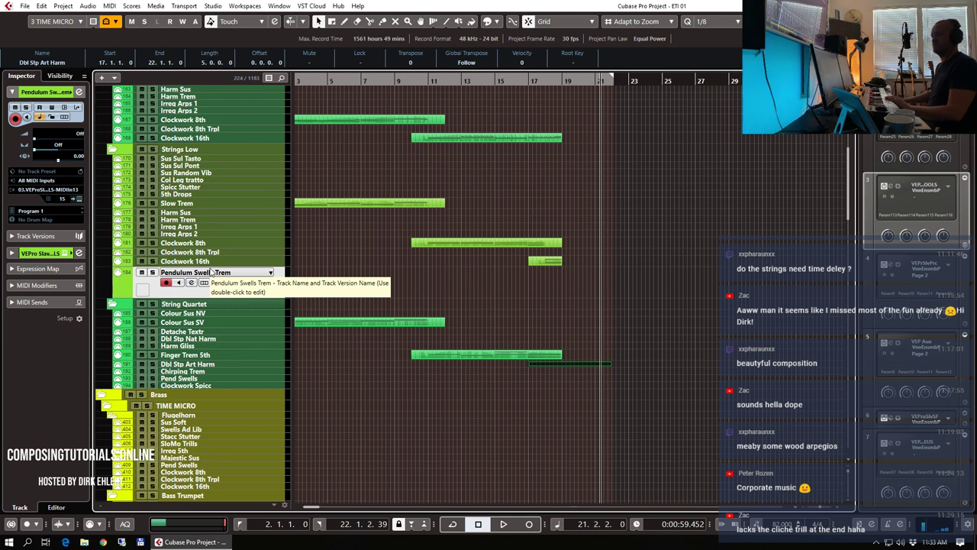
pyautogui.scroll(3, 212, 273)
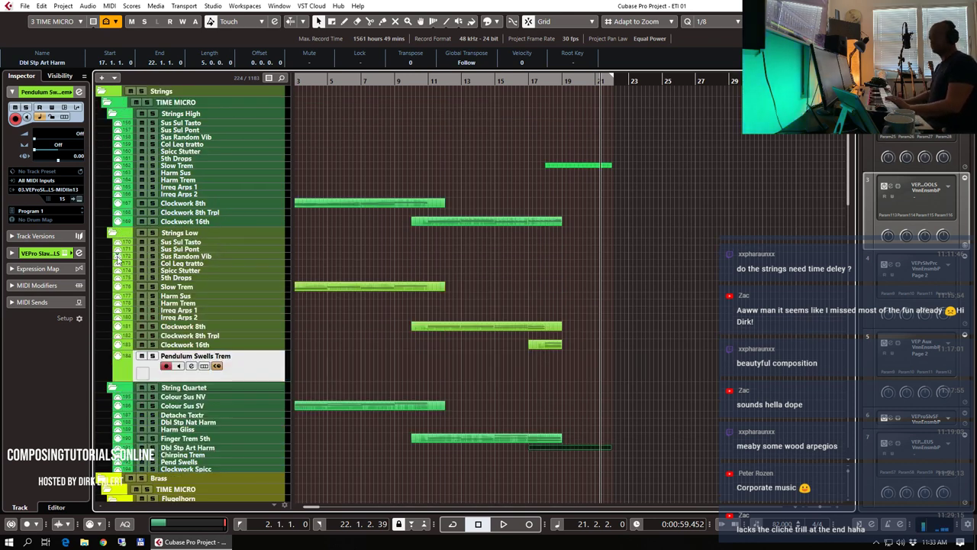
pyautogui.click(202, 287)
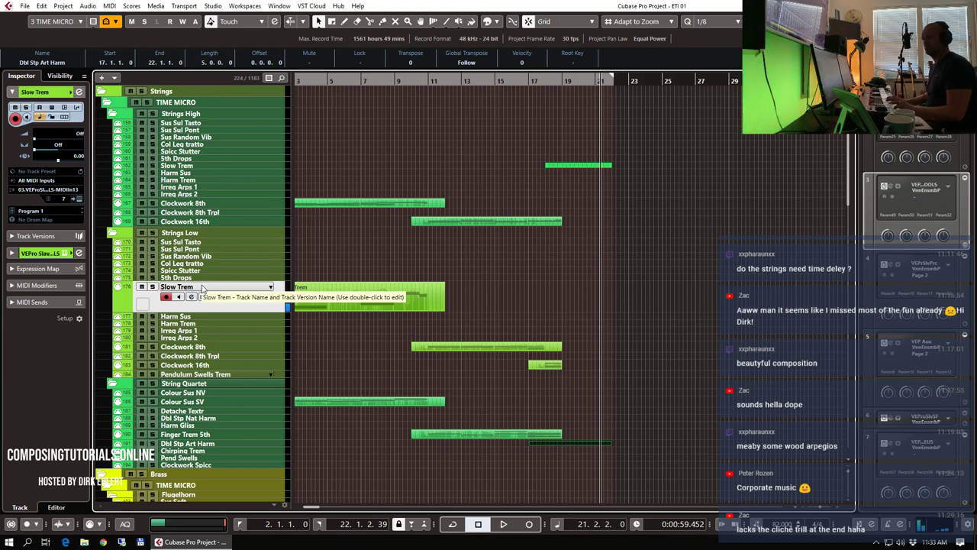
pyautogui.click(204, 324)
pyautogui.click(204, 333)
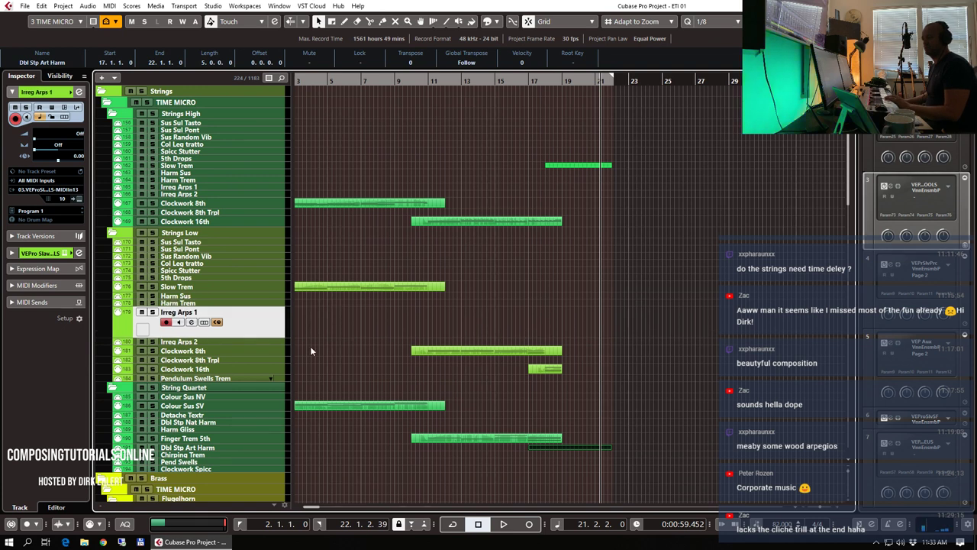
pyautogui.click(231, 343)
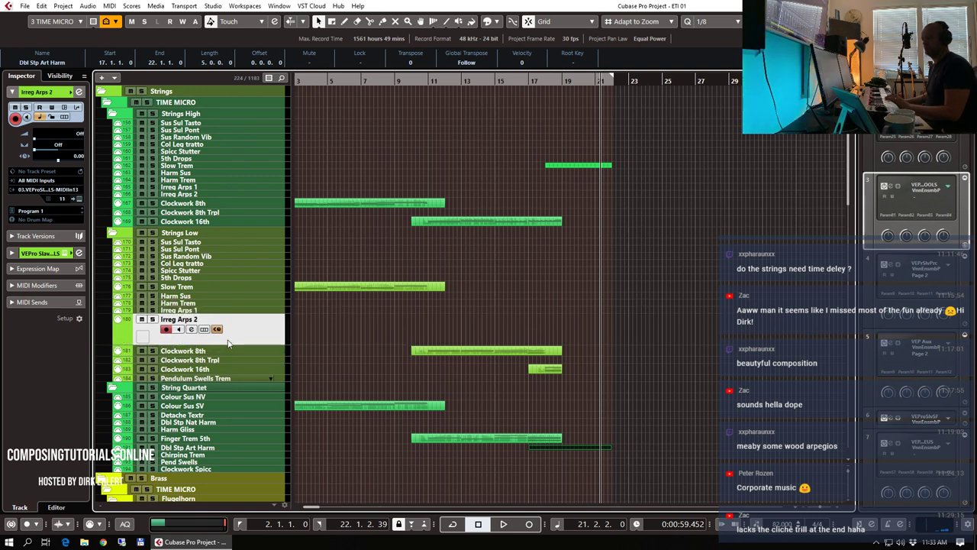
pyautogui.click(541, 83)
pyautogui.press('KP_Multiply')
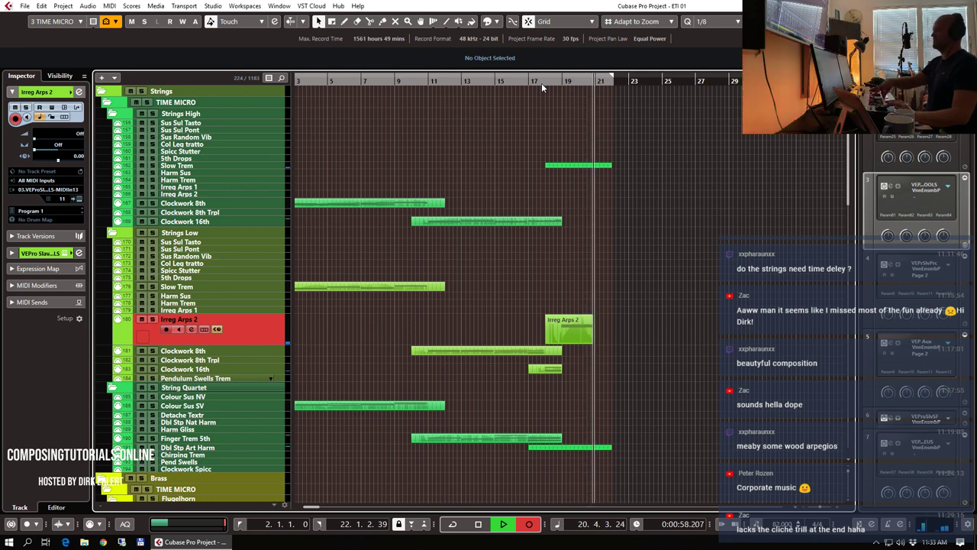
pyautogui.press('space')
# - Try the Flugelhorn Swells Ad Lib and Majestic Sus tracks, and record a Sus Soft part from bar 17
pyautogui.scroll(-5, 731, 284)
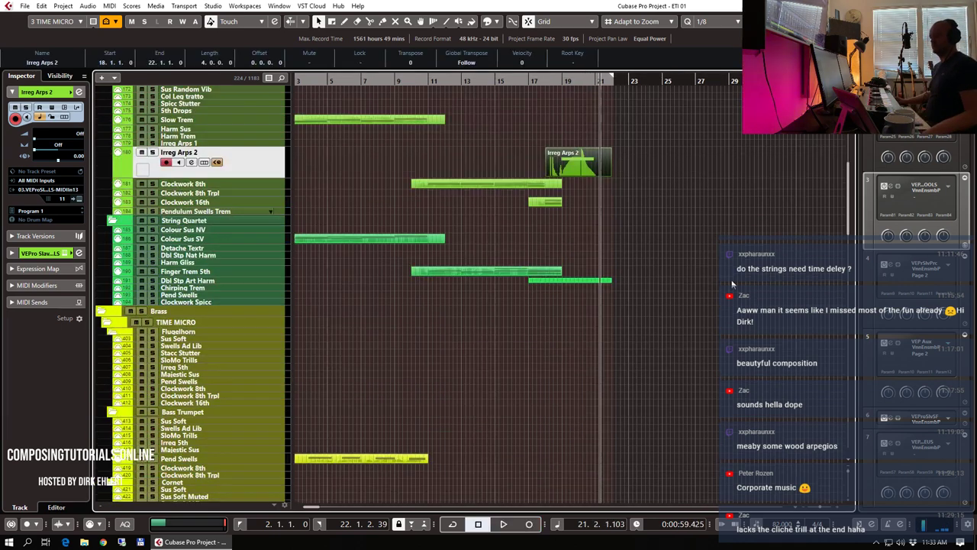
pyautogui.scroll(-3, 350, 299)
pyautogui.click(196, 261)
pyautogui.scroll(-1, 196, 261)
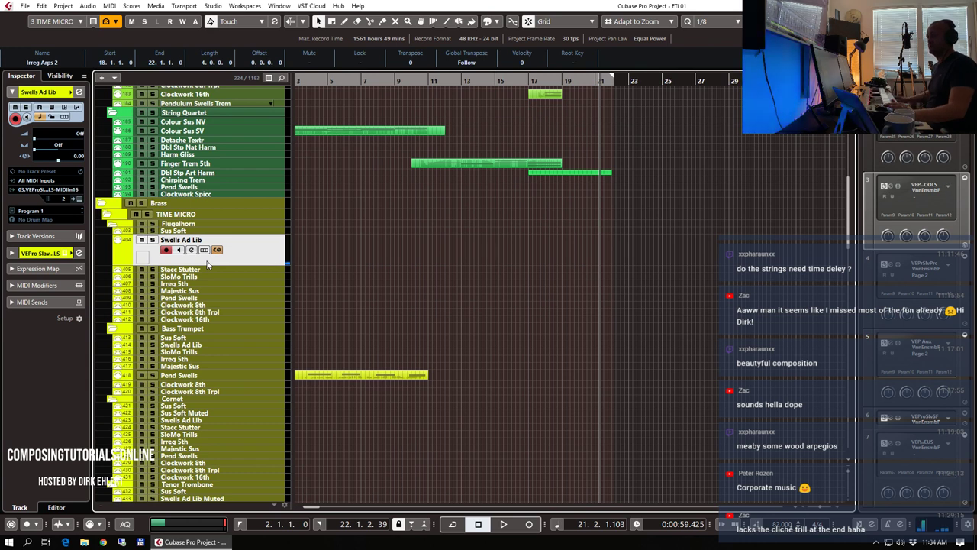
pyautogui.click(191, 284)
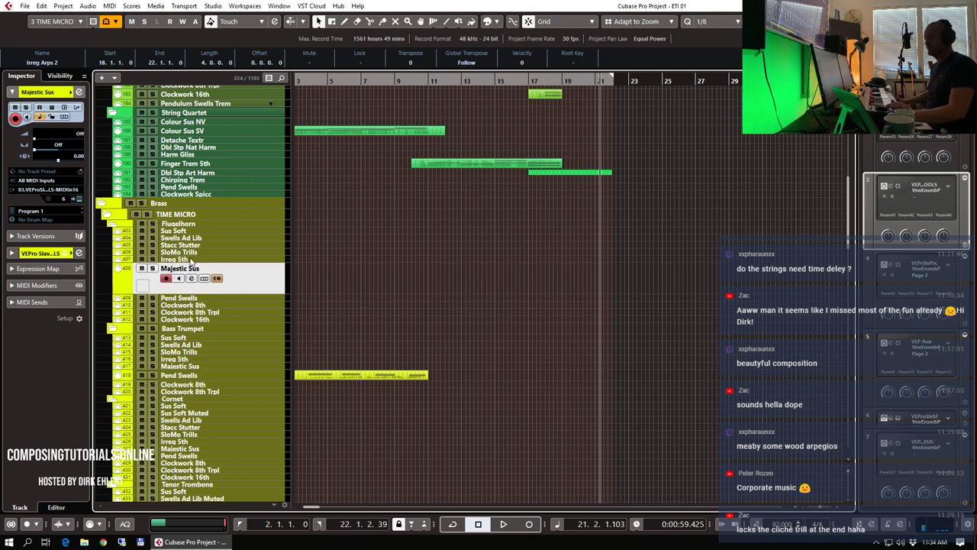
pyautogui.click(192, 233)
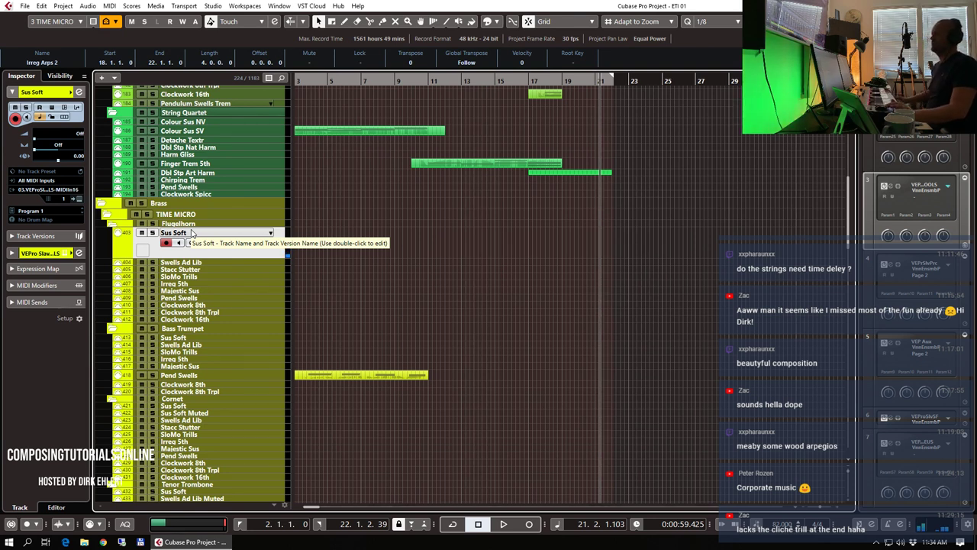
pyautogui.click(529, 83)
pyautogui.press('KP_Multiply')
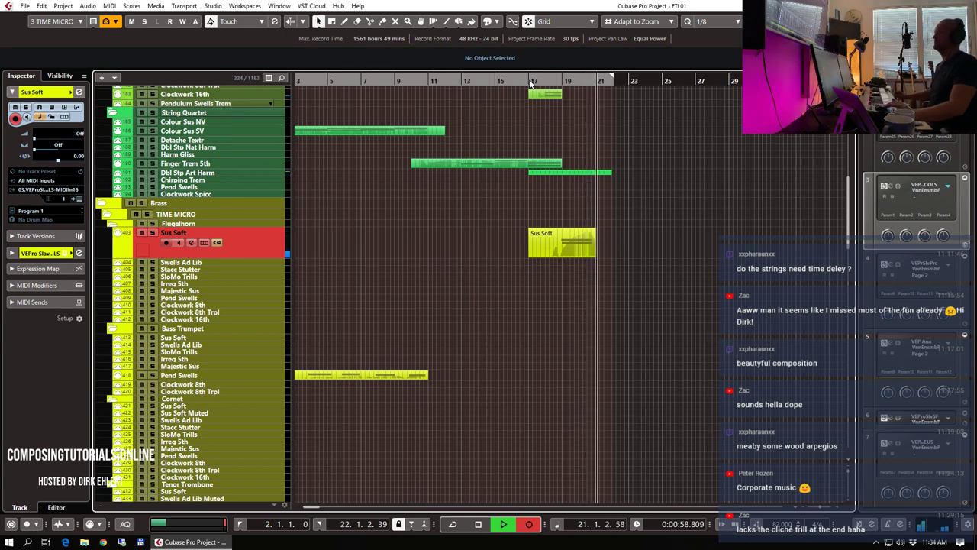
pyautogui.press('space')
# - Reshape the modulation curve of the Flugelhorn Sus Soft recording between about bars 19 and 21
pyautogui.press('Return')
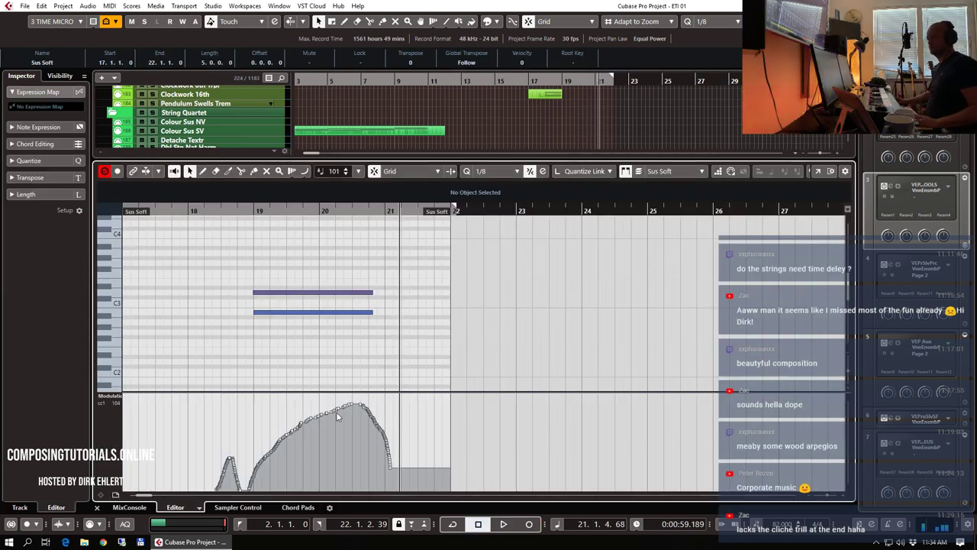
pyautogui.moveTo(300, 422); pyautogui.dragTo(403, 479)
pyautogui.press('Return')
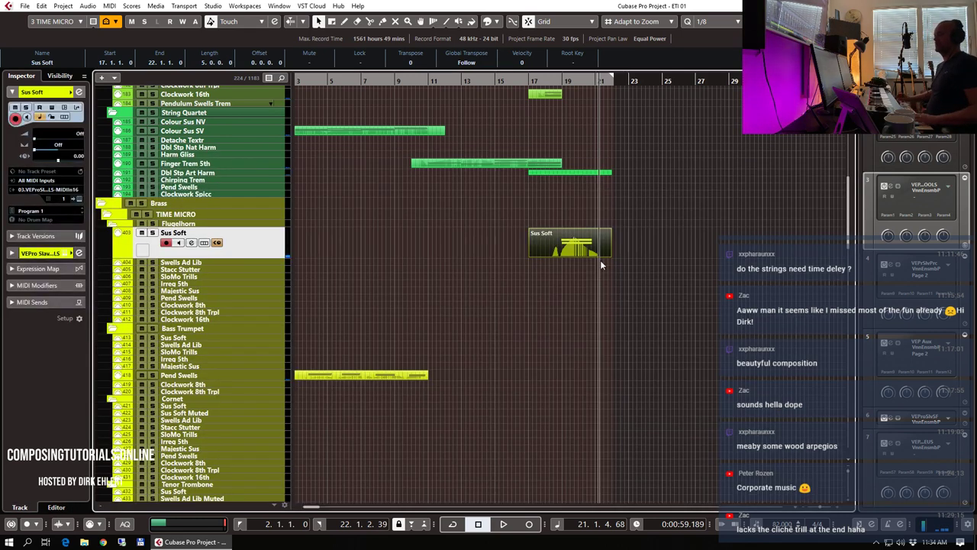
# - Return the cursor to bar 2 and limit the track list to tracks that contain data
pyautogui.press('g')
pyautogui.press('g')
pyautogui.press('g')
pyautogui.press('KP_1')
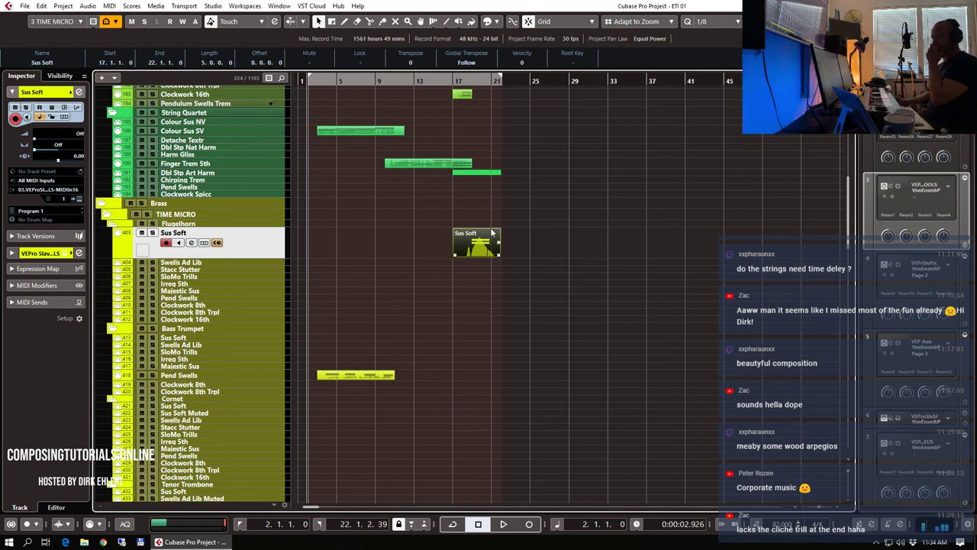
pyautogui.hotkey('shift', 'd')
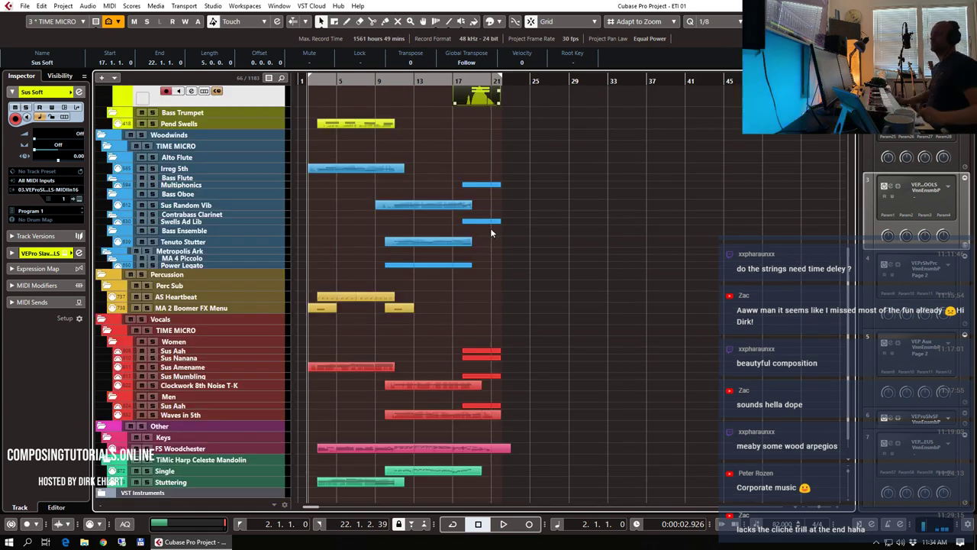
# - Look over the recorded parts across all sections, checking the Ens Pizz Classic, TM Trem Bursts and Power Legato tracks
pyautogui.scroll(5, 492, 232)
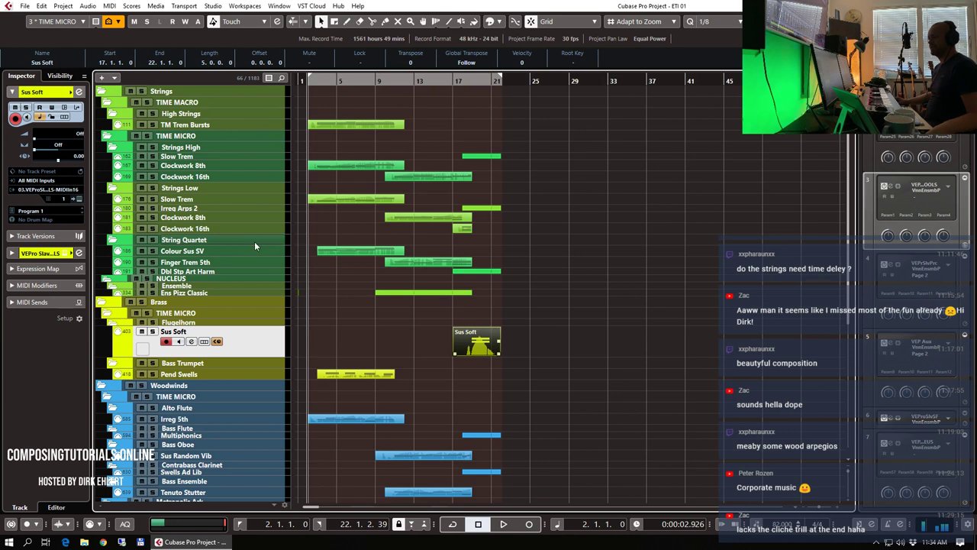
pyautogui.click(205, 293)
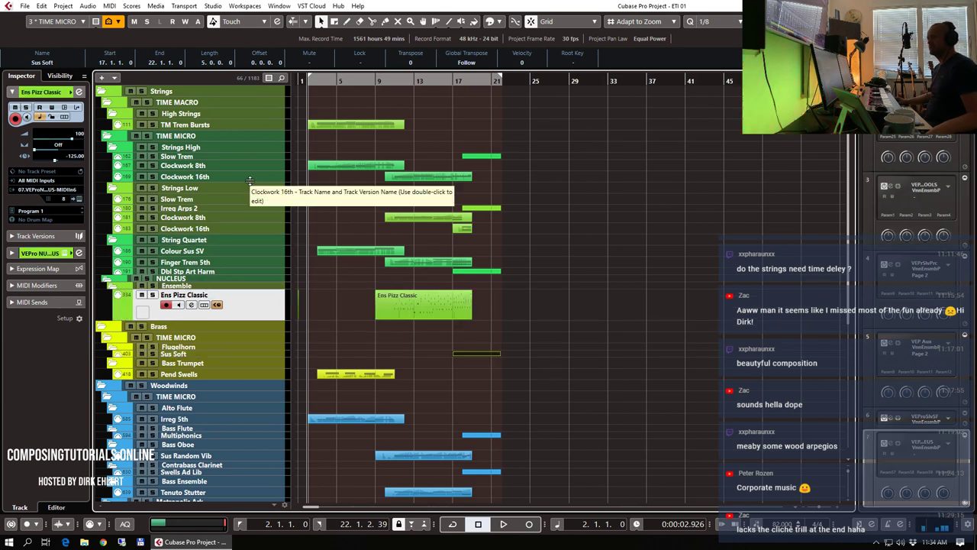
pyautogui.click(208, 123)
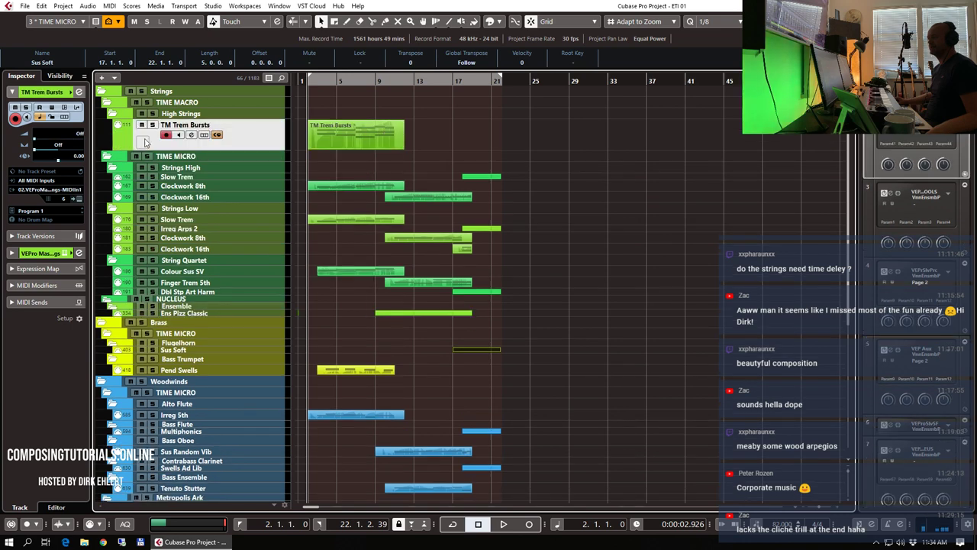
pyautogui.scroll(-5, 405, 201)
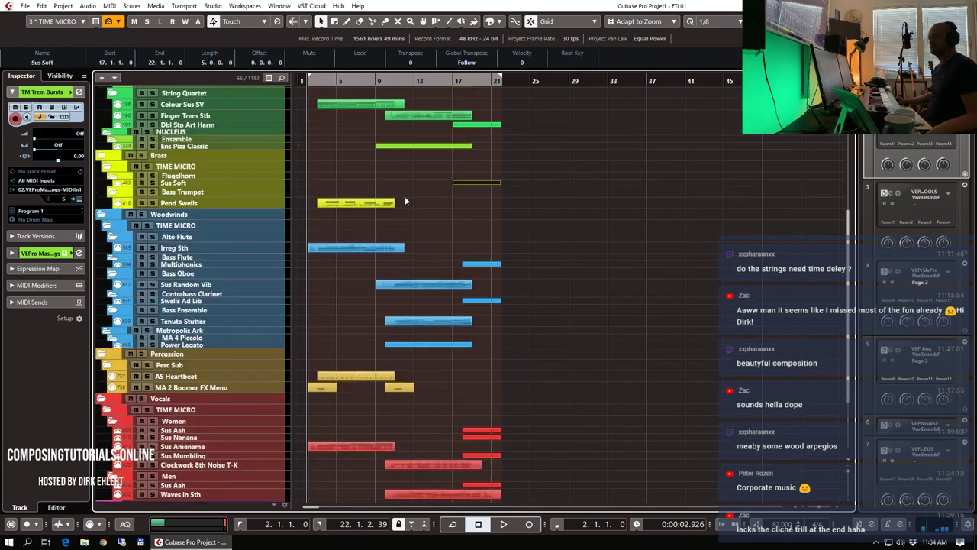
pyautogui.scroll(-3, 406, 201)
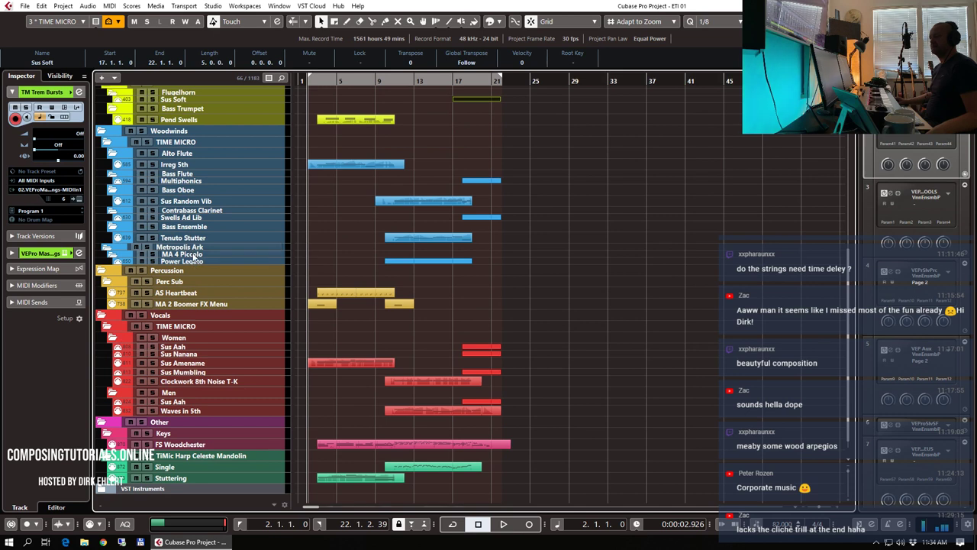
pyautogui.click(195, 262)
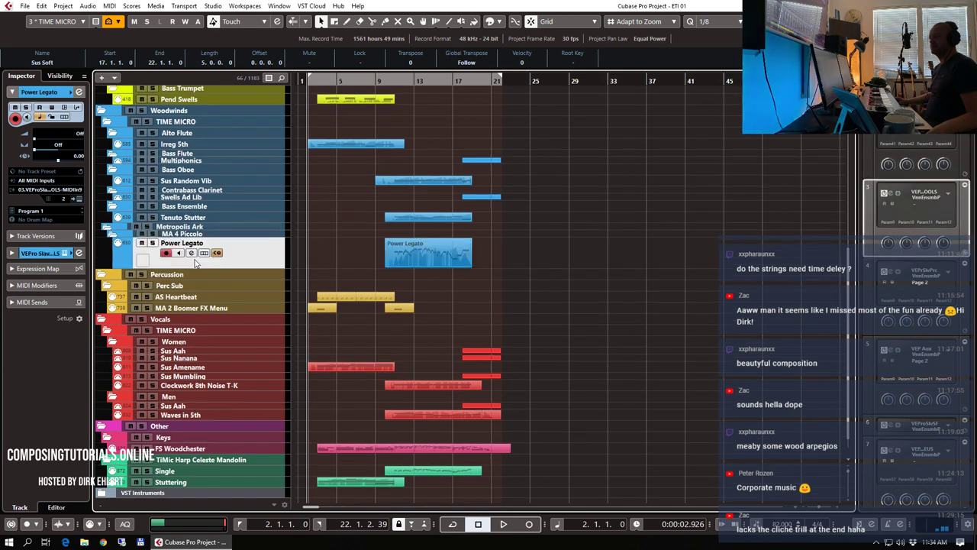
pyautogui.scroll(-1, 390, 244)
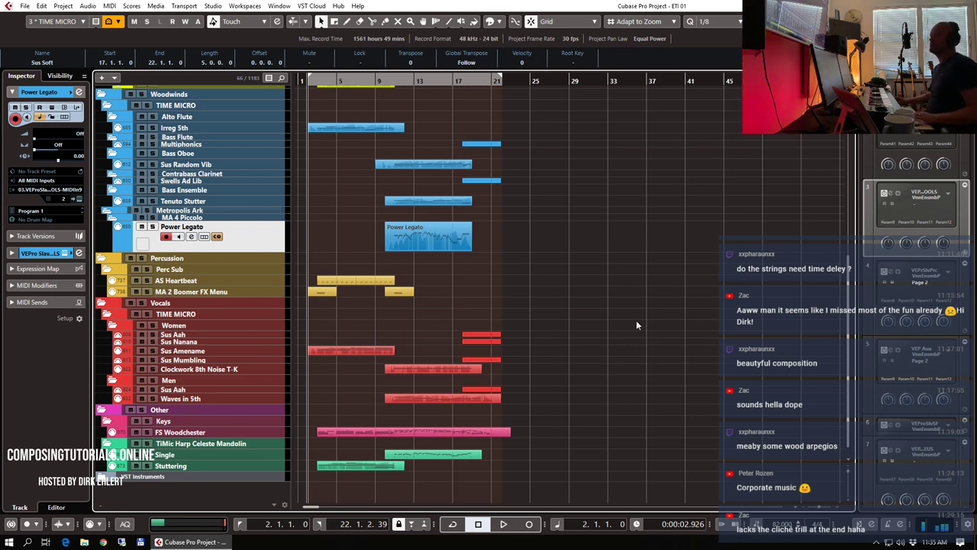
pyautogui.press('h')
pyautogui.press('h')
pyautogui.press('h')
pyautogui.press('h')
pyautogui.press('h')
pyautogui.press('h')
pyautogui.press('g')
pyautogui.press('g')
pyautogui.press('g')
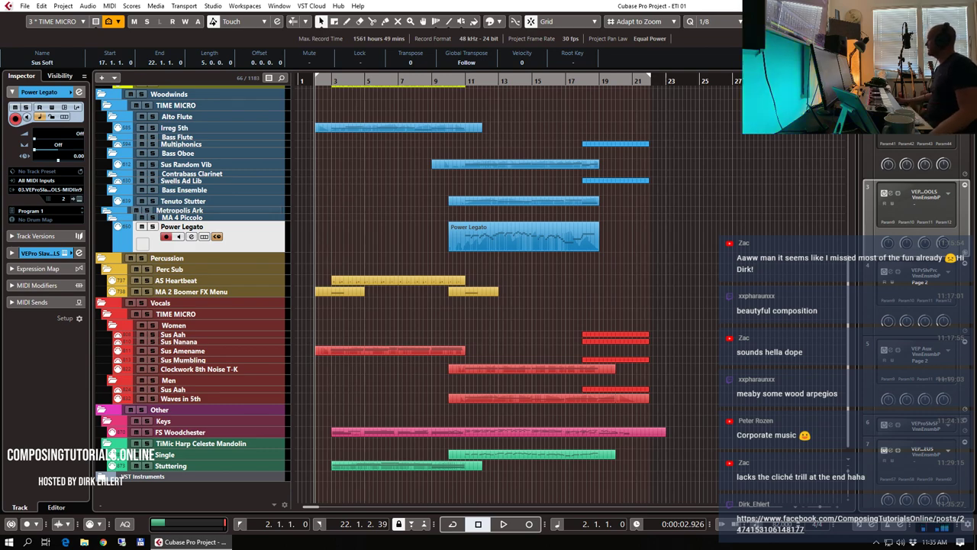
# - Switch to the browser and load the commenters of the ComposingTutorialsOnline Facebook post in Comment Picker
pyautogui.moveTo(976, 59); pyautogui.dragTo(454, 2)
pyautogui.click(941, 278)
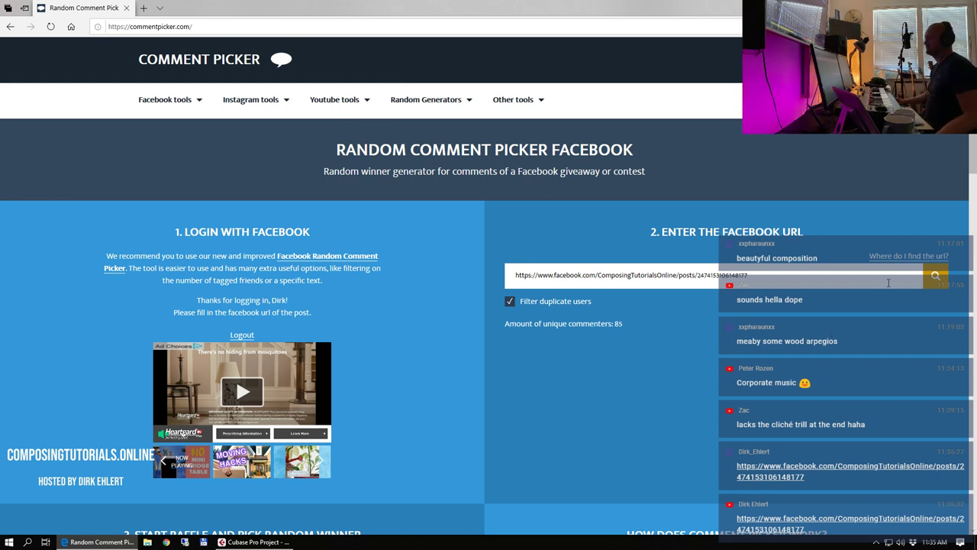
pyautogui.click(931, 281)
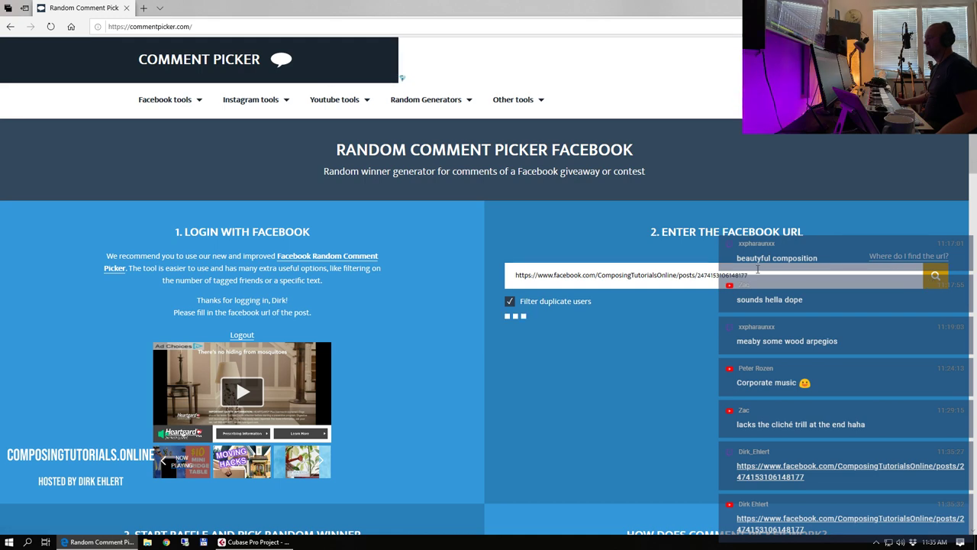
# - Switch back to Cubase, clear the selection and listen to the arrangement from bar 2
pyautogui.hotkey('alt', 'Tab')
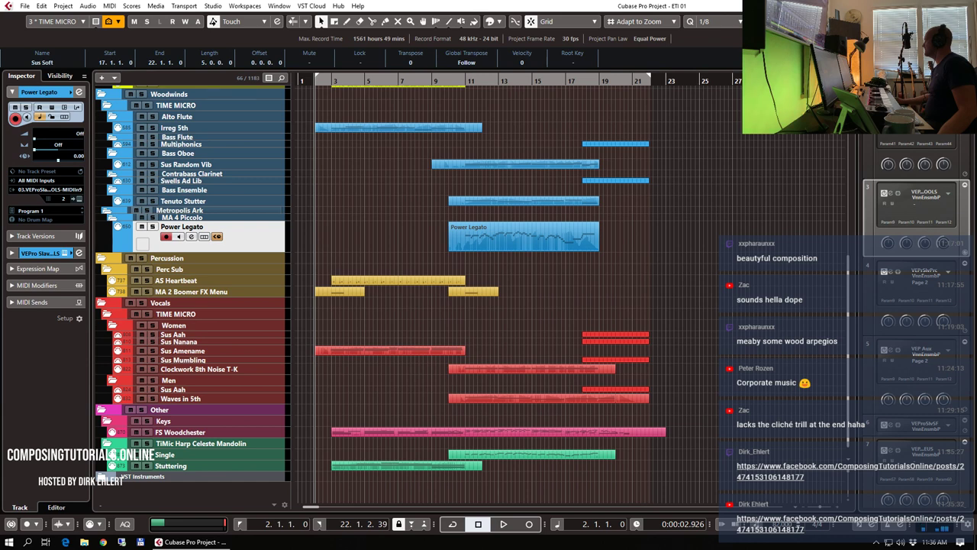
pyautogui.scroll(5, 847, 199)
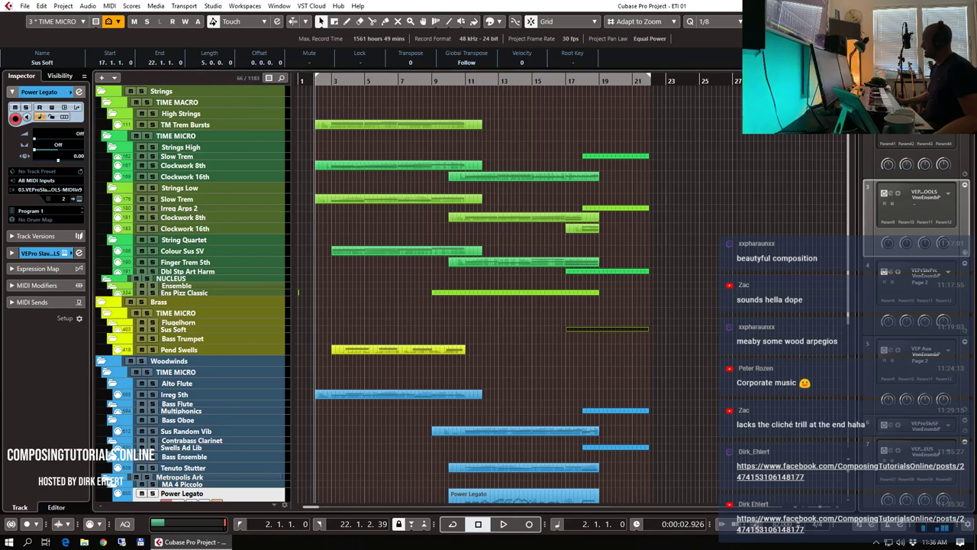
pyautogui.click(667, 244)
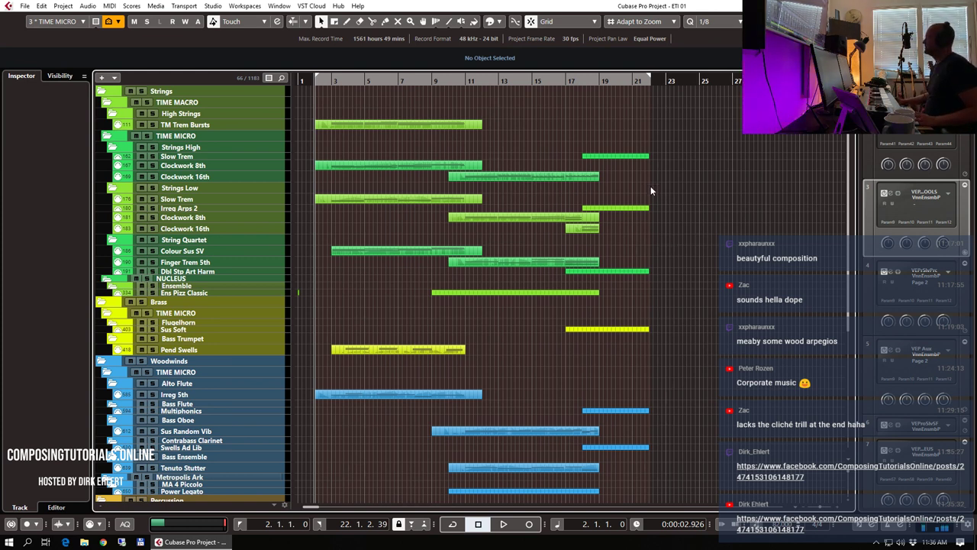
pyautogui.press('space')
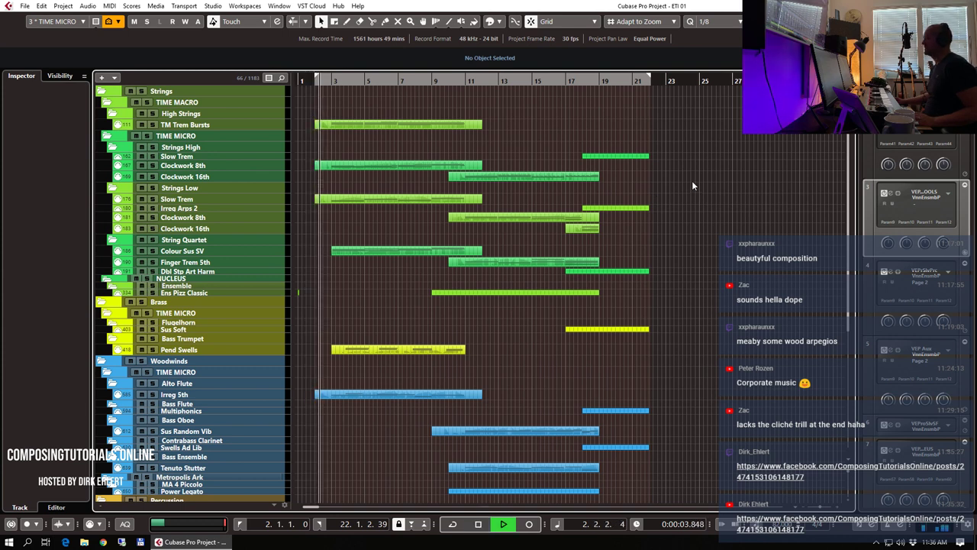
pyautogui.press('space')
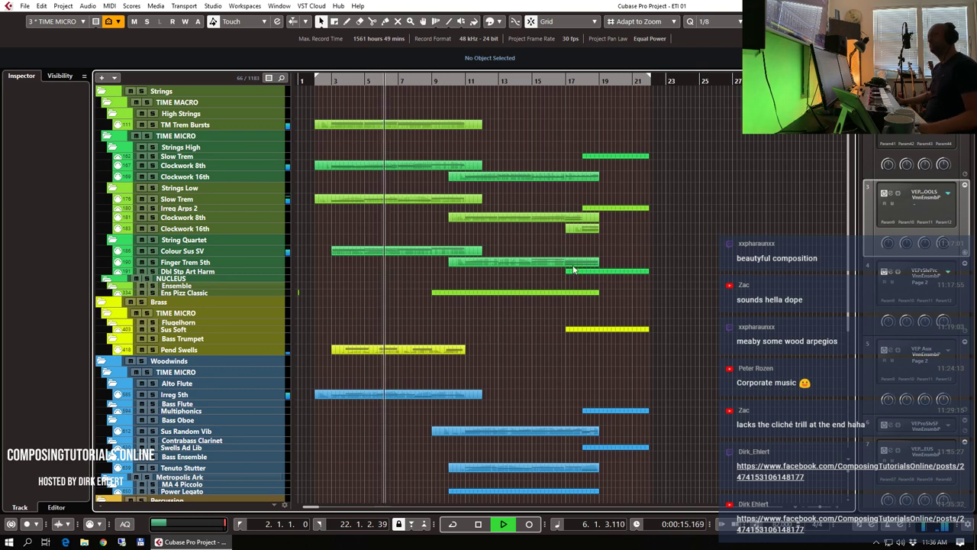
pyautogui.press('space')
# - Set the xWW Verb send of the Alto Flute Irreg 5th track to -12 and audition the track soloed
pyautogui.click(221, 396)
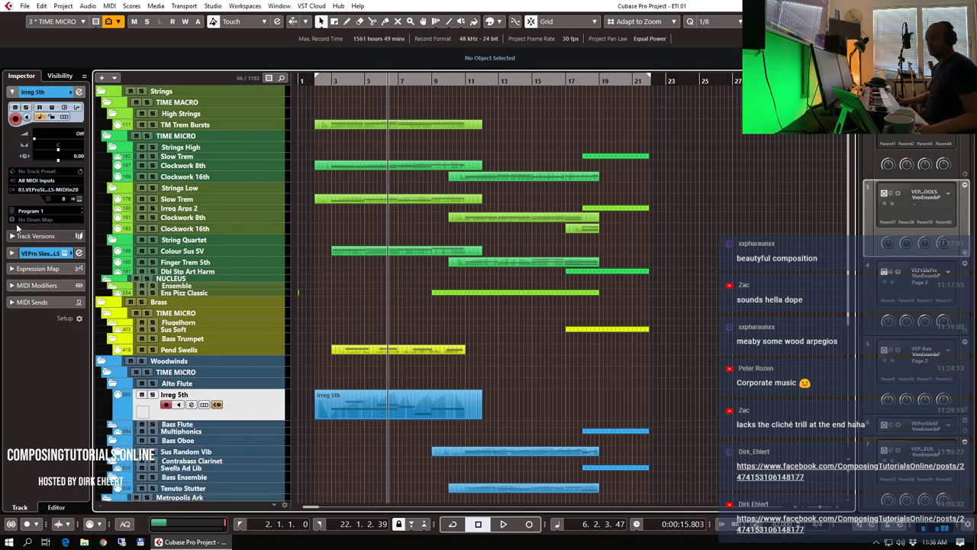
pyautogui.click(35, 254)
pyautogui.click(53, 224)
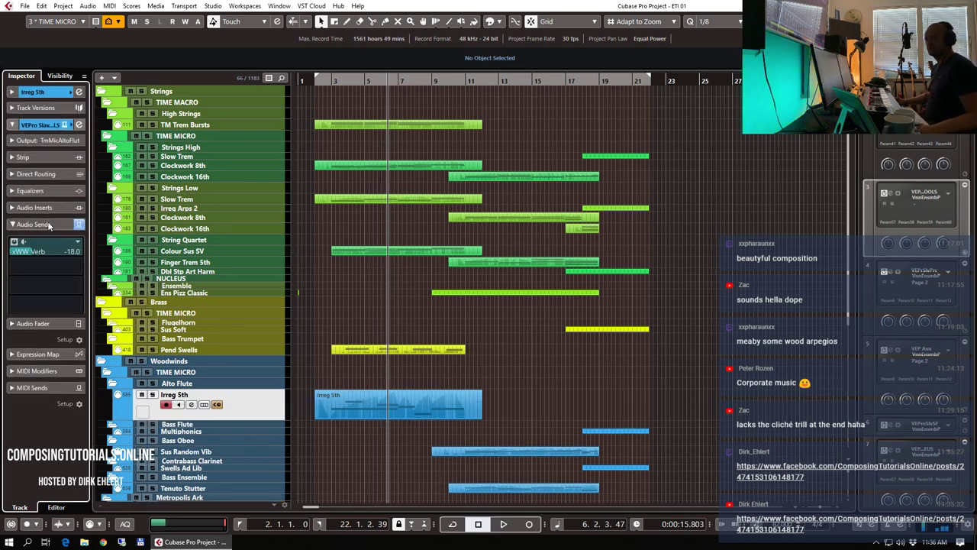
pyautogui.doubleClick(42, 252)
pyautogui.write('-12')
pyautogui.press('Return')
pyautogui.press('space')
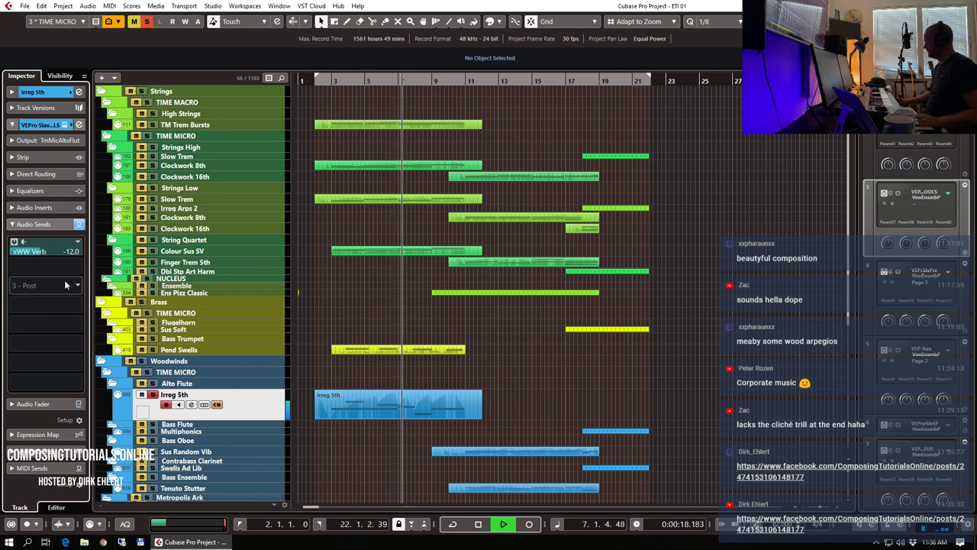
pyautogui.press('space')
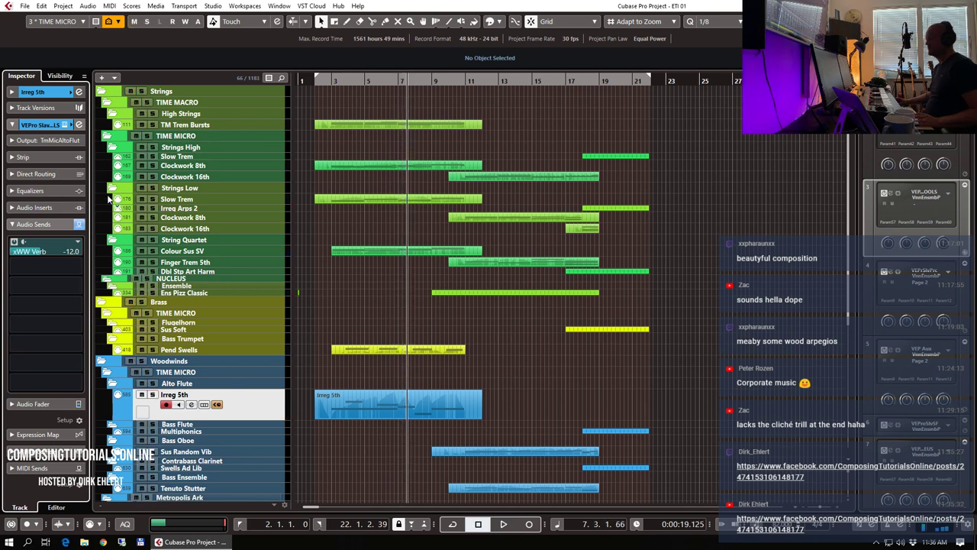
# - Play the full arrangement from bar 2 and follow the parts across all sections
pyautogui.click(315, 83)
pyautogui.press('space')
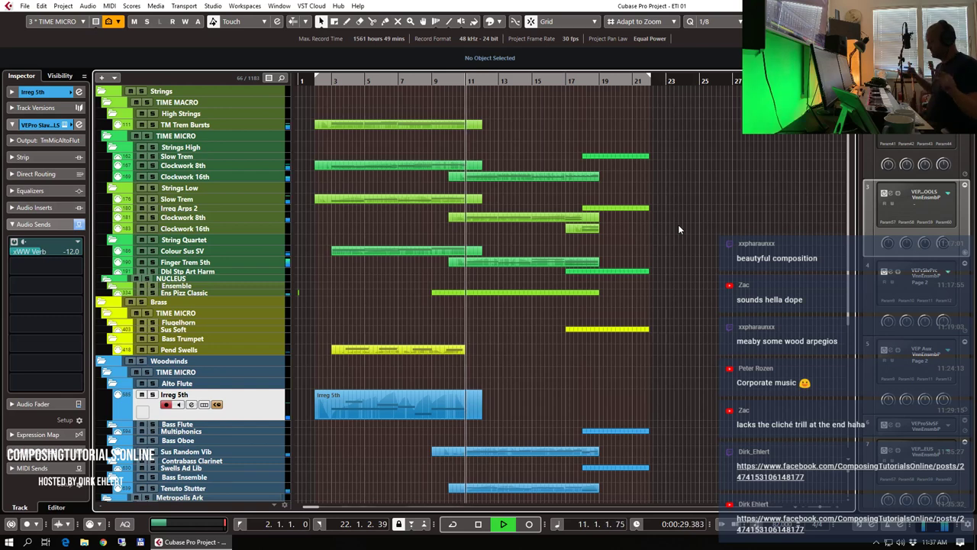
pyautogui.scroll(-8, 677, 223)
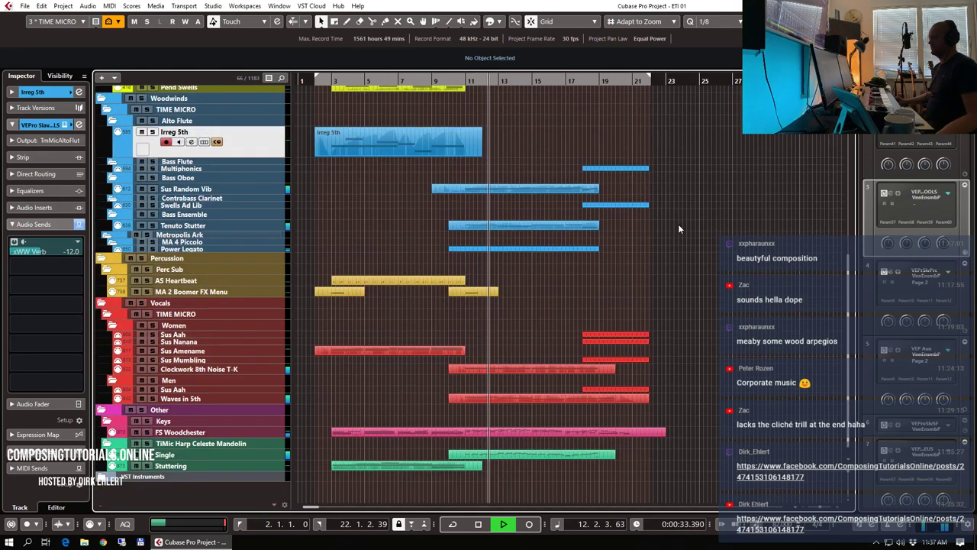
pyautogui.scroll(3, 678, 224)
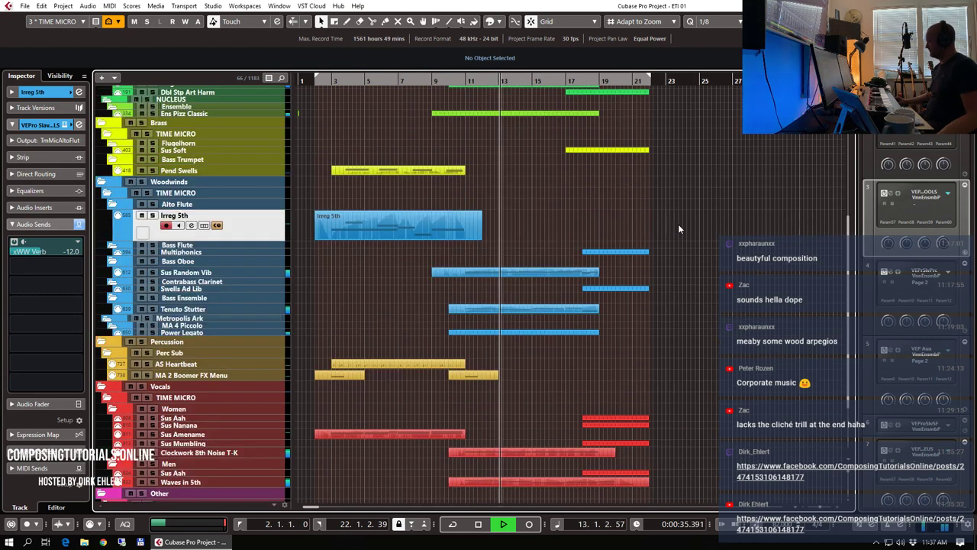
pyautogui.scroll(-3, 677, 224)
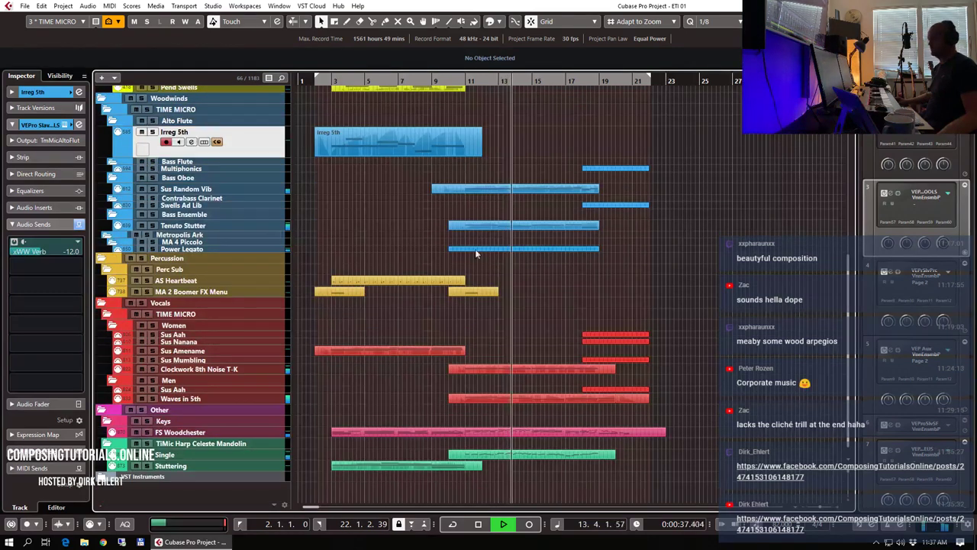
# - Set the MA 4 Piccolo Power Legato track's volume to 97, pan it slightly right, and set its xWW Verb send to -10.3
pyautogui.click(216, 248)
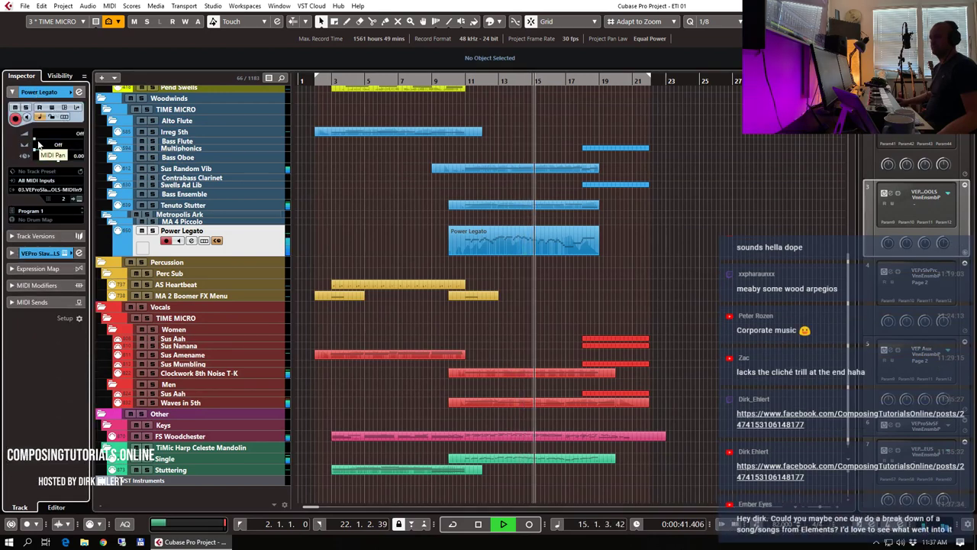
pyautogui.moveTo(36, 142); pyautogui.dragTo(65, 159)
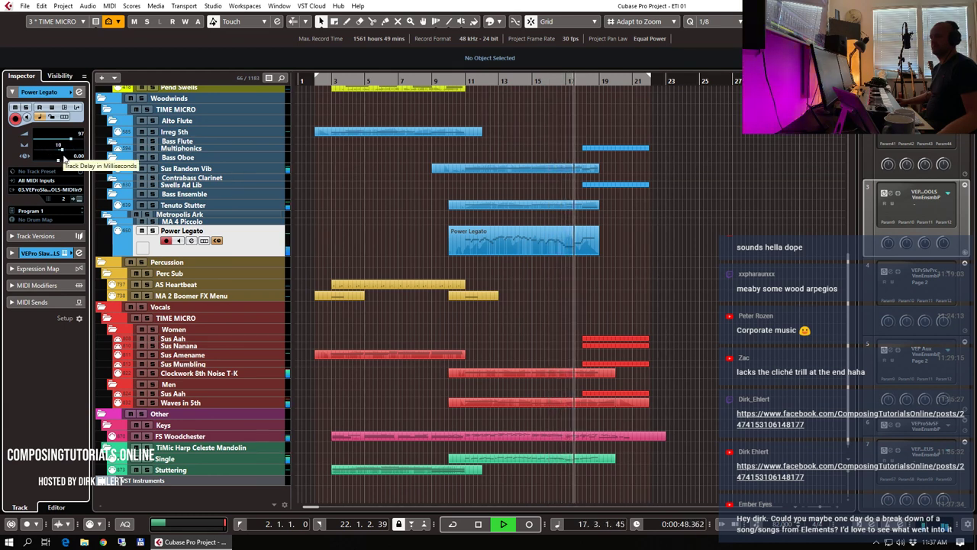
pyautogui.click(38, 255)
pyautogui.click(48, 223)
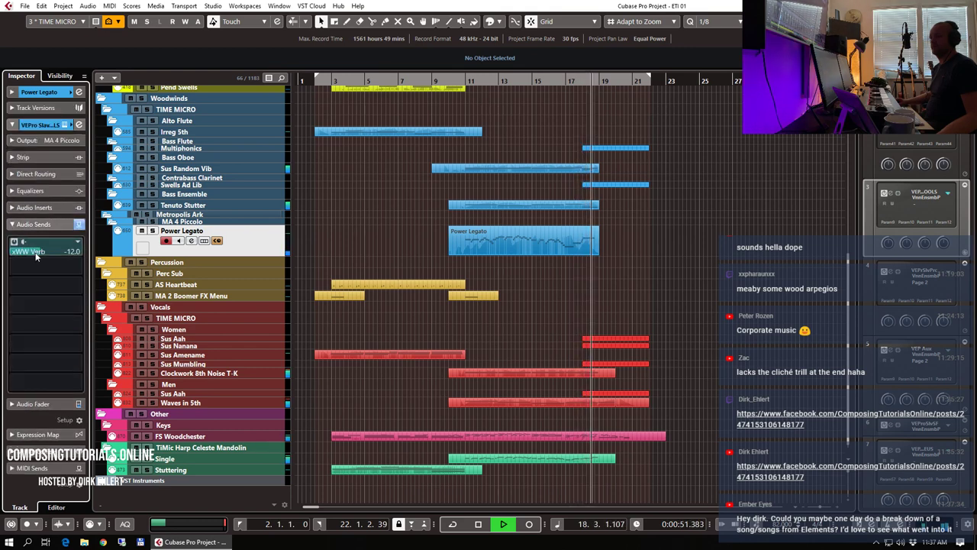
pyautogui.moveTo(41, 251); pyautogui.dragTo(44, 251)
pyautogui.press('space')
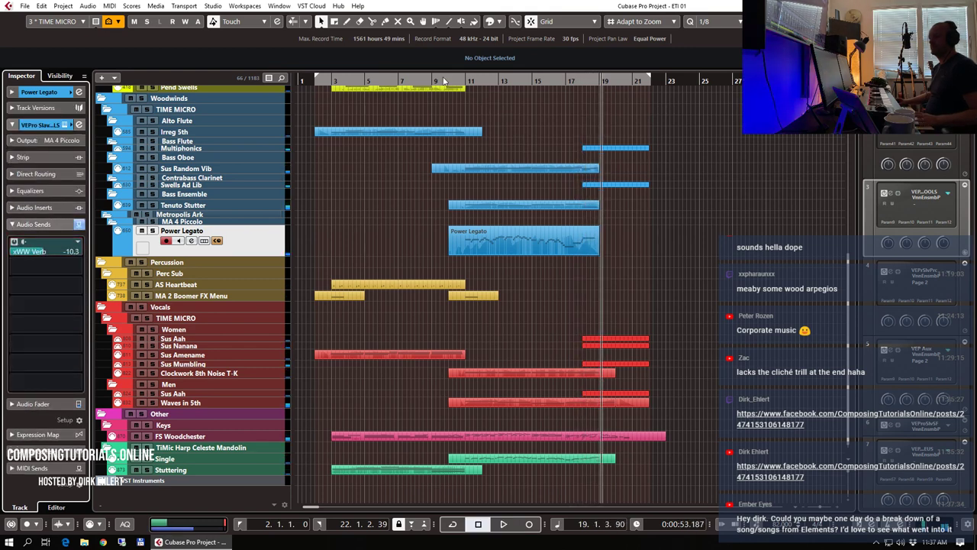
pyautogui.press('space')
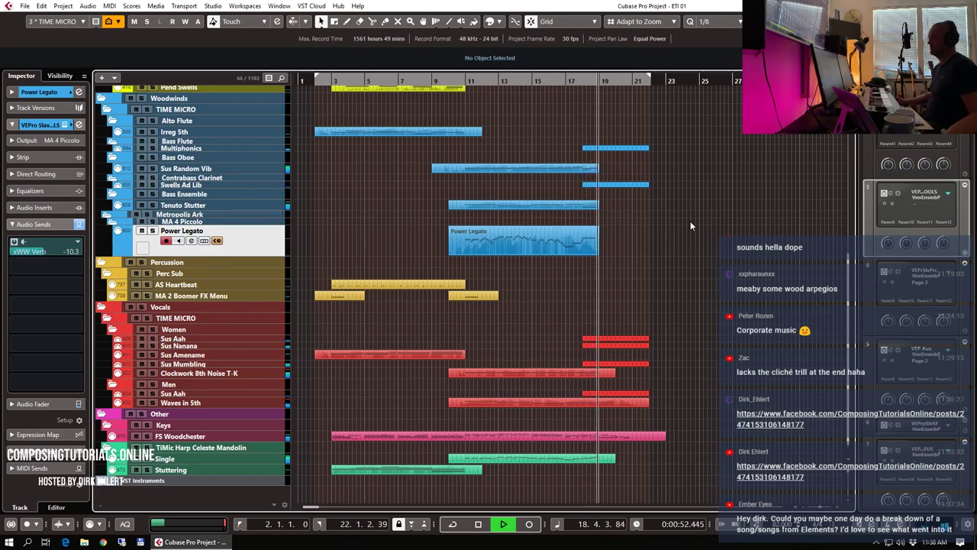
# - Copy the MA 2 Boomer FX Menu part from bar 2 to bar 18 and audition the ending with it
pyautogui.moveTo(346, 295); pyautogui.dragTo(613, 288)
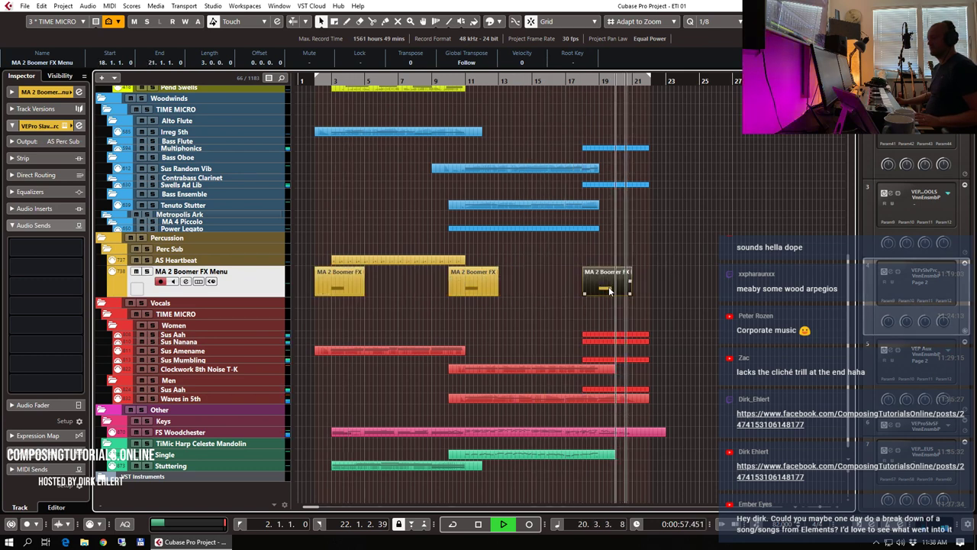
pyautogui.click(579, 77)
pyautogui.press('h')
pyautogui.press('h')
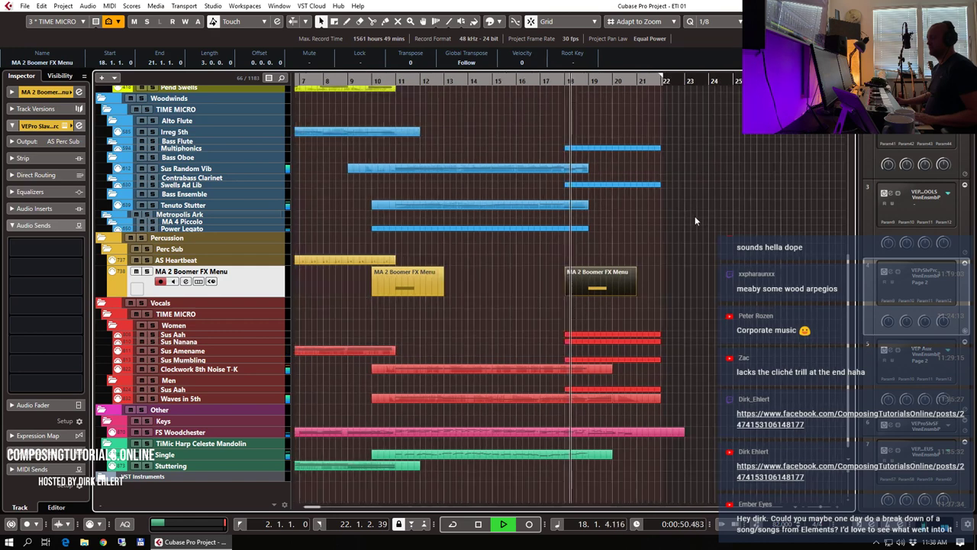
pyautogui.press('h')
pyautogui.press('h')
pyautogui.press('h')
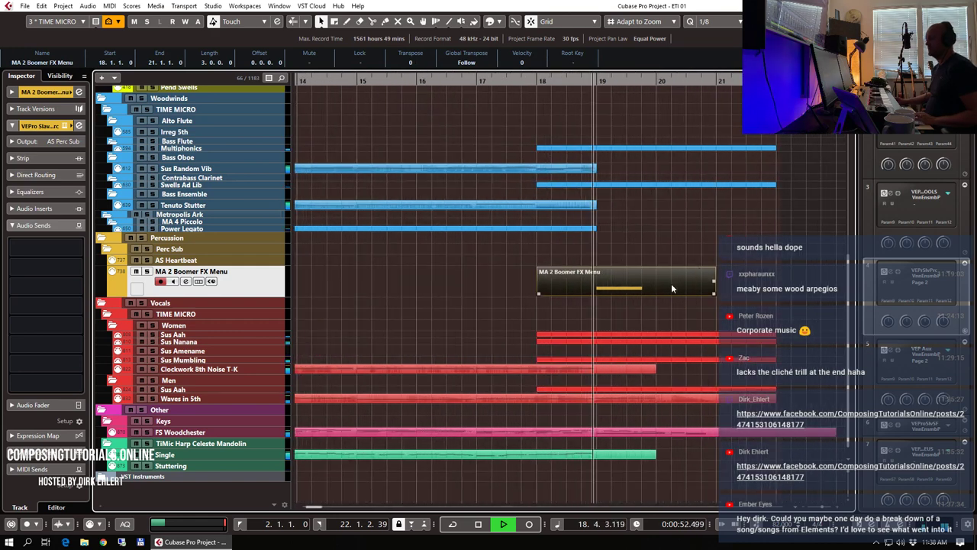
pyautogui.press('g')
pyautogui.press('g')
pyautogui.press('g')
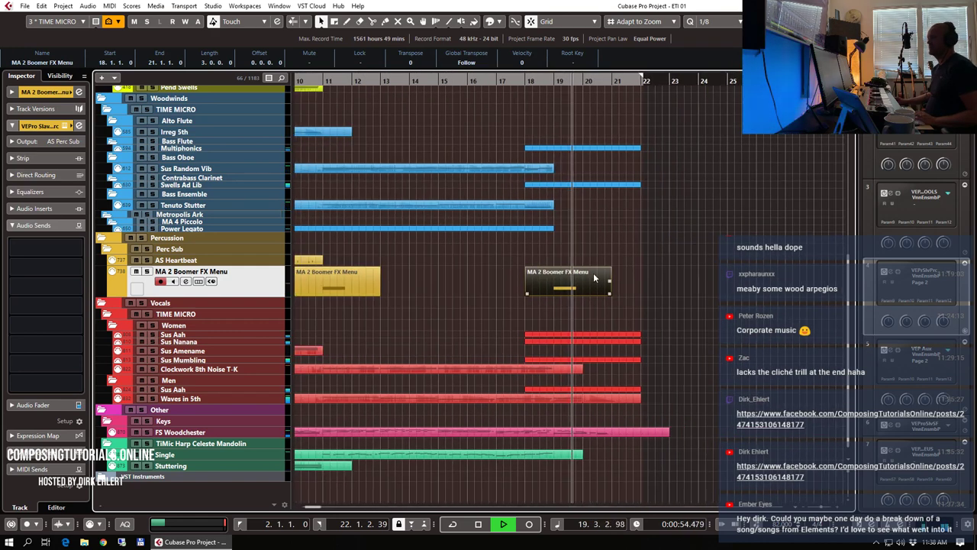
pyautogui.click(571, 148)
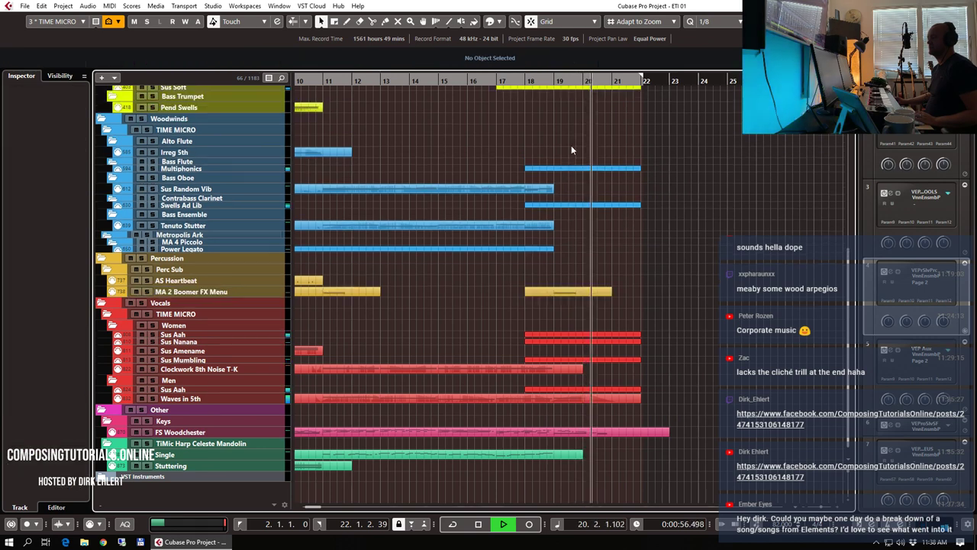
pyautogui.click(592, 168)
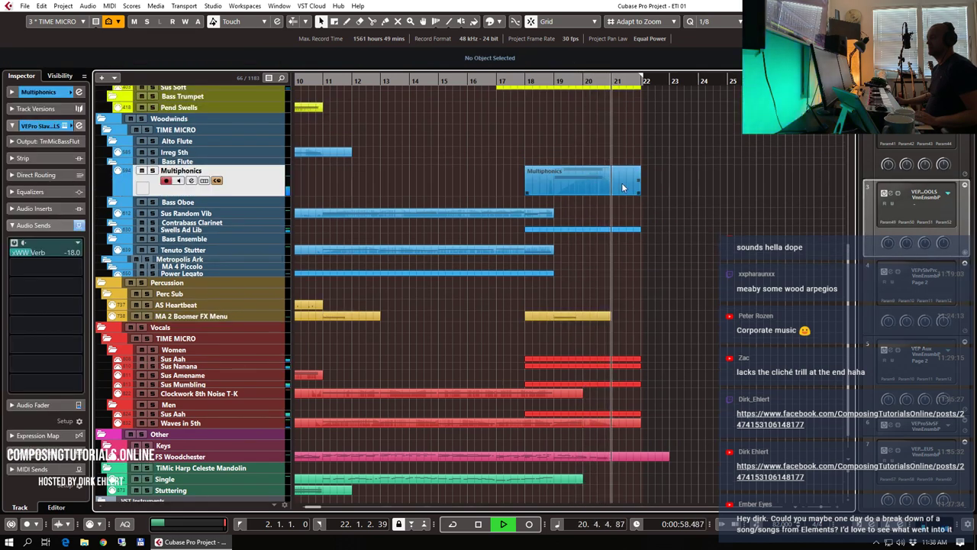
# - Record a new TM Trem Bursts part on the high strings from bar 18 up to bar 22
pyautogui.scroll(5, 622, 182)
pyautogui.press('space')
pyautogui.scroll(2, 529, 183)
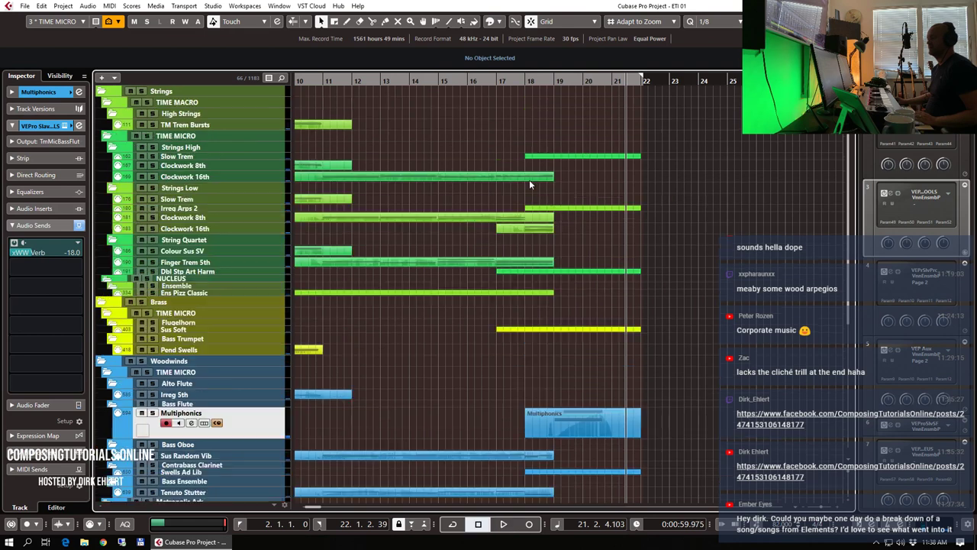
pyautogui.click(204, 123)
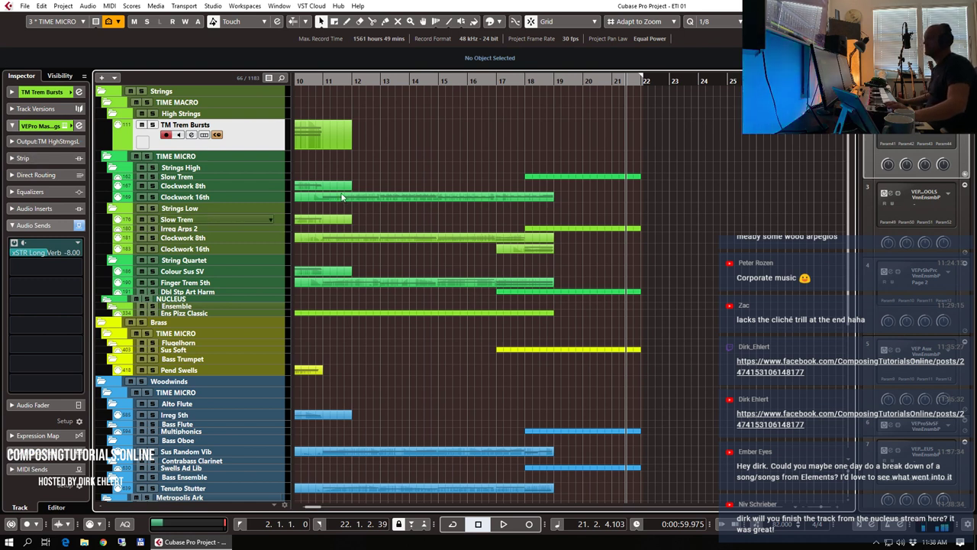
pyautogui.click(526, 81)
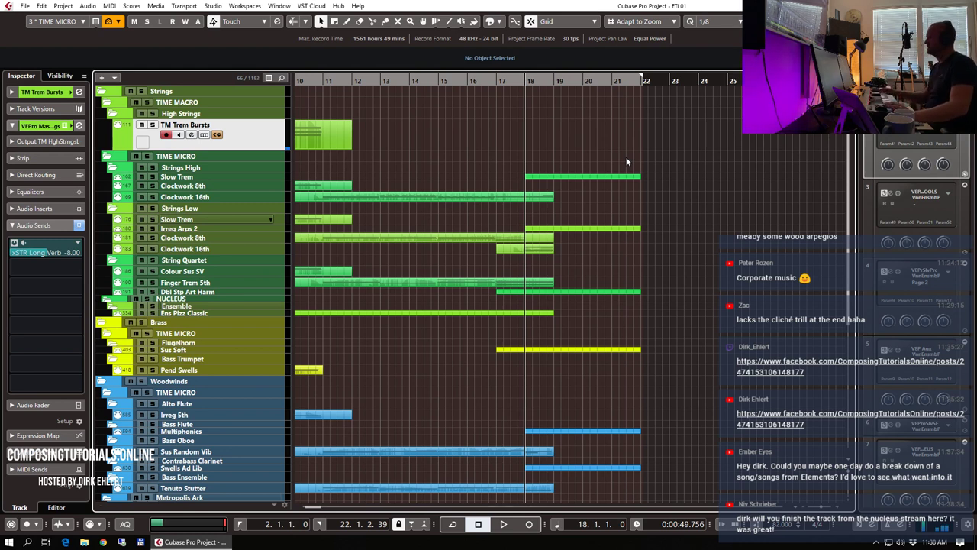
pyautogui.press('KP_Multiply')
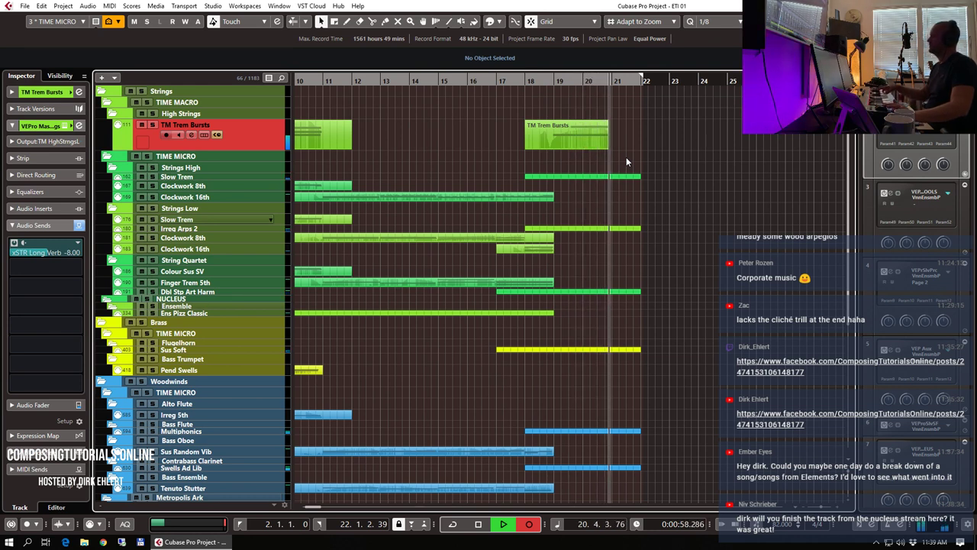
pyautogui.press('space')
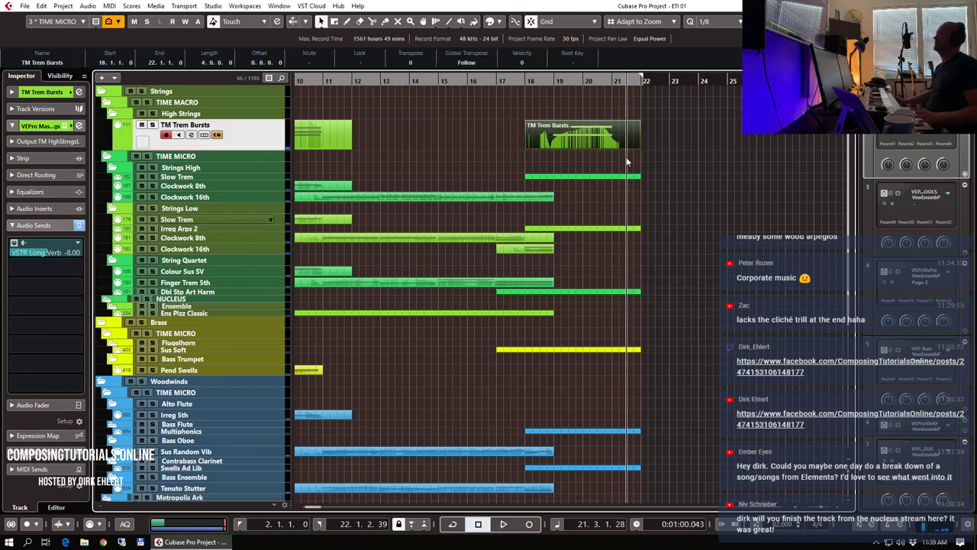
# - Audition the new TM Trem Bursts part soloed from bar 19 and clear the selection
pyautogui.click(549, 82)
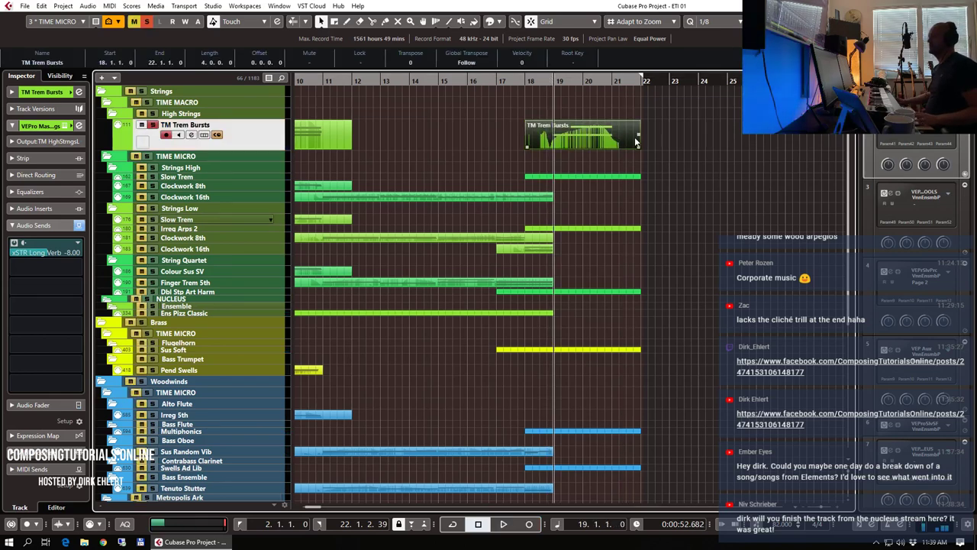
pyautogui.press('space')
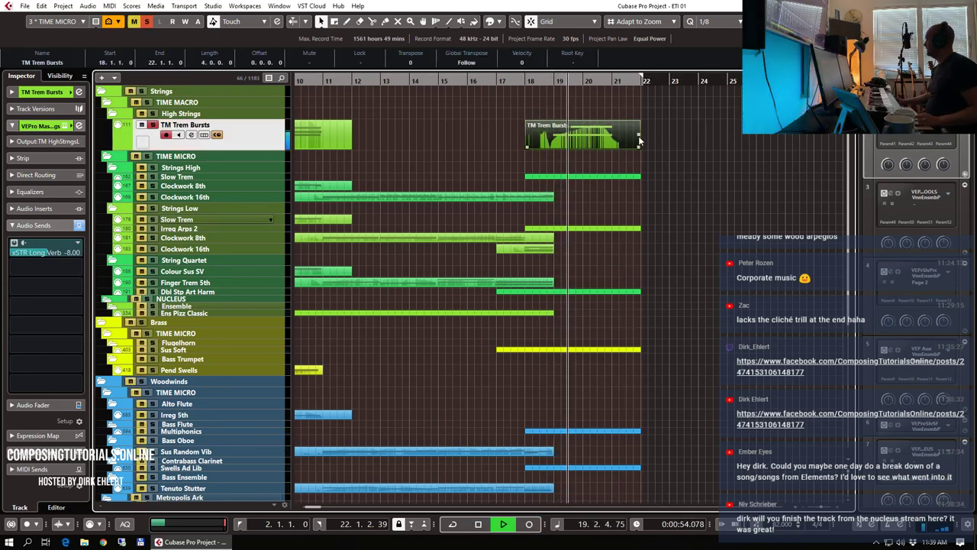
pyautogui.press('space')
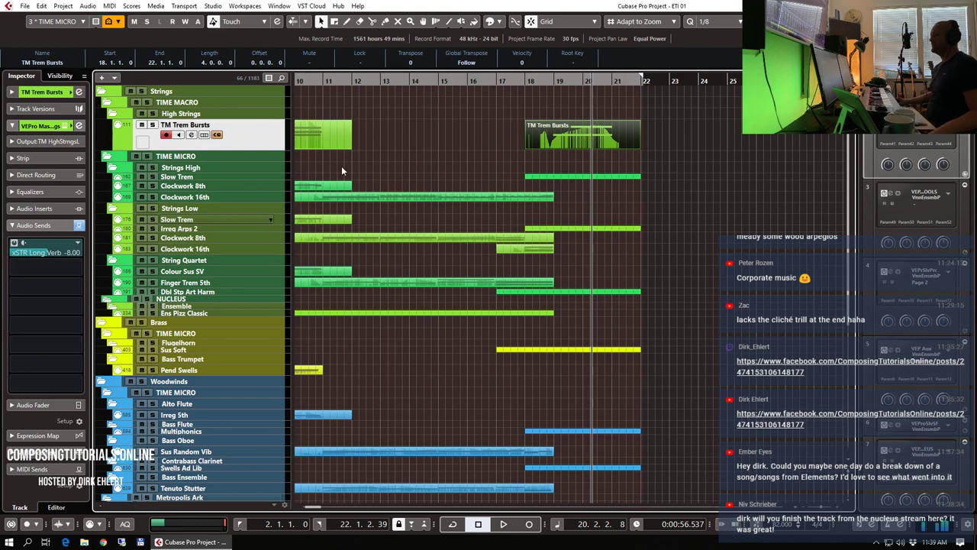
pyautogui.click(661, 137)
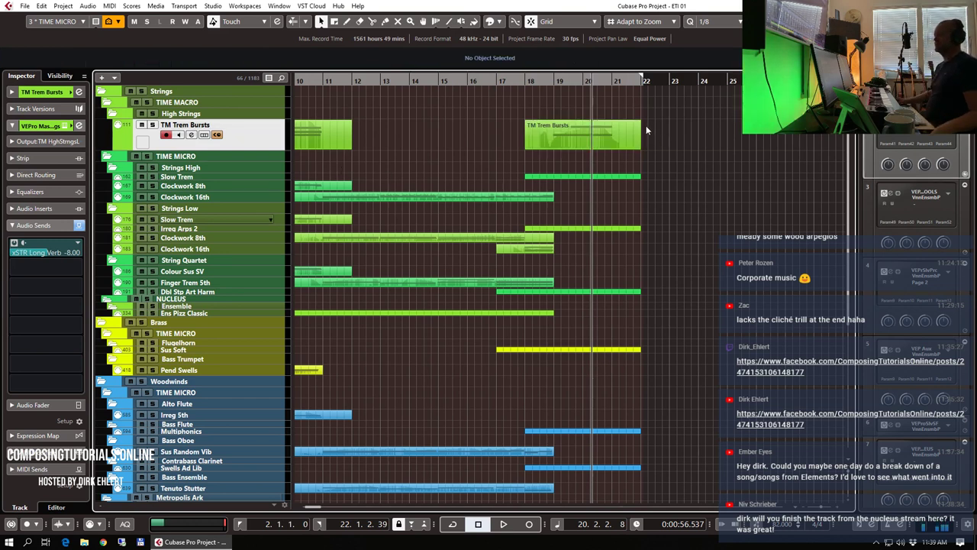
# - Make the hidden Kontakt 5 01 track visible in the project and open its instrument
pyautogui.click(59, 77)
pyautogui.click(174, 97)
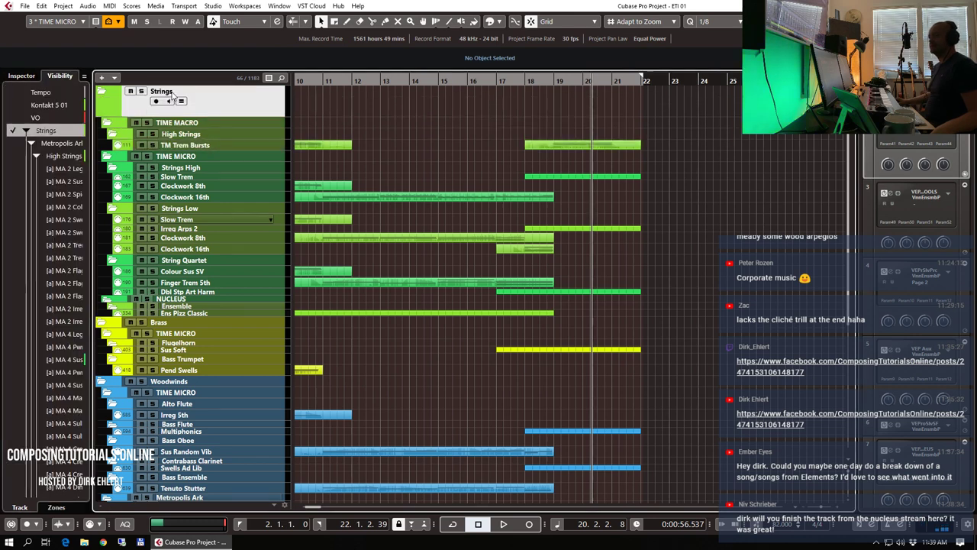
pyautogui.click(13, 106)
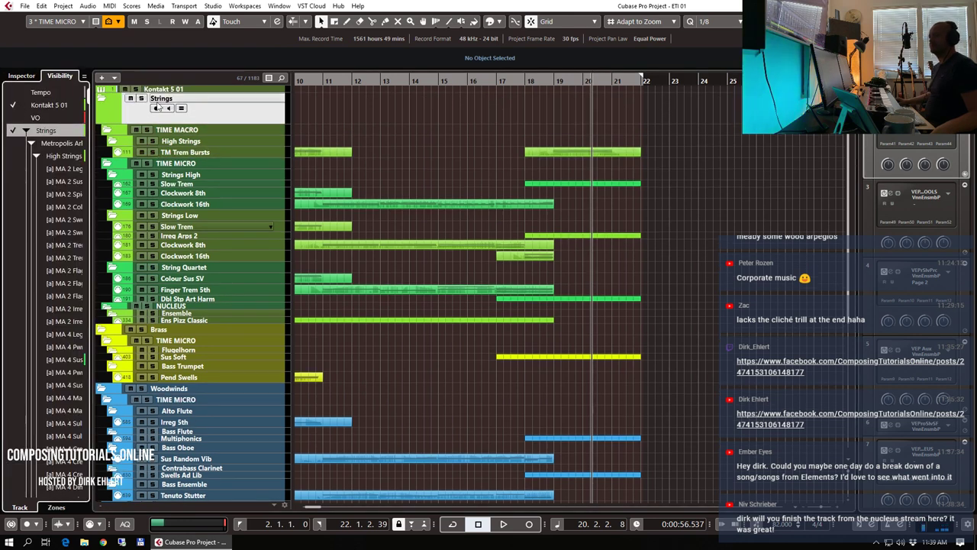
pyautogui.click(175, 90)
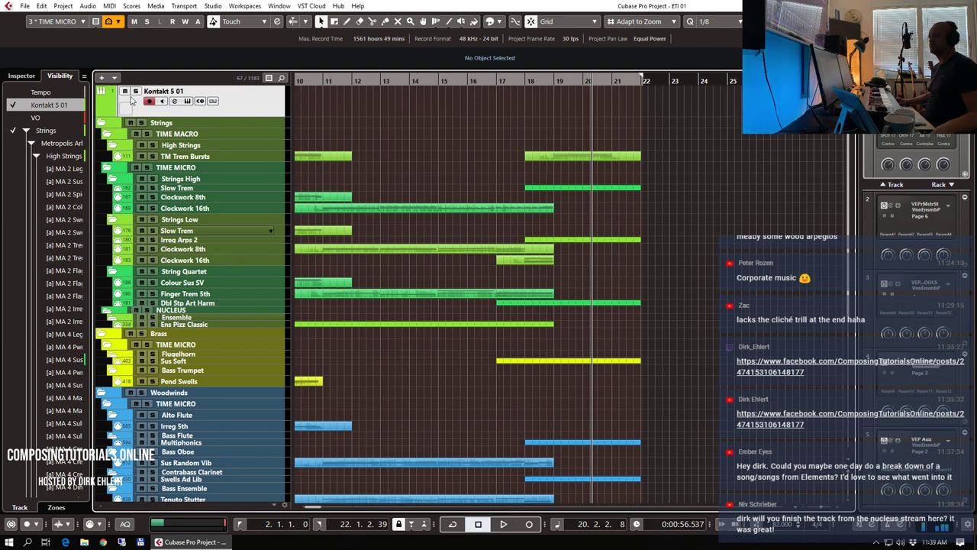
pyautogui.click(21, 77)
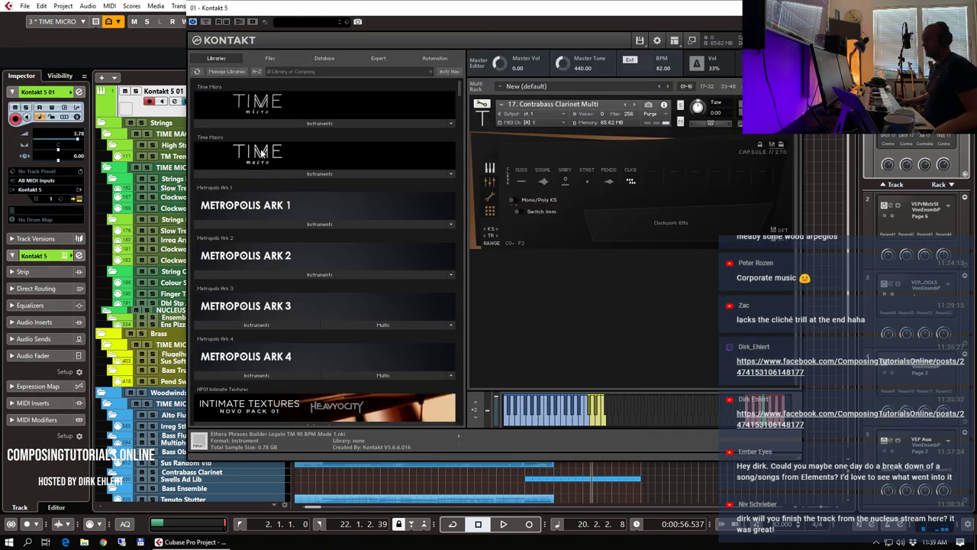
# - Load 17. Heavy Ground from the Time Micro library in place of the Contrabass Clarinet Multi
pyautogui.click(265, 123)
pyautogui.doubleClick(231, 152)
pyautogui.doubleClick(230, 147)
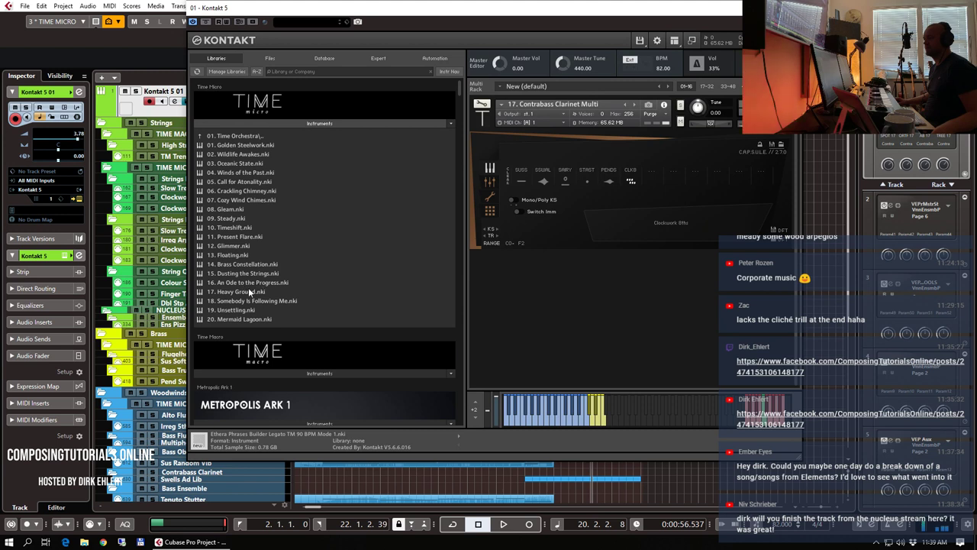
pyautogui.moveTo(241, 291); pyautogui.dragTo(656, 206)
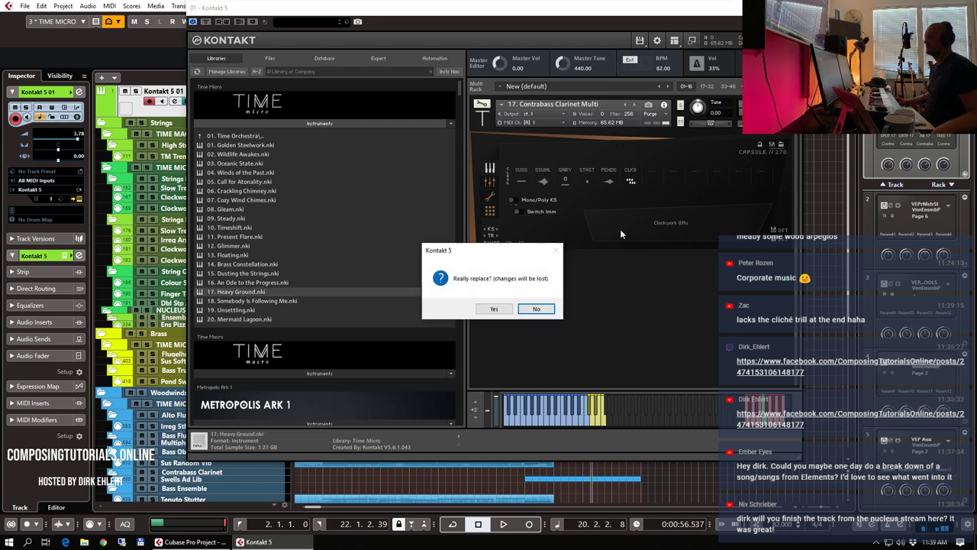
pyautogui.click(505, 309)
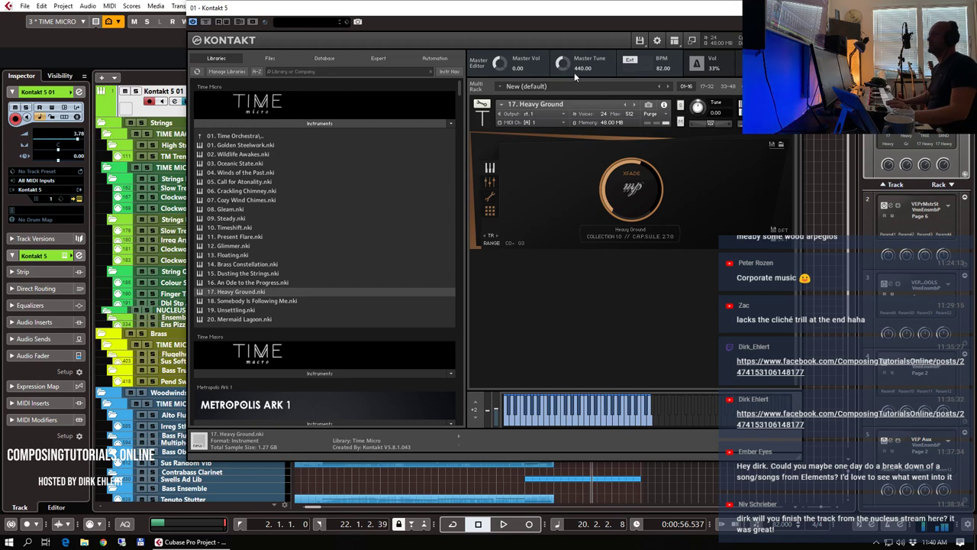
# - Close the Kontakt window and try out Heavy Ground along with the arrangement from bar 10
pyautogui.click(789, 8)
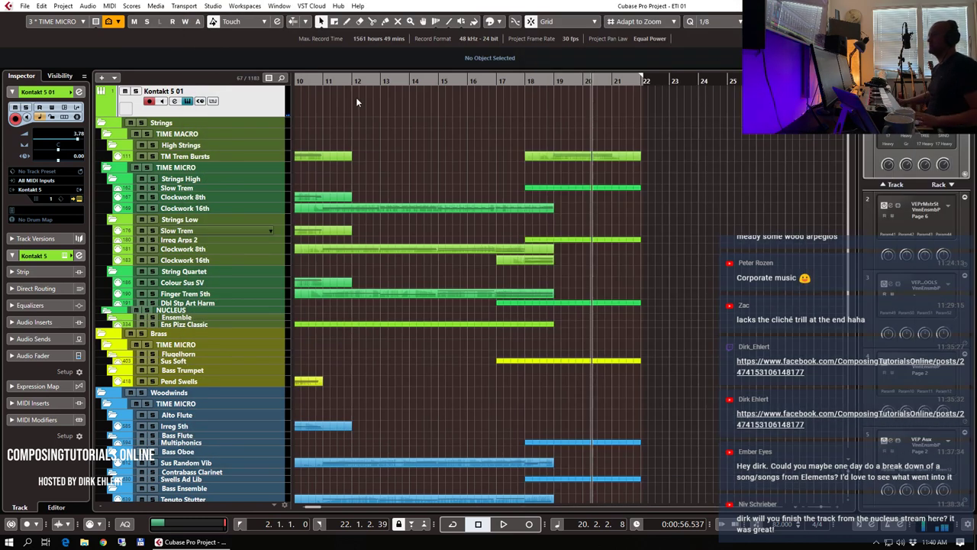
pyautogui.click(322, 82)
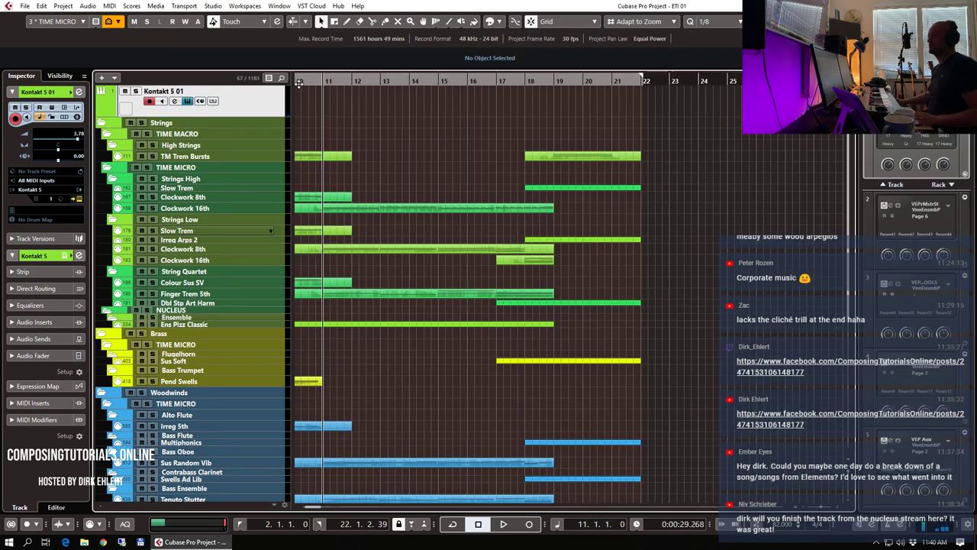
pyautogui.click(303, 80)
pyautogui.press('space')
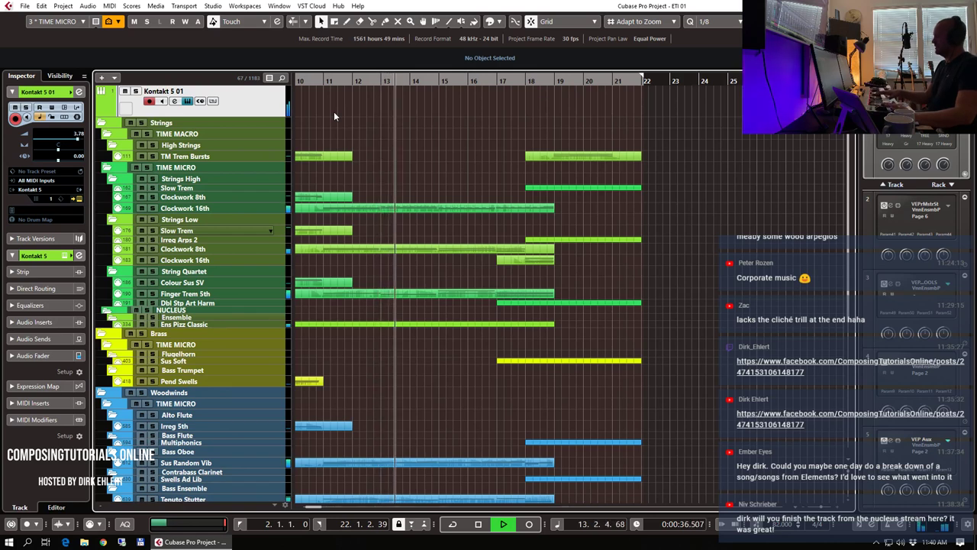
pyautogui.press('space')
# - Reopen Kontakt and replace Heavy Ground with 03. Oceanic State from the Time Micro library
pyautogui.moveTo(366, 0); pyautogui.dragTo(305, 2)
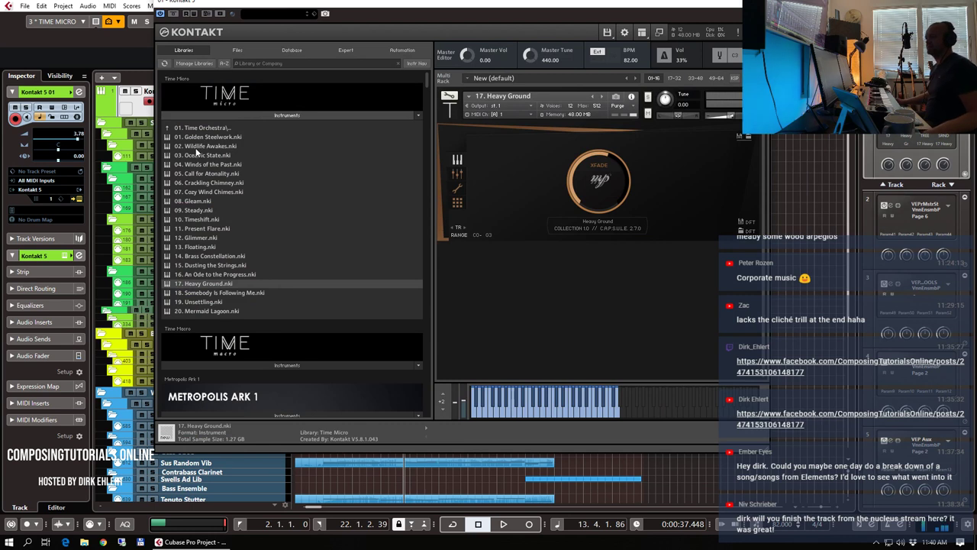
pyautogui.moveTo(199, 155); pyautogui.dragTo(431, 163)
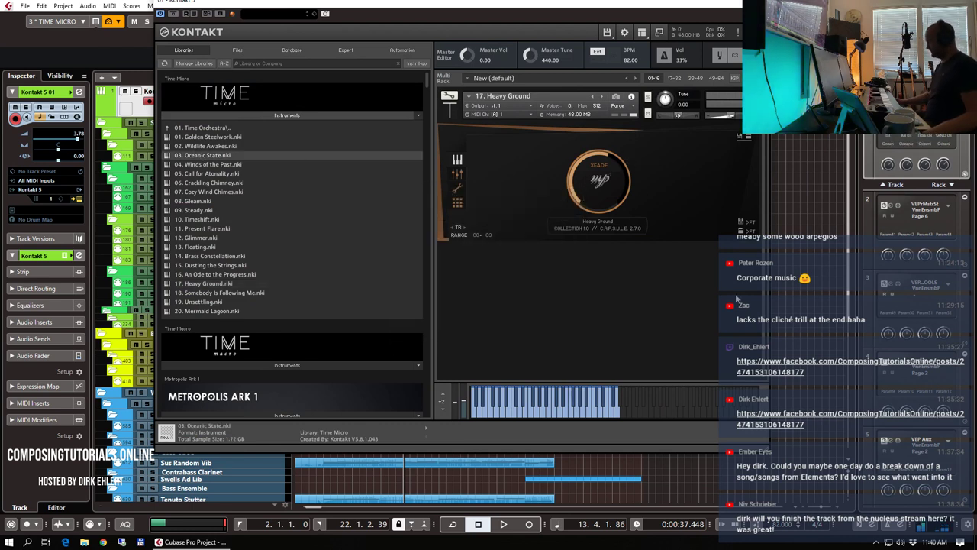
pyautogui.moveTo(736, 299); pyautogui.dragTo(727, 306)
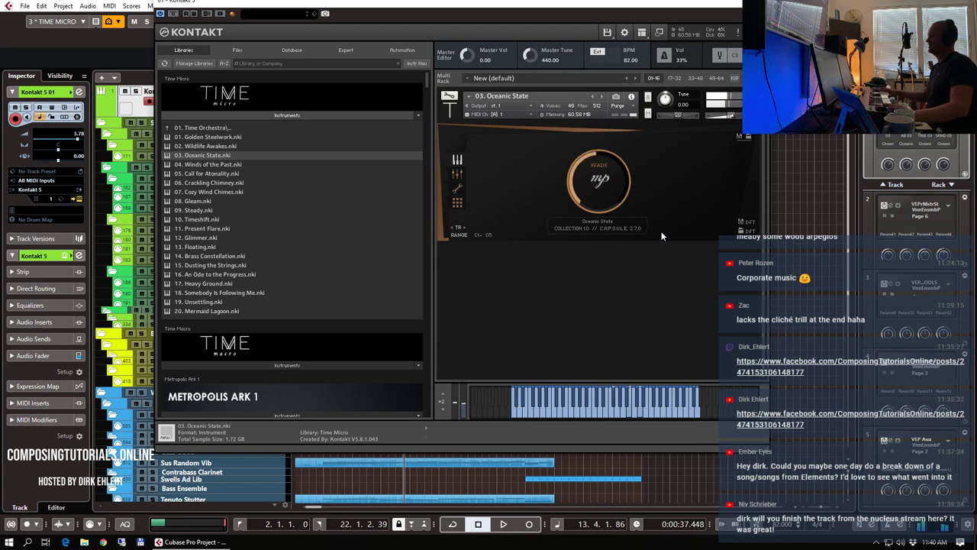
# - Move the Kontakt window aside, try out Oceanic State over the arrangement from bar 10, and reset the Kontakt 5 01 track volume to 0.00
pyautogui.moveTo(575, 9); pyautogui.dragTo(976, 115)
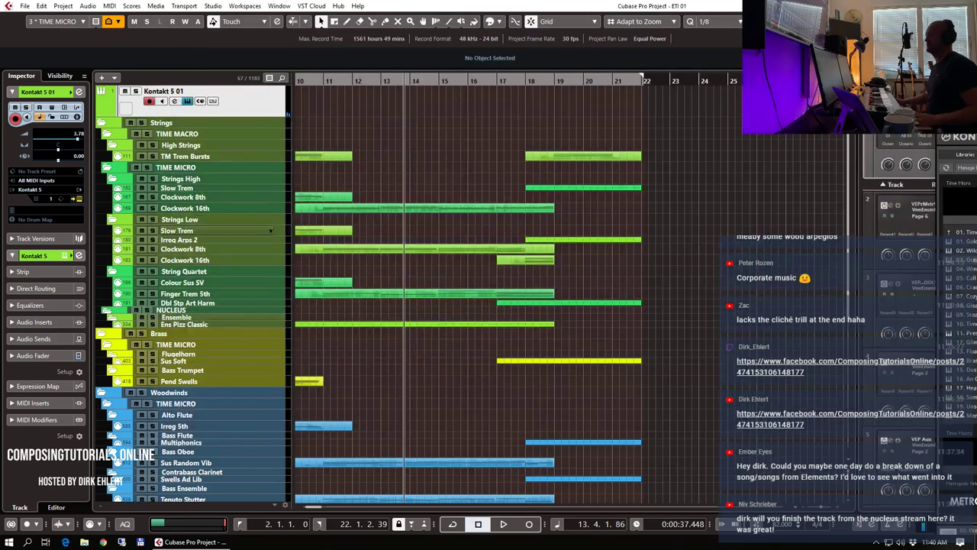
pyautogui.click(300, 80)
pyautogui.press('space')
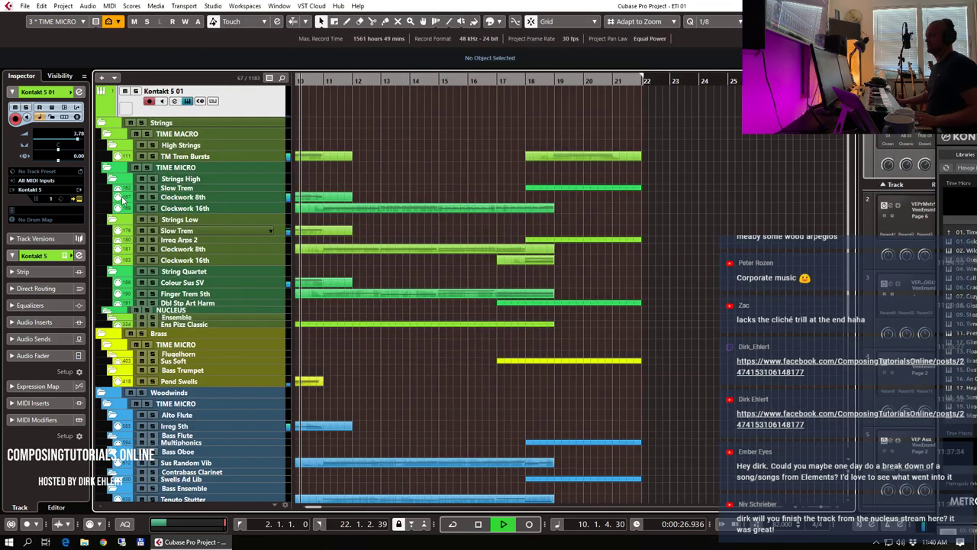
pyautogui.keyDown('ctrl'); pyautogui.click(72, 139); pyautogui.keyUp('ctrl')
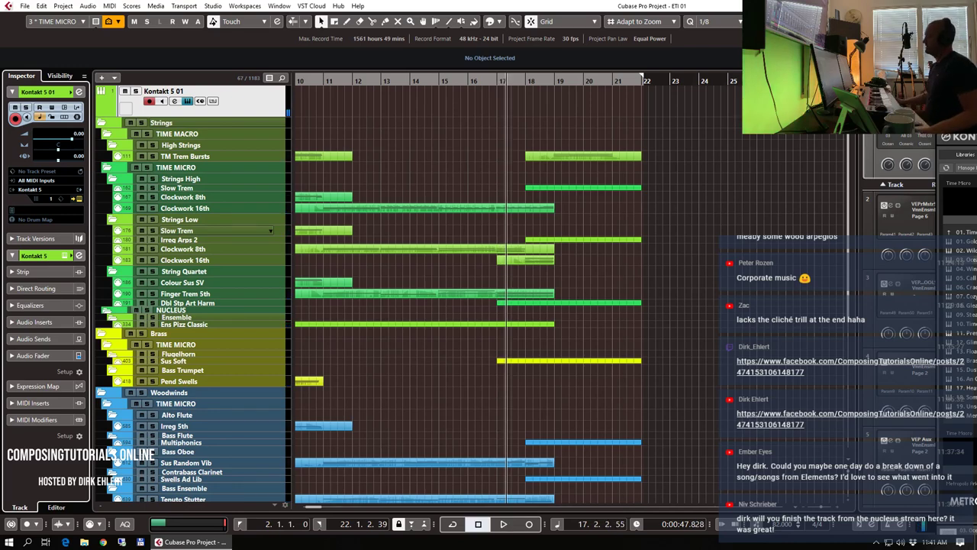
# - Bring Kontakt back into view, replace Oceanic State with 18. Somebody Is Following Me, and close the window
pyautogui.moveTo(976, 105); pyautogui.dragTo(432, 77)
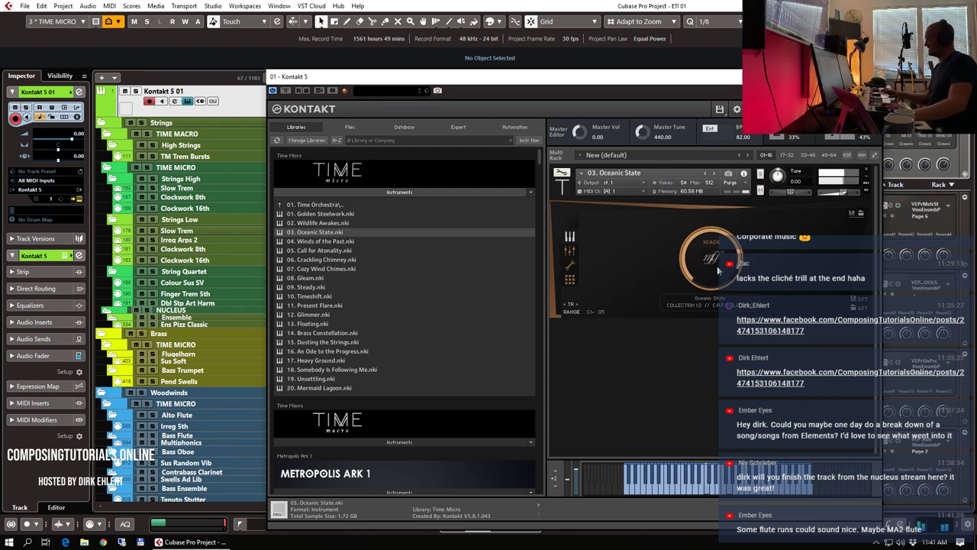
pyautogui.click(352, 371)
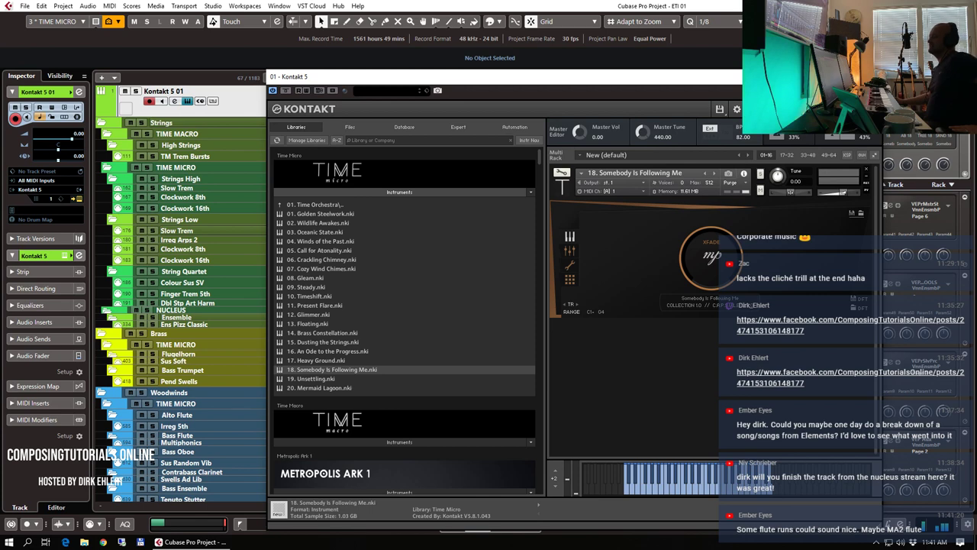
pyautogui.click(872, 76)
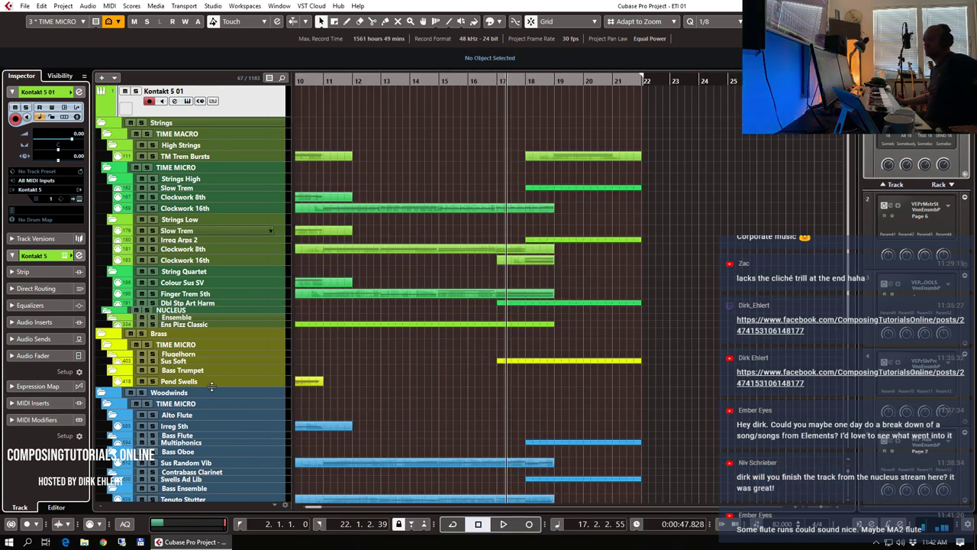
# - Select the MA 4 Piccolo Power Legato track, solo the Woodwinds folder and play the section from about bar 10
pyautogui.scroll(-3, 211, 386)
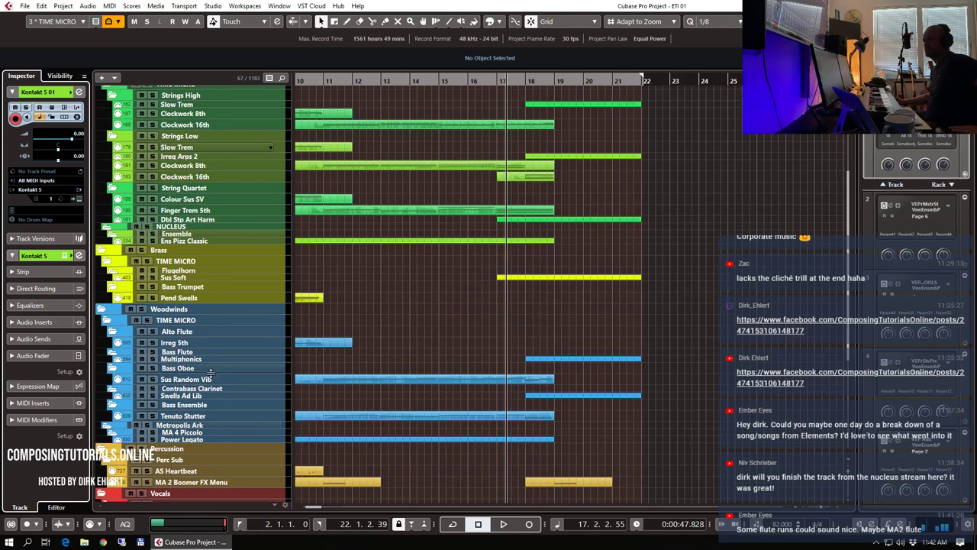
pyautogui.click(199, 441)
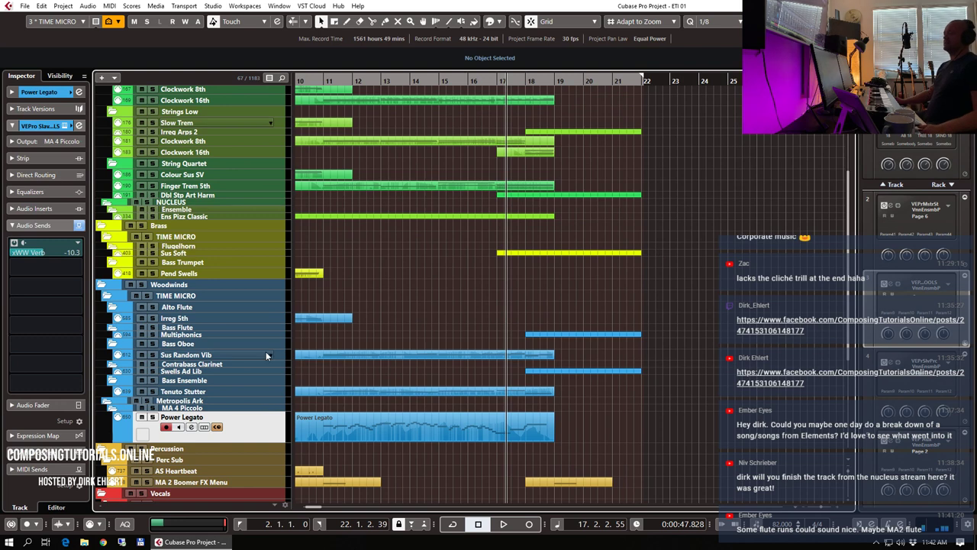
pyautogui.click(142, 285)
pyautogui.press('g')
pyautogui.press('g')
pyautogui.press('g')
pyautogui.press('g')
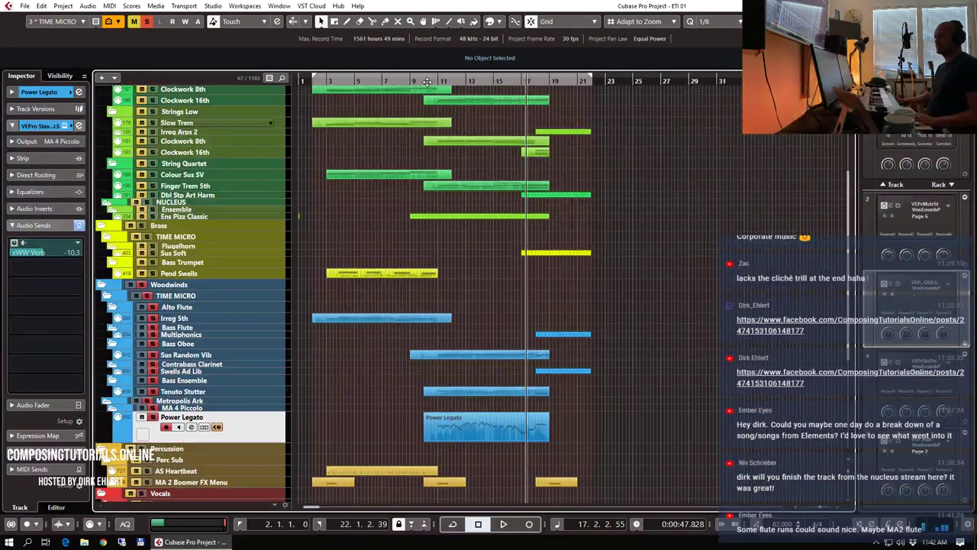
pyautogui.press('space')
pyautogui.press('space')
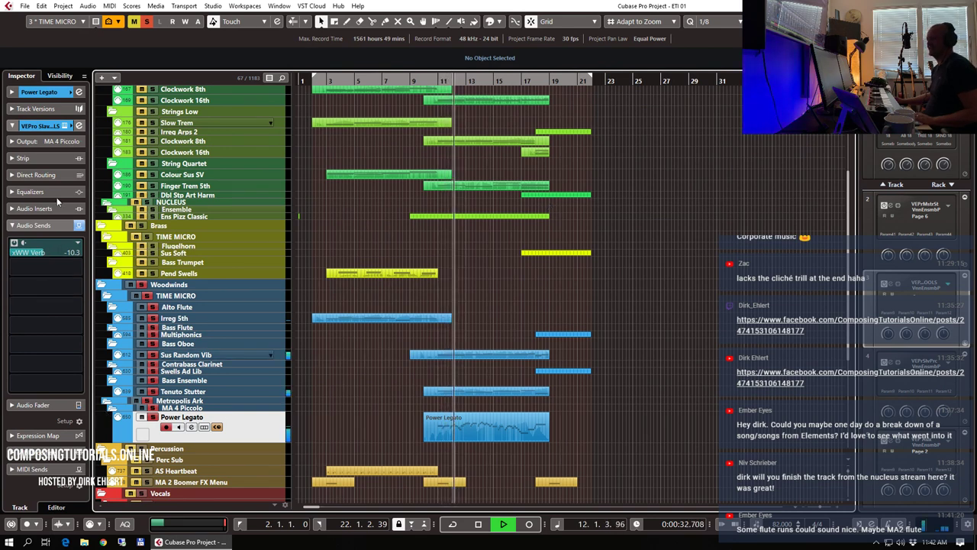
# - Set the Power Legato track's volume to 112 and its pan to -10
pyautogui.click(38, 91)
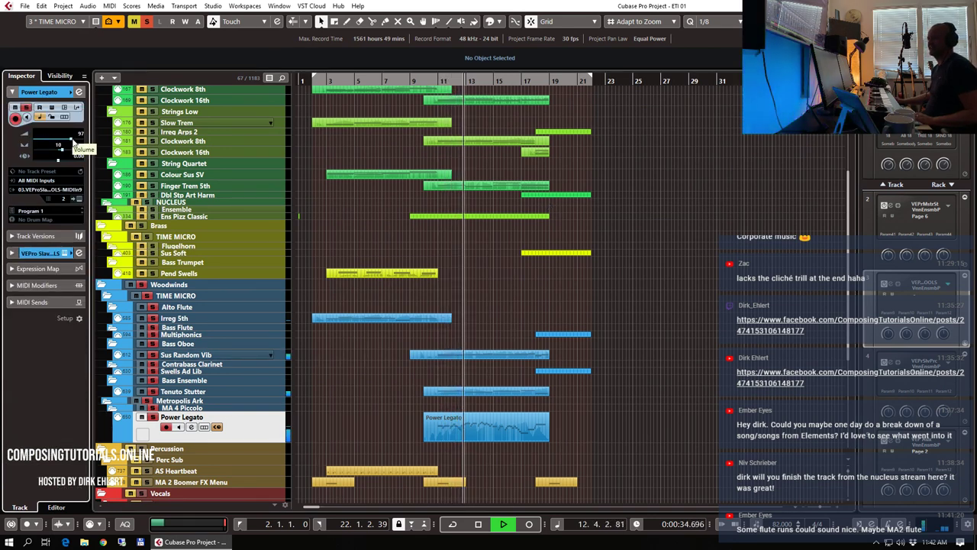
pyautogui.moveTo(70, 140); pyautogui.dragTo(76, 140)
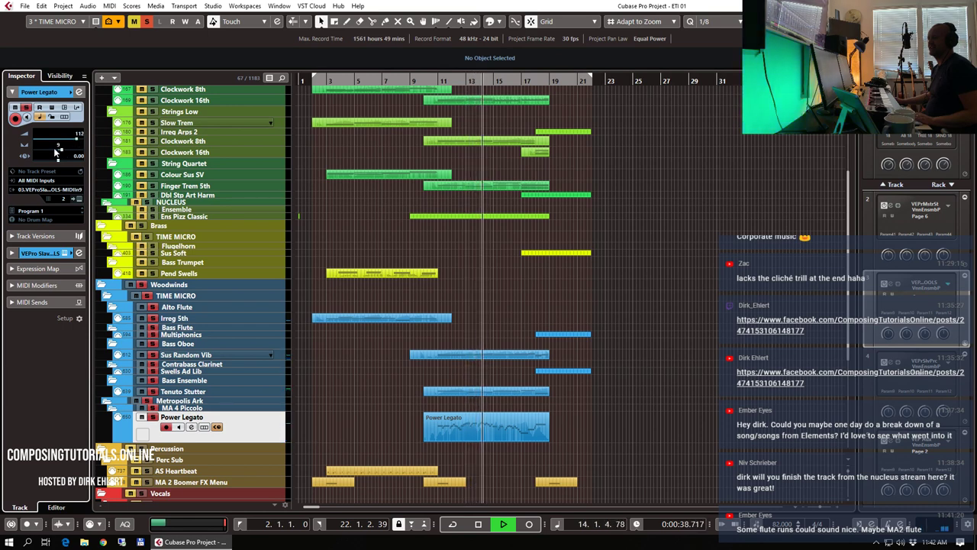
pyautogui.moveTo(58, 153); pyautogui.dragTo(54, 153)
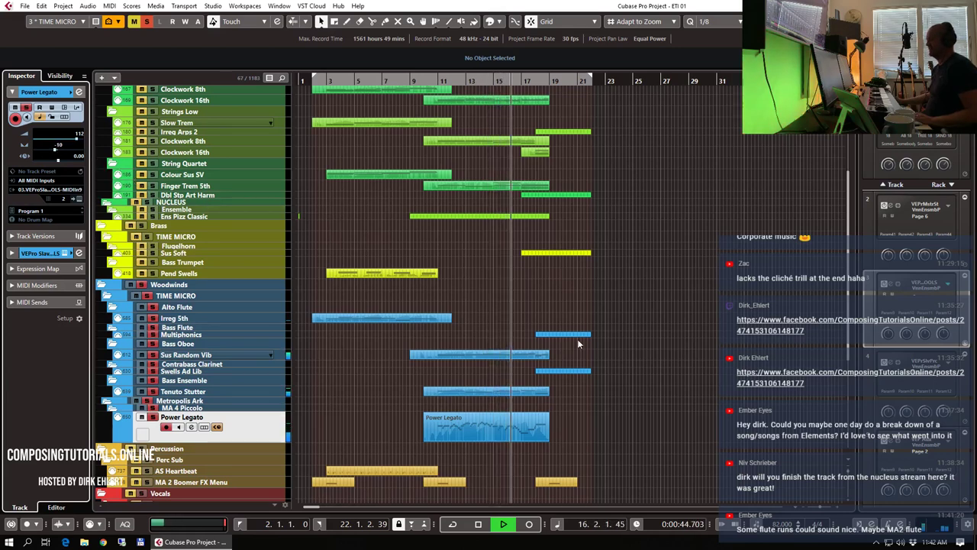
# - In the Power Legato part, remove the lowest note at bar 17 and extend the following D3 back to the bar's start
pyautogui.click(532, 432)
pyautogui.press('space')
pyautogui.doubleClick(533, 432)
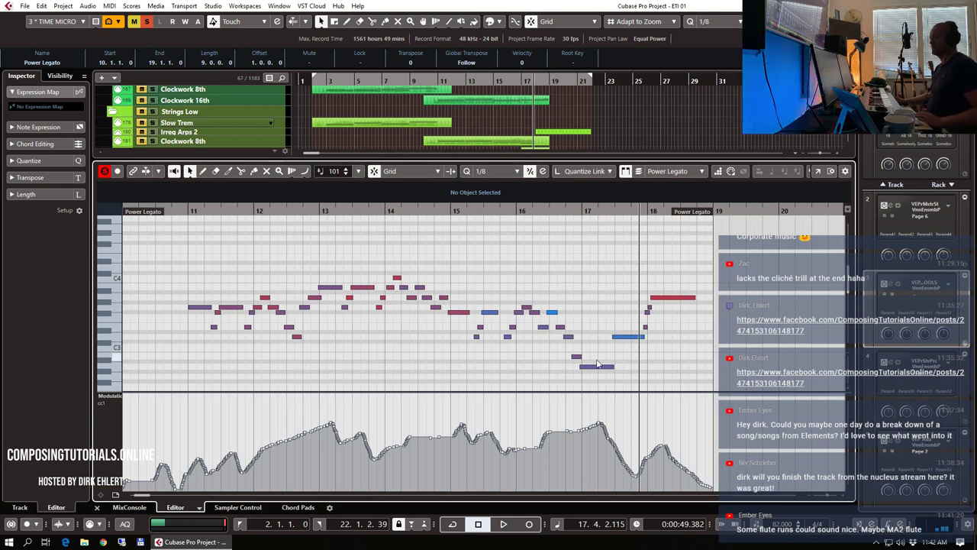
pyautogui.moveTo(593, 364); pyautogui.dragTo(580, 336)
pyautogui.press('space')
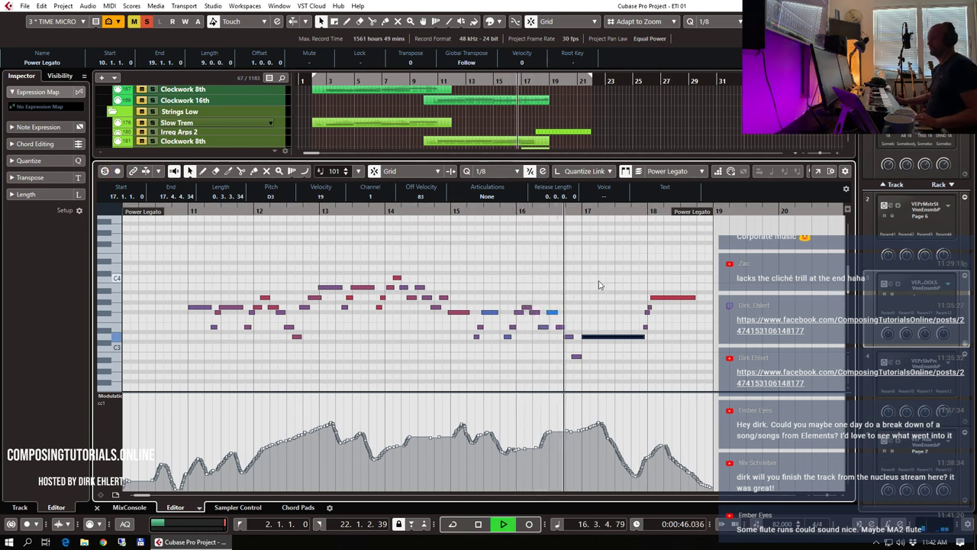
pyautogui.press('space')
# - Transpose the short note just before bar 17 up to A3
pyautogui.press('Left')
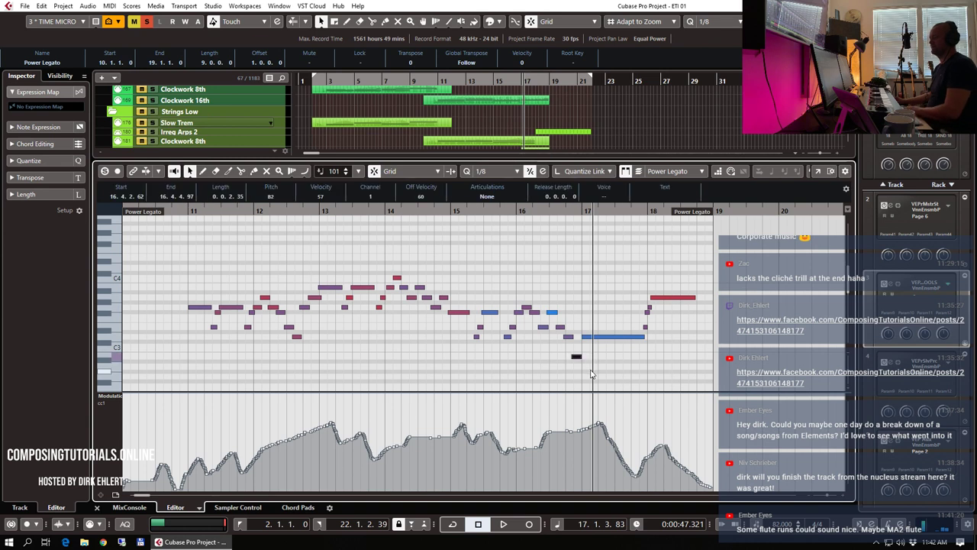
pyautogui.press('Up')
pyautogui.press('Up')
pyautogui.press('Up')
pyautogui.press('Up')
pyautogui.press('Up')
pyautogui.press('Up')
pyautogui.press('Up')
pyautogui.press('Up')
pyautogui.press('Up')
pyautogui.press('Up')
pyautogui.press('Down')
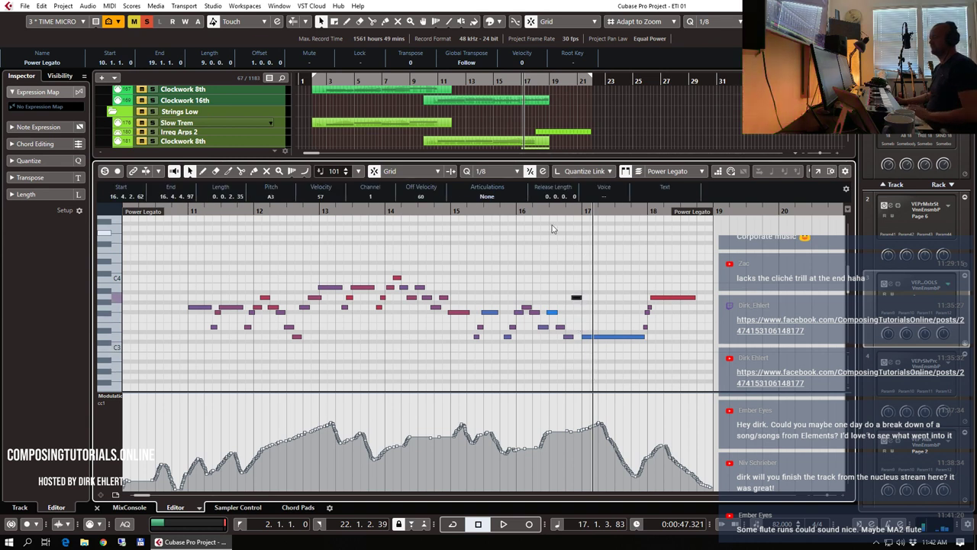
# - Play back the Power Legato phrase from bar 16 to check the transition into bar 17
pyautogui.click(540, 211)
pyautogui.press('space')
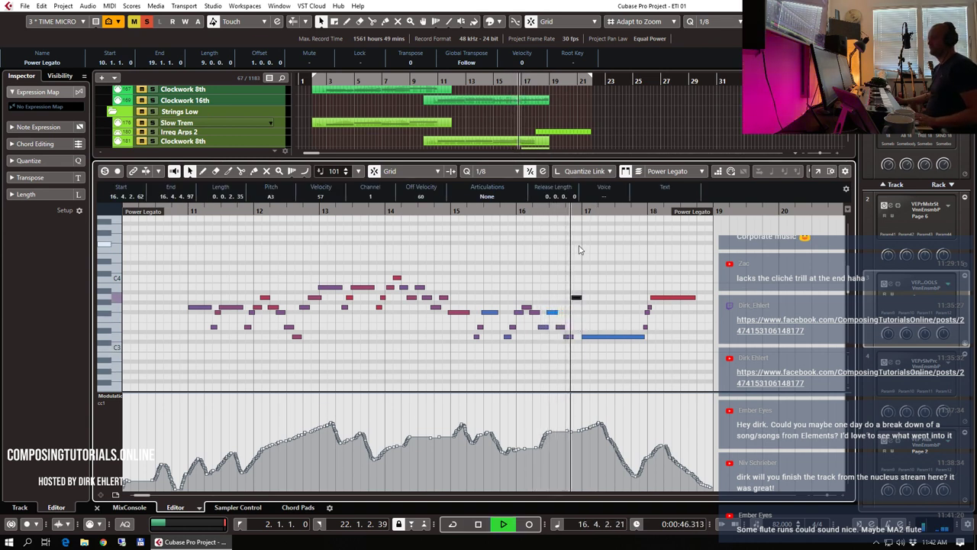
pyautogui.press('space')
pyautogui.click(567, 219)
pyautogui.moveTo(541, 211); pyautogui.dragTo(541, 226)
pyautogui.press('space')
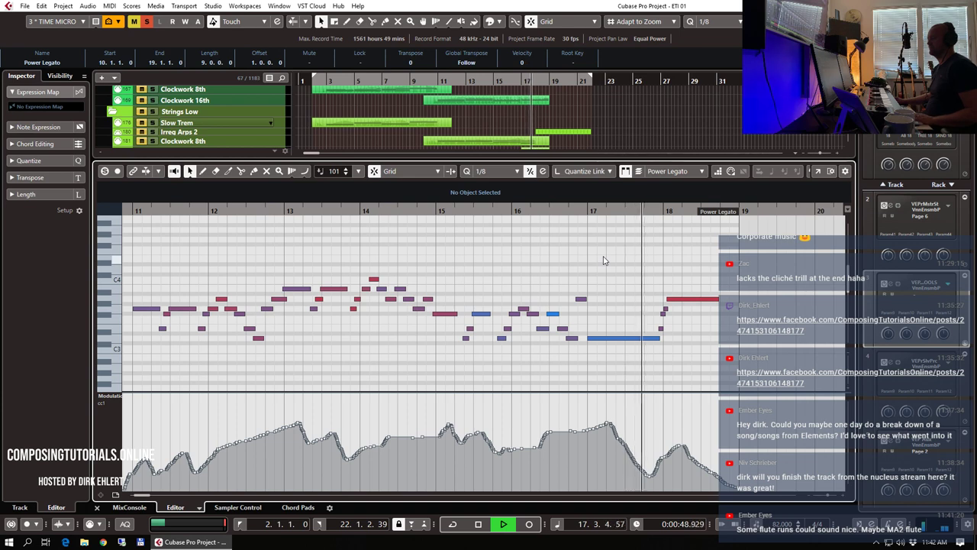
# - Delete the short run-up notes around bar 18, start the final long note on bar 18, and extend the held D3 to overlap it
pyautogui.press('h')
pyautogui.press('h')
pyautogui.press('h')
pyautogui.press('h')
pyautogui.press('h')
pyautogui.press('h')
pyautogui.press('h')
pyautogui.press('h')
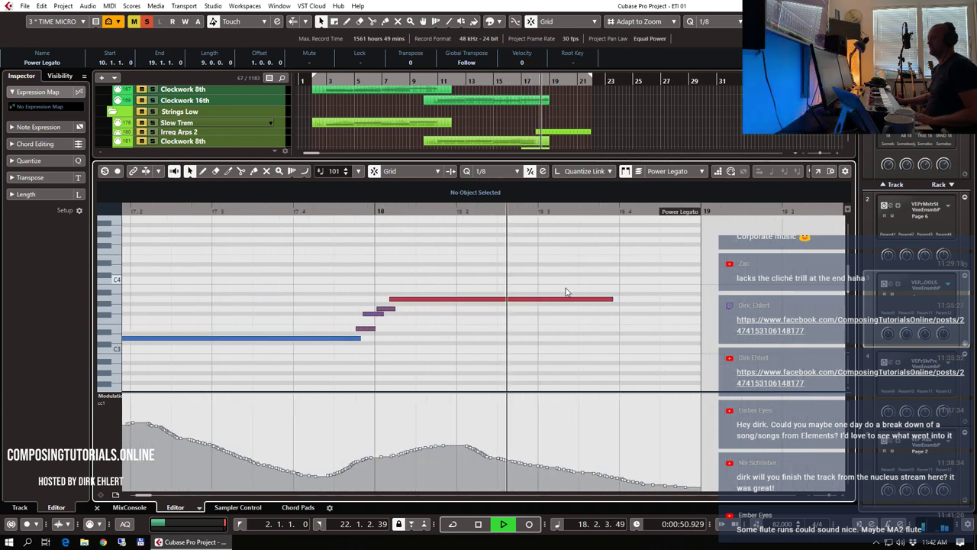
pyautogui.press('space')
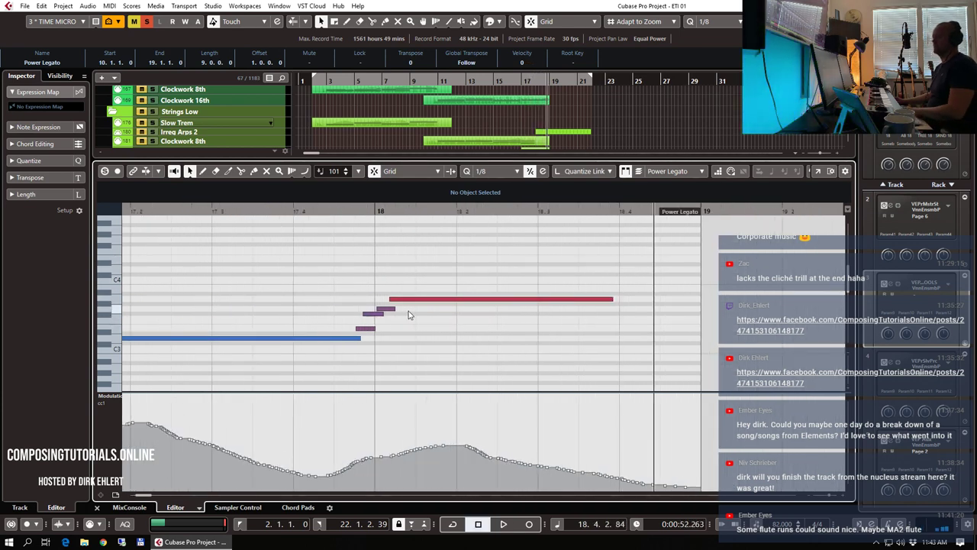
pyautogui.moveTo(374, 340)
pyautogui.mouseDown()
pyautogui.moveTo(374, 298)
pyautogui.moveTo(363, 337)
pyautogui.moveTo(384, 337)
pyautogui.mouseUp()
pyautogui.press('Delete')
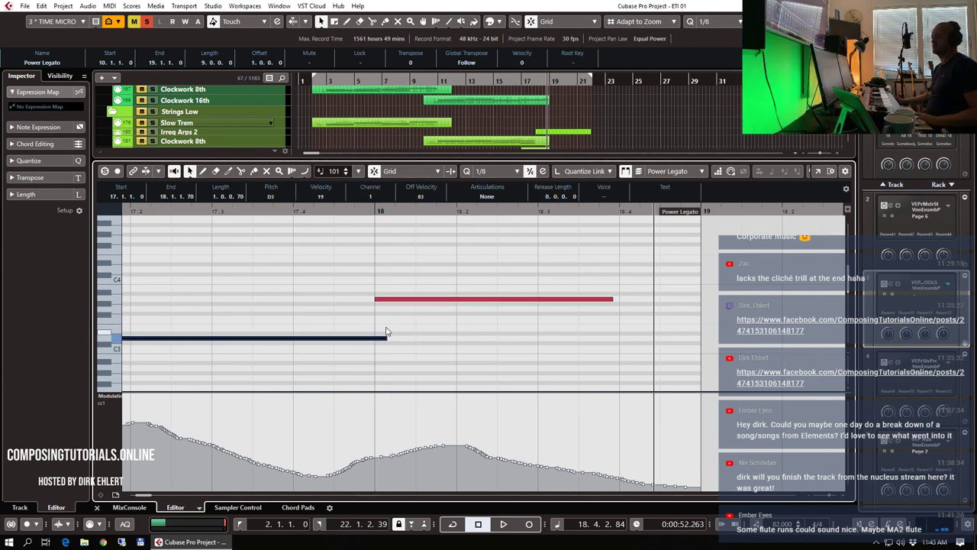
# - Play back the revised ending of the Power Legato line and close the note editor
pyautogui.press('g')
pyautogui.press('g')
pyautogui.press('g')
pyautogui.press('g')
pyautogui.click(237, 213)
pyautogui.press('space')
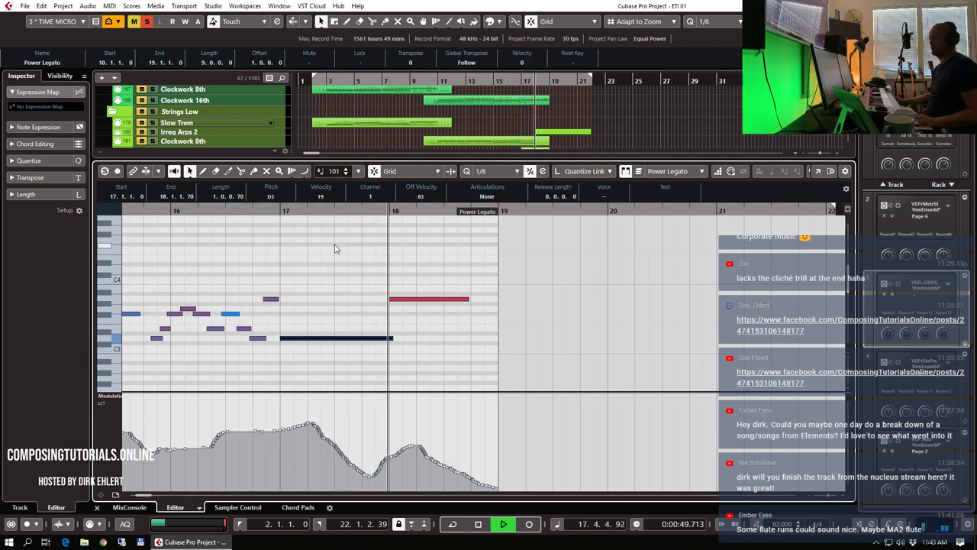
pyautogui.press('g')
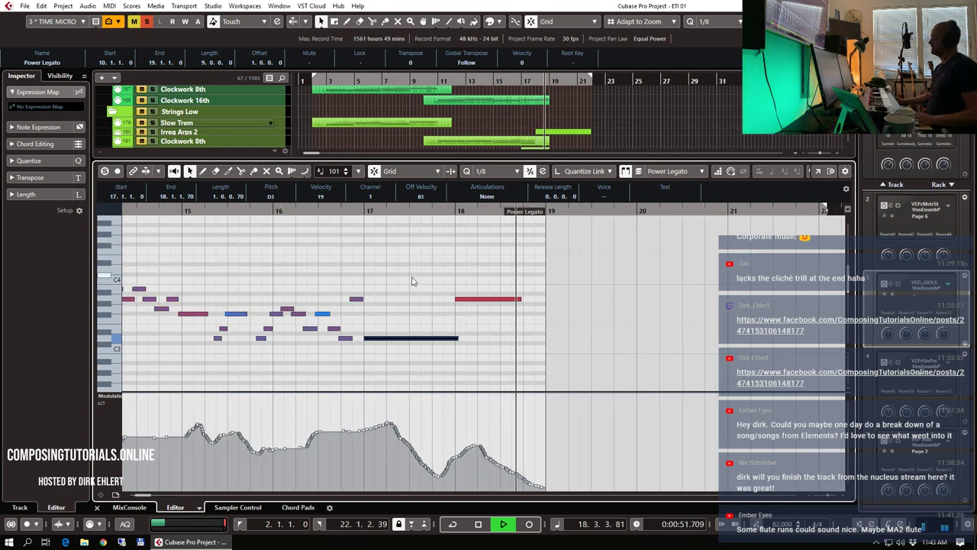
pyautogui.press('space')
pyautogui.press('Return')
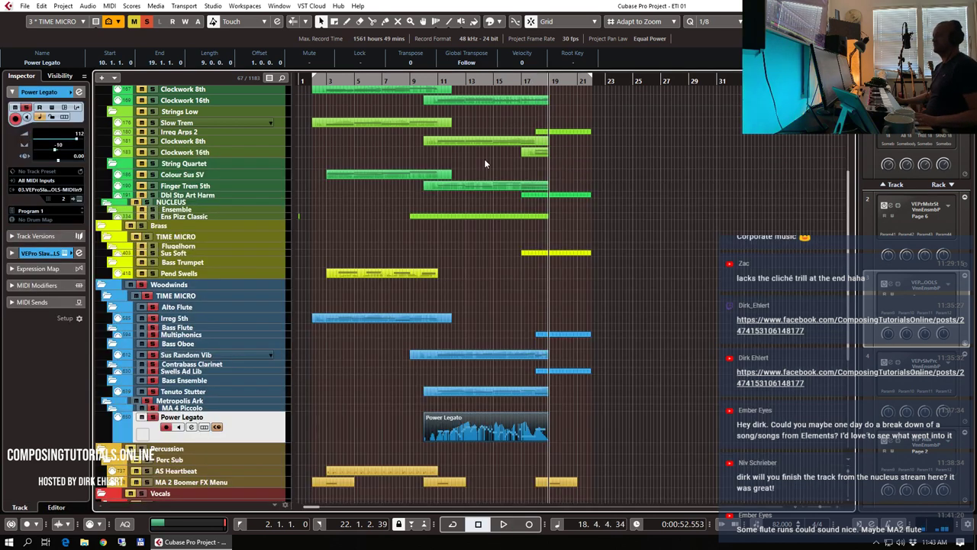
# - Listen to the soloed strings and woodwinds from about bar 10, focusing on the Ens Pizz Classic track
pyautogui.scroll(3, 235, 120)
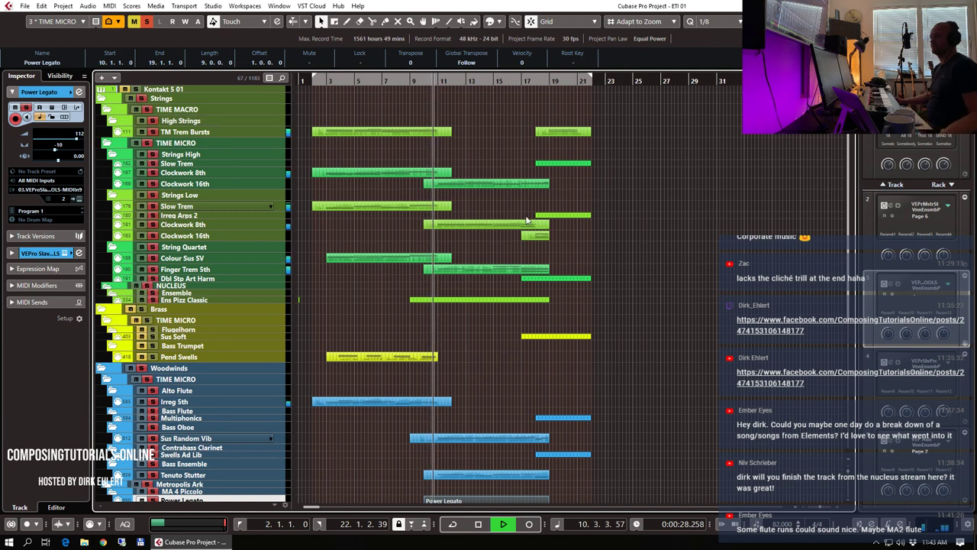
pyautogui.scroll(-5, 656, 238)
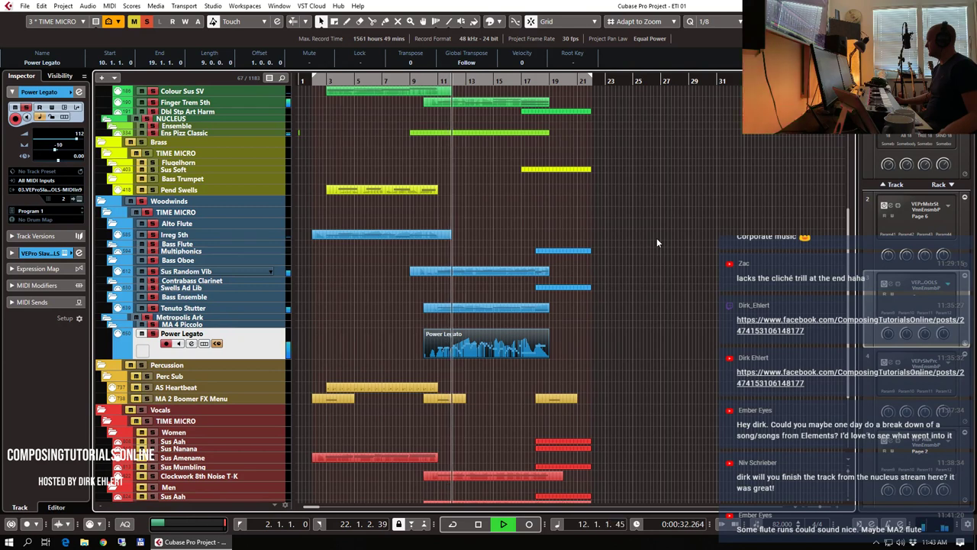
pyautogui.scroll(2, 568, 258)
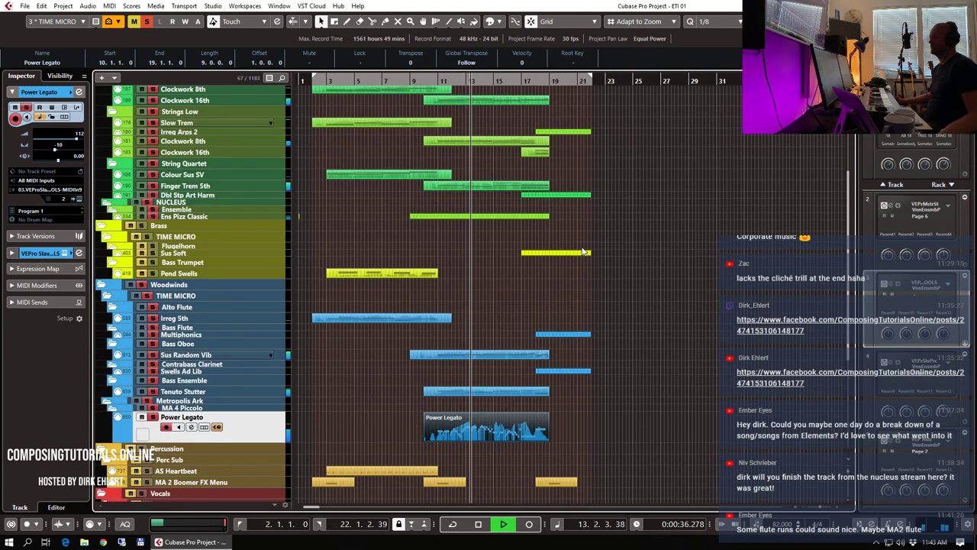
pyautogui.click(235, 215)
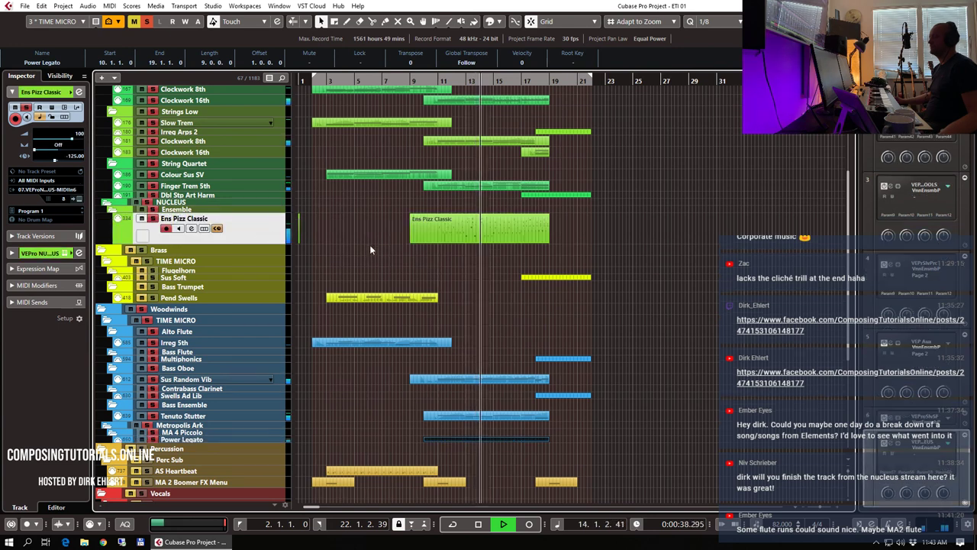
pyautogui.click(380, 227)
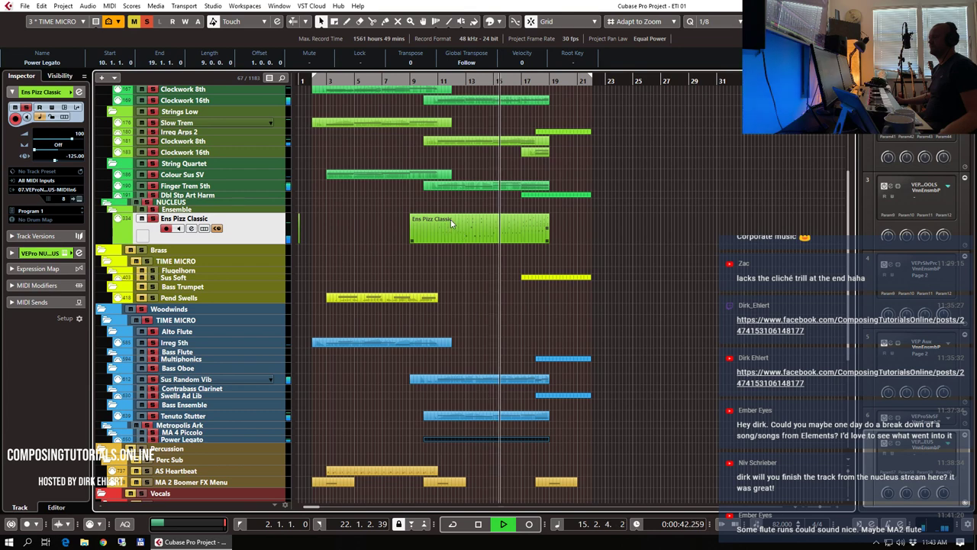
pyautogui.press('space')
pyautogui.click(437, 79)
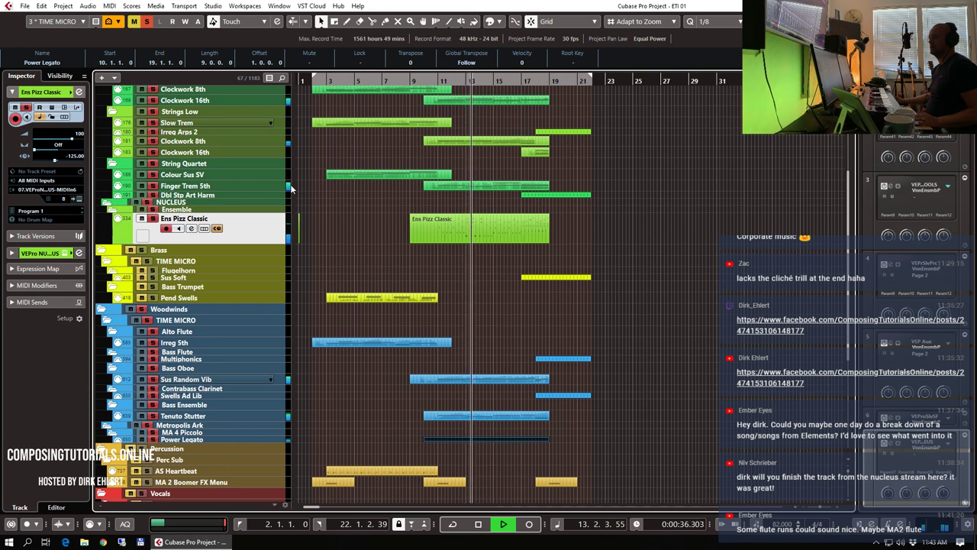
# - Clear all solos, solo only the Ens Pizz Classic track, and open its part starting at bar 9 for note editing
pyautogui.click(147, 23)
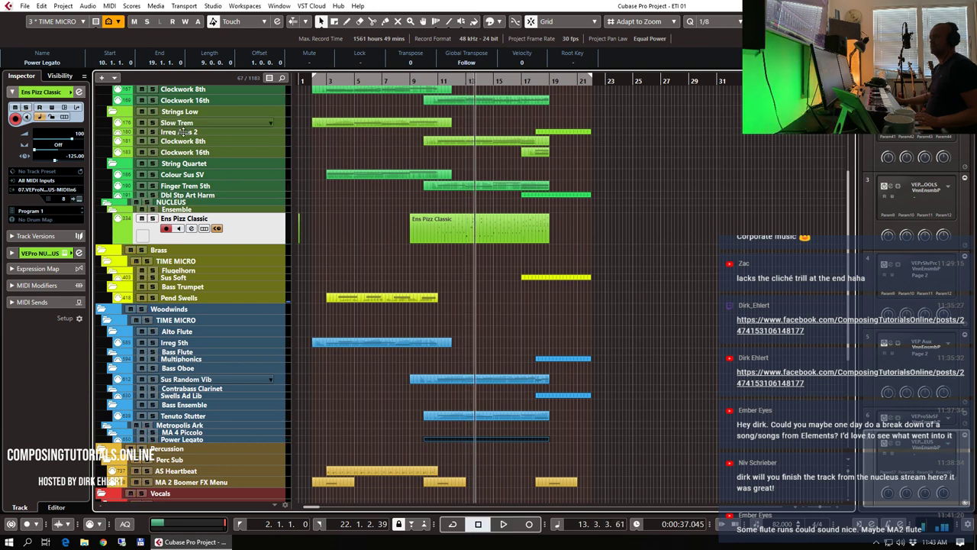
pyautogui.press('s')
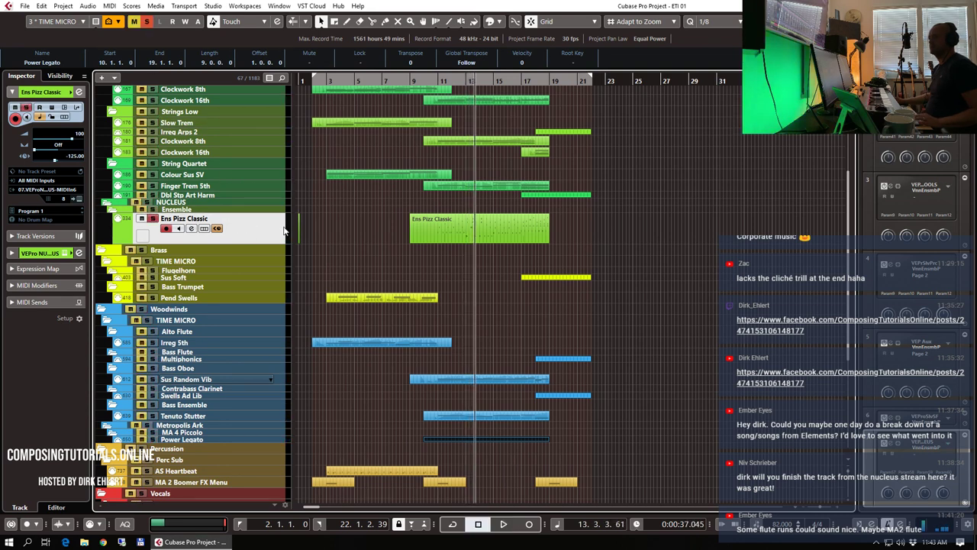
pyautogui.click(425, 80)
pyautogui.press('space')
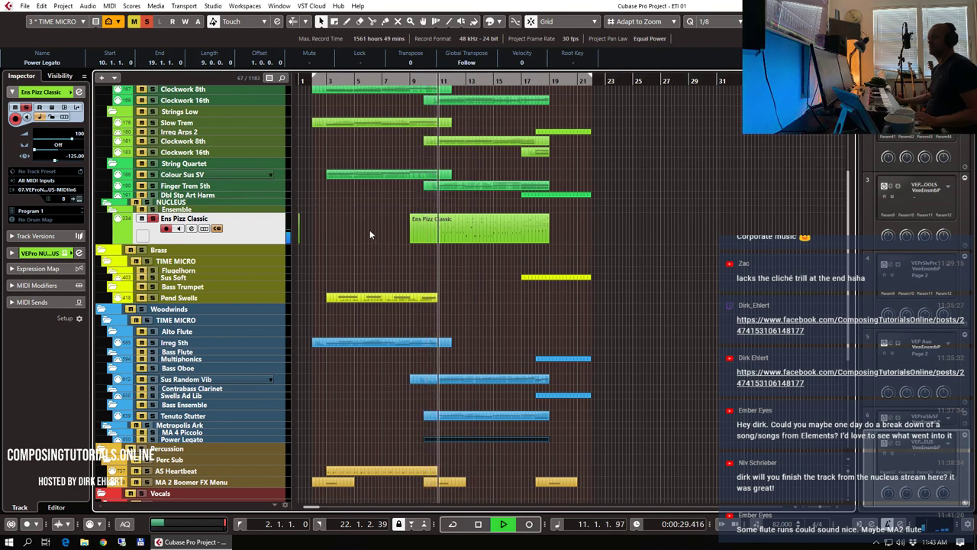
pyautogui.press('space')
pyautogui.doubleClick(447, 228)
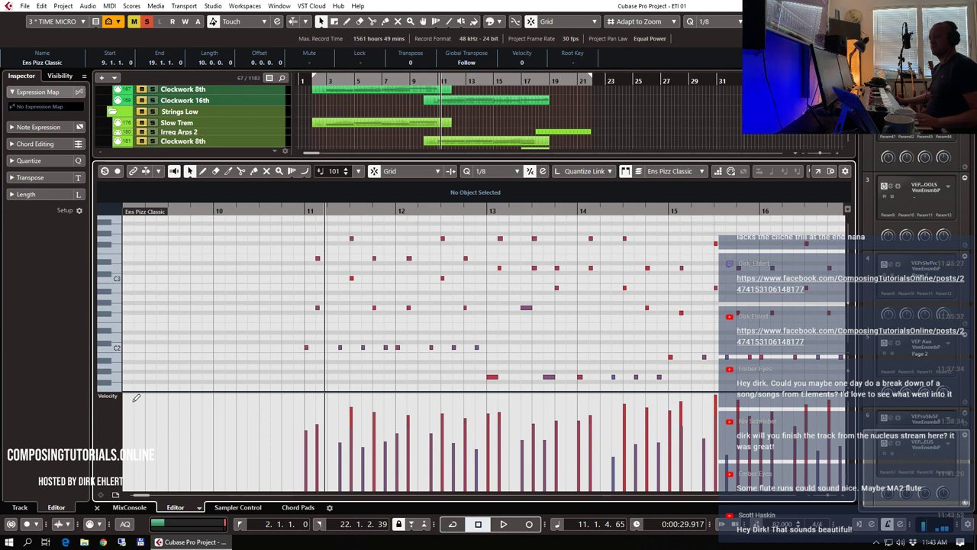
# - Show the CC 18 lane for Ens Pizz Classic, add a value of about 60 just before bar 11, and close the note editor
pyautogui.click(111, 396)
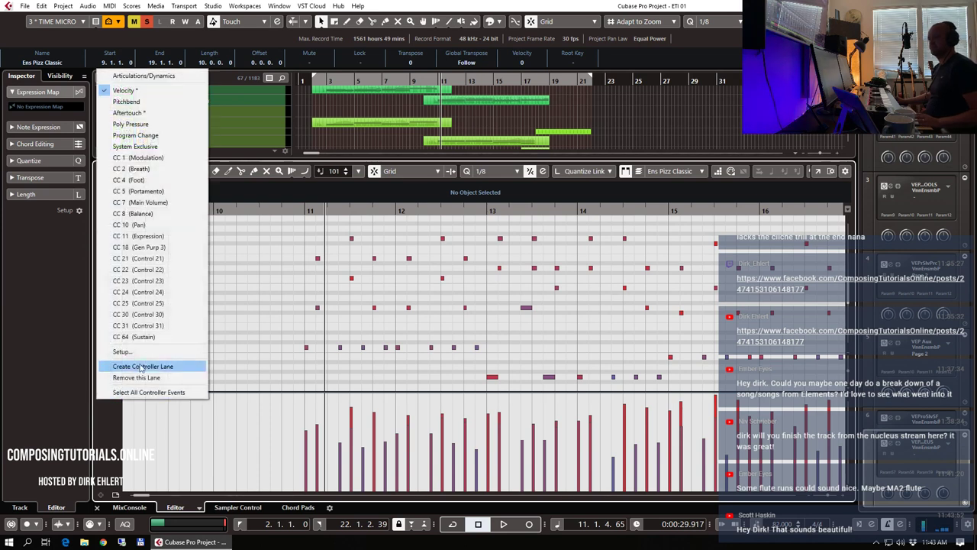
pyautogui.click(149, 246)
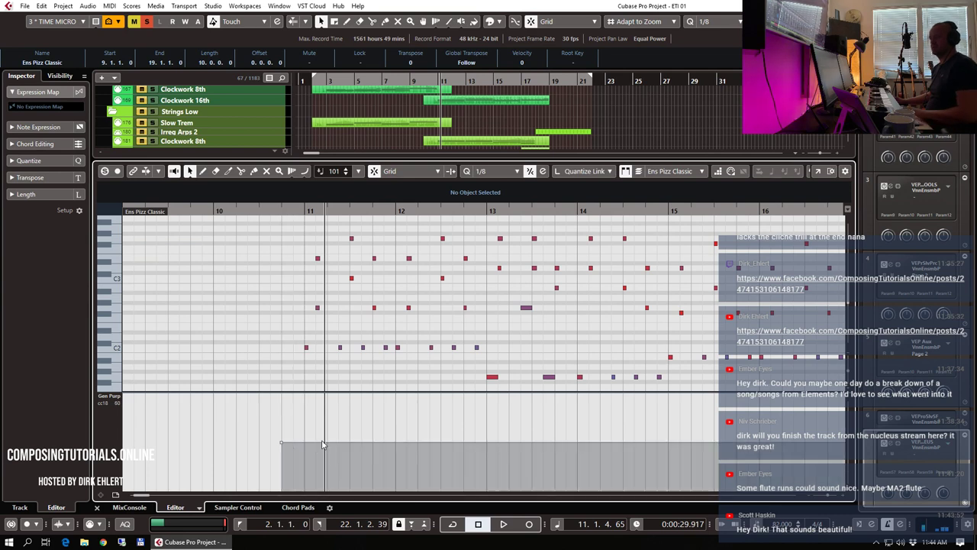
pyautogui.press('Return')
# - Listen to the soloed Ens Pizz Classic part from about bar 10
pyautogui.click(427, 82)
pyautogui.press('space')
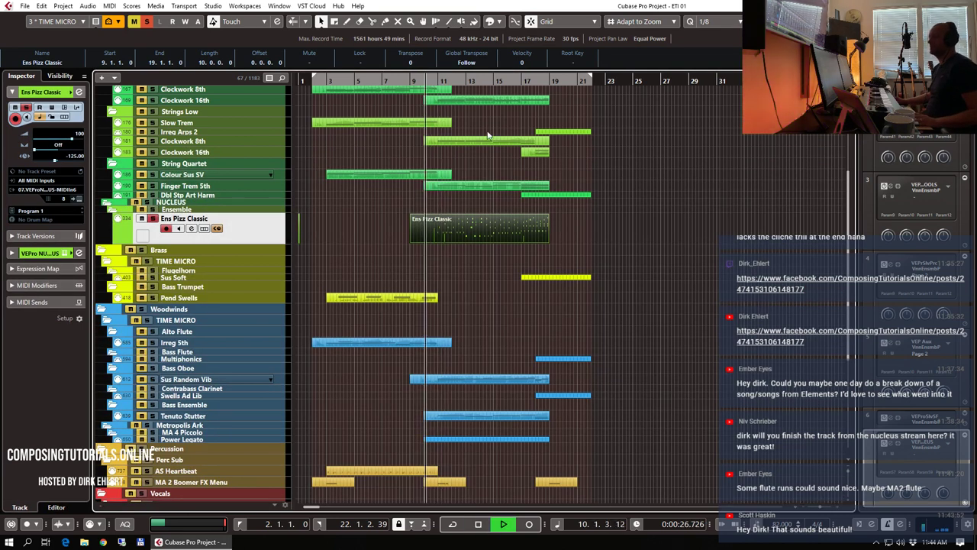
pyautogui.press('h')
pyautogui.press('h')
pyautogui.press('h')
pyautogui.press('h')
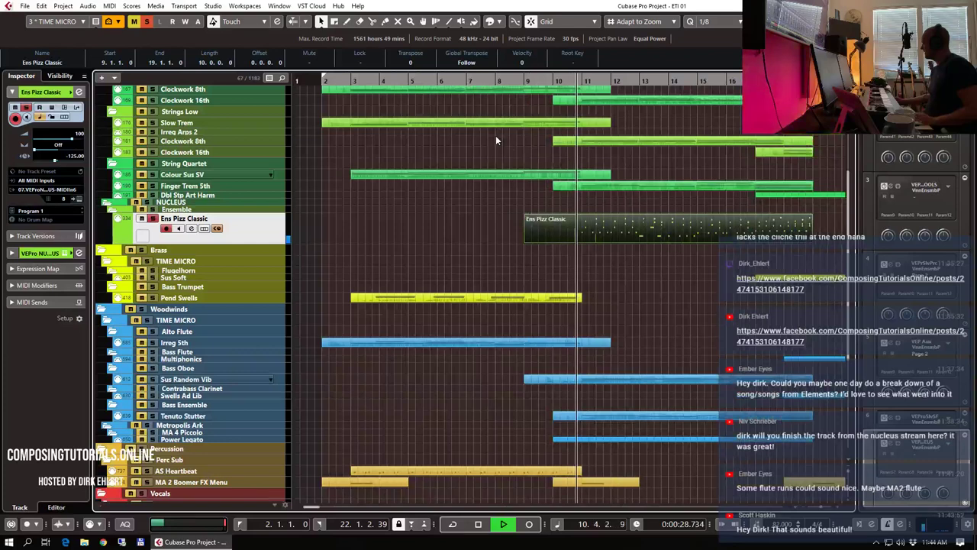
pyautogui.press('g')
pyautogui.press('g')
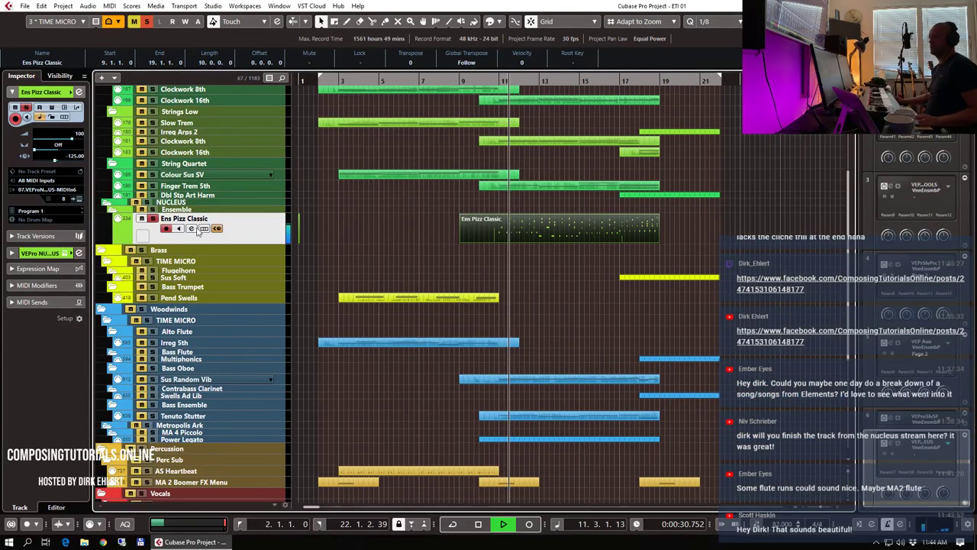
pyautogui.press('space')
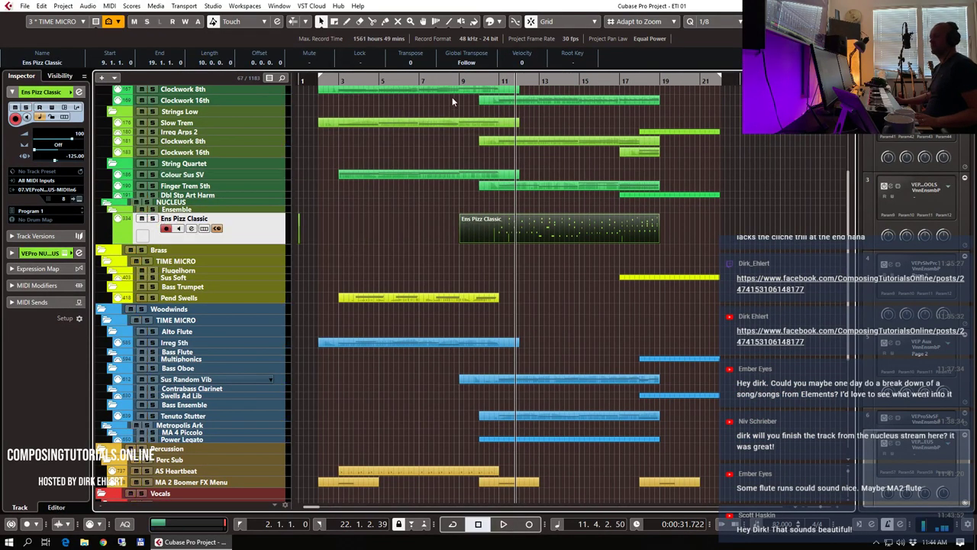
# - Clear the solo and play the full arrangement from bar 10 to check the pizzicato balance
pyautogui.click(471, 83)
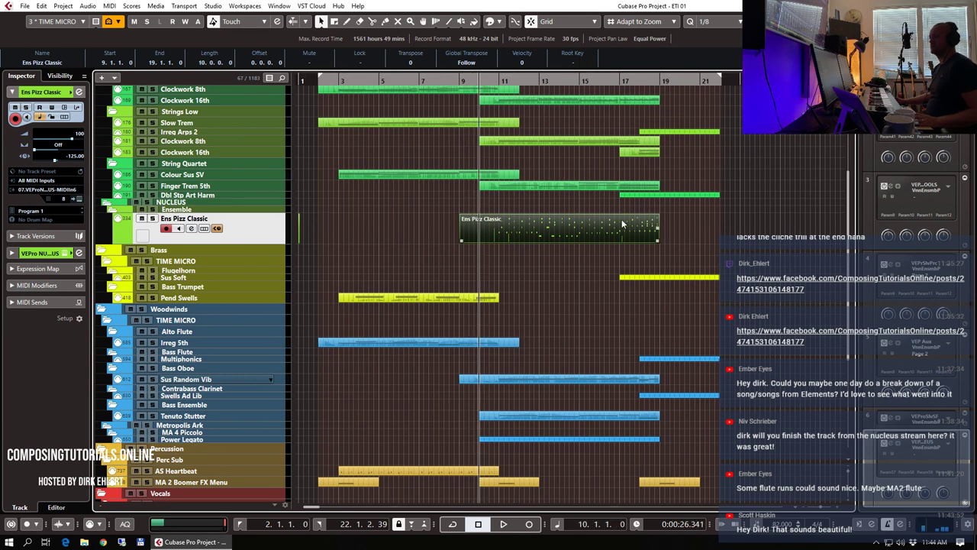
pyautogui.press('space')
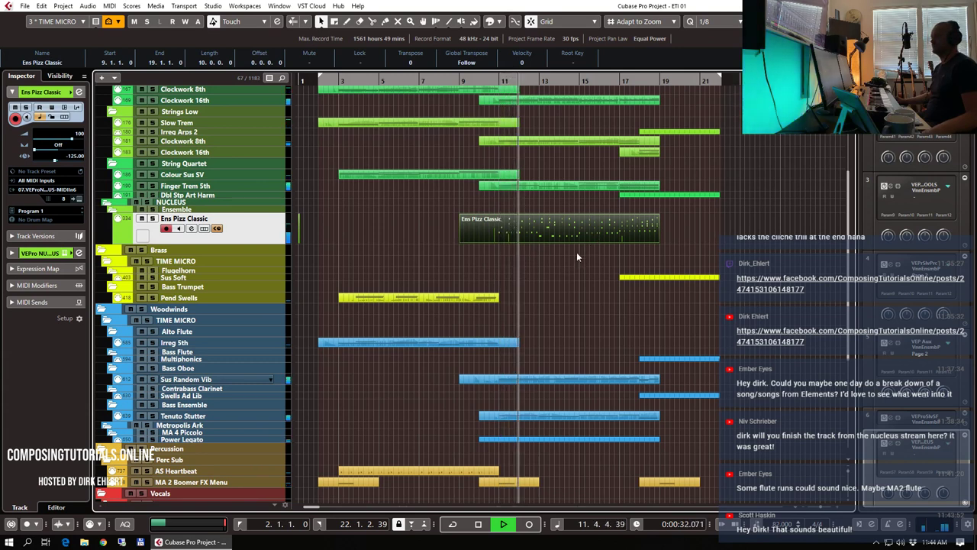
pyautogui.press('space')
# - Switch the track visibility configuration to METROPOLIS and locate the Metroplis Ark brass tracks
pyautogui.click(197, 271)
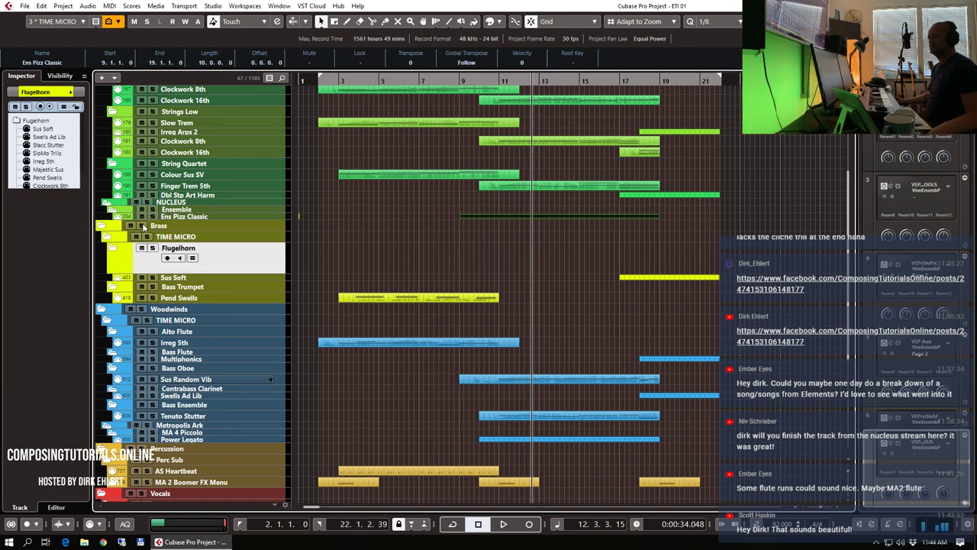
pyautogui.click(82, 21)
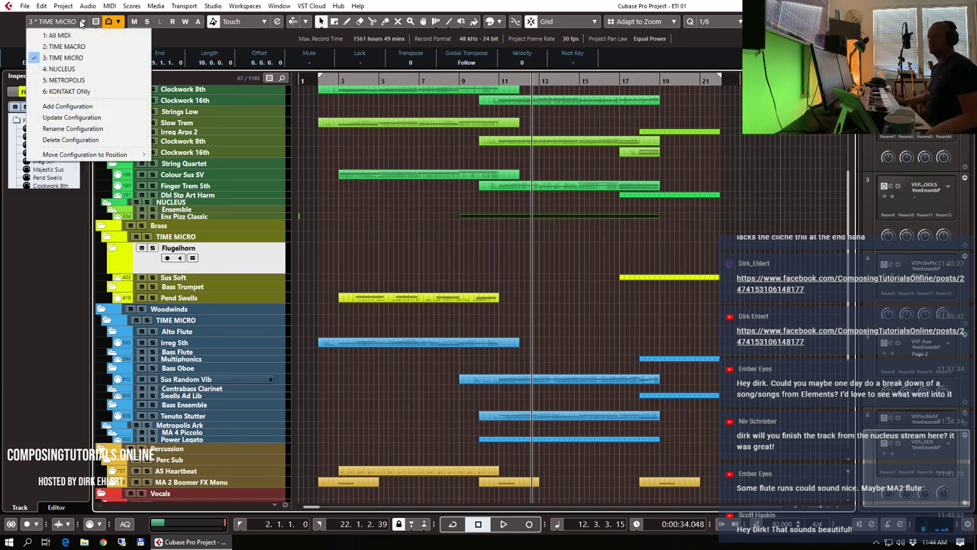
pyautogui.click(64, 80)
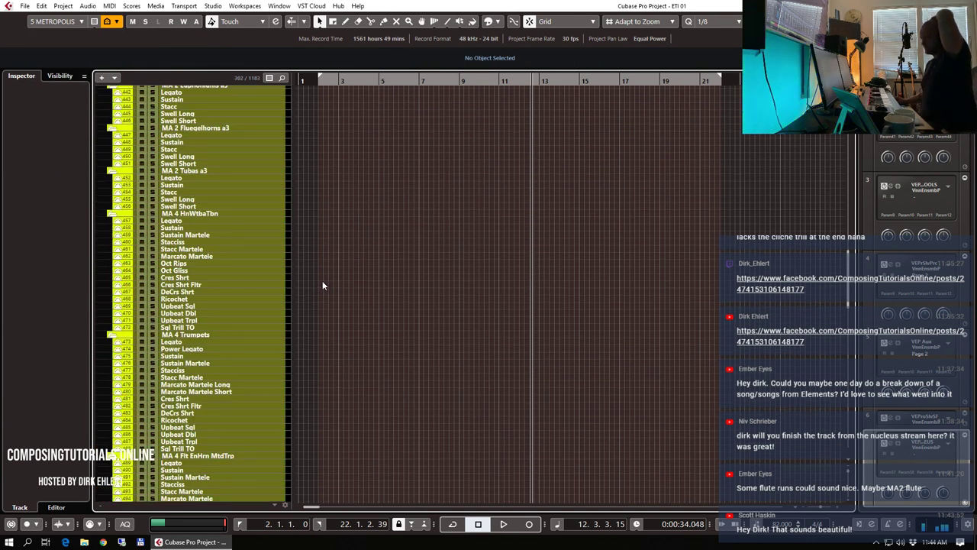
pyautogui.scroll(4, 217, 179)
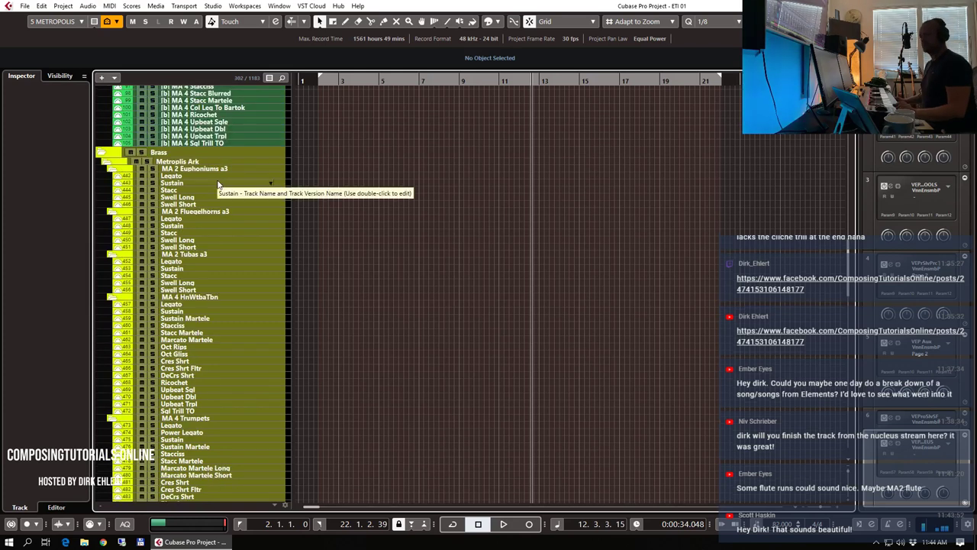
# - Try out the MA 2 Fluegelhorns Legato and MA 4 Trumpets Power Legato, and settle on the MA 4 Flt EnHrn MtdTrp Legato track
pyautogui.click(197, 221)
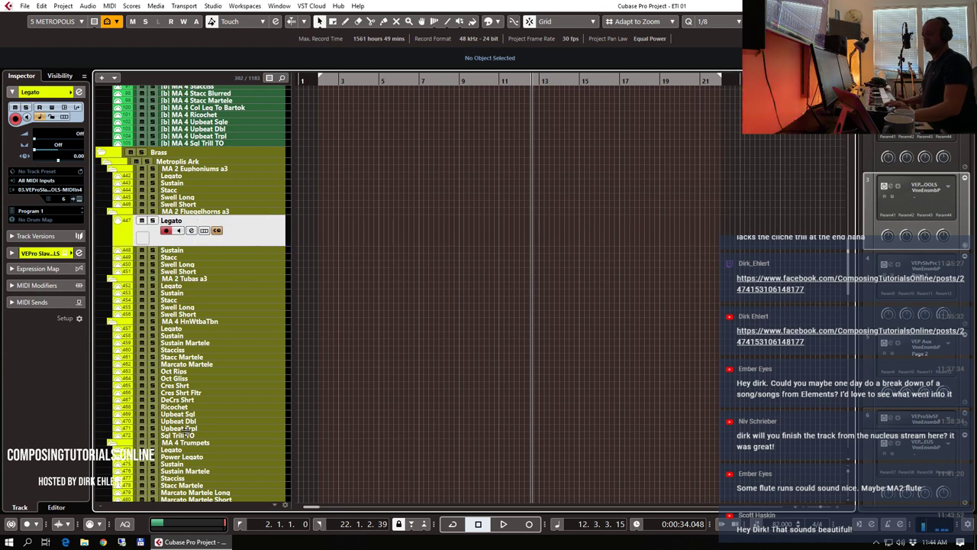
pyautogui.click(192, 457)
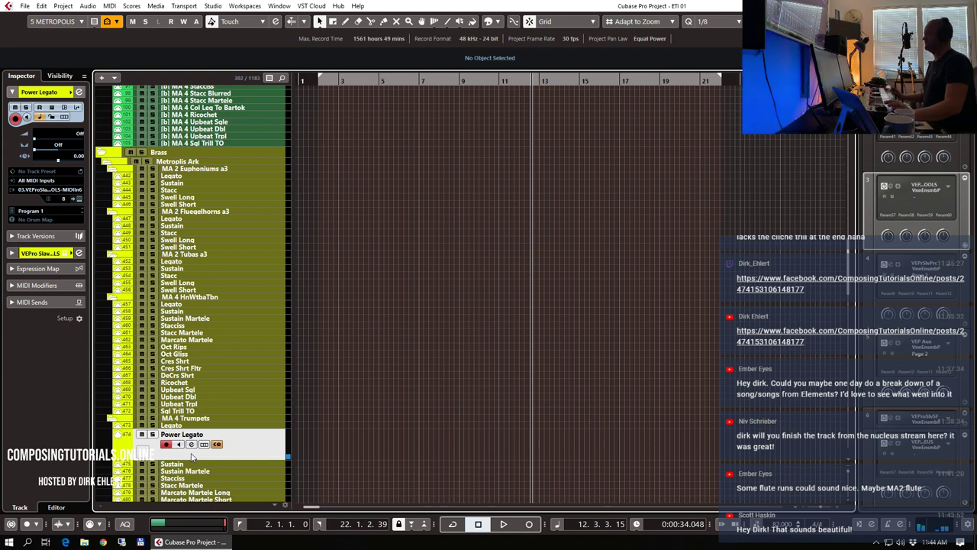
pyautogui.scroll(-5, 213, 355)
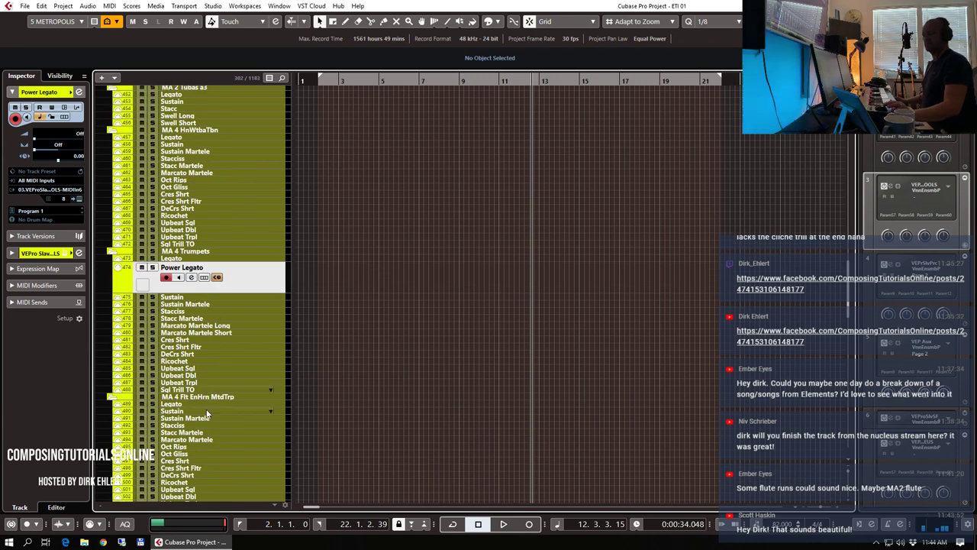
pyautogui.click(191, 405)
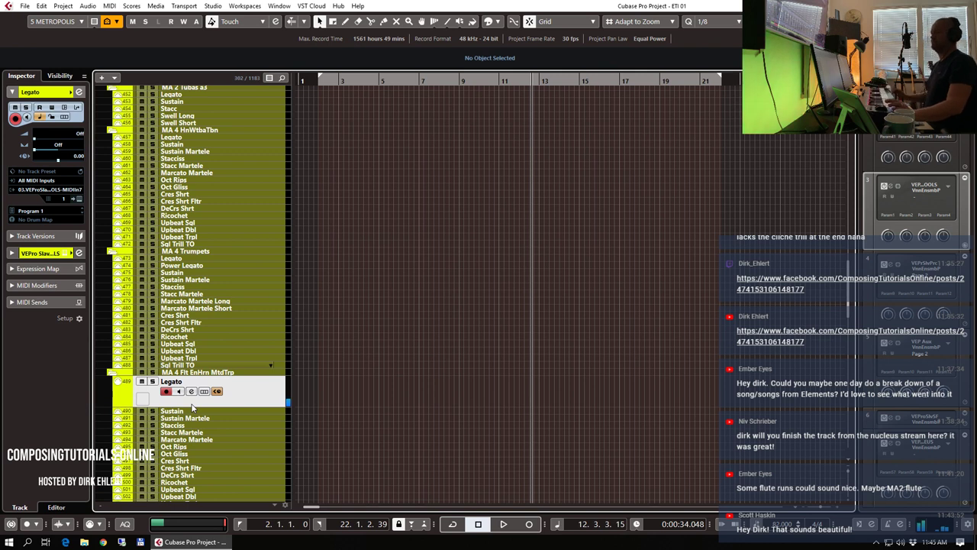
# - Record a melodic line on the MA 4 Flt EnHrn MtdTrp Legato track from bar 10 to about bar 21
pyautogui.click(484, 82)
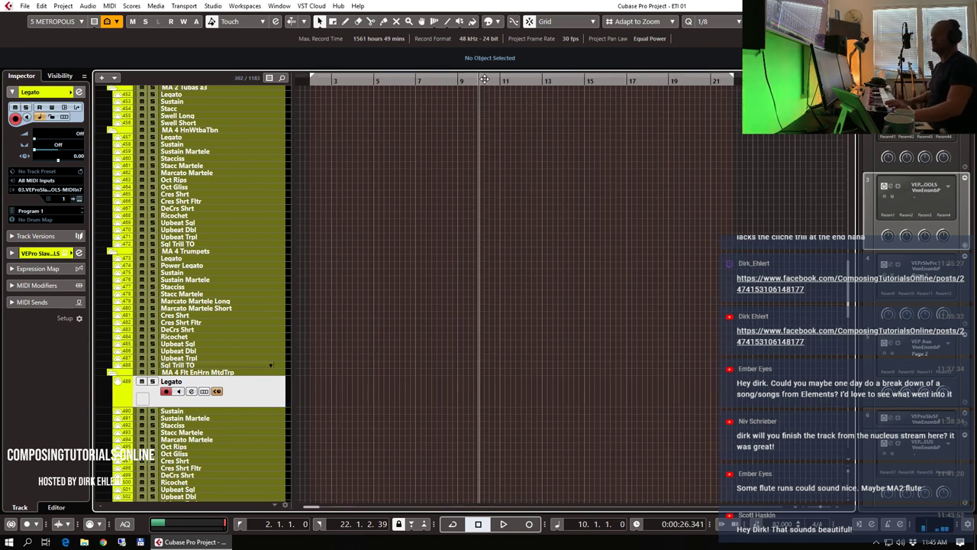
pyautogui.press('KP_Multiply')
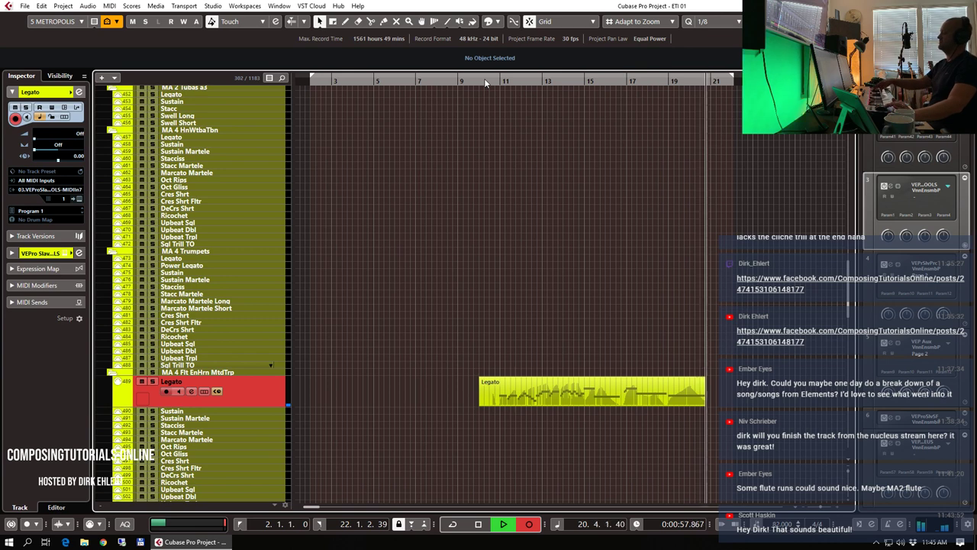
pyautogui.press('space')
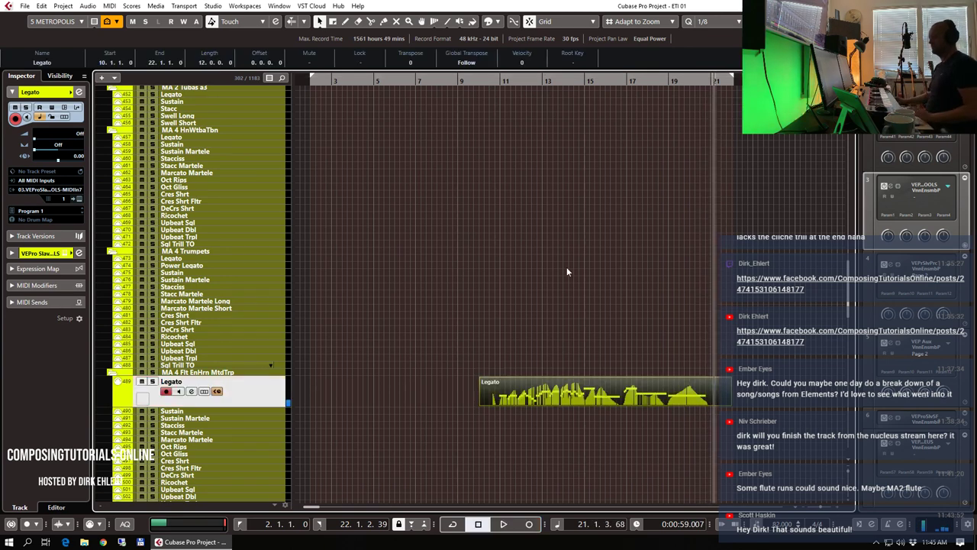
# - Open the recorded Legato part and shift its notes from bar 11 to bar 15 slightly later so the first starts exactly on bar 11
pyautogui.doubleClick(597, 391)
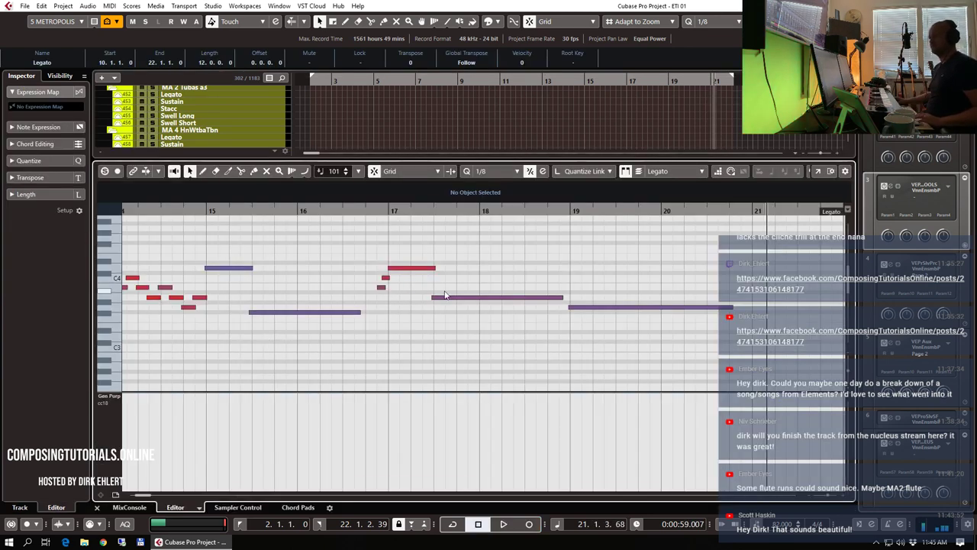
pyautogui.hscroll(-5, 445, 296)
pyautogui.hscroll(1, 611, 258)
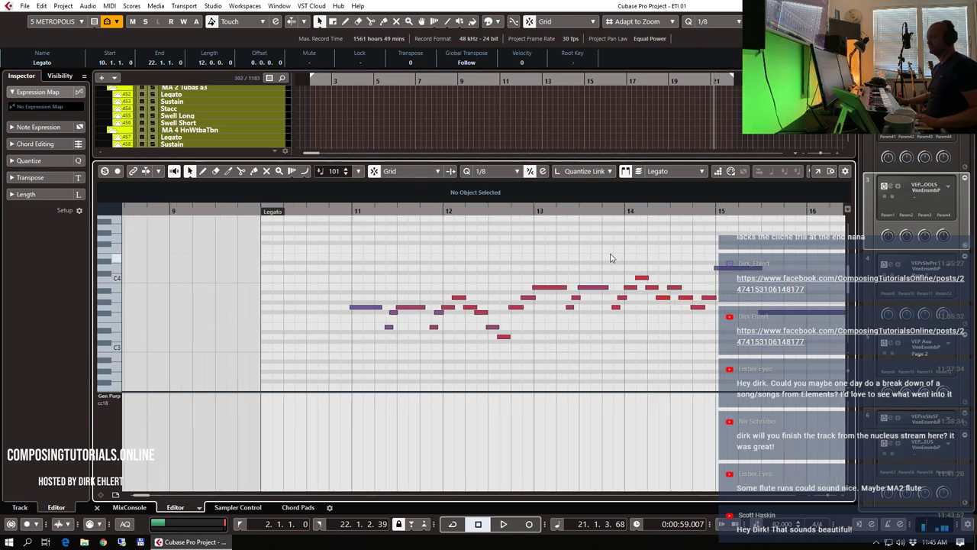
pyautogui.moveTo(692, 276); pyautogui.dragTo(329, 387)
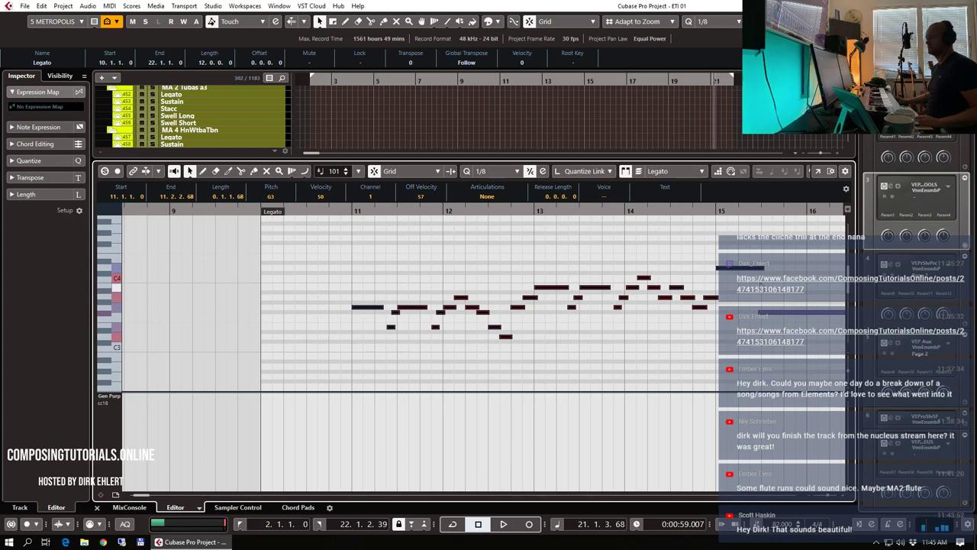
# - Listen to the Legato line from about bar 13 to bar 18 in the note editor
pyautogui.click(578, 210)
pyautogui.press('space')
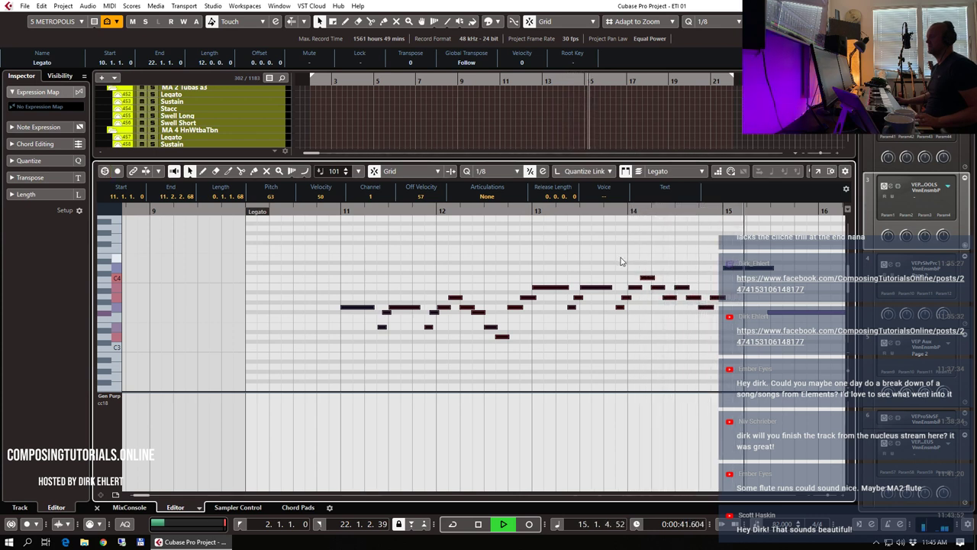
pyautogui.press('g')
pyautogui.press('g')
pyautogui.press('g')
pyautogui.press('g')
pyautogui.press('g')
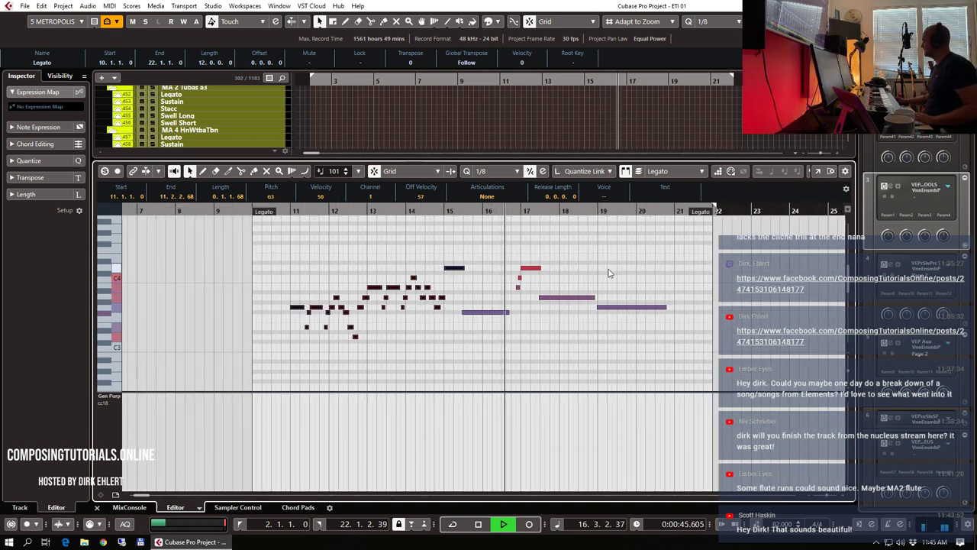
pyautogui.click(610, 268)
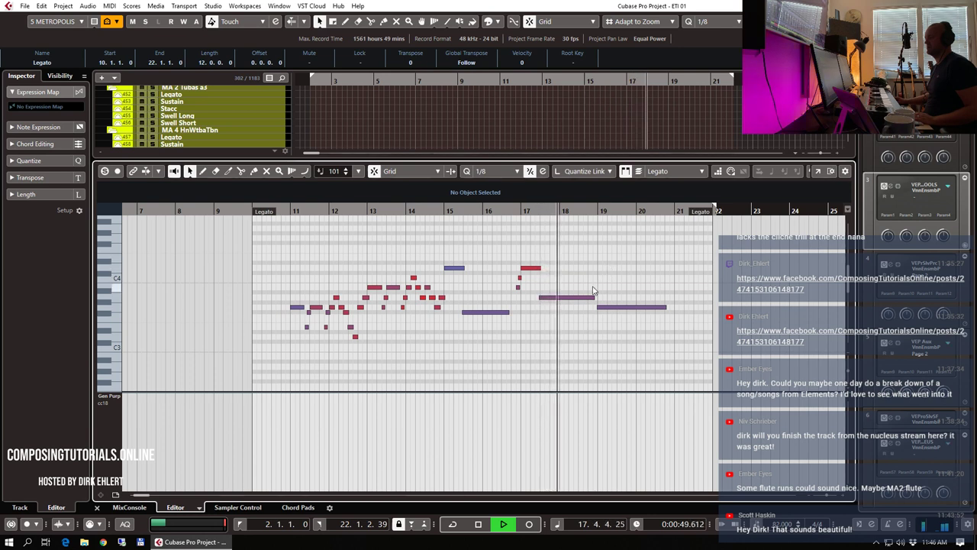
pyautogui.press('space')
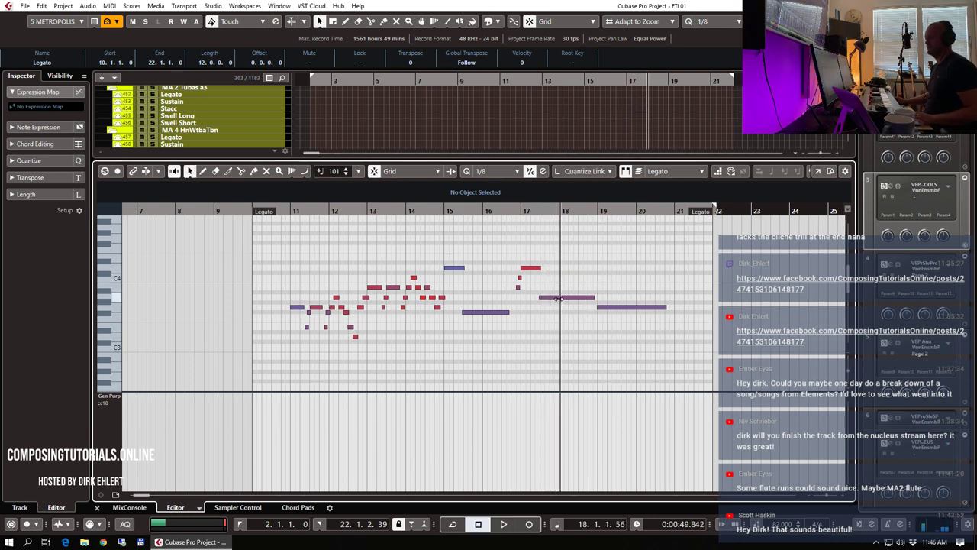
# - Split the held note leading into bar 18 into a shortened first note, a short G3 at 17.4.3 and an F#3 on bar 18, overlapping the joins
pyautogui.click(558, 299)
pyautogui.press('1')
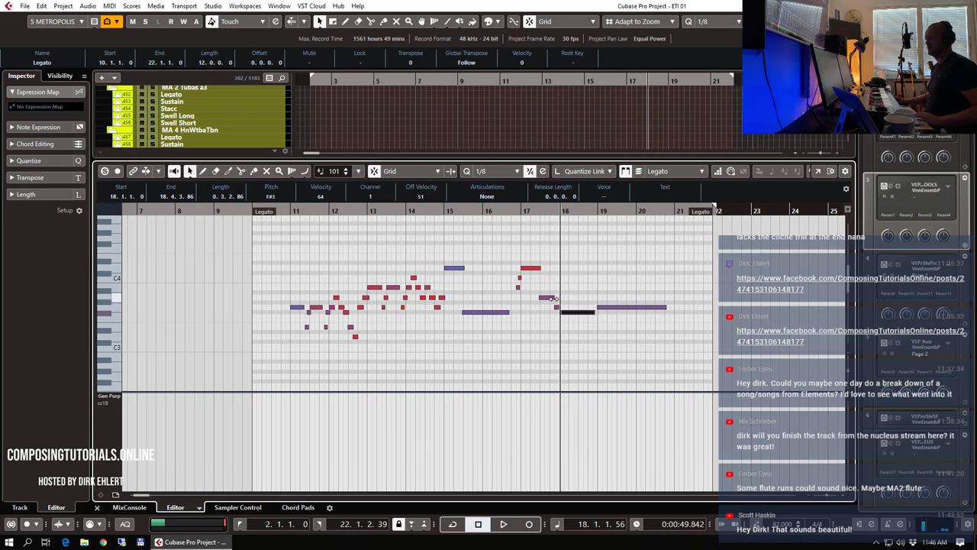
pyautogui.moveTo(554, 297); pyautogui.dragTo(563, 304)
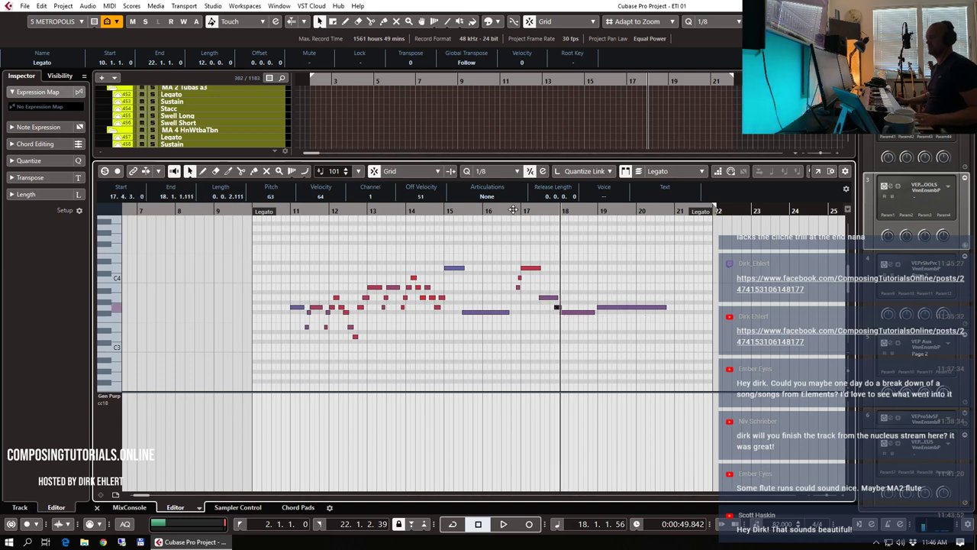
# - Play back the revised Legato ending from before bar 17 to about bar 20 and close the note editor
pyautogui.moveTo(513, 209); pyautogui.dragTo(515, 213)
pyautogui.press('space')
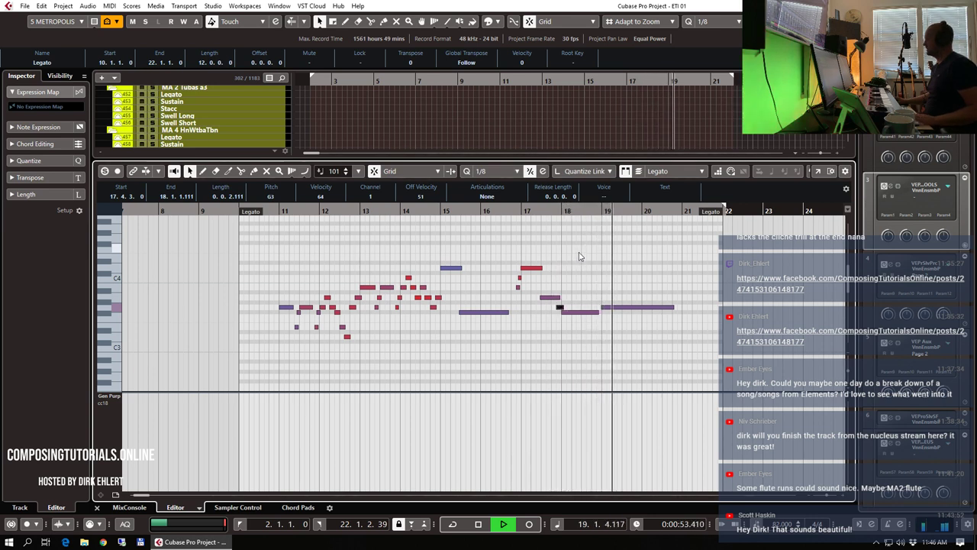
pyautogui.press('h')
pyautogui.press('h')
pyautogui.press('h')
pyautogui.press('h')
pyautogui.press('h')
pyautogui.press('Return')
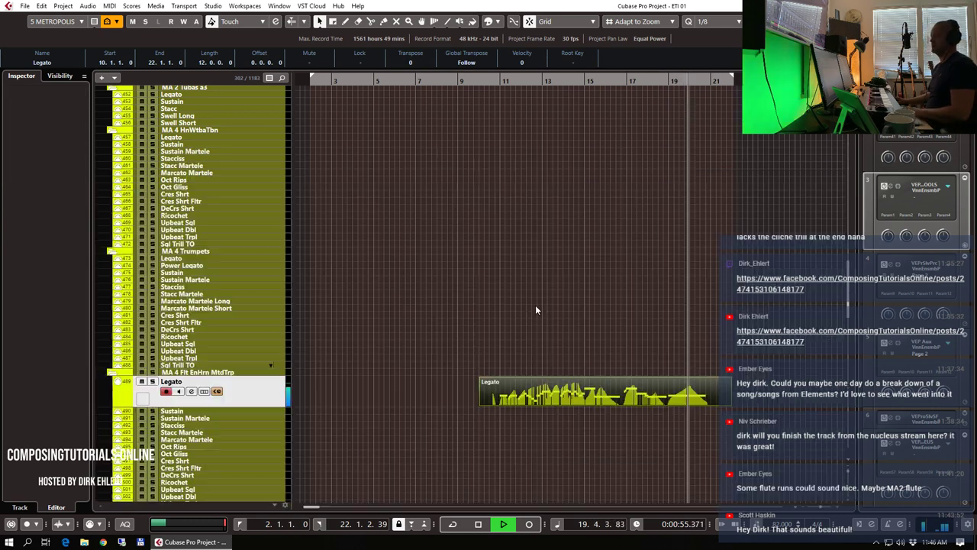
pyautogui.press('space')
# - Show only the tracks that contain data, deselect the Legato part, and return the playback position to bar 2
pyautogui.press('g')
pyautogui.press('g')
pyautogui.press('g')
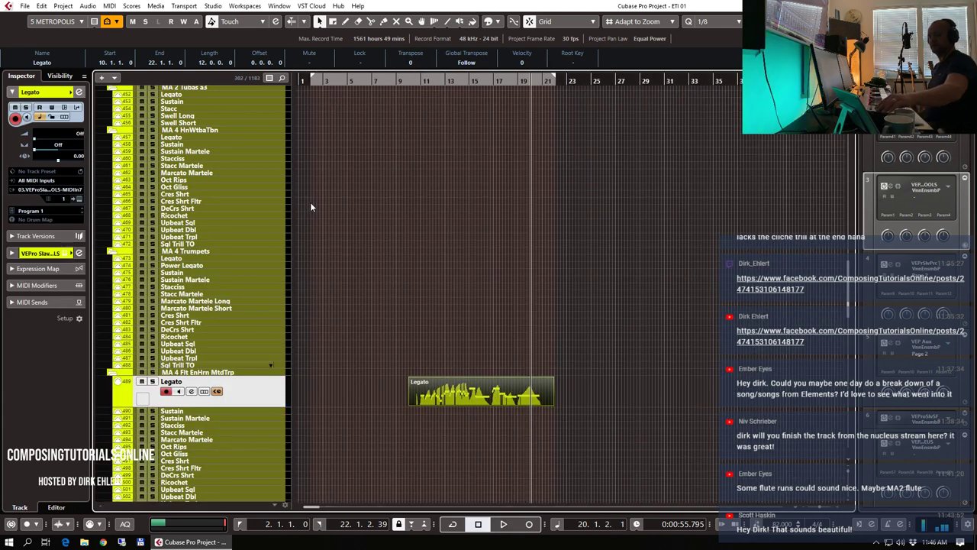
pyautogui.hotkey('ctrl', 'shift', 'd')
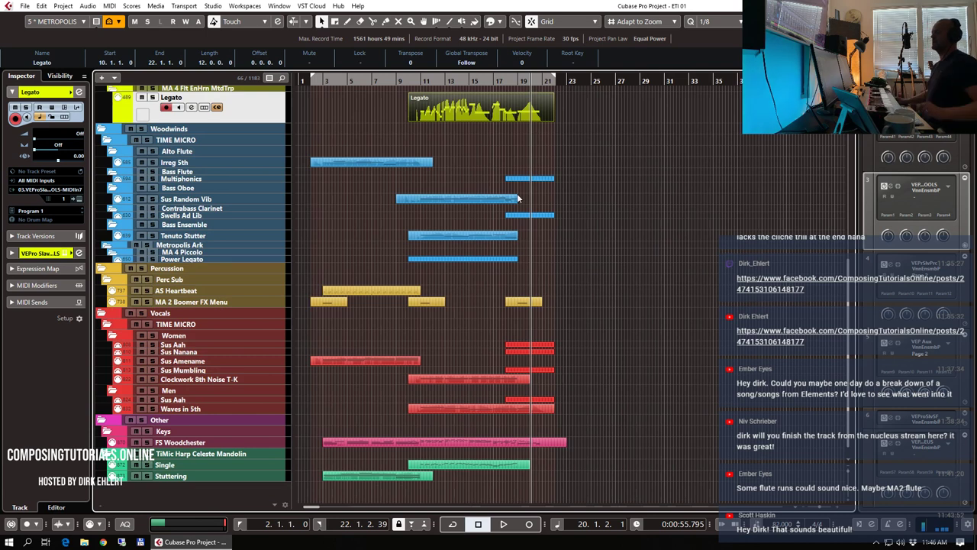
pyautogui.click(638, 101)
pyautogui.press('KP_1')
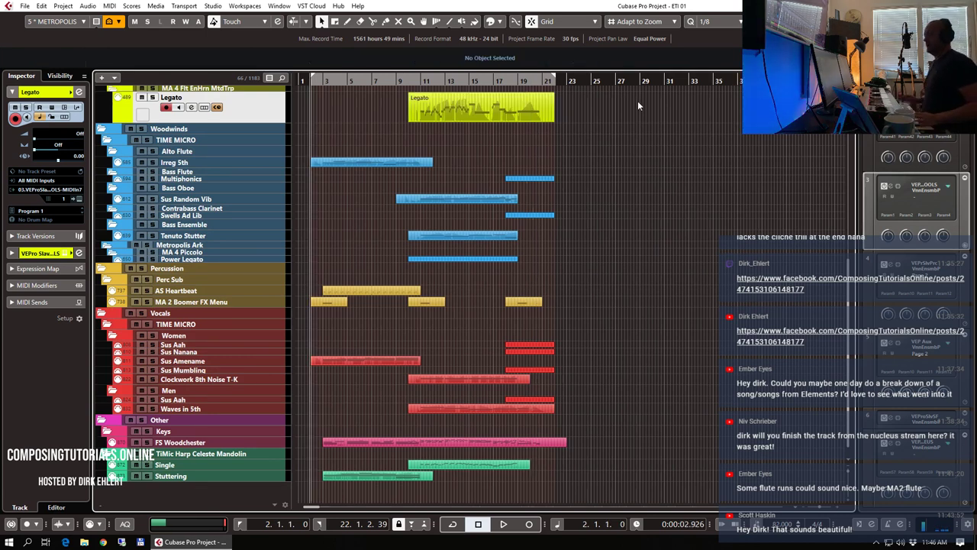
pyautogui.press('g')
pyautogui.press('g')
pyautogui.press('g')
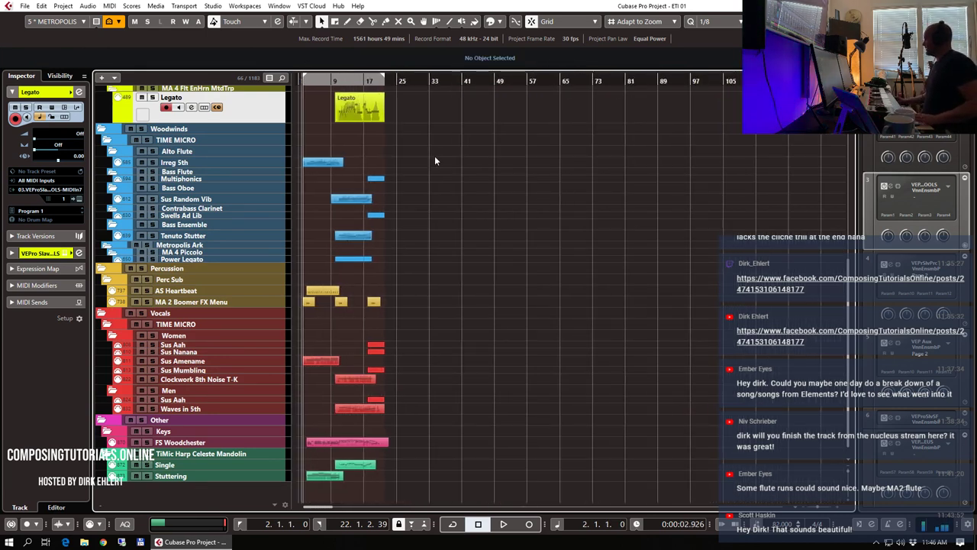
pyautogui.scroll(5, 439, 199)
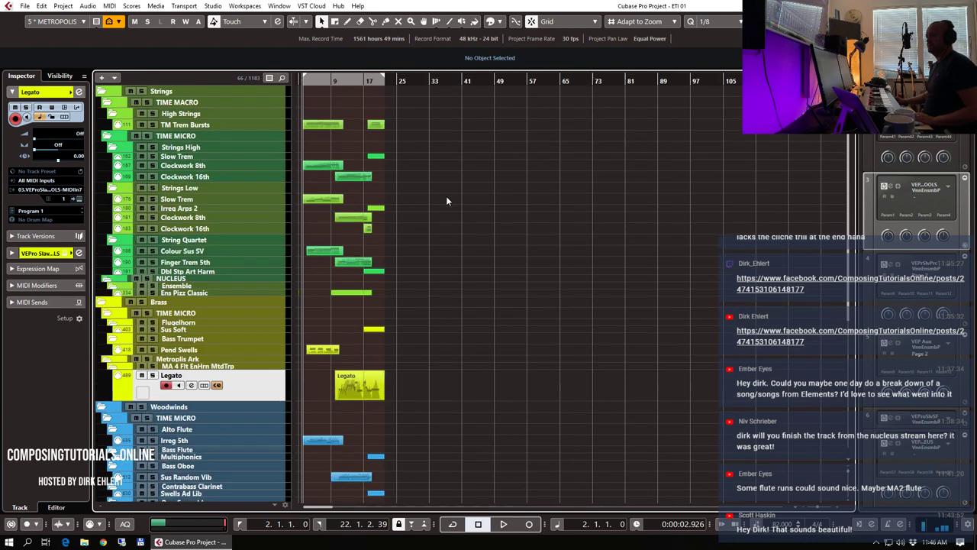
# - Restore the enlarged Legato track's height, shrink all tracks from Strings through Stuttering to a compact row height, and clear the track selection
pyautogui.hotkey('ctrl', 'alt', 'e')
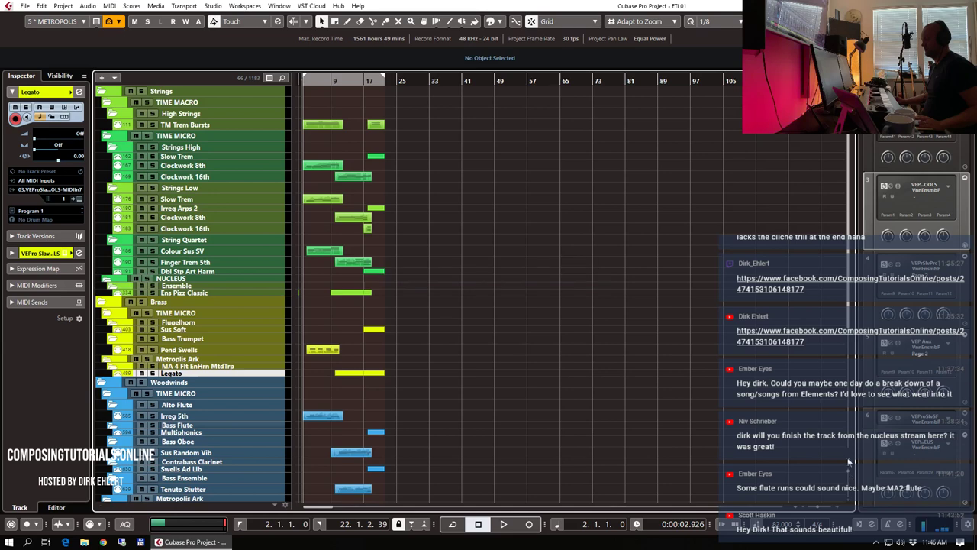
pyautogui.click(255, 91)
pyautogui.scroll(-5, 271, 358)
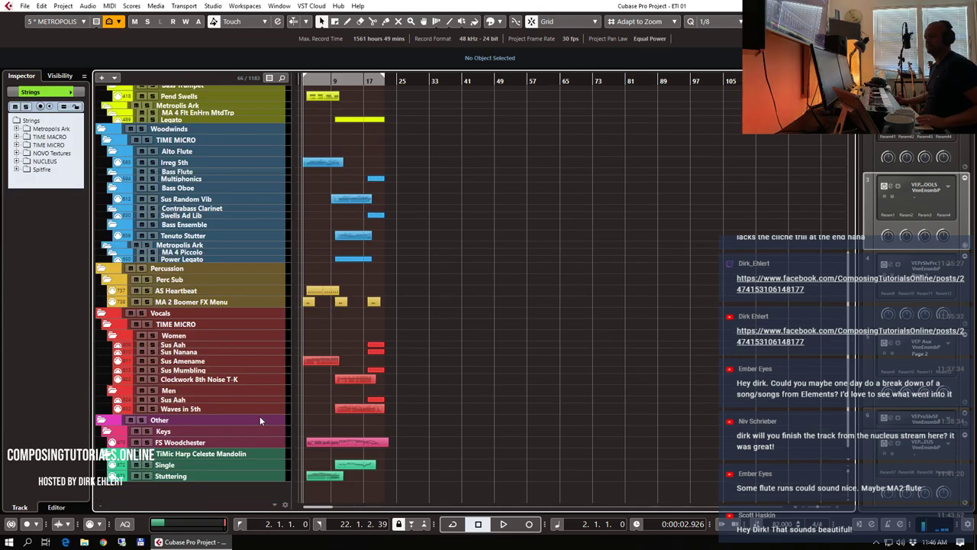
pyautogui.keyDown('shift'); pyautogui.click(231, 473); pyautogui.keyUp('shift')
pyautogui.scroll(5, 246, 404)
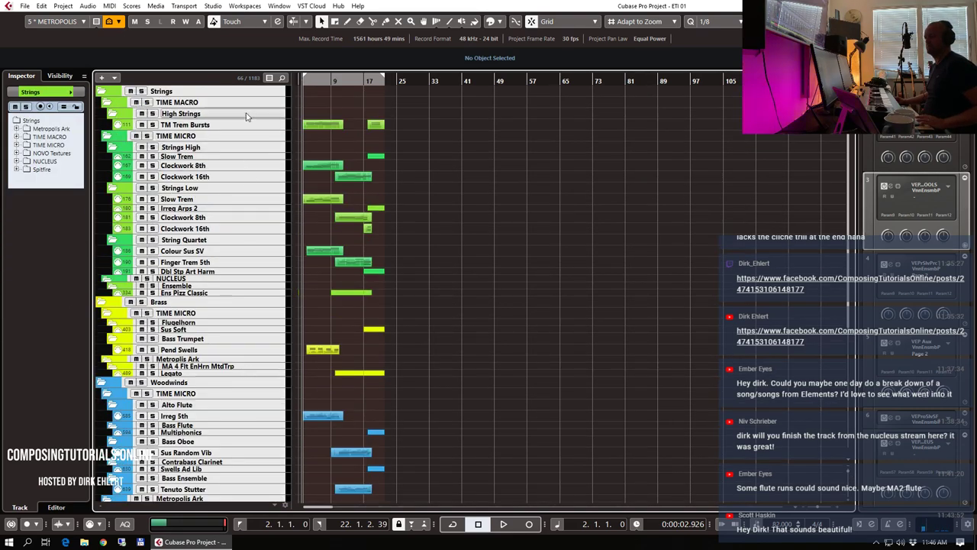
pyautogui.moveTo(246, 92); pyautogui.dragTo(256, 66)
pyautogui.click(479, 166)
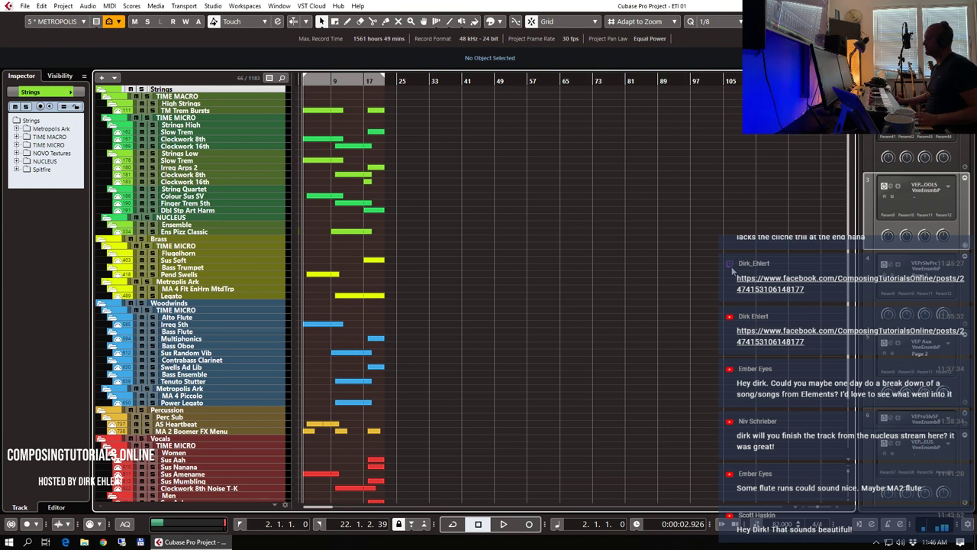
# - Play the opening of the sketch briefly from bar 2 and stop
pyautogui.press('space')
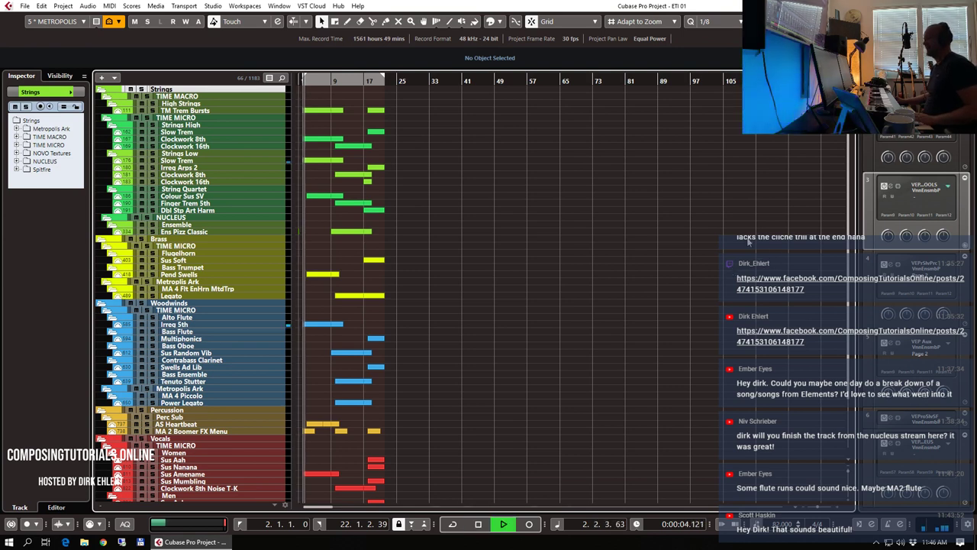
pyautogui.press('h')
pyautogui.press('space')
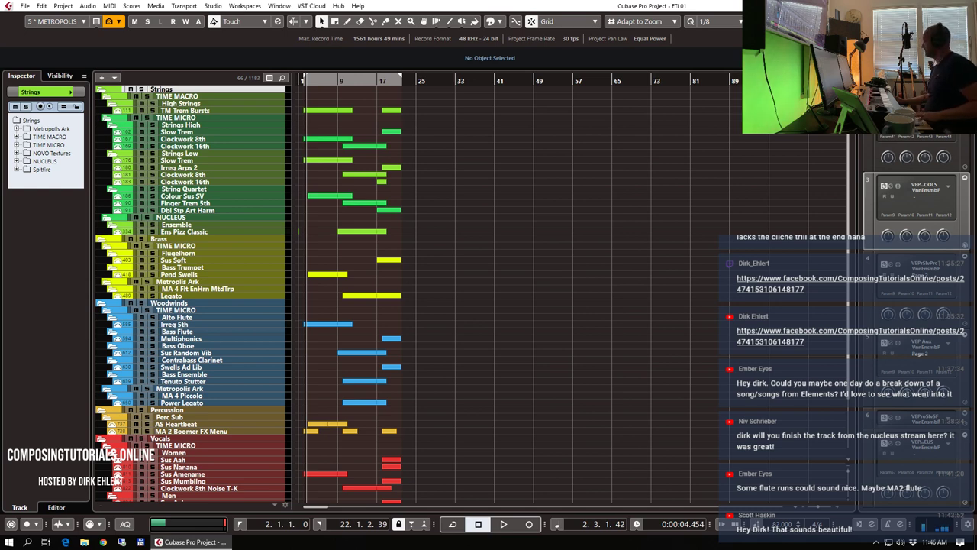
# - Switch to the Comment Picker browser window at full size, check the giveaway's Facebook post and comments in a new tab, and close that tab
pyautogui.moveTo(975, 142); pyautogui.dragTo(677, 146)
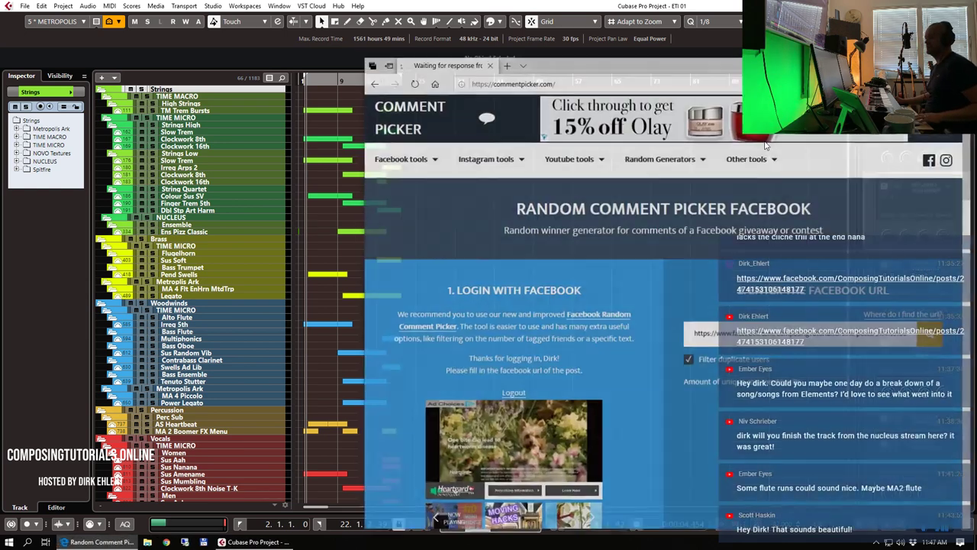
pyautogui.click(945, 64)
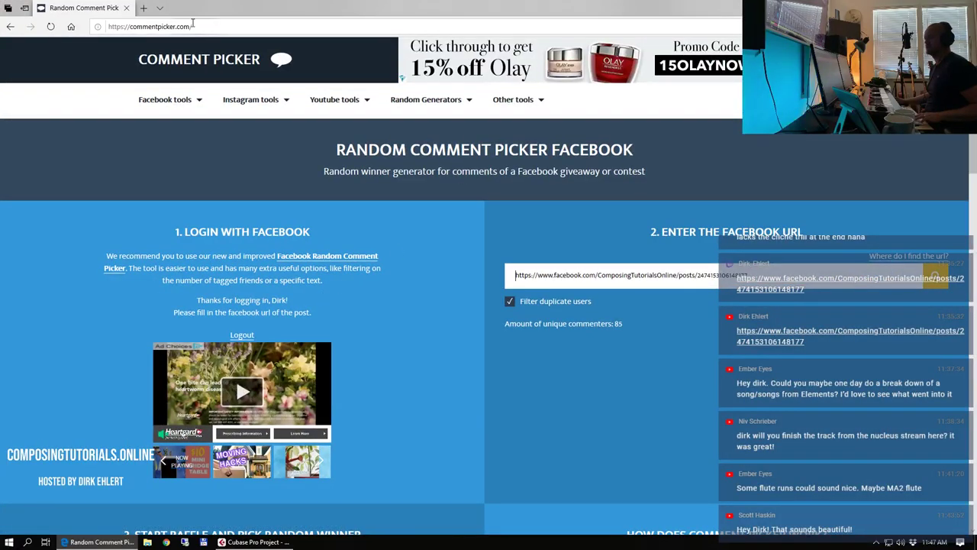
pyautogui.click(144, 8)
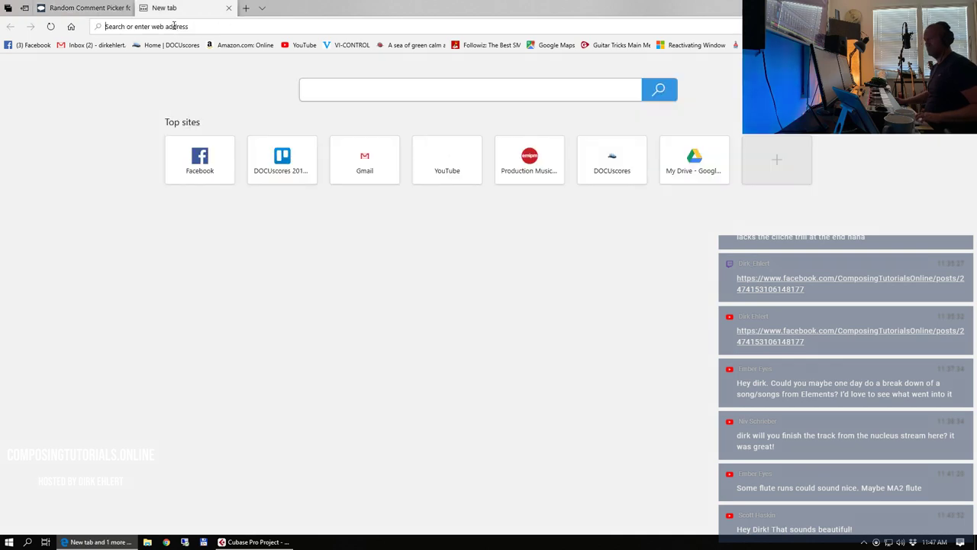
pyautogui.hotkey('ctrl', 'v')
pyautogui.press('Return')
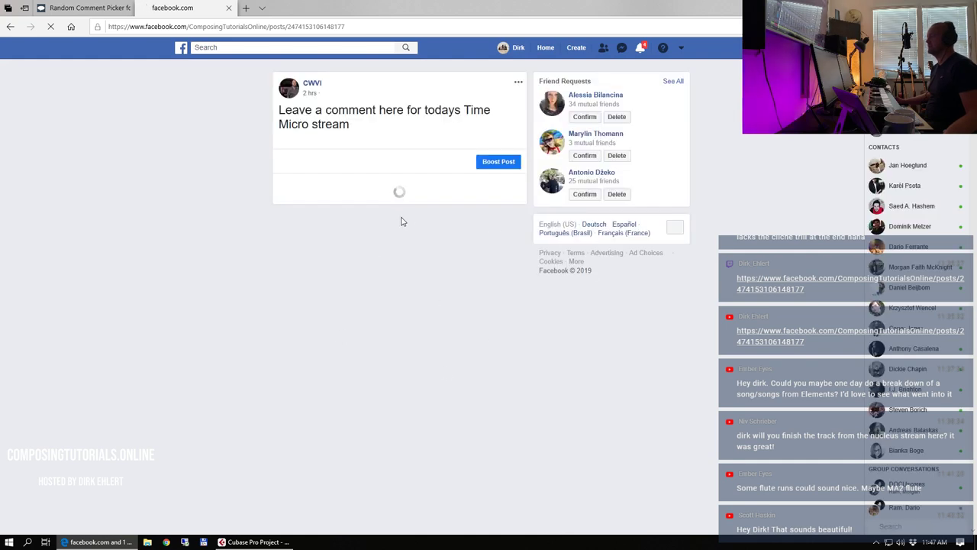
pyautogui.scroll(-1, 344, 256)
pyautogui.scroll(1, 345, 256)
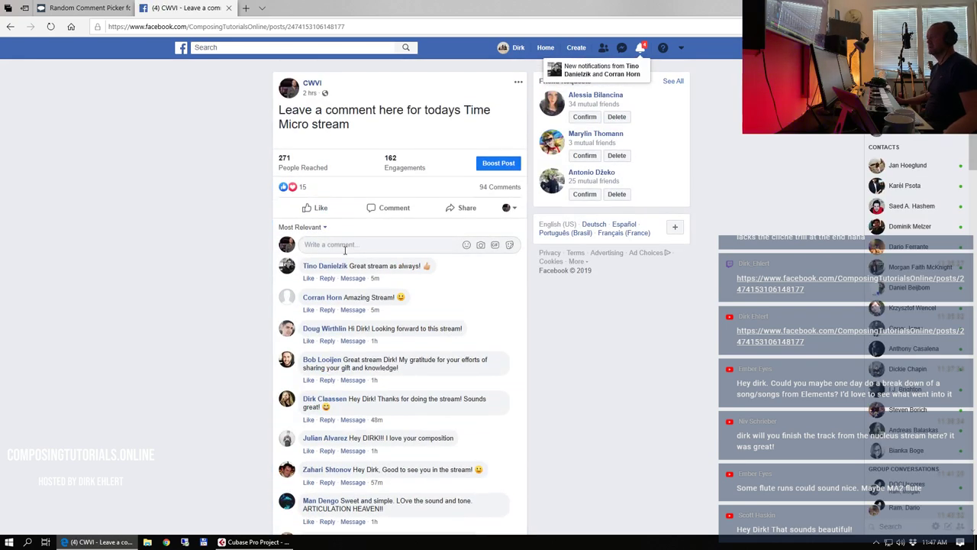
pyautogui.click(227, 9)
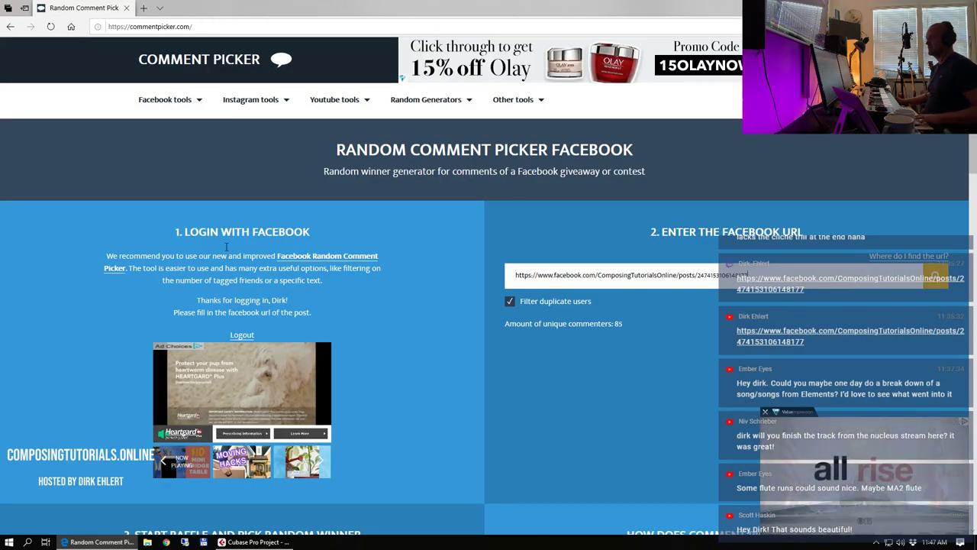
# - Reload the unique commenters from the ComposingTutorialsOnline Facebook post URL and run the raffle to pick a random winner
pyautogui.hotkey('ctrl', 'a')
pyautogui.hotkey('ctrl', 'v')
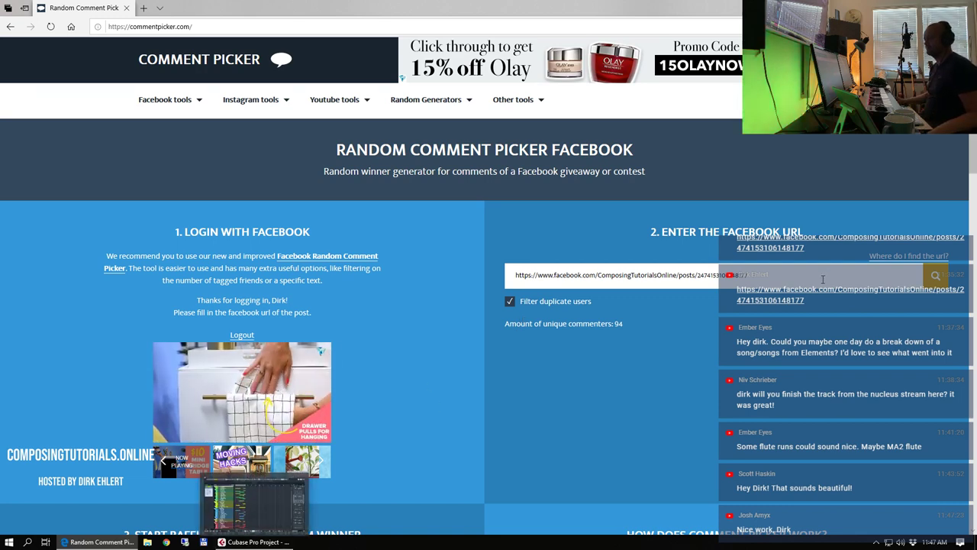
pyautogui.scroll(-3, 666, 324)
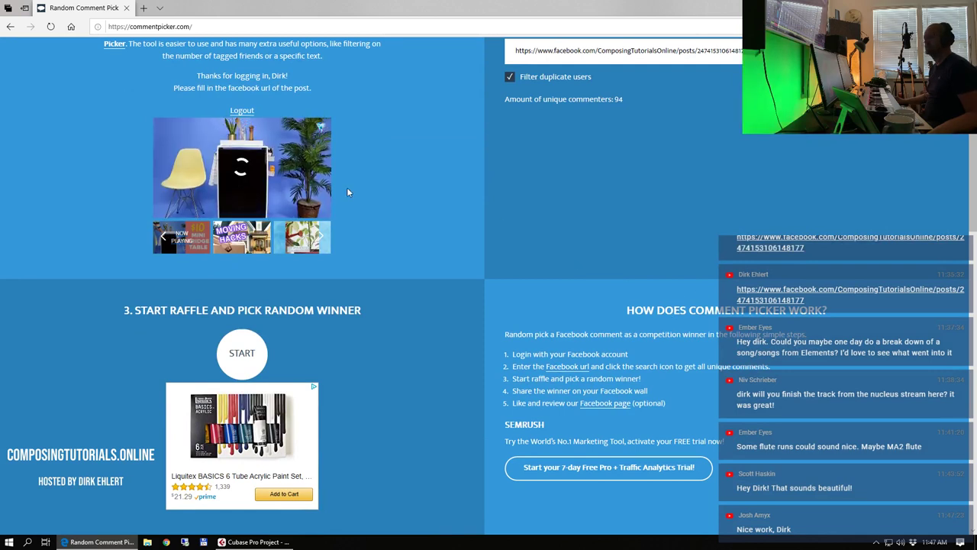
pyautogui.click(242, 352)
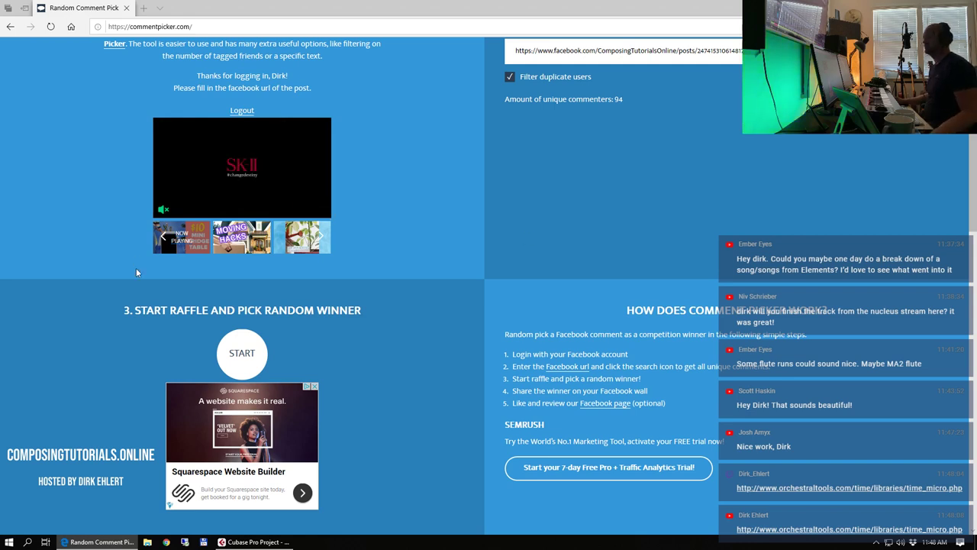
pyautogui.click(241, 352)
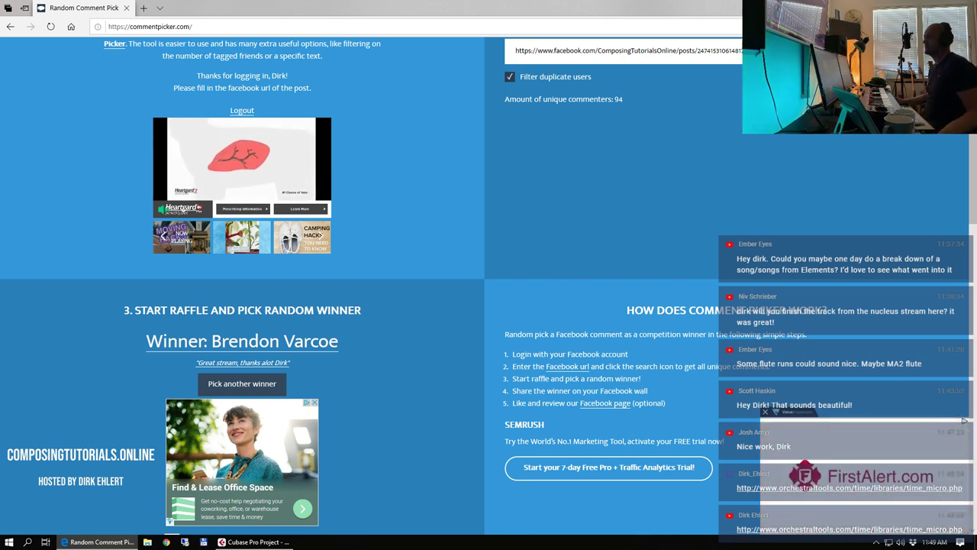
# - Switch back to Cubase, return to bar 2, and start playback of the full sketch
pyautogui.hotkey('alt', 'Tab')
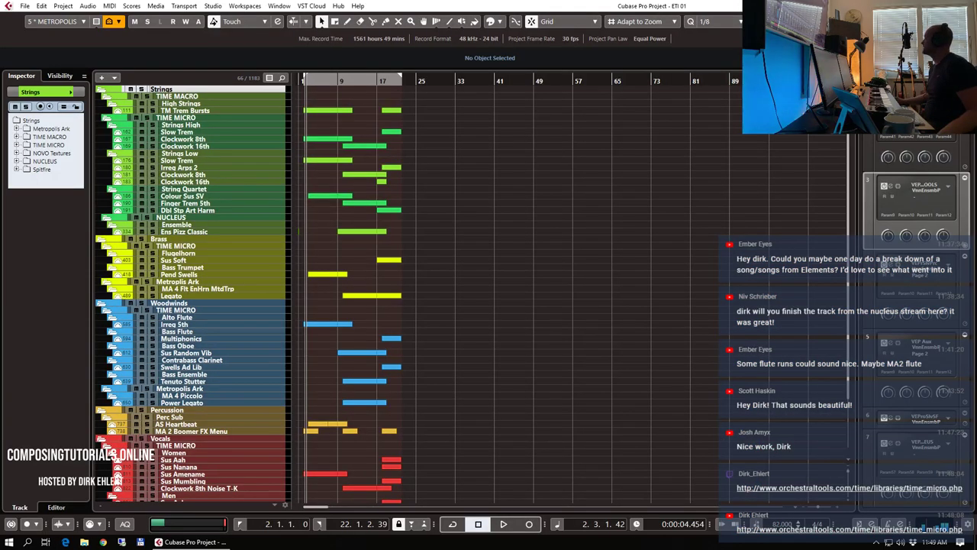
pyautogui.click(594, 183)
pyautogui.press('KP_1')
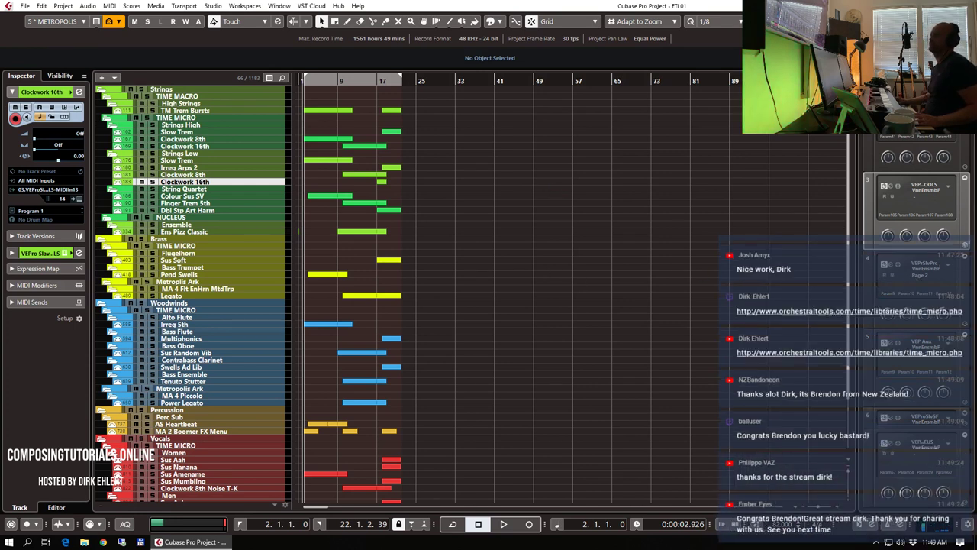
pyautogui.click(633, 327)
pyautogui.press('space')
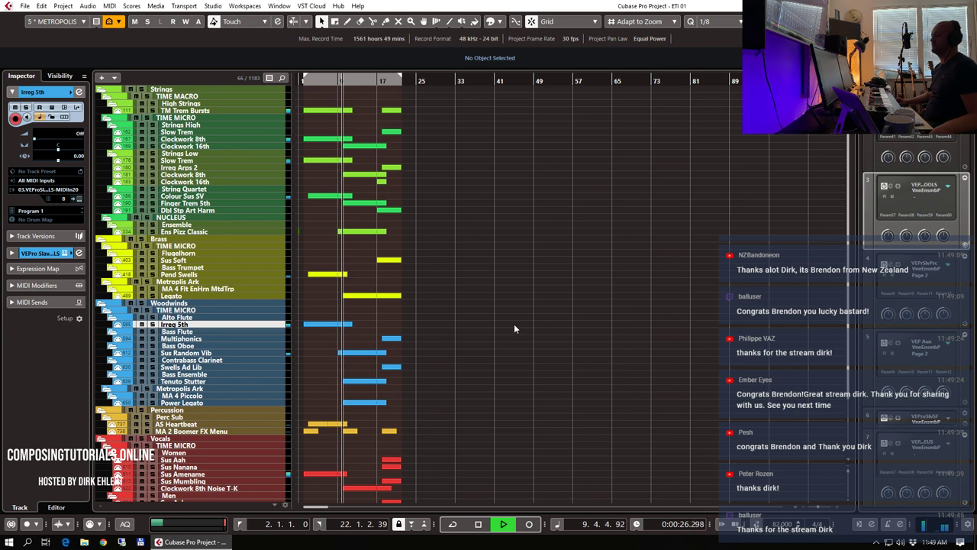
# - During playback, select all parts reaching beyond about bar 14 and open them together in a slightly taller note editor, showing the whole sketch
pyautogui.scroll(-3, 505, 307)
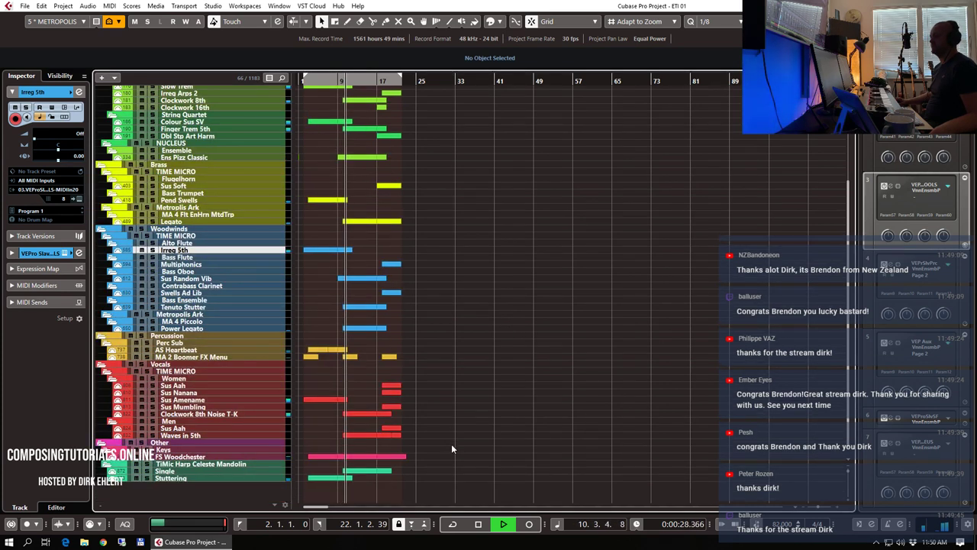
pyautogui.click(442, 464)
pyautogui.moveTo(443, 482); pyautogui.dragTo(366, 39)
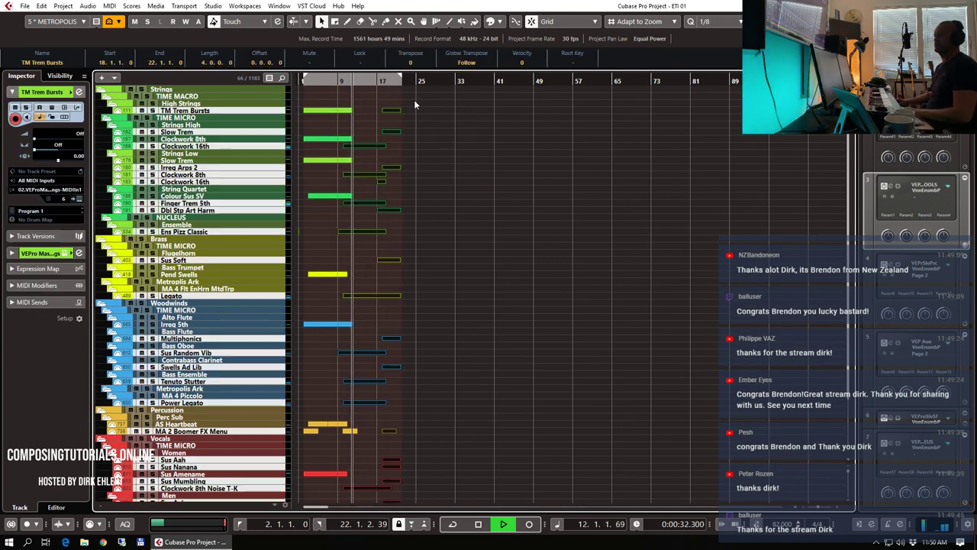
pyautogui.press('Return')
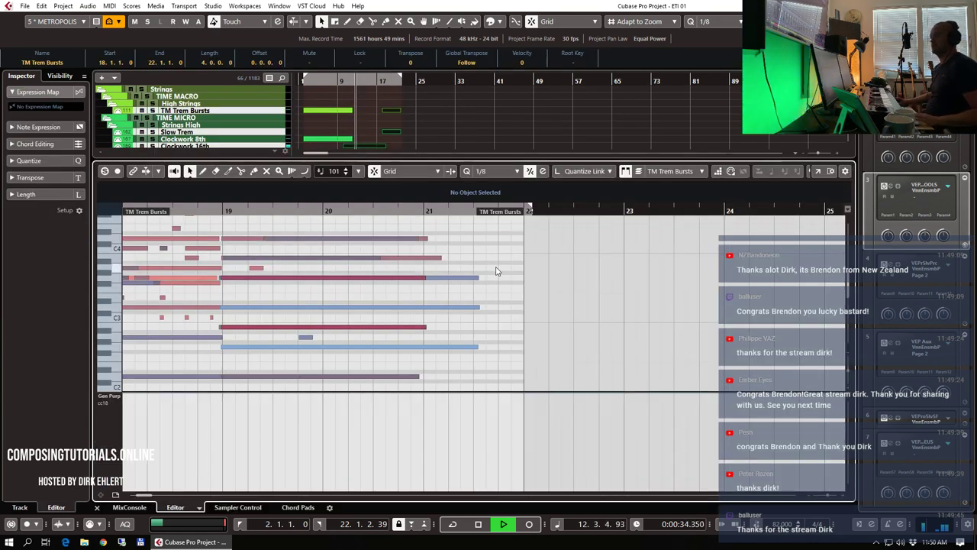
pyautogui.press('g')
pyautogui.press('g')
pyautogui.press('g')
pyautogui.press('g')
pyautogui.press('g')
pyautogui.press('g')
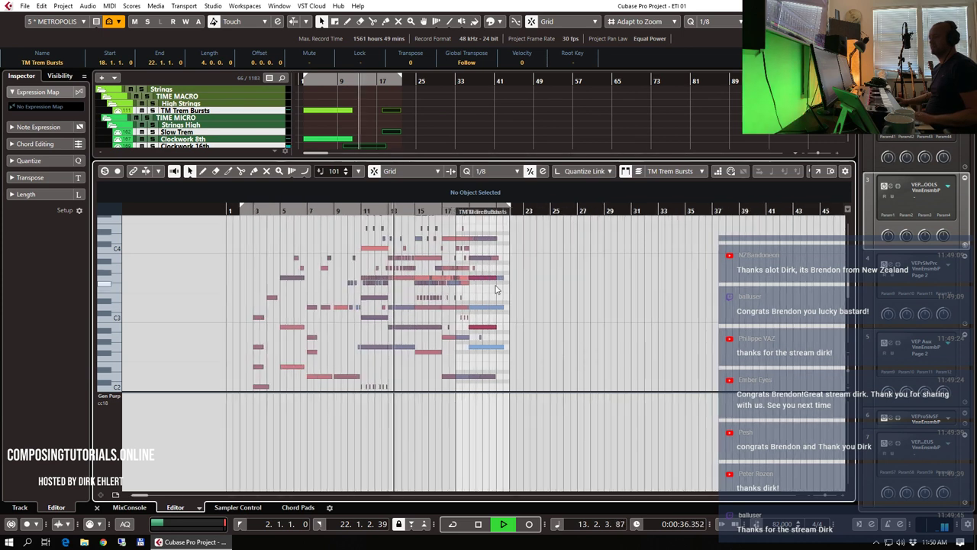
pyautogui.press('h')
pyautogui.moveTo(555, 159); pyautogui.dragTo(578, 20)
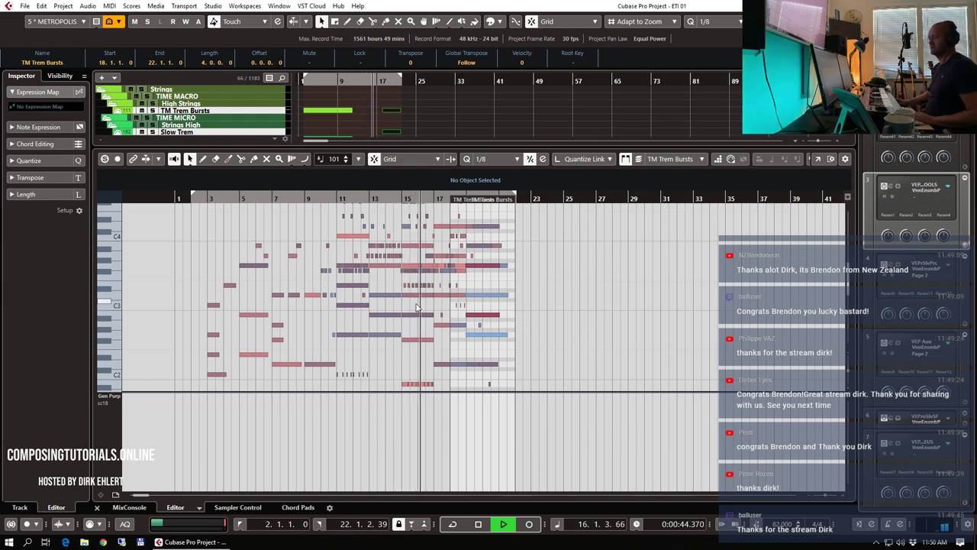
# - Examine the combined notes around bars 14 to 22 during playback with a reduced controller lane, close the note editor, and deselect the parts
pyautogui.press('h')
pyautogui.press('h')
pyautogui.press('h')
pyautogui.press('h')
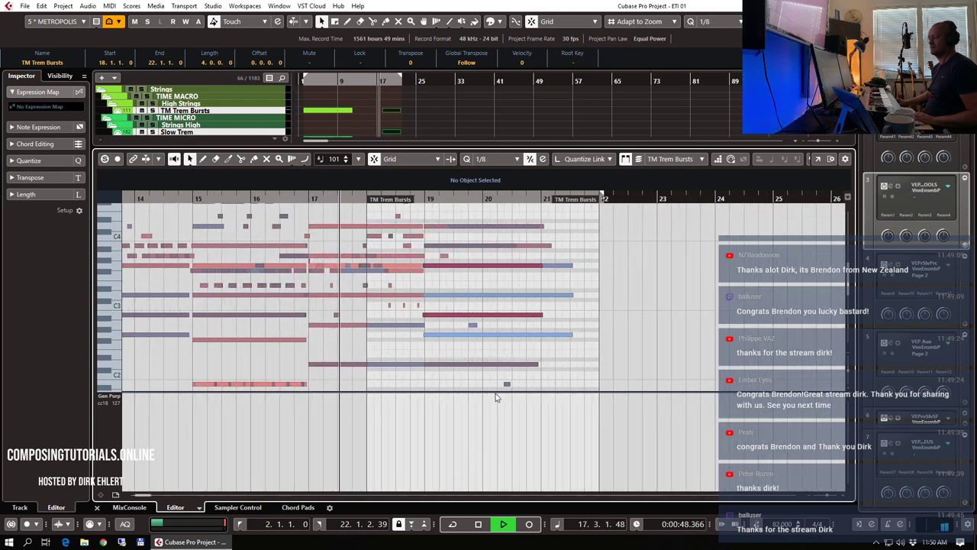
pyautogui.moveTo(500, 392); pyautogui.dragTo(538, 488)
pyautogui.scroll(3, 582, 367)
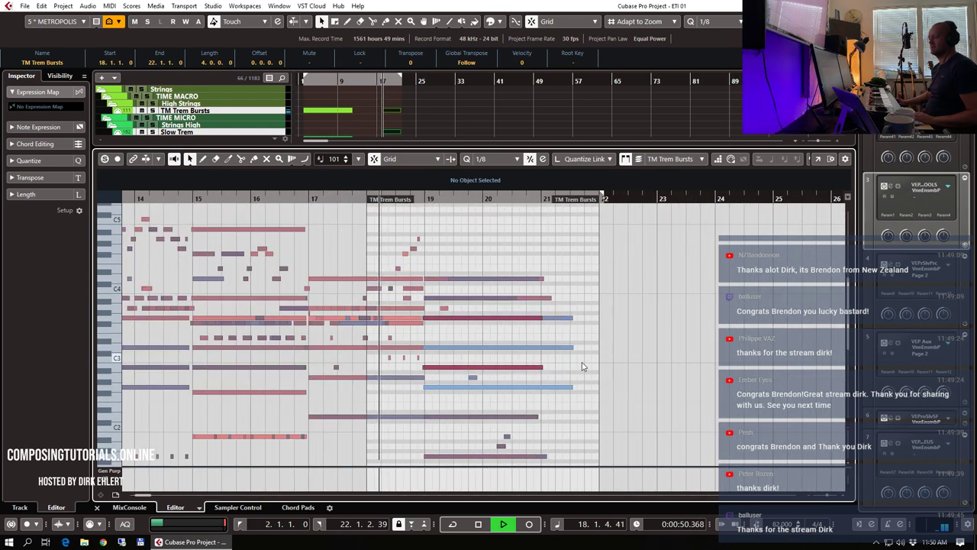
pyautogui.press('h')
pyautogui.press('h')
pyautogui.press('Return')
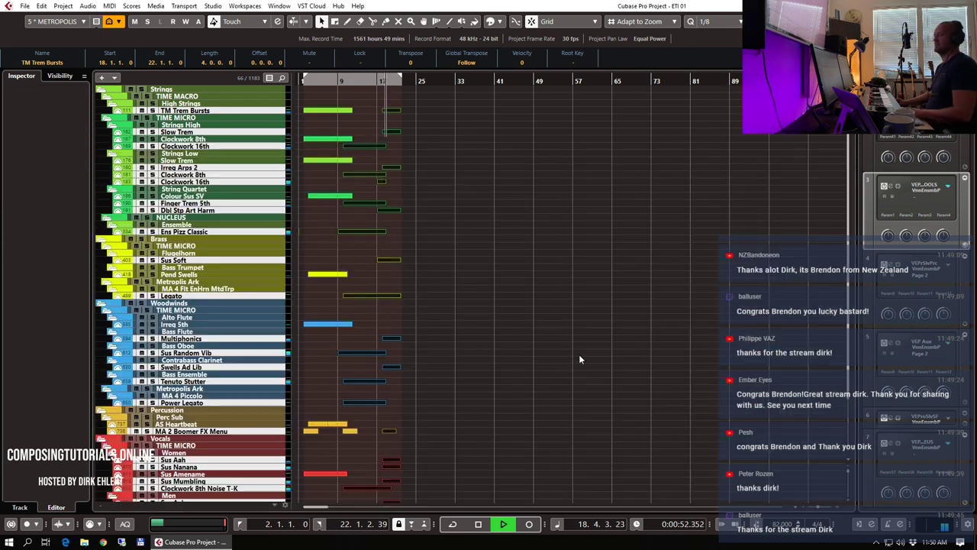
pyautogui.click(536, 325)
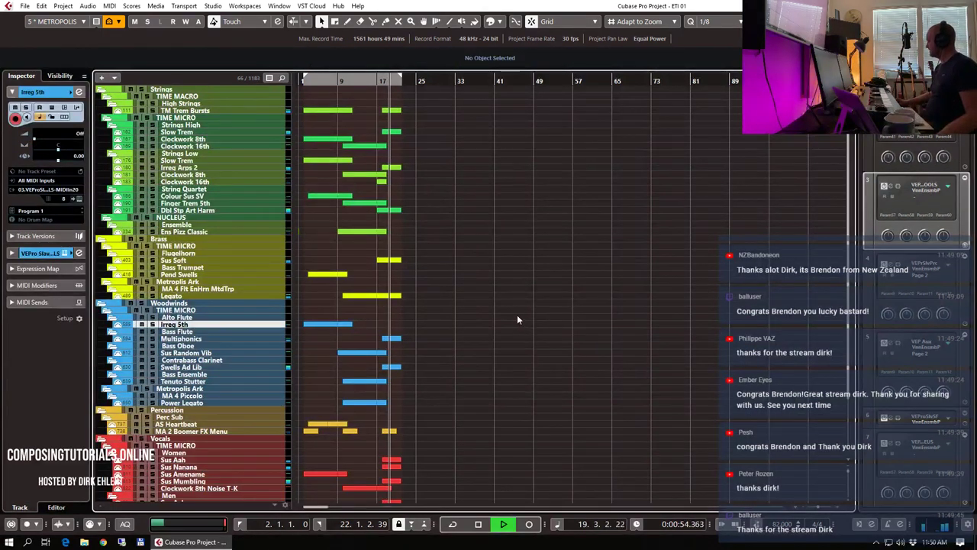